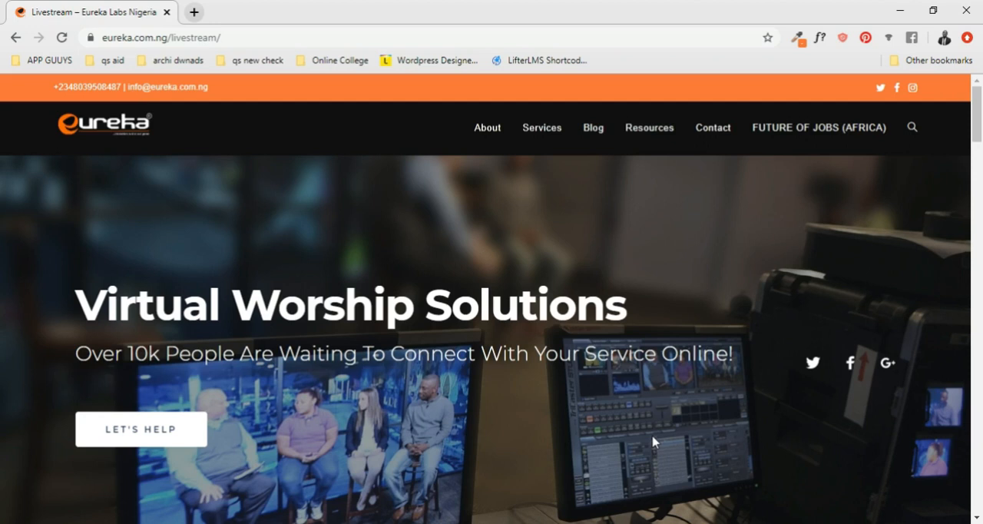
# - Review the Eureka Livestream landing page, covering its header, core services, video banner, features and What We Help You Achieve sections
pyautogui.scroll(-1, 649, 414)
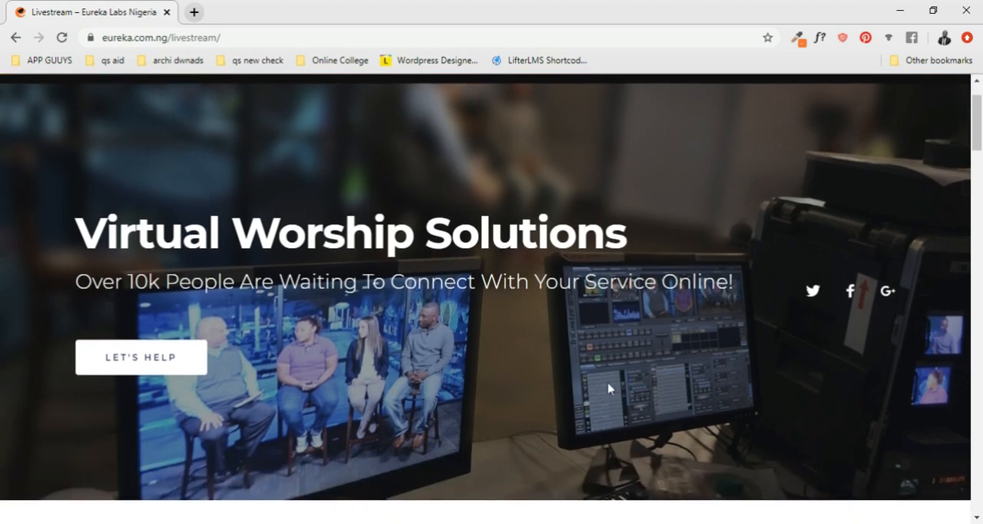
pyautogui.scroll(1, 274, 268)
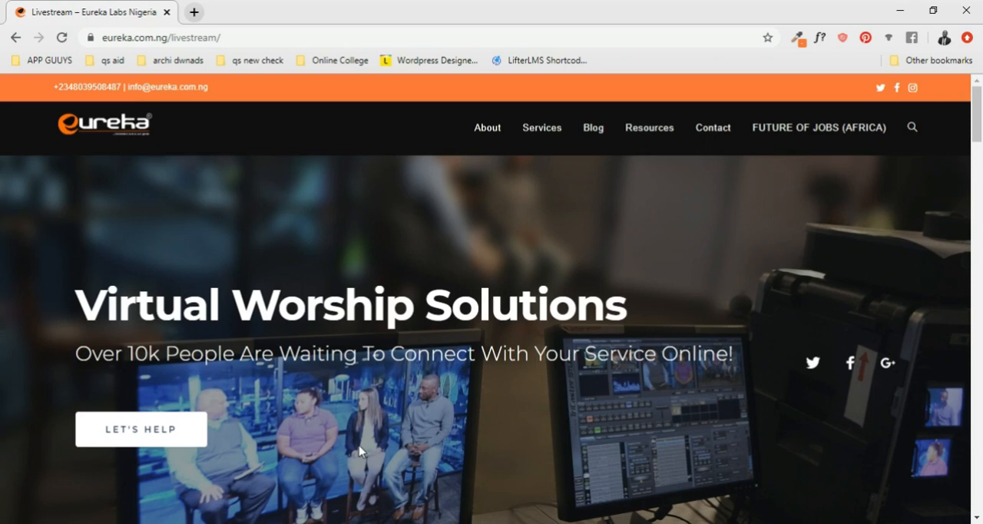
pyautogui.scroll(-4, 358, 438)
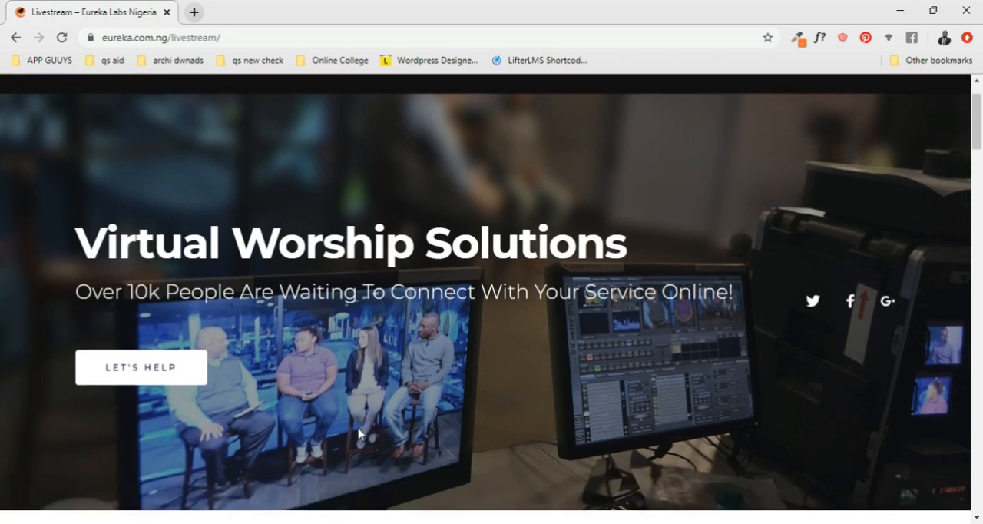
pyautogui.scroll(-3, 369, 414)
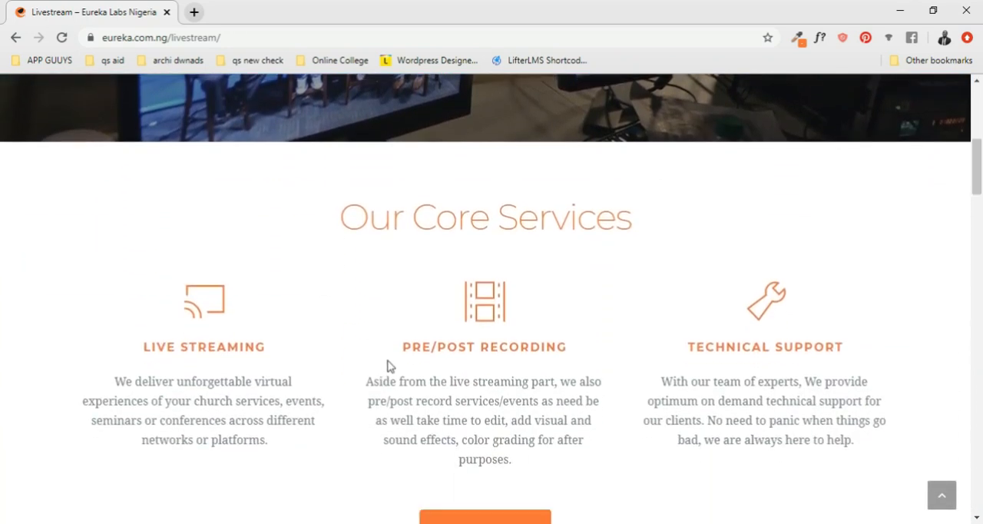
pyautogui.scroll(1, 365, 282)
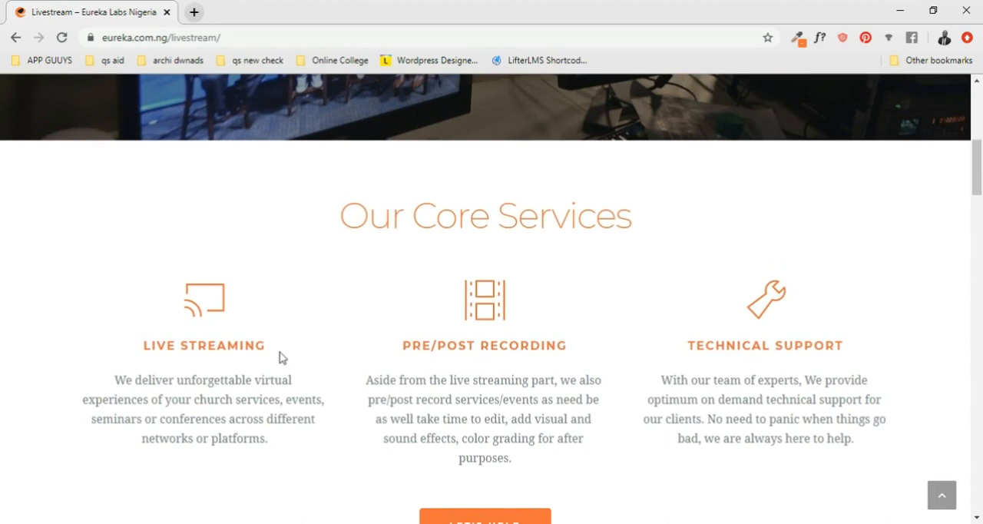
pyautogui.scroll(-1, 214, 350)
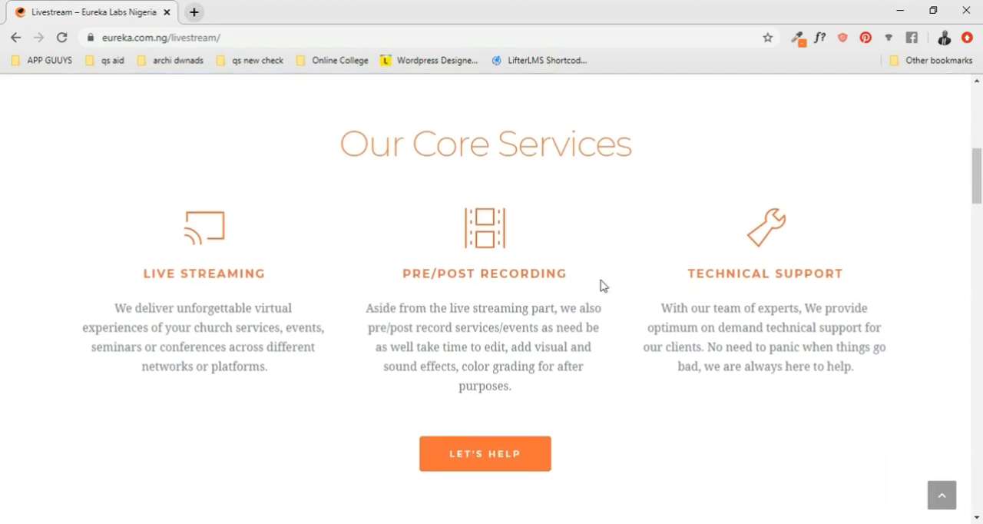
pyautogui.scroll(-2, 614, 292)
pyautogui.scroll(-10, 612, 296)
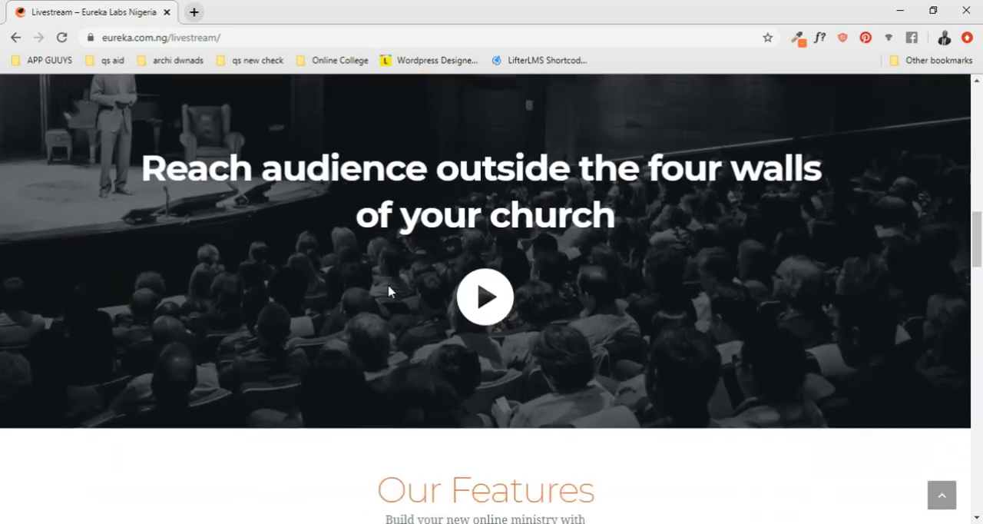
pyautogui.scroll(-9, 420, 290)
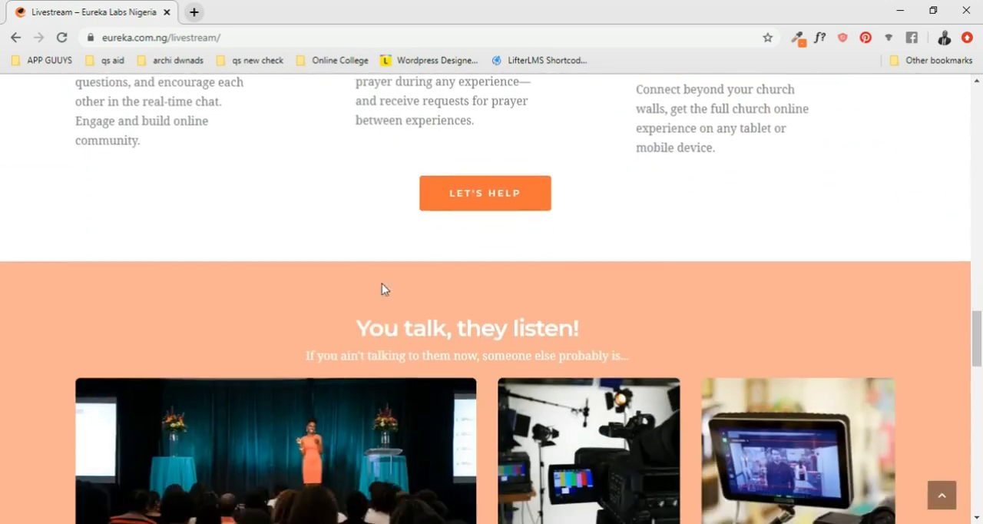
pyautogui.scroll(-6, 613, 288)
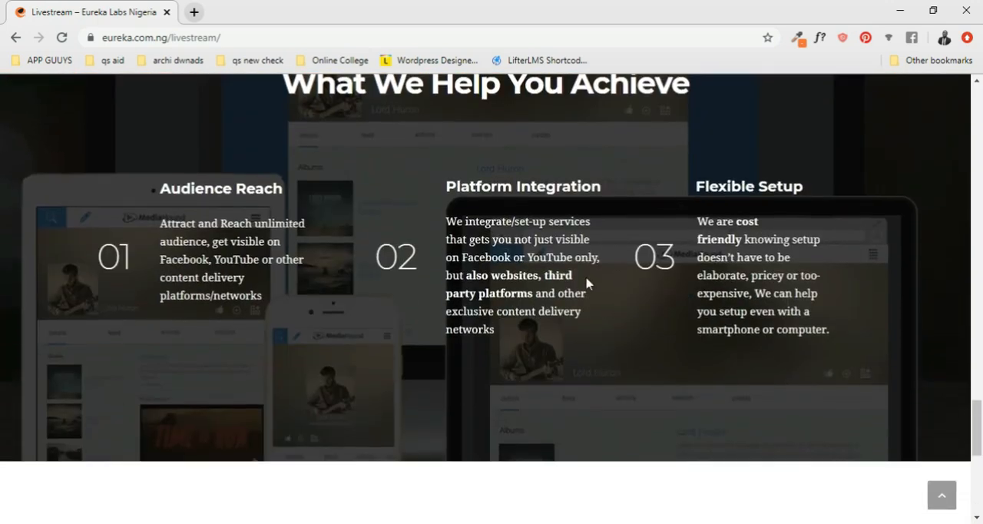
pyautogui.scroll(1, 413, 208)
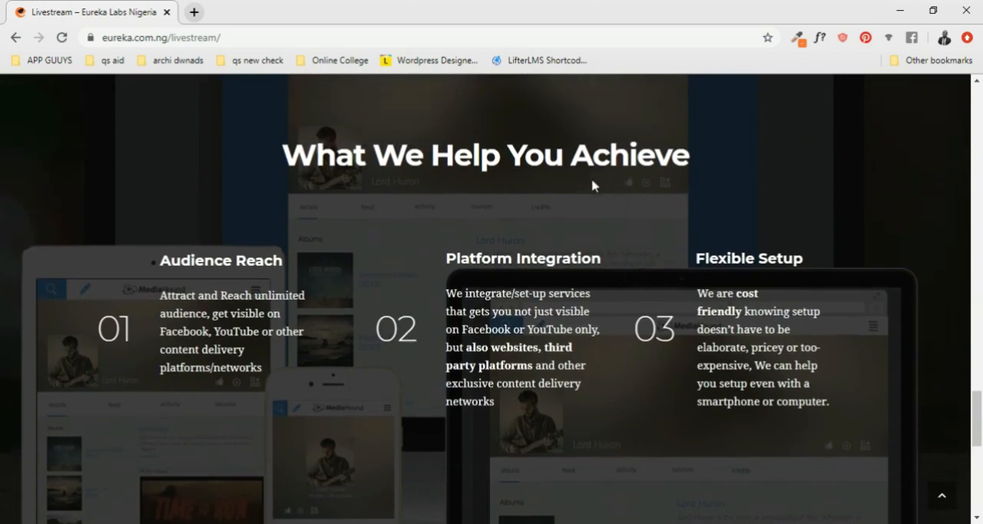
pyautogui.scroll(-5, 784, 285)
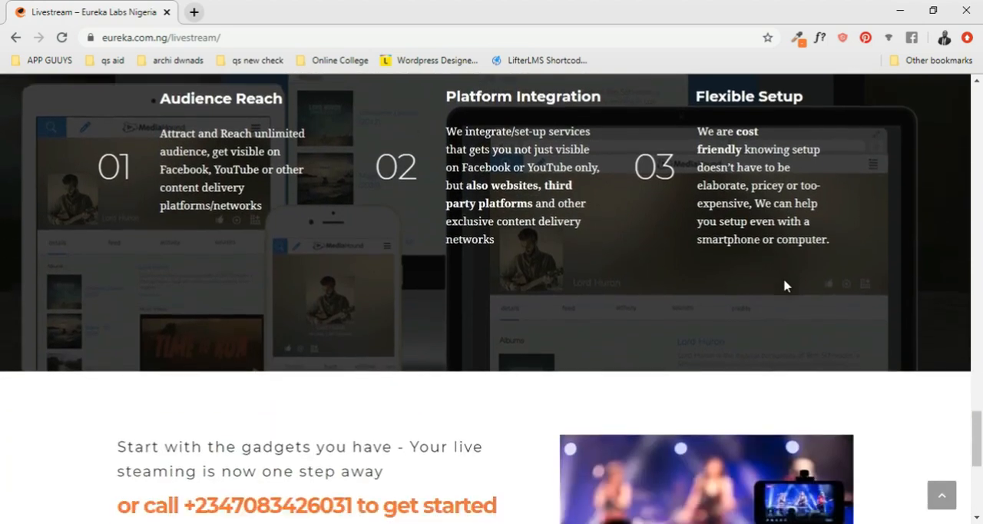
pyautogui.scroll(20, 785, 285)
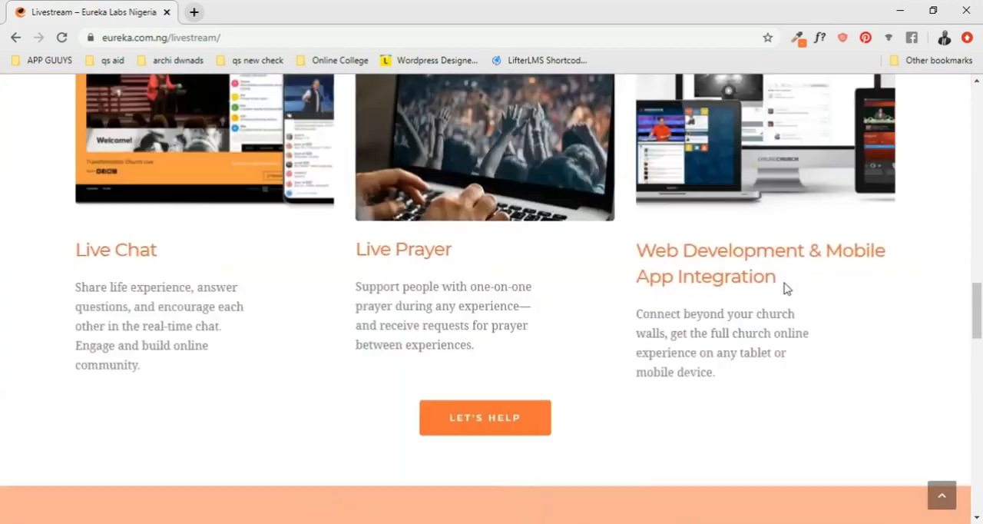
pyautogui.scroll(5, 784, 289)
pyautogui.scroll(-1, 785, 289)
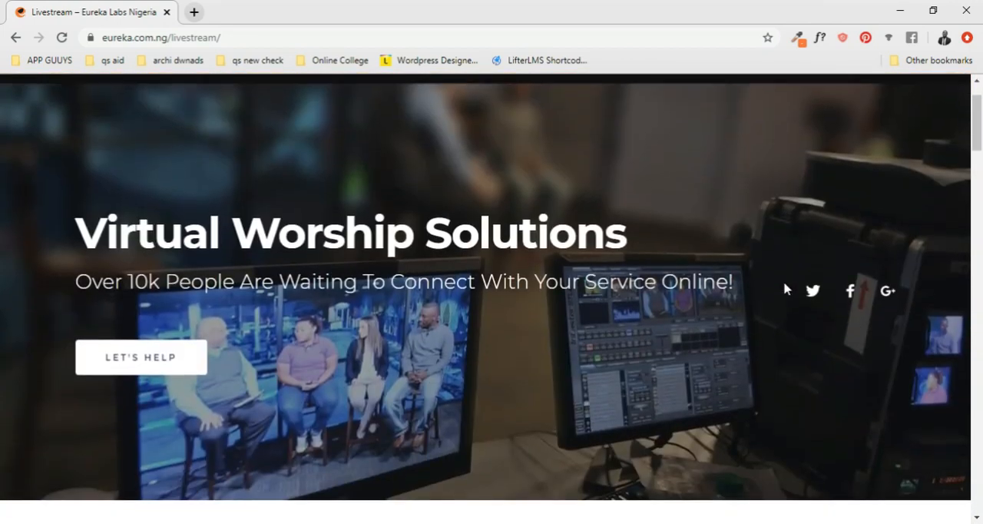
pyautogui.scroll(-1, 701, 296)
pyautogui.scroll(1, 701, 296)
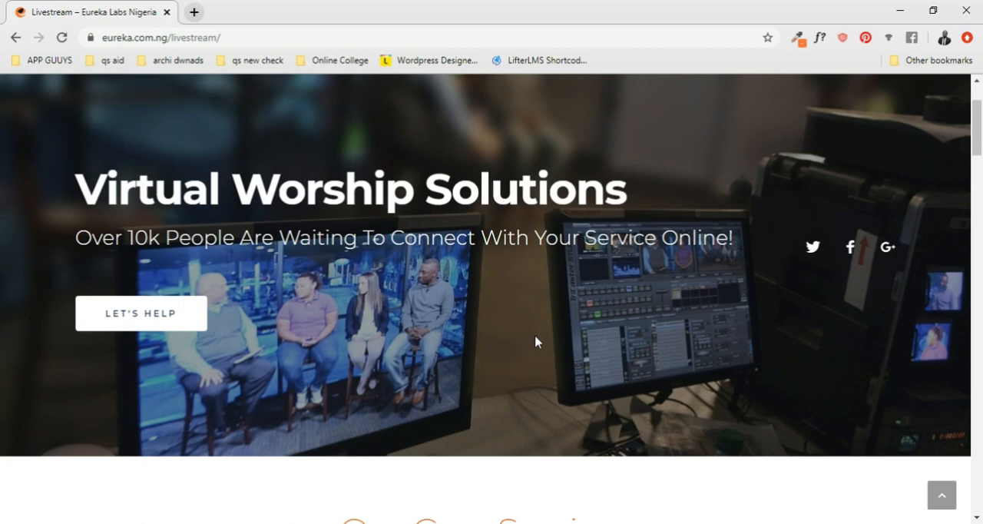
pyautogui.scroll(-1, 536, 342)
pyautogui.scroll(-4, 536, 338)
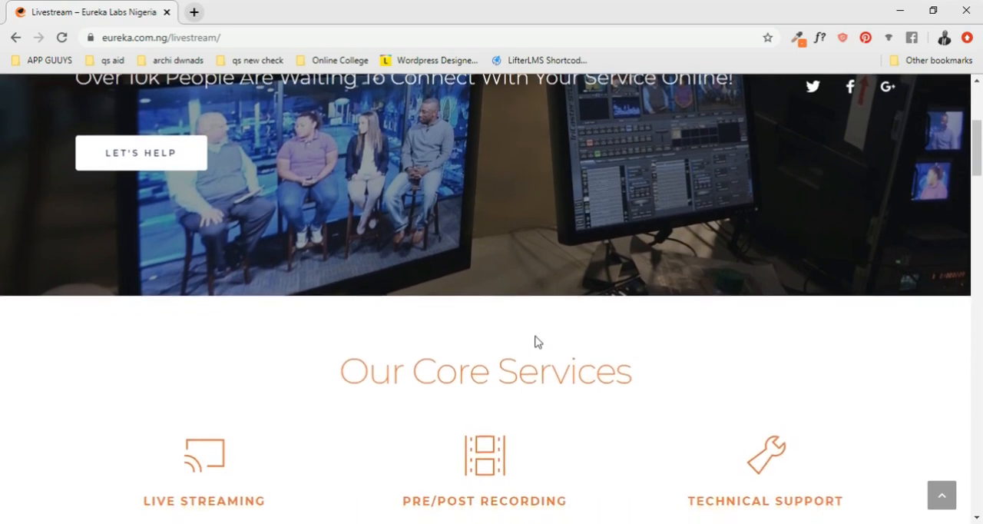
pyautogui.scroll(-2, 536, 338)
pyautogui.scroll(7, 537, 342)
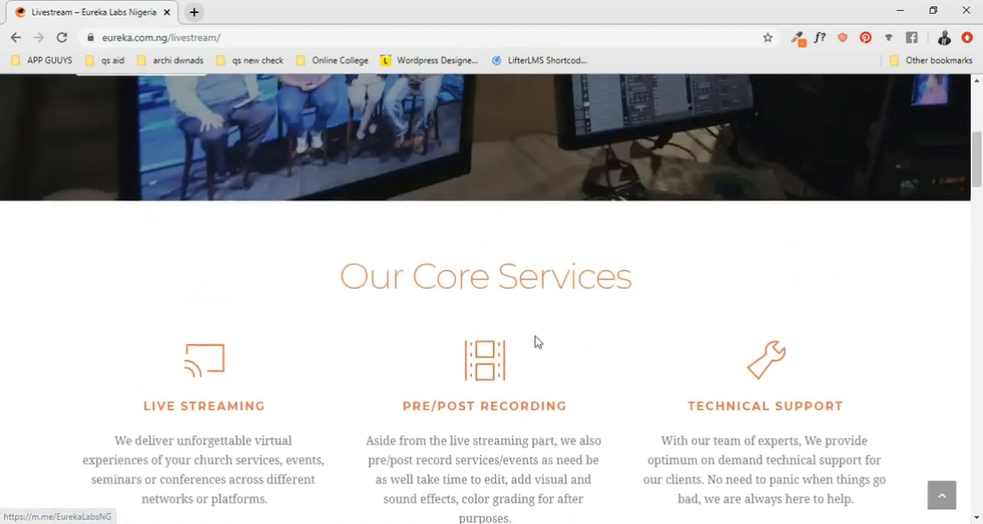
pyautogui.scroll(1, 536, 342)
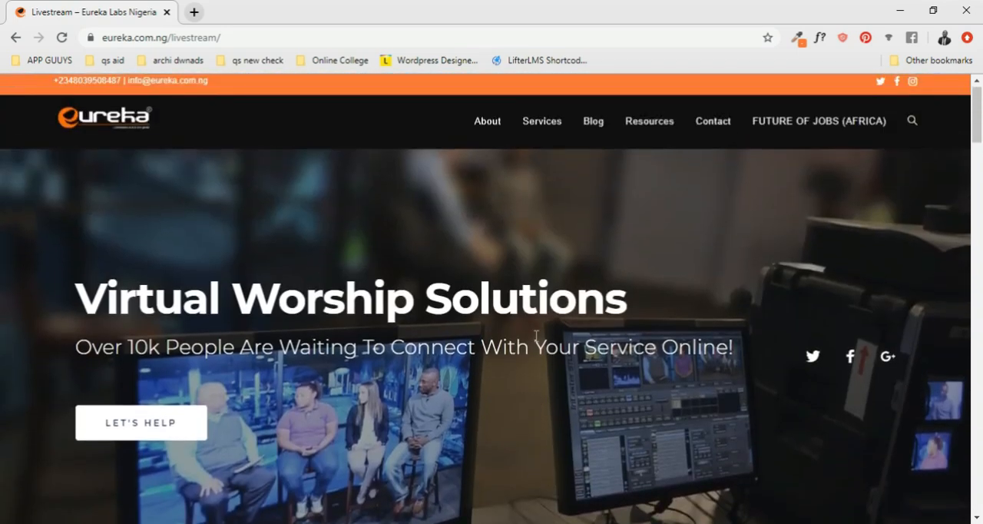
pyautogui.scroll(-2, 536, 338)
pyautogui.scroll(2, 536, 339)
pyautogui.scroll(-2, 561, 338)
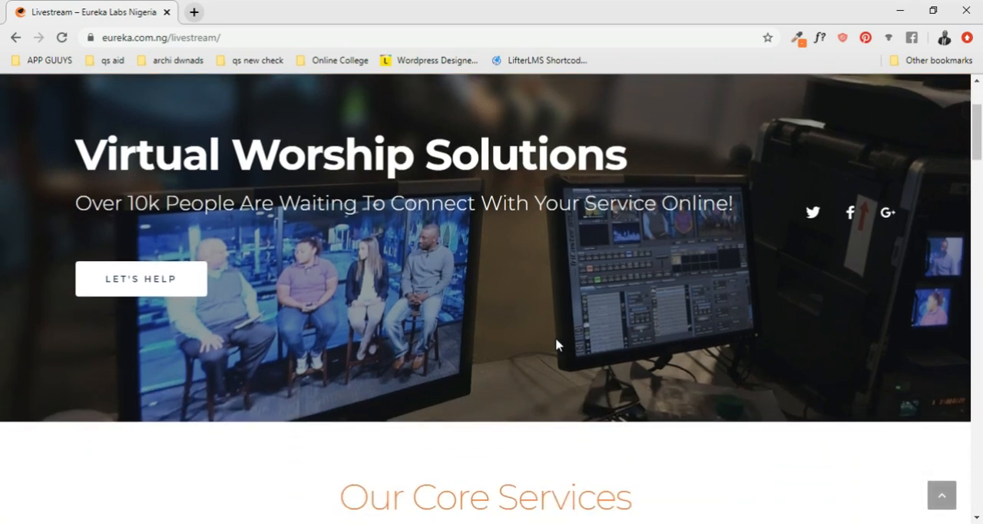
pyautogui.scroll(-2, 556, 344)
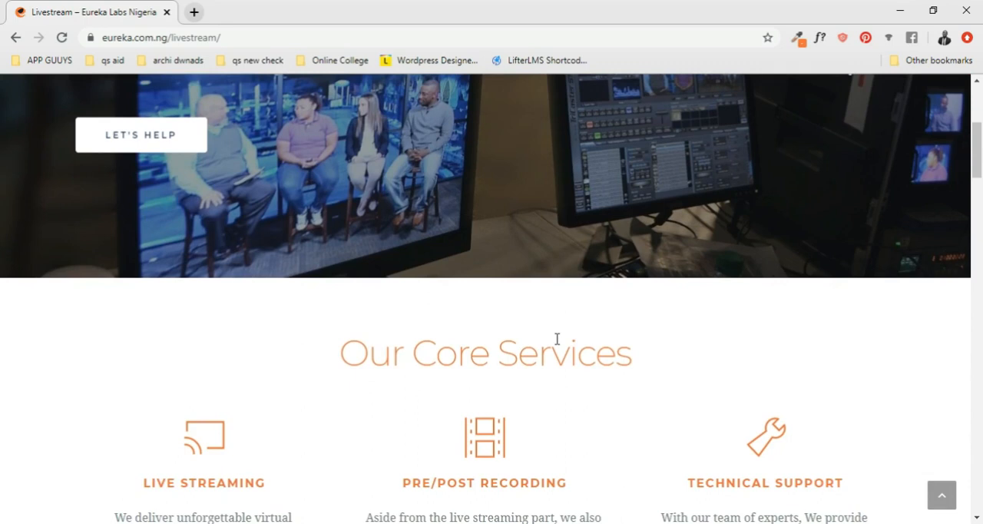
pyautogui.scroll(3, 557, 339)
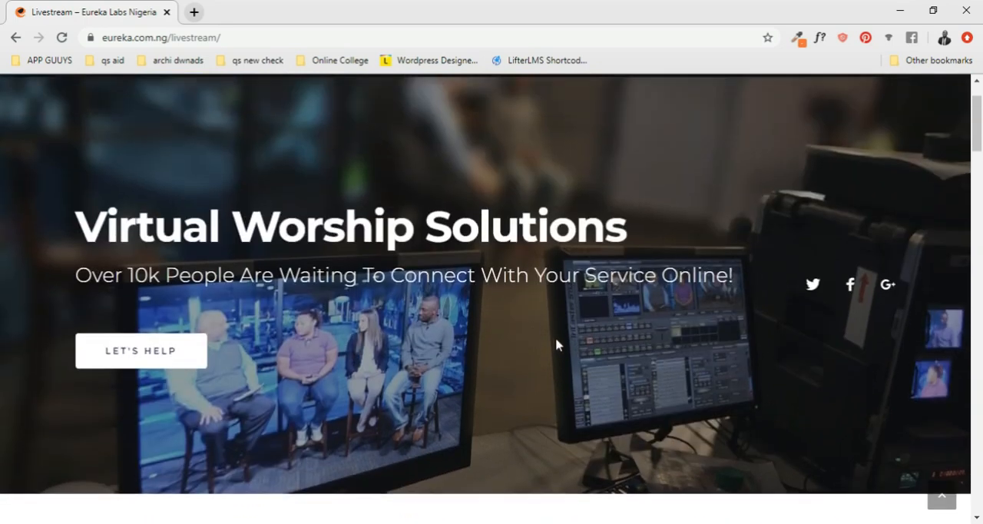
pyautogui.scroll(1, 555, 343)
pyautogui.scroll(-10, 557, 344)
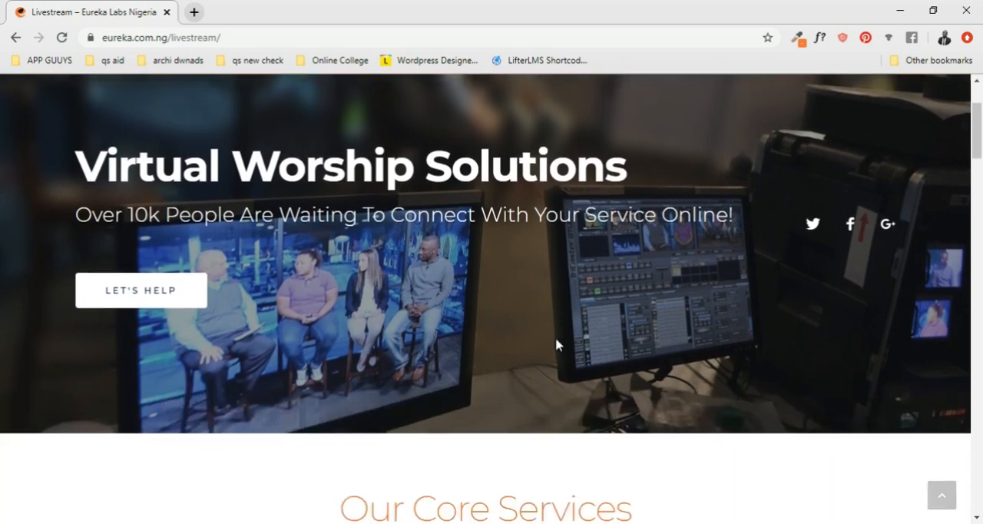
pyautogui.scroll(9, 557, 342)
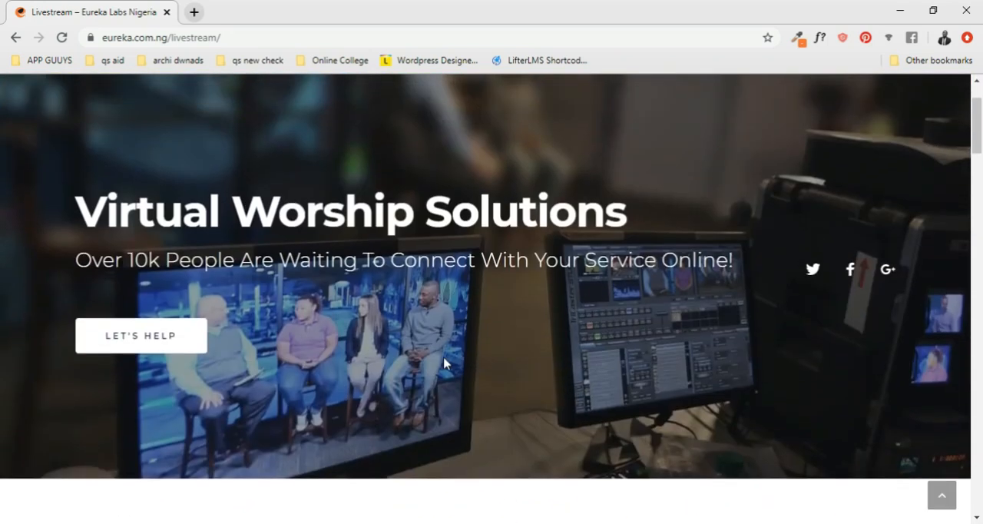
pyautogui.scroll(2, 444, 363)
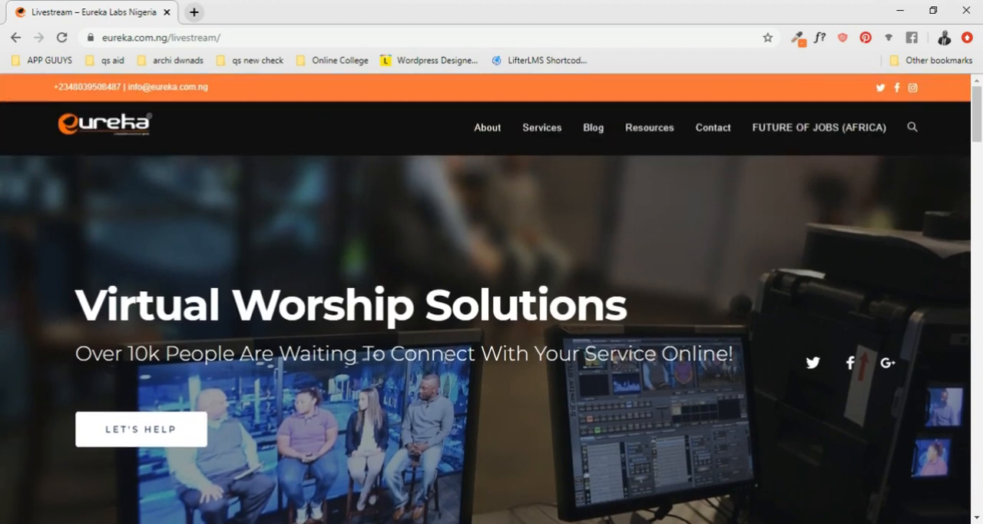
pyautogui.scroll(-1, 444, 363)
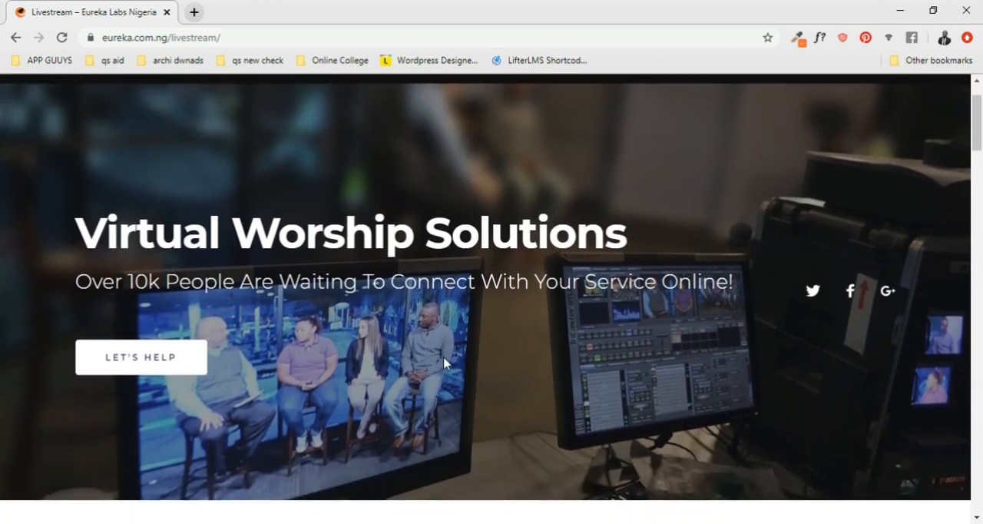
pyautogui.scroll(1, 444, 363)
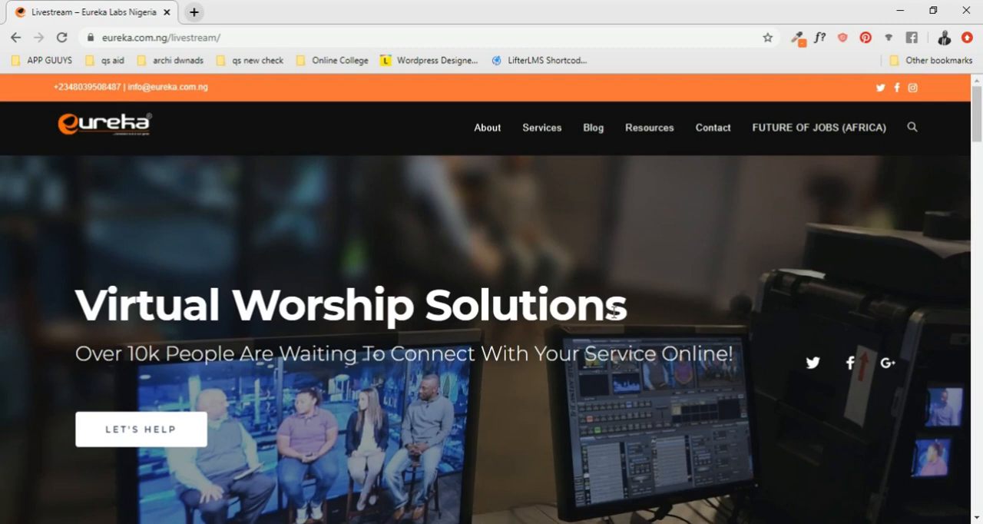
pyautogui.scroll(-1, 369, 354)
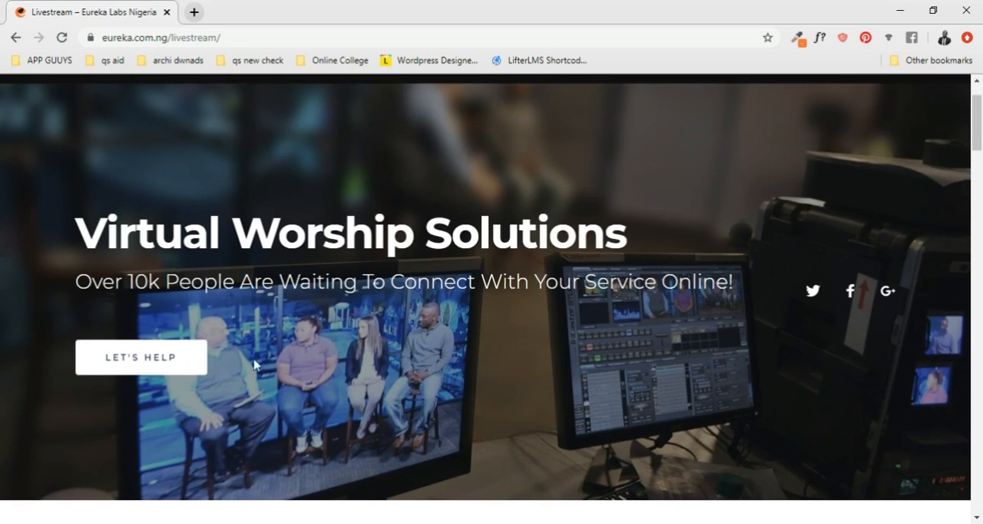
pyautogui.scroll(-3, 231, 371)
pyautogui.scroll(-8, 243, 373)
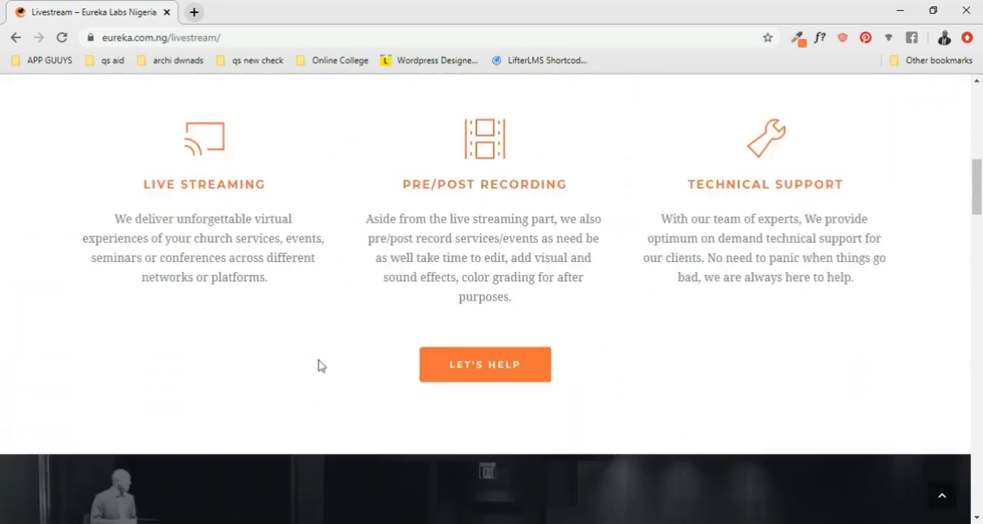
pyautogui.scroll(-13, 482, 283)
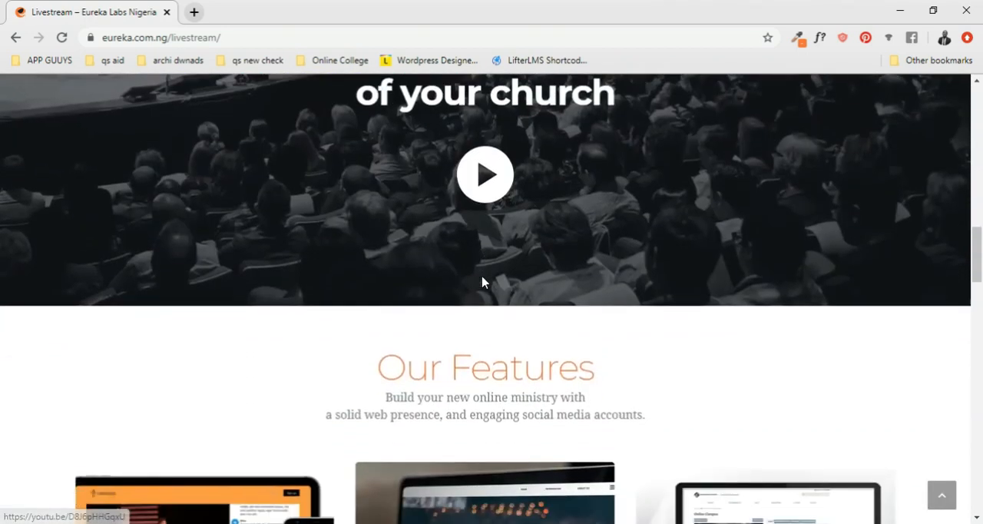
pyautogui.scroll(20, 486, 287)
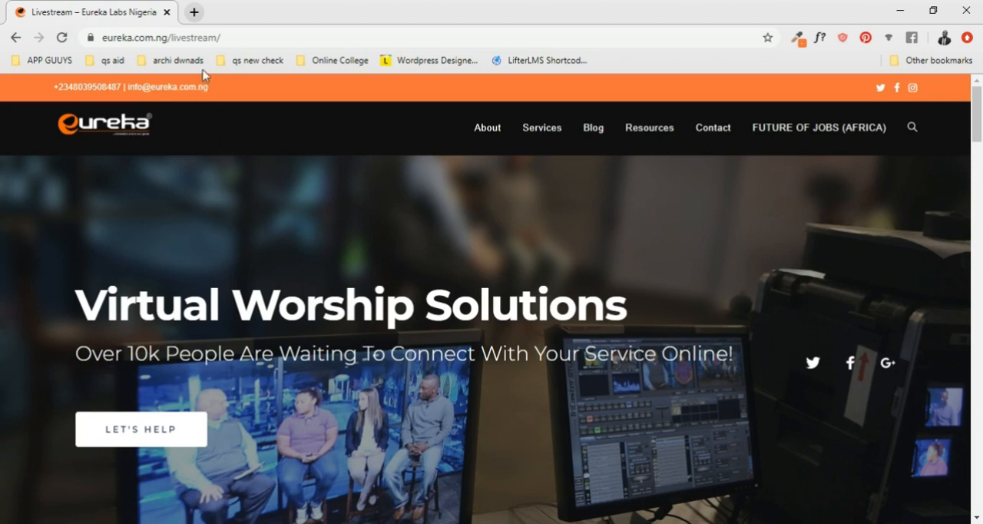
# - Open strikingly.com in a new browser tab
pyautogui.click(194, 13)
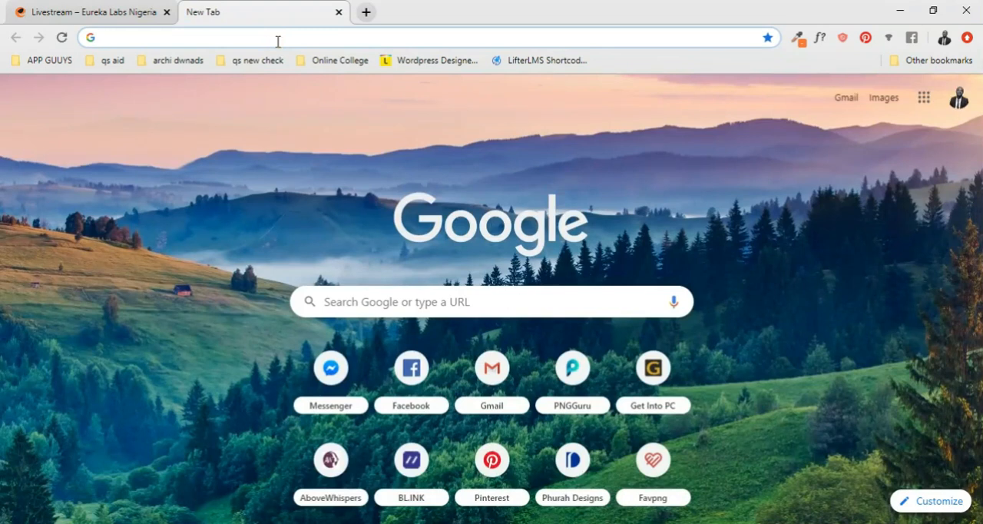
pyautogui.write('str')
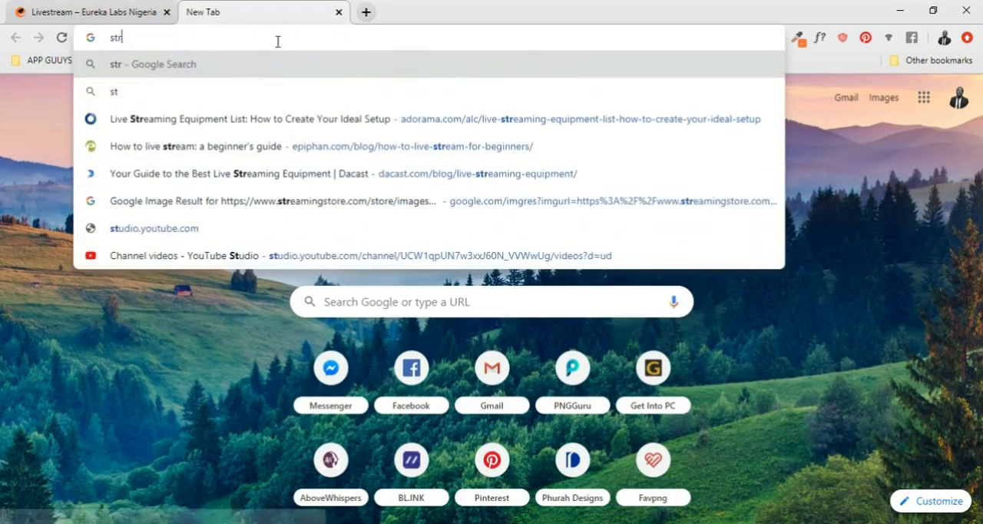
pyautogui.write('ikingl')
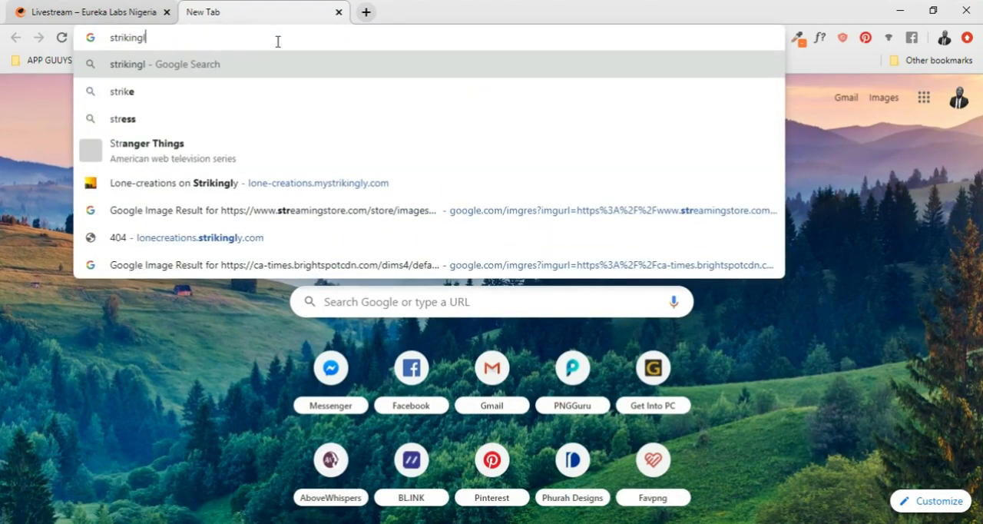
pyautogui.write('y.com')
pyautogui.press('Return')
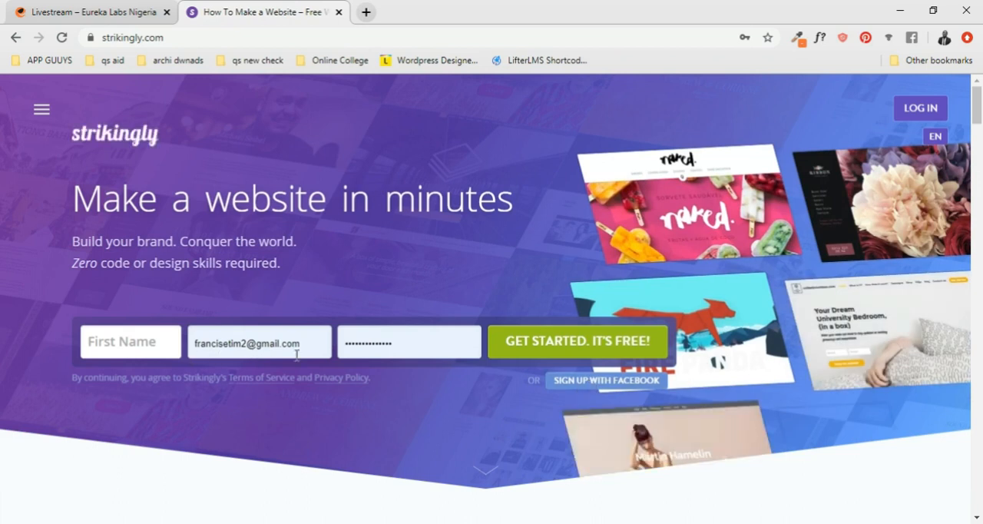
# - Examine the Strikingly homepage's sign-up banner and the customer website examples under Trusted by millions of entrepreneurs and creatives
pyautogui.scroll(-2, 567, 353)
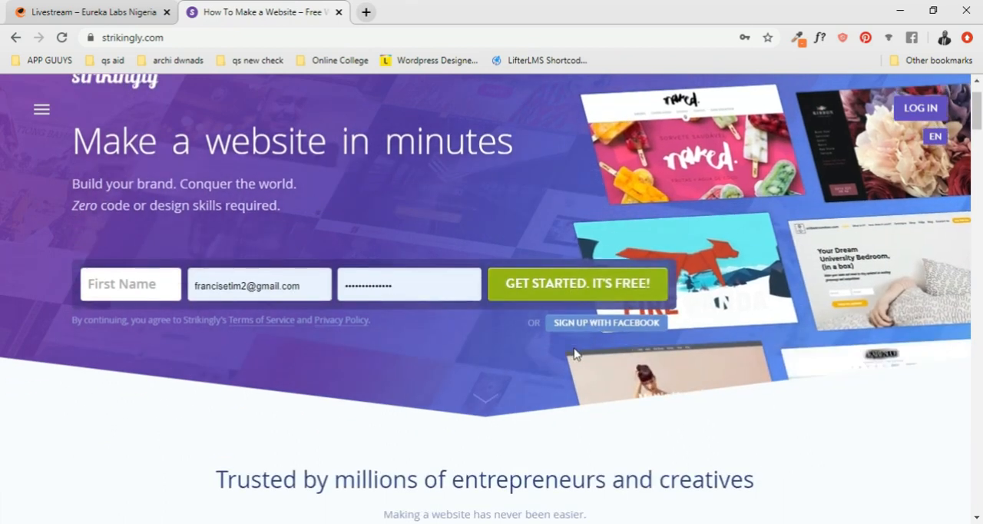
pyautogui.scroll(2, 572, 351)
pyautogui.scroll(-3, 575, 353)
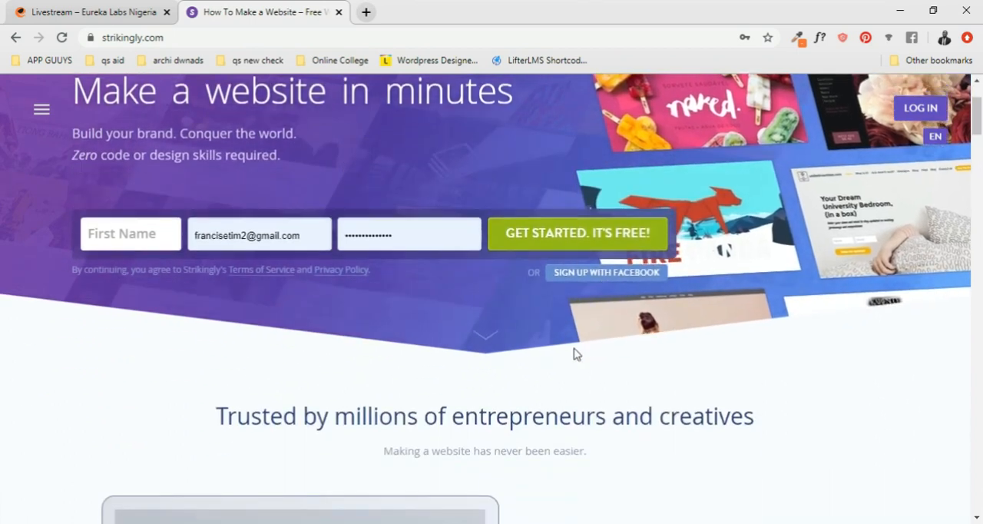
pyautogui.scroll(-6, 573, 354)
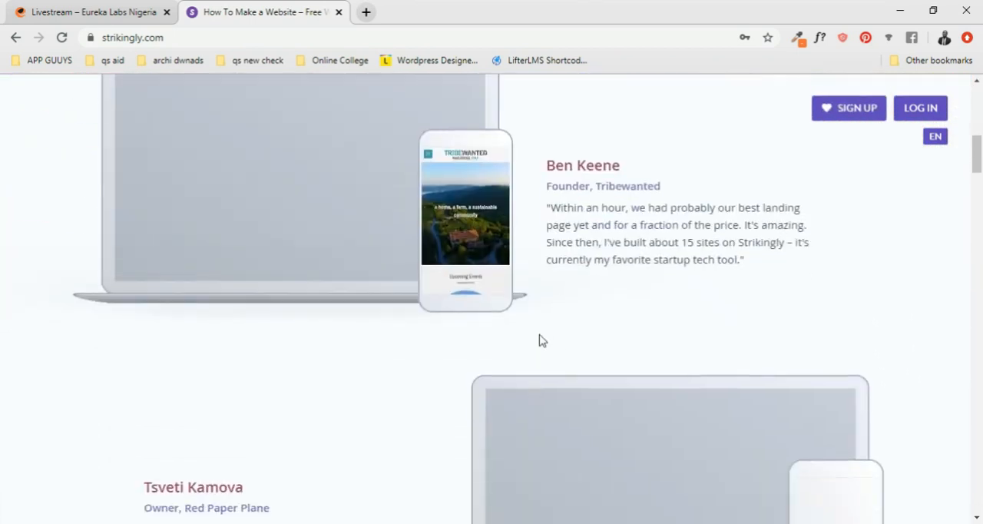
pyautogui.scroll(1, 493, 284)
pyautogui.scroll(-7, 493, 284)
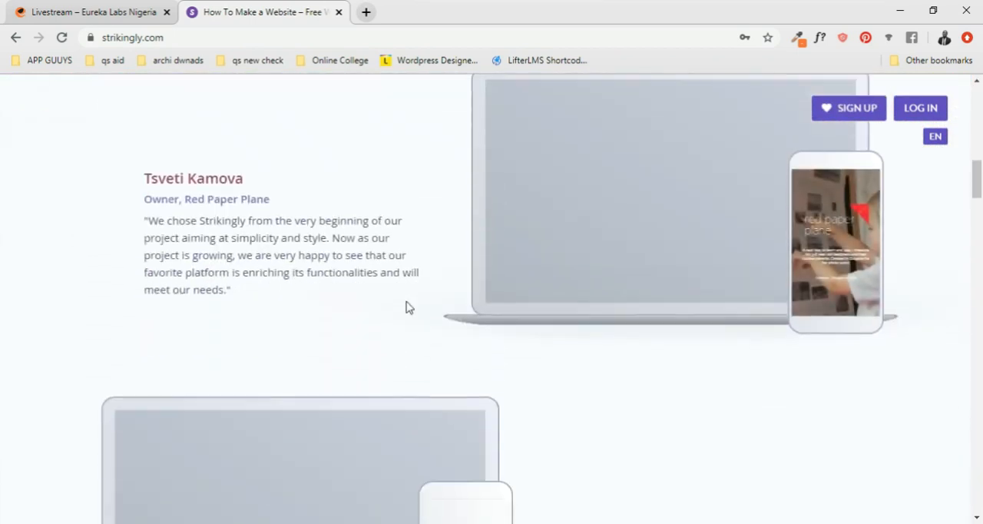
pyautogui.scroll(15, 537, 318)
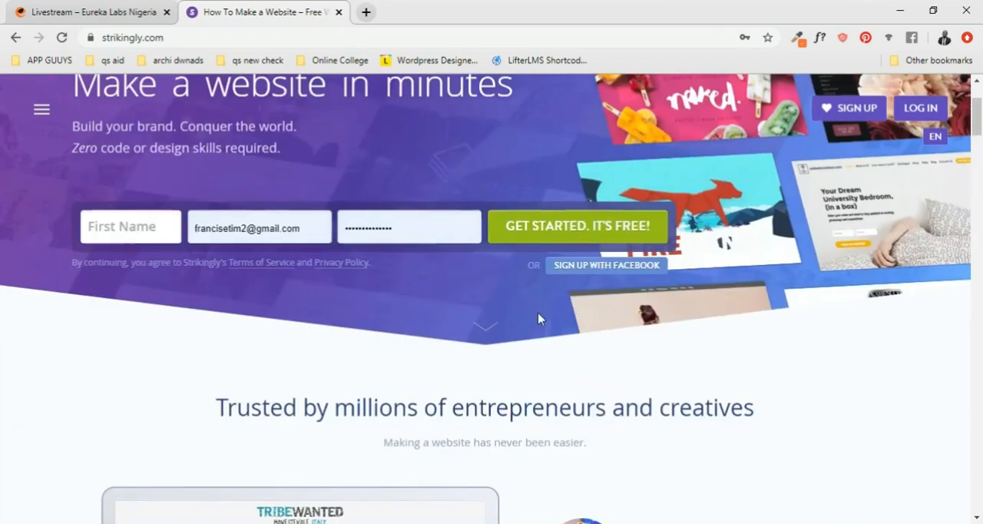
pyautogui.scroll(-5, 849, 176)
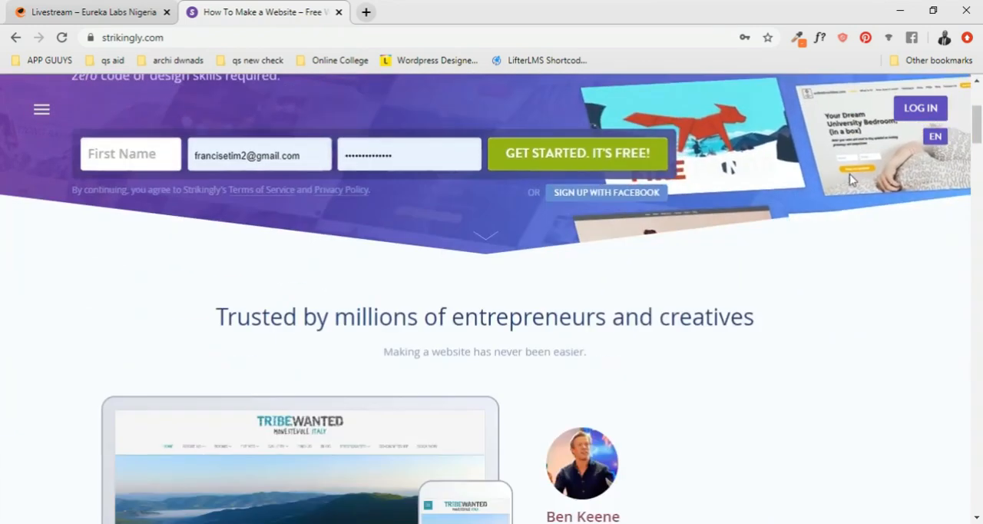
pyautogui.scroll(-4, 885, 114)
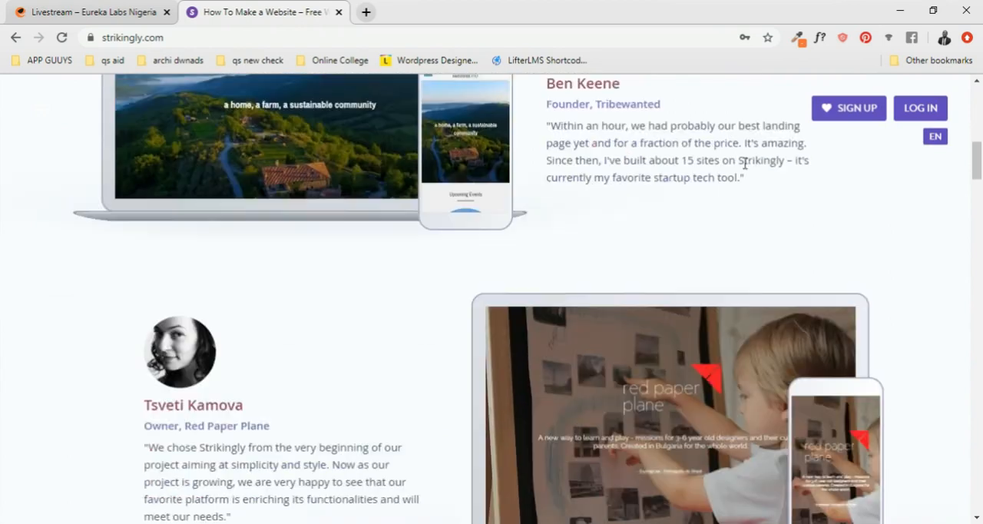
pyautogui.scroll(-7, 681, 175)
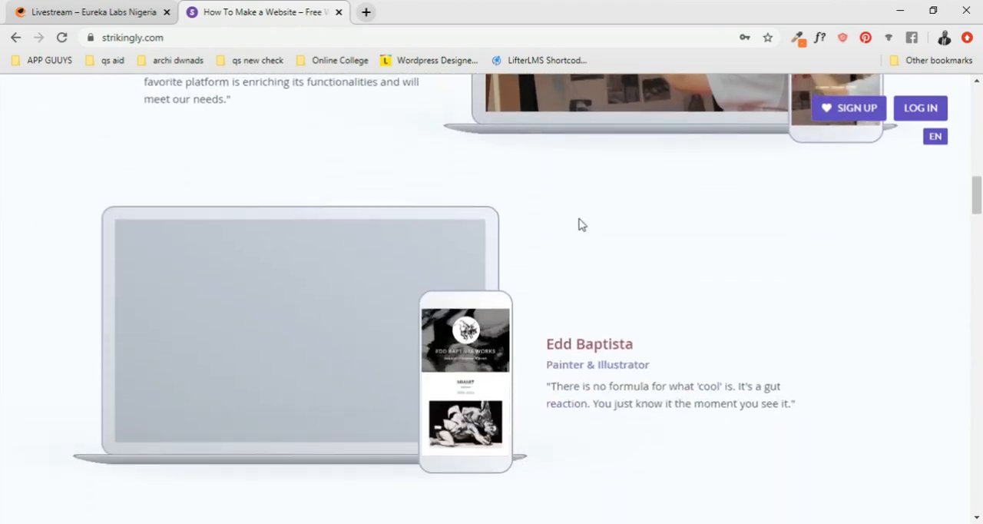
# - Review the homepage's website editor, audience tools, All the Features You Need and 24/7 Support sections
pyautogui.scroll(-9, 588, 209)
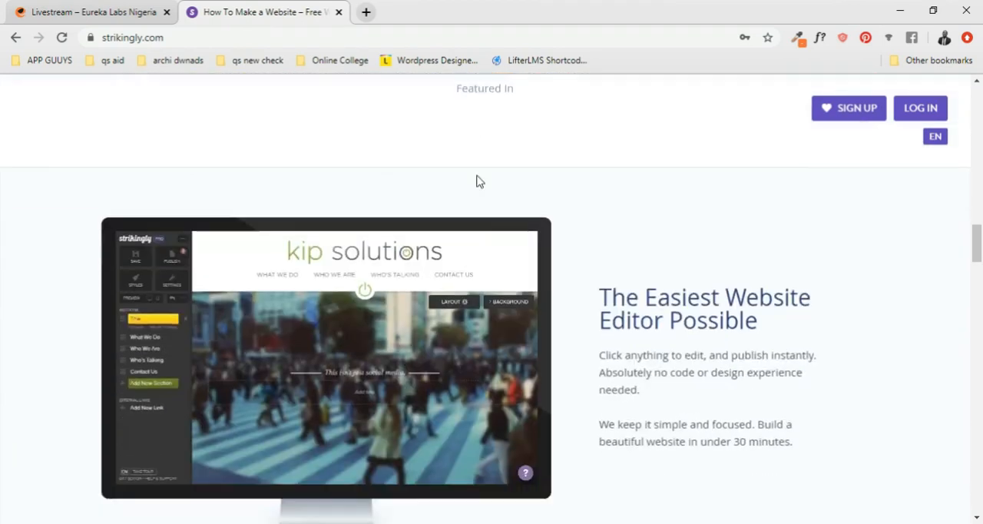
pyautogui.scroll(-8, 529, 239)
pyautogui.scroll(8, 634, 272)
pyautogui.scroll(4, 270, 349)
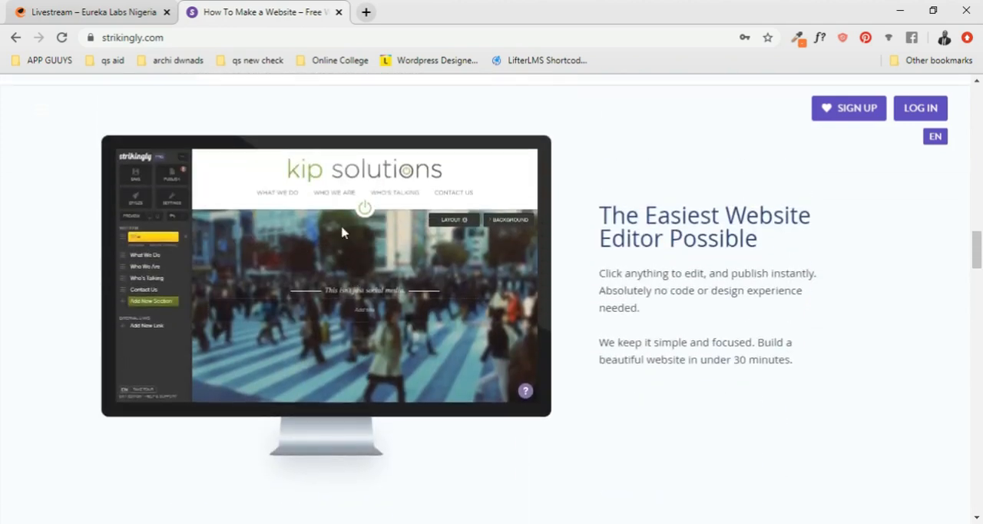
pyautogui.scroll(-4, 461, 354)
pyautogui.scroll(-8, 476, 372)
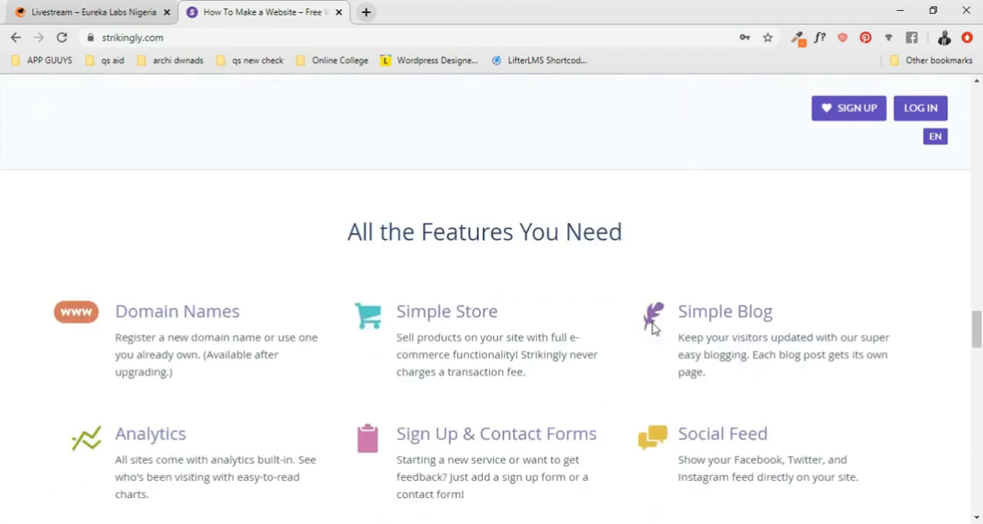
pyautogui.scroll(4, 588, 314)
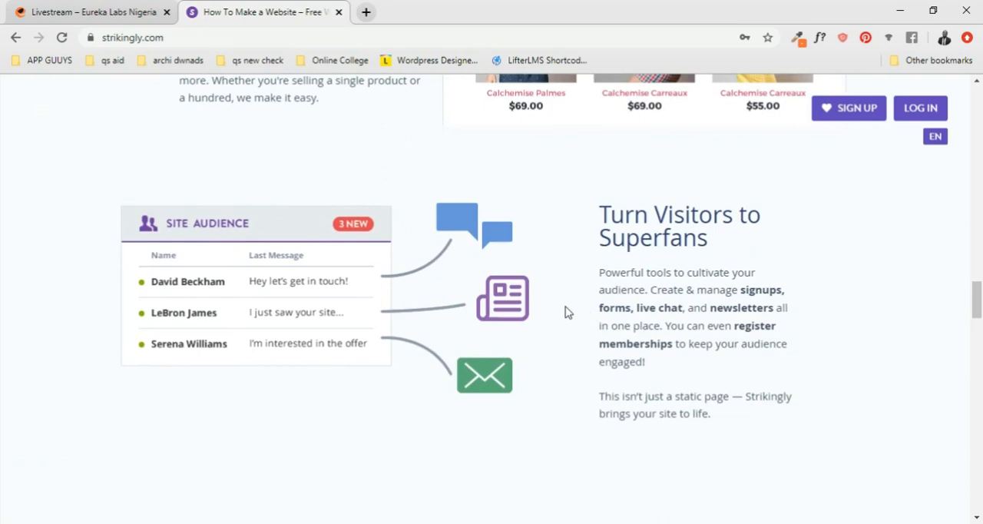
pyautogui.scroll(-4, 566, 311)
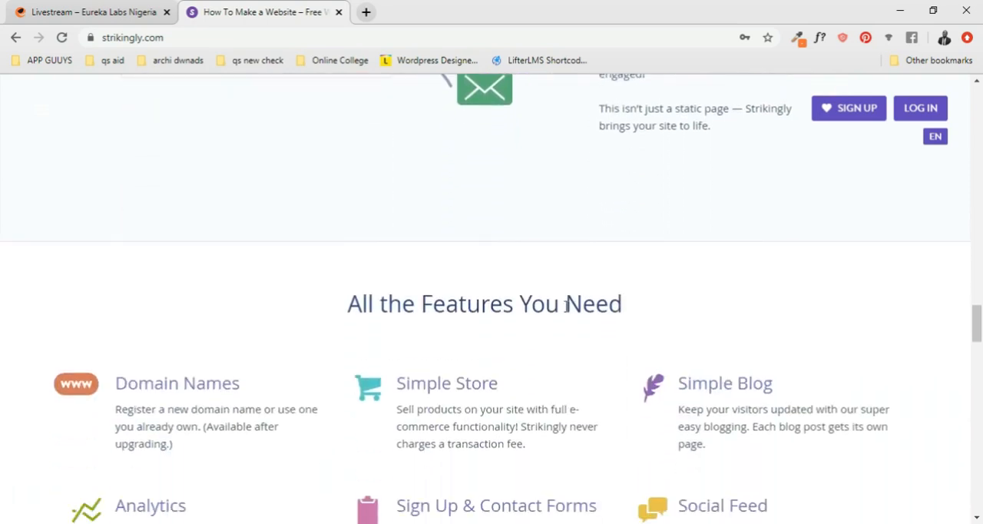
pyautogui.scroll(-1, 565, 307)
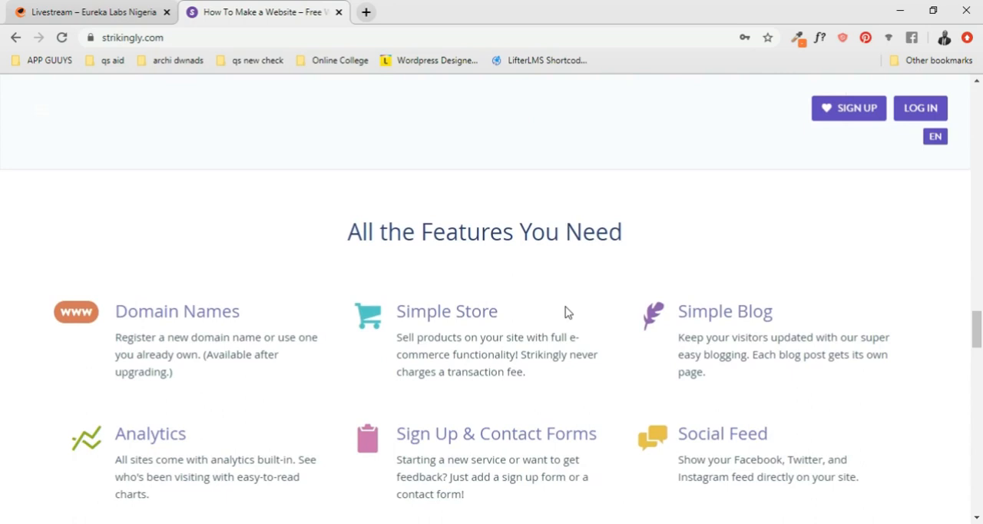
pyautogui.scroll(-6, 566, 311)
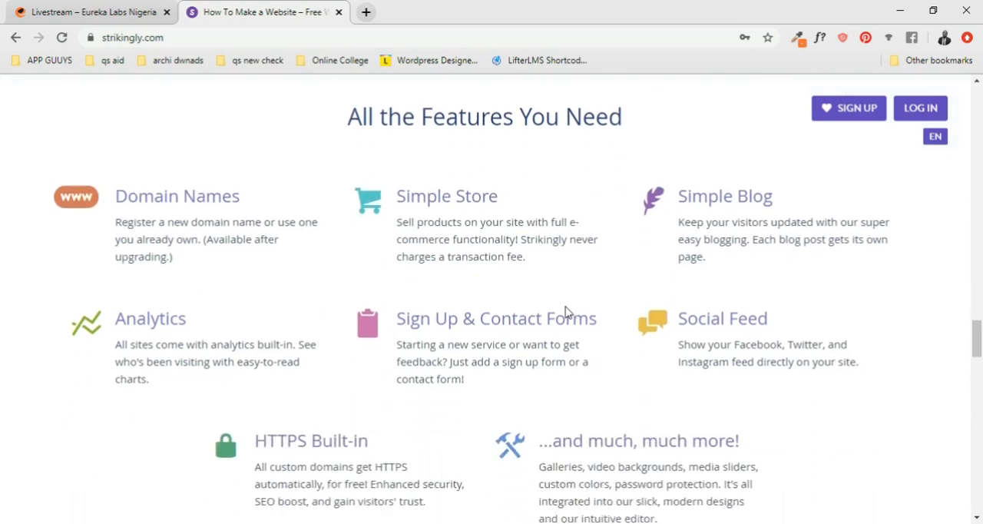
pyautogui.scroll(-6, 566, 308)
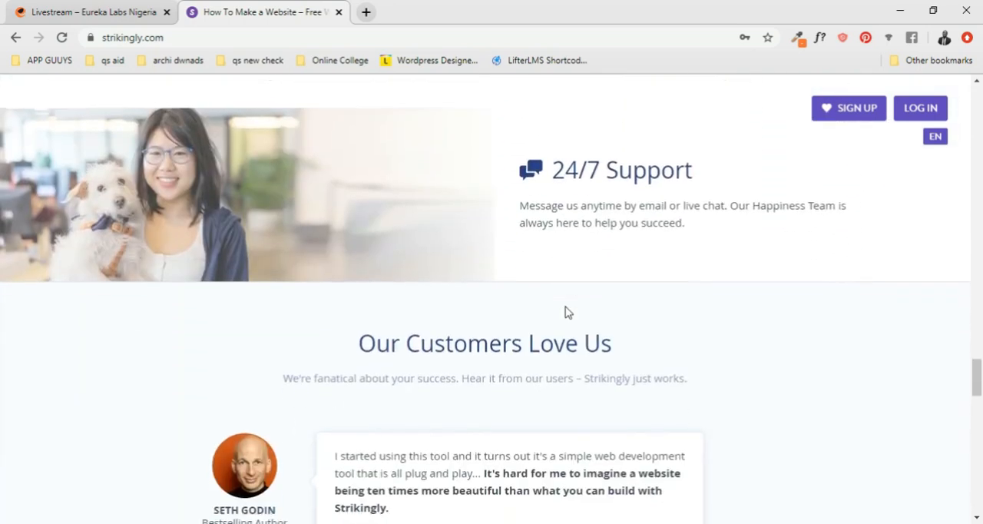
pyautogui.scroll(8, 566, 311)
pyautogui.scroll(20, 567, 312)
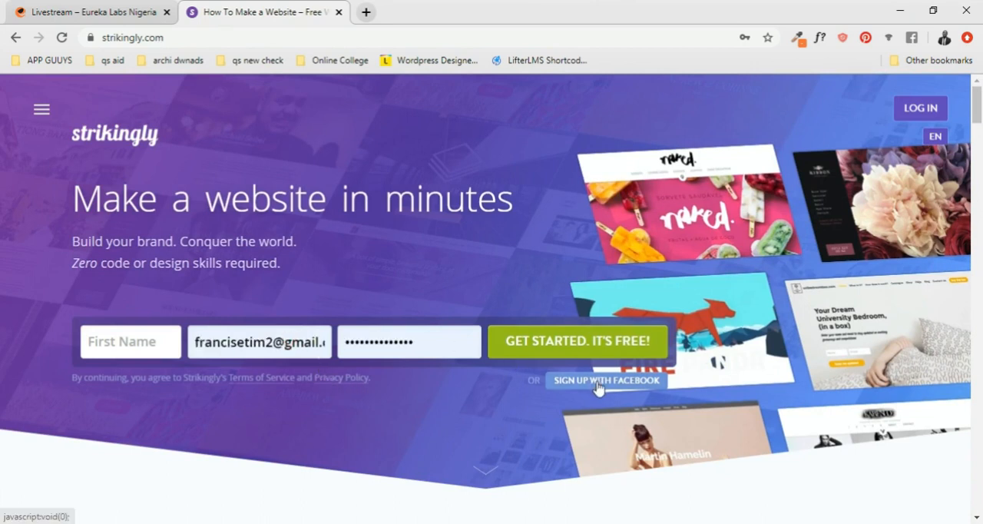
# - Log in to Strikingly with the Facebook account
pyautogui.click(925, 115)
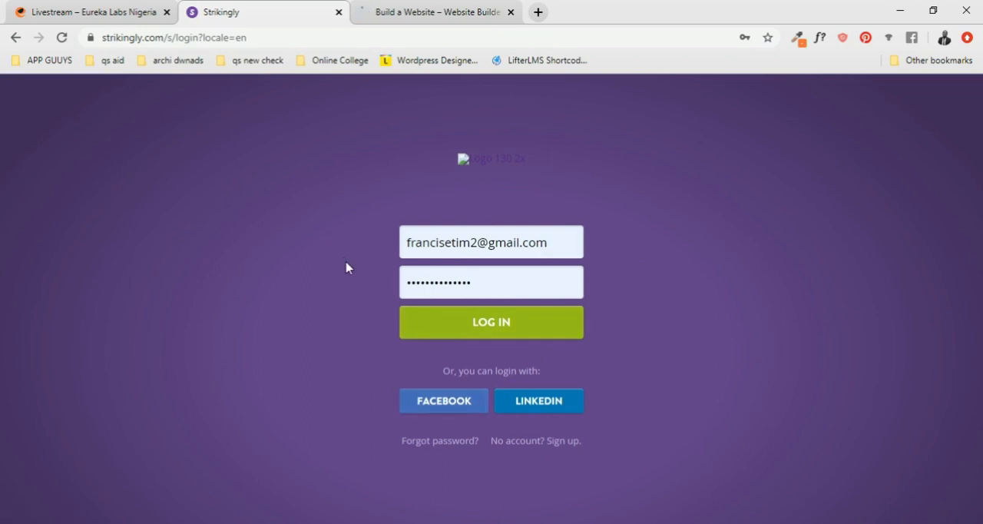
pyautogui.click(448, 406)
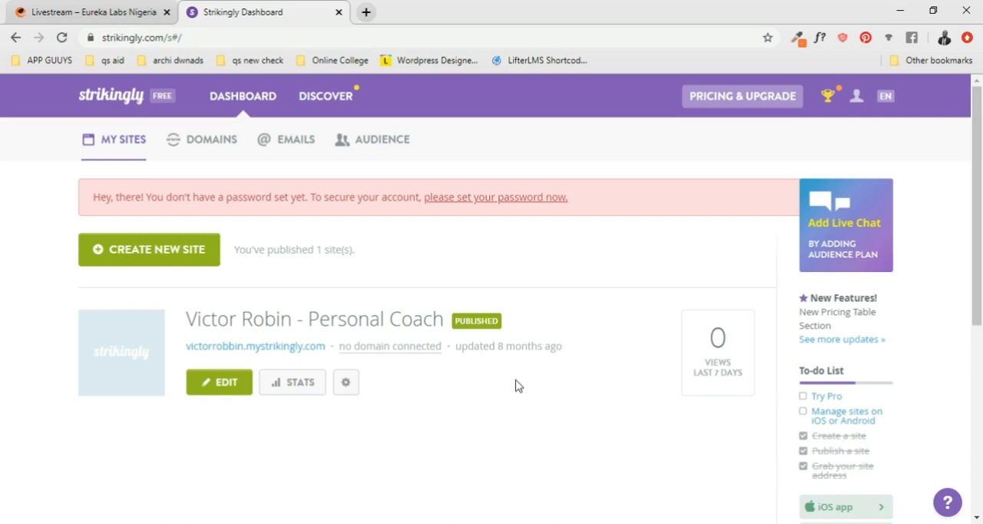
# - Look over the My Sites dashboard and start creating a new site
pyautogui.scroll(-2, 866, 434)
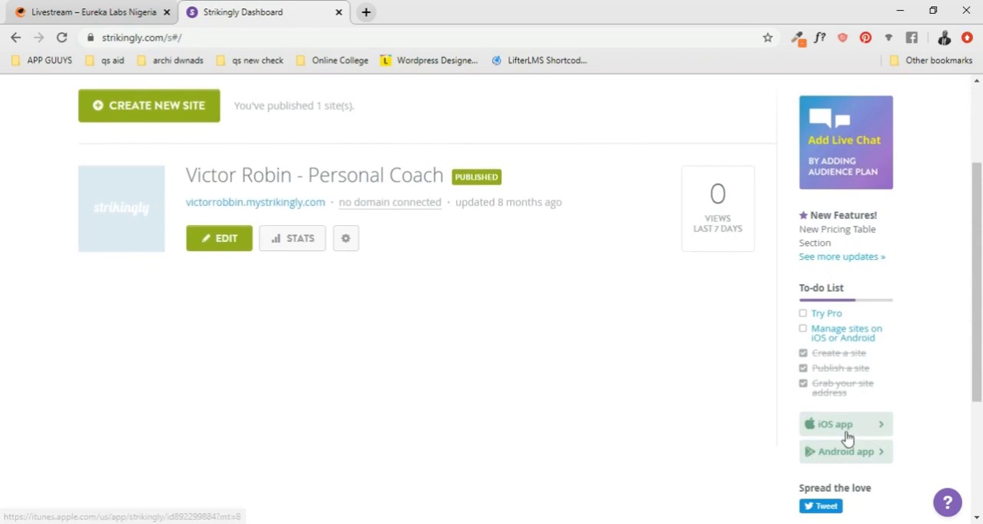
pyautogui.scroll(-2, 845, 461)
pyautogui.scroll(5, 729, 430)
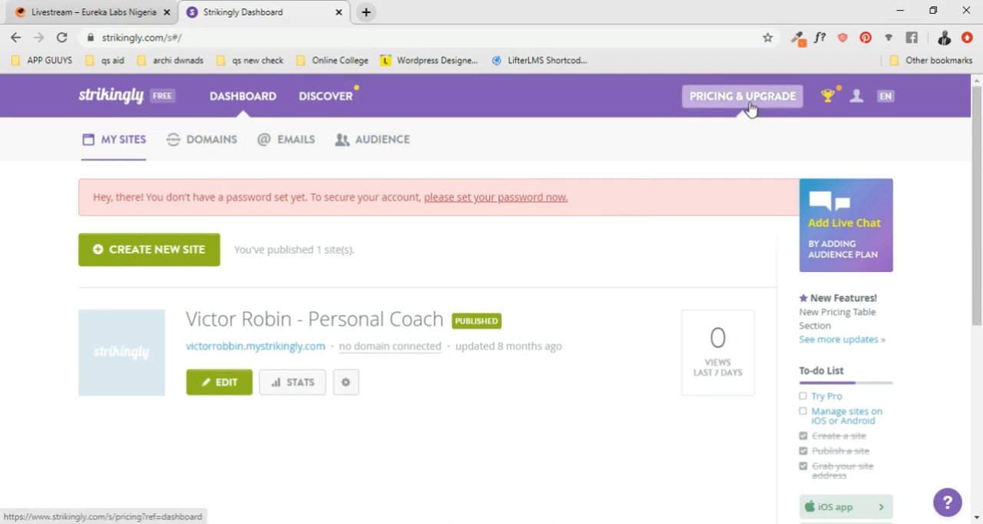
pyautogui.click(161, 262)
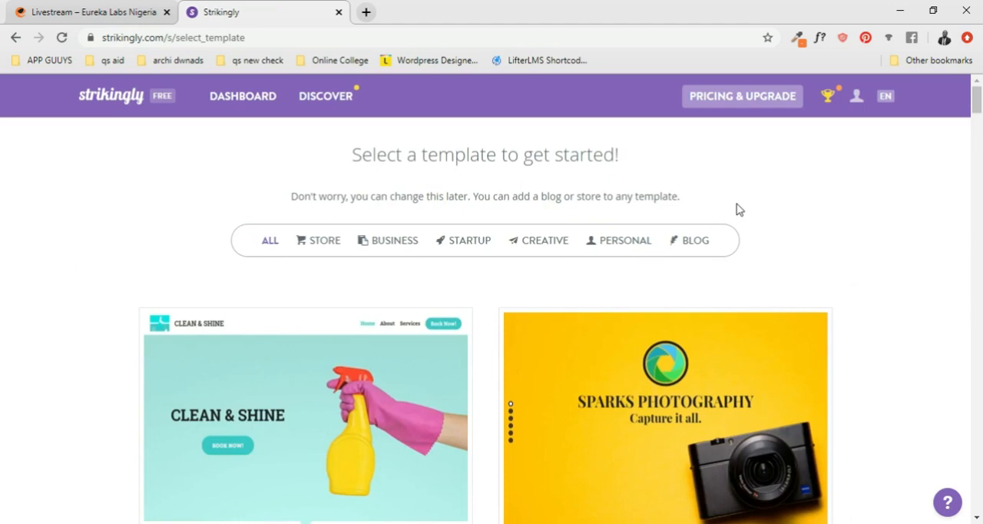
# - Browse the full range of site templates, comparing designs such as Clean & Shine, Musio, Shermer, Le Restaurant and Razor Barber
pyautogui.scroll(-1, 736, 209)
pyautogui.scroll(1, 736, 209)
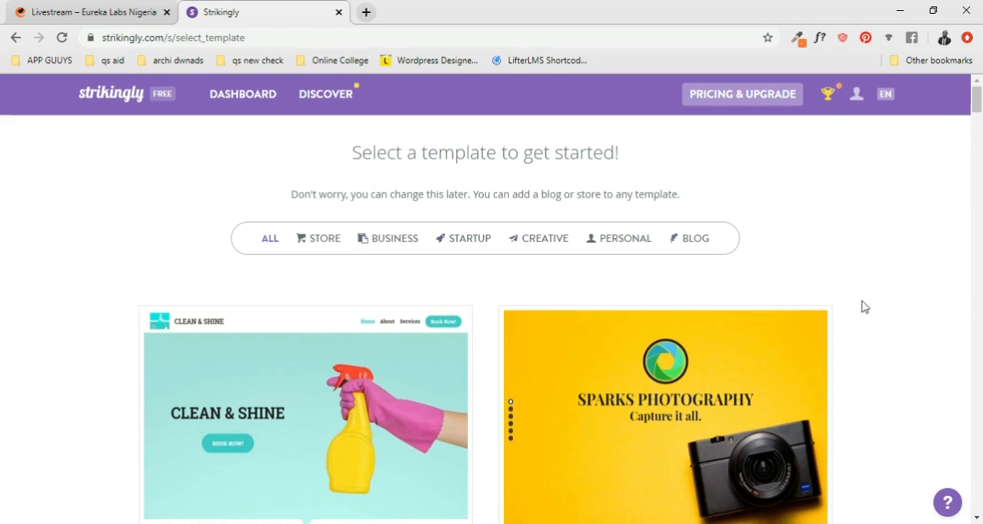
pyautogui.scroll(-1, 863, 307)
pyautogui.scroll(-1, 822, 308)
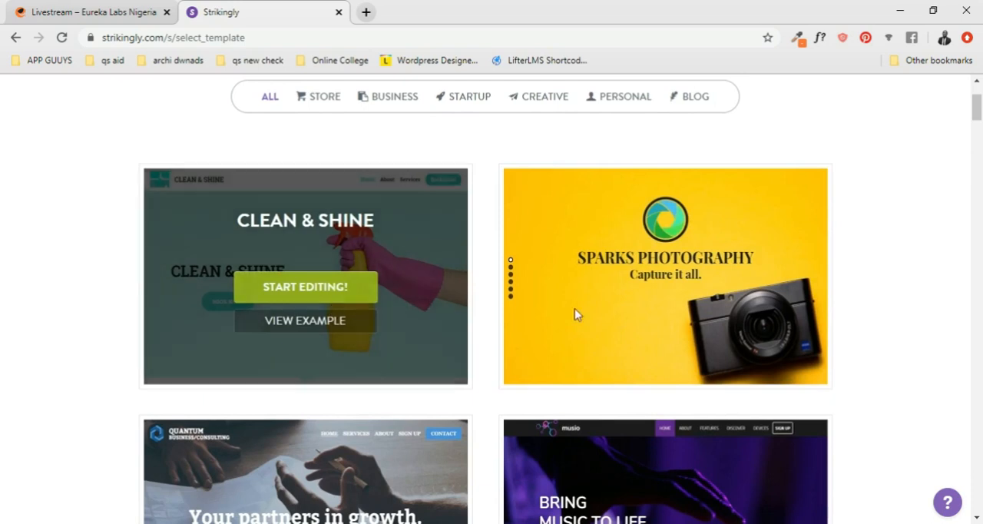
pyautogui.scroll(-4, 858, 315)
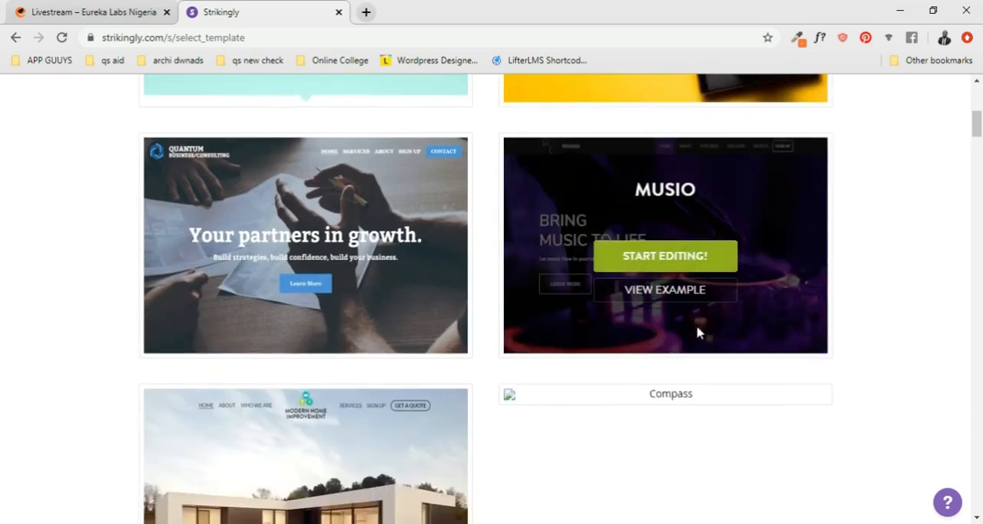
pyautogui.scroll(1, 698, 332)
pyautogui.scroll(-2, 888, 328)
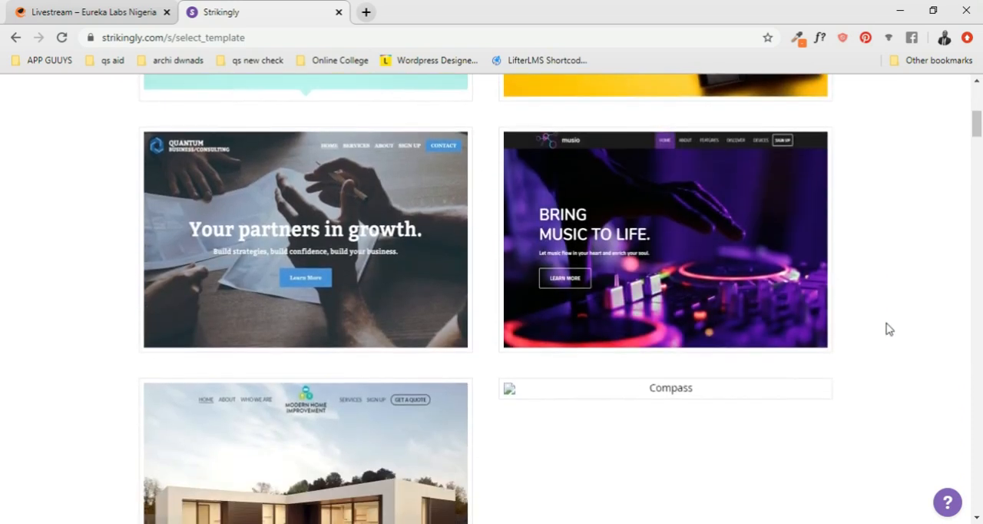
pyautogui.scroll(-2, 835, 338)
pyautogui.scroll(-6, 835, 339)
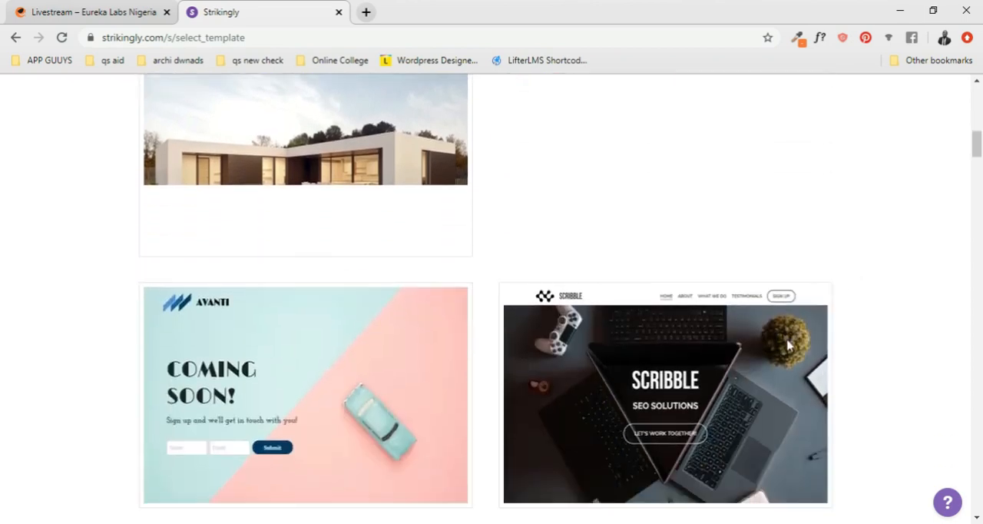
pyautogui.scroll(-4, 789, 345)
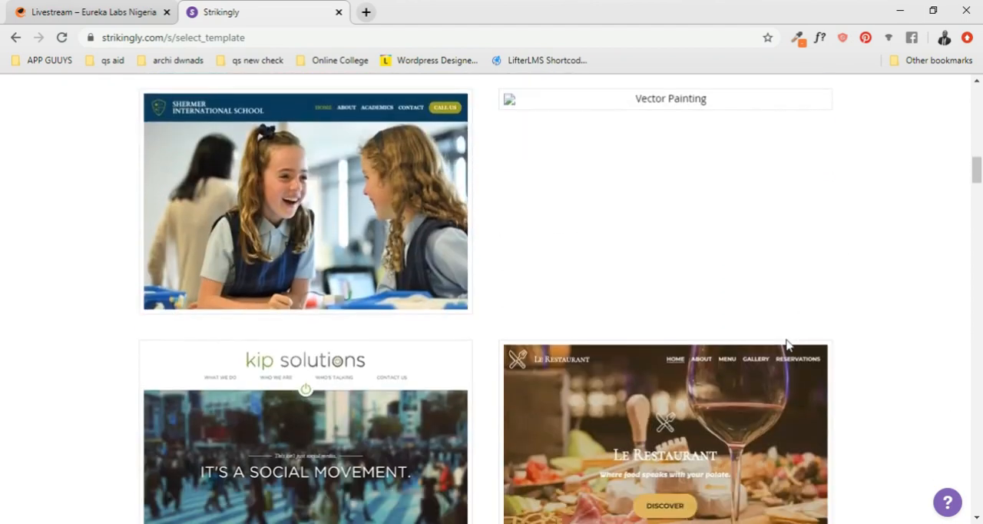
pyautogui.scroll(3, 513, 350)
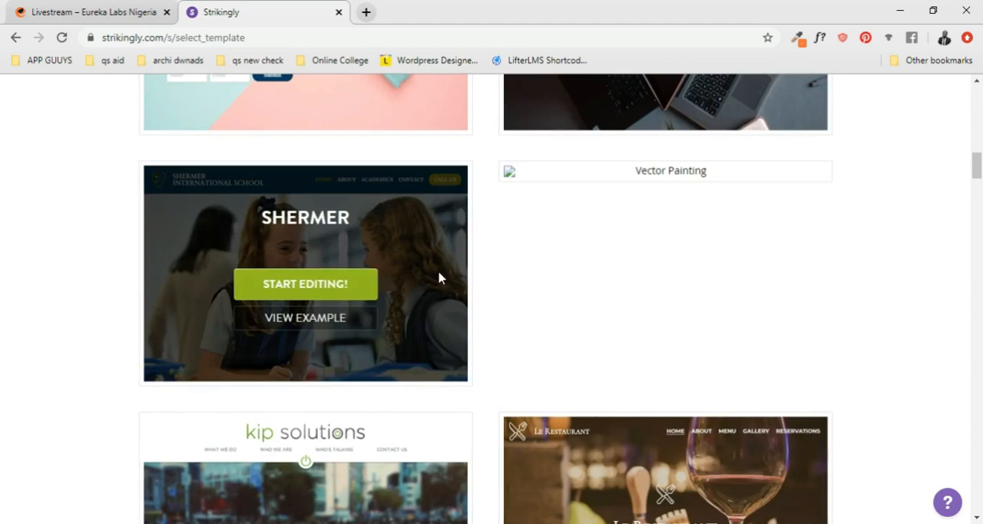
pyautogui.scroll(-3, 883, 323)
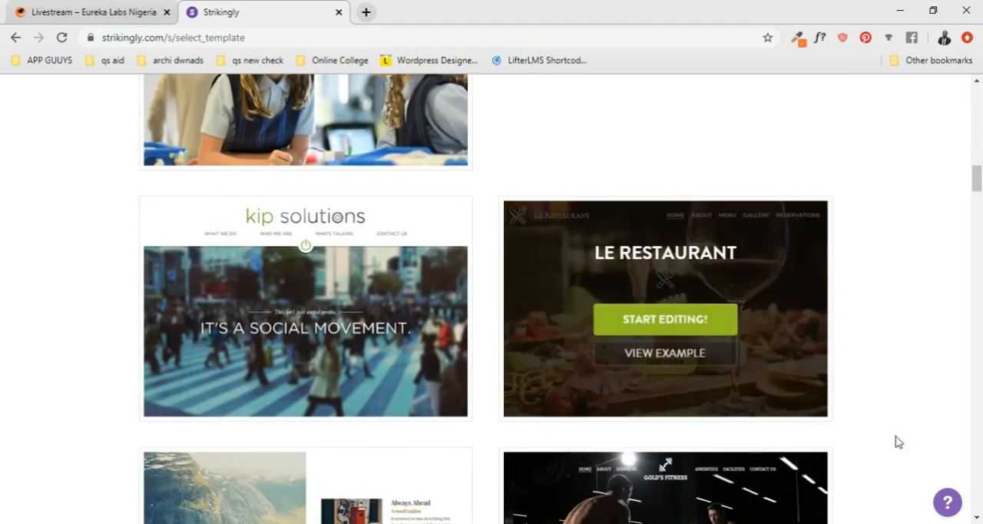
pyautogui.scroll(-3, 648, 396)
pyautogui.scroll(-4, 675, 407)
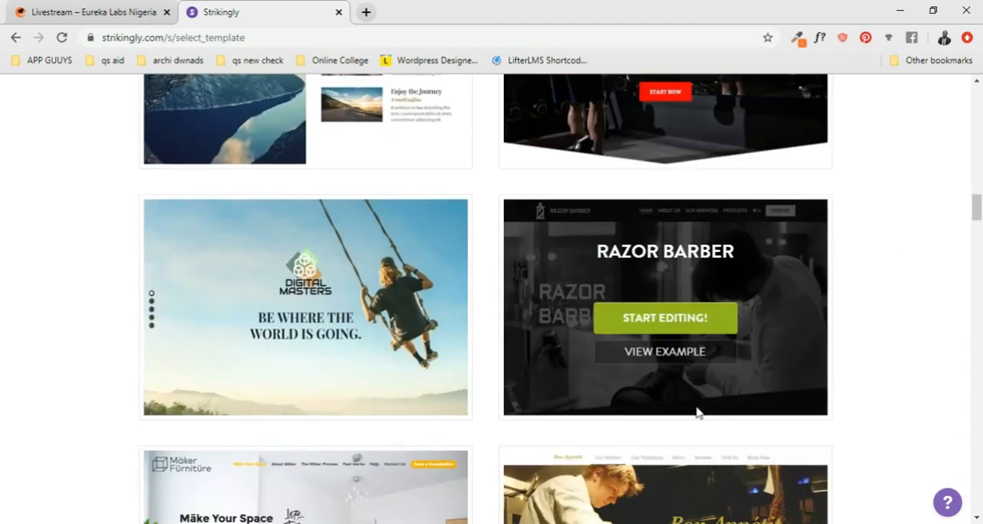
pyautogui.scroll(-4, 746, 410)
pyautogui.scroll(-1, 787, 410)
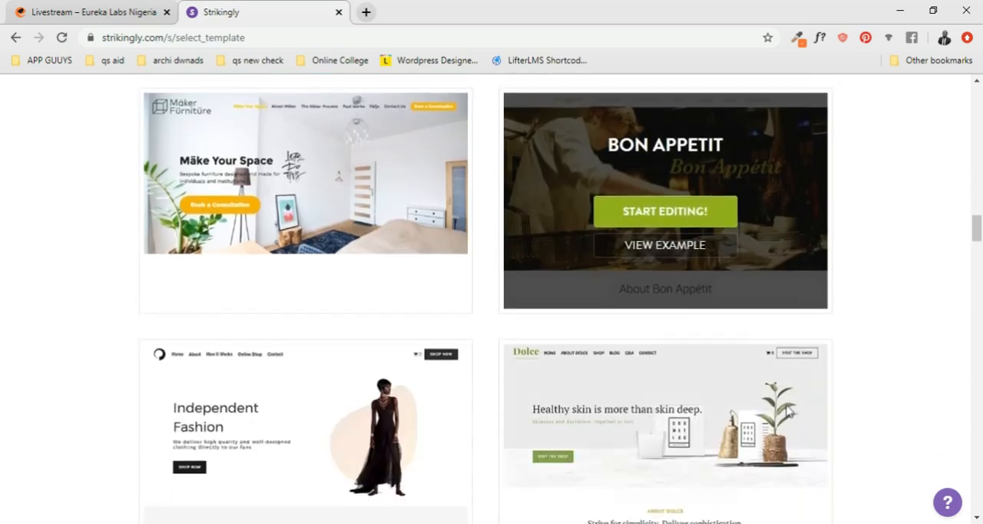
pyautogui.scroll(15, 787, 411)
pyautogui.scroll(10, 787, 411)
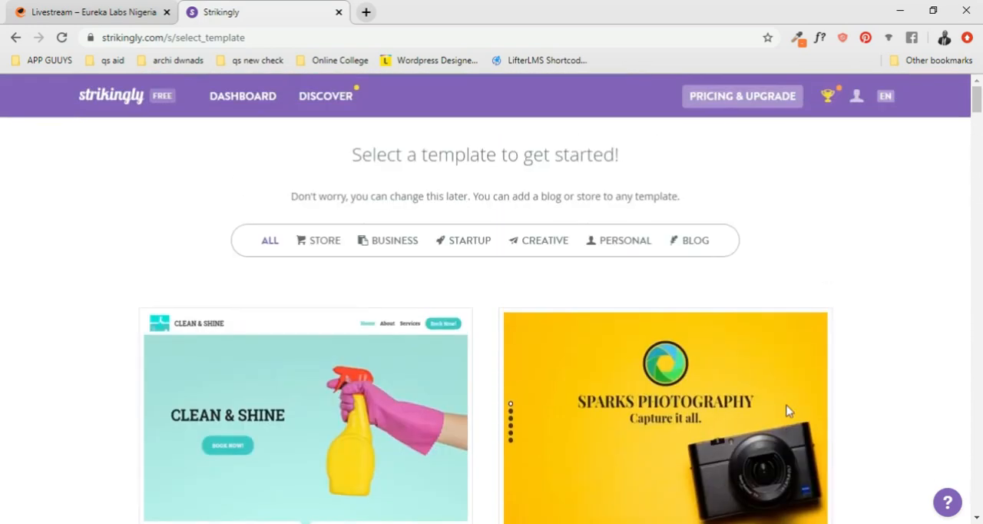
# - Filter the site templates to the Store category
pyautogui.moveTo(787, 411)
pyautogui.click(326, 244)
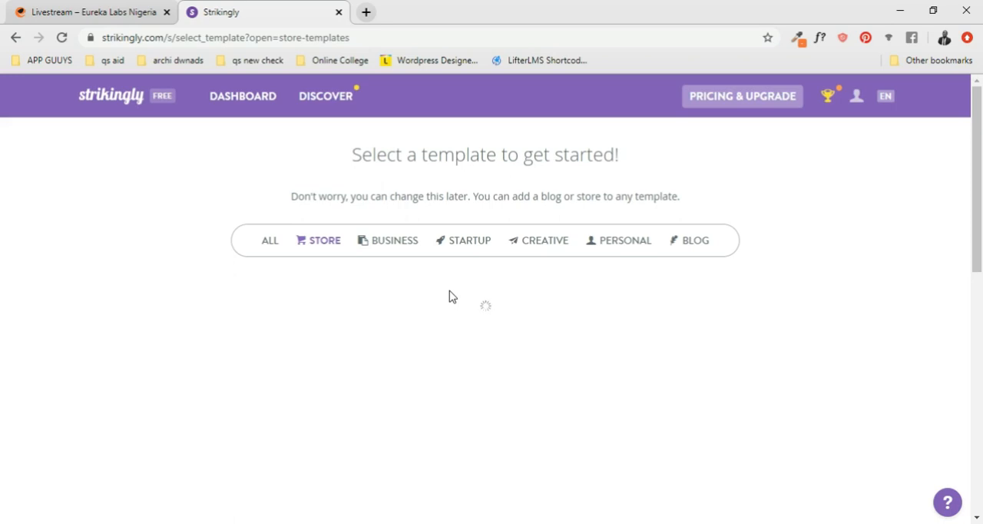
# - Browse the Store templates, comparing designs such as Dolce, Calchemise, Health Watch, Yuri Studio and Spectre
pyautogui.scroll(-2, 450, 290)
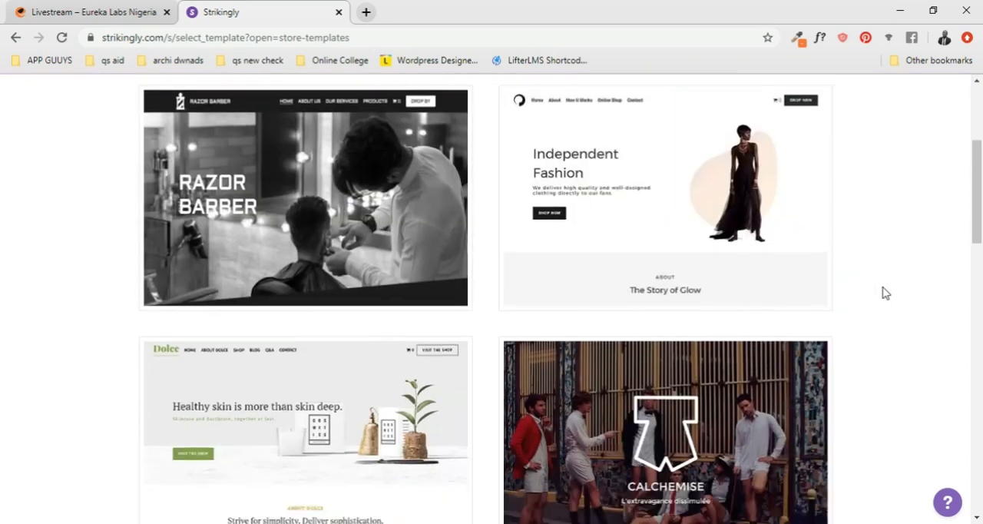
pyautogui.scroll(-3, 884, 292)
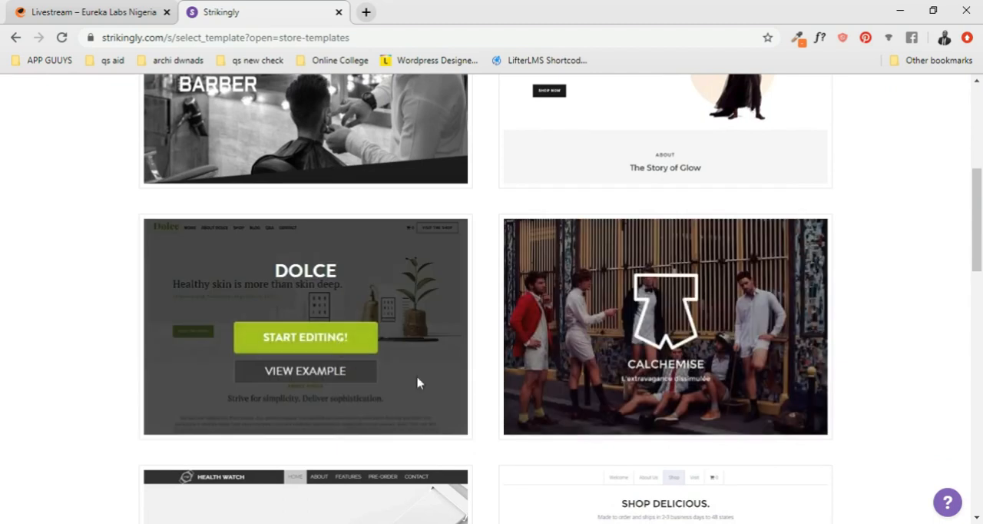
pyautogui.scroll(-3, 508, 361)
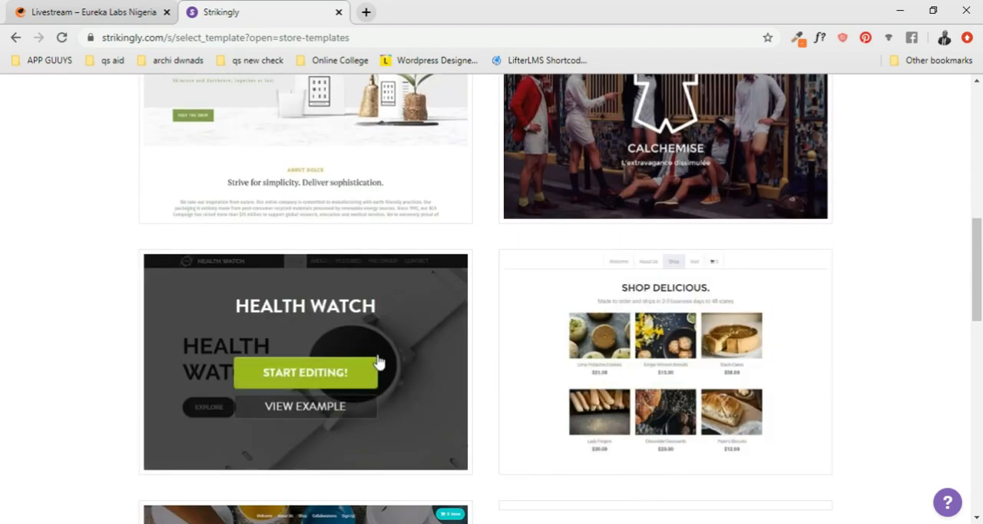
pyautogui.scroll(-2, 446, 405)
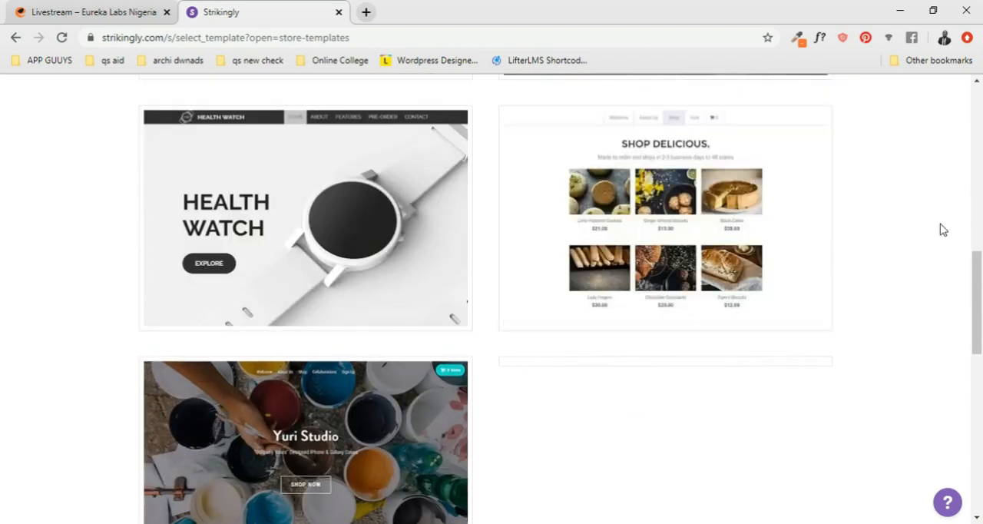
pyautogui.scroll(-4, 876, 236)
pyautogui.scroll(1, 561, 257)
pyautogui.scroll(-3, 589, 254)
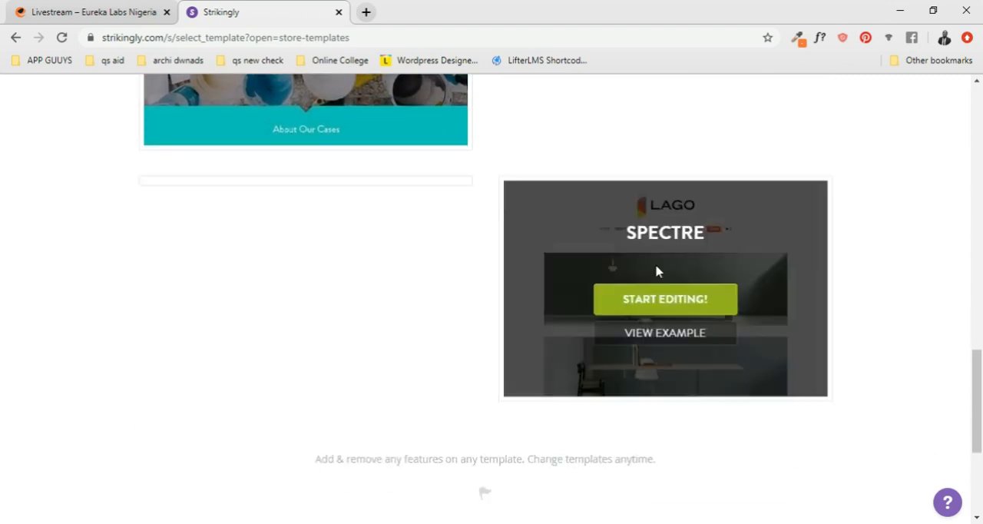
pyautogui.scroll(-3, 935, 345)
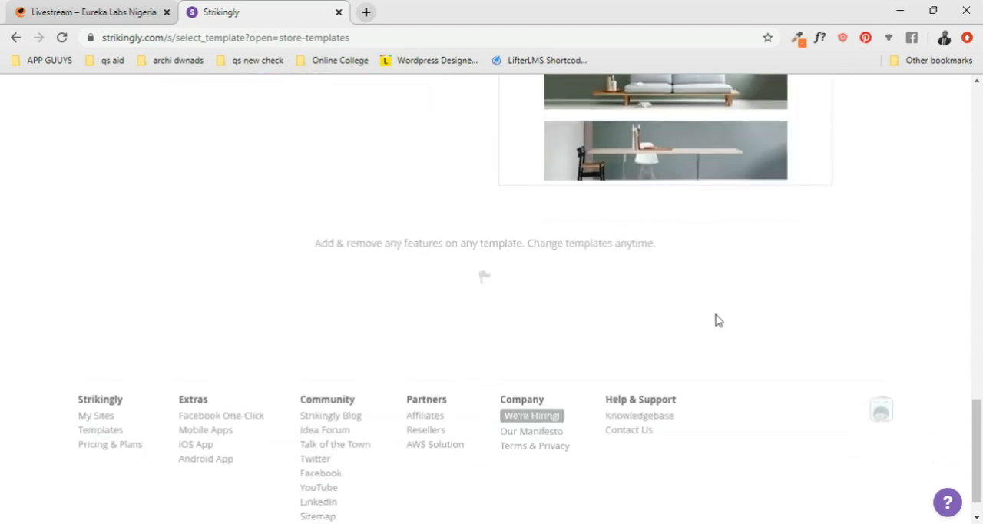
pyautogui.scroll(9, 685, 312)
pyautogui.scroll(2, 607, 313)
pyautogui.scroll(-2, 430, 323)
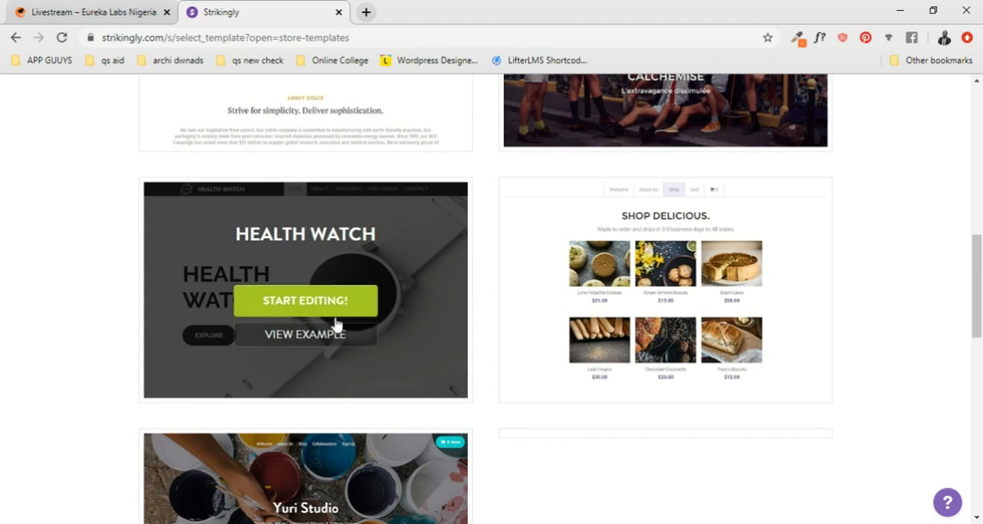
# - Open the example site of the Health Watch template in a new browser tab and switch to it
pyautogui.rightClick(318, 338)
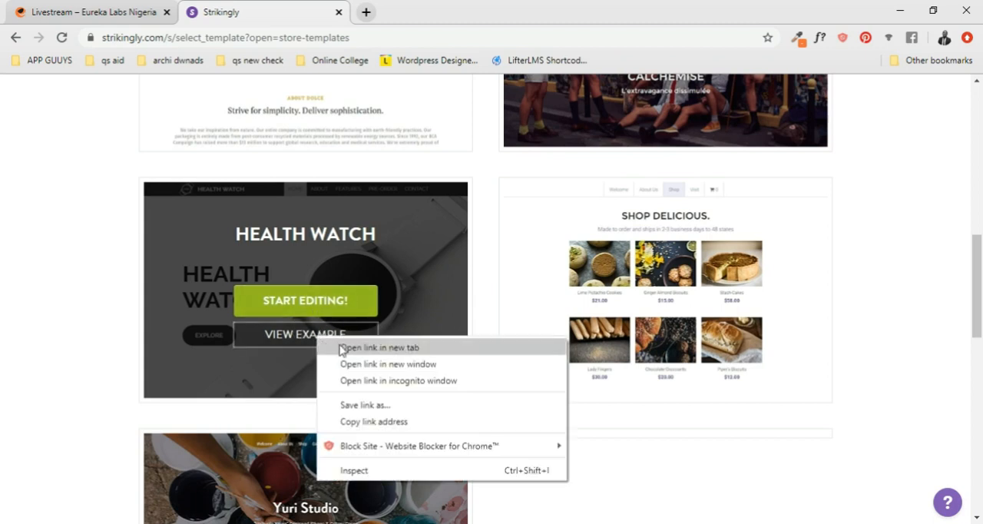
pyautogui.click(343, 348)
pyautogui.hotkey('ctrl', 'Tab')
# - Examine the whole Health Watch example page, from the opening banner down to the Follow Us section and footer
pyautogui.scroll(-4, 556, 199)
pyautogui.scroll(3, 561, 200)
pyautogui.scroll(-2, 563, 201)
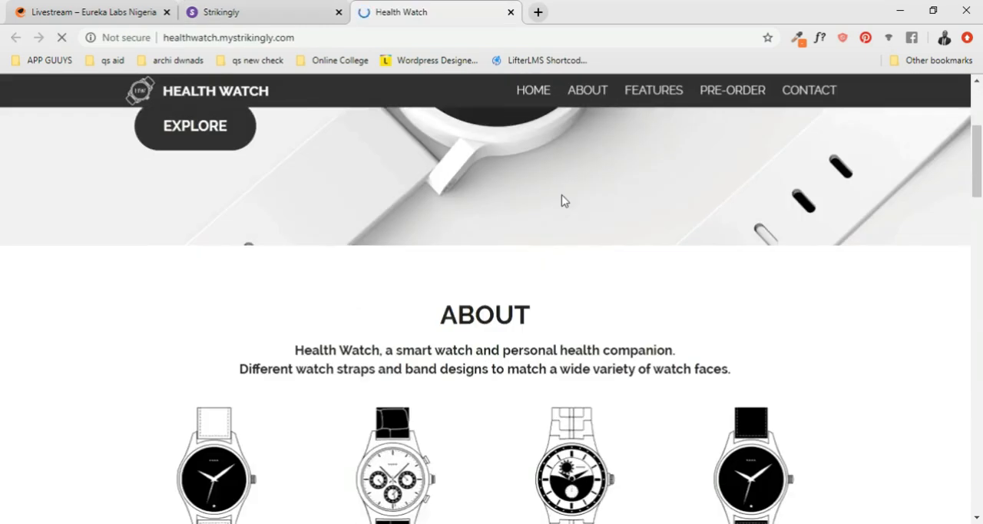
pyautogui.scroll(-10, 562, 200)
pyautogui.scroll(-1, 561, 200)
pyautogui.scroll(4, 562, 201)
pyautogui.scroll(-1, 561, 201)
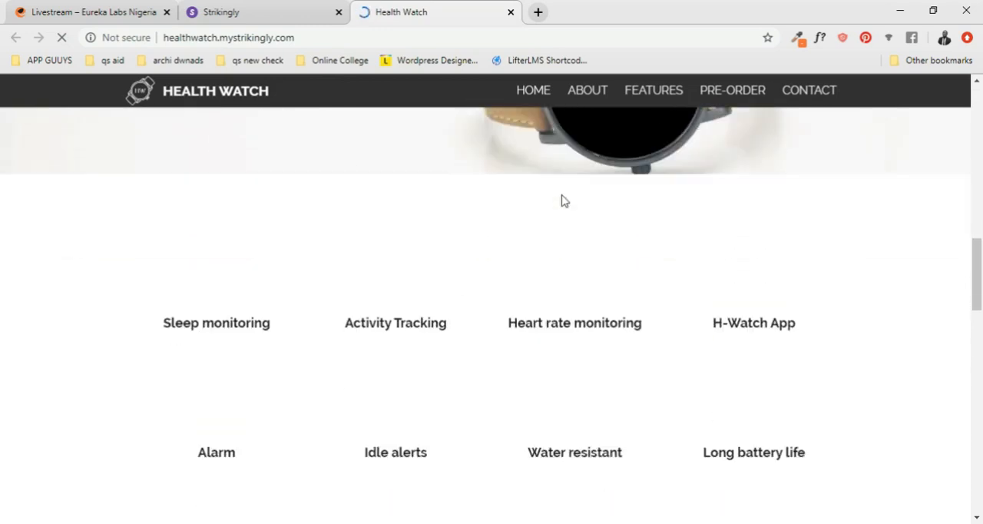
pyautogui.scroll(-1, 561, 201)
pyautogui.scroll(-5, 586, 203)
pyautogui.scroll(-6, 585, 203)
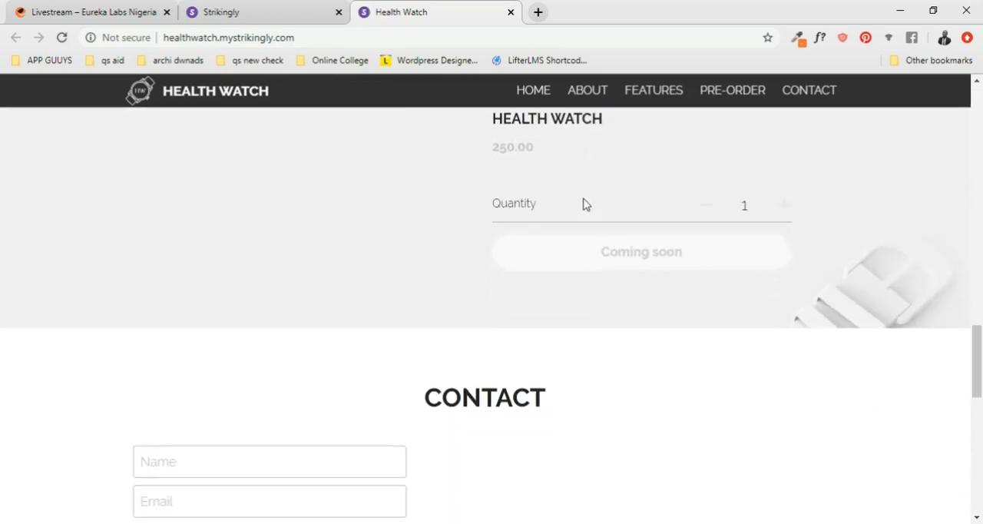
pyautogui.scroll(-5, 585, 203)
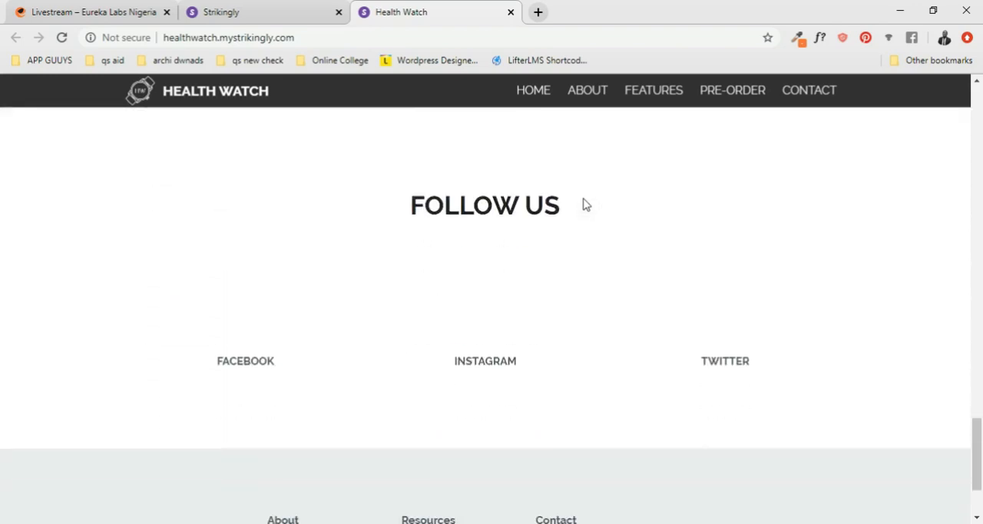
pyautogui.scroll(12, 586, 204)
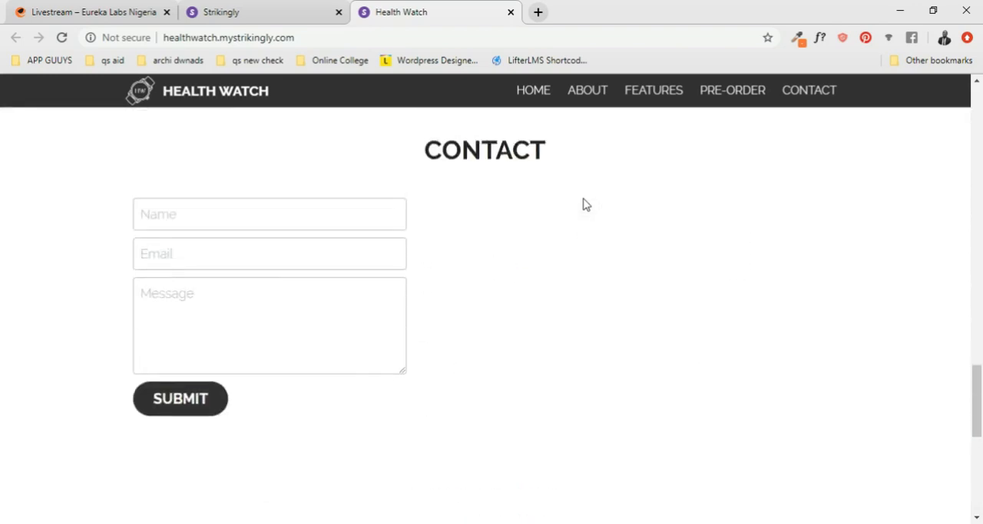
pyautogui.scroll(4, 586, 203)
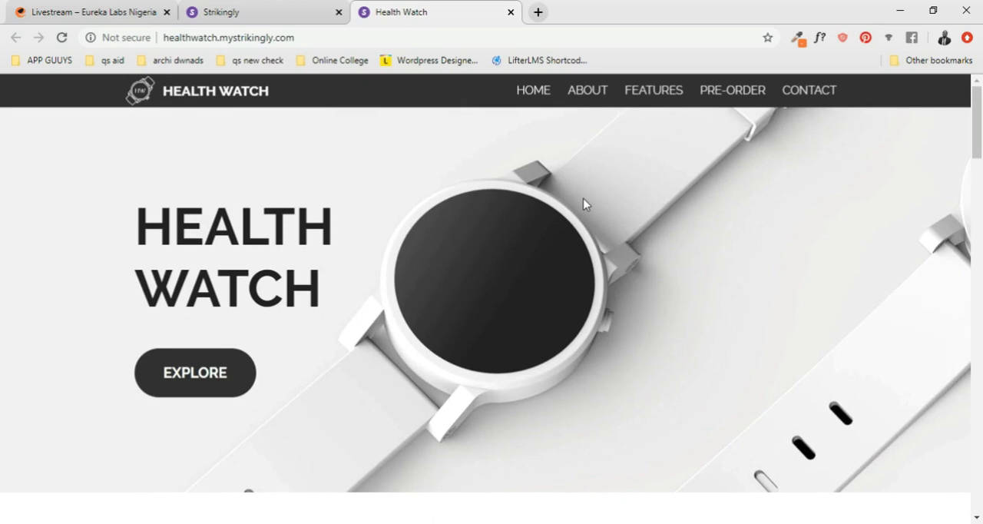
# - Review the section structure of the Health Watch example: About, Features, Pre-Order, Contact and Follow Us
pyautogui.scroll(-5, 583, 199)
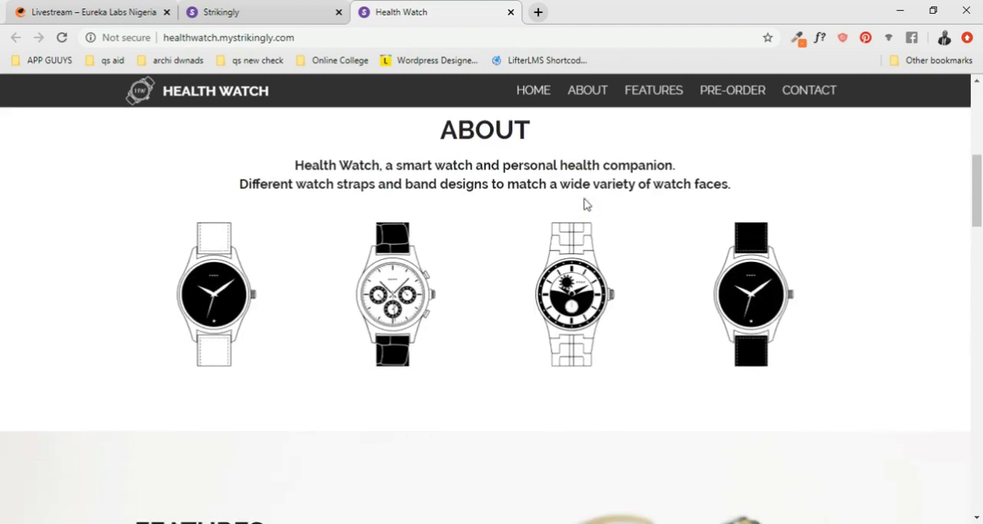
pyautogui.scroll(-10, 584, 203)
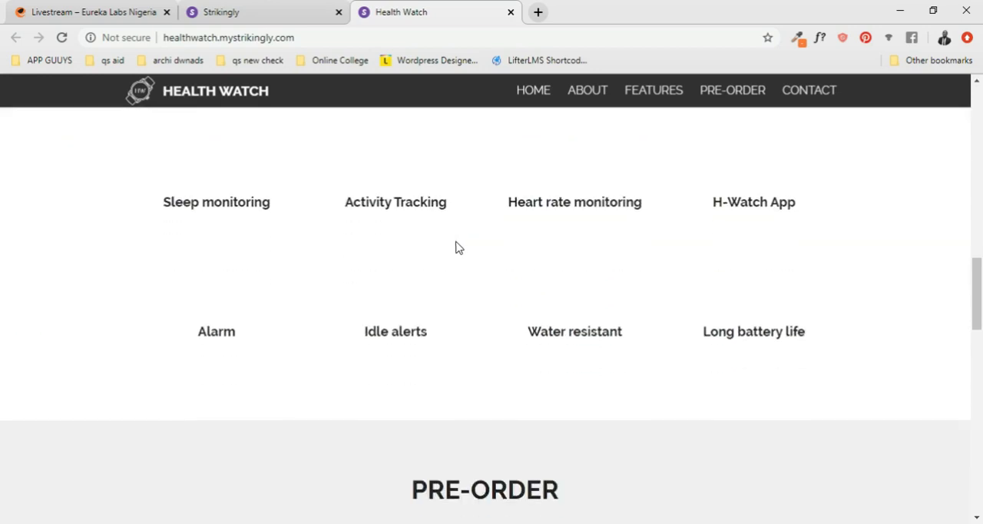
pyautogui.scroll(-5, 461, 247)
pyautogui.scroll(1, 464, 248)
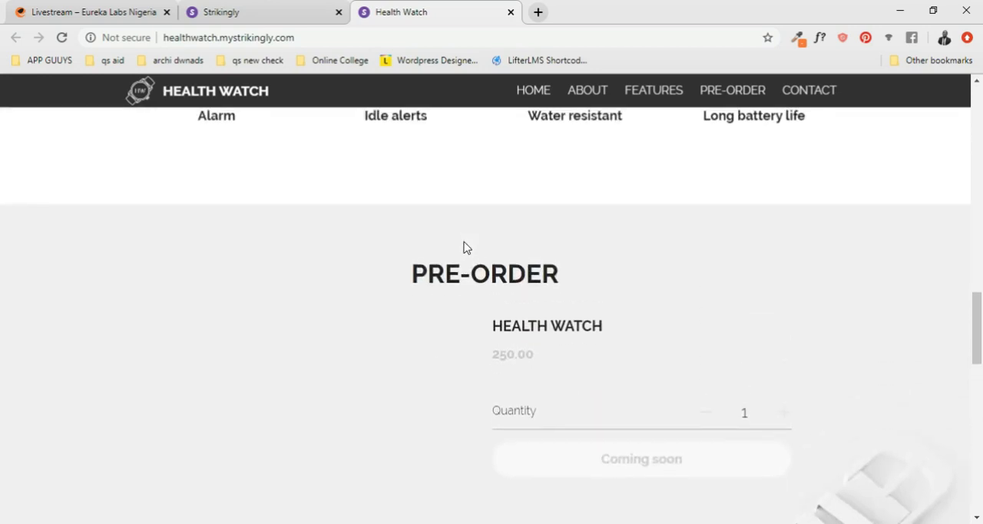
pyautogui.scroll(-2, 651, 364)
pyautogui.scroll(-7, 654, 376)
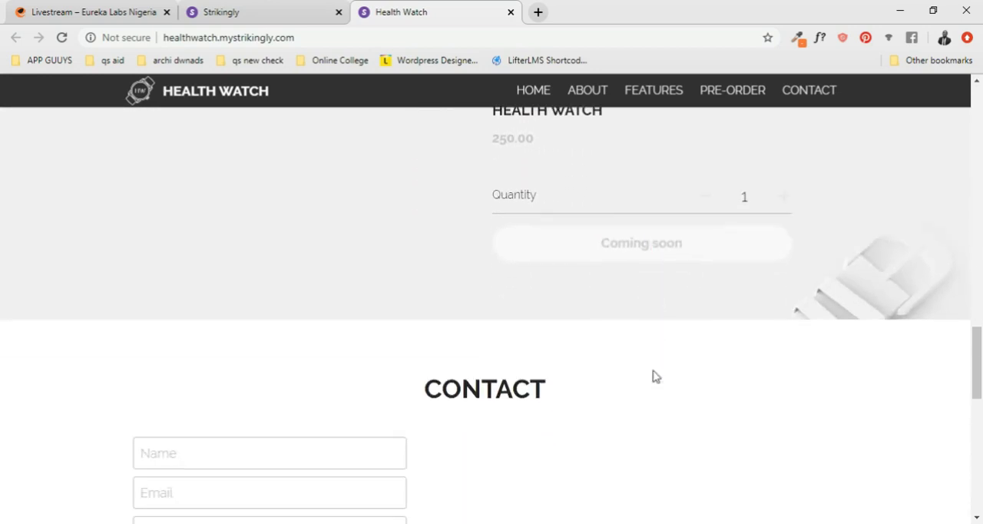
pyautogui.scroll(10, 590, 375)
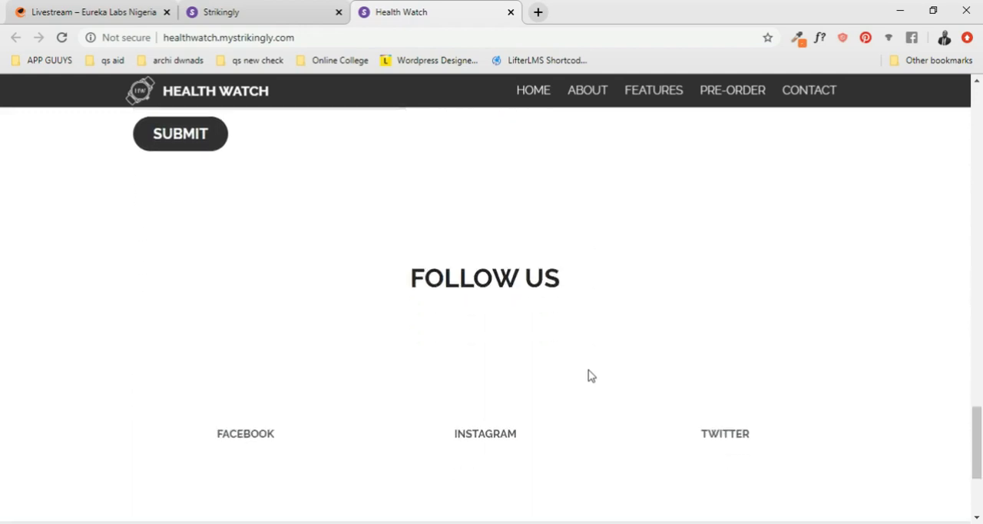
pyautogui.scroll(3, 588, 373)
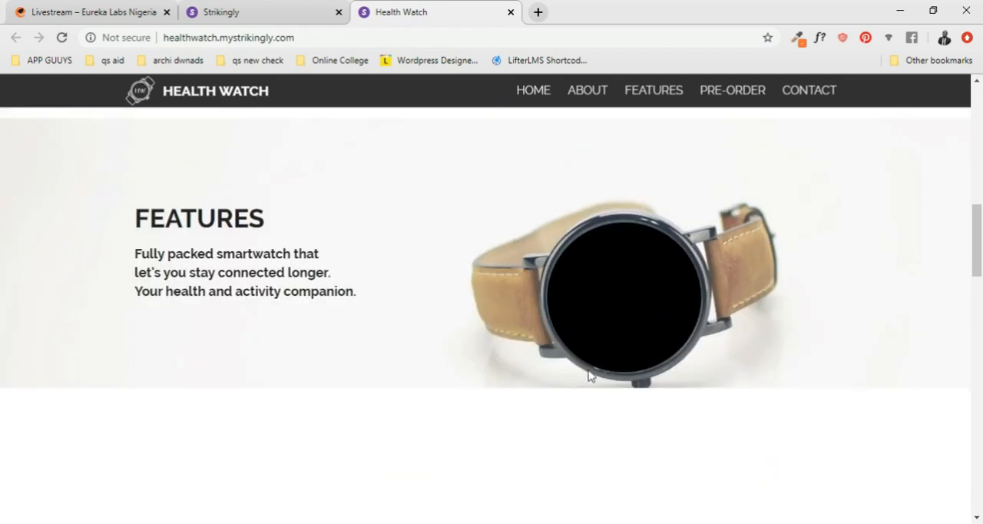
# - Study the feature list, pre-order product block and contact form of the Health Watch example more closely
pyautogui.scroll(-2, 577, 373)
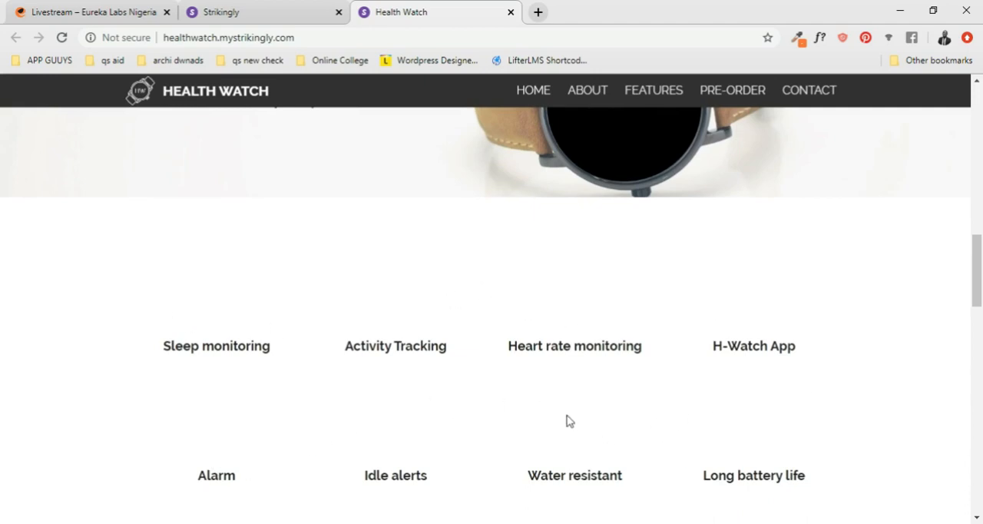
pyautogui.scroll(-2, 394, 399)
pyautogui.scroll(-2, 280, 365)
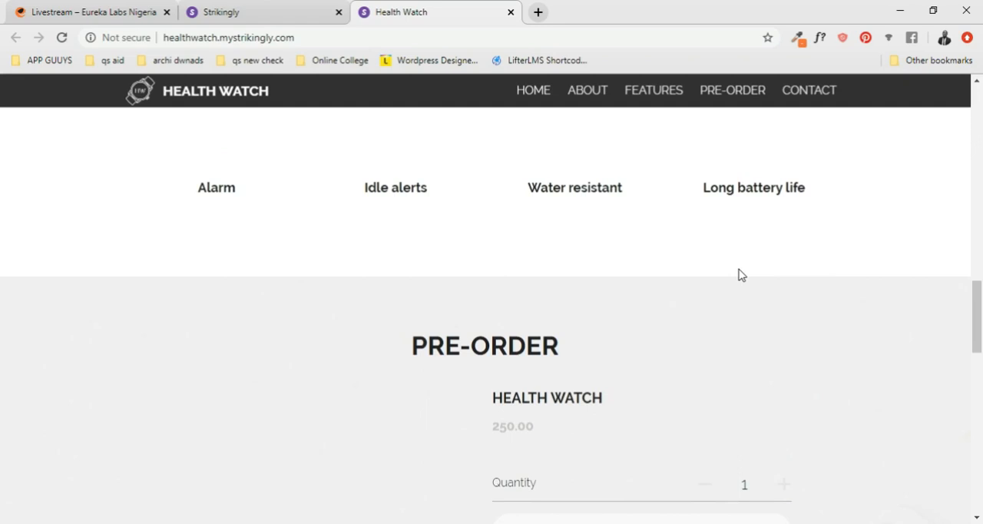
pyautogui.scroll(-7, 742, 275)
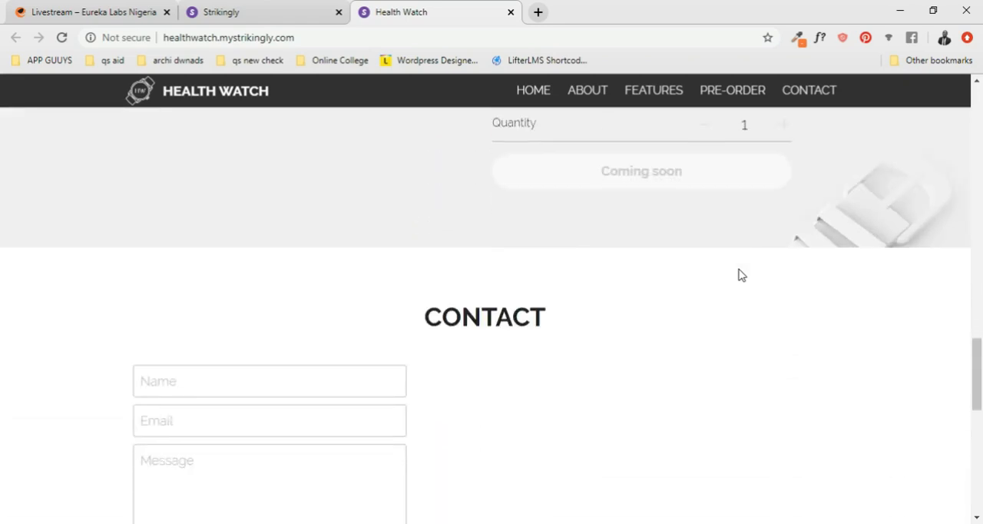
pyautogui.scroll(-4, 741, 275)
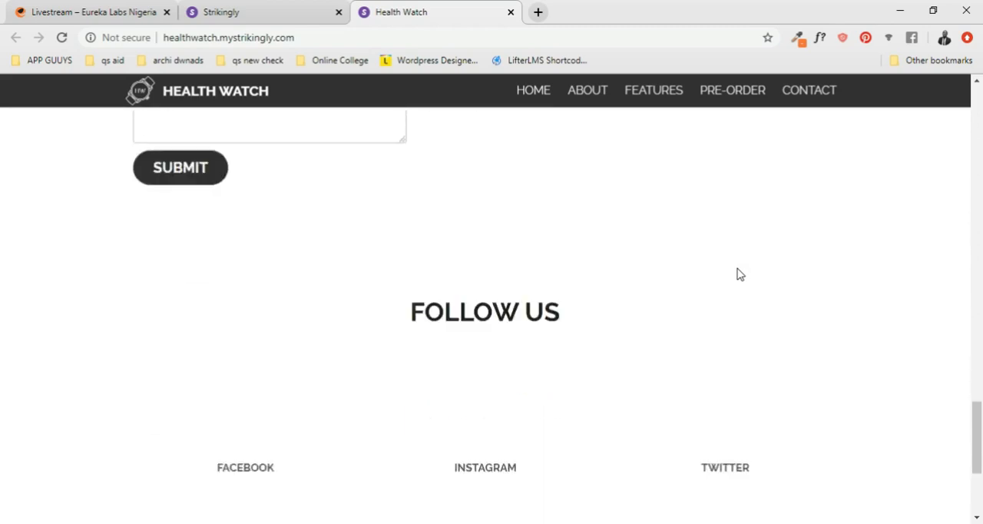
pyautogui.scroll(5, 740, 274)
pyautogui.scroll(6, 738, 275)
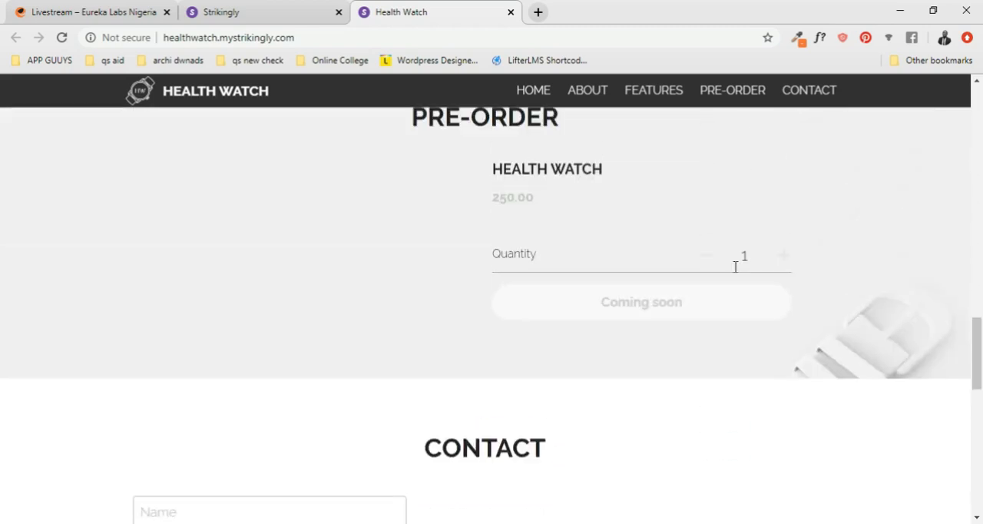
pyautogui.scroll(-3, 637, 296)
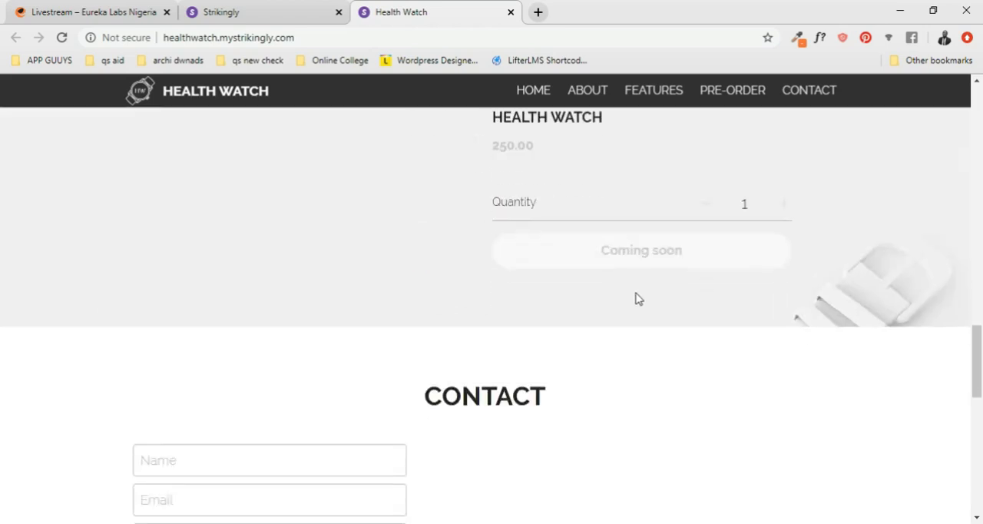
pyautogui.scroll(10, 636, 298)
pyautogui.scroll(5, 636, 298)
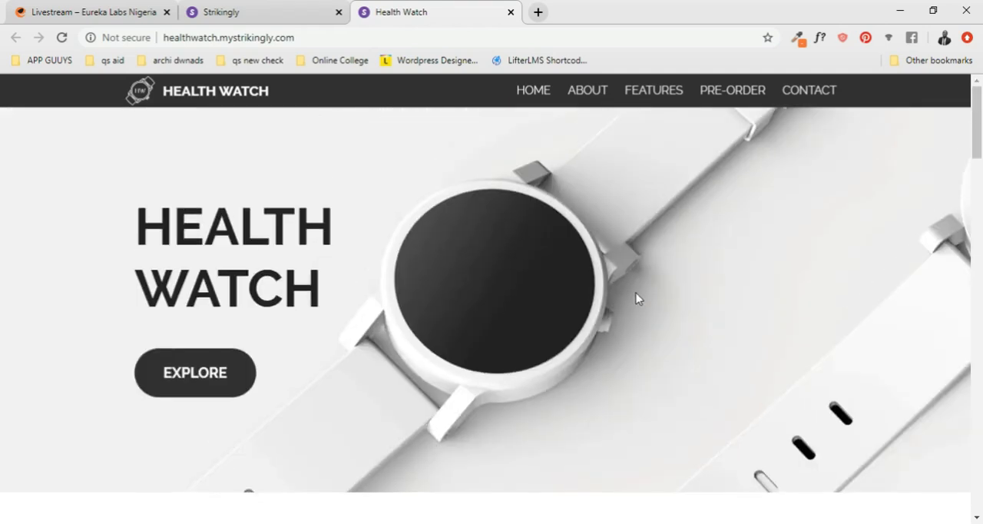
pyautogui.scroll(-5, 637, 298)
# - Return to the Store template gallery and start editing a new site based on the Health Watch template
pyautogui.click(207, 11)
pyautogui.scroll(-1, 603, 279)
pyautogui.scroll(-5, 446, 281)
pyautogui.scroll(2, 447, 281)
pyautogui.scroll(4, 446, 281)
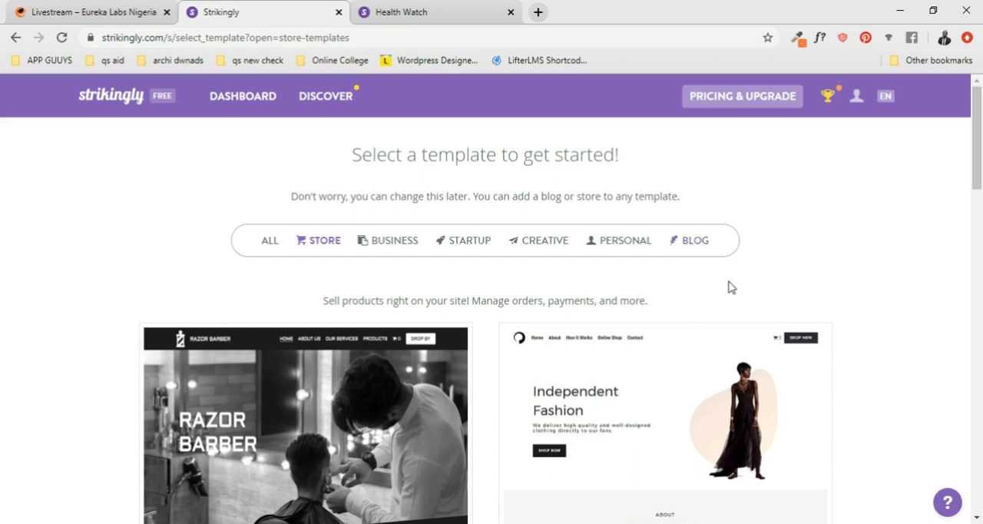
pyautogui.scroll(-3, 728, 285)
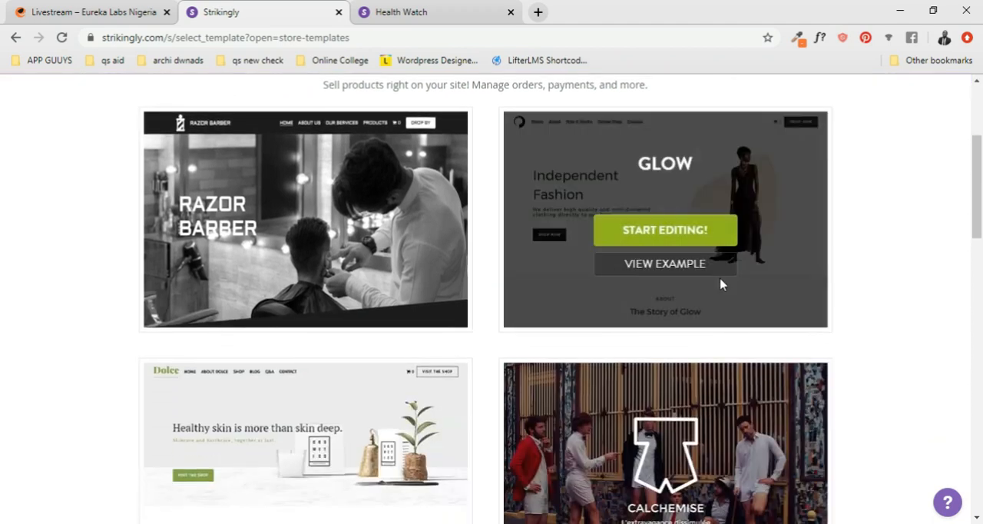
pyautogui.scroll(-6, 715, 325)
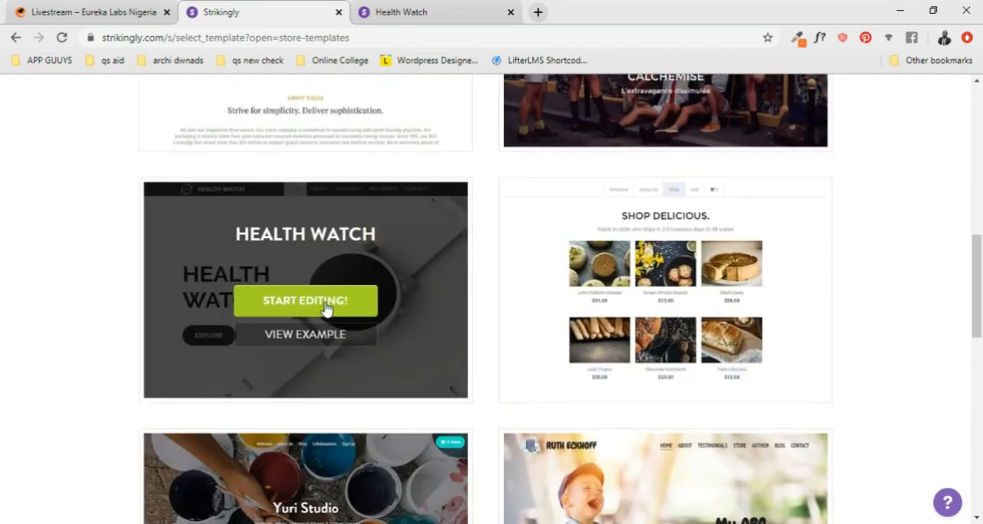
pyautogui.rightClick(326, 307)
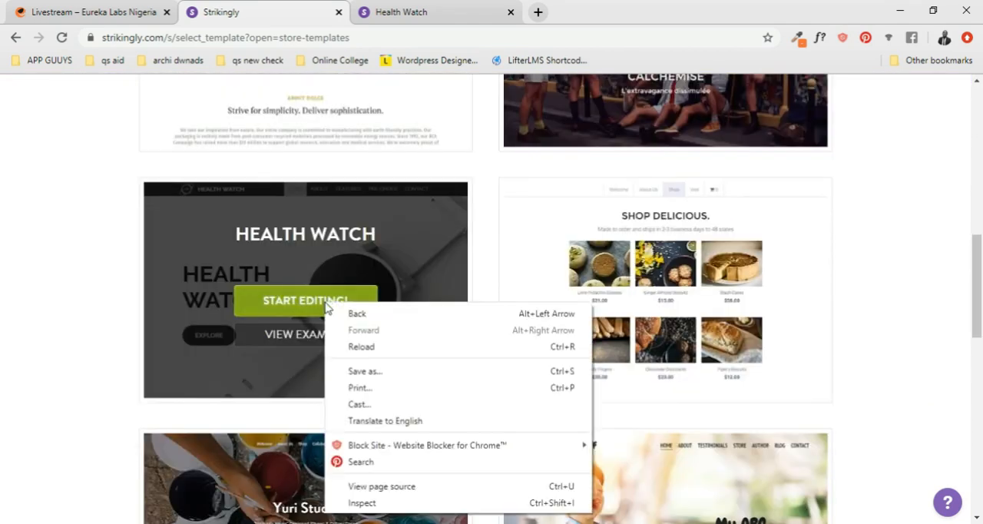
pyautogui.click(327, 303)
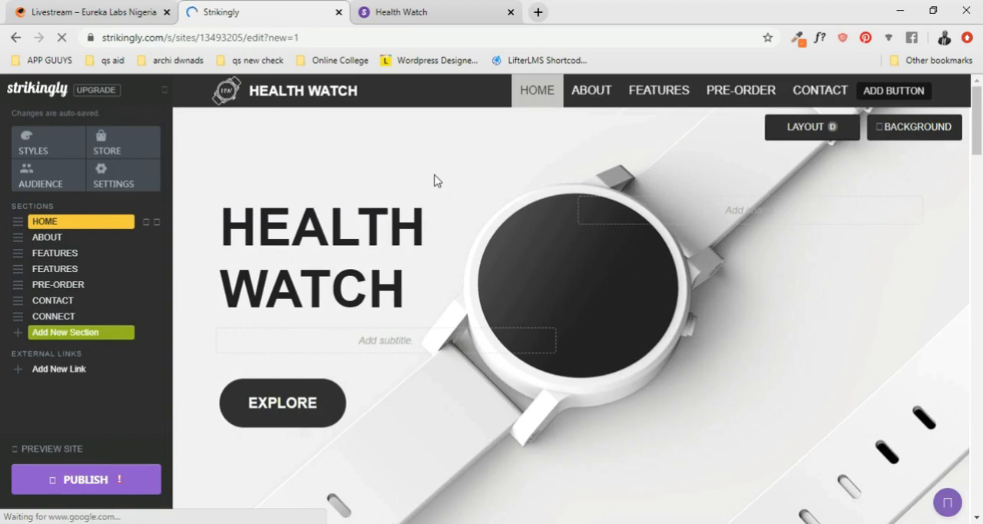
# - Look over the new site's editable sections in the editor, from Home down to Connect and the footer
pyautogui.scroll(-3, 434, 181)
pyautogui.scroll(-8, 566, 231)
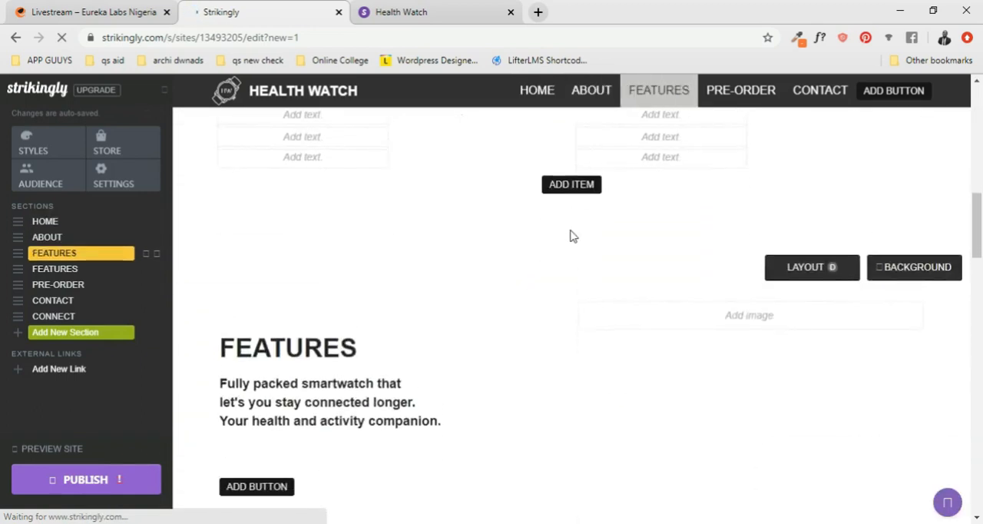
pyautogui.scroll(-15, 572, 238)
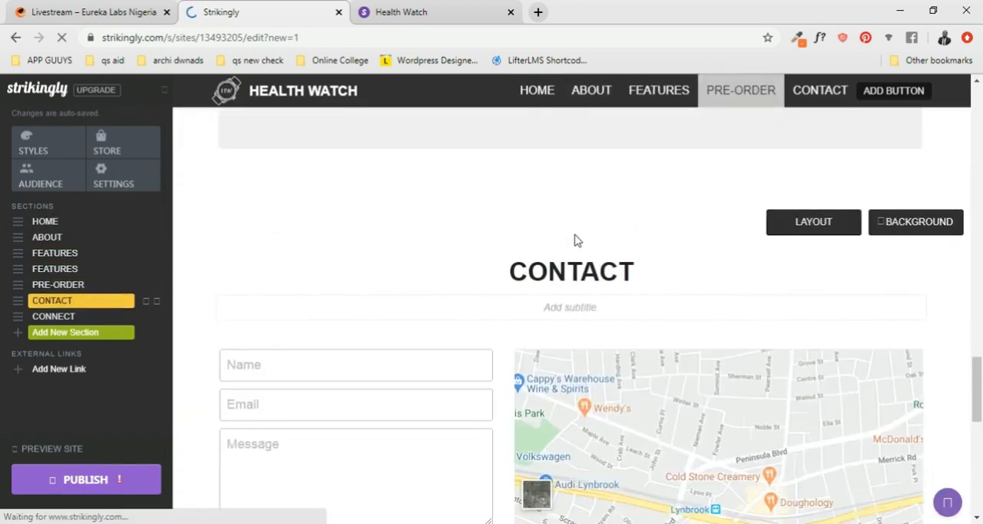
pyautogui.scroll(-4, 579, 242)
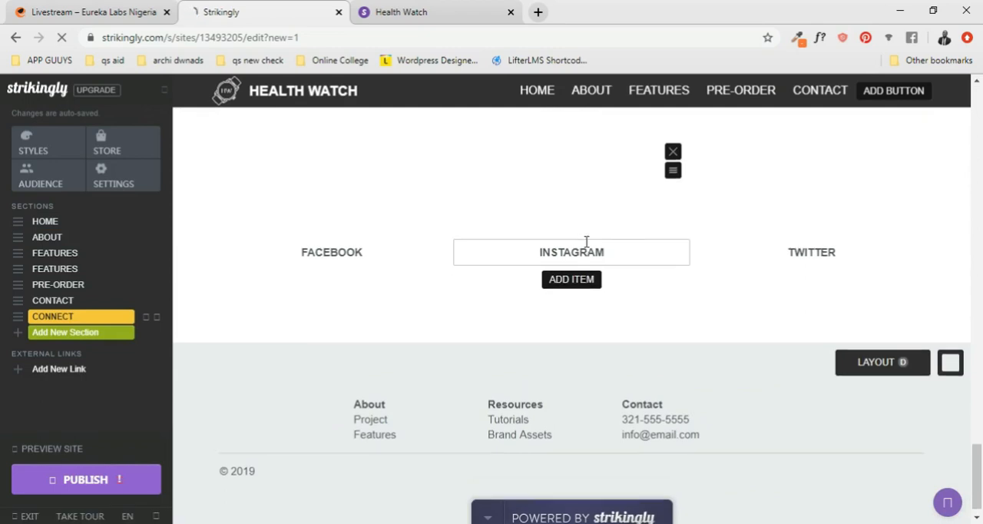
# - Block the site's request to show notifications while looking back over the Home and About sections of the page
pyautogui.scroll(20, 586, 241)
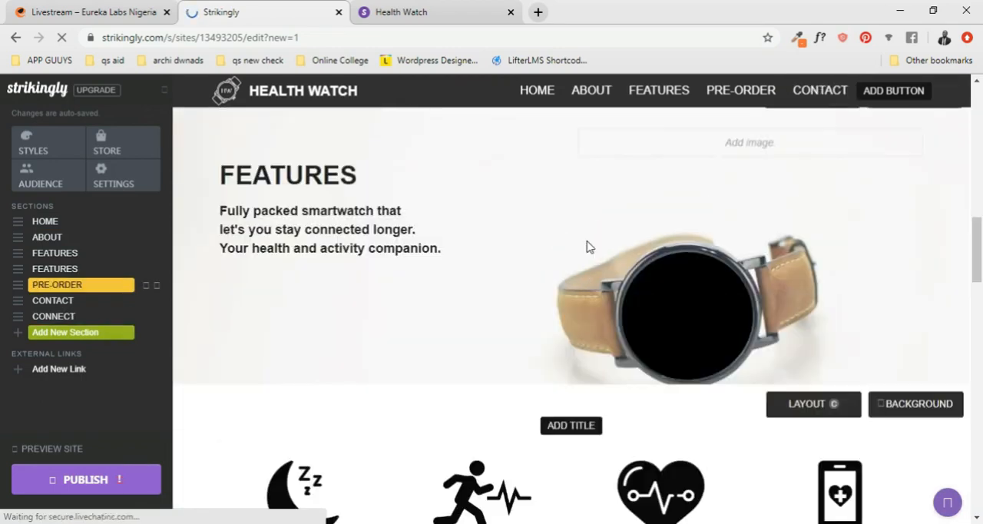
pyautogui.scroll(5, 588, 242)
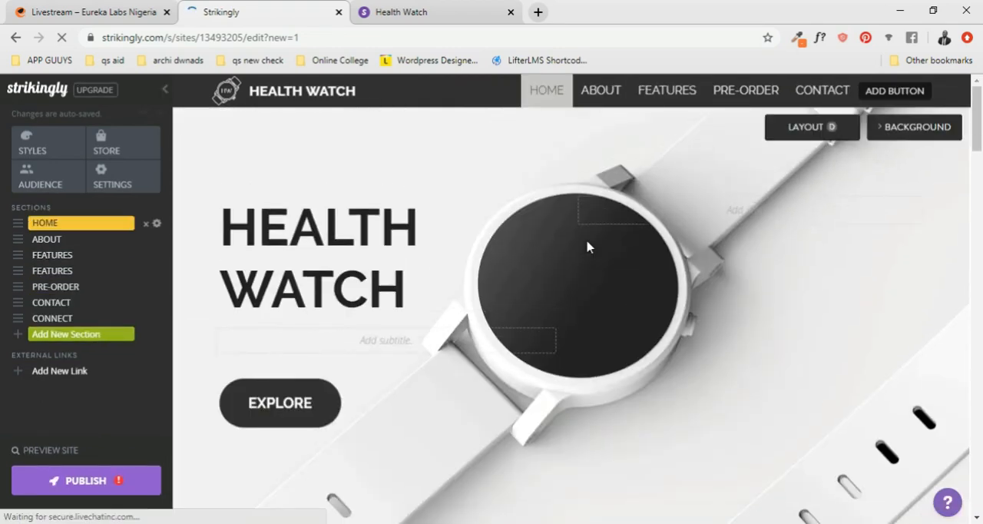
pyautogui.scroll(-5, 587, 247)
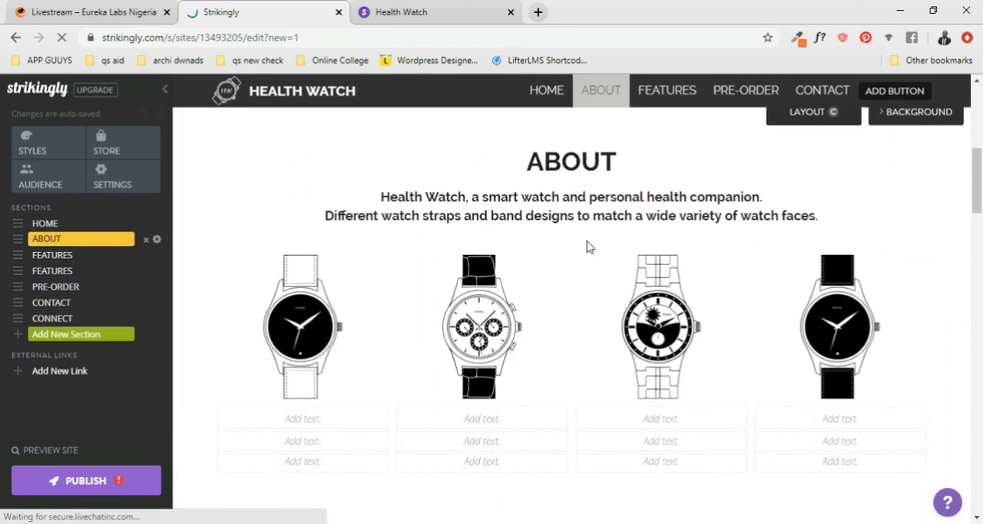
pyautogui.scroll(-6, 587, 246)
pyautogui.scroll(9, 587, 247)
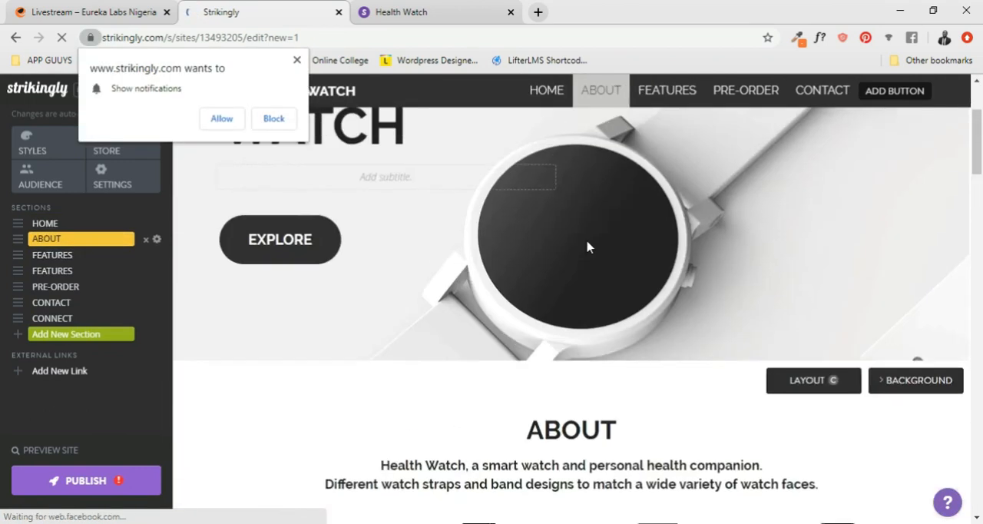
pyautogui.scroll(2, 588, 247)
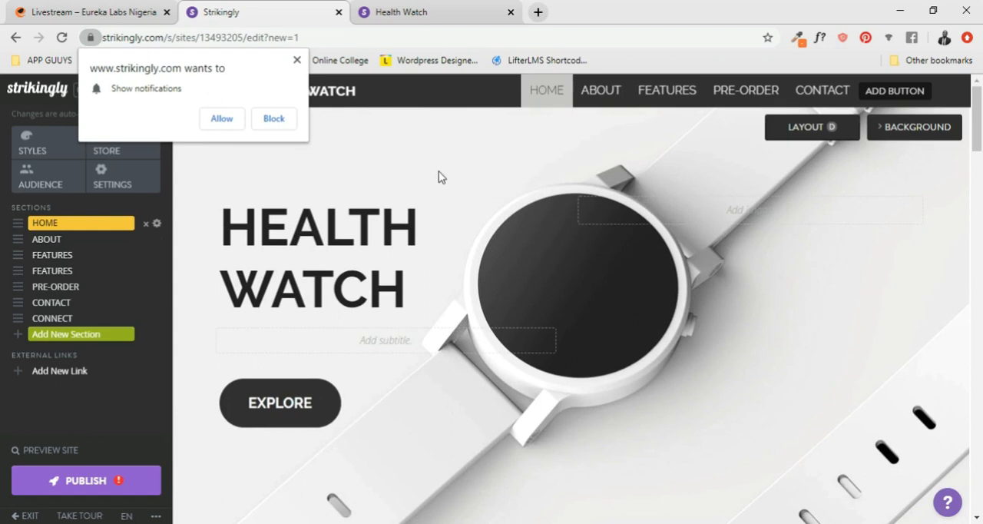
pyautogui.click(274, 123)
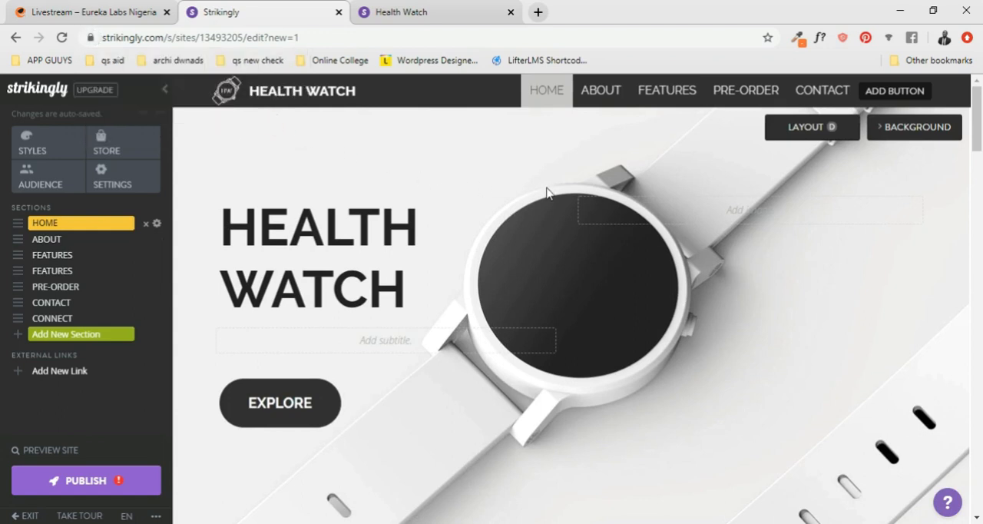
# - Examine the fully loaded page from the Home banner down to the social links and footer
pyautogui.scroll(-15, 624, 191)
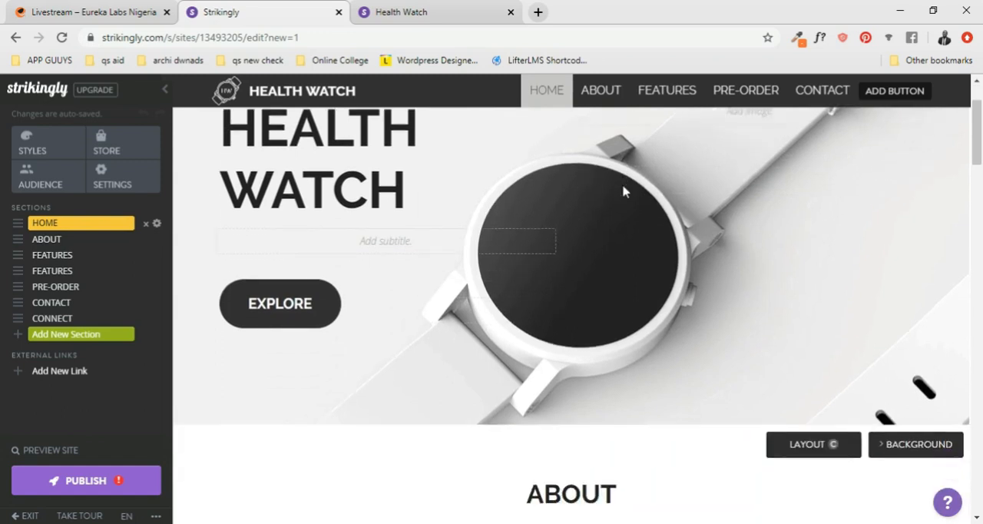
pyautogui.scroll(-15, 623, 191)
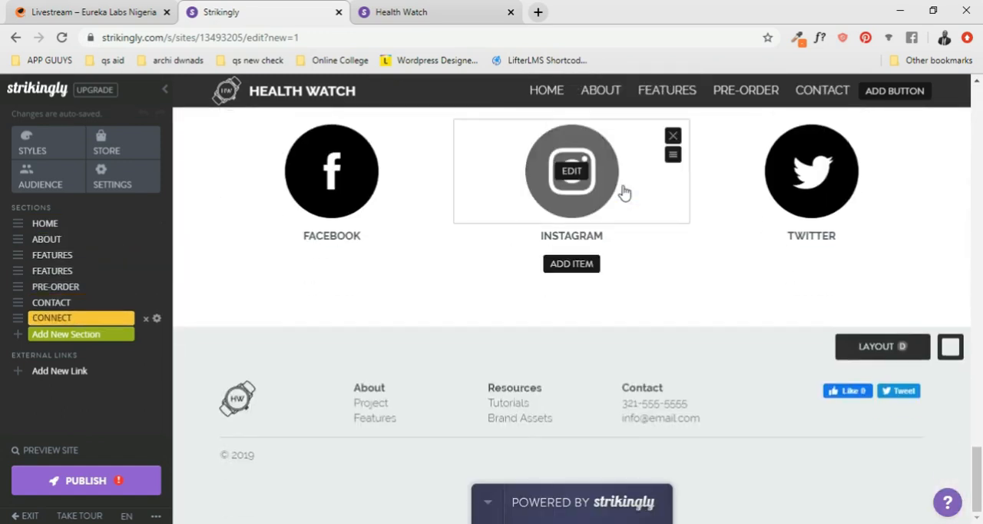
pyautogui.scroll(10, 623, 192)
pyautogui.scroll(15, 636, 206)
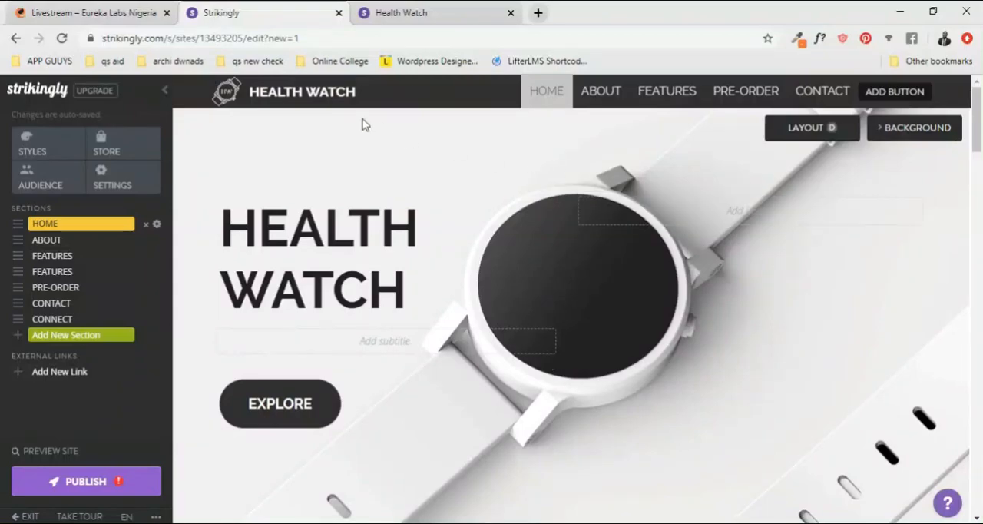
pyautogui.moveTo(222, 96)
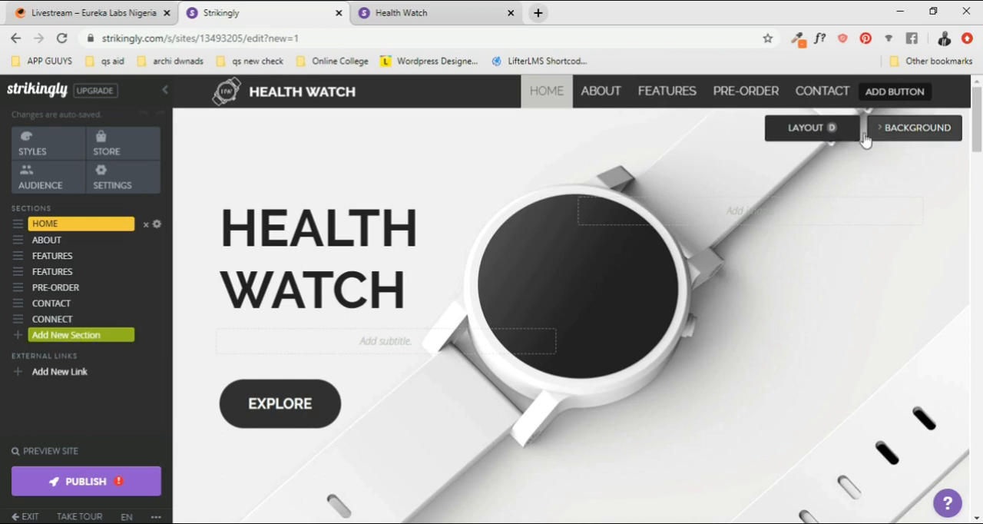
# - Compare the page's content blocks with the section list, from Home and About through Features to Pre-Order and Contact
pyautogui.scroll(-2, 296, 394)
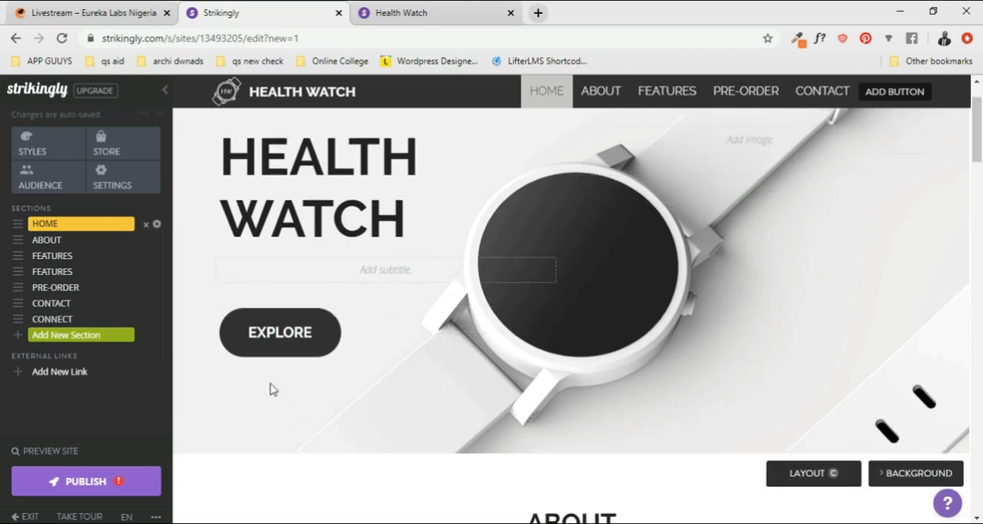
pyautogui.scroll(-10, 276, 380)
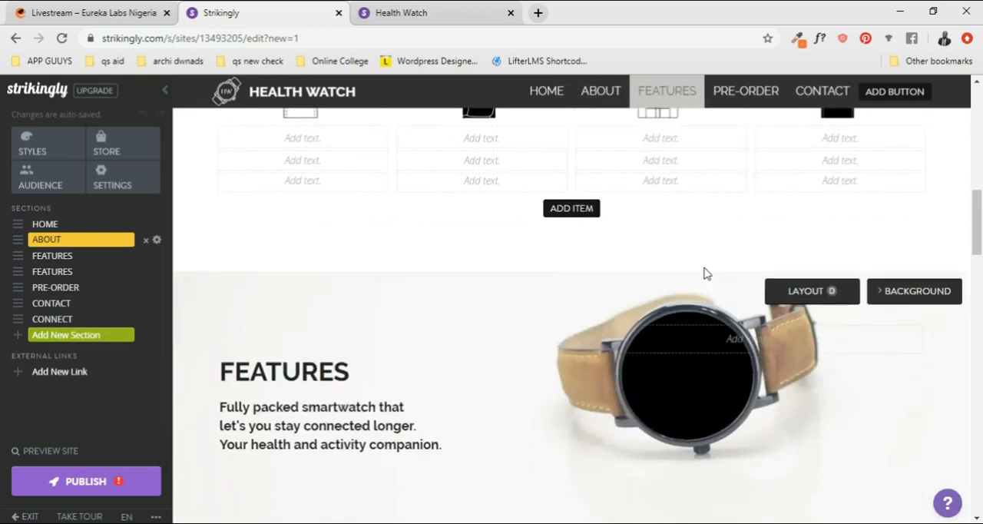
pyautogui.scroll(-15, 626, 281)
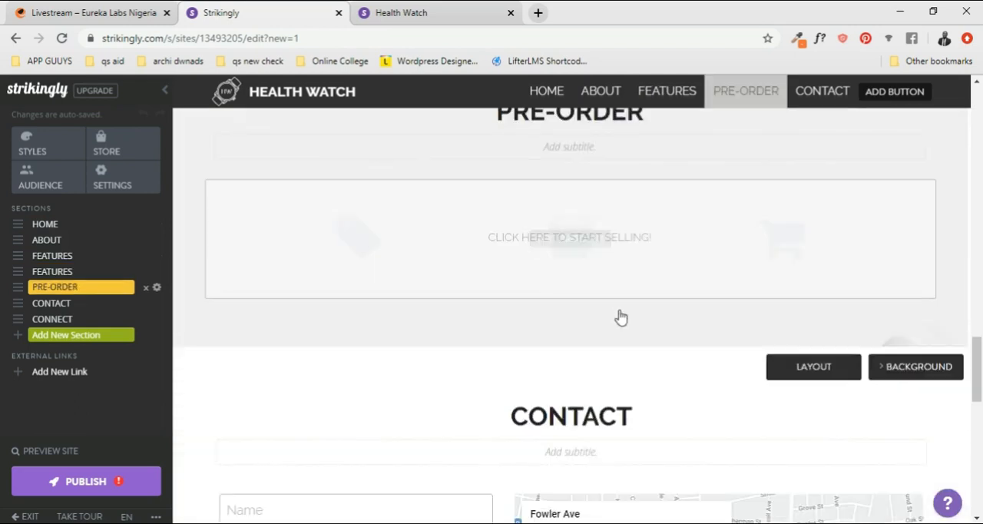
pyautogui.scroll(-8, 628, 315)
pyautogui.scroll(8, 684, 331)
pyautogui.scroll(10, 688, 330)
pyautogui.scroll(8, 686, 305)
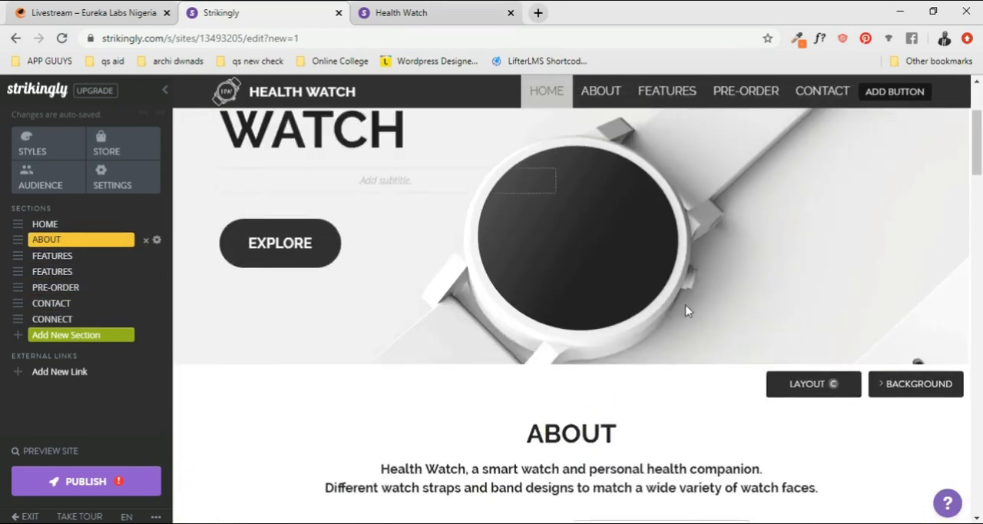
pyautogui.scroll(-8, 667, 239)
pyautogui.scroll(-6, 665, 237)
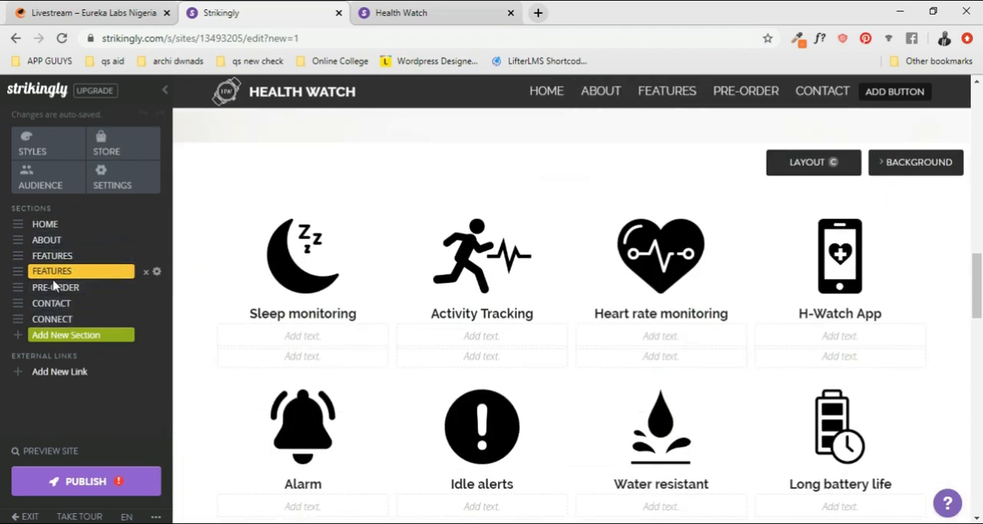
pyautogui.scroll(-10, 296, 272)
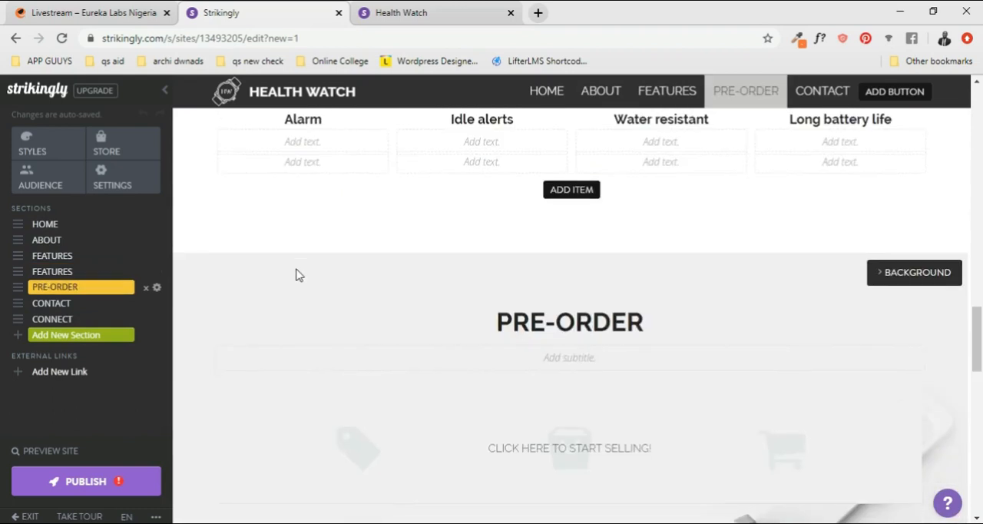
pyautogui.scroll(15, 297, 275)
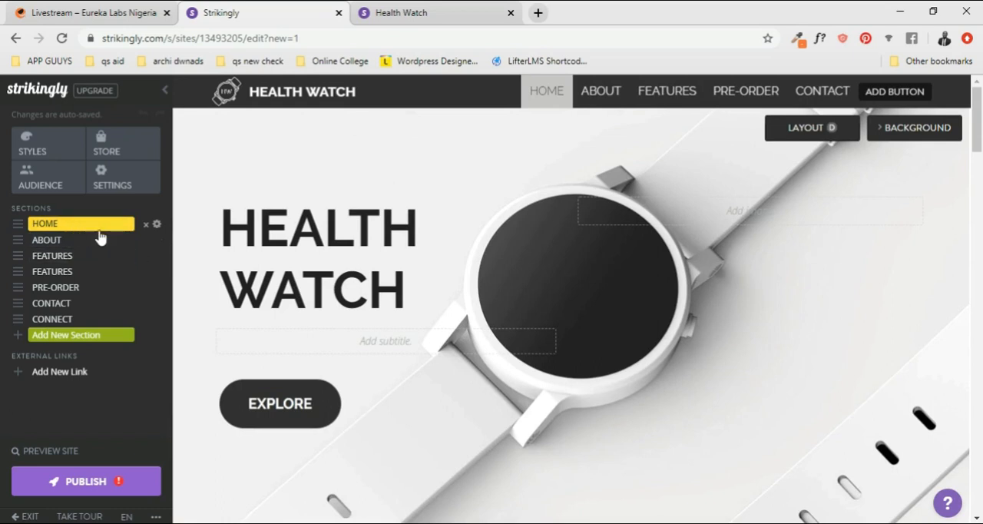
pyautogui.scroll(-6, 509, 193)
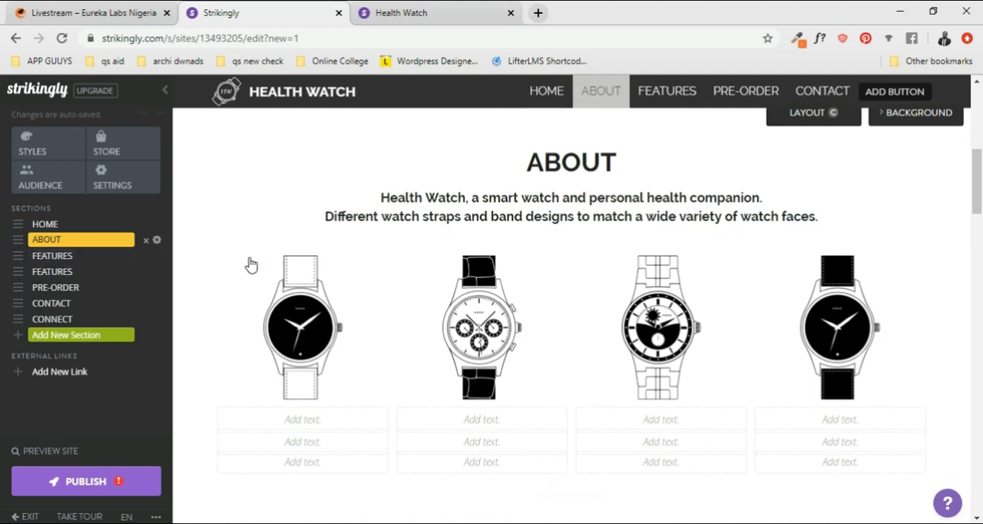
pyautogui.scroll(6, 308, 261)
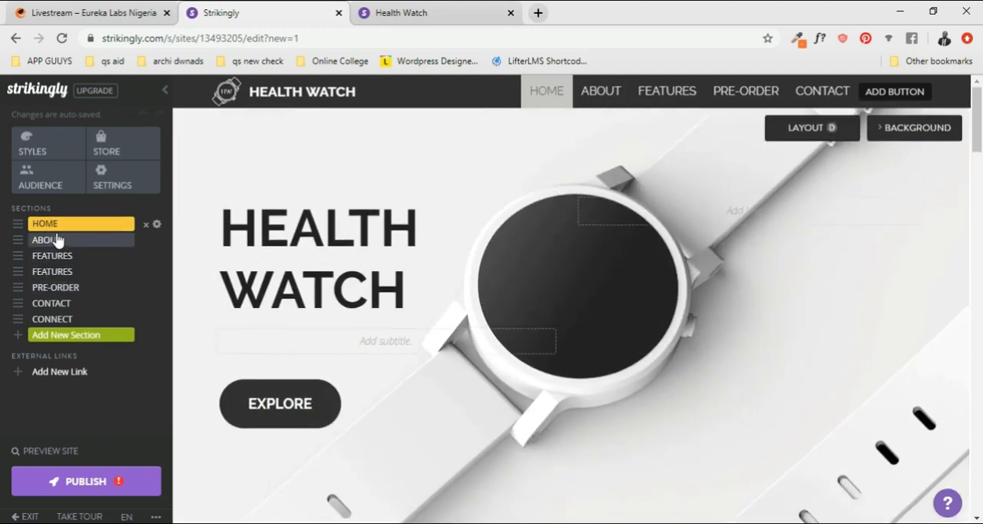
# - Browse the available new section types and add a Gallery section to the site
pyautogui.click(67, 338)
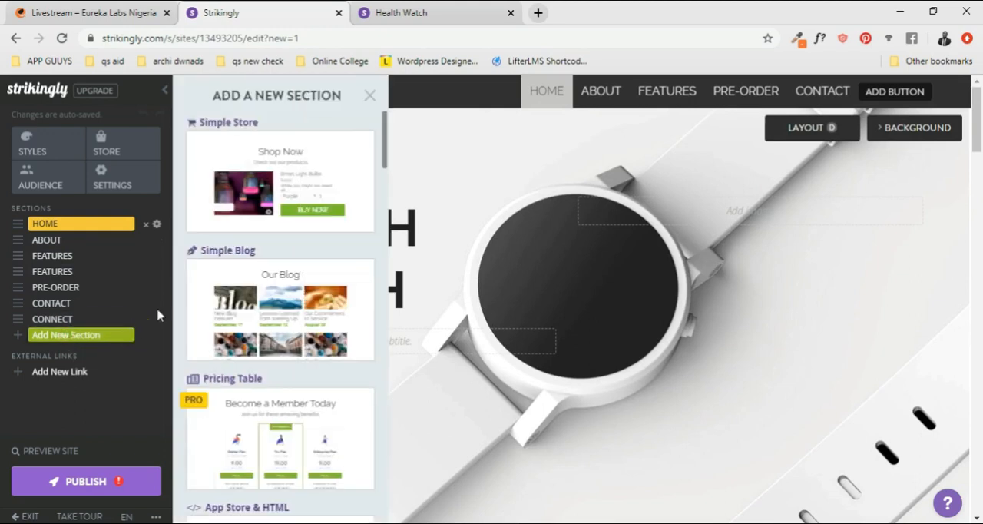
pyautogui.scroll(-4, 275, 323)
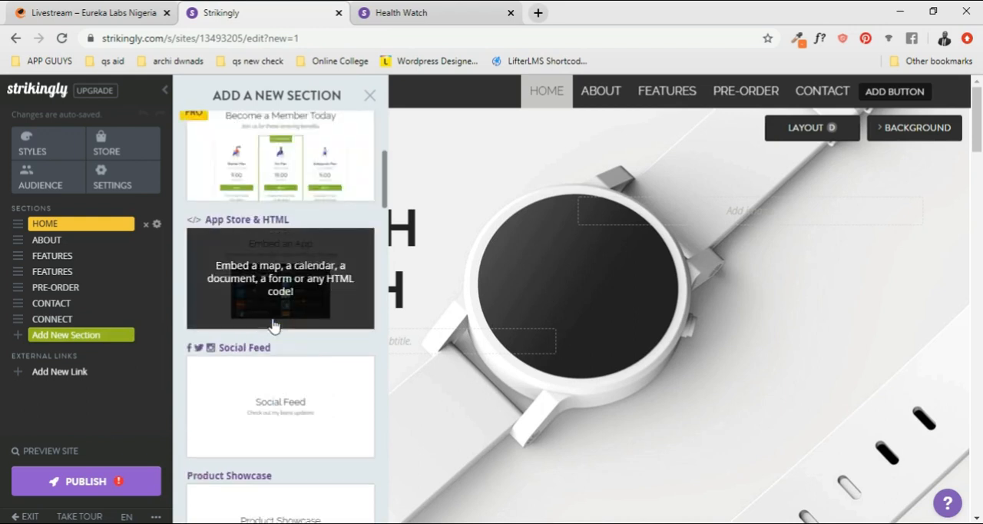
pyautogui.scroll(4, 274, 325)
pyautogui.scroll(-4, 286, 227)
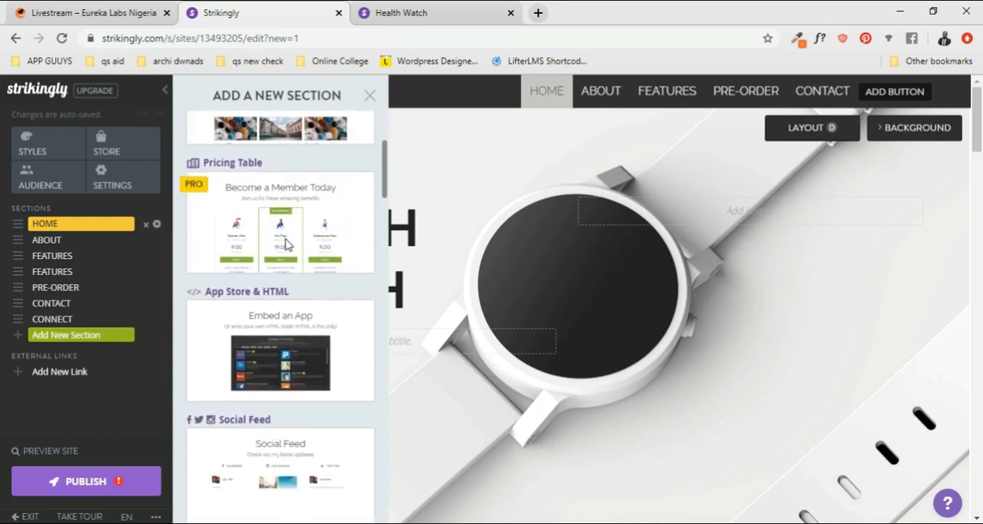
pyautogui.scroll(3, 280, 269)
pyautogui.scroll(-3, 252, 274)
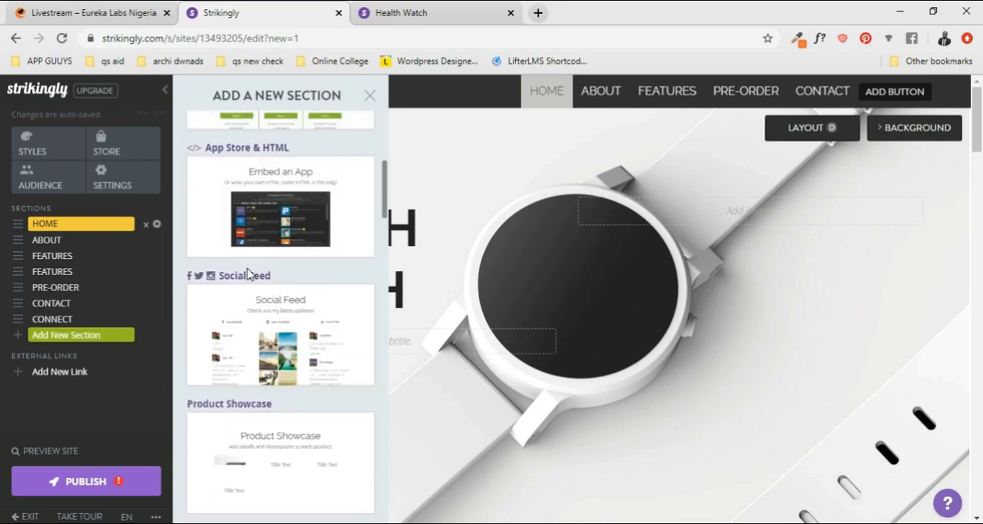
pyautogui.scroll(-5, 263, 270)
pyautogui.scroll(-7, 307, 296)
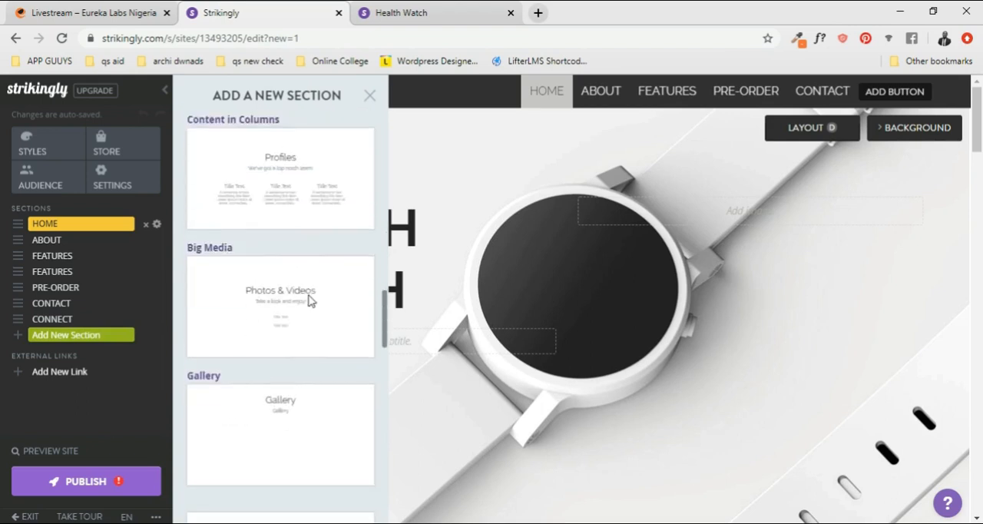
pyautogui.scroll(3, 309, 298)
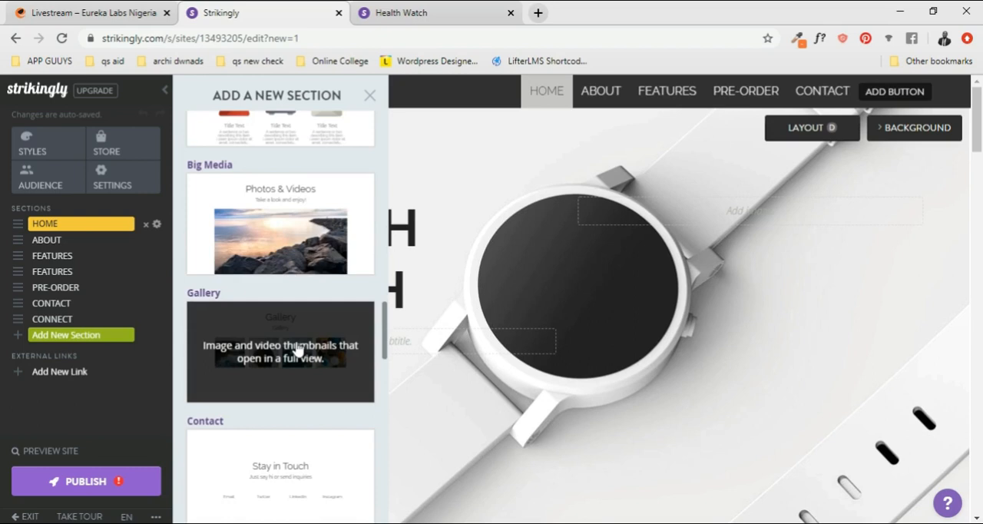
pyautogui.click(298, 350)
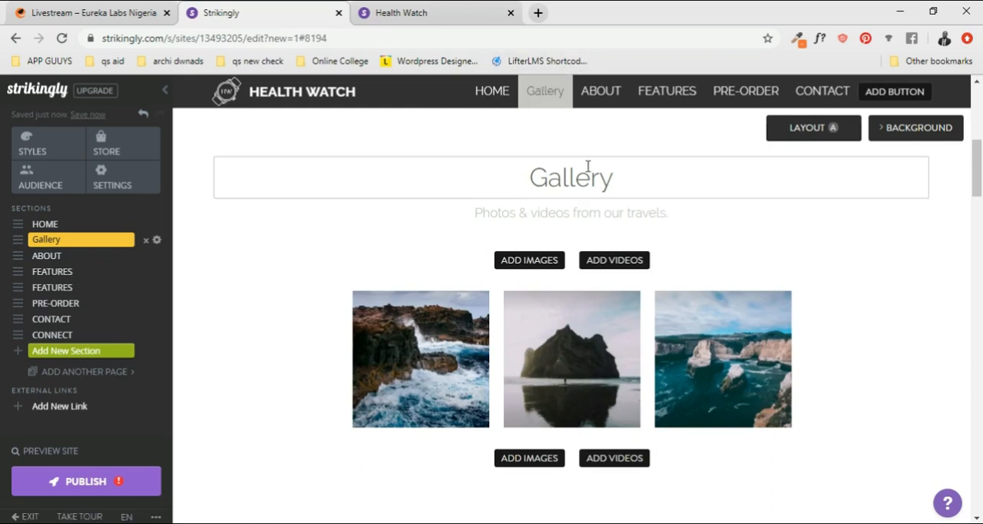
# - Jump to the Features section and check where the new Gallery sits among the page's sections
pyautogui.scroll(-5, 592, 168)
pyautogui.scroll(-8, 592, 170)
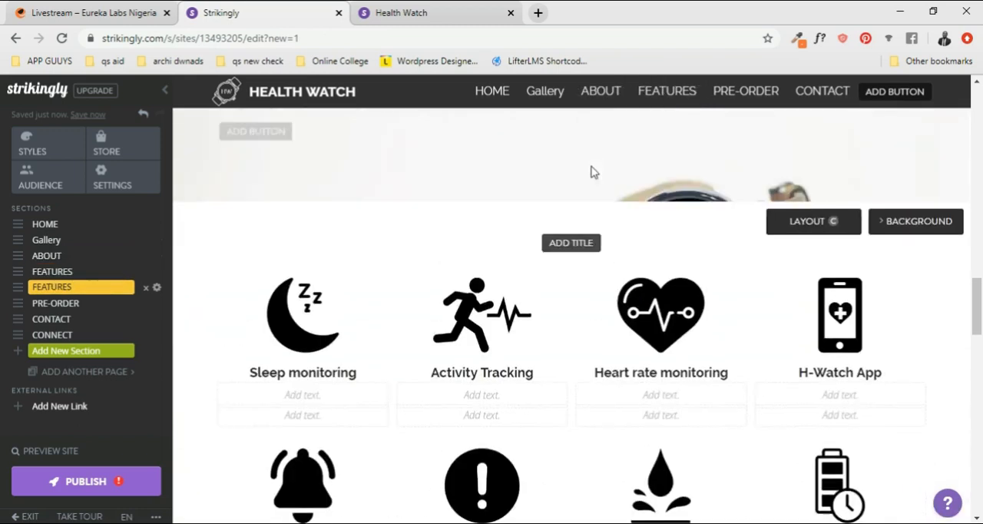
pyautogui.scroll(15, 593, 169)
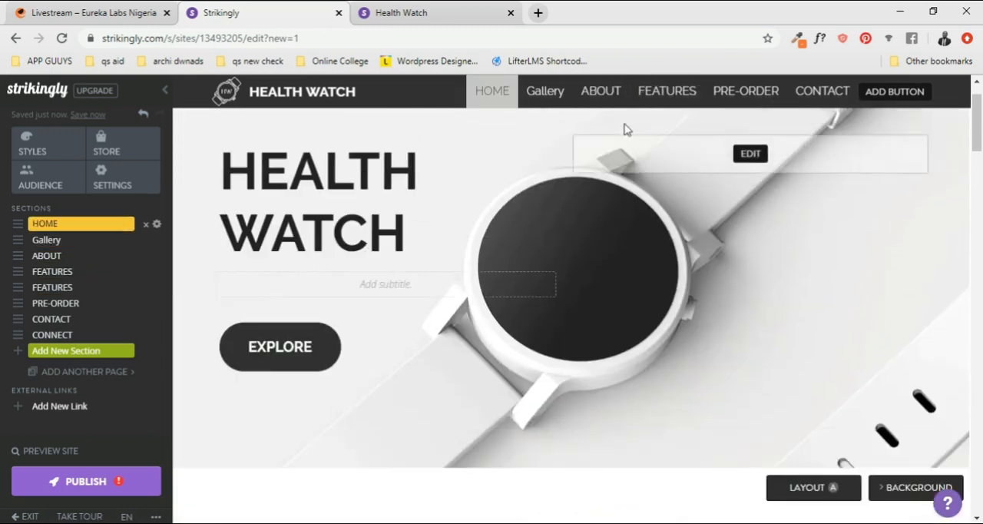
pyautogui.click(661, 92)
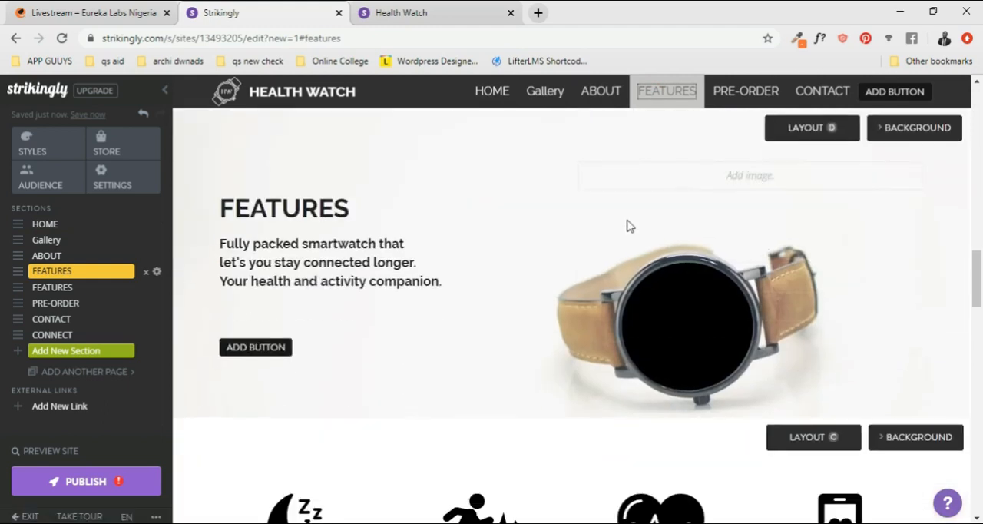
pyautogui.scroll(8, 627, 226)
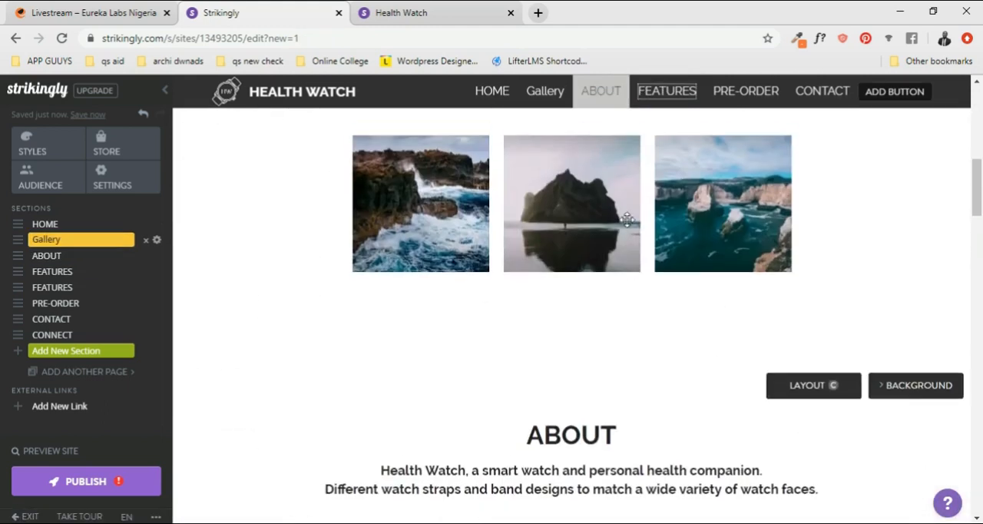
pyautogui.scroll(3, 626, 220)
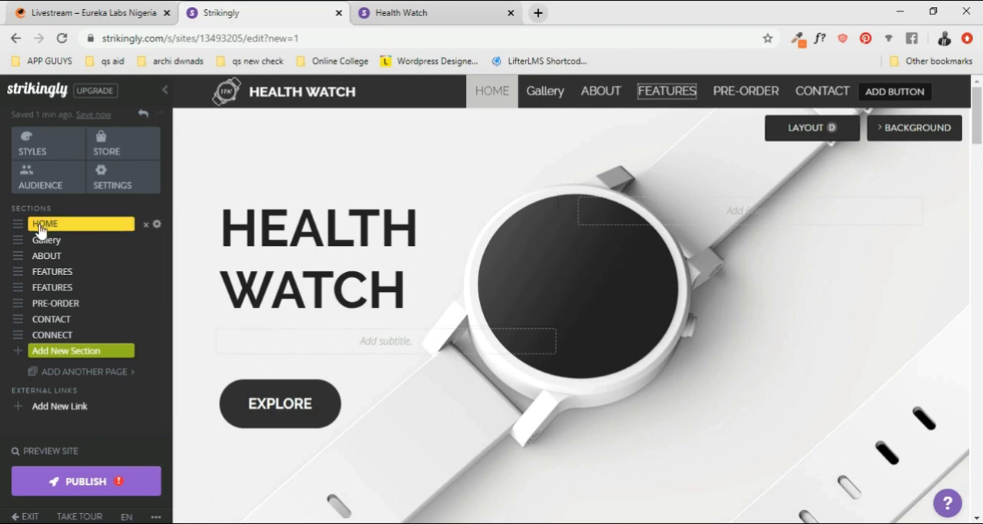
# - Move the Gallery section between the second Features section and Pre-Order, and check its new place on the page
pyautogui.click(47, 305)
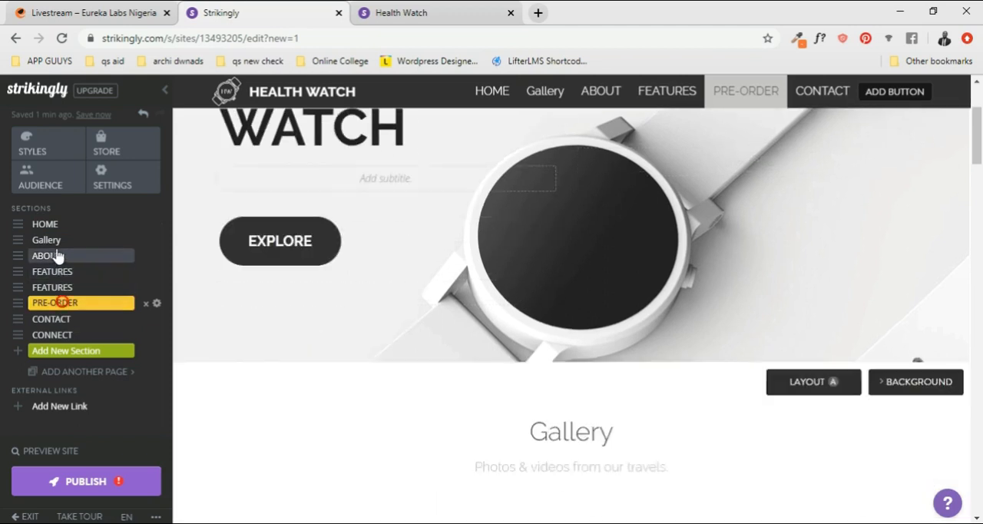
pyautogui.click(55, 241)
pyautogui.moveTo(20, 244); pyautogui.dragTo(21, 288)
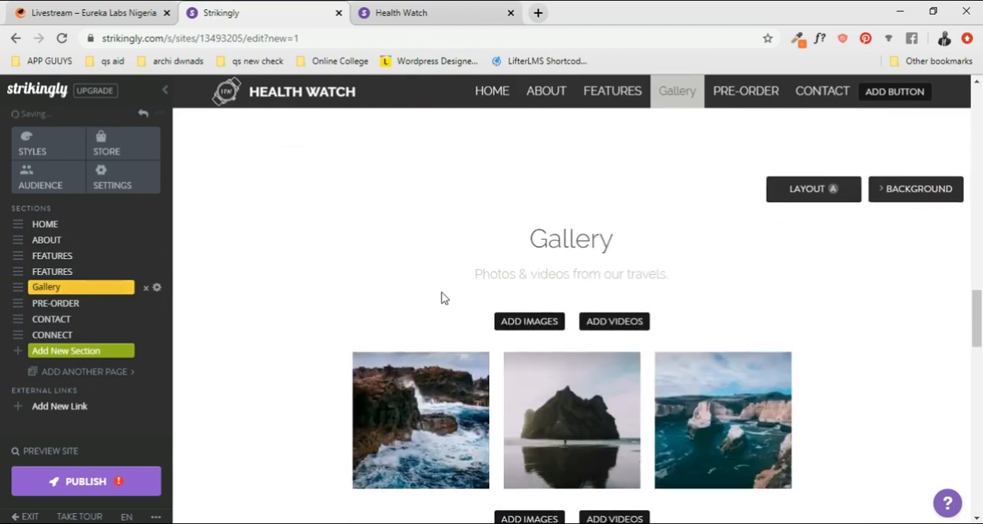
pyautogui.scroll(-5, 500, 302)
pyautogui.scroll(10, 504, 307)
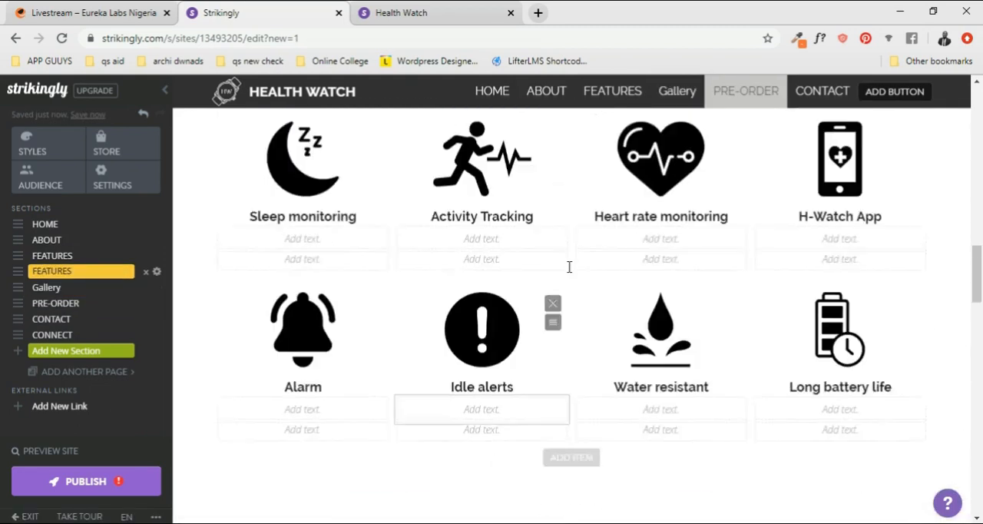
pyautogui.scroll(5, 572, 267)
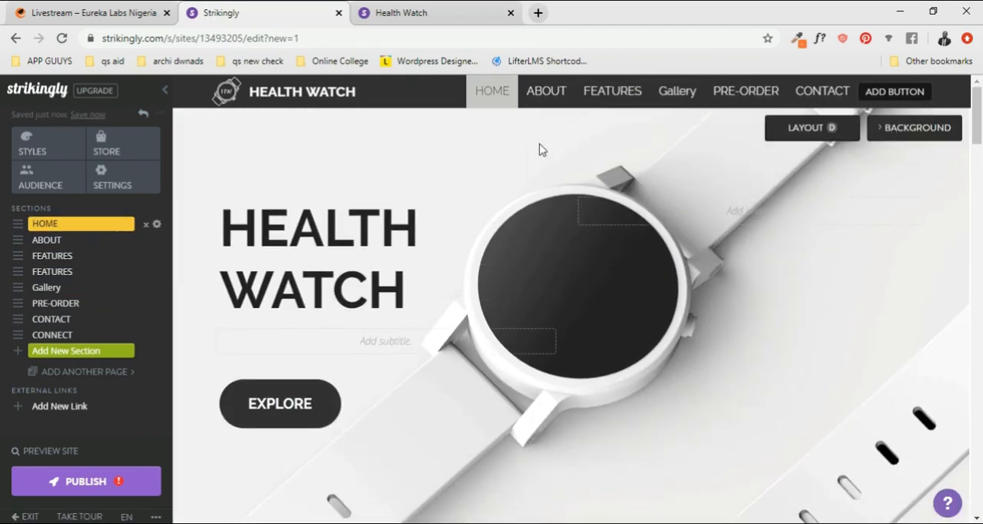
# - Retitle the Gallery section's heading on the page in capitals as GALLERY
pyautogui.click(612, 90)
pyautogui.click(672, 92)
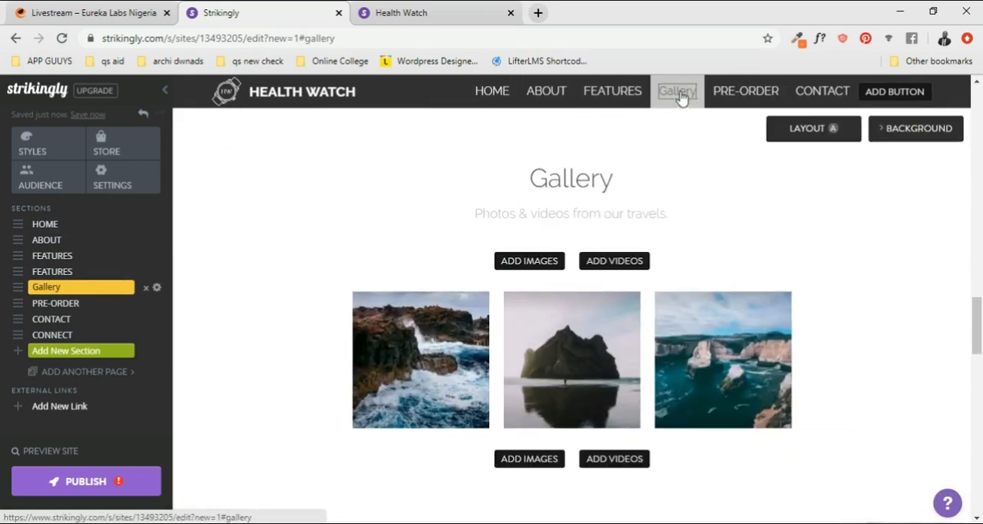
pyautogui.click(615, 178)
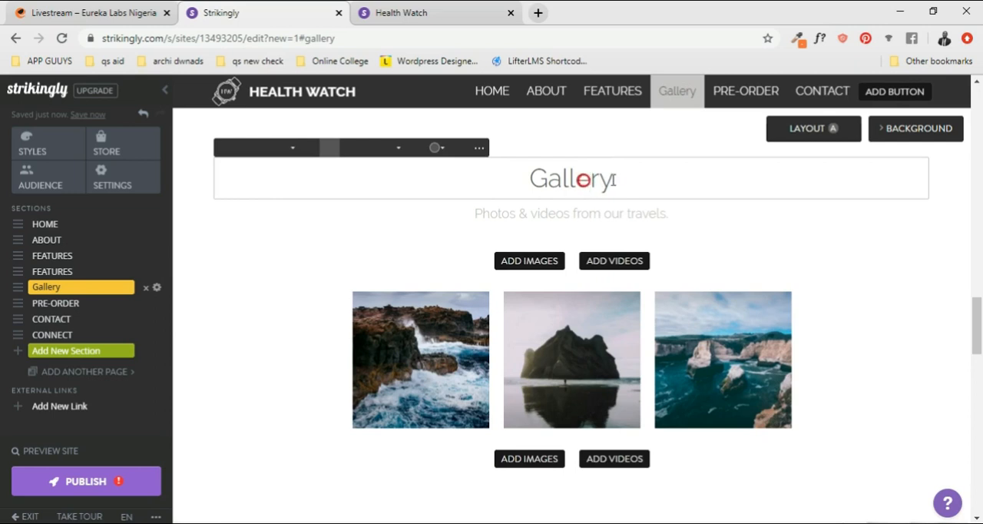
pyautogui.moveTo(615, 178); pyautogui.dragTo(549, 179)
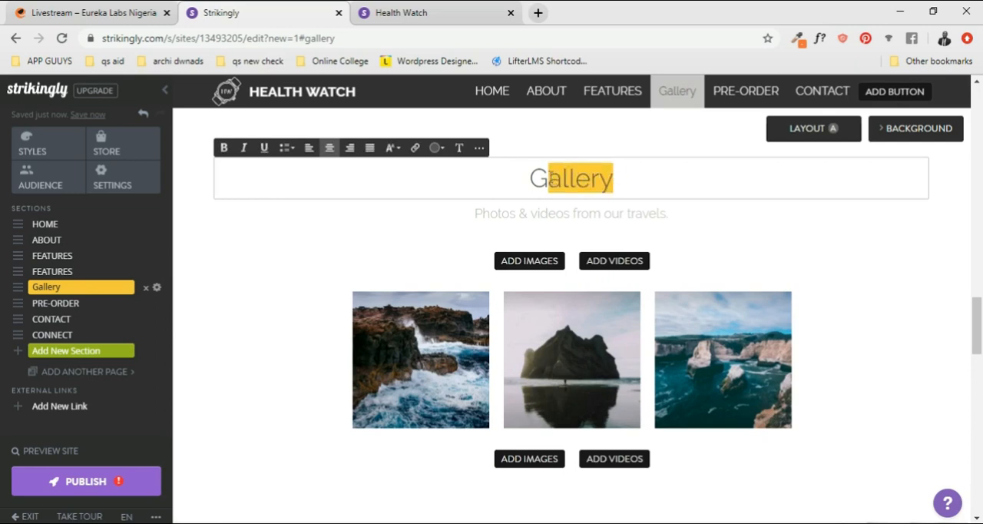
pyautogui.click(393, 148)
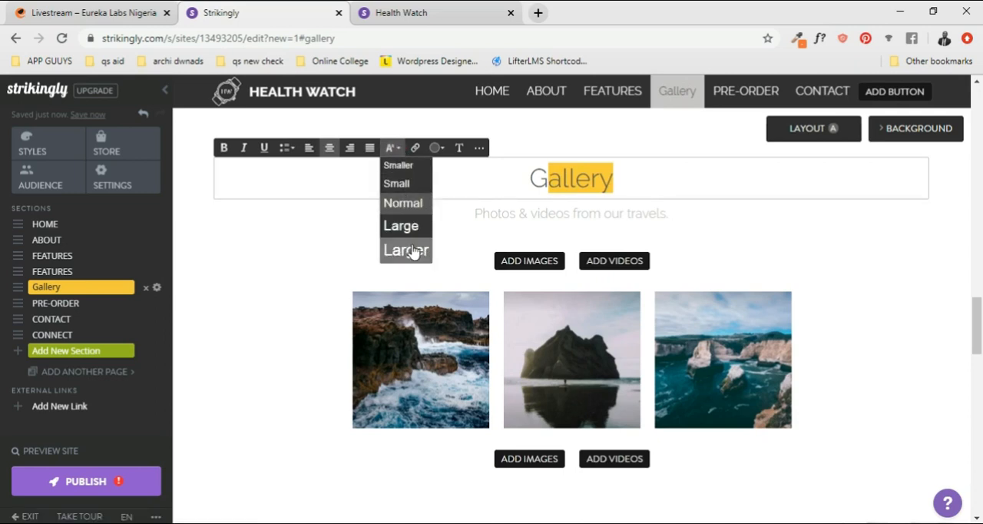
pyautogui.click(553, 176)
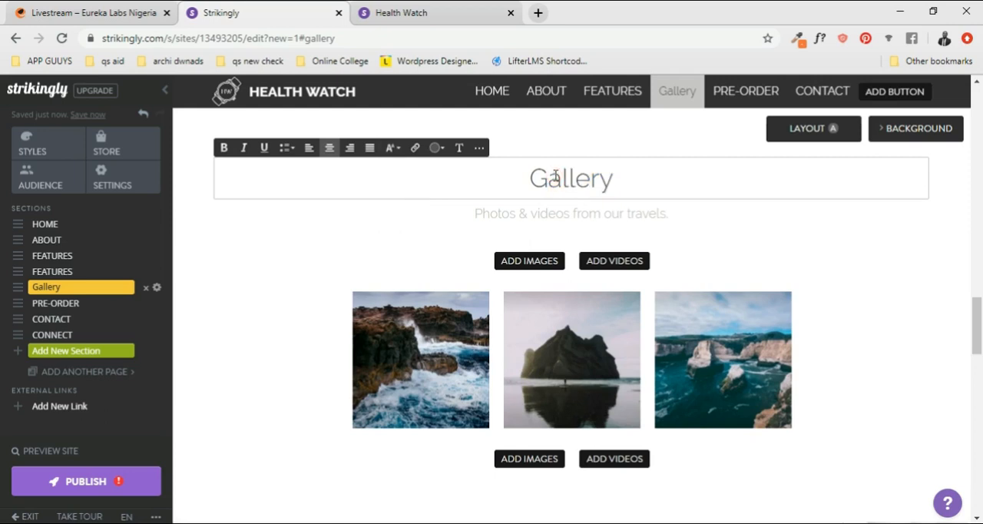
pyautogui.press('Delete')
pyautogui.press('Delete')
pyautogui.press('Delete')
pyautogui.press('Delete')
pyautogui.press('Delete')
pyautogui.press('Delete')
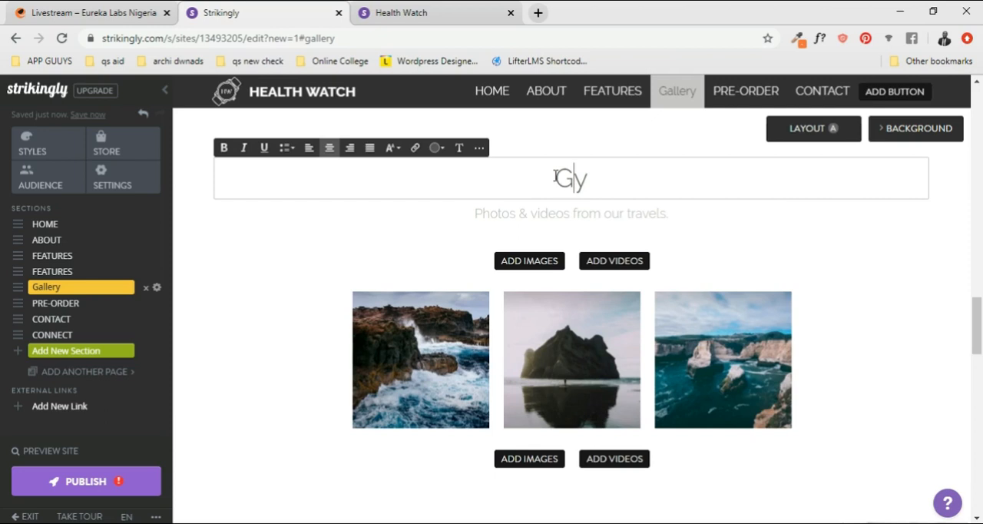
pyautogui.write('ALLERY')
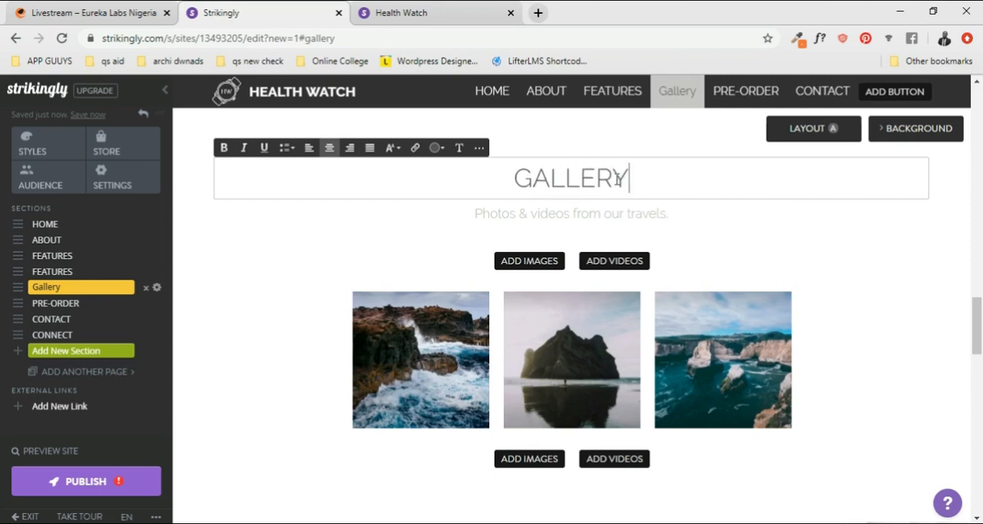
# - Rename the Gallery entry in the section list as GALLERY so the navigation label matches the other sections
pyautogui.click(61, 291)
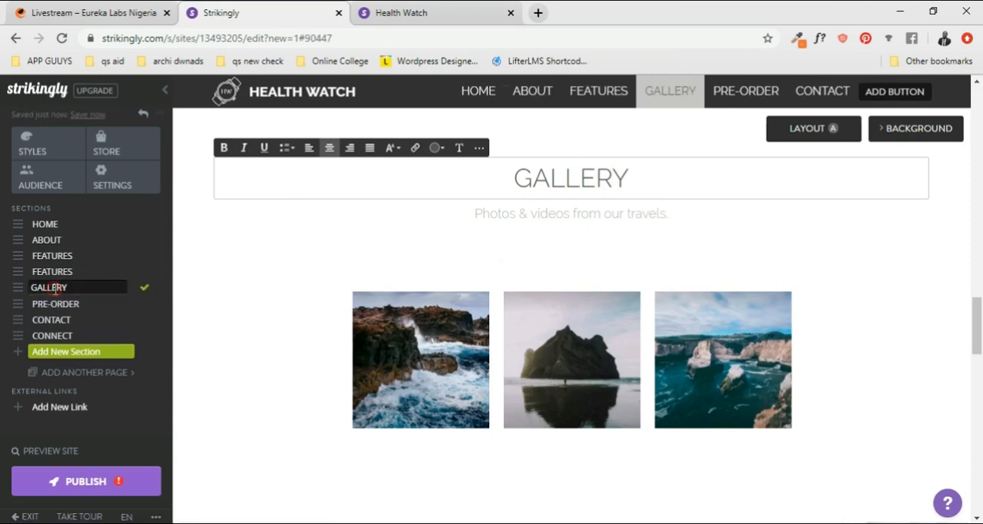
pyautogui.click(619, 179)
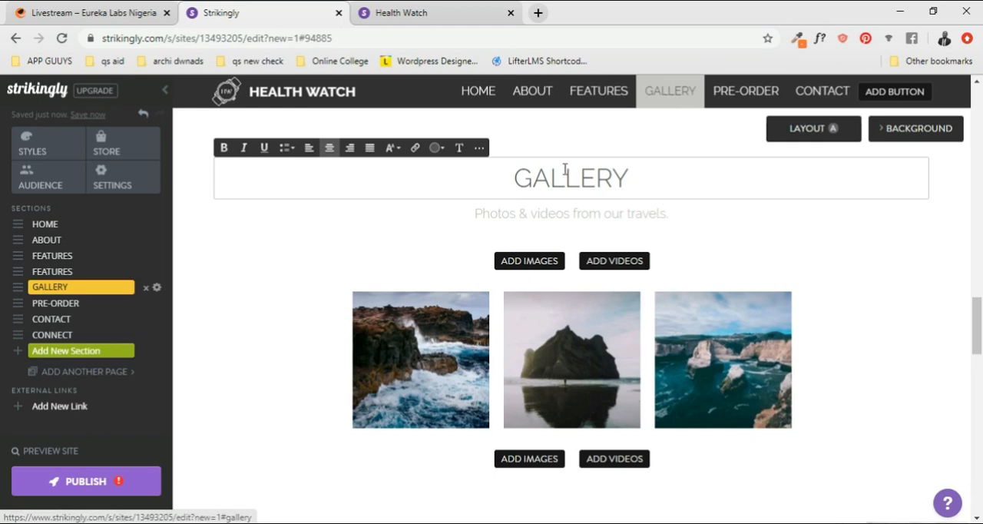
pyautogui.scroll(-1, 626, 209)
pyautogui.scroll(1, 628, 212)
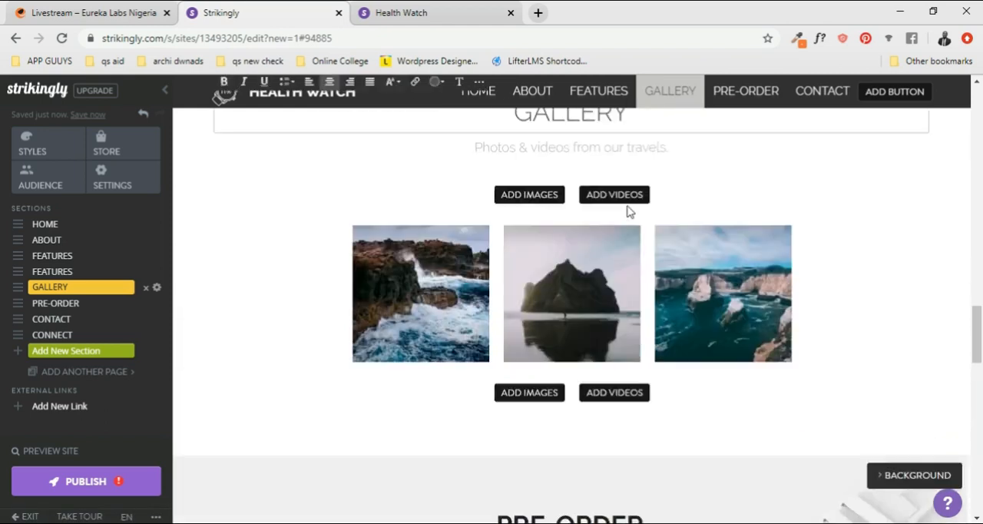
# - Change the pre-order section's heading on the page to Pre-order
pyautogui.scroll(-4, 624, 206)
pyautogui.click(592, 235)
pyautogui.tripleClick(538, 236)
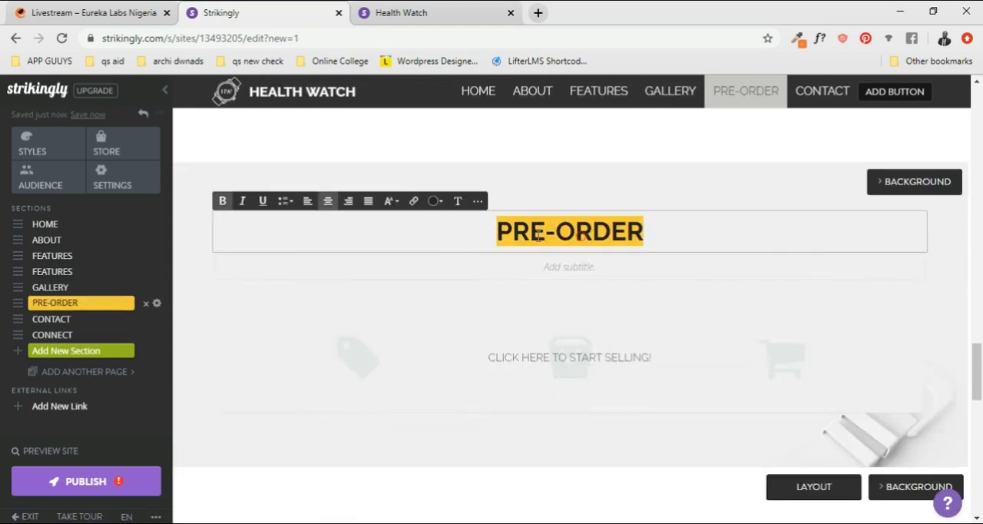
pyautogui.click(552, 243)
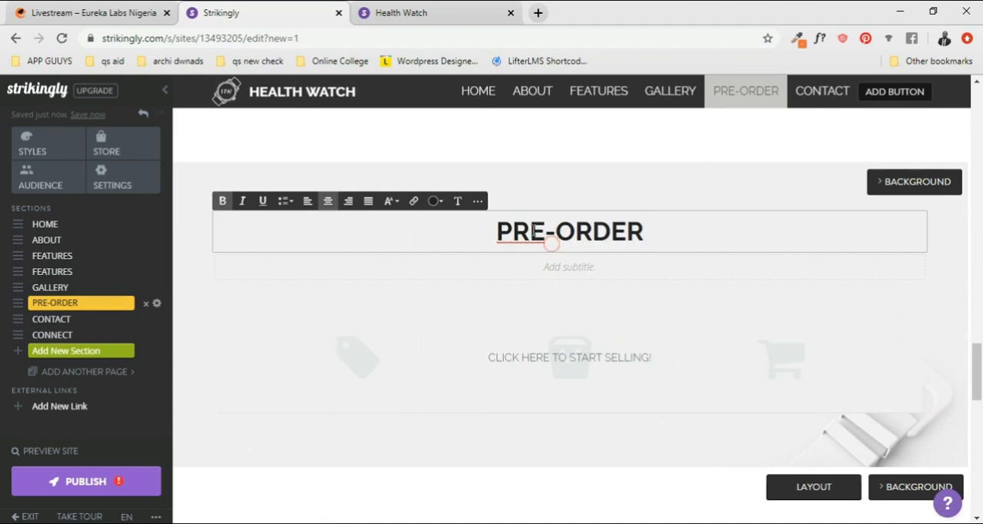
pyautogui.moveTo(520, 229); pyautogui.dragTo(671, 234)
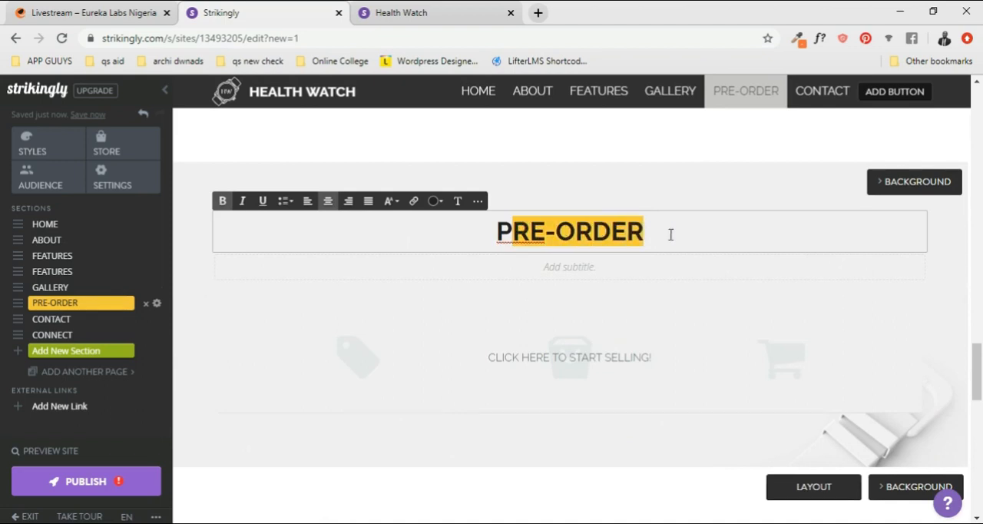
pyautogui.write('r')
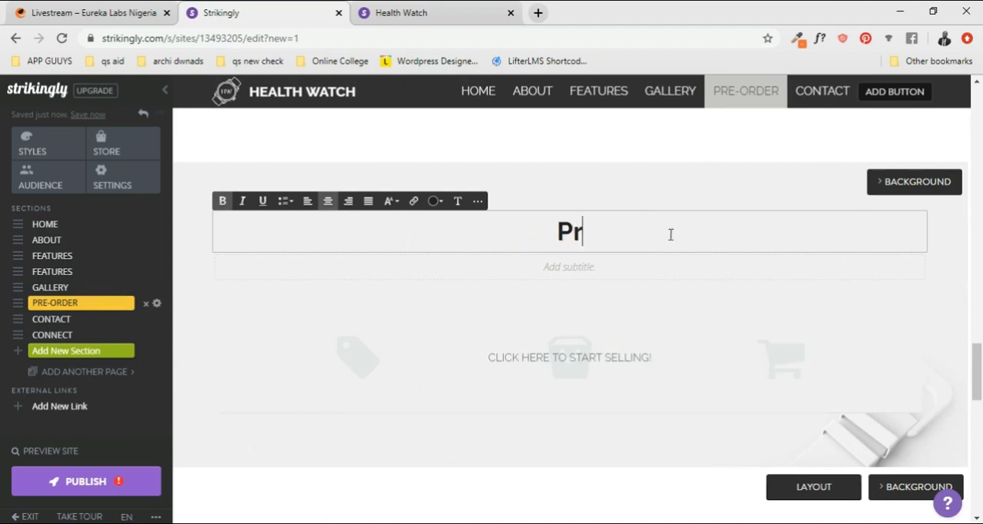
pyautogui.write('e-order')
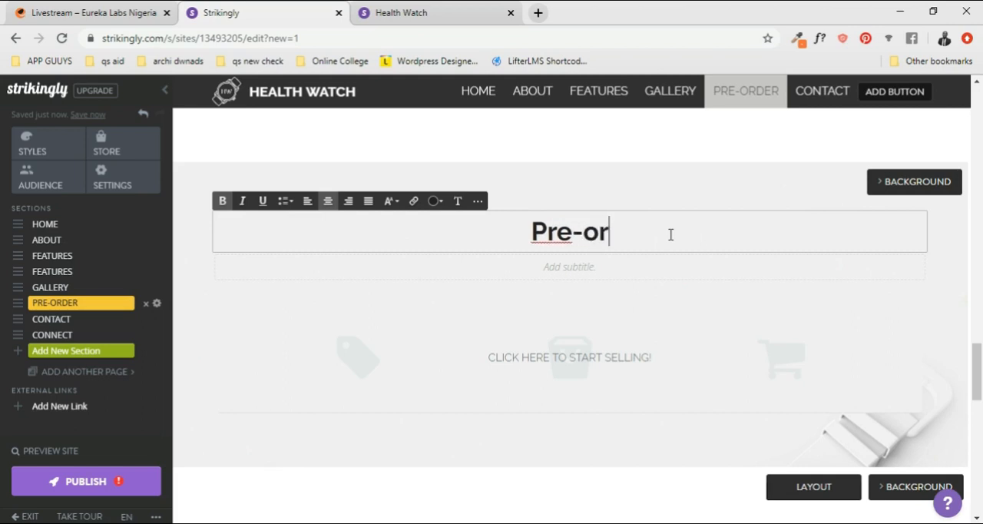
pyautogui.click(660, 187)
# - Open the pre-order section's name for editing in the section list and compare it with the heading on the page
pyautogui.scroll(1, 637, 171)
pyautogui.scroll(-2, 606, 131)
pyautogui.scroll(1, 558, 180)
pyautogui.scroll(-3, 364, 269)
pyautogui.click(71, 303)
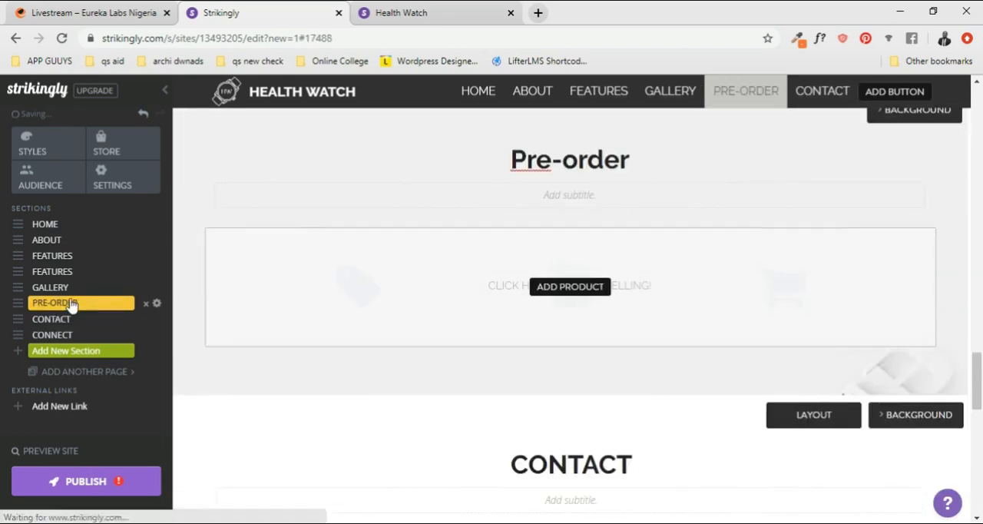
pyautogui.click(71, 303)
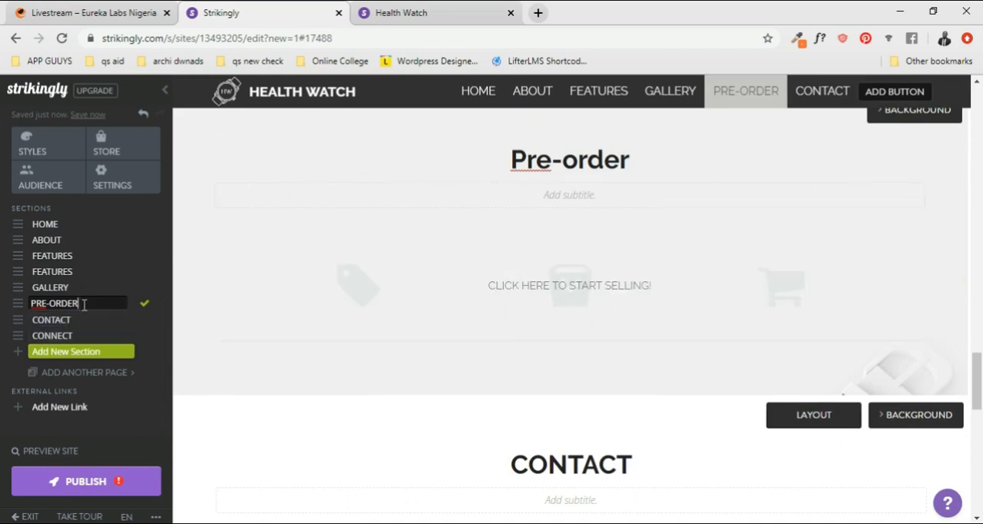
pyautogui.scroll(1, 602, 212)
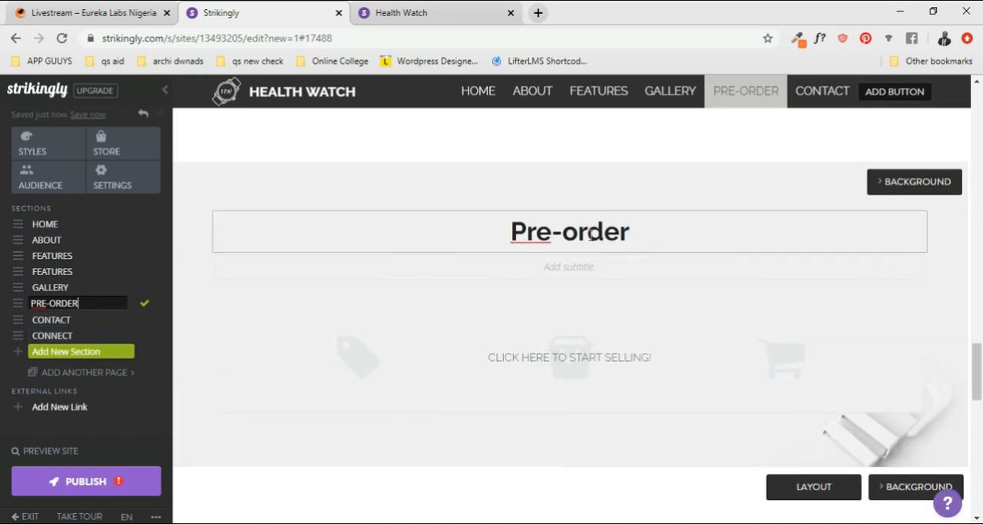
# - Restore the pre-order section's heading to PRE-ORDER in capitals
pyautogui.click(590, 234)
pyautogui.moveTo(632, 233); pyautogui.dragTo(533, 222)
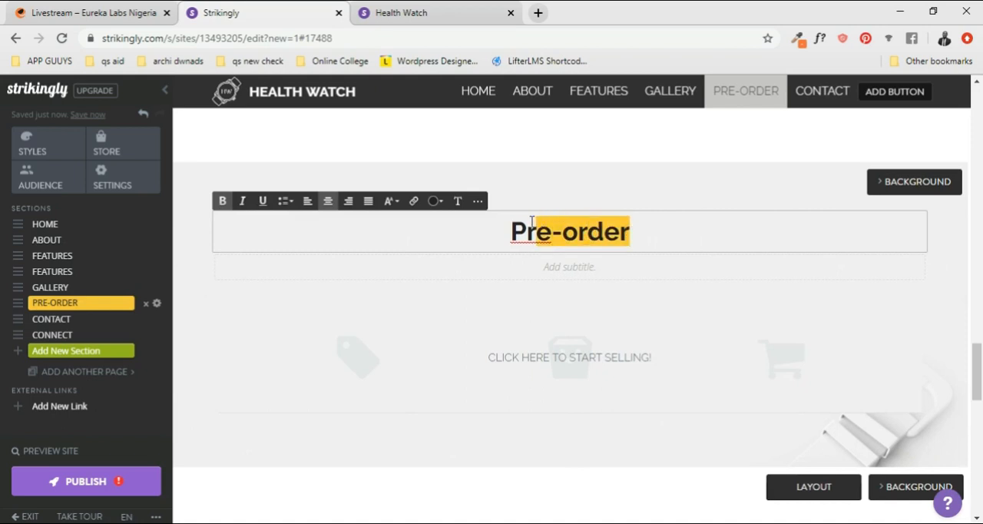
pyautogui.write('RE')
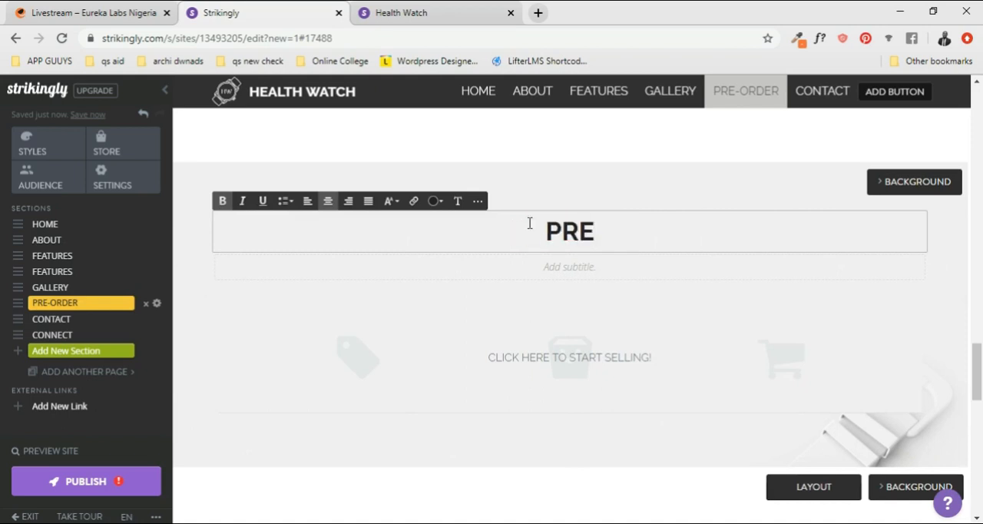
pyautogui.write('-ORDER')
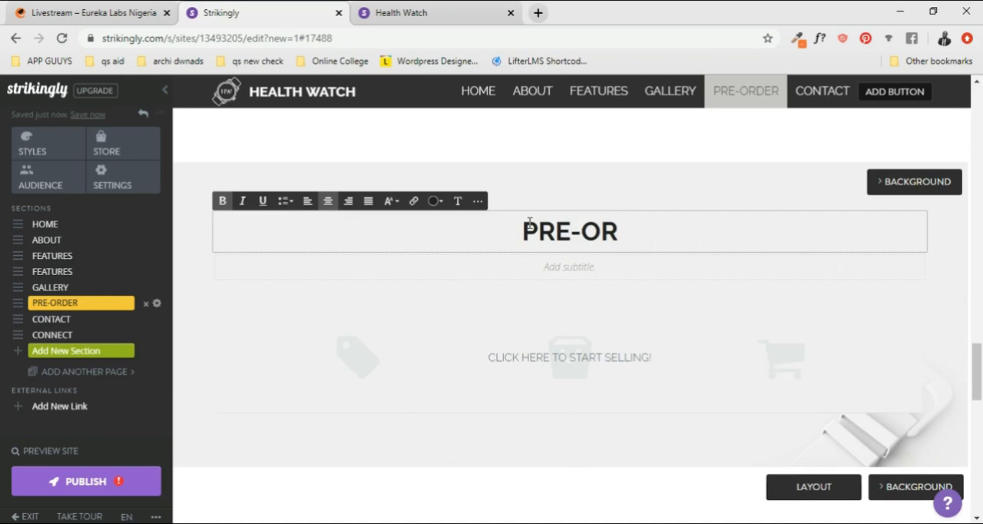
pyautogui.click(737, 207)
# - Open the option to add another page, review the Multiple Pages settings, and return to the site design
pyautogui.scroll(2, 560, 231)
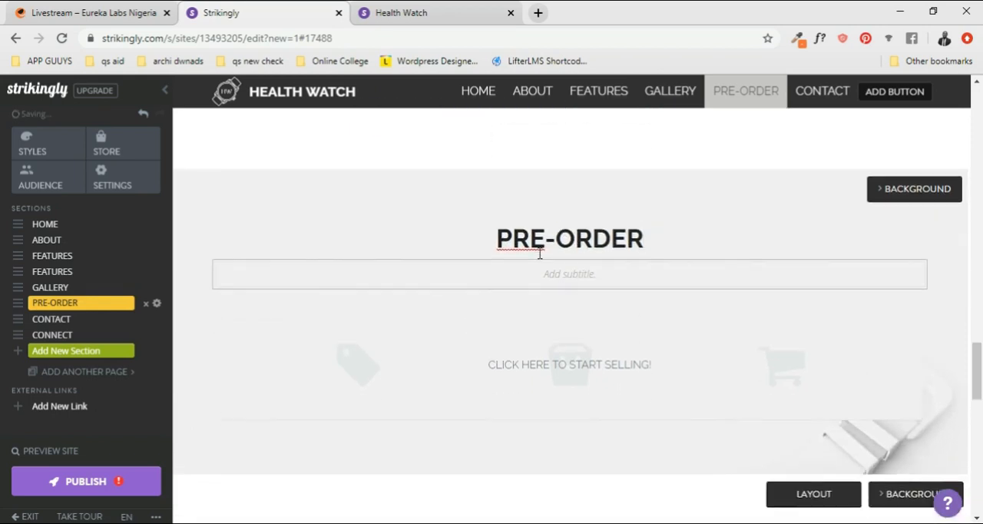
pyautogui.scroll(5, 541, 257)
pyautogui.scroll(15, 544, 258)
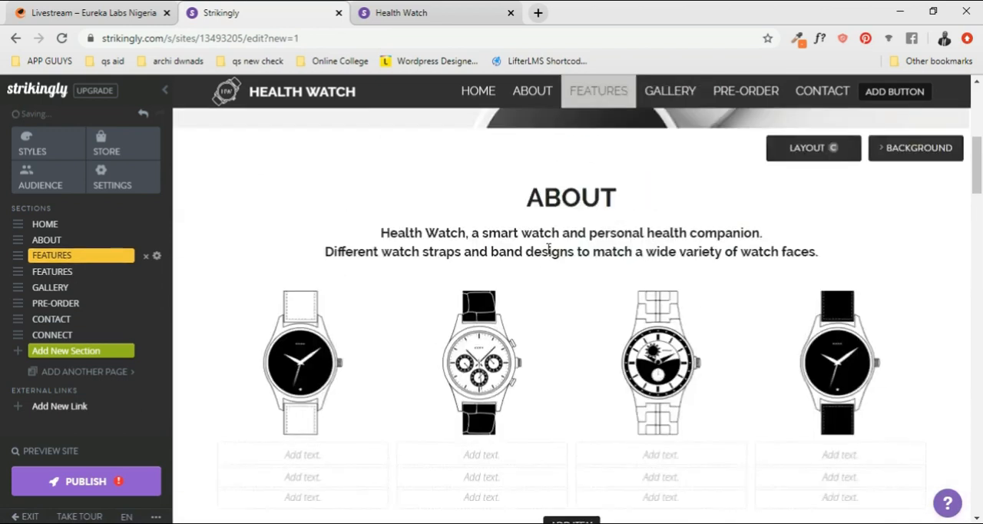
pyautogui.scroll(3, 547, 255)
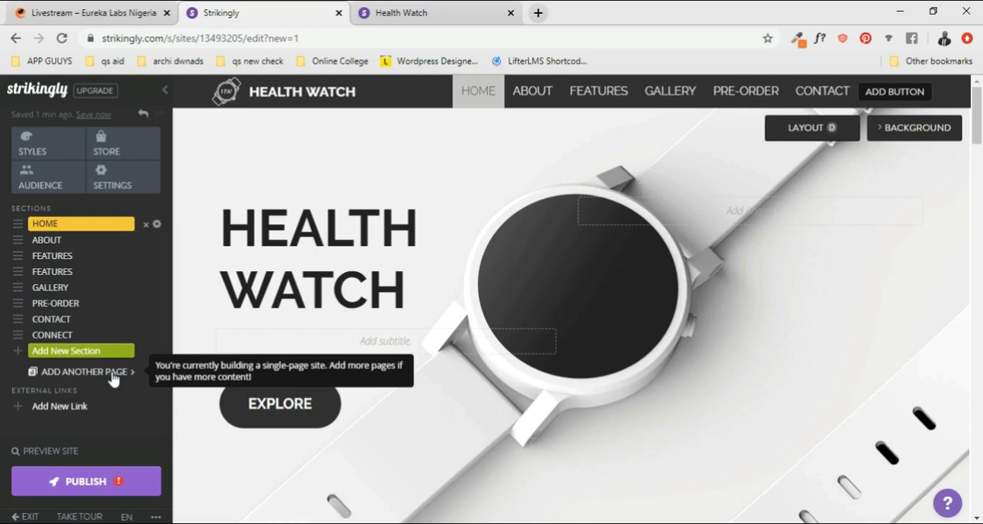
pyautogui.click(113, 374)
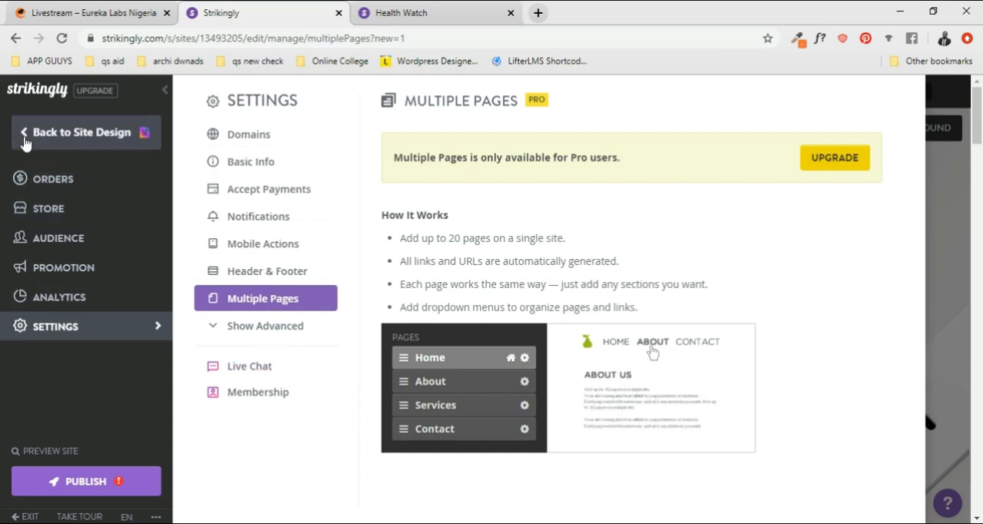
pyautogui.click(23, 136)
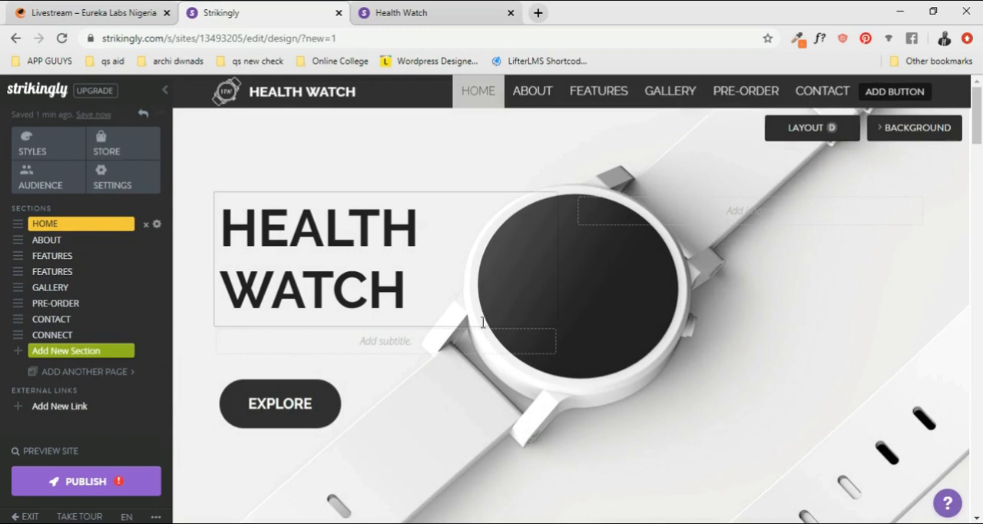
pyautogui.scroll(-5, 603, 283)
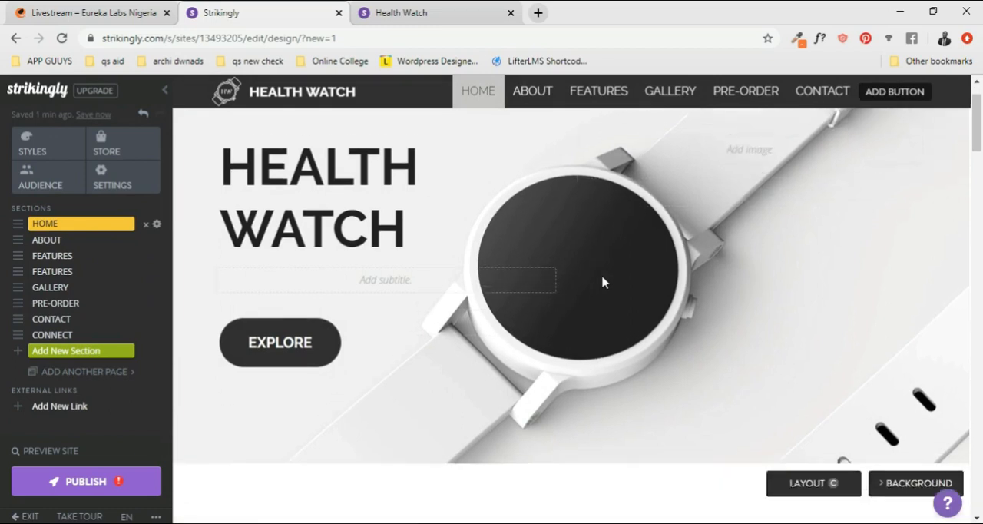
pyautogui.scroll(5, 603, 283)
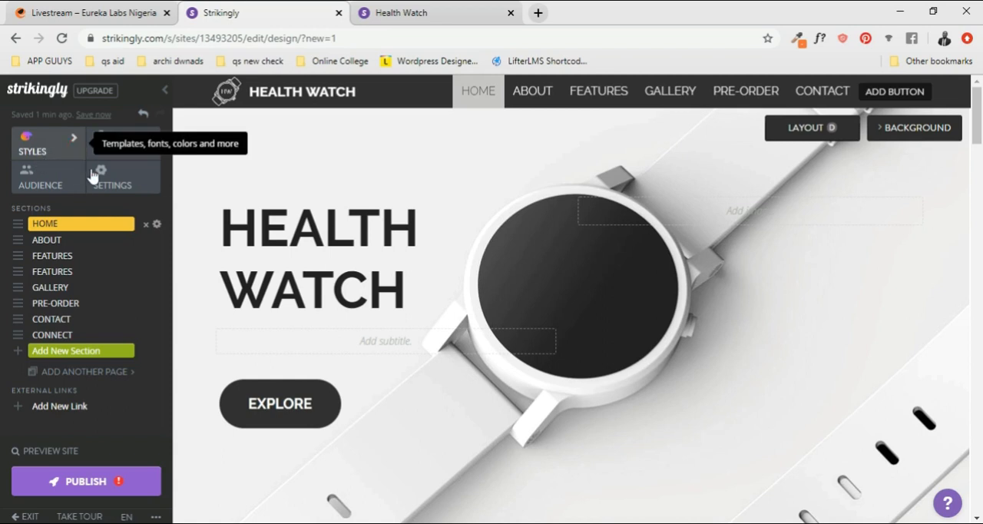
# - View the site's style options for template, color scheme, fonts and navigation, and return to the site design
pyautogui.click(77, 148)
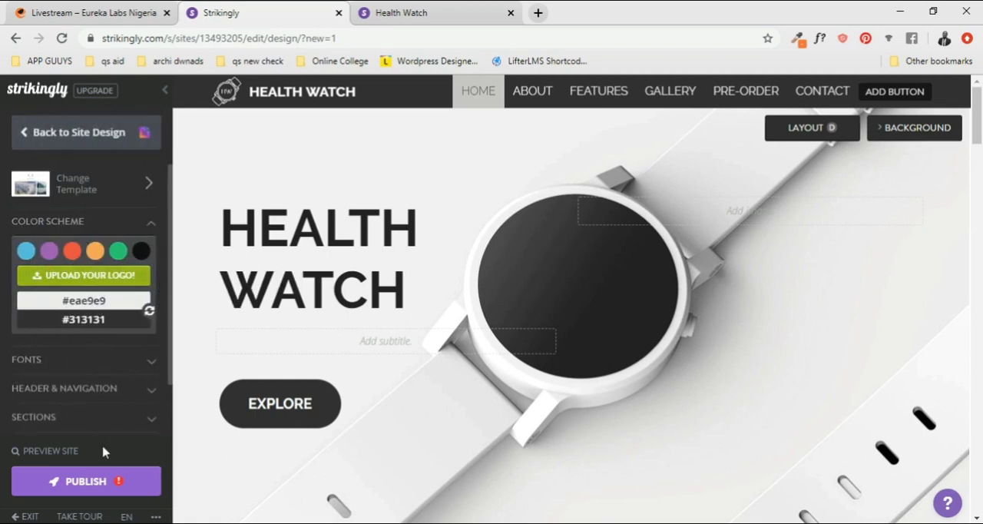
pyautogui.click(23, 137)
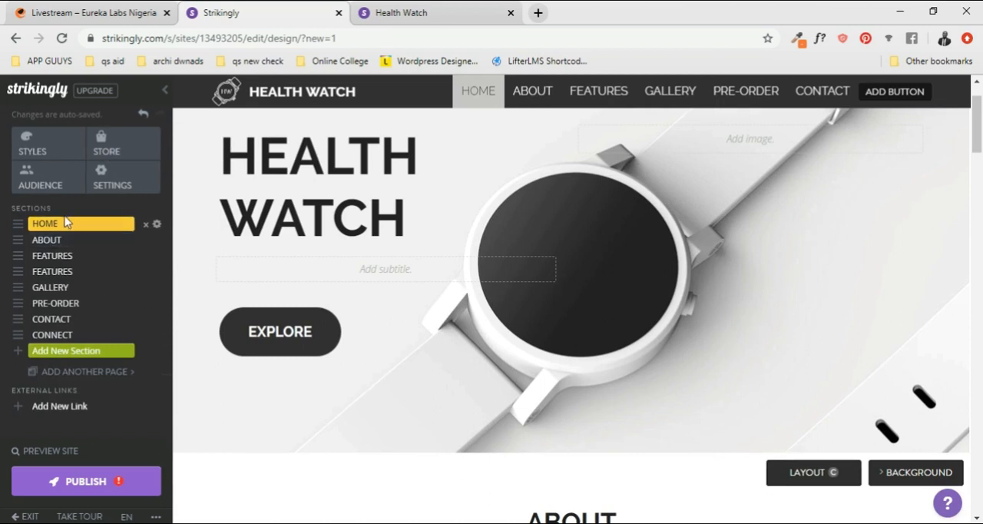
pyautogui.scroll(1, 614, 256)
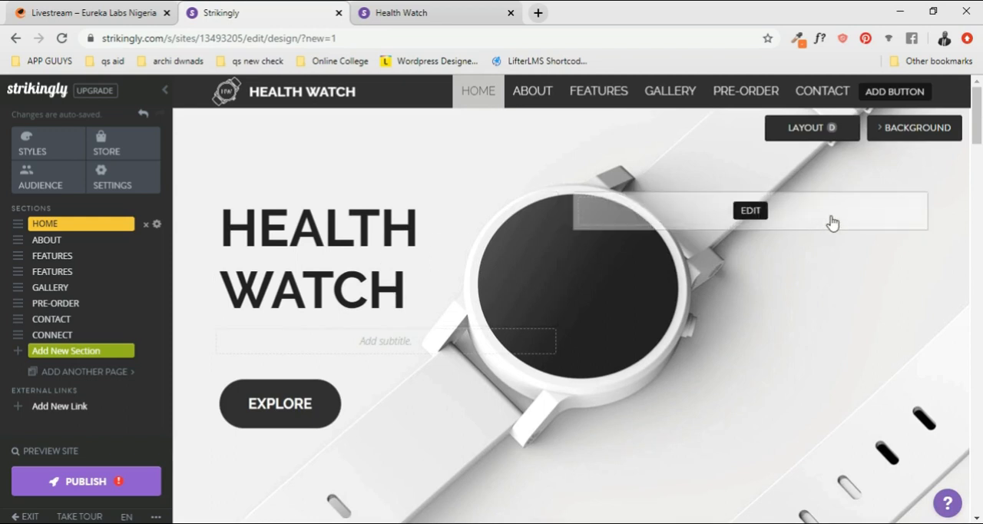
# - Cycle the Home section's layout through E and F to layout G
pyautogui.moveTo(837, 137)
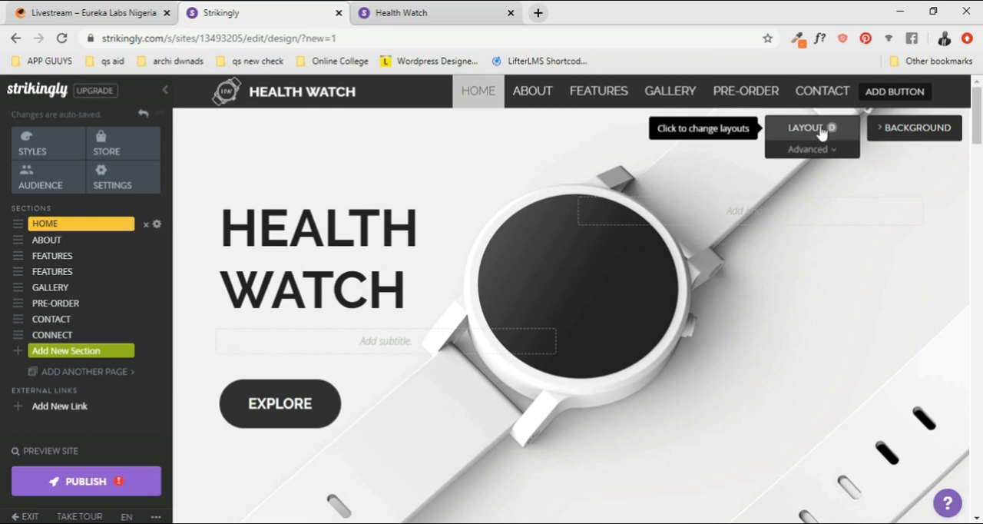
pyautogui.click(818, 129)
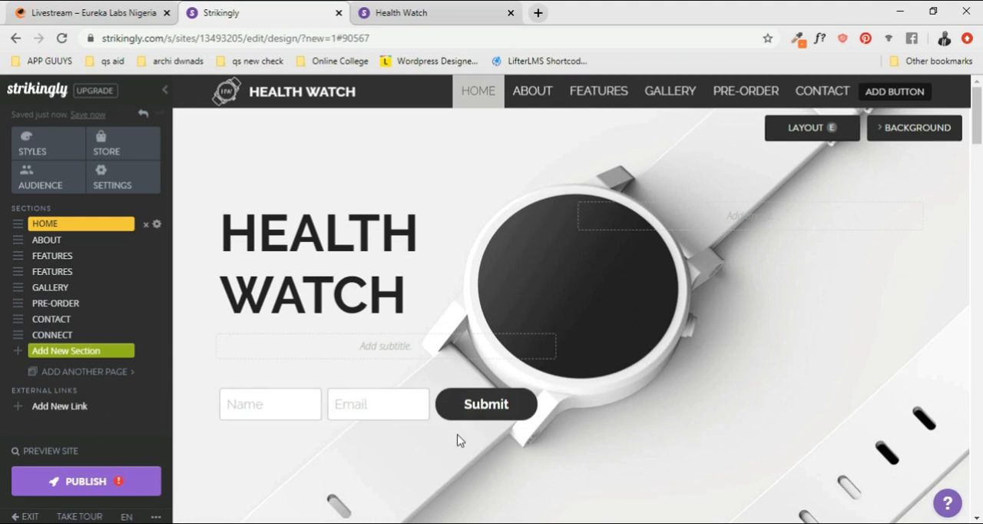
pyautogui.click(812, 142)
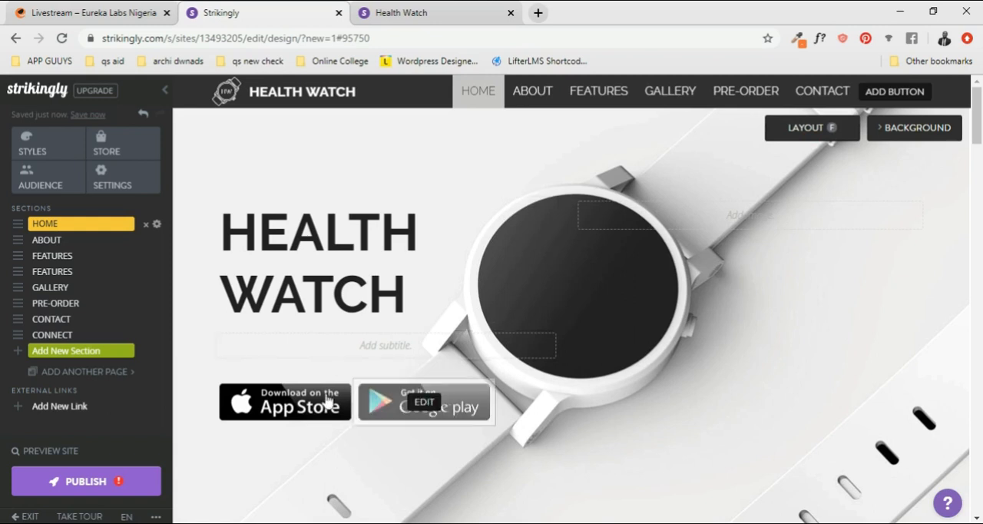
pyautogui.click(818, 133)
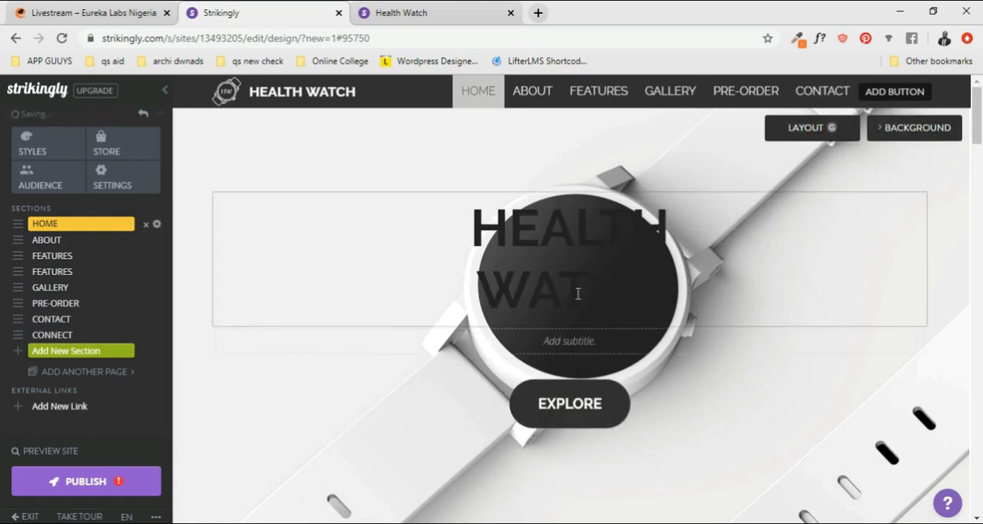
# - Cycle the Home section's layout onward from G through H, A and B to layout D
pyautogui.click(818, 128)
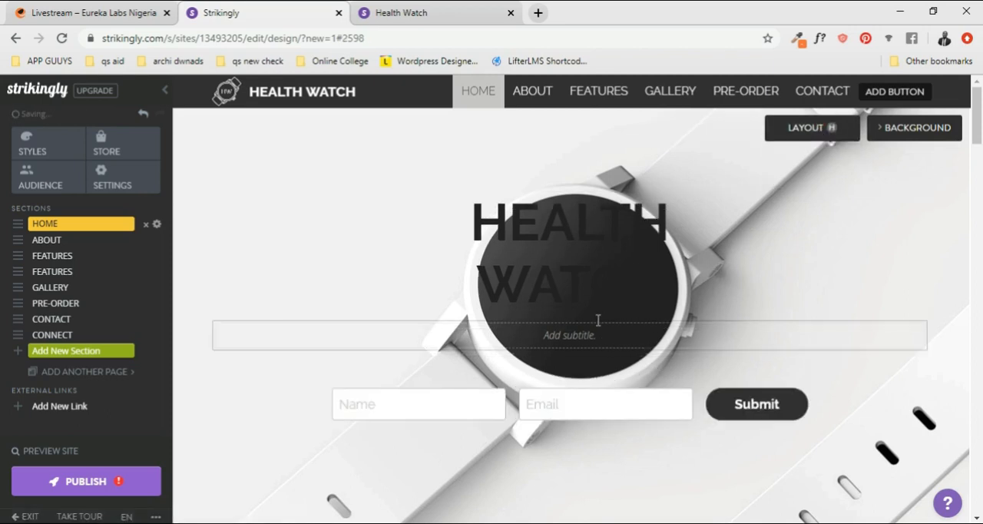
pyautogui.click(813, 132)
pyautogui.click(812, 132)
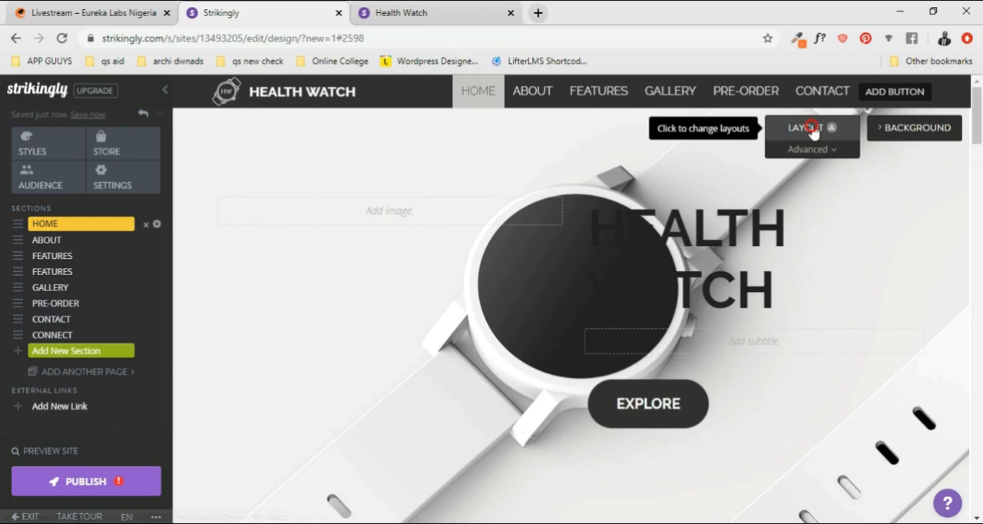
pyautogui.click(812, 132)
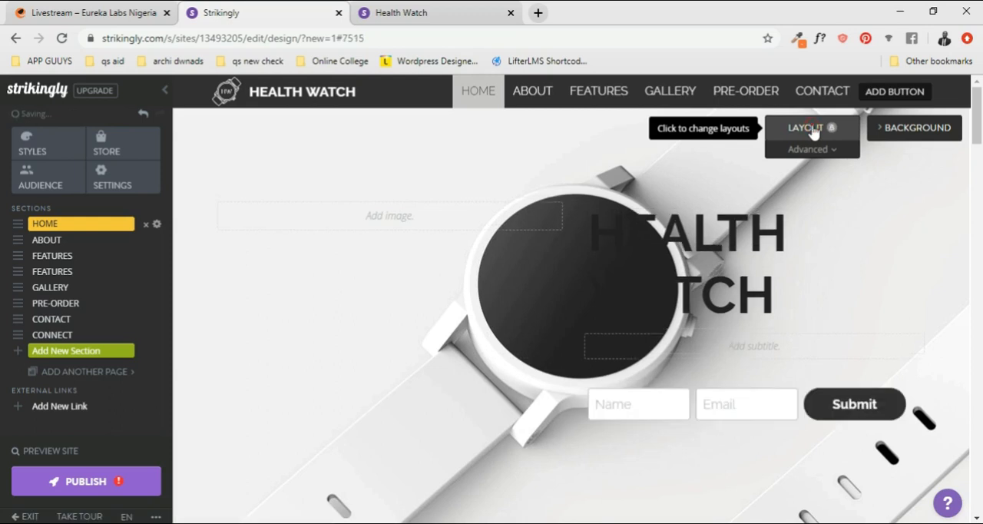
pyautogui.click(812, 132)
pyautogui.click(813, 132)
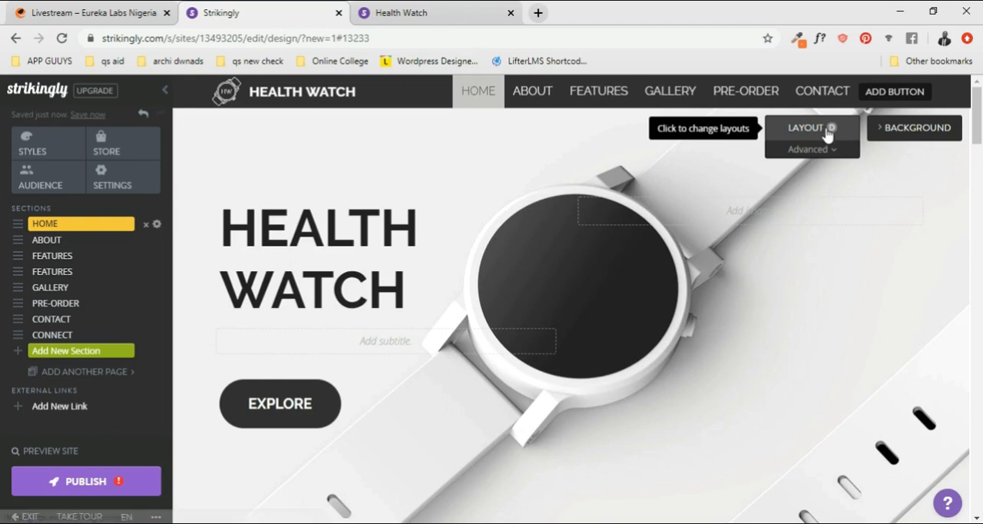
# - Open the Home section's advanced layout options and try App Store and Button, first with Media on Right and with No Media
pyautogui.click(835, 152)
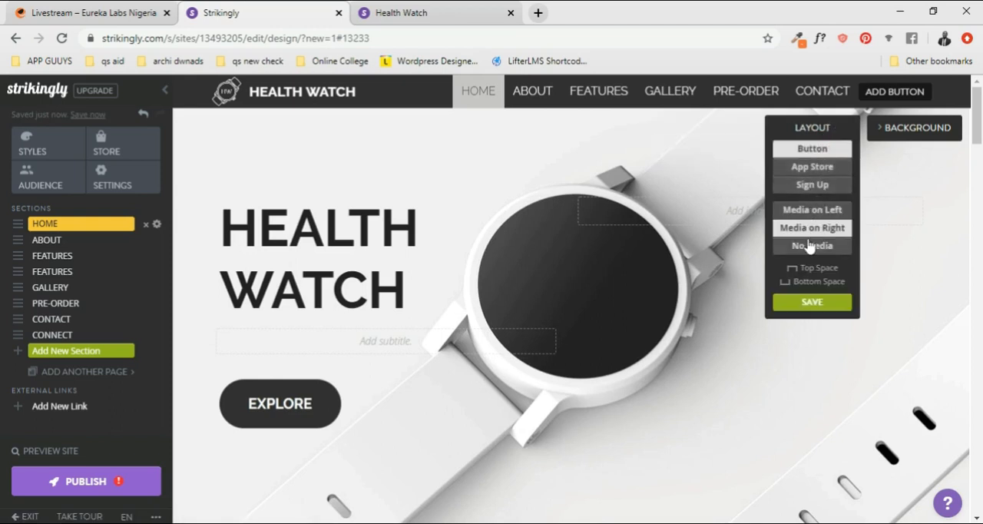
pyautogui.click(808, 170)
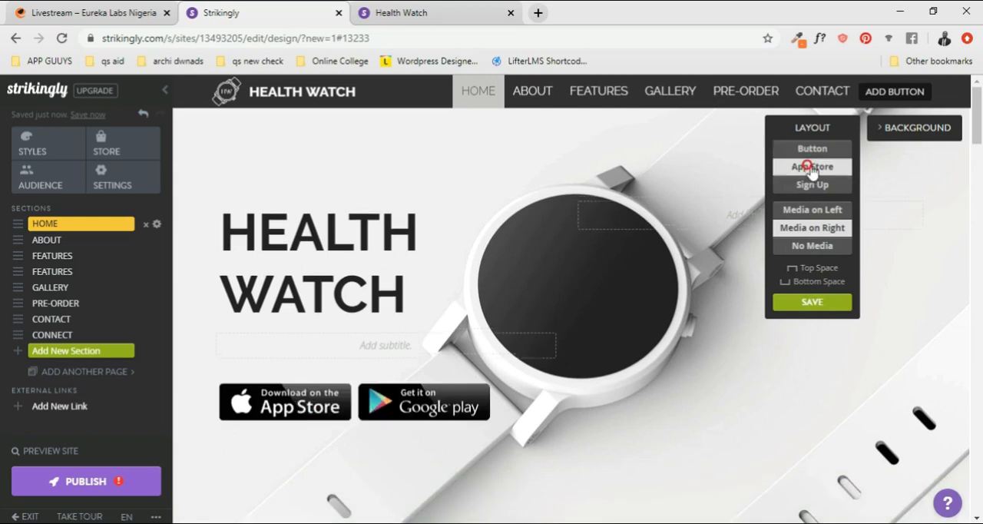
pyautogui.click(818, 149)
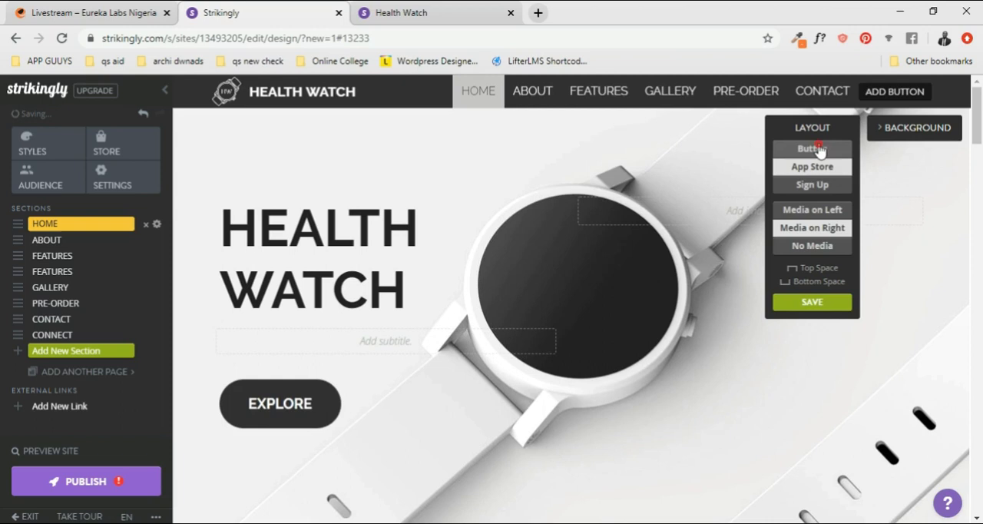
pyautogui.click(825, 246)
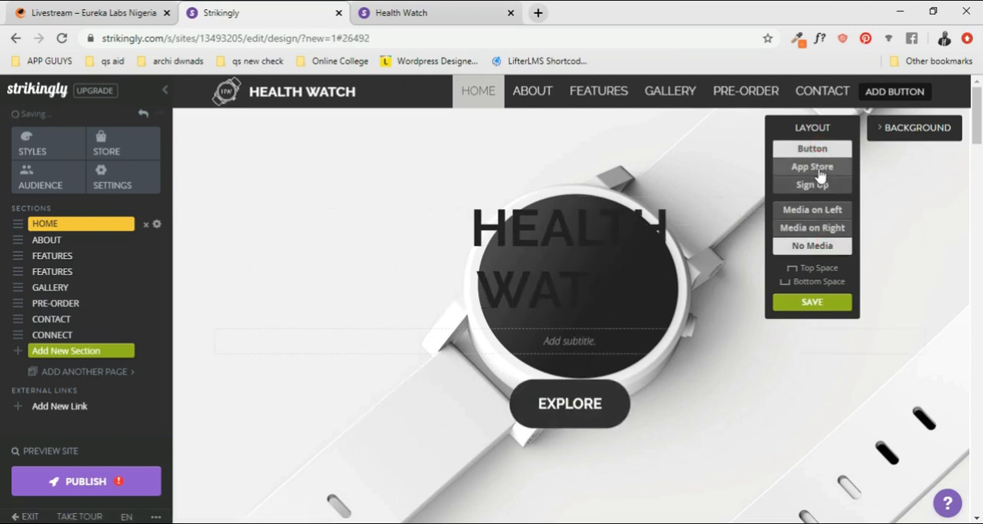
pyautogui.click(819, 168)
pyautogui.click(814, 149)
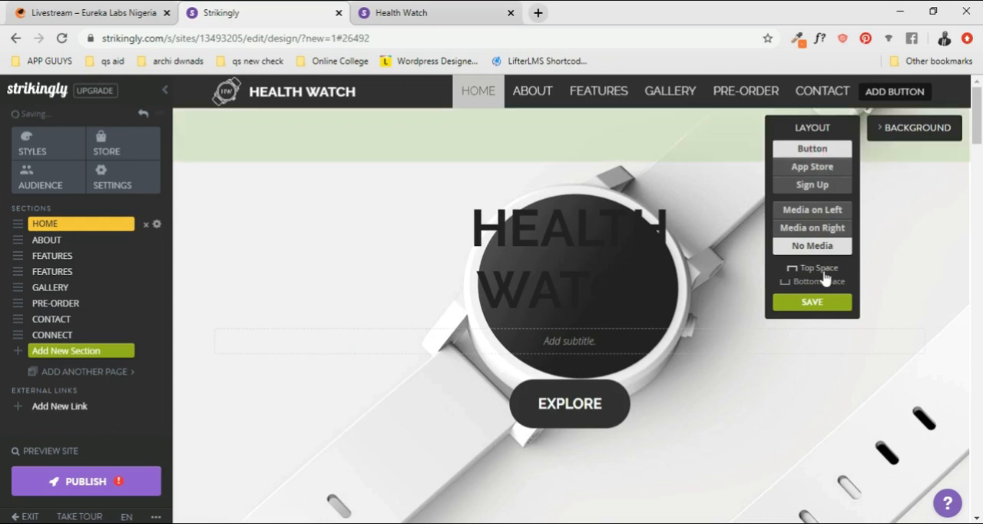
# - Try the Home section's Button layout with Media on Left, Media on Right and No Media
pyautogui.click(815, 212)
pyautogui.click(816, 235)
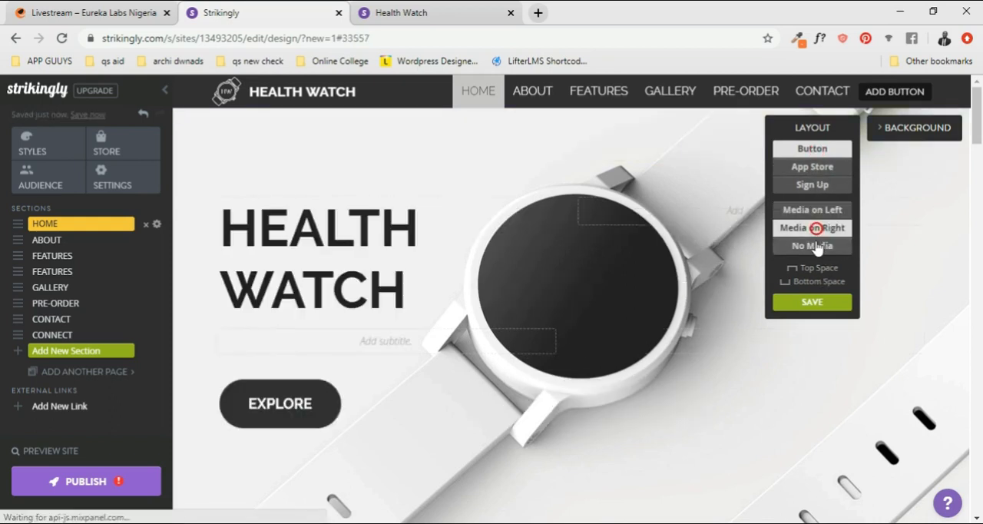
pyautogui.click(814, 245)
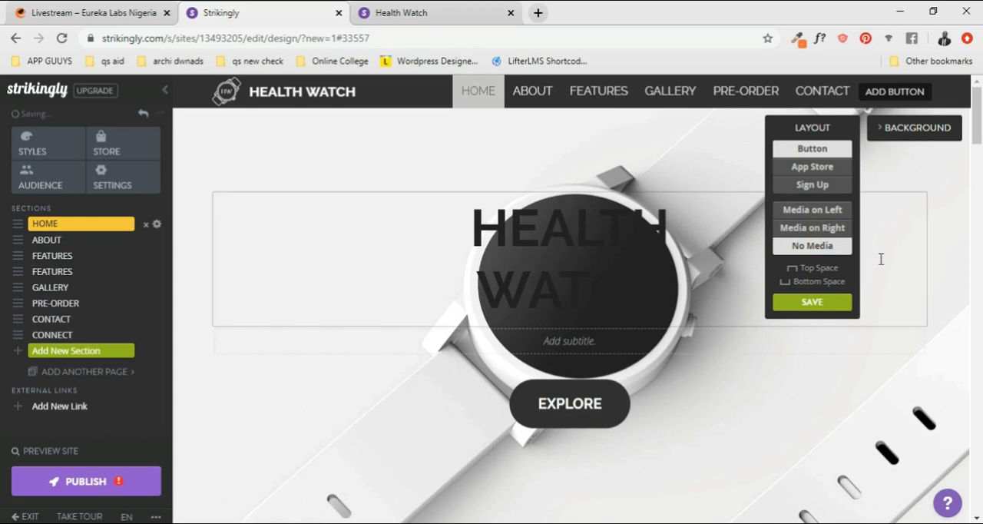
# - Try the Home section's App Store layout with each media position, and return to Button with Media on Right
pyautogui.click(811, 168)
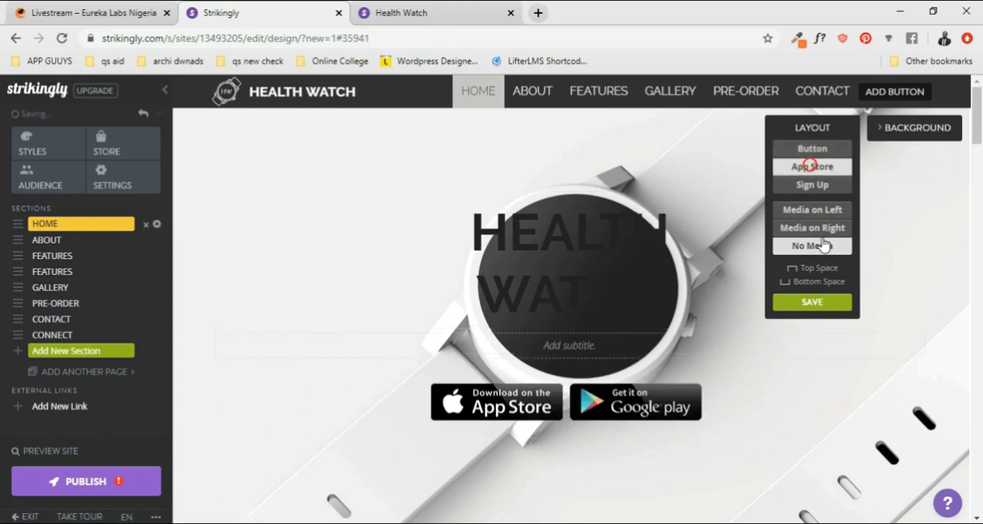
pyautogui.click(817, 227)
pyautogui.click(822, 216)
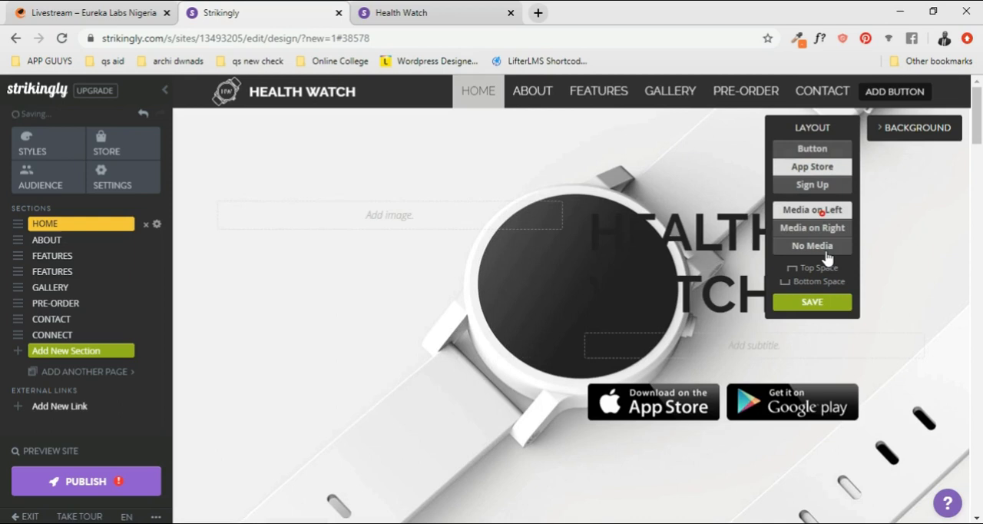
pyautogui.click(826, 250)
pyautogui.click(827, 267)
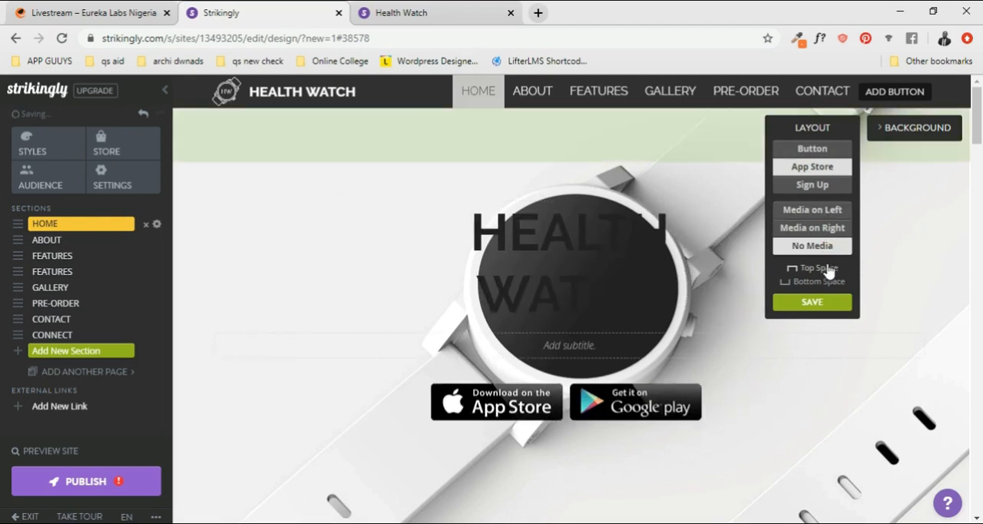
pyautogui.click(816, 152)
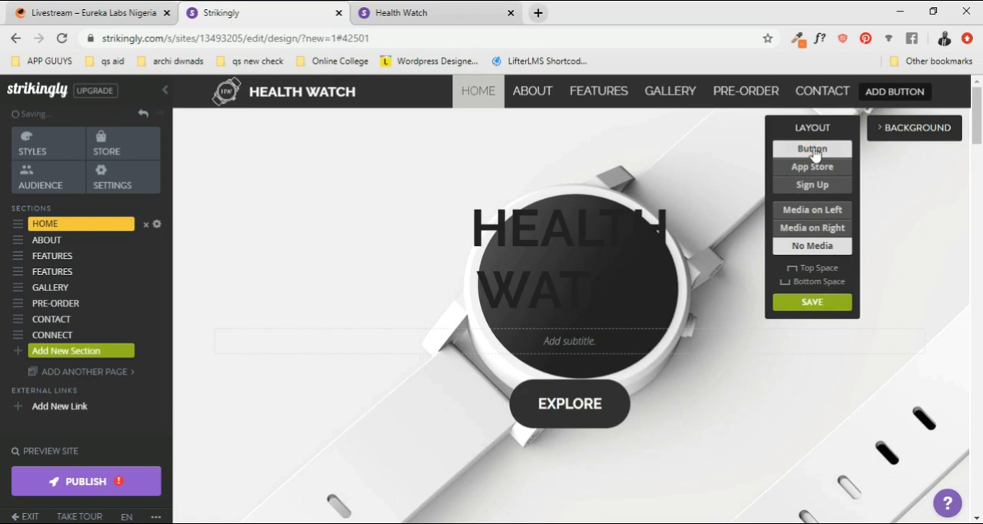
pyautogui.click(828, 230)
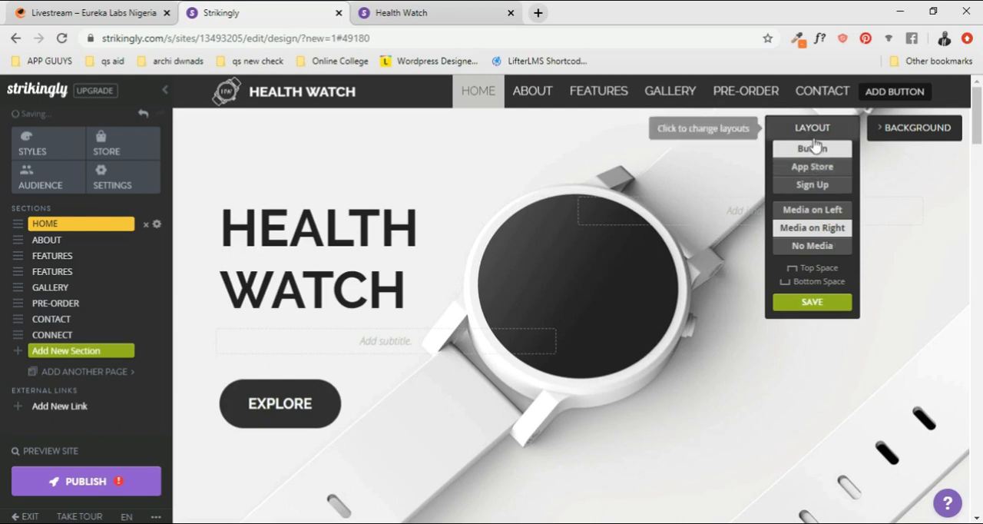
# - Try App Store with Media on Left and Sign Up with No Media, and set the Home layout to Button with Media on Right
pyautogui.click(810, 176)
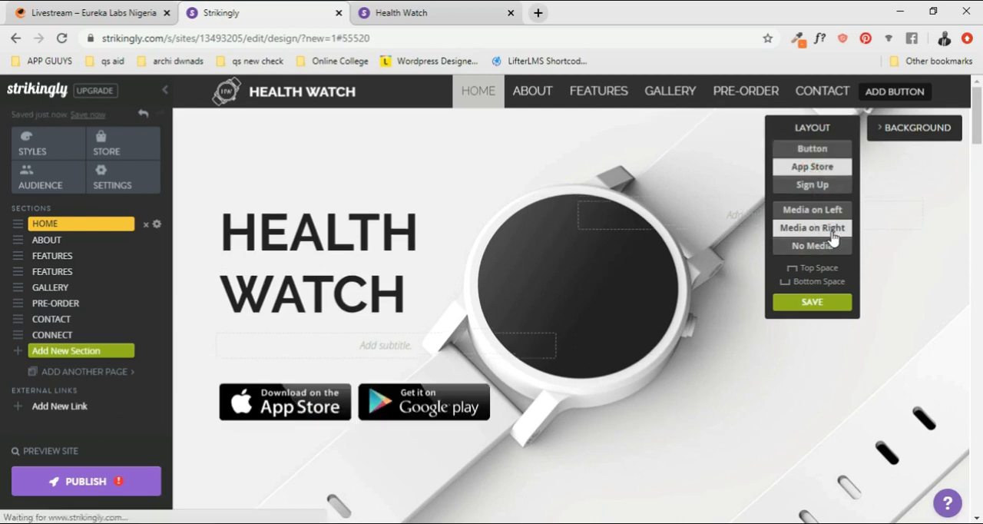
pyautogui.click(827, 213)
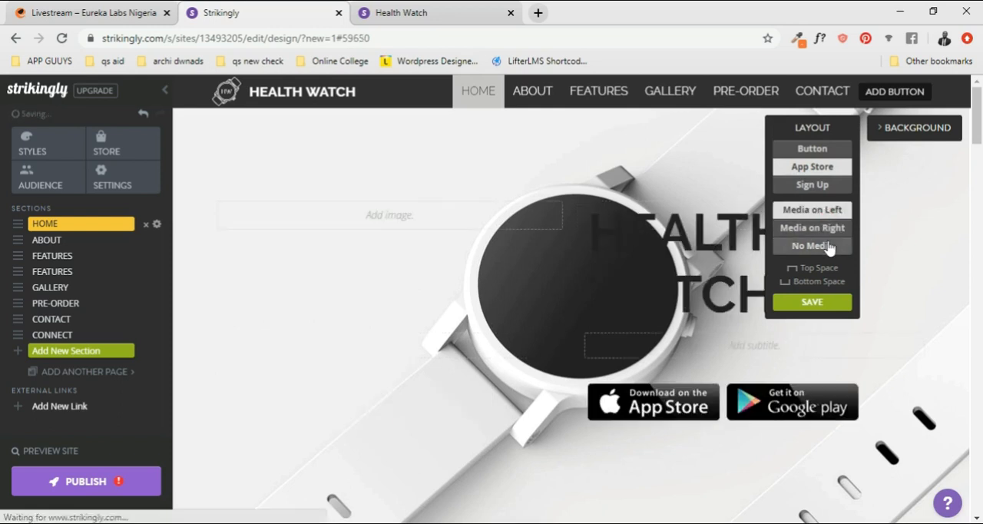
pyautogui.click(809, 187)
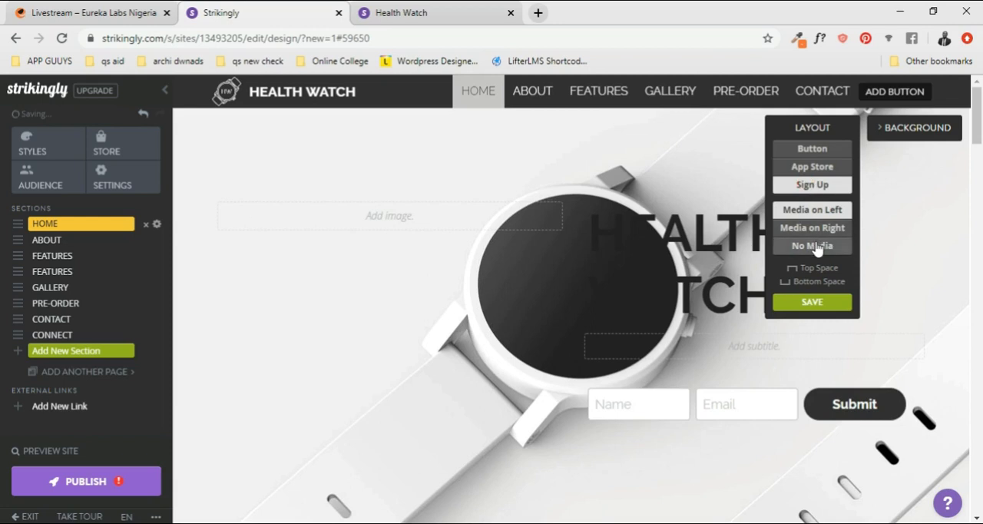
pyautogui.click(814, 246)
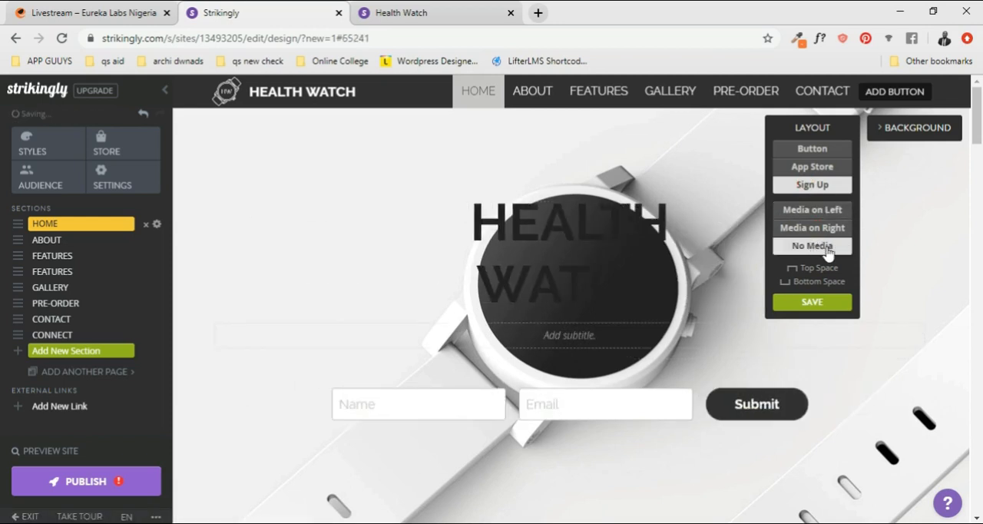
pyautogui.click(812, 151)
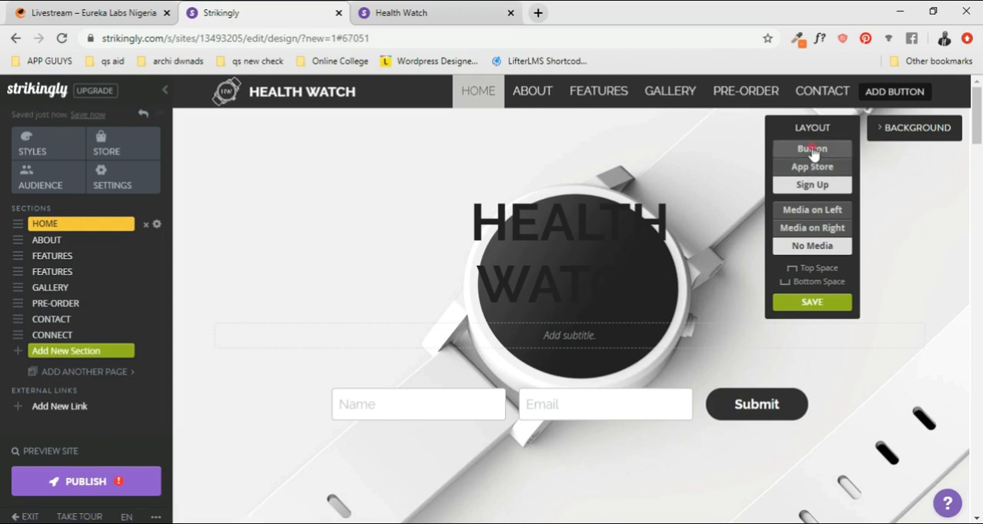
pyautogui.click(824, 229)
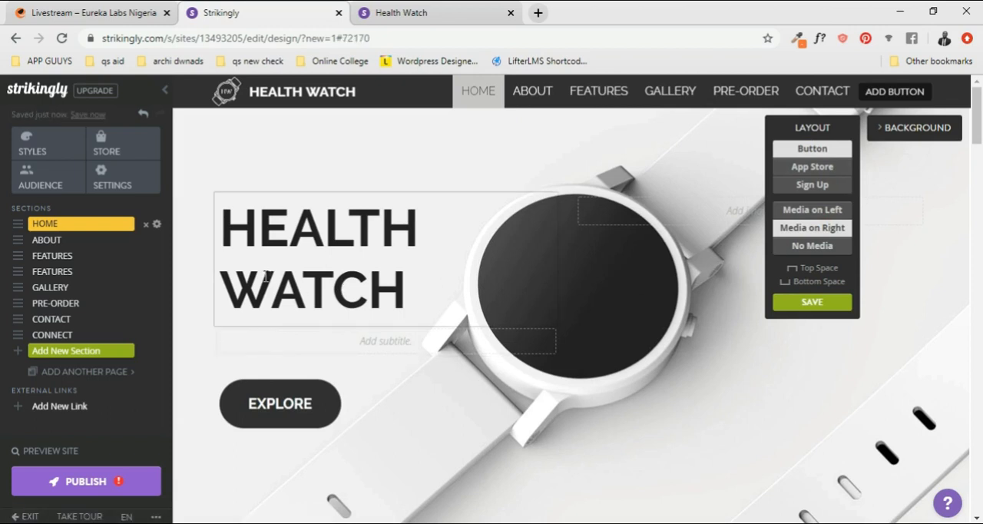
# - Open the Home section's background options, try the preset color and photo swatches, and return to the white watch image
pyautogui.click(909, 131)
pyautogui.click(909, 190)
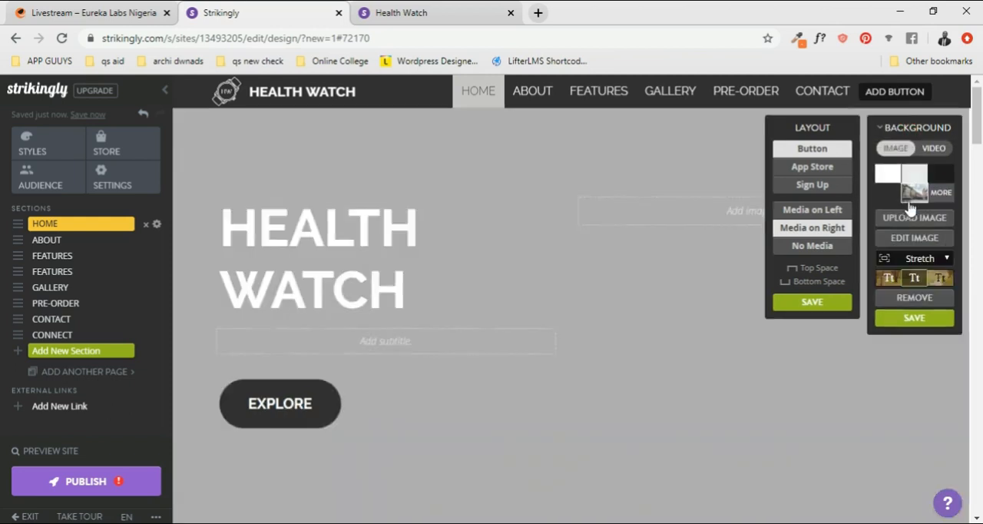
pyautogui.click(911, 176)
pyautogui.click(914, 195)
pyautogui.click(895, 198)
pyautogui.click(917, 196)
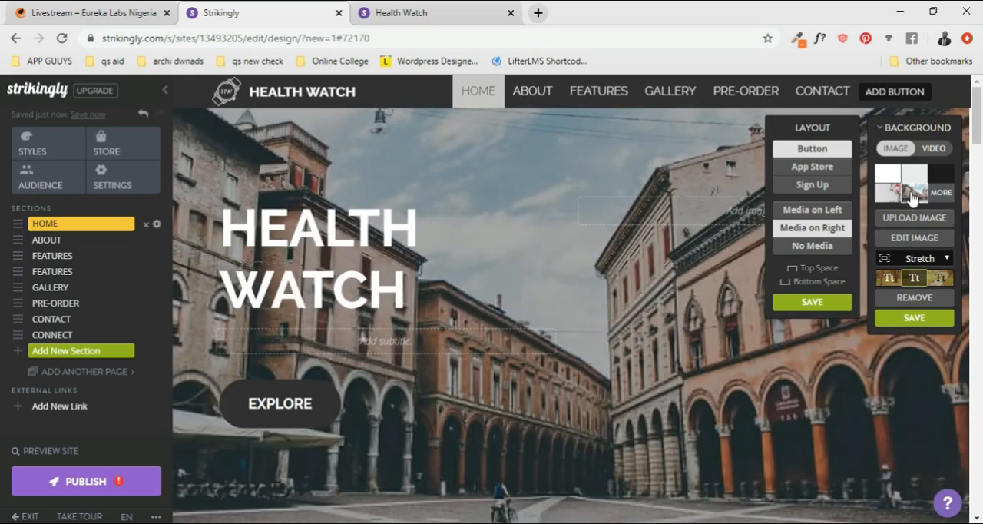
pyautogui.click(920, 181)
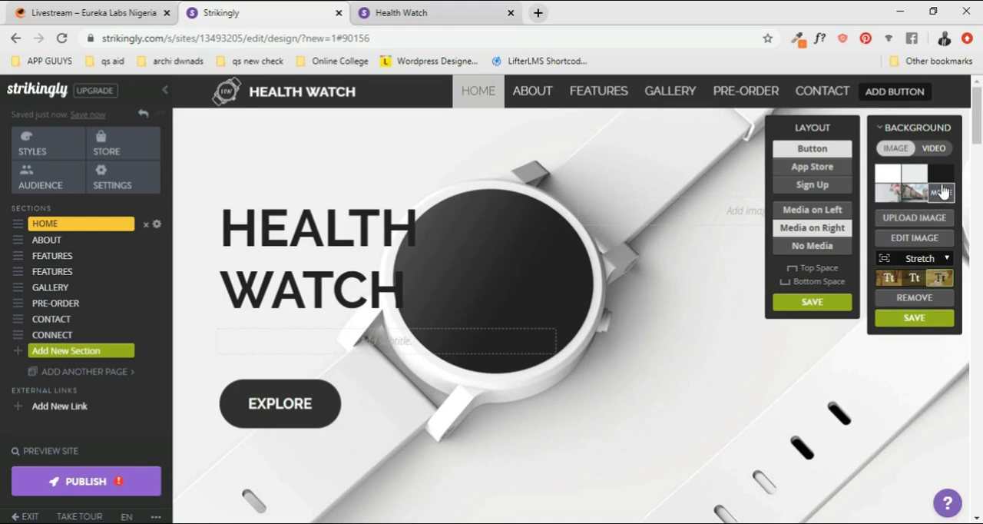
# - Open the Strikingly image library for the Home section's background and browse all its images
pyautogui.click(942, 194)
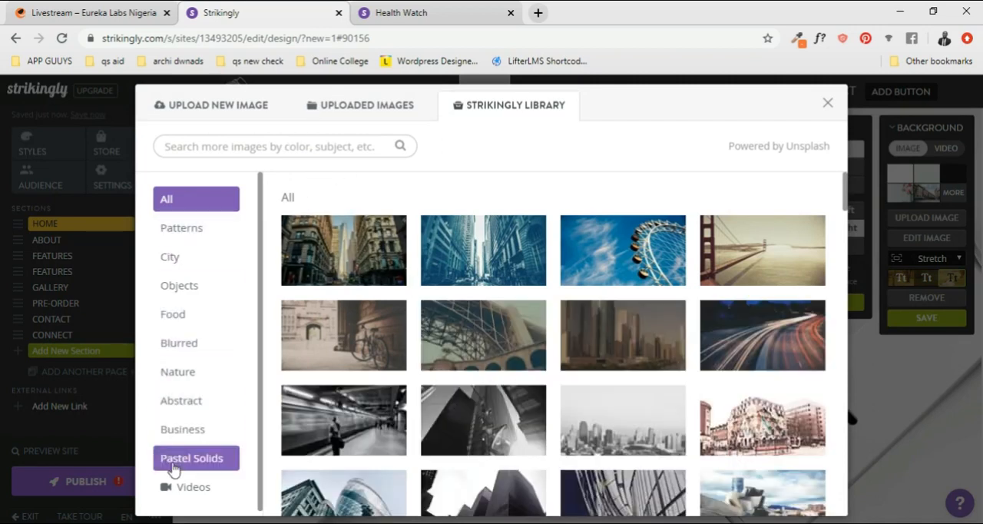
pyautogui.scroll(-3, 638, 363)
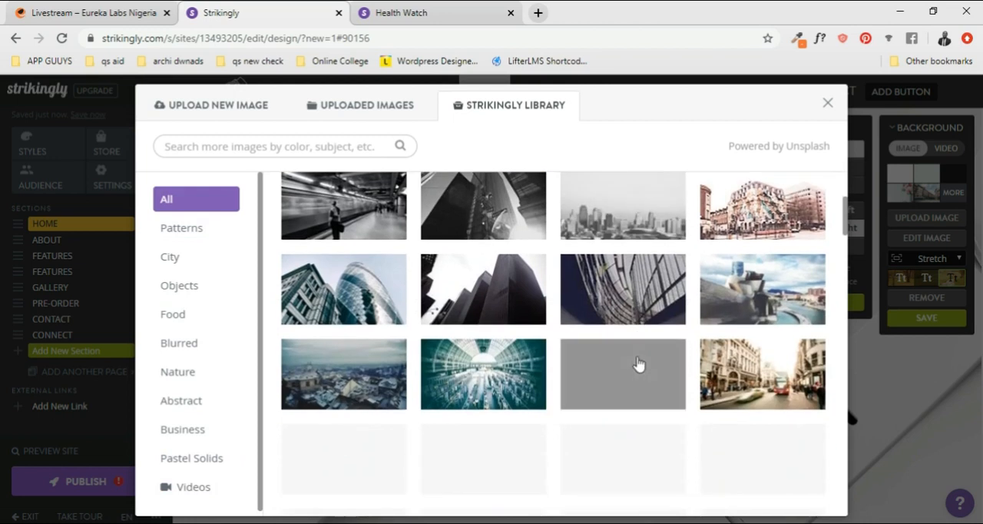
pyautogui.scroll(-1, 639, 364)
pyautogui.scroll(1, 639, 364)
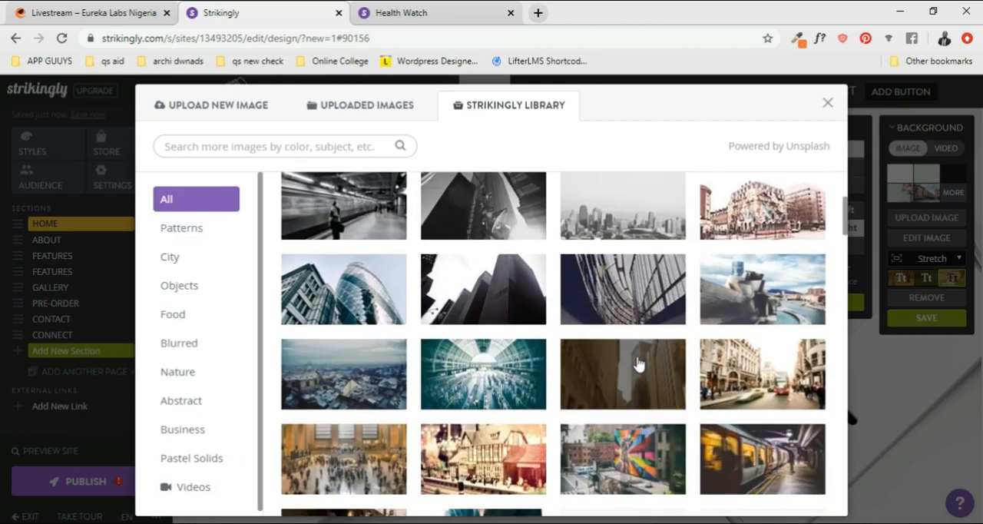
pyautogui.scroll(-4, 638, 363)
pyautogui.scroll(10, 637, 363)
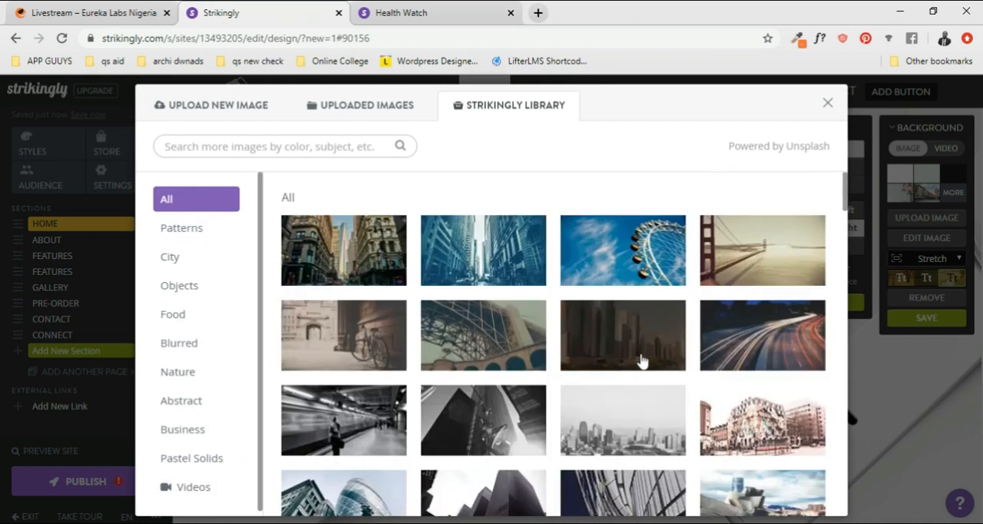
# - Search the Strikingly image library for "clothing" and set the photo of the man in a brown coat as the Home background
pyautogui.click(291, 151)
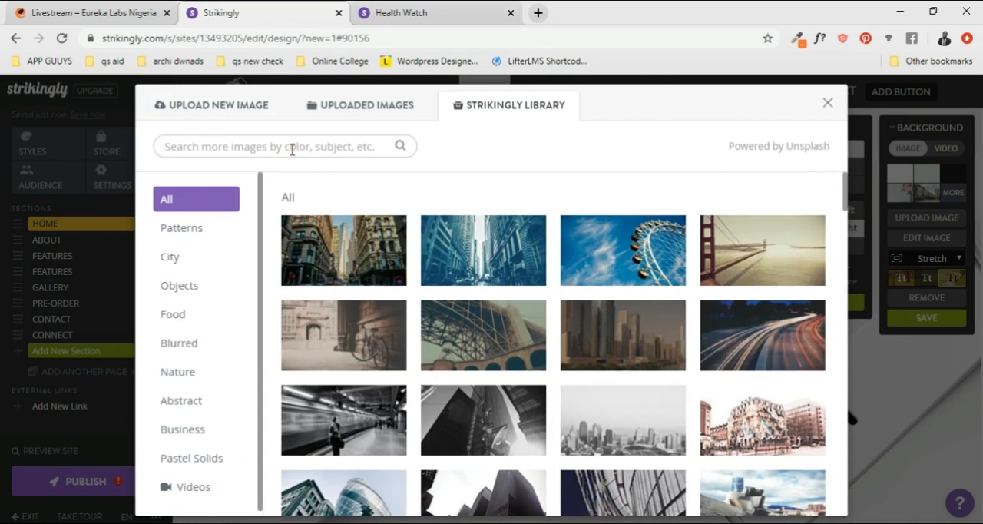
pyautogui.write('CLOTHING')
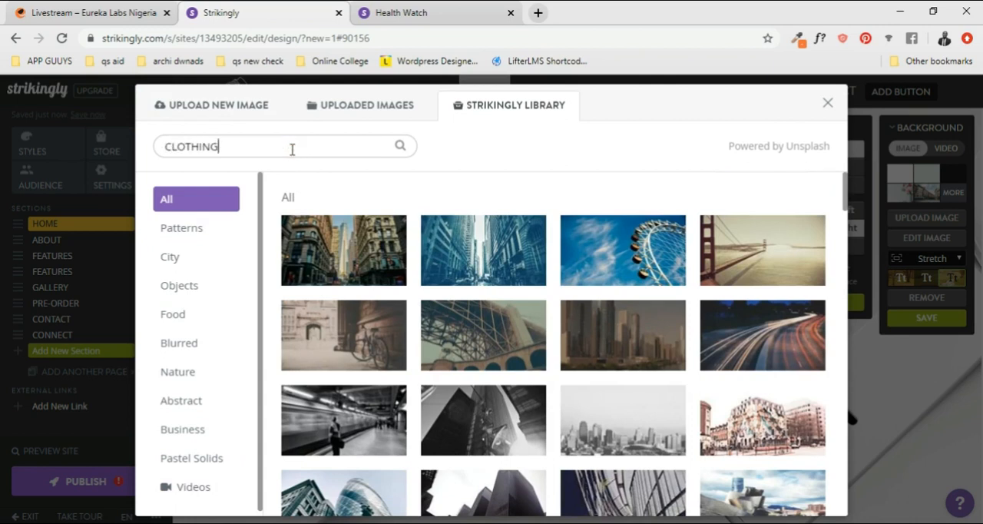
pyautogui.press('Return')
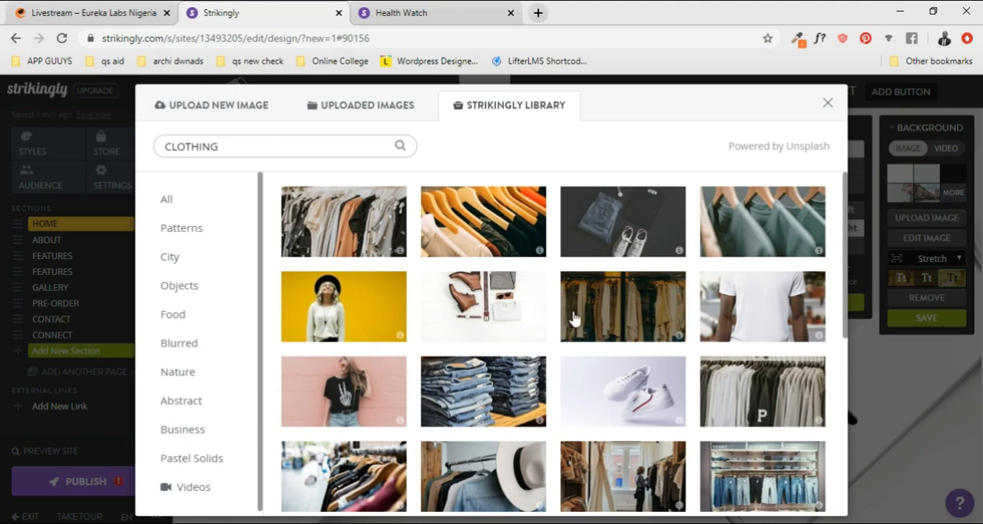
pyautogui.scroll(-1, 576, 319)
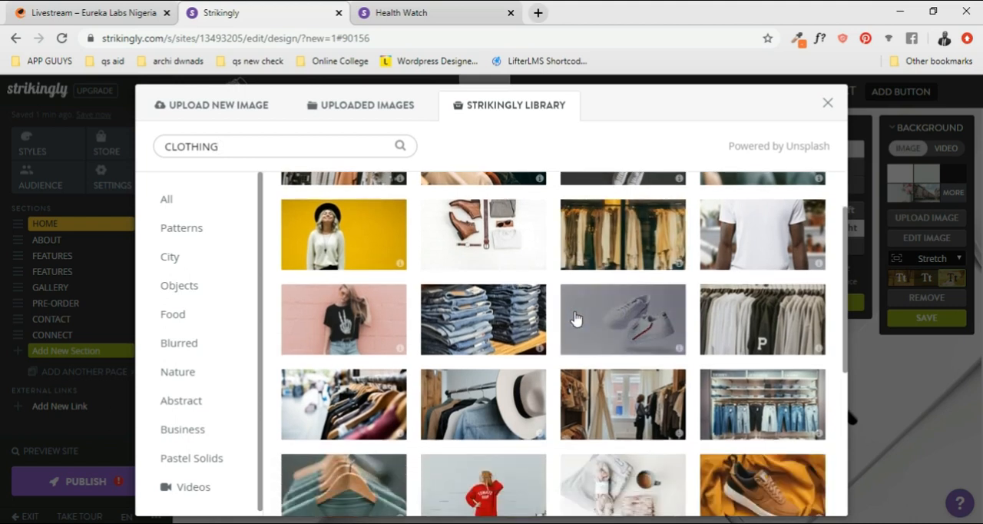
pyautogui.scroll(1, 721, 305)
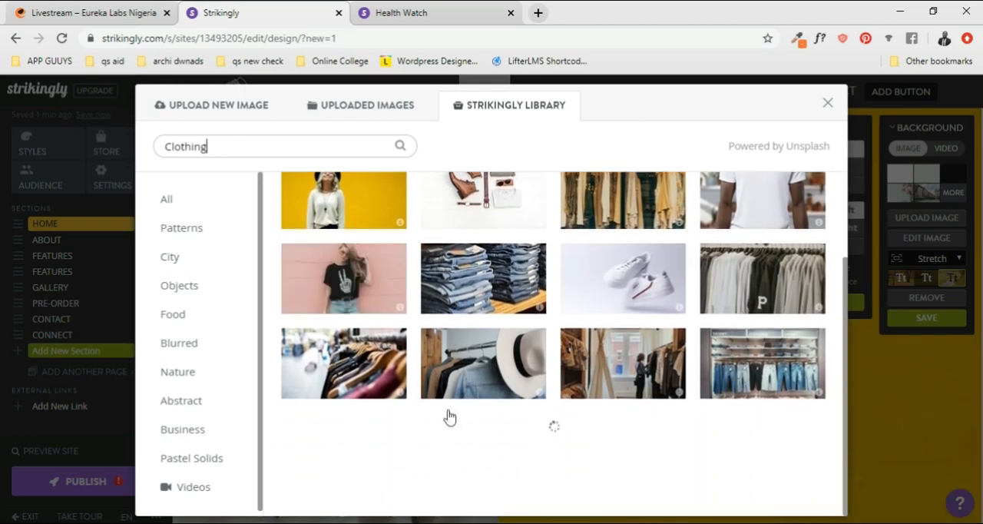
pyautogui.scroll(-3, 474, 380)
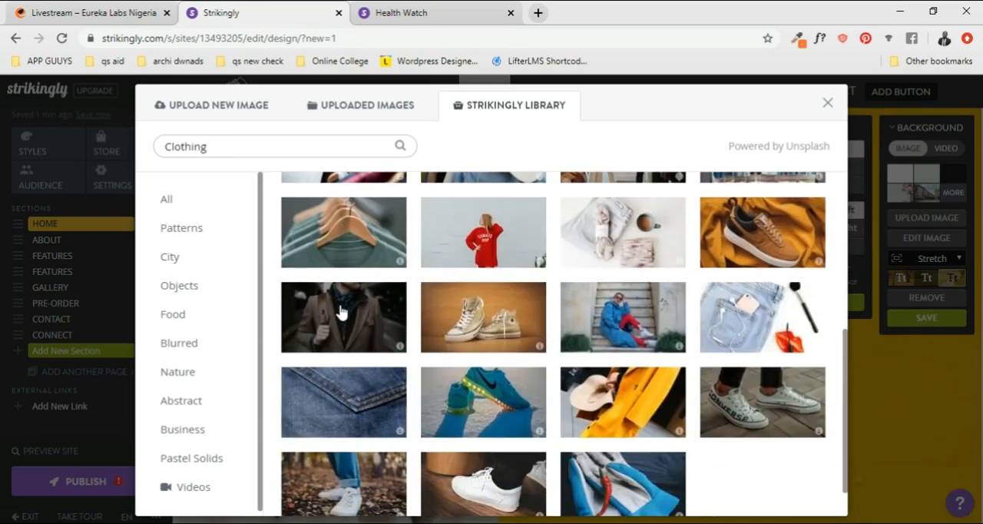
pyautogui.click(340, 307)
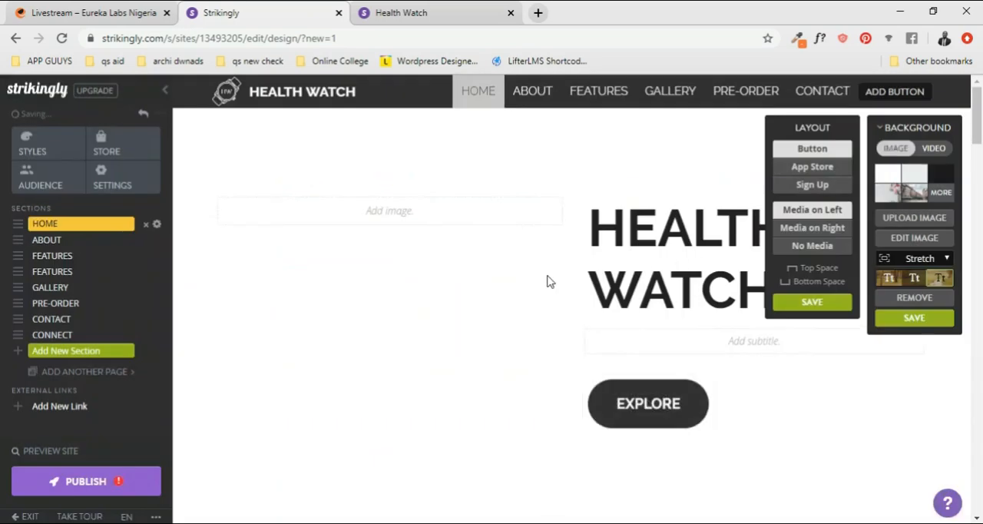
# - Set the Home section's Button layout to Media on Right
pyautogui.click(714, 286)
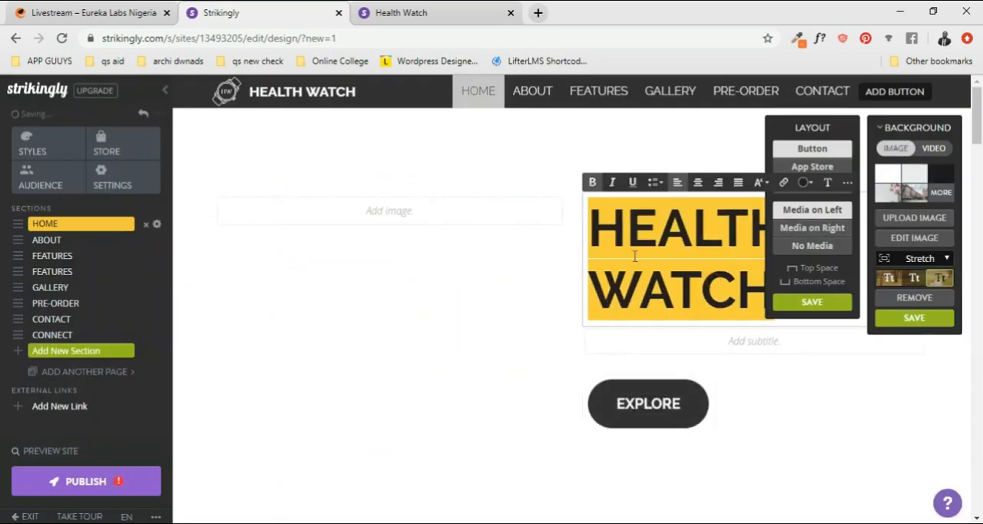
pyautogui.click(653, 235)
pyautogui.click(907, 189)
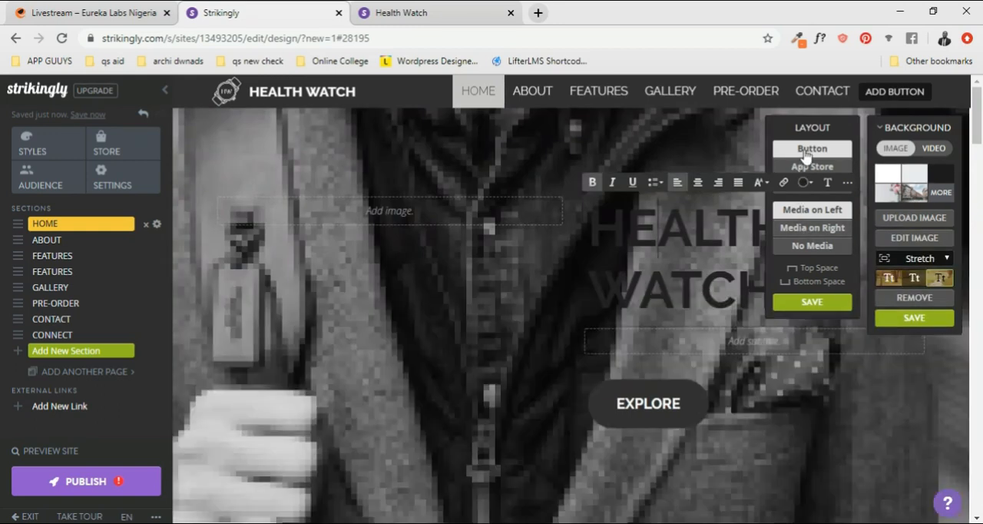
pyautogui.click(822, 229)
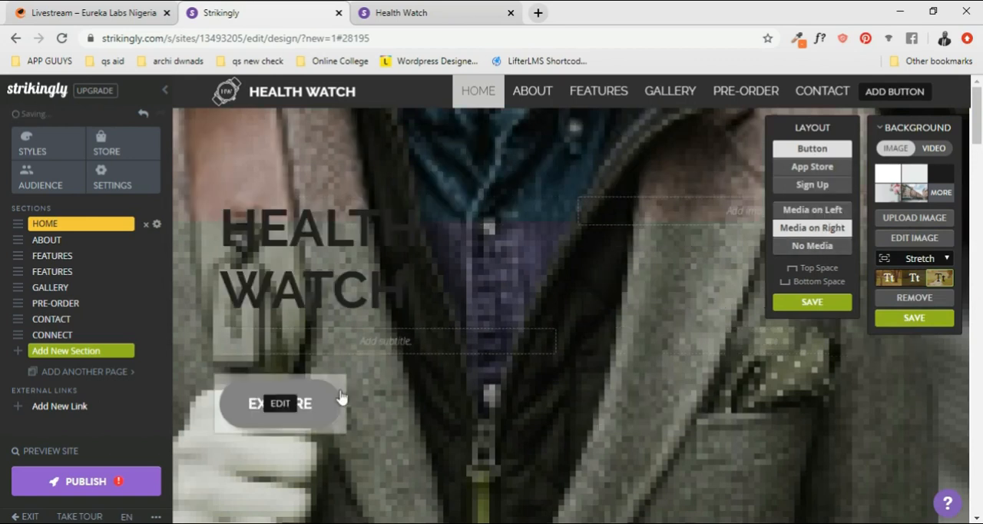
pyautogui.tripleClick(317, 290)
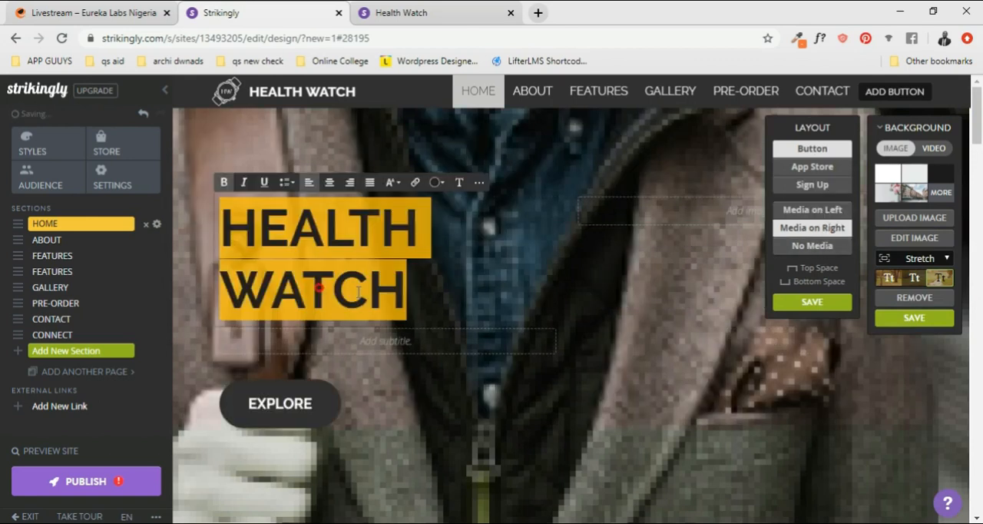
pyautogui.click(403, 282)
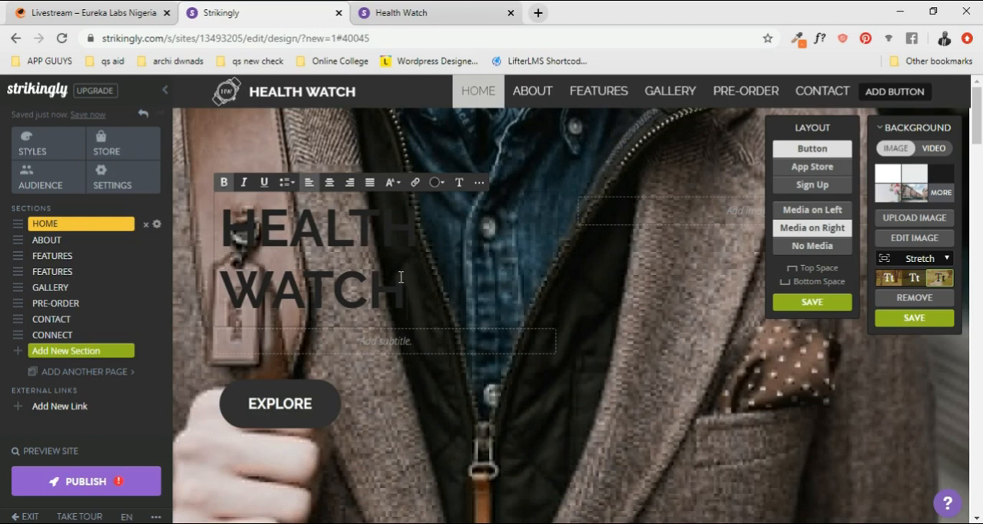
# - Replace the site title in the header with "Fabulous"
pyautogui.tripleClick(311, 93)
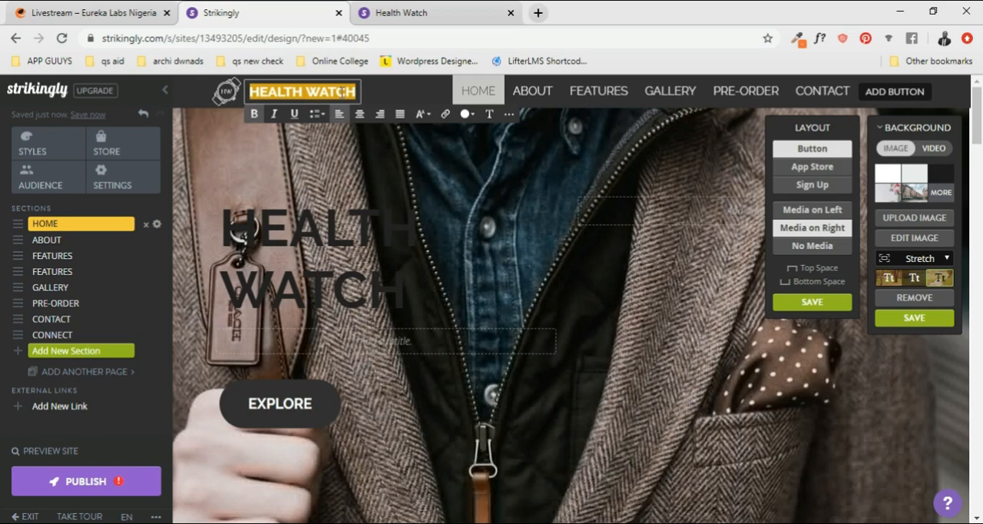
pyautogui.write('Fabulous')
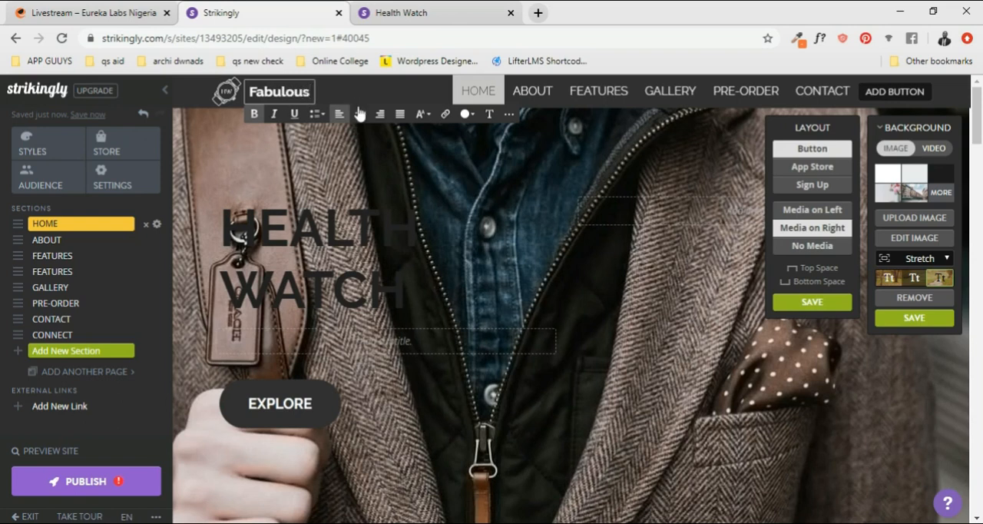
# - Replace the Home section's heading with "We Surpass Your Taste"
pyautogui.click(326, 247)
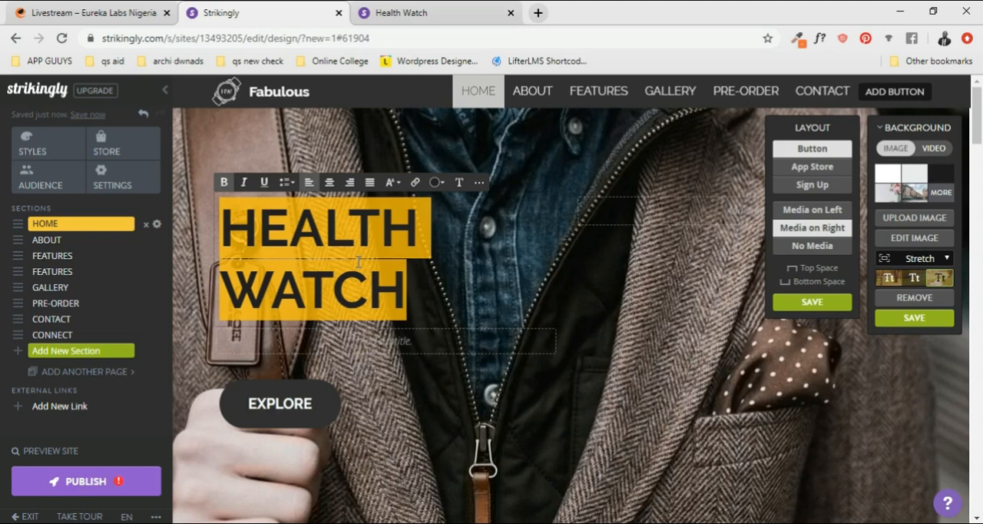
pyautogui.write('We')
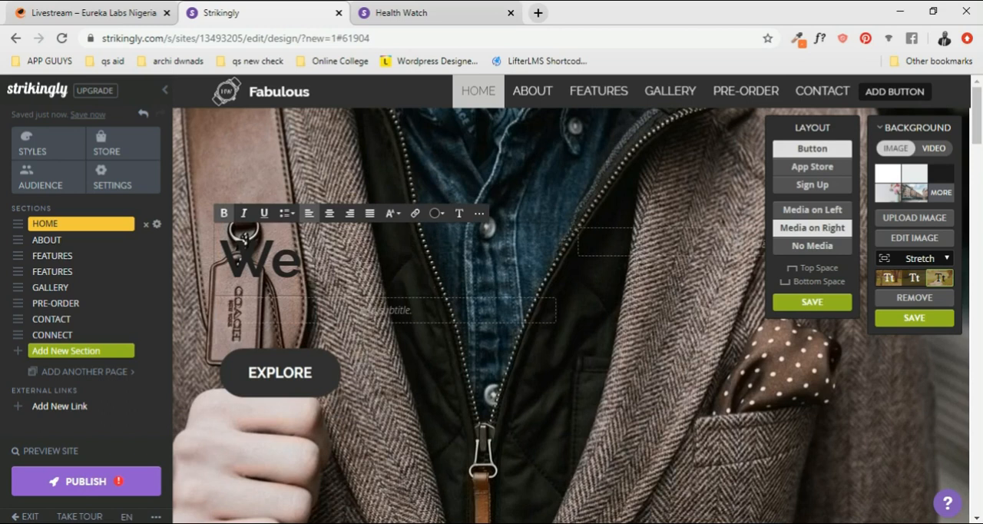
pyautogui.write(' su')
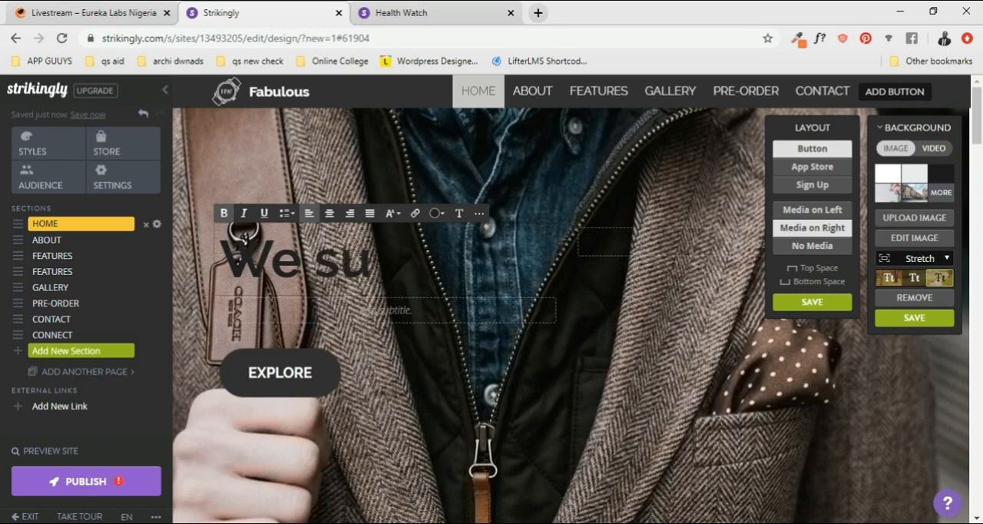
pyautogui.press('BackSpace')
pyautogui.press('BackSpace')
pyautogui.write('Surpass')
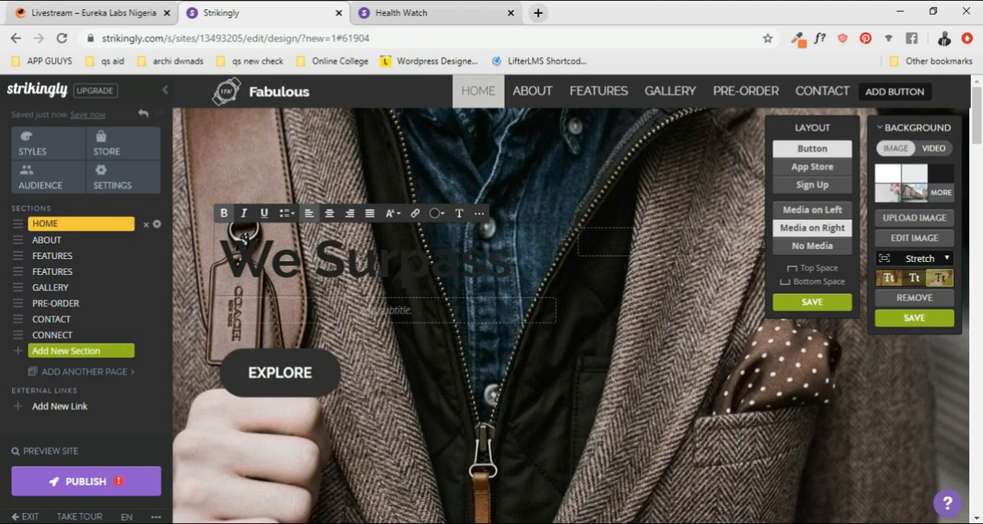
pyautogui.write(' your')
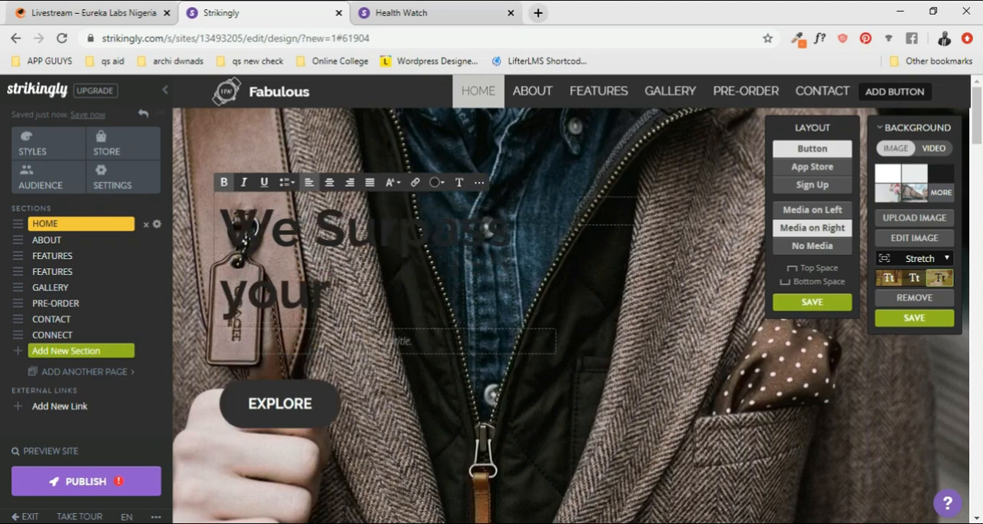
pyautogui.press('Left')
pyautogui.press('Left')
pyautogui.press('BackSpace')
pyautogui.write('Your')
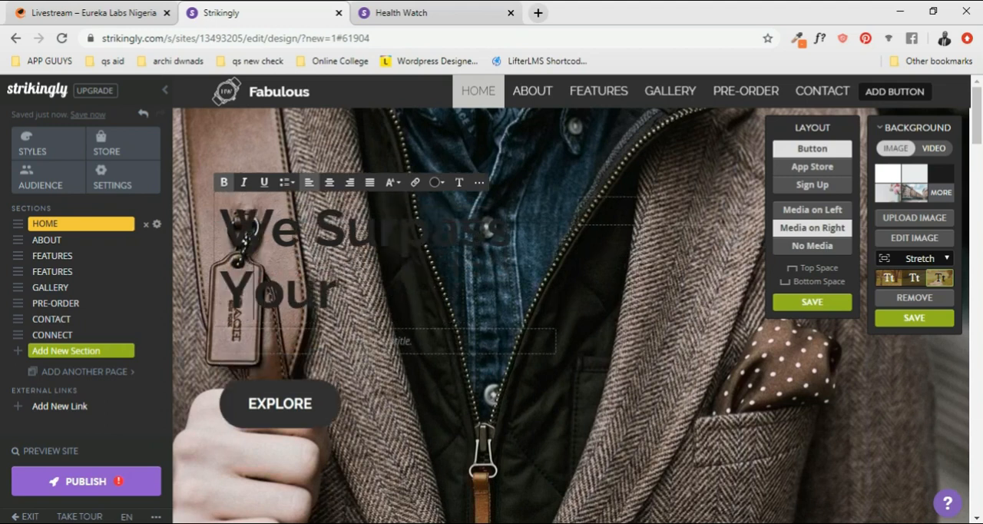
pyautogui.write(' Taste')
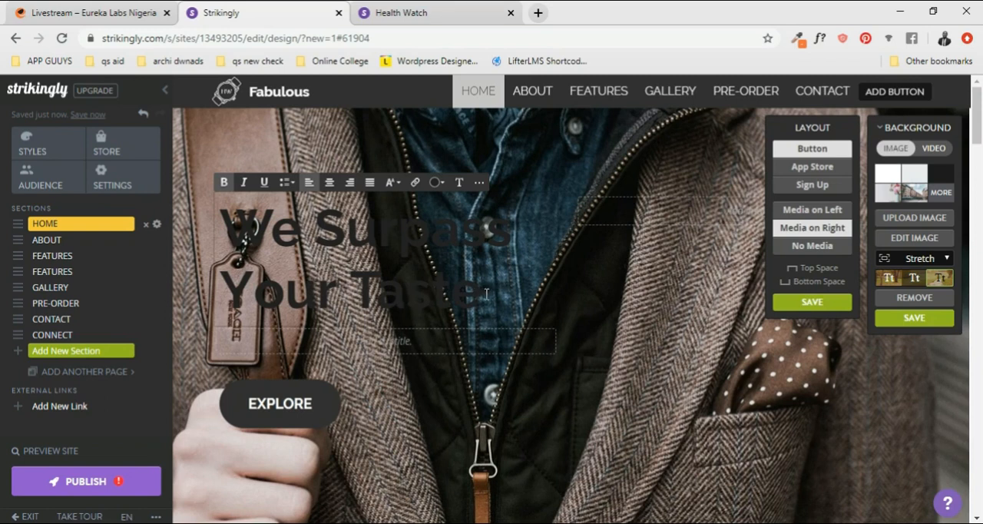
# - Color the entire "We Surpass Your Taste" heading white
pyautogui.moveTo(487, 292); pyautogui.dragTo(207, 228)
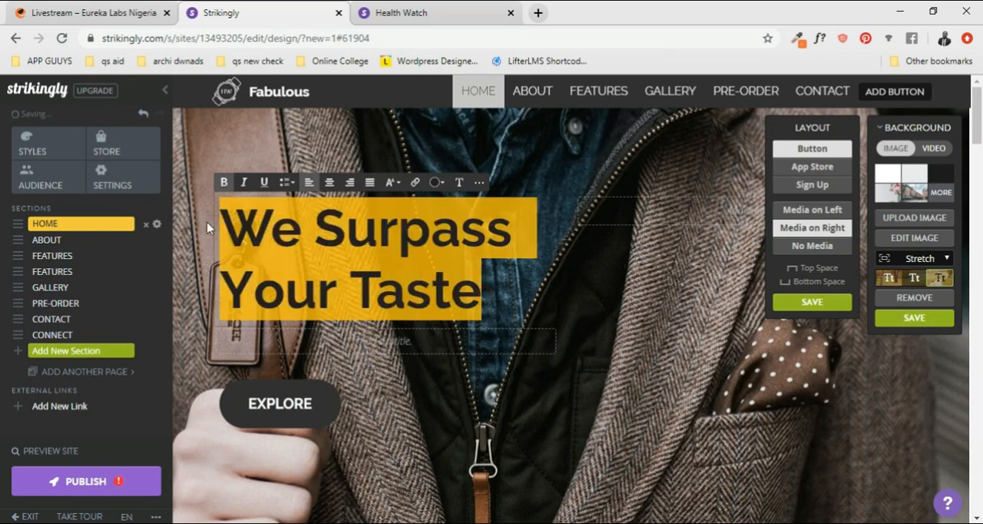
pyautogui.click(440, 184)
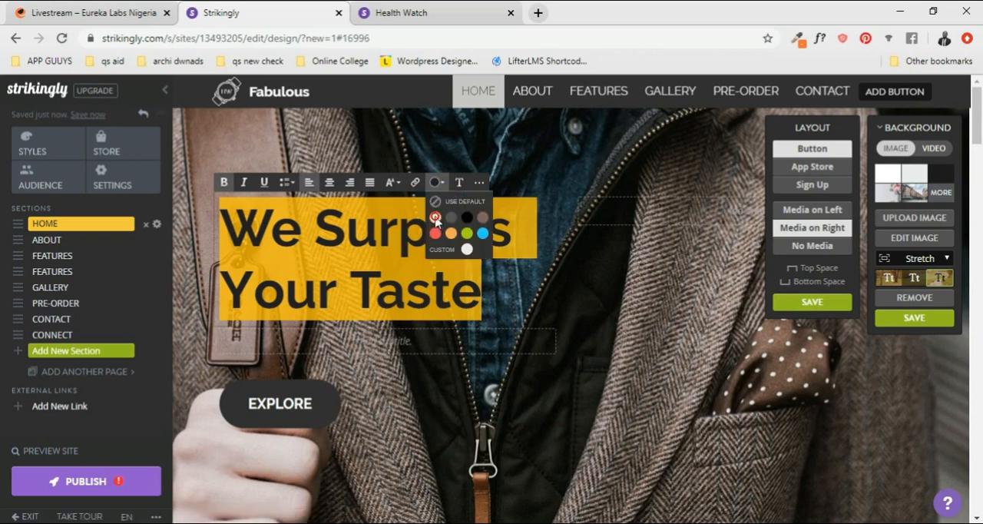
pyautogui.click(435, 217)
pyautogui.click(541, 286)
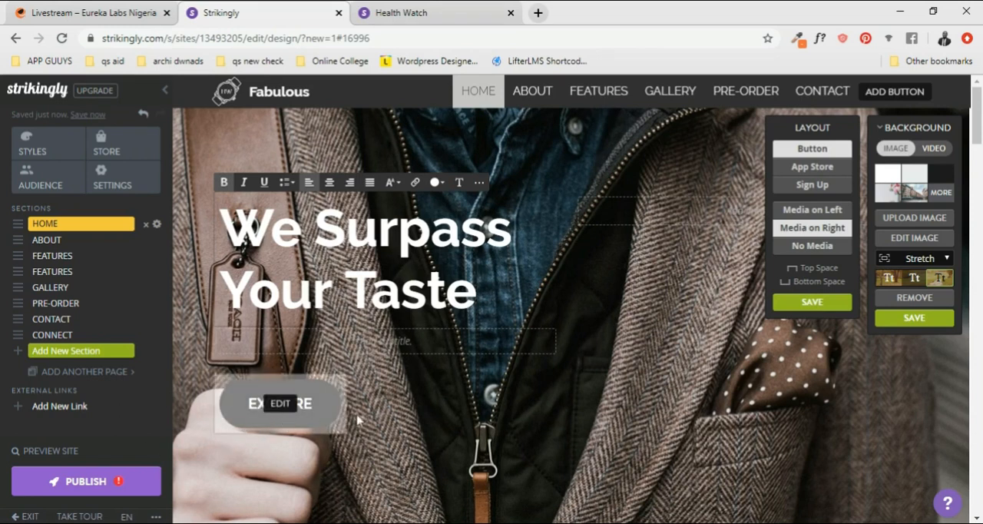
# - Change the Home section's EXPLORE button text to "SHOP NOW" and save it
pyautogui.click(308, 407)
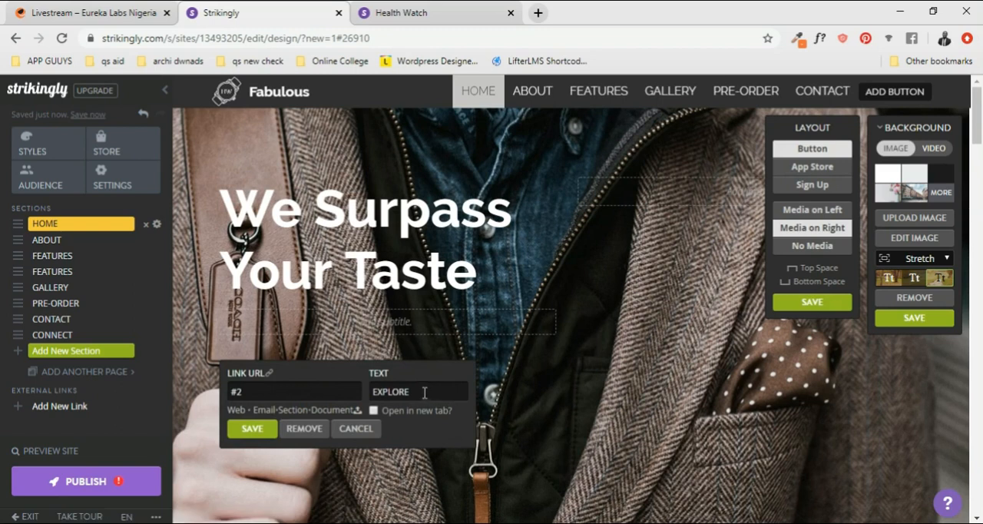
pyautogui.click(352, 428)
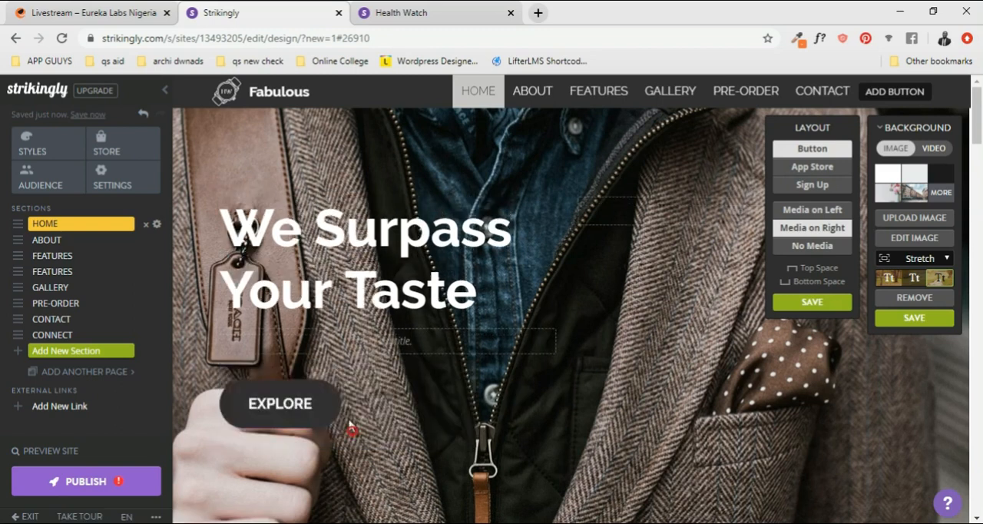
pyautogui.click(282, 405)
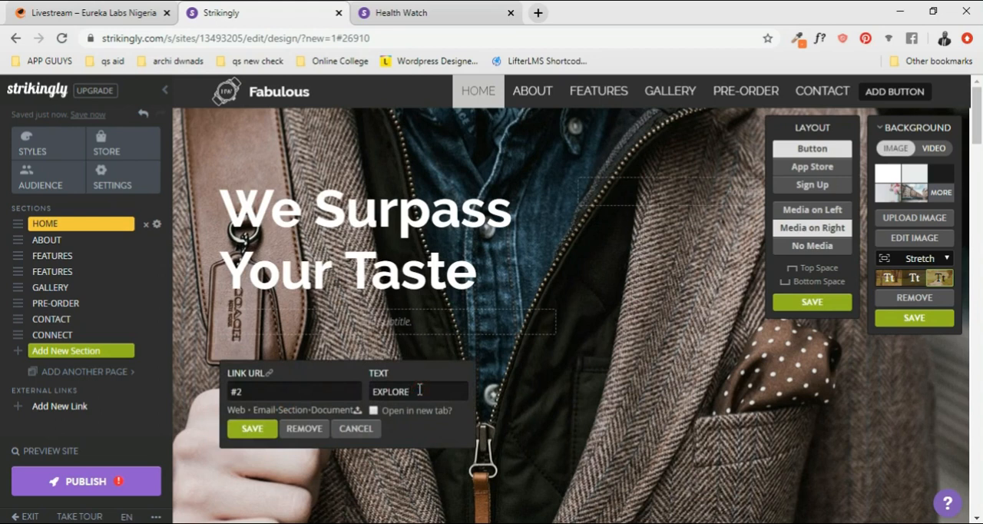
pyautogui.moveTo(419, 390); pyautogui.dragTo(369, 394)
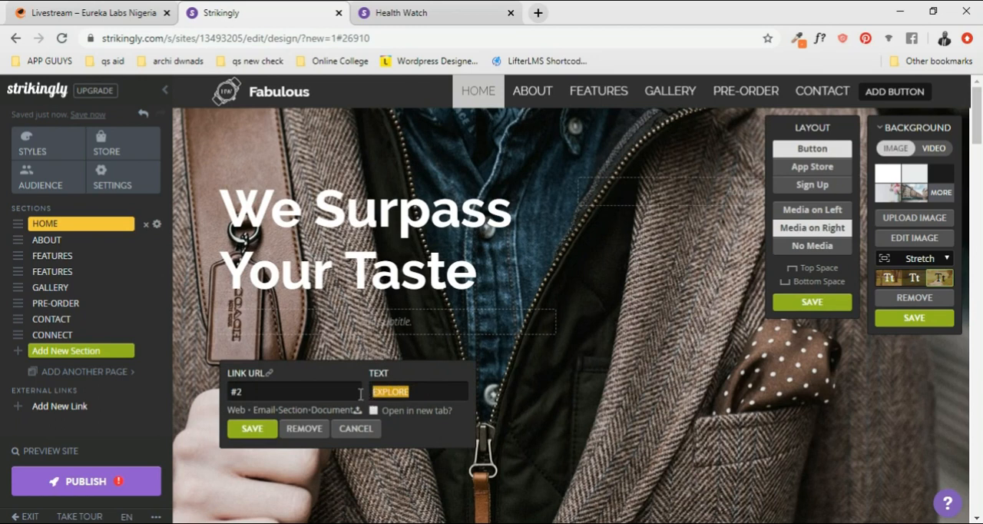
pyautogui.write('Sh')
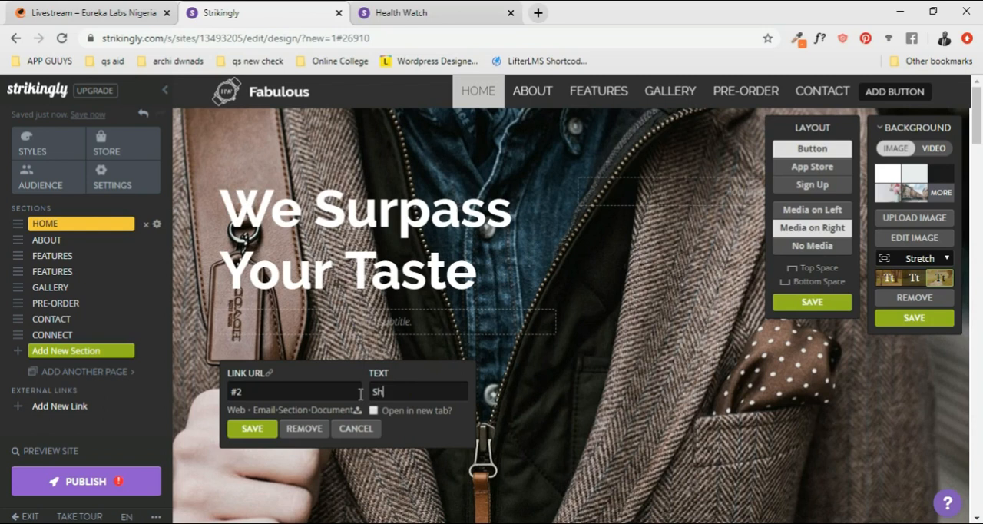
pyautogui.write('OP NOW')
pyautogui.click(253, 430)
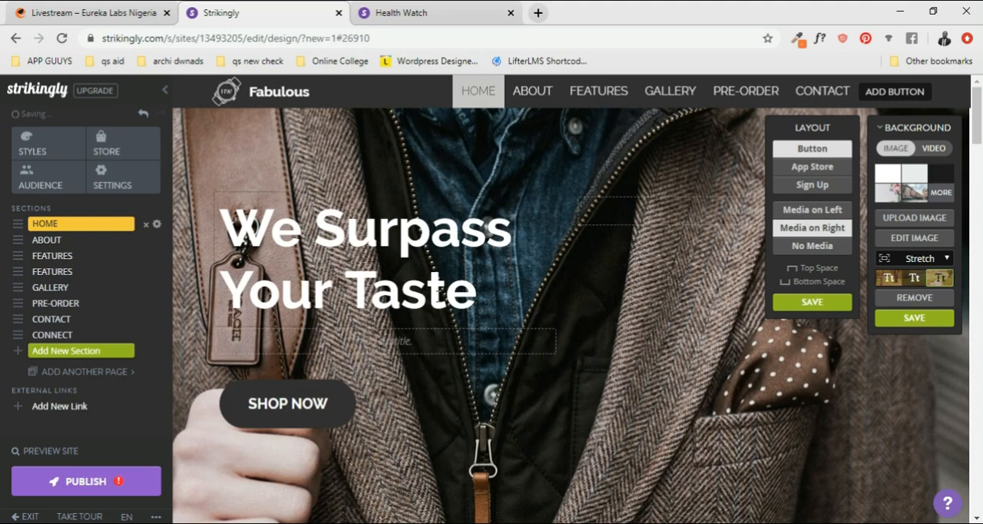
# - Add the subtitle "Style, Art, Fashion Expression" below the Home section's heading
pyautogui.click(444, 295)
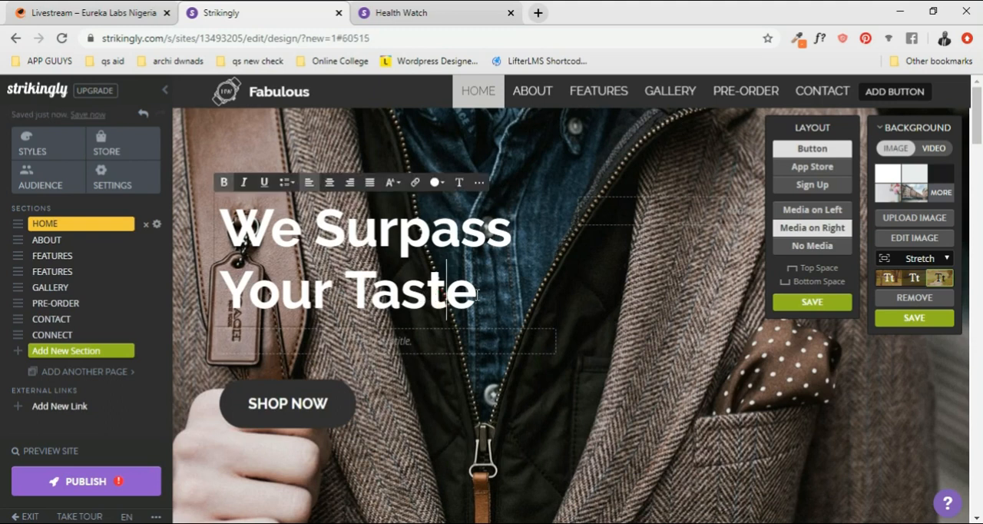
pyautogui.click(274, 343)
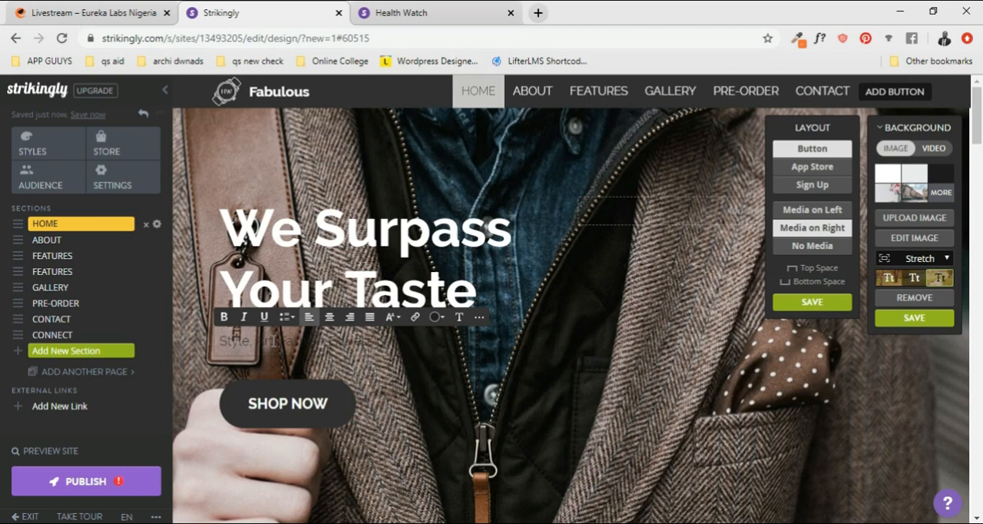
pyautogui.click(391, 346)
# - Color the whole Home section subtitle white
pyautogui.click(435, 316)
pyautogui.click(436, 351)
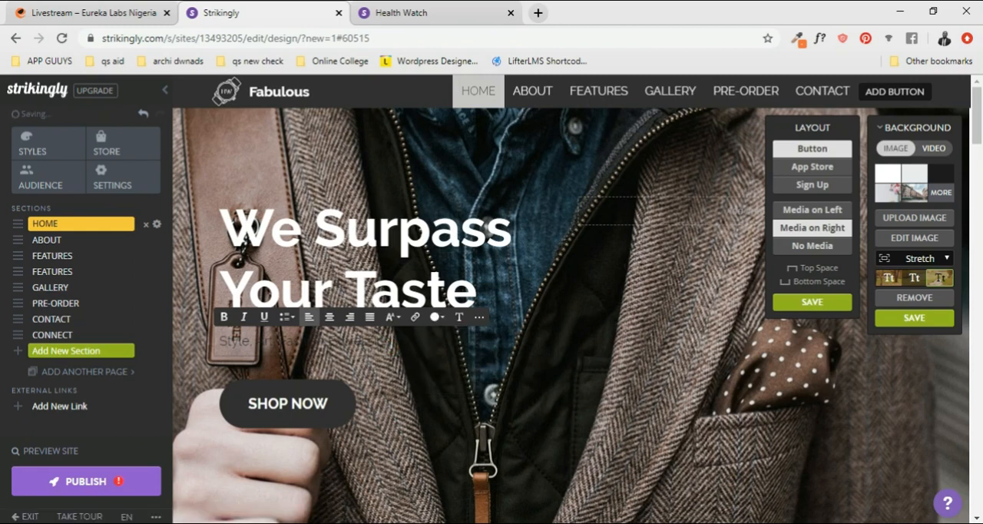
pyautogui.hotkey('ctrl', 'a')
pyautogui.click(435, 317)
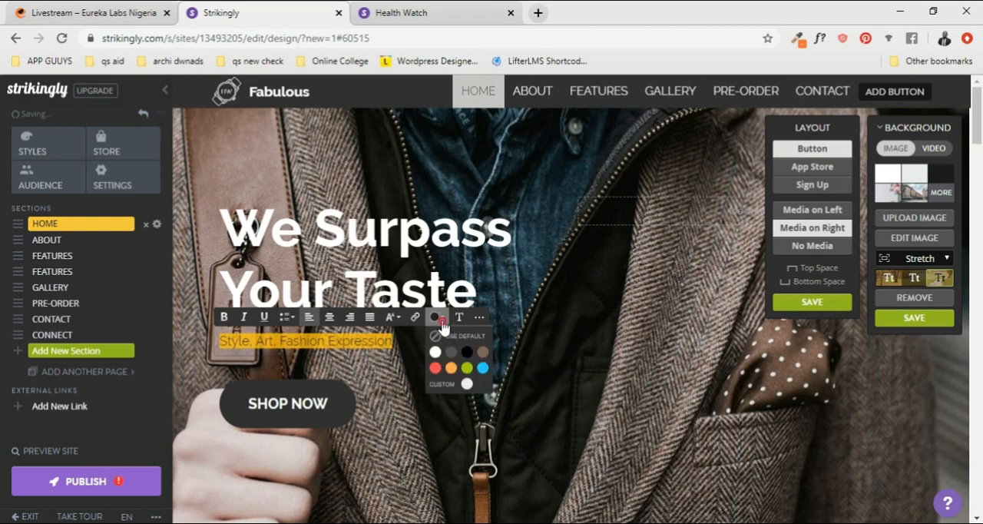
pyautogui.click(422, 353)
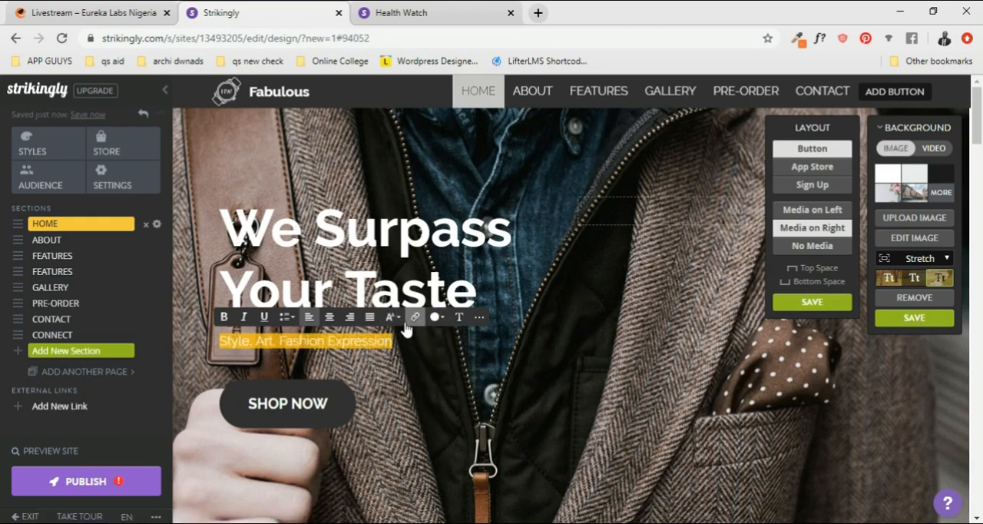
# - Try bold formatting on the Home section's subtitle and remove it again
pyautogui.click(226, 322)
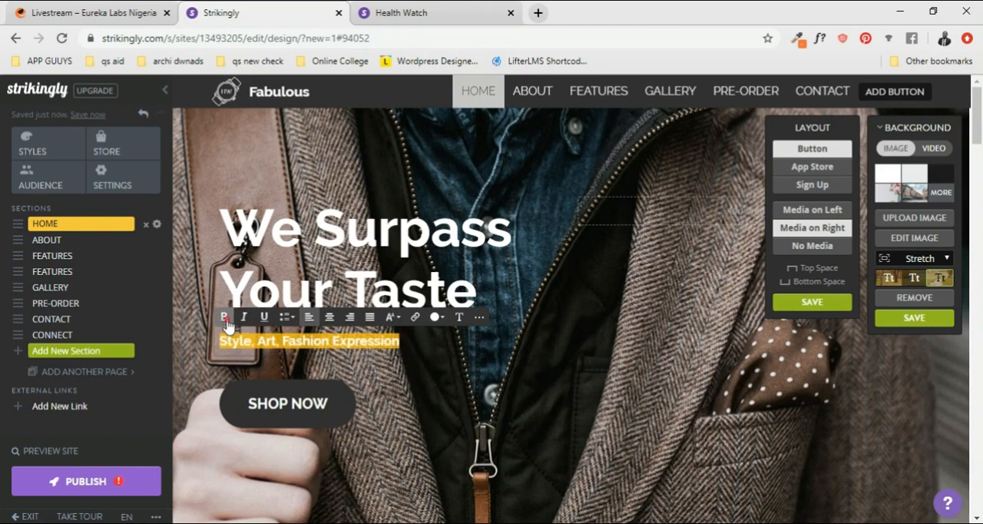
pyautogui.click(444, 350)
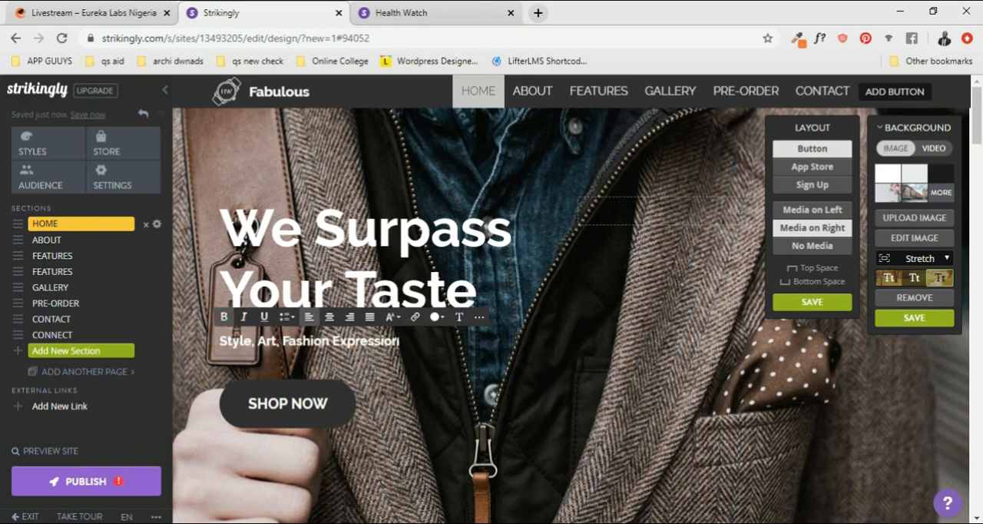
pyautogui.moveTo(401, 343); pyautogui.dragTo(219, 345)
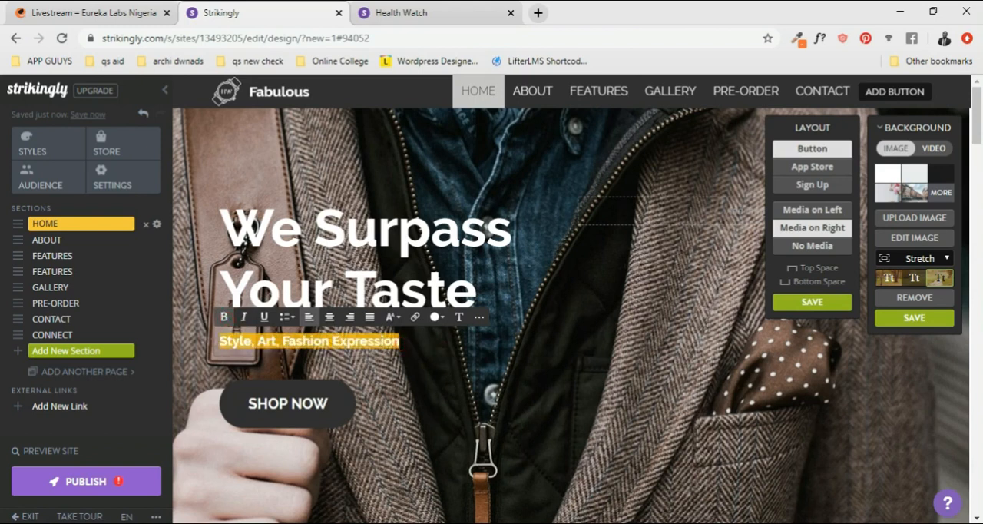
pyautogui.click(223, 320)
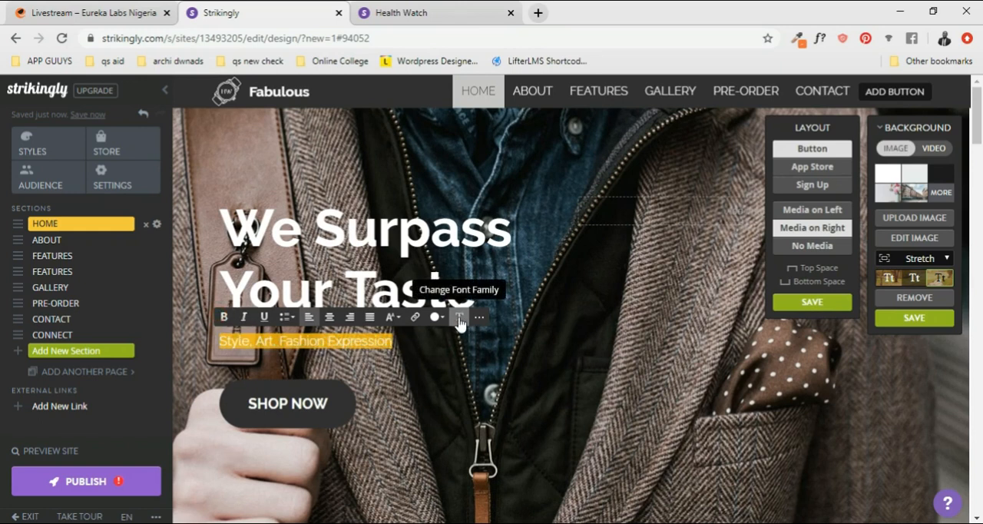
# - Set the text size of the Home section's subtitle to Larger
pyautogui.click(391, 317)
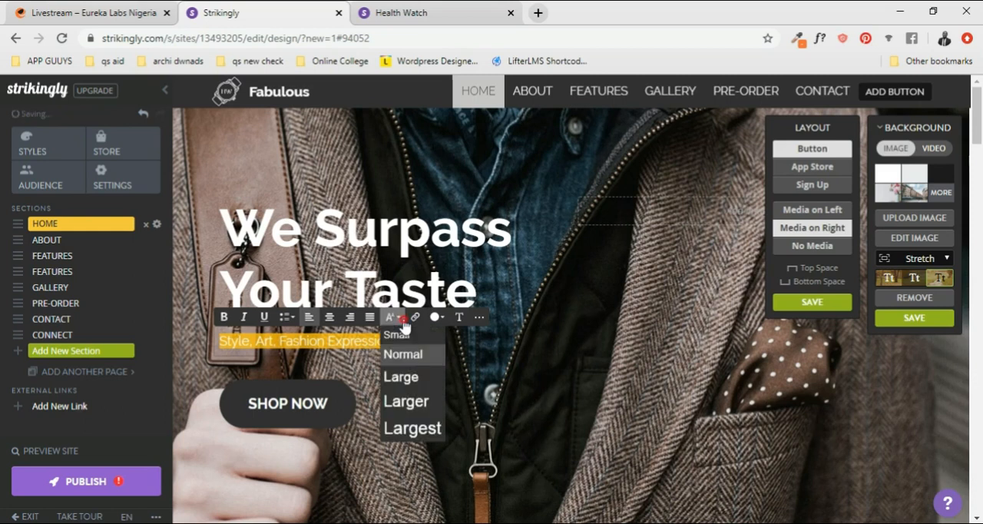
pyautogui.click(407, 401)
pyautogui.click(540, 350)
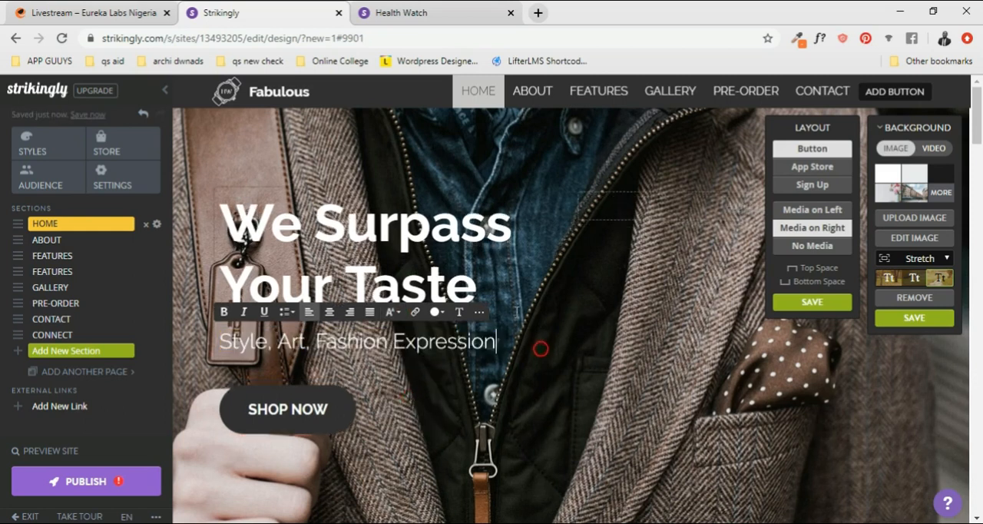
# - View the site's font settings and check the extra formatting and text size options for the Home section's subtitle
pyautogui.click(462, 317)
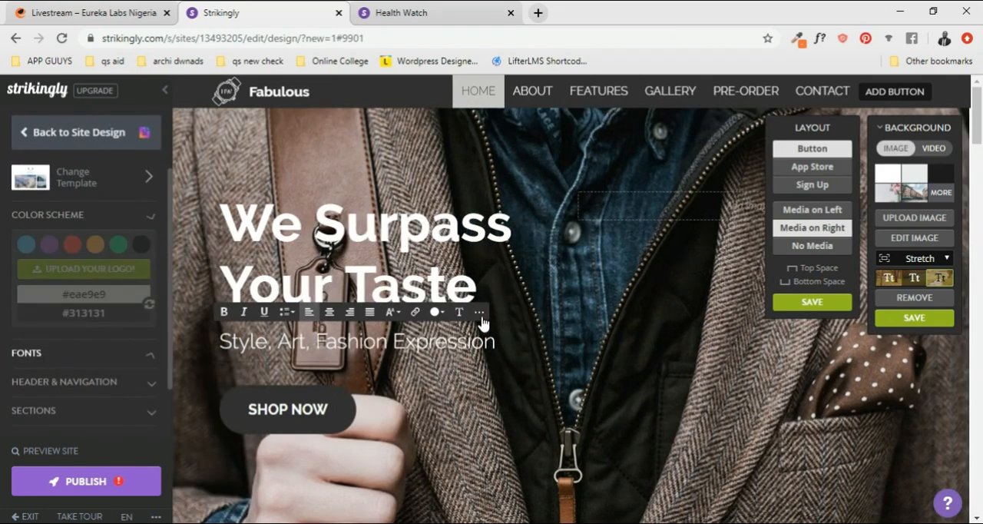
pyautogui.click(480, 314)
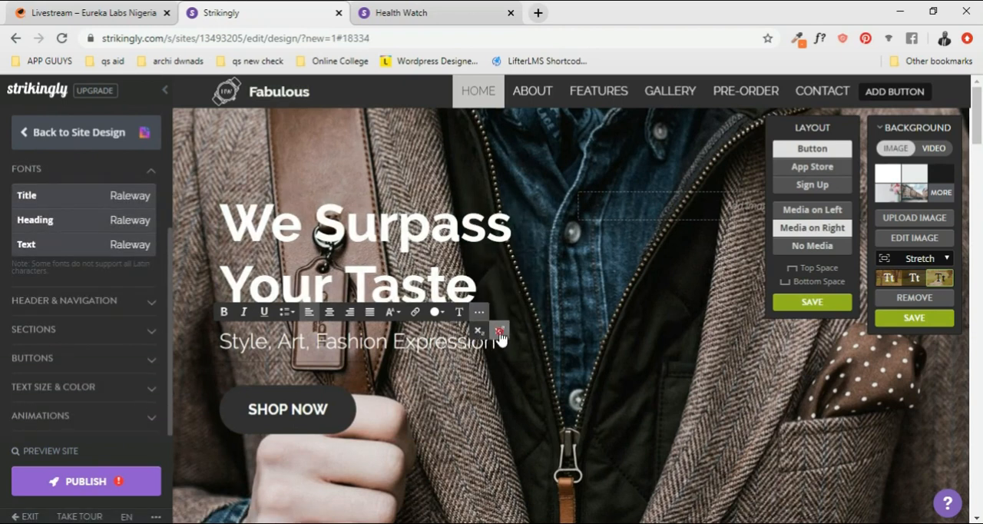
pyautogui.click(502, 331)
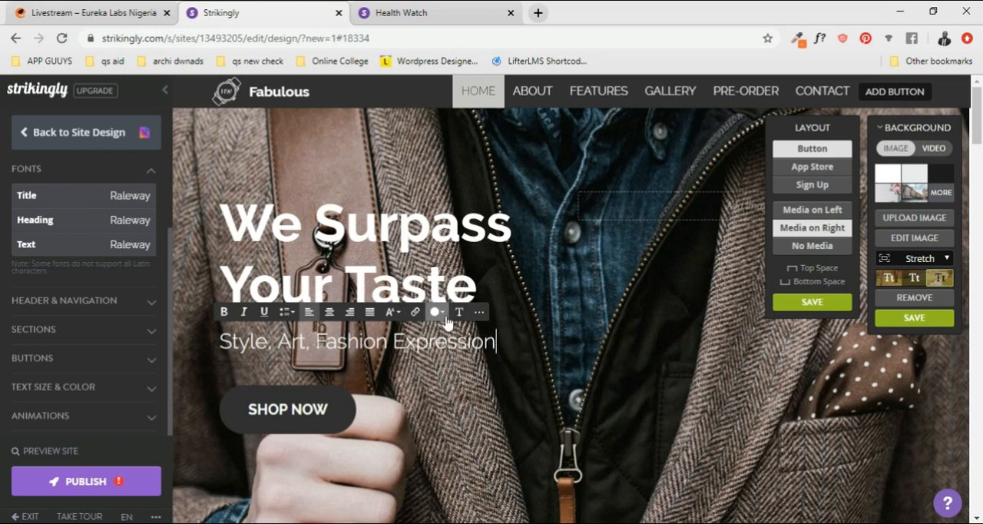
pyautogui.click(393, 313)
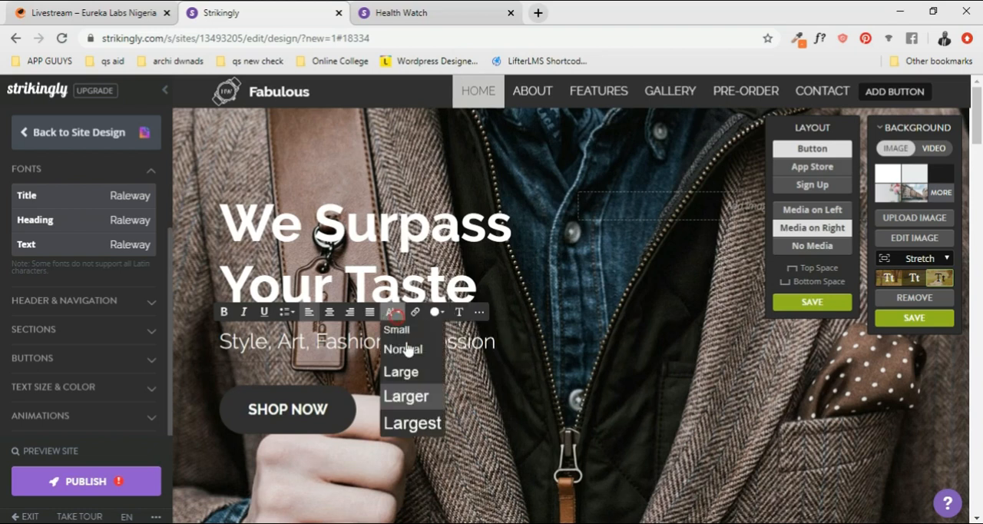
pyautogui.click(505, 342)
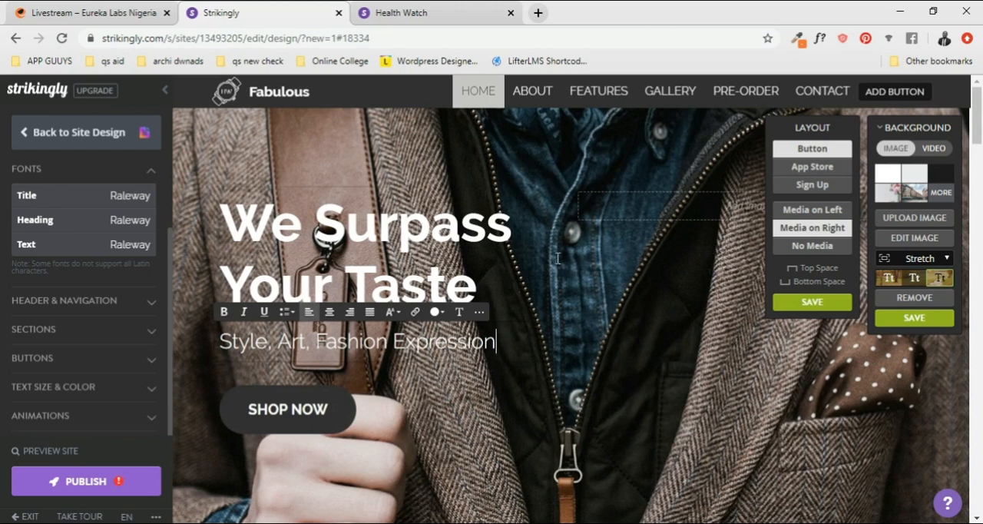
pyautogui.click(529, 388)
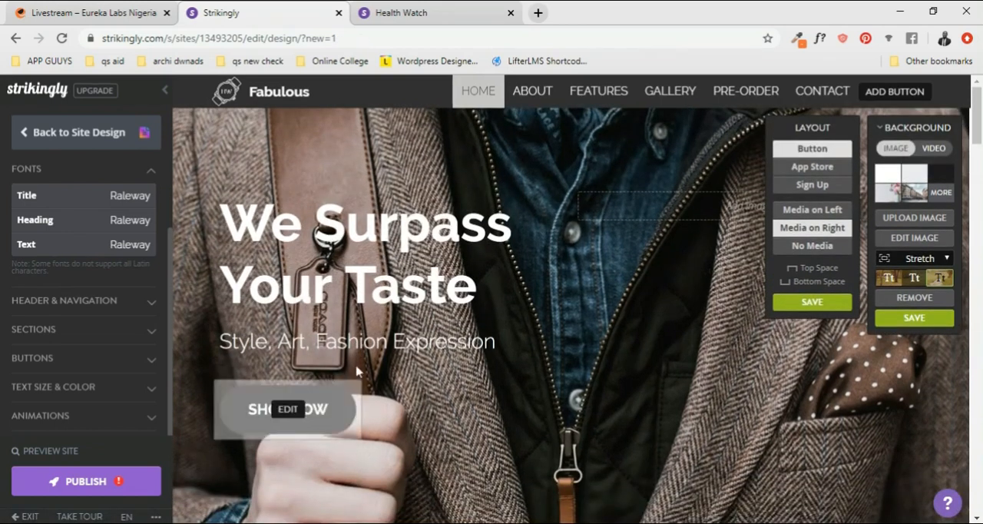
pyautogui.scroll(-2, 556, 239)
pyautogui.scroll(2, 555, 239)
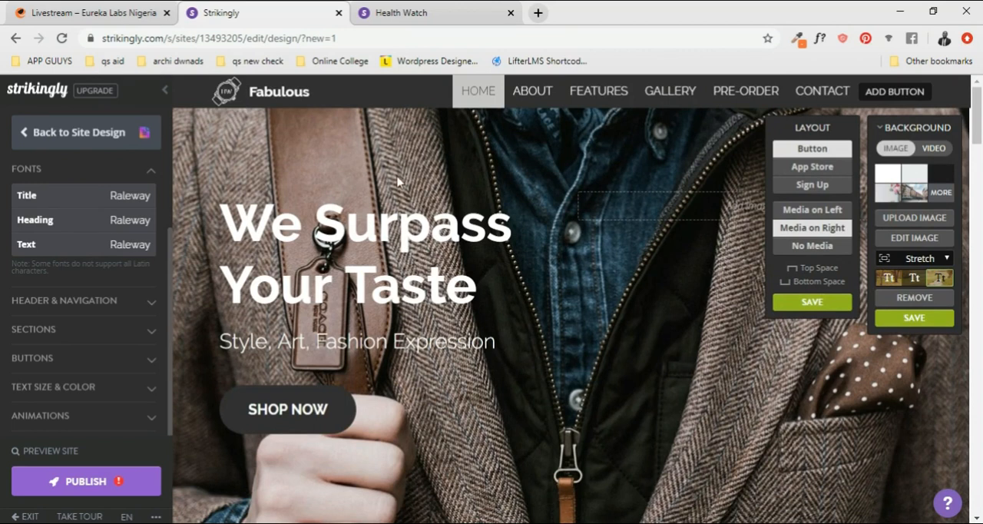
pyautogui.scroll(-2, 707, 324)
pyautogui.scroll(2, 676, 323)
pyautogui.click(659, 285)
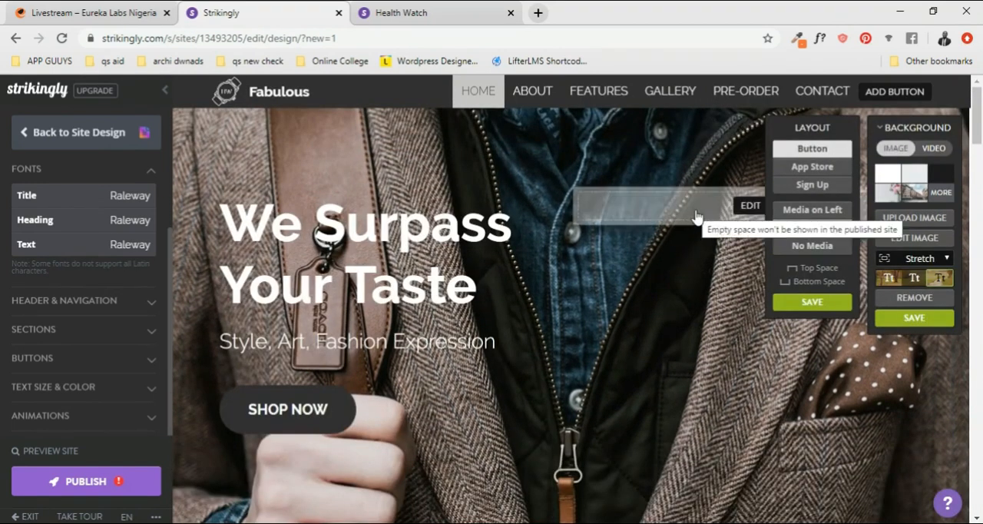
pyautogui.click(895, 196)
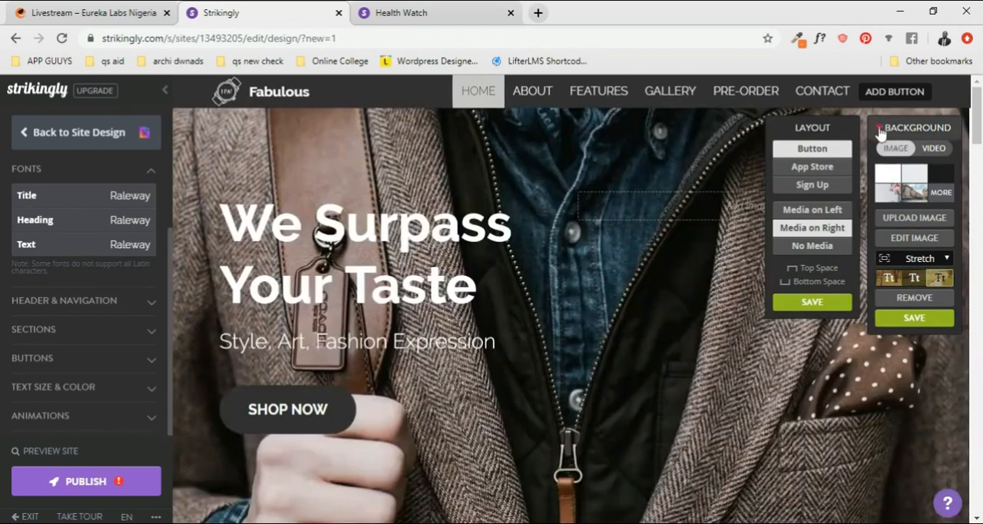
pyautogui.click(881, 130)
pyautogui.click(880, 130)
# - Try the Light Text + Overlay style on the Home section's background and view the available image fit options
pyautogui.click(906, 279)
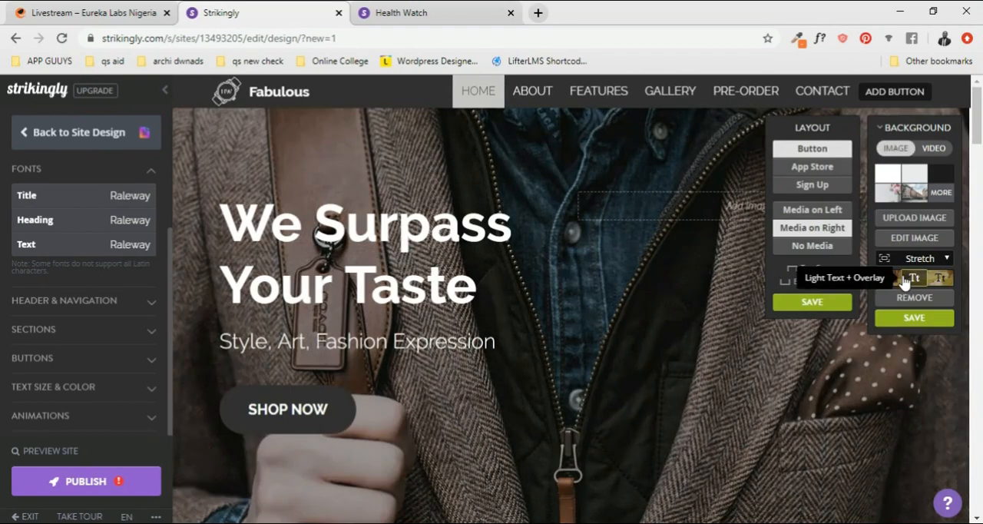
pyautogui.click(891, 280)
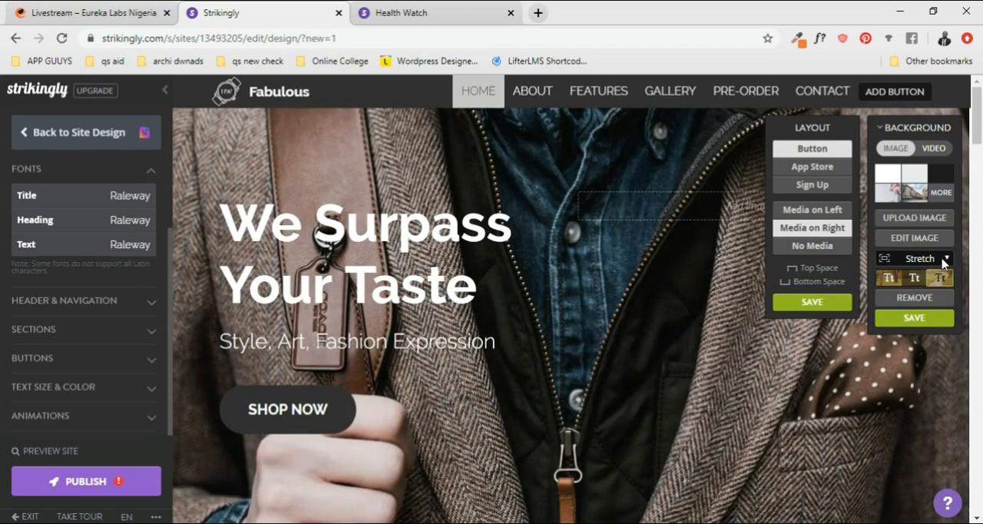
pyautogui.click(945, 259)
pyautogui.click(918, 259)
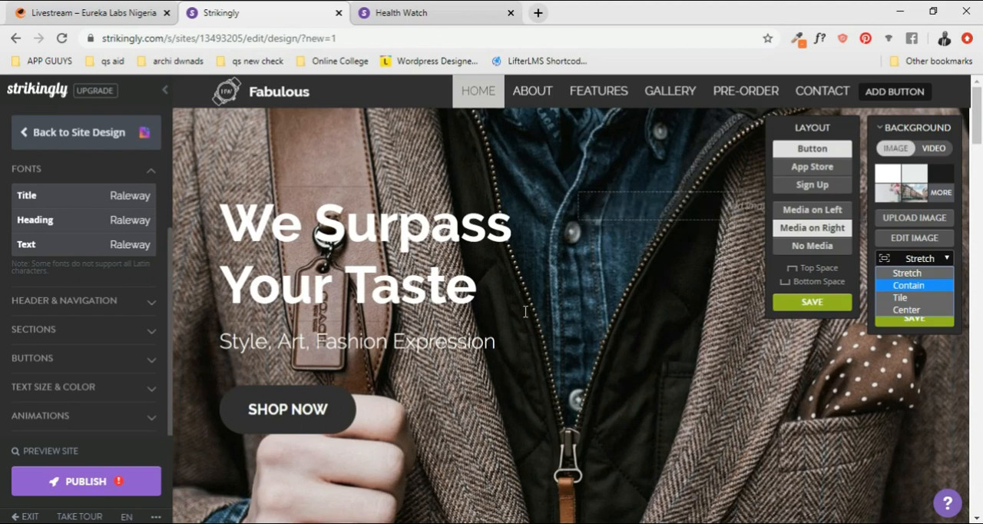
pyautogui.click(955, 156)
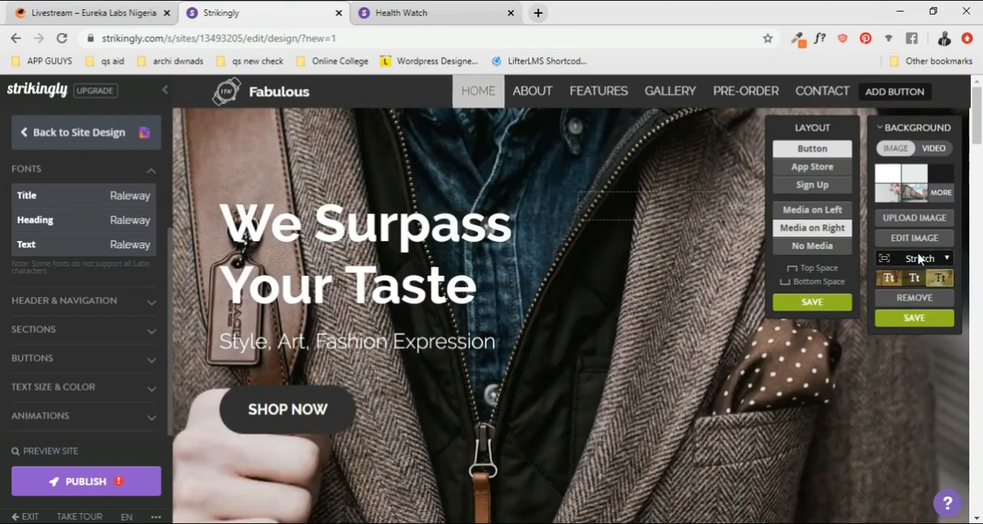
# - Try the Contain and Tile fits for the Home section's background image and set the fit to Center
pyautogui.click(919, 261)
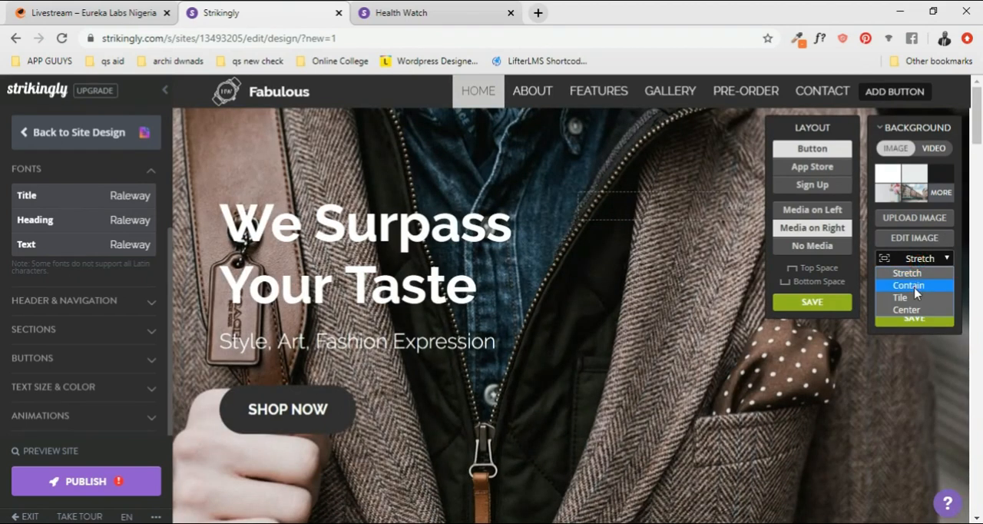
pyautogui.click(914, 287)
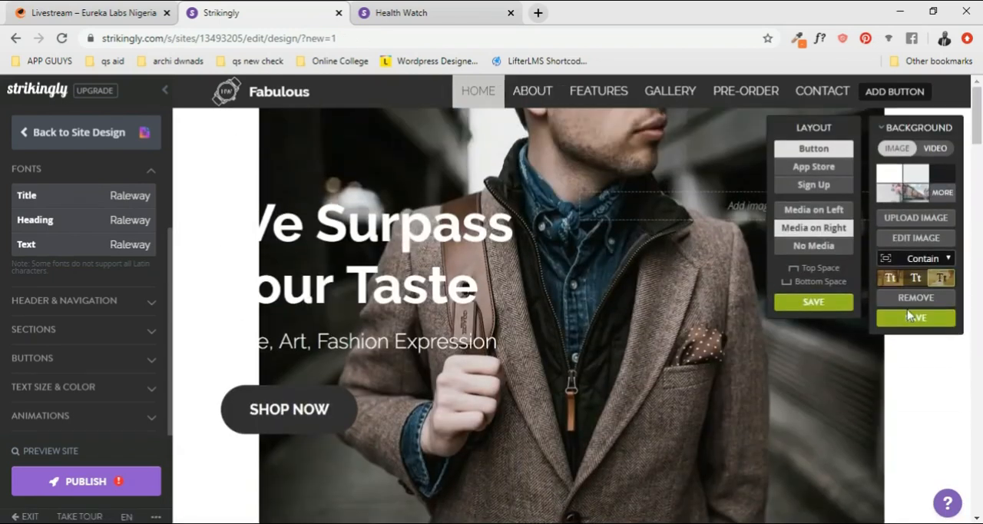
pyautogui.click(926, 261)
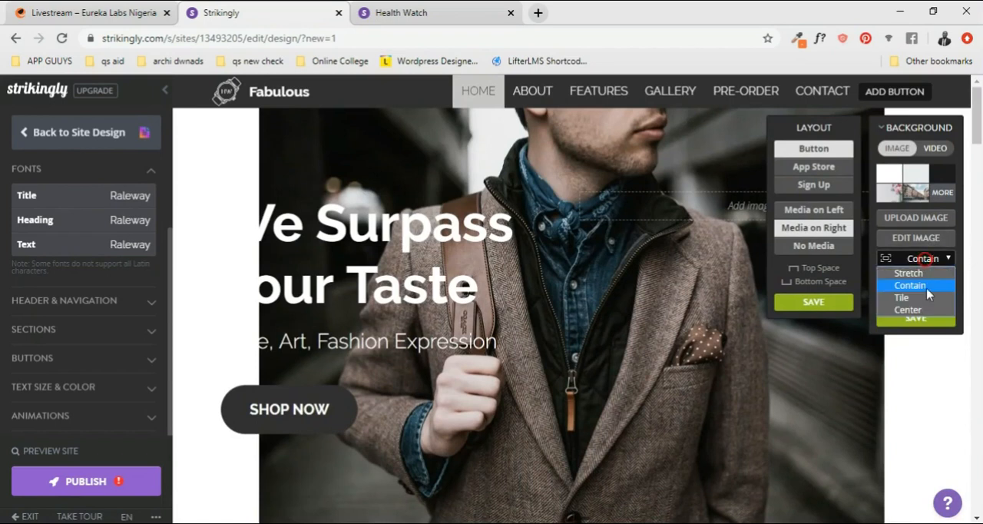
pyautogui.click(919, 299)
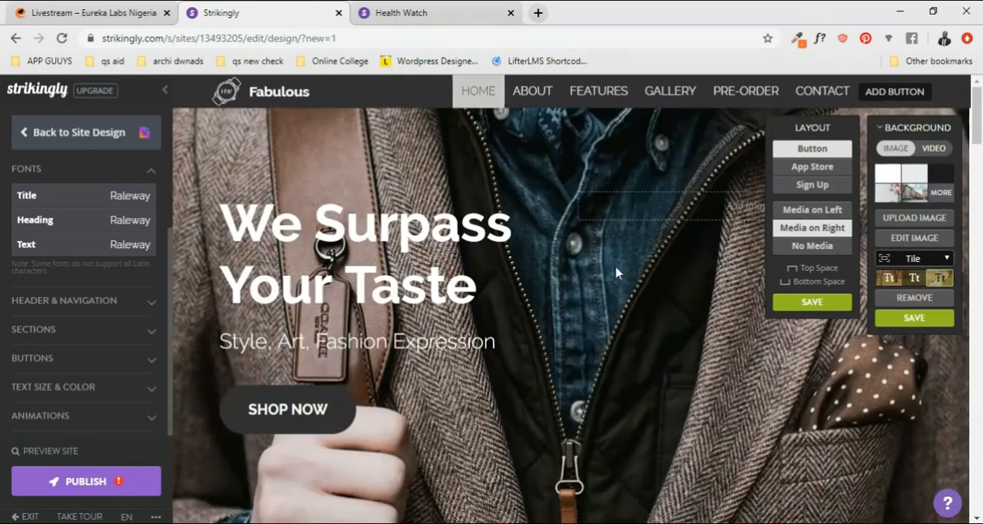
pyautogui.click(909, 259)
pyautogui.click(906, 310)
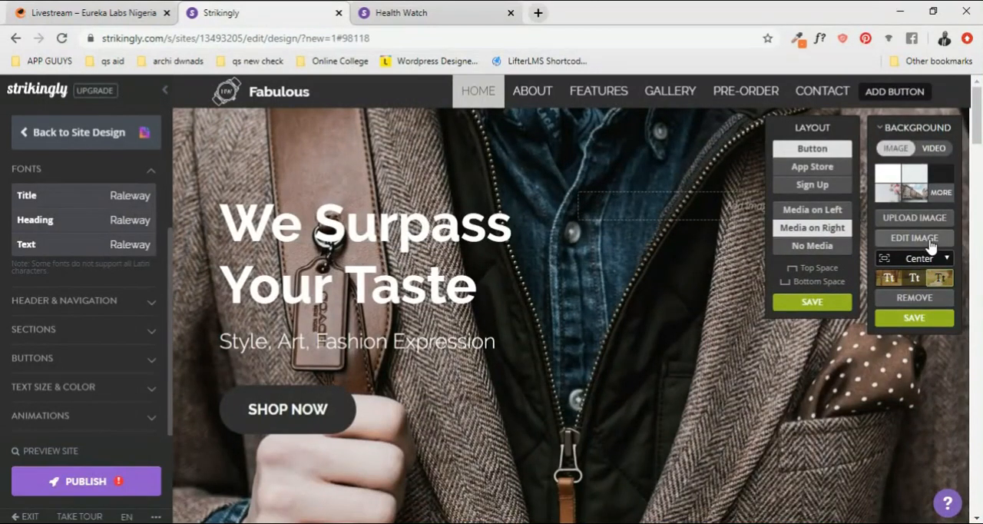
# - Apply the Light Text + Overlay style to the Home section's background image
pyautogui.scroll(-1, 912, 281)
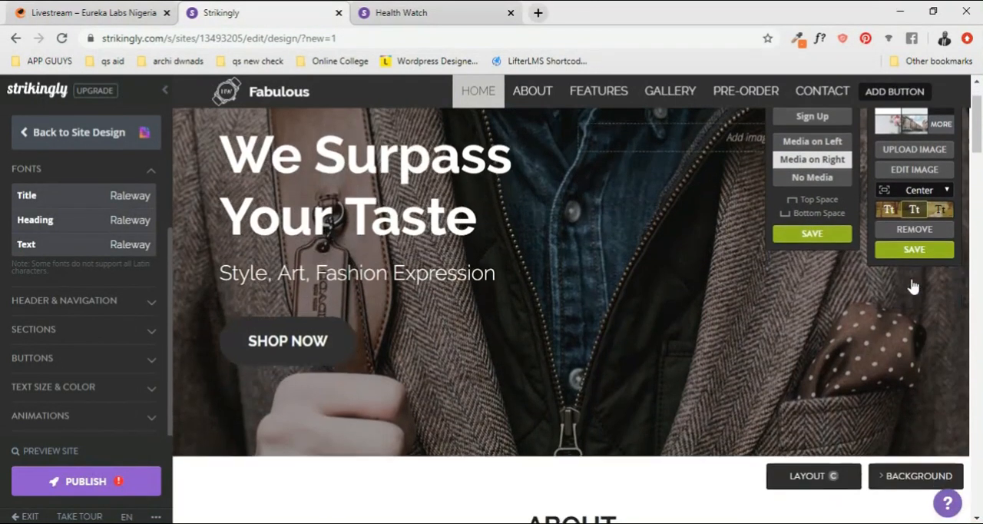
pyautogui.scroll(1, 912, 230)
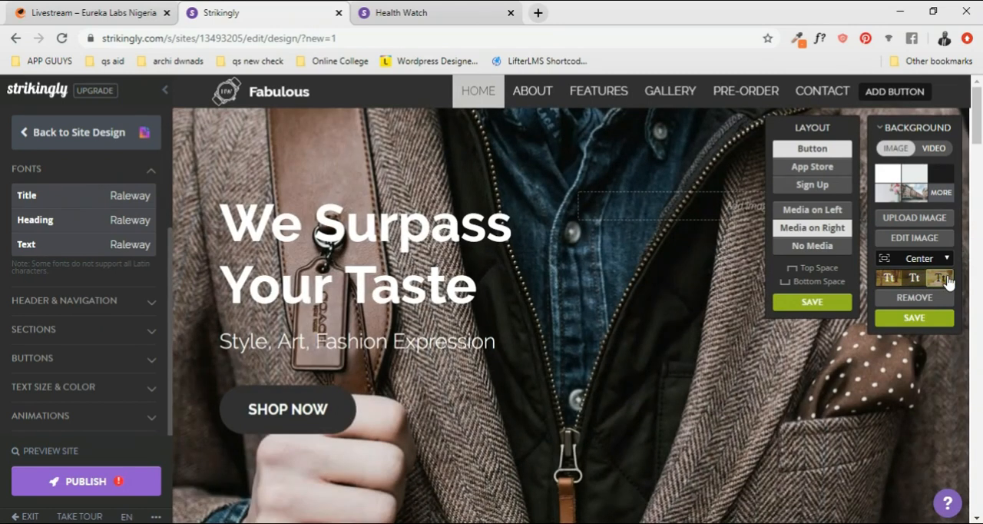
pyautogui.click(918, 280)
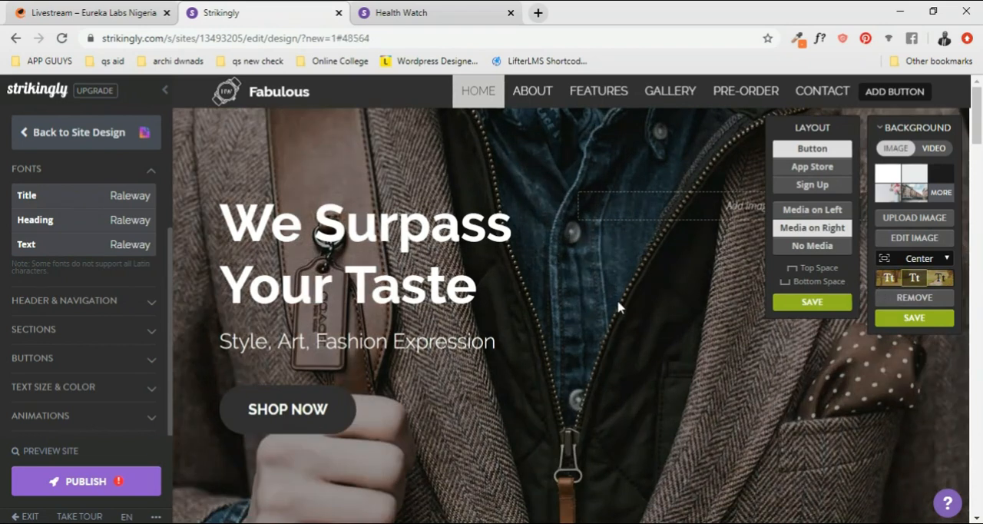
# - Try the Home section with and without its top space
pyautogui.click(795, 269)
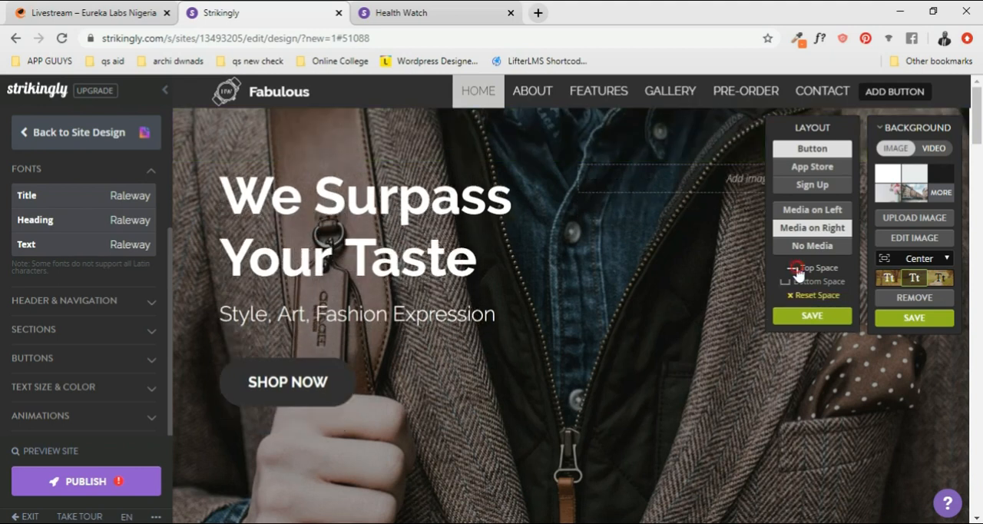
pyautogui.click(796, 269)
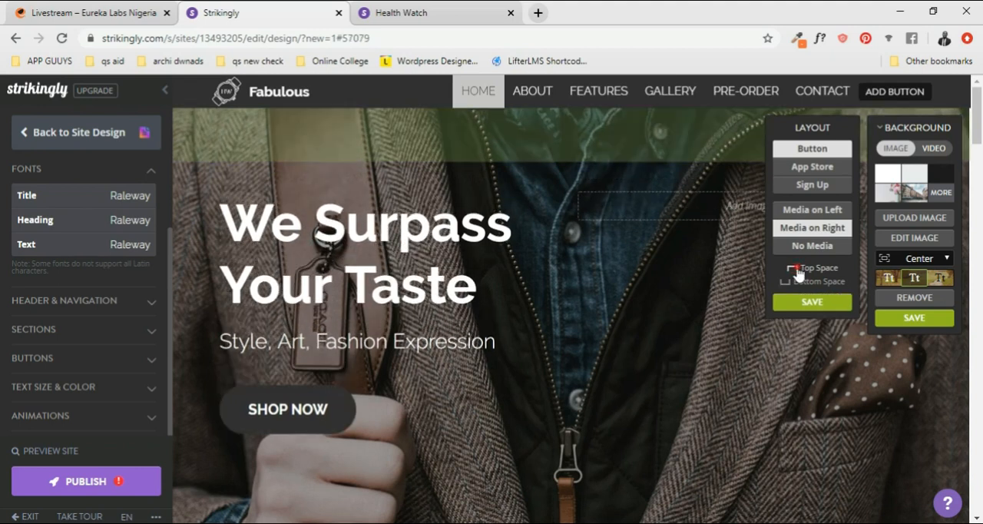
pyautogui.click(796, 269)
pyautogui.click(795, 269)
pyautogui.click(796, 270)
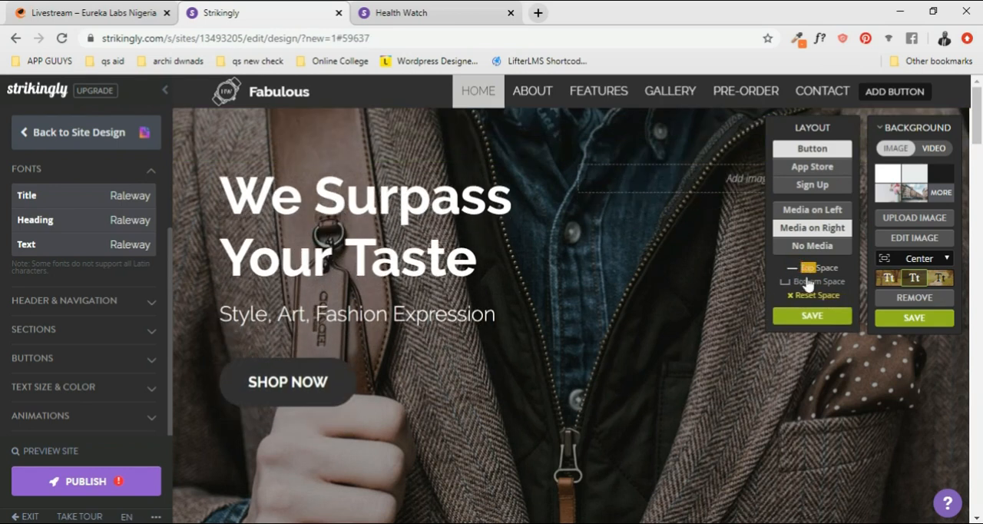
# - Restore the Home section's full top space and reduce its bottom space by one level
pyautogui.click(808, 283)
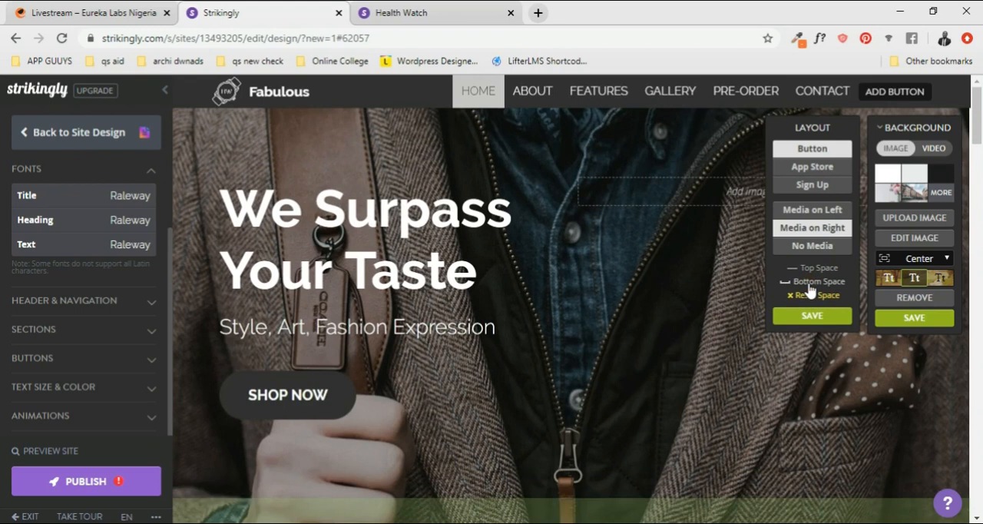
pyautogui.click(809, 284)
pyautogui.click(811, 270)
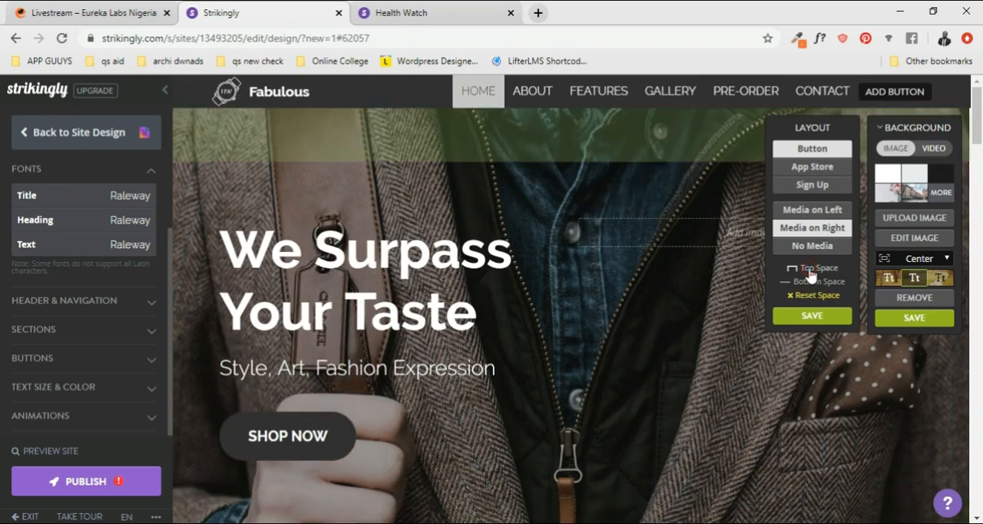
pyautogui.click(811, 271)
pyautogui.click(812, 282)
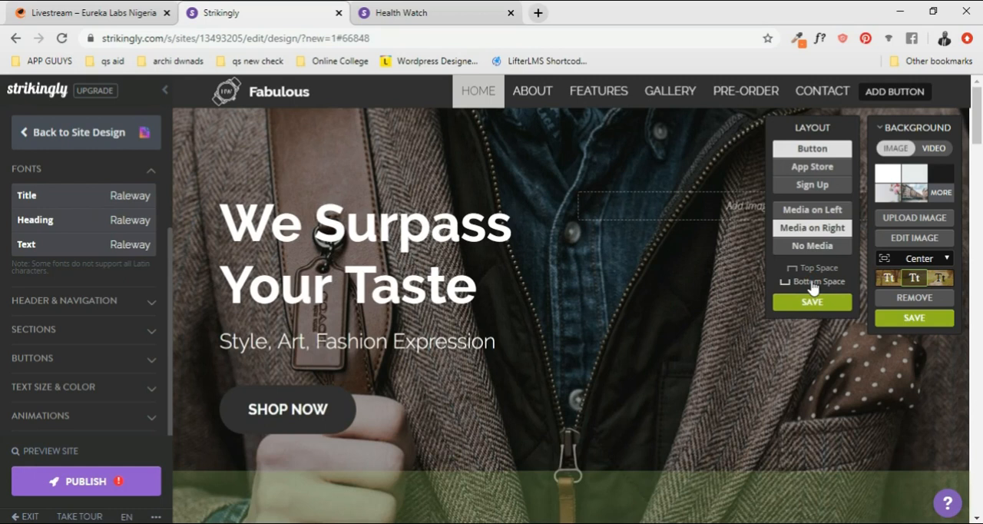
pyautogui.click(812, 283)
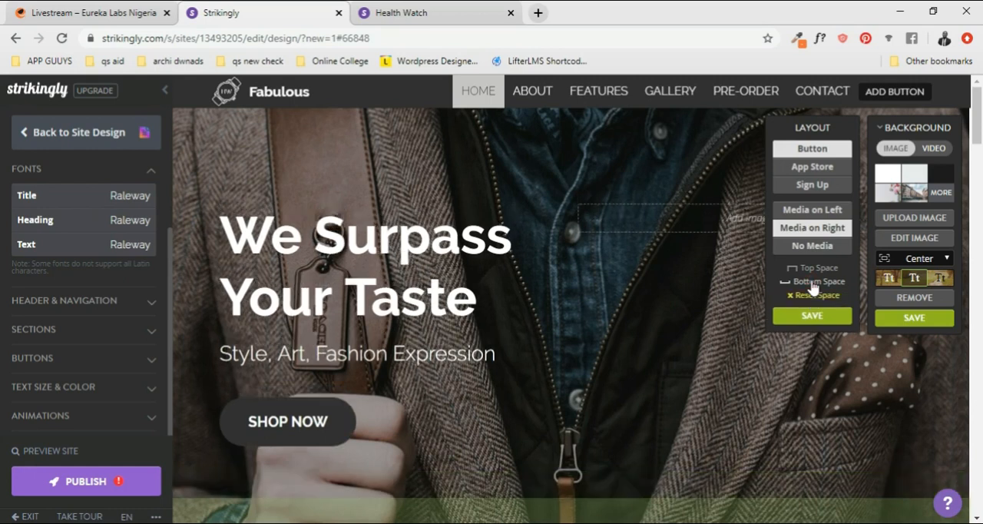
pyautogui.scroll(-1, 795, 434)
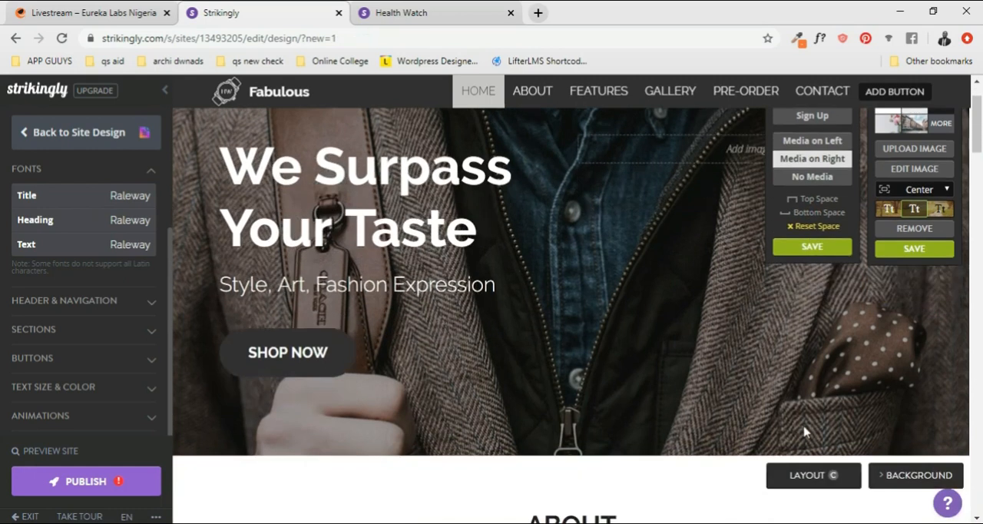
# - Reset the Home section's spacing, remove its bottom space entirely and save the layout
pyautogui.scroll(1, 799, 384)
pyautogui.click(819, 318)
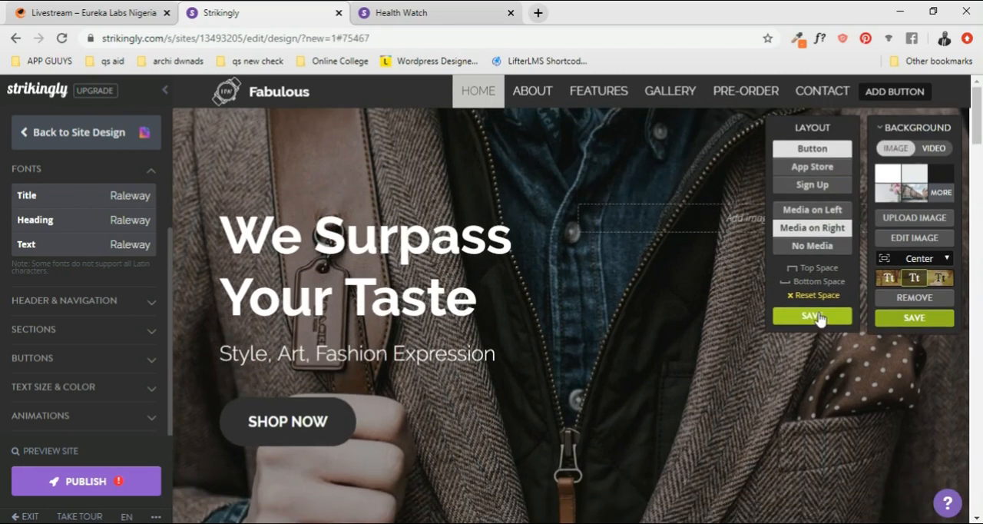
pyautogui.click(814, 295)
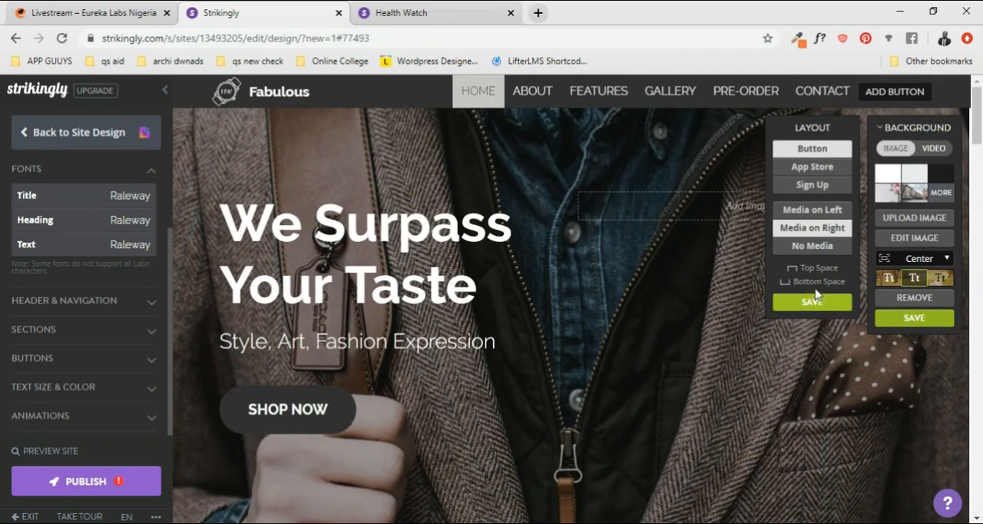
pyautogui.click(817, 284)
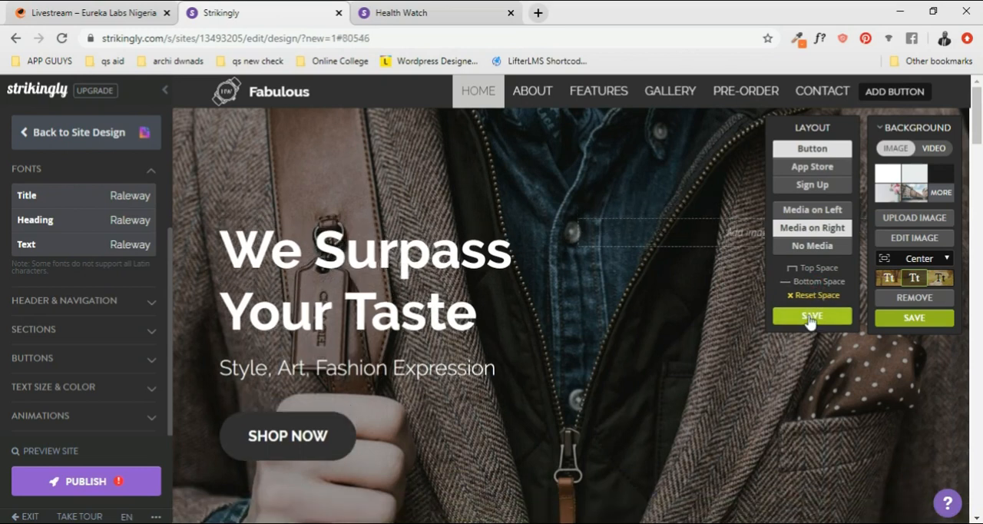
pyautogui.click(811, 316)
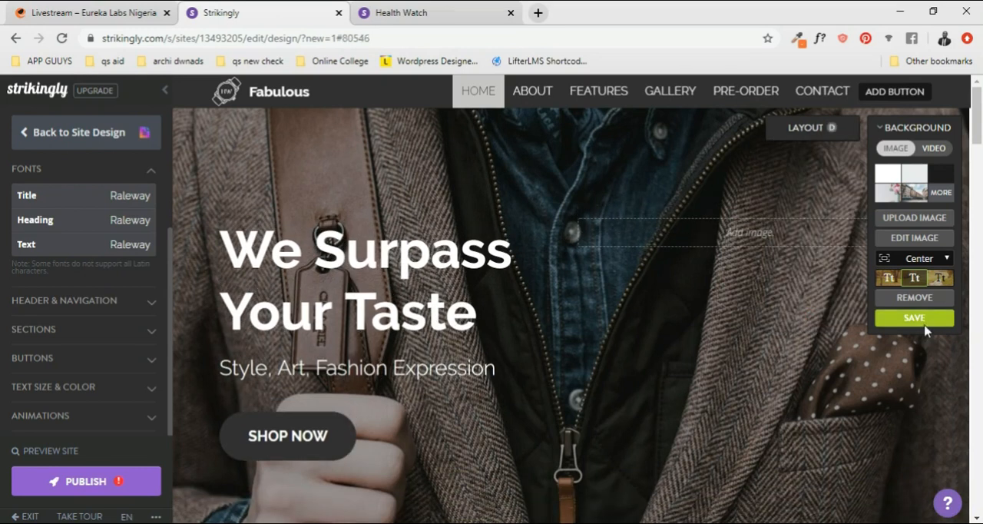
# - Save the Home section's background settings with the Center fit and check the section
pyautogui.click(922, 321)
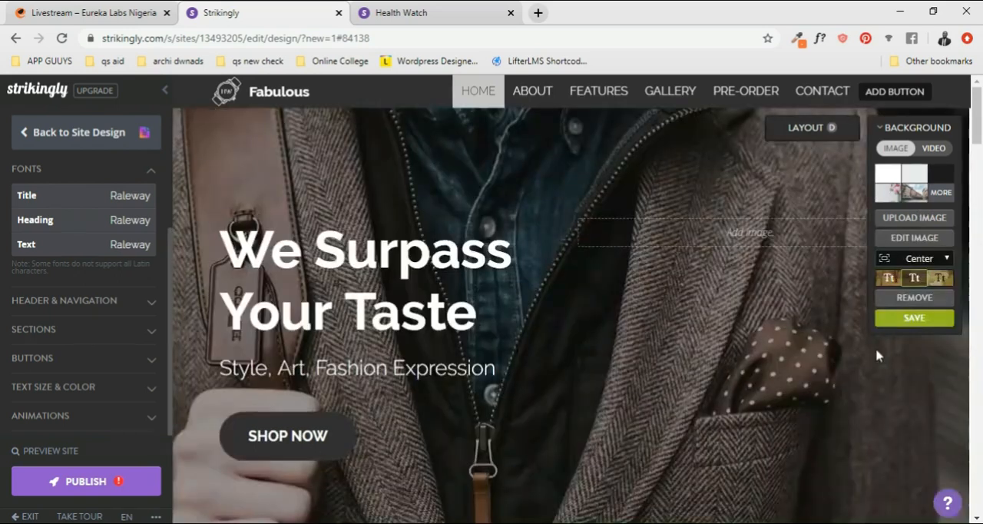
pyautogui.click(910, 322)
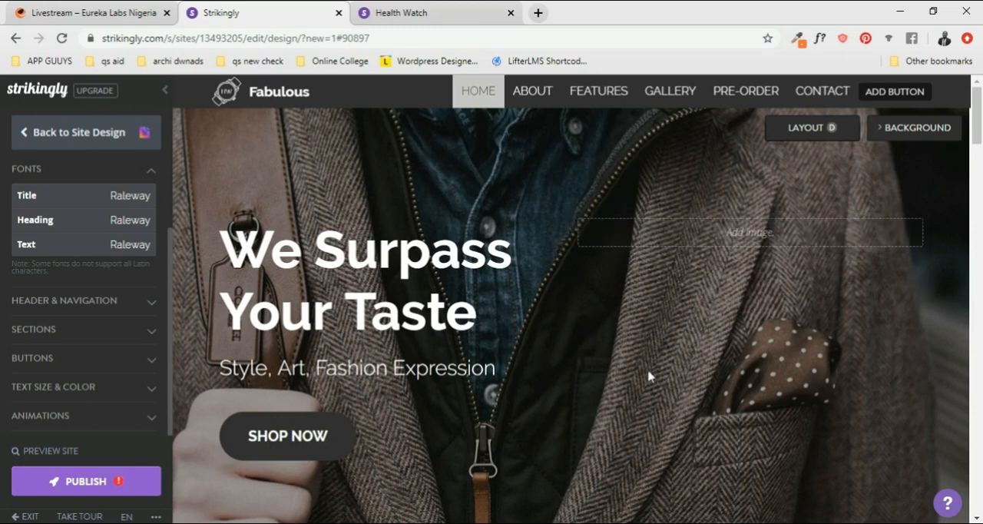
pyautogui.scroll(-3, 652, 295)
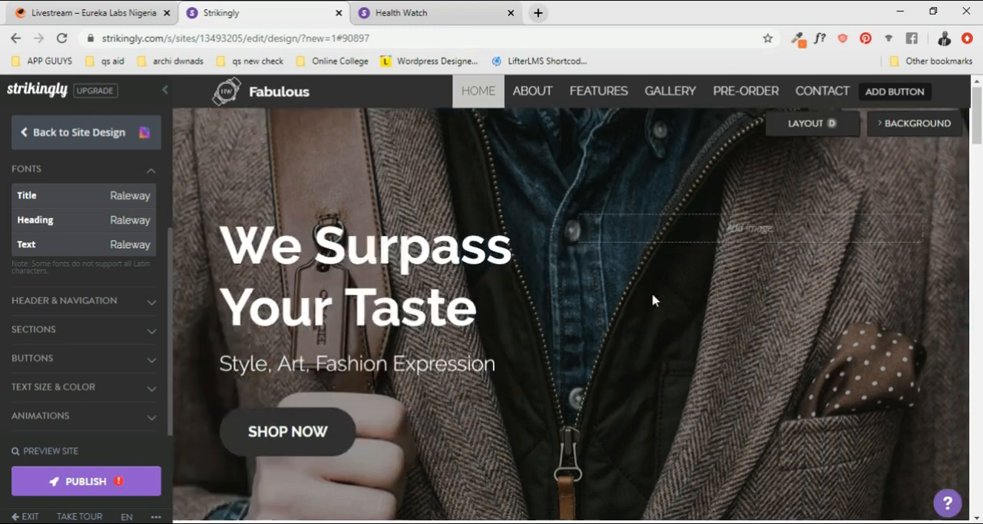
pyautogui.scroll(3, 652, 295)
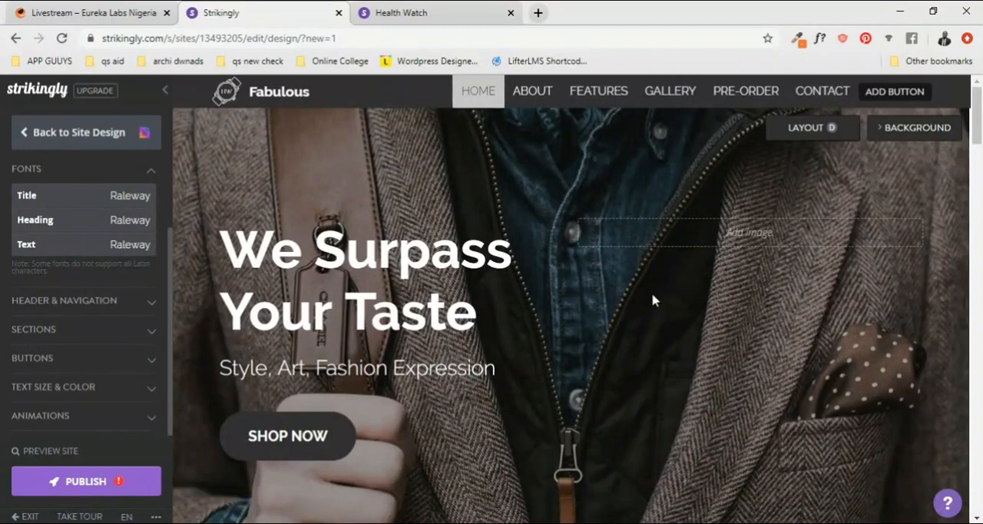
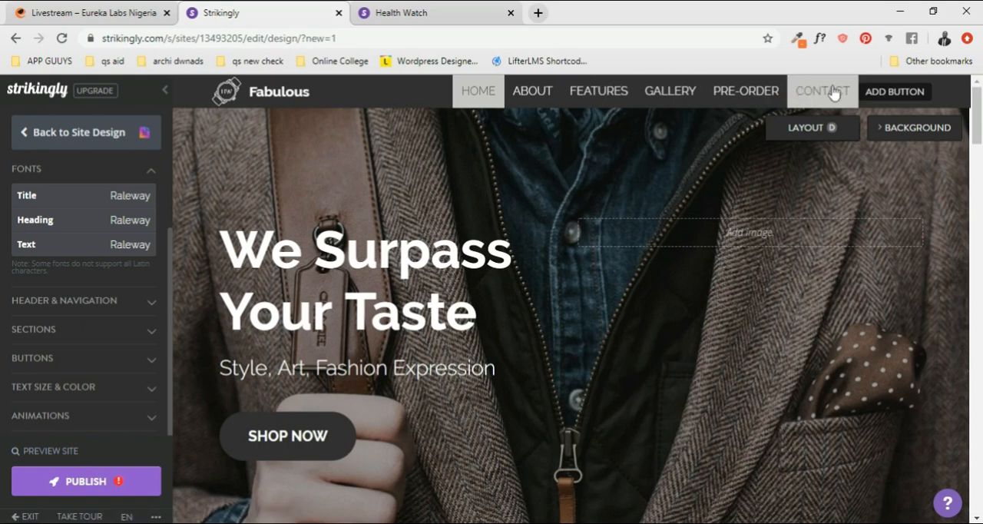
# - Add a navigation bar button labelled "SHOP NOW", link it to section #5 and save it
pyautogui.click(897, 93)
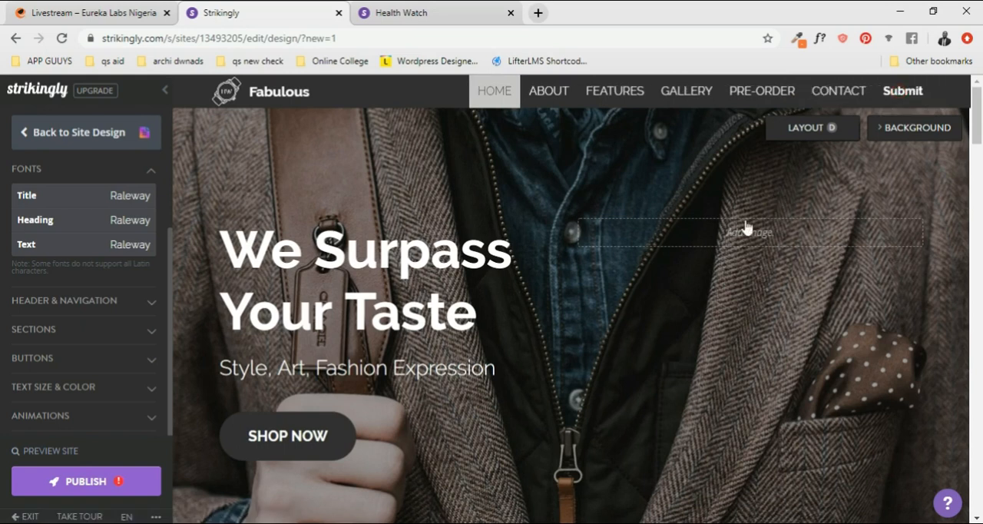
pyautogui.click(902, 92)
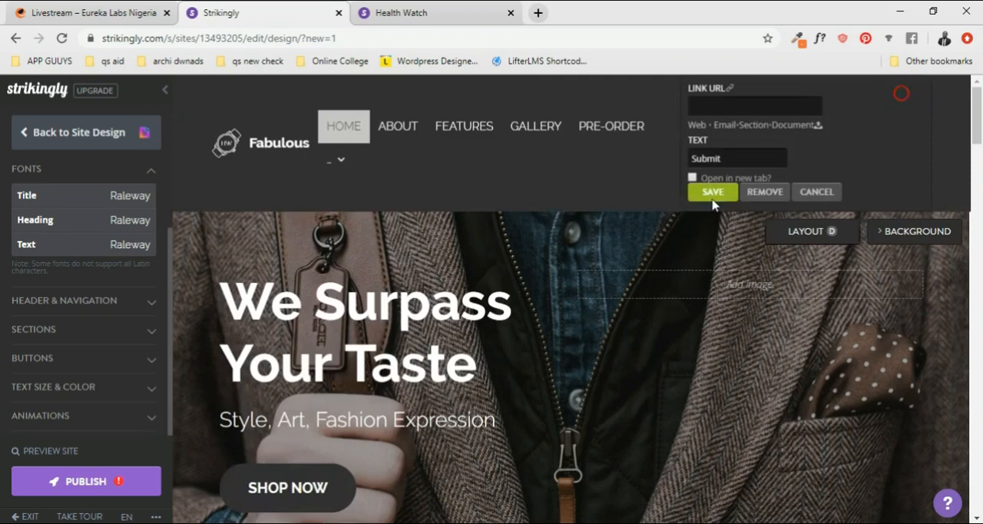
pyautogui.moveTo(740, 161); pyautogui.dragTo(685, 161)
pyautogui.write('Sh')
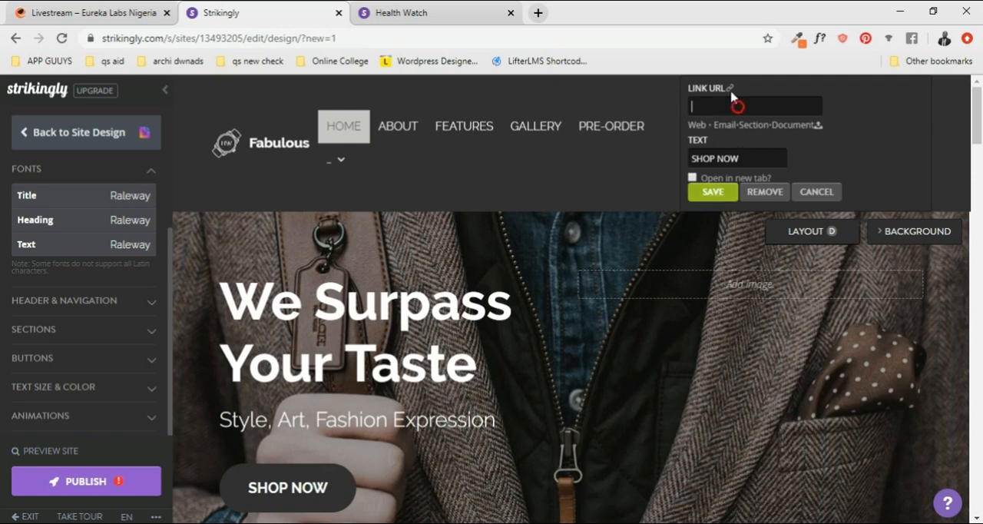
pyautogui.click(751, 126)
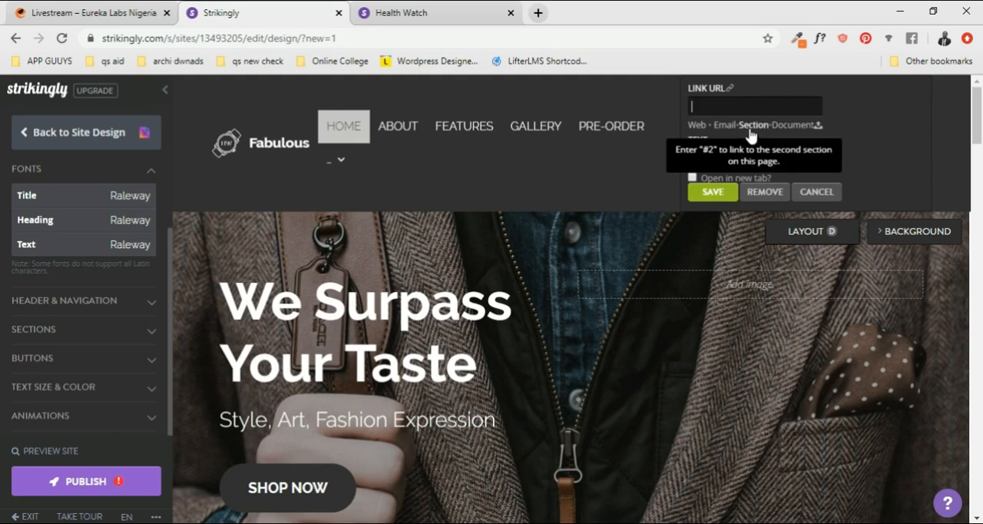
pyautogui.write('#2')
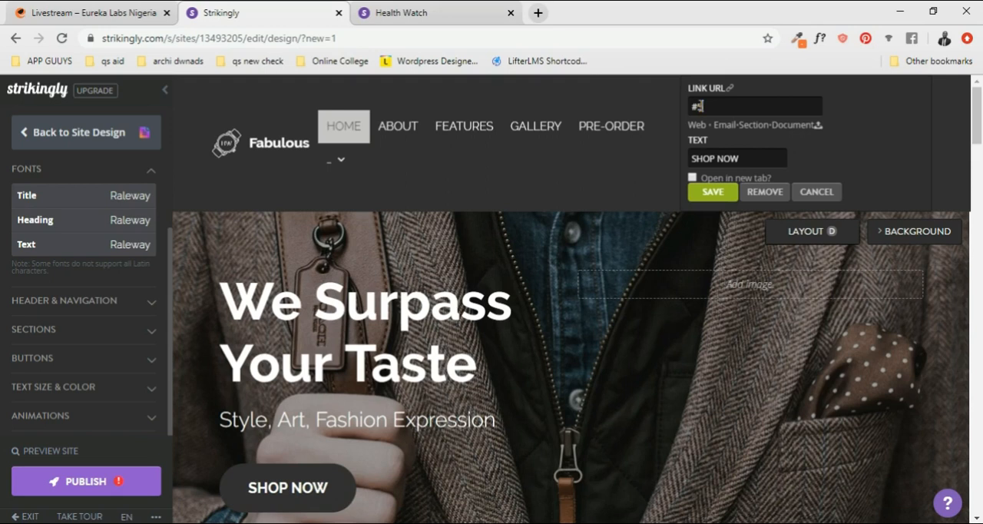
pyautogui.click(719, 193)
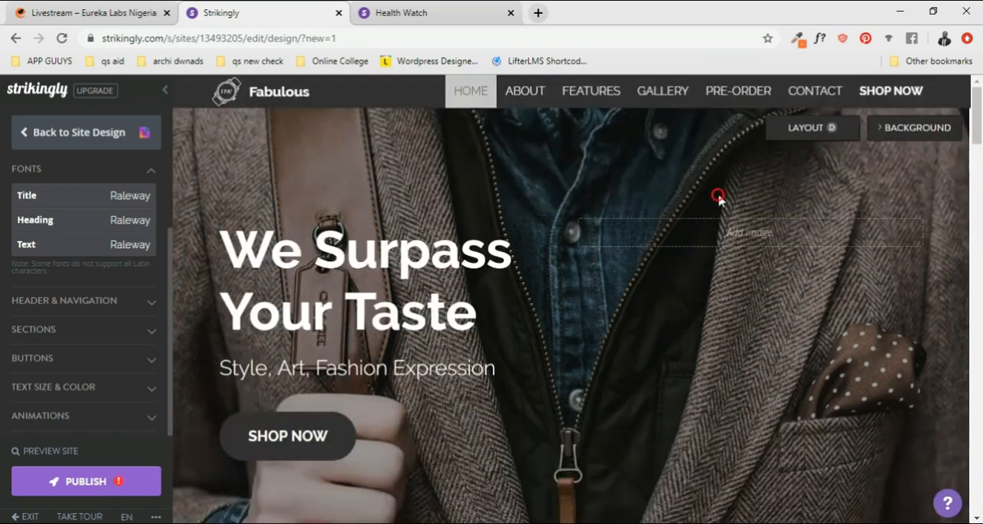
# - Check the link and text settings of the navigation bar's SHOP NOW button and save them as they are
pyautogui.moveTo(896, 103)
pyautogui.click(902, 98)
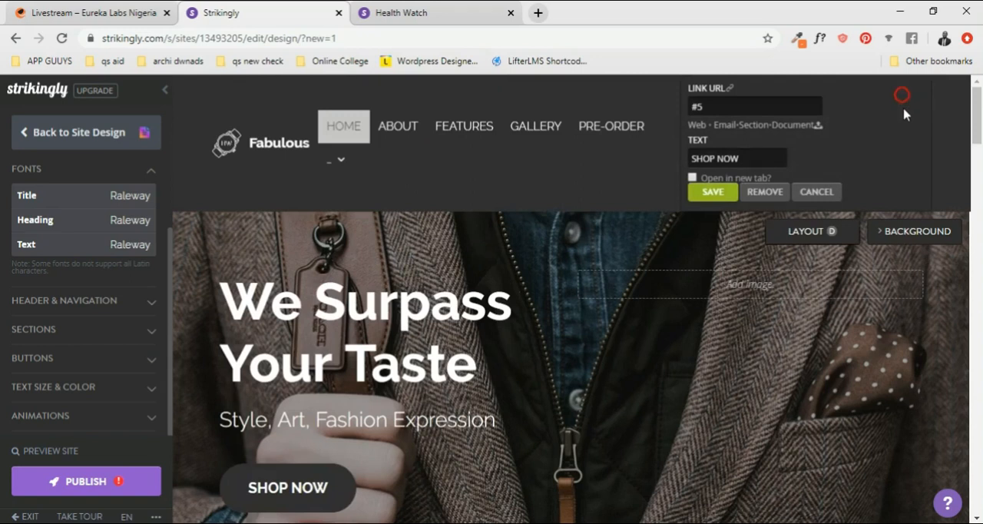
pyautogui.click(717, 196)
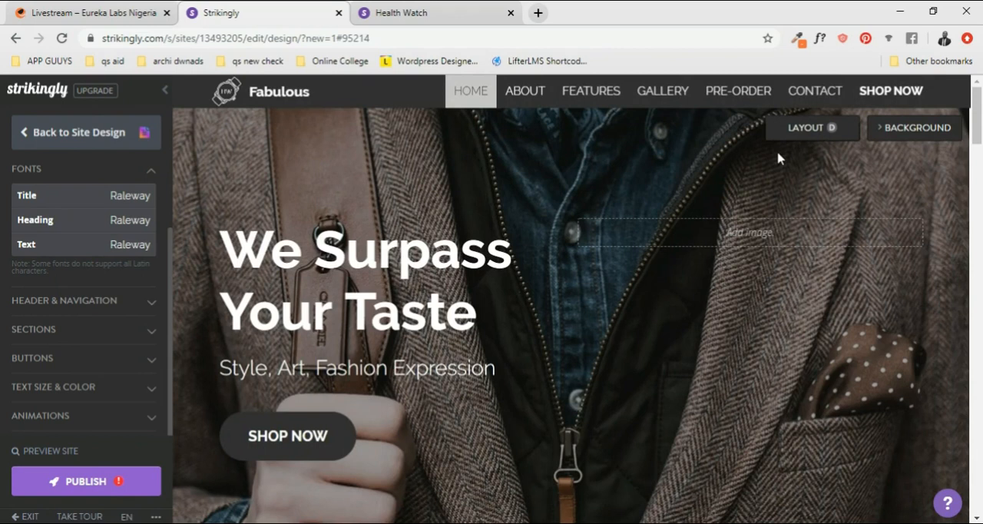
pyautogui.moveTo(878, 101)
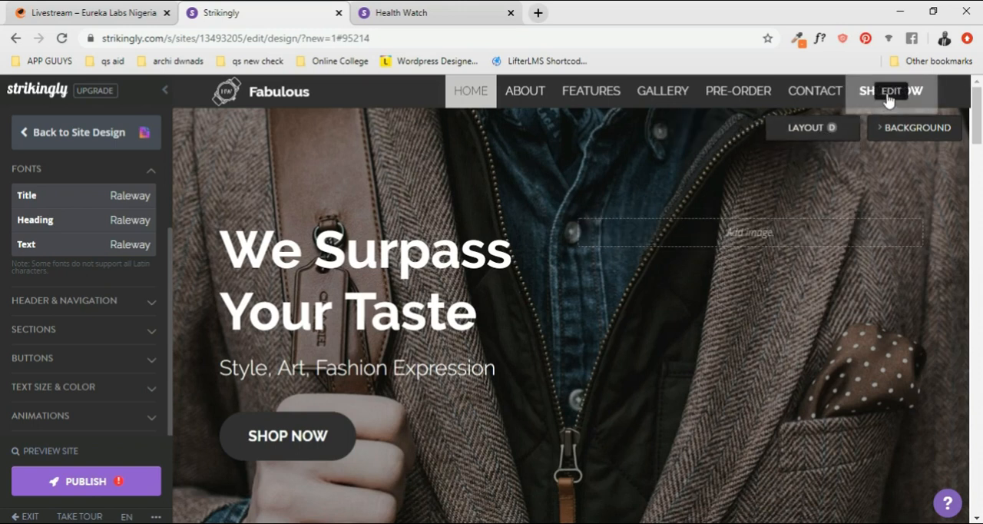
pyautogui.click(889, 92)
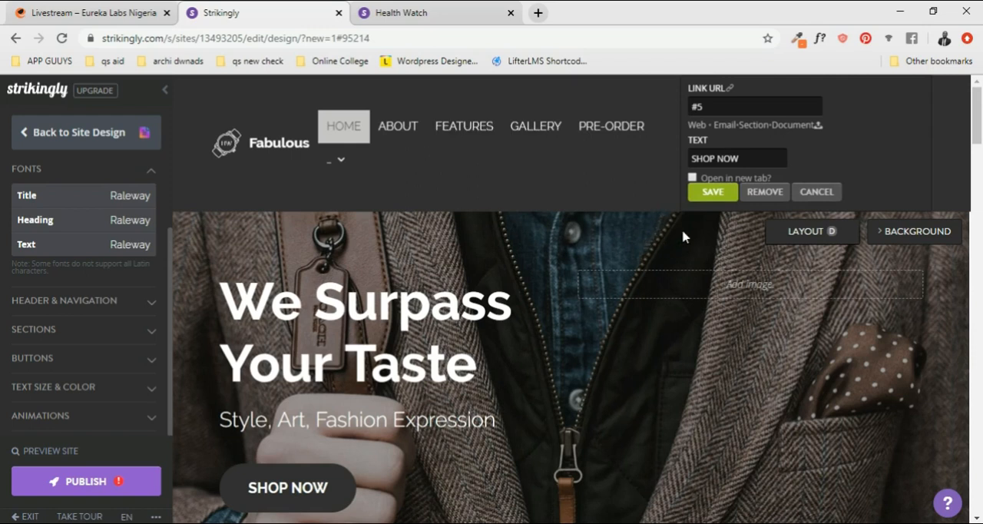
pyautogui.click(720, 196)
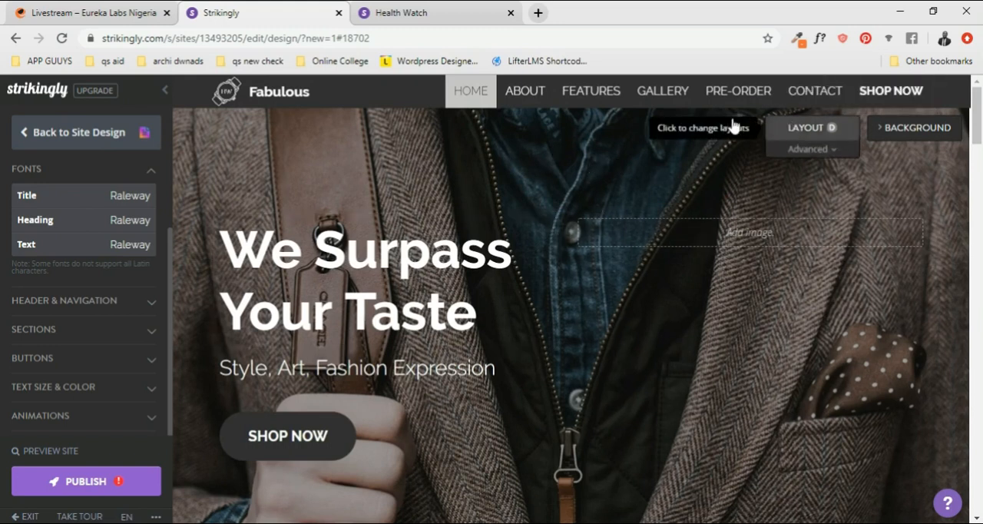
pyautogui.scroll(-1, 559, 355)
pyautogui.scroll(-3, 555, 356)
pyautogui.scroll(3, 555, 353)
pyautogui.scroll(-2, 645, 261)
pyautogui.scroll(2, 652, 266)
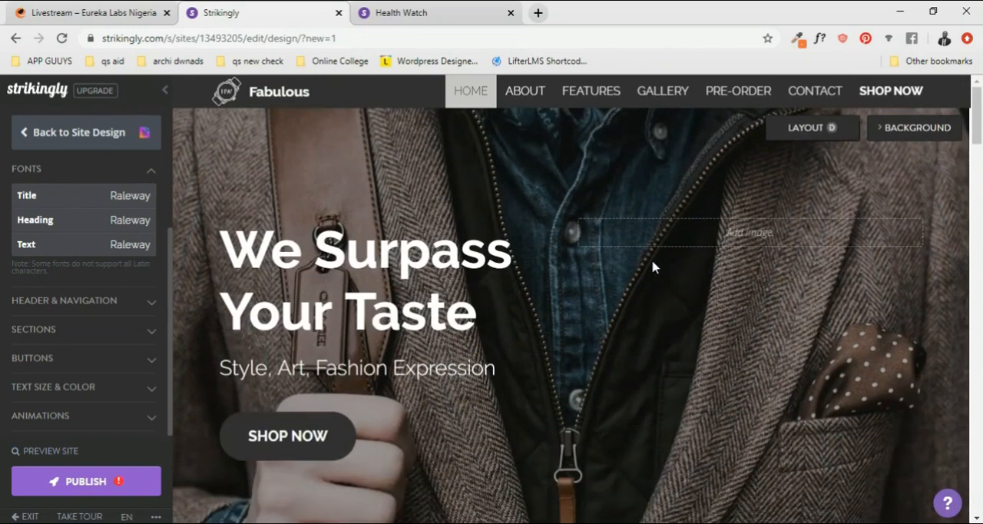
pyautogui.scroll(-2, 652, 265)
pyautogui.scroll(2, 652, 265)
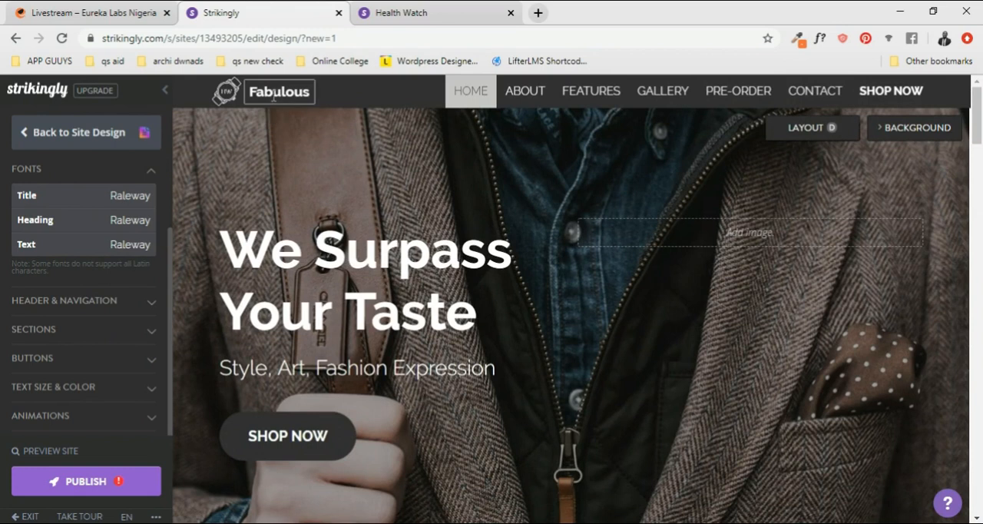
# - Remove the watch logo image beside the Fabulous site title and save the header
pyautogui.moveTo(238, 108)
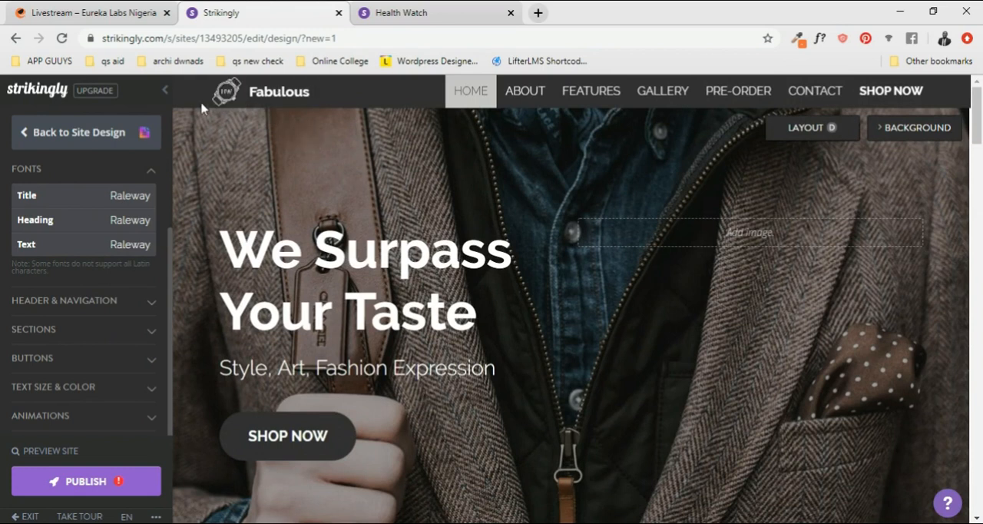
pyautogui.click(225, 93)
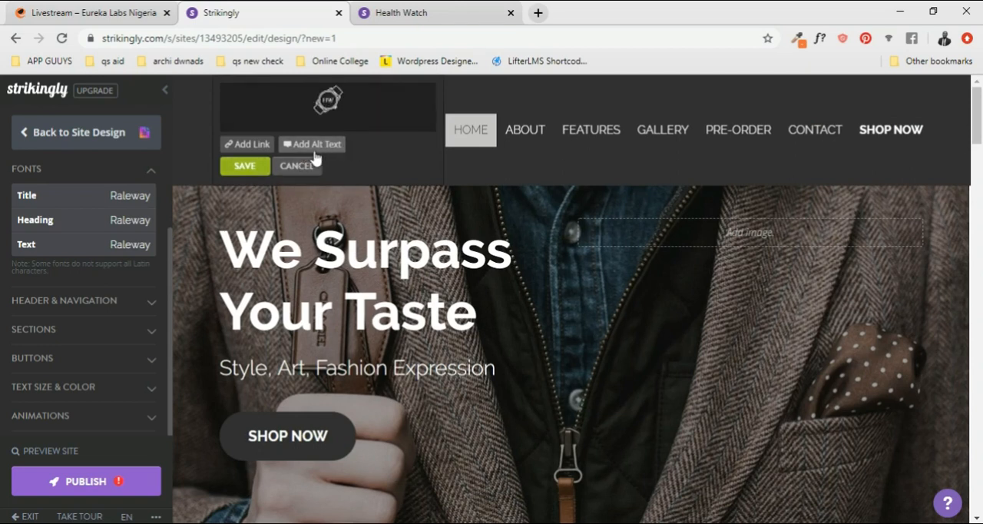
pyautogui.moveTo(328, 114)
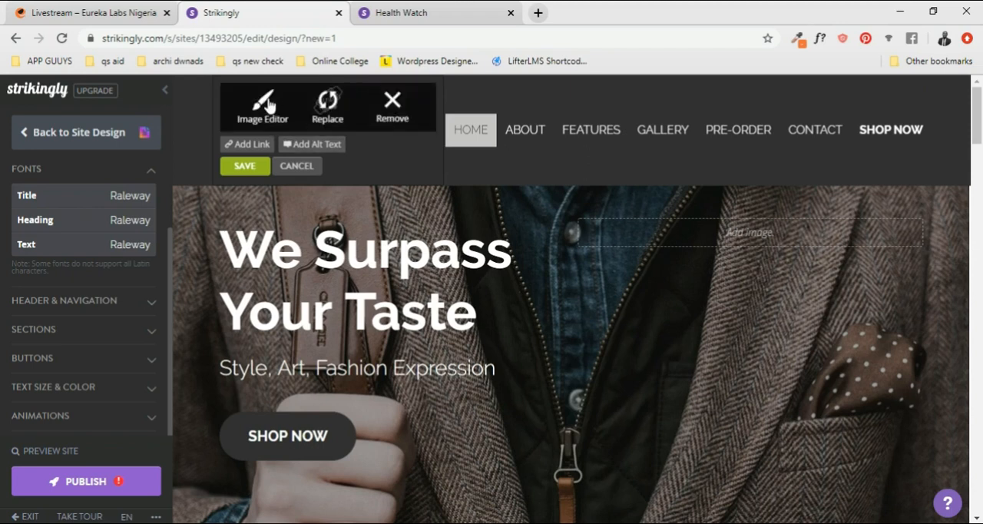
pyautogui.click(285, 104)
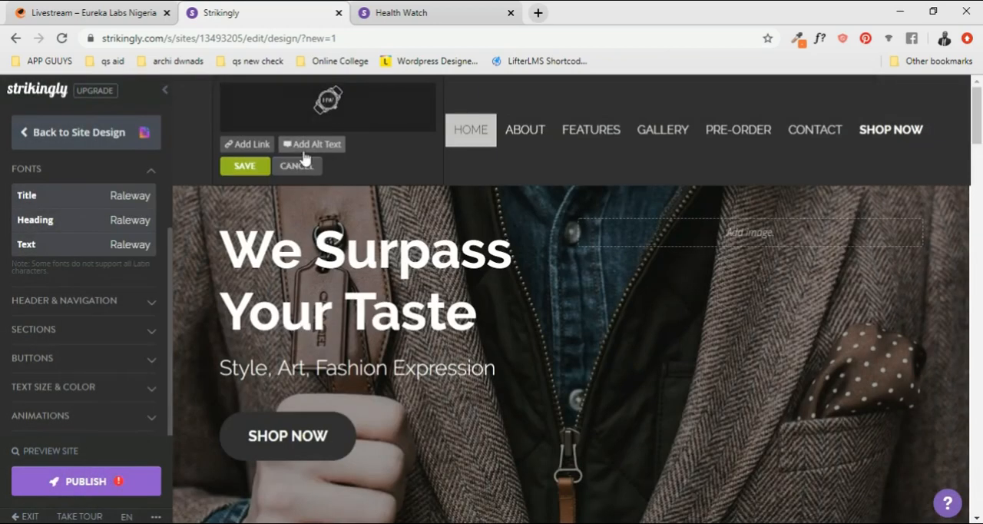
pyautogui.click(313, 156)
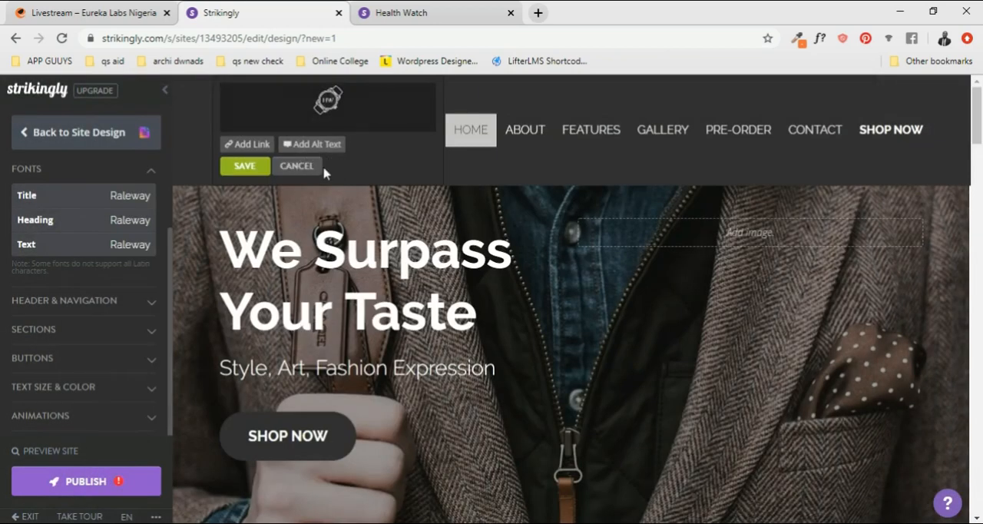
pyautogui.click(390, 113)
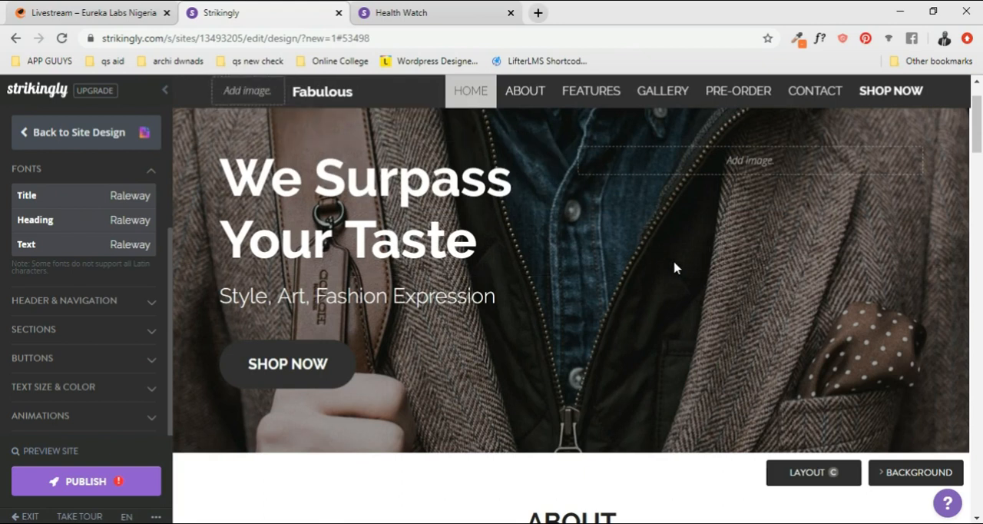
# - Review the header and Home section without the logo, down to the start of the About section
pyautogui.scroll(1, 578, 207)
pyautogui.scroll(-1, 578, 207)
pyautogui.scroll(1, 345, 154)
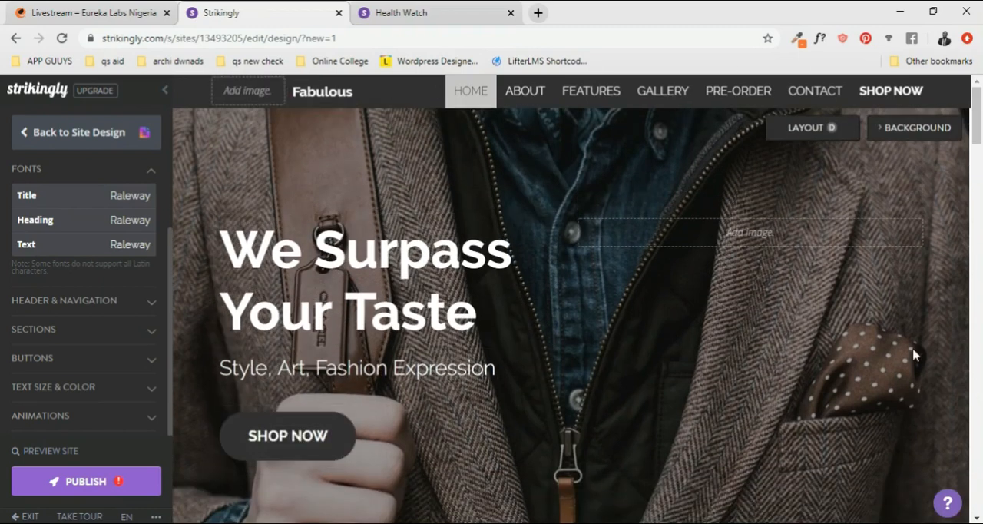
pyautogui.scroll(-2, 733, 305)
pyautogui.scroll(5, 645, 286)
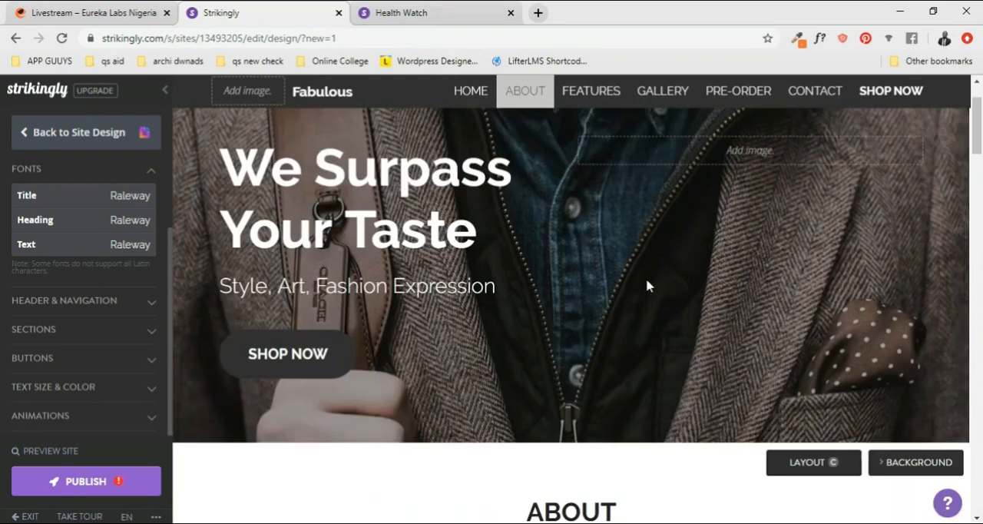
pyautogui.scroll(-3, 660, 215)
pyautogui.scroll(3, 665, 215)
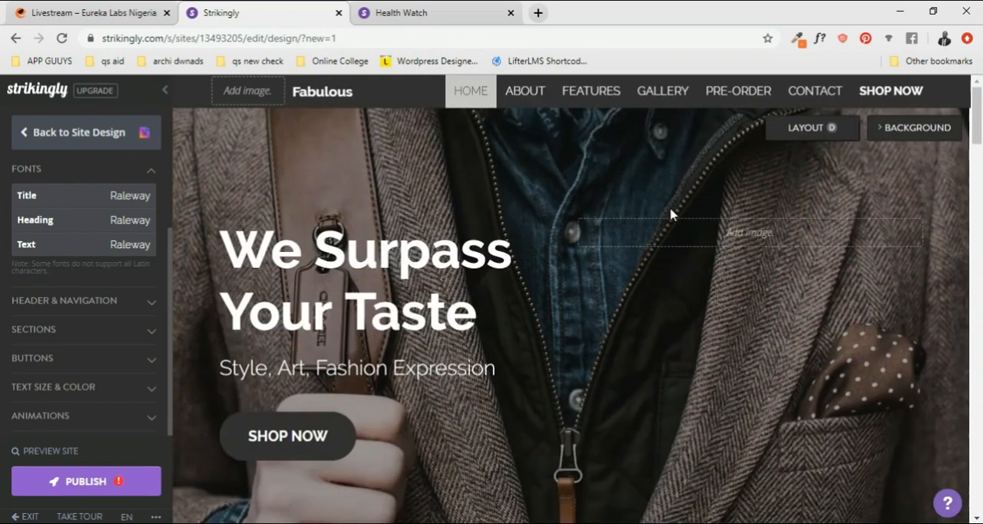
pyautogui.scroll(-3, 765, 202)
pyautogui.scroll(3, 765, 202)
pyautogui.scroll(-5, 766, 201)
pyautogui.scroll(5, 767, 200)
pyautogui.scroll(-4, 394, 189)
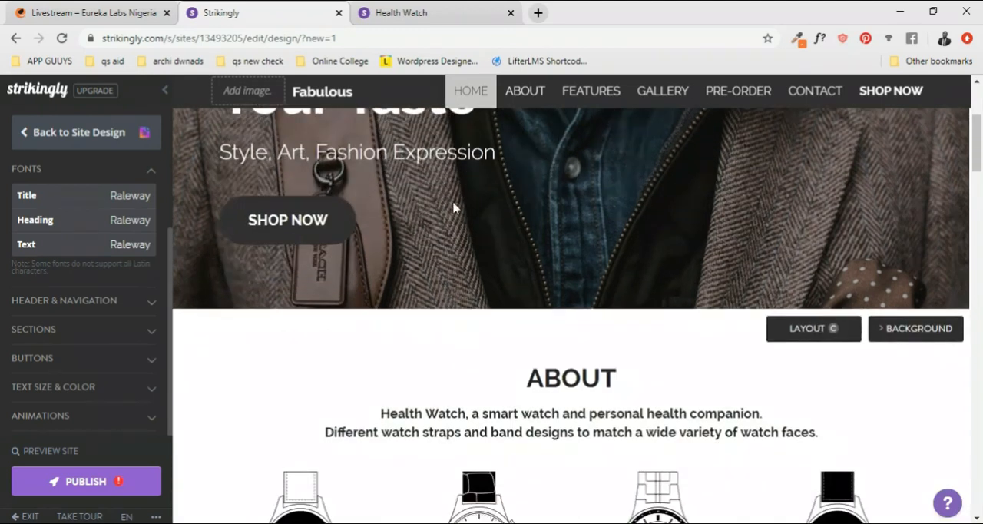
pyautogui.scroll(3, 566, 228)
pyautogui.scroll(-4, 569, 226)
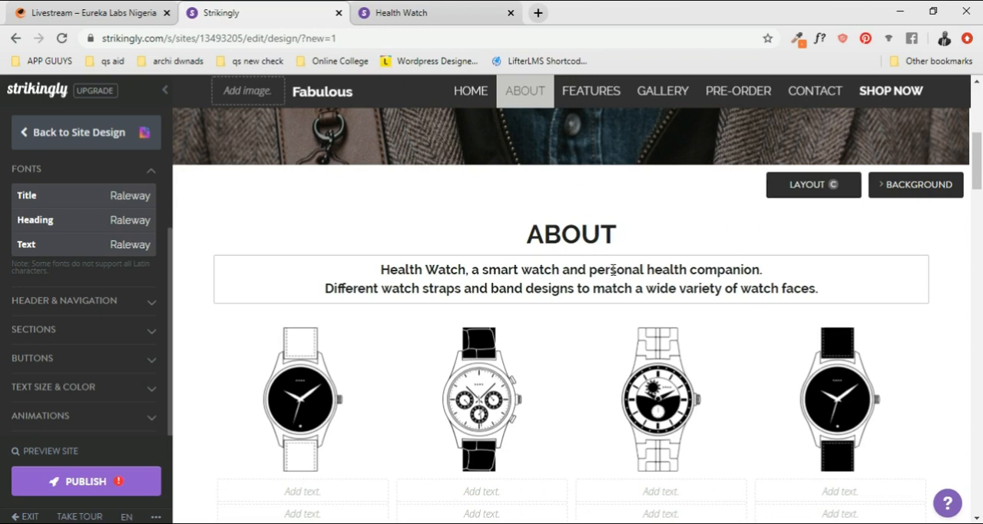
# - Replace the About section's subtitle with "We are a one stop fashion house, based in South Califonia"
pyautogui.scroll(2, 615, 269)
pyautogui.scroll(-2, 577, 394)
pyautogui.click(599, 298)
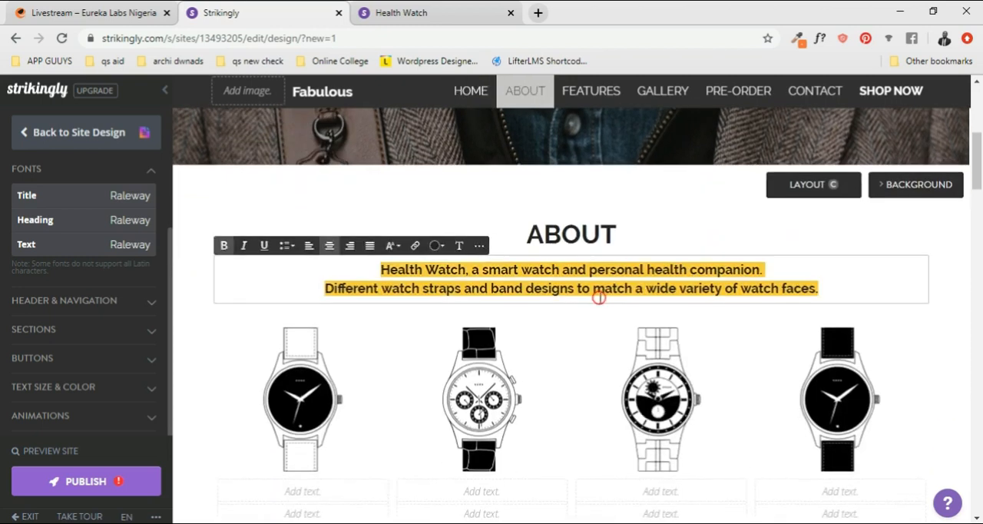
pyautogui.write('wE')
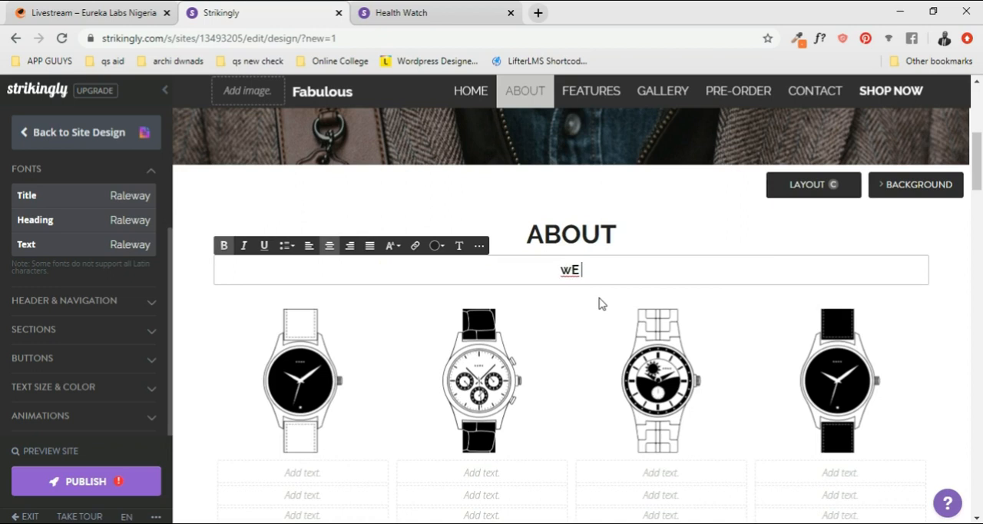
pyautogui.press('BackSpace')
pyautogui.write('we are a one stop fashion ')
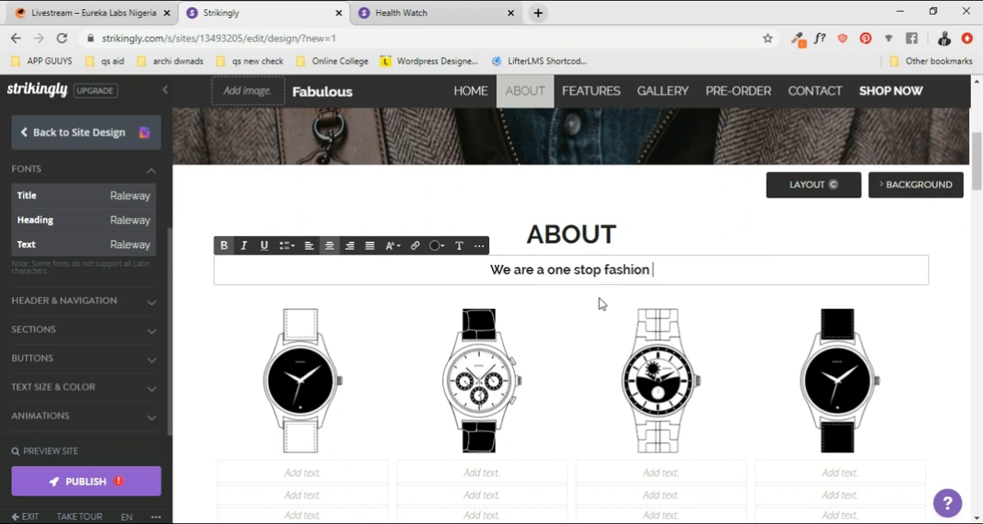
pyautogui.write('house')
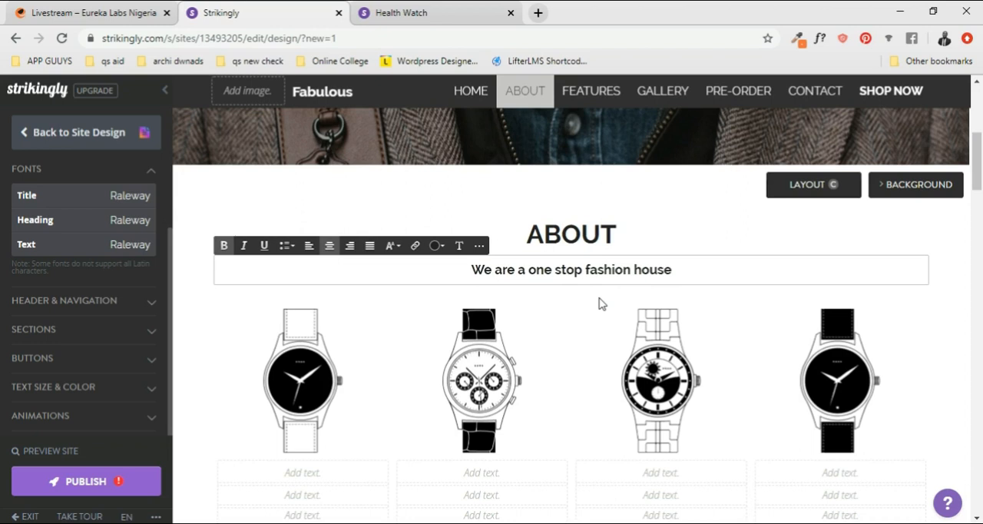
pyautogui.write(', ')
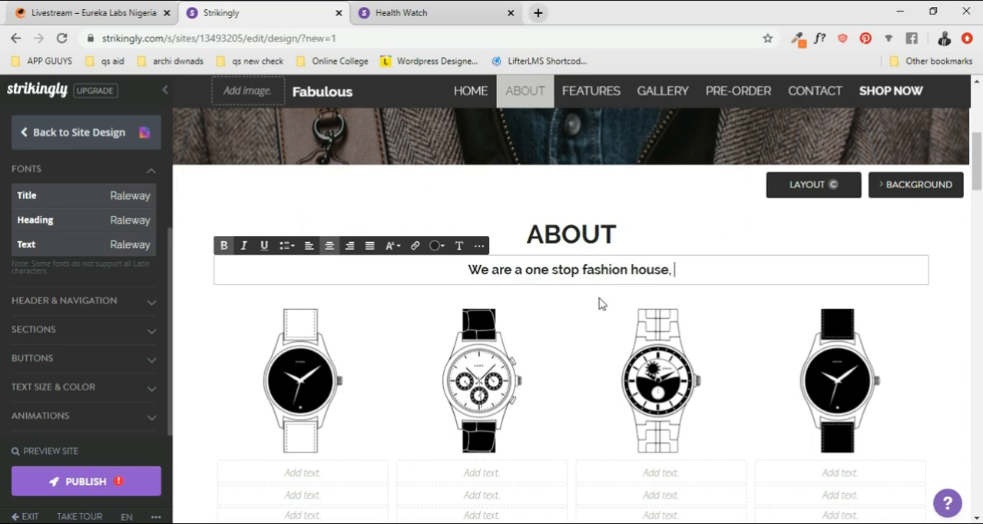
pyautogui.write('based ')
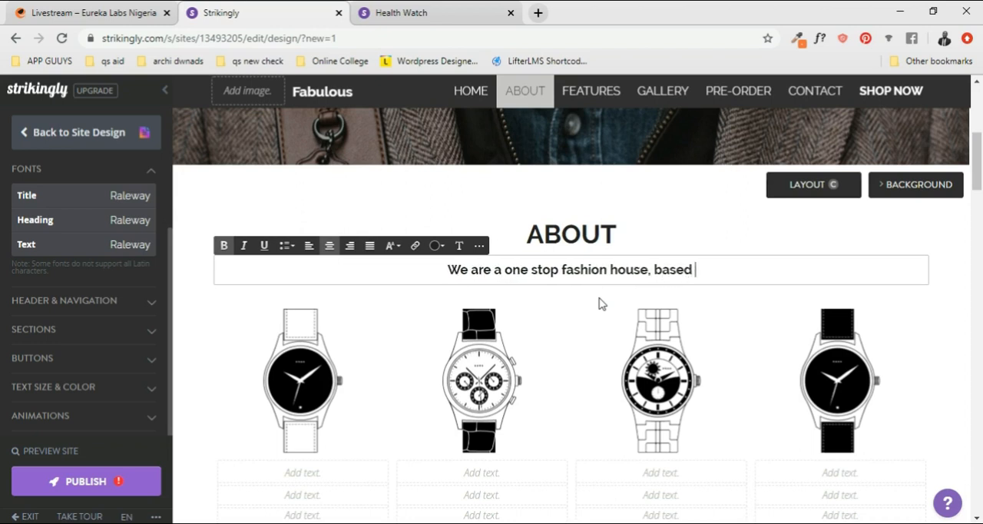
pyautogui.write('in South Califonia')
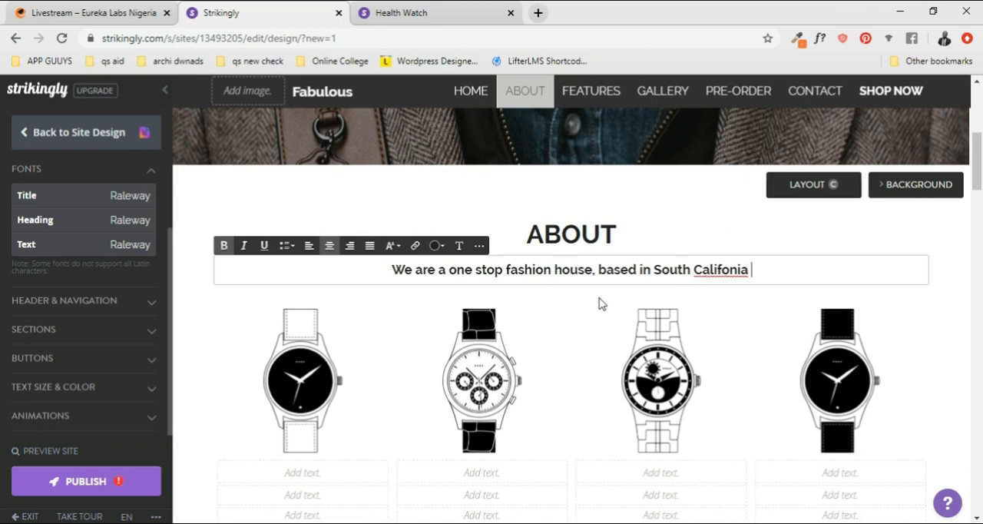
# - Correct the misspelled "Califonia" in the About section's subtitle to the suggested spelling "California"
pyautogui.rightClick(718, 274)
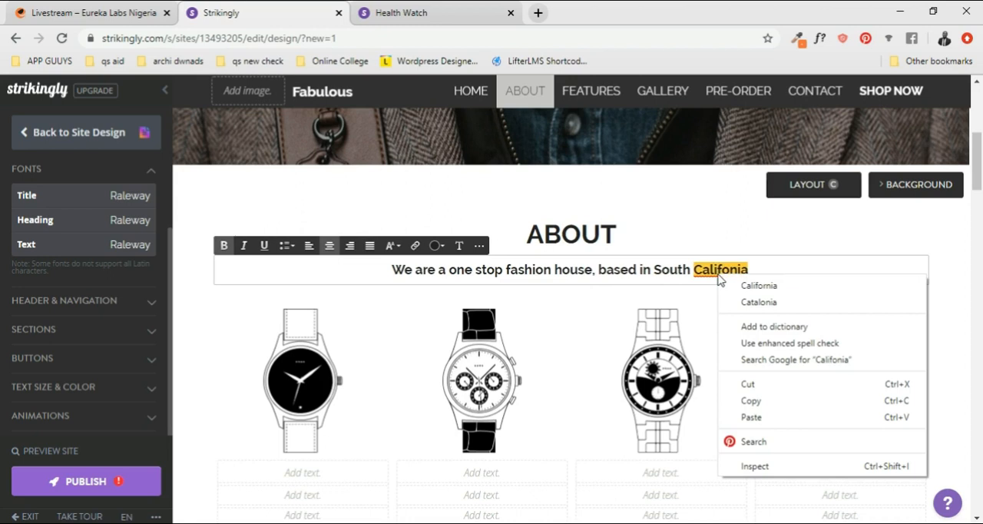
pyautogui.click(746, 286)
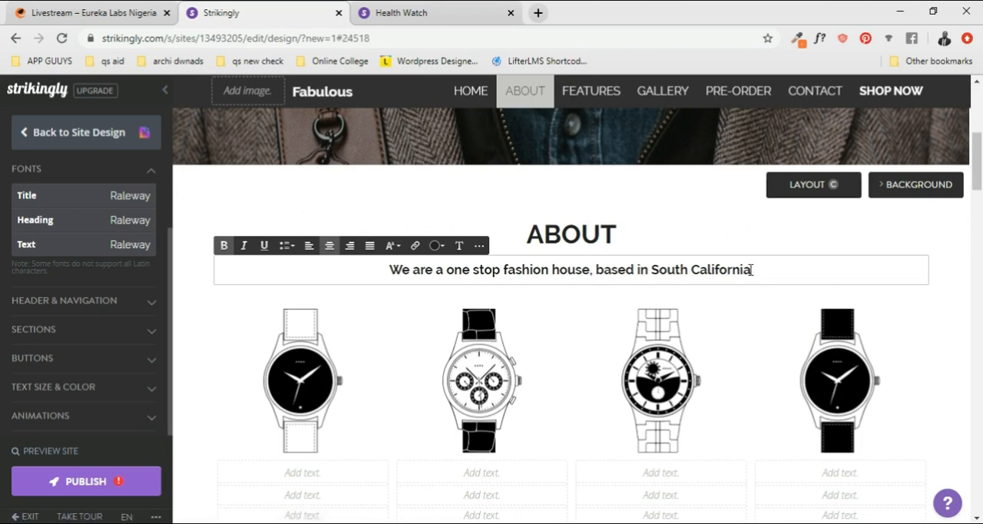
pyautogui.write('wi')
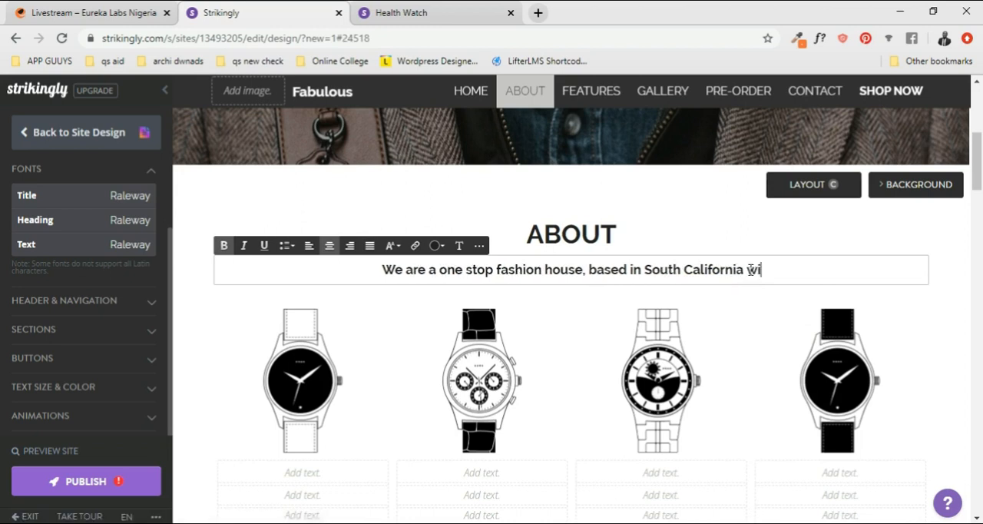
pyautogui.write('th')
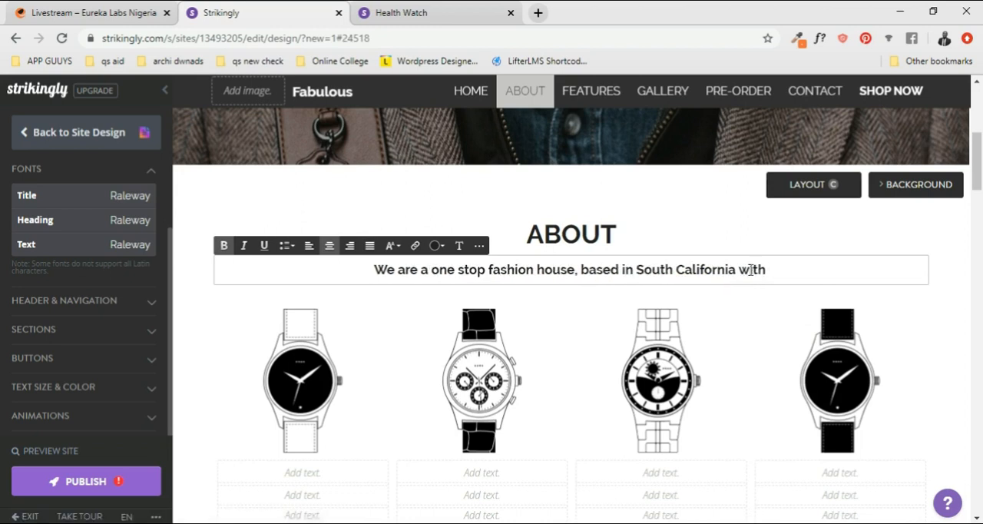
pyautogui.press('BackSpace')
pyautogui.press('BackSpace')
pyautogui.press('BackSpace')
pyautogui.press('BackSpace')
pyautogui.press('BackSpace')
pyautogui.press('BackSpace')
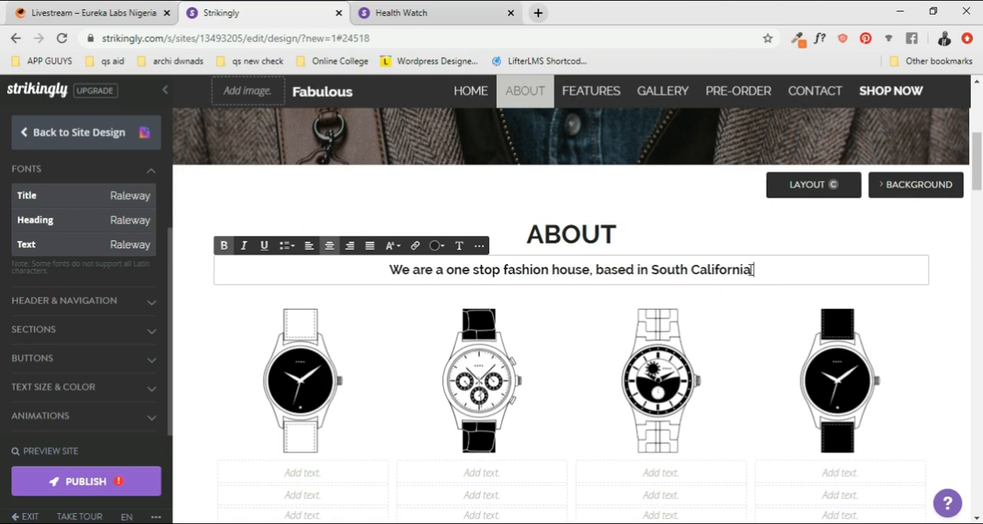
# - Extend the About subtitle with "and we help surpass your taste", placed on a second line
pyautogui.write('and we ')
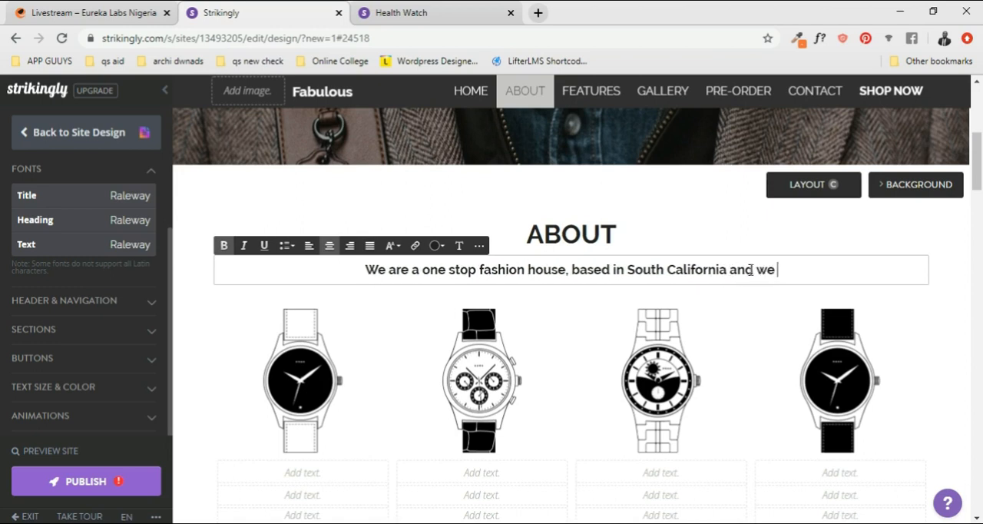
pyautogui.write('help sat')
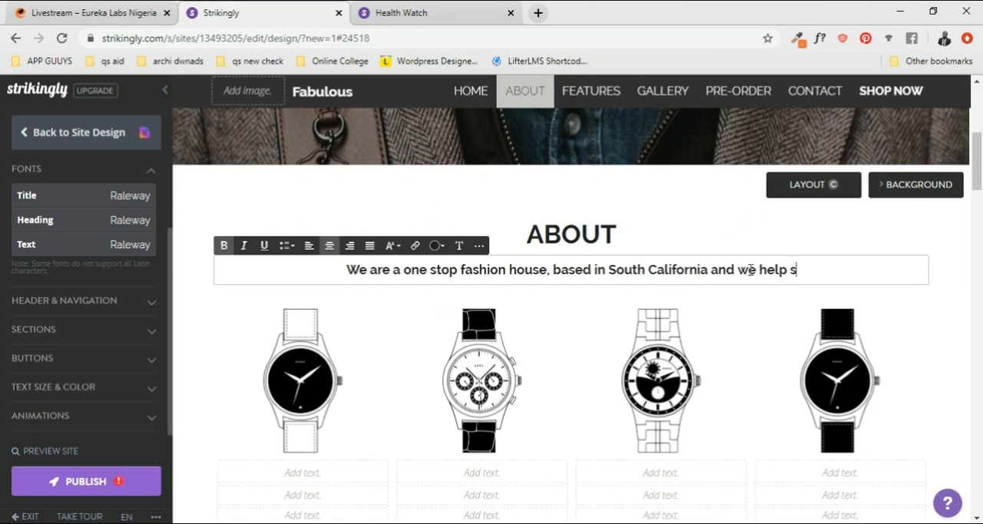
pyautogui.press('BackSpace')
pyautogui.press('BackSpace')
pyautogui.press('BackSpace')
pyautogui.write('su')
pyautogui.write('rf')
pyautogui.press('BackSpace')
pyautogui.write('pass your cu')
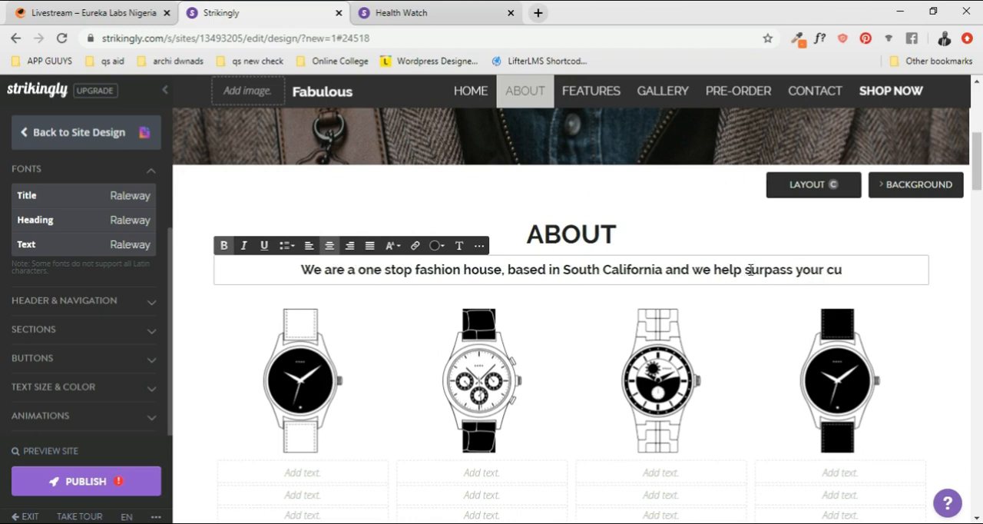
pyautogui.press('BackSpace')
pyautogui.press('BackSpace')
pyautogui.write('taste')
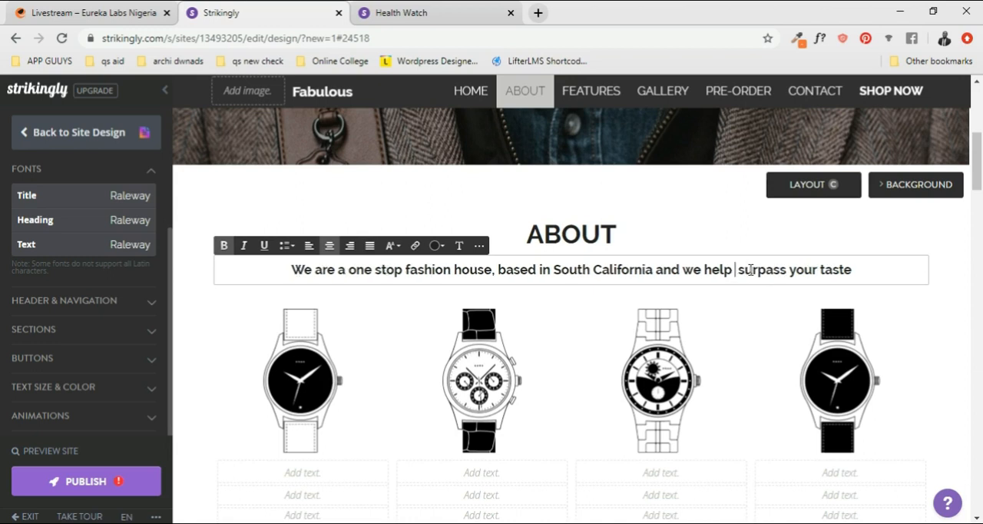
pyautogui.press('BackSpace')
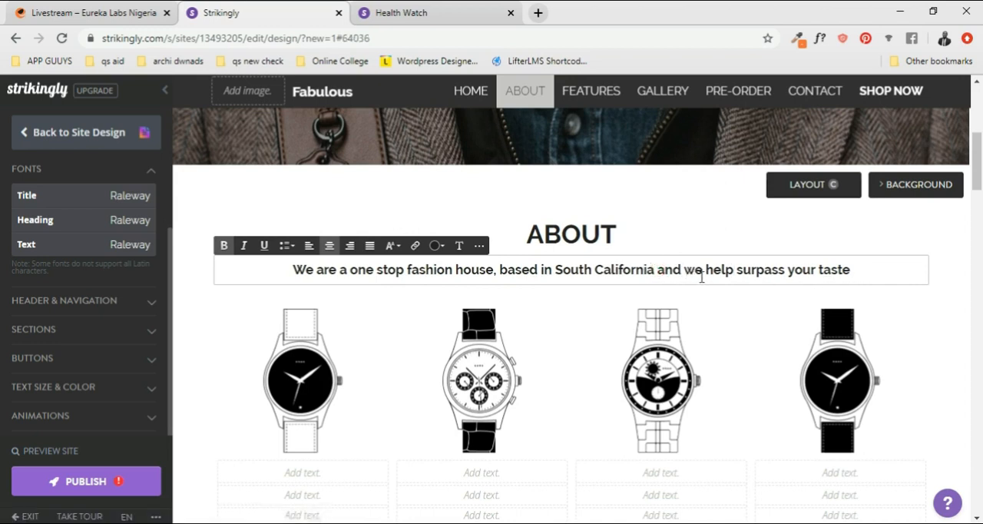
pyautogui.press('Return')
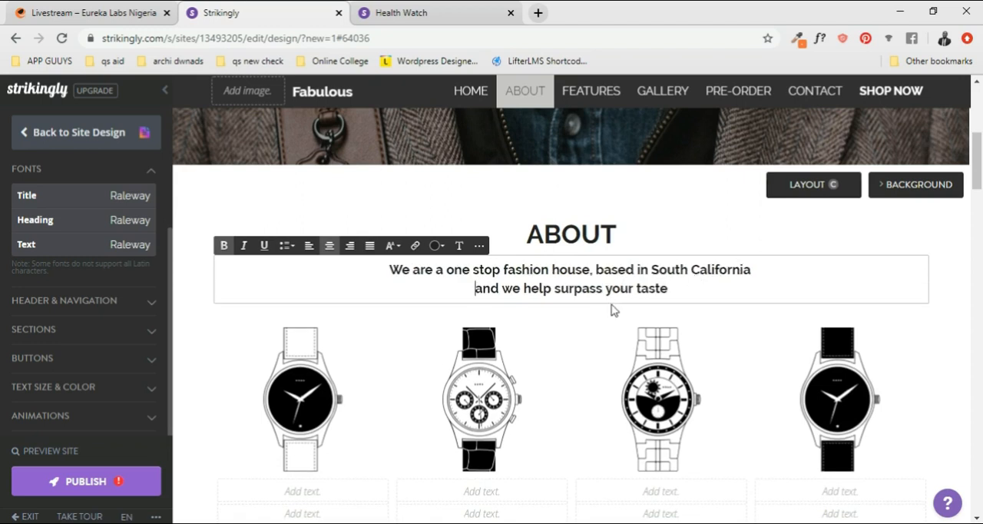
# - Review the About section's heading, two-line subtitle, watch images and empty text fields
pyautogui.scroll(-1, 614, 309)
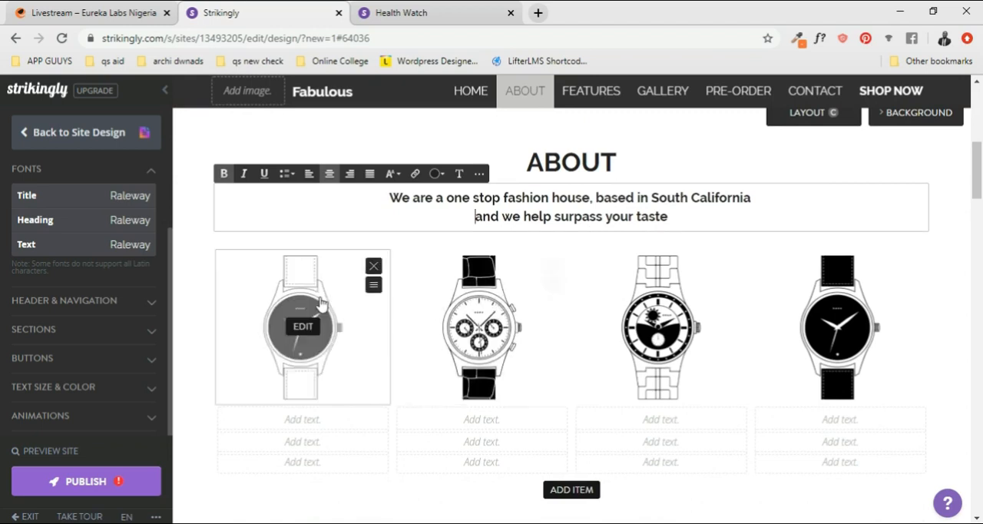
pyautogui.scroll(1, 712, 201)
pyautogui.scroll(-1, 712, 202)
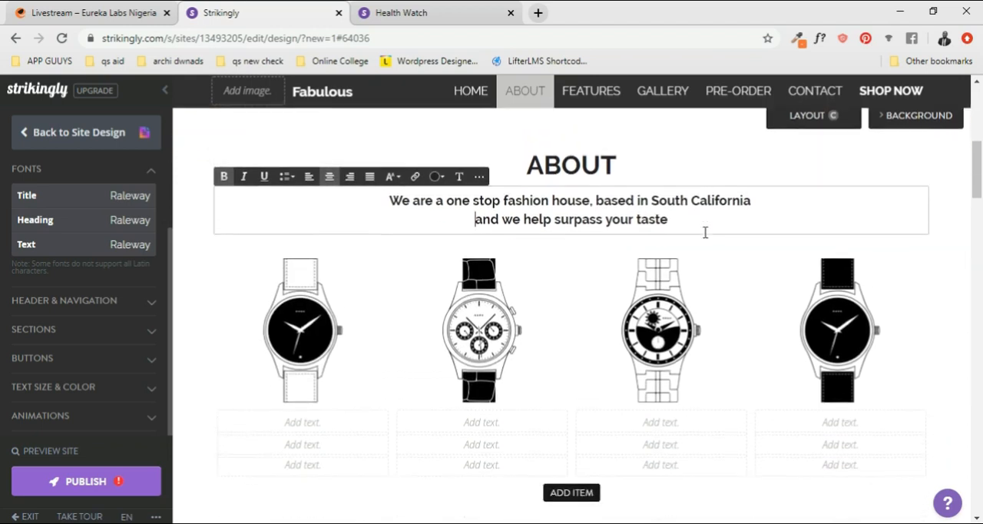
pyautogui.scroll(-1, 577, 220)
pyautogui.scroll(2, 616, 219)
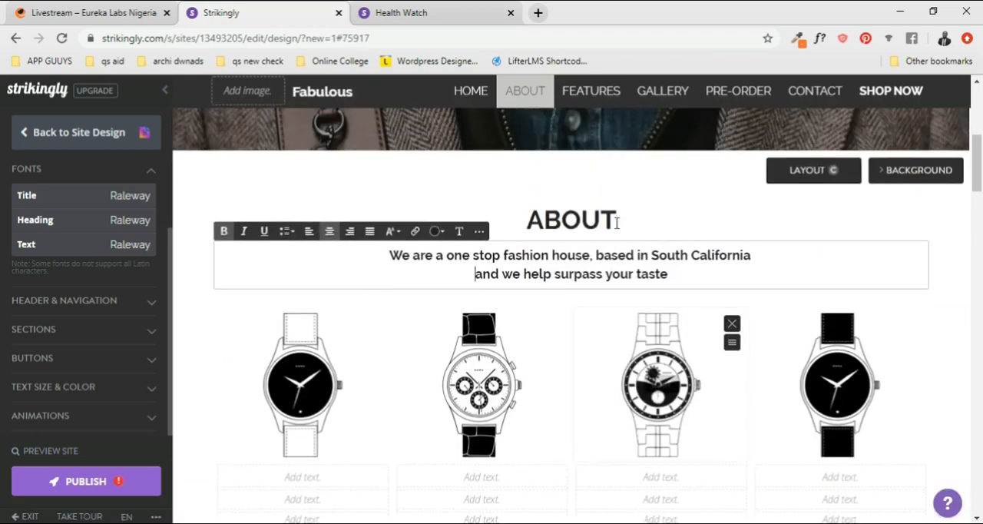
pyautogui.scroll(-1, 668, 244)
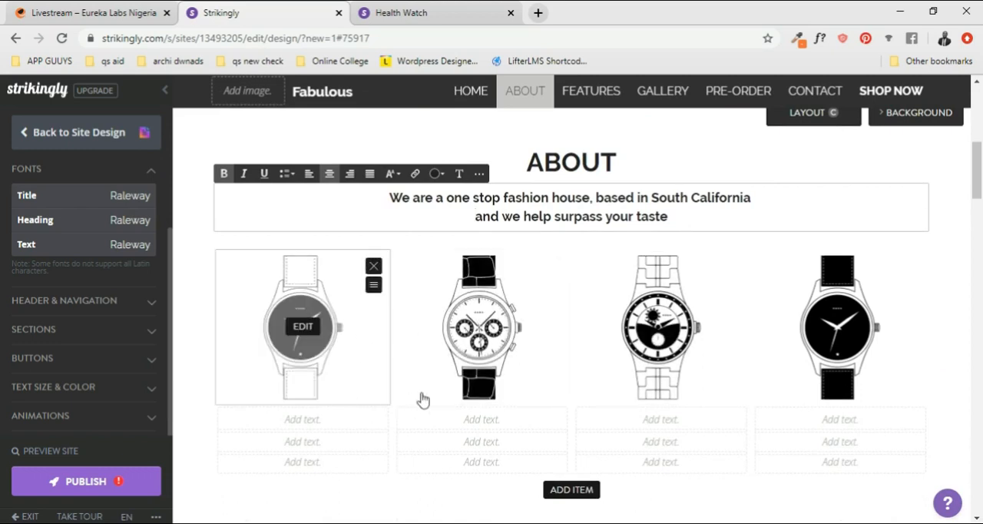
pyautogui.scroll(-2, 652, 299)
pyautogui.scroll(3, 652, 294)
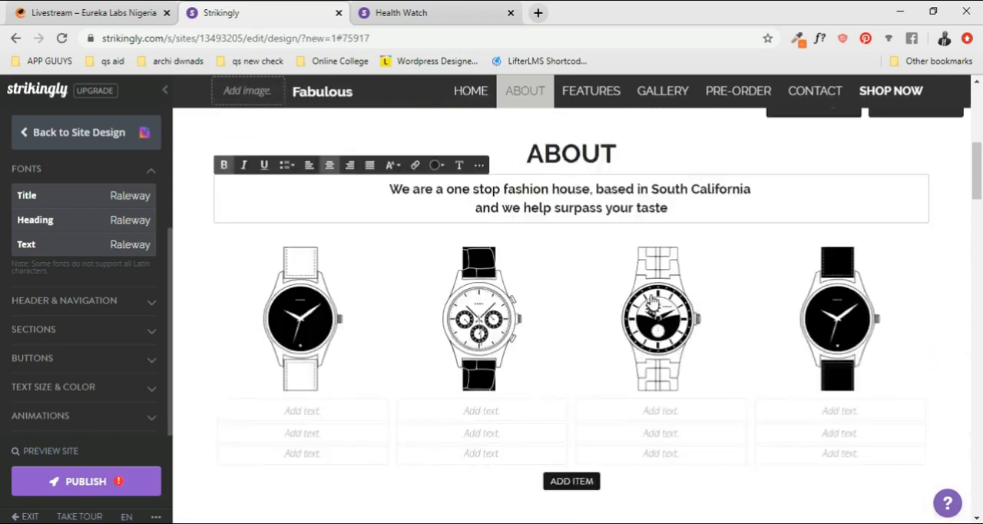
pyautogui.scroll(-1, 651, 294)
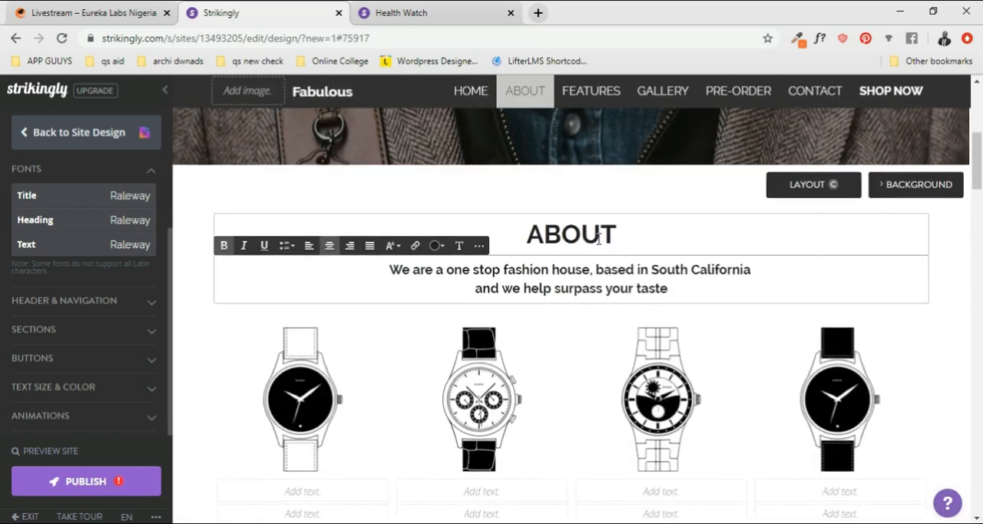
pyautogui.scroll(-1, 553, 311)
pyautogui.scroll(1, 566, 312)
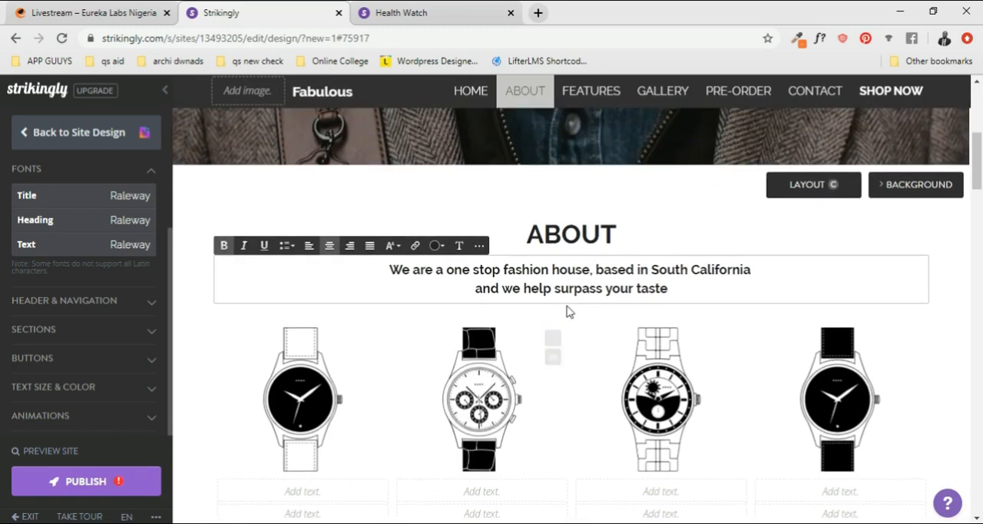
pyautogui.scroll(-1, 758, 347)
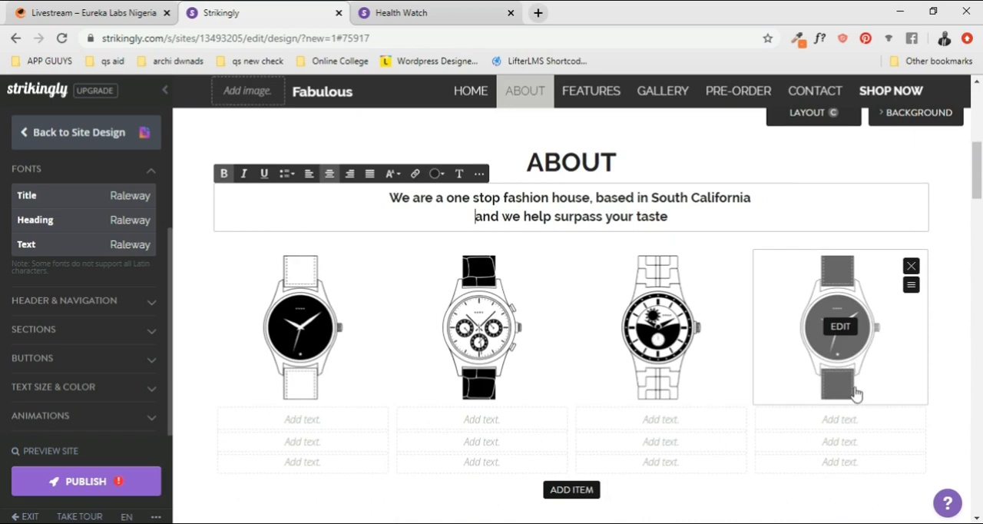
pyautogui.scroll(-2, 566, 318)
pyautogui.scroll(4, 568, 311)
pyautogui.scroll(-1, 568, 310)
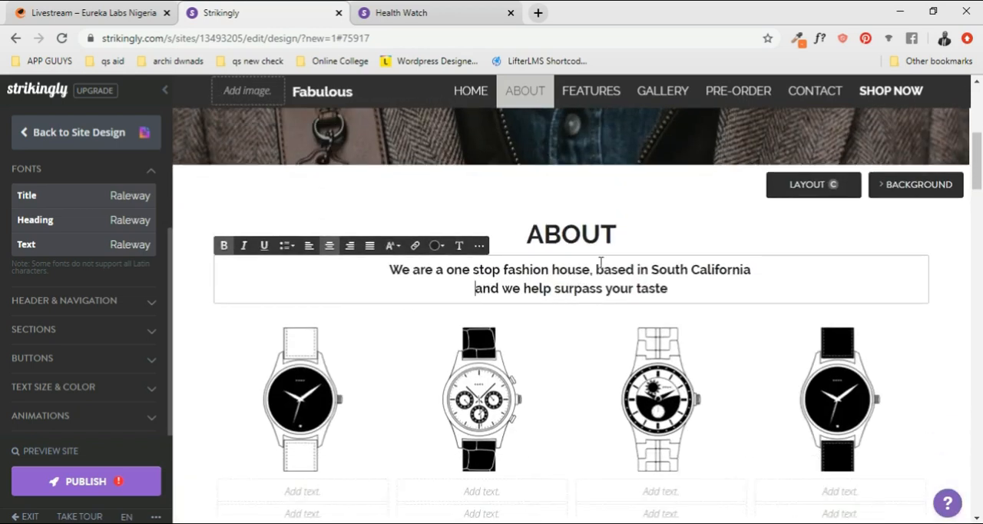
pyautogui.scroll(-1, 603, 262)
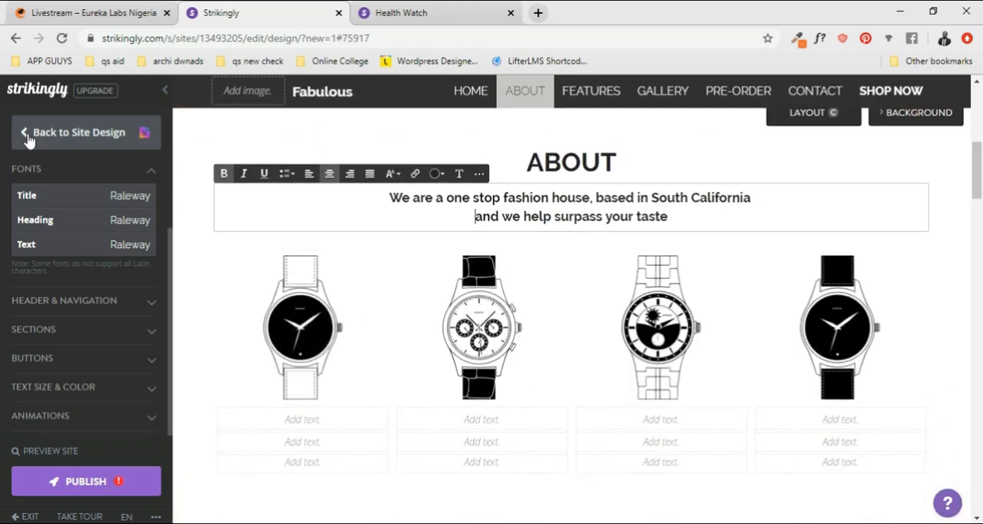
# - Leave the style settings and add a Big Media section from the available section types after the About section
pyautogui.click(19, 138)
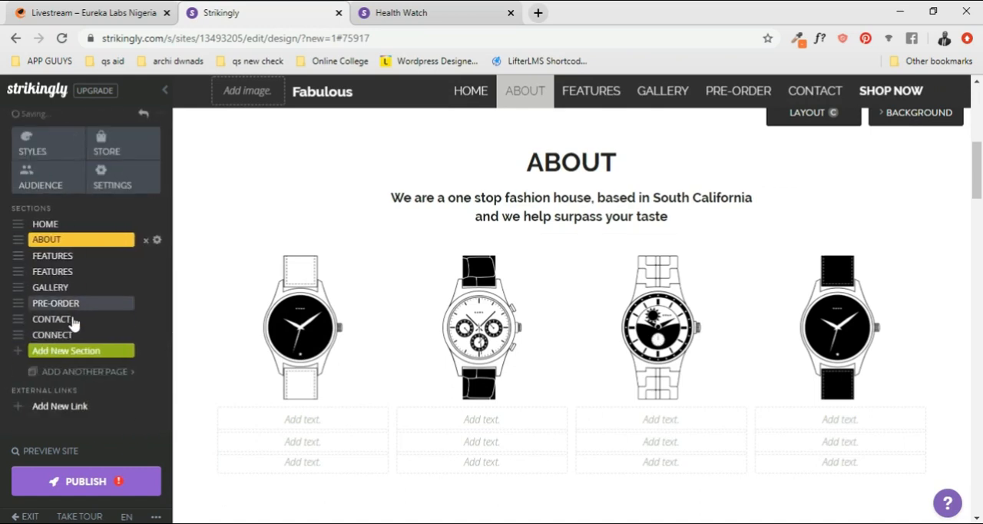
pyautogui.click(90, 350)
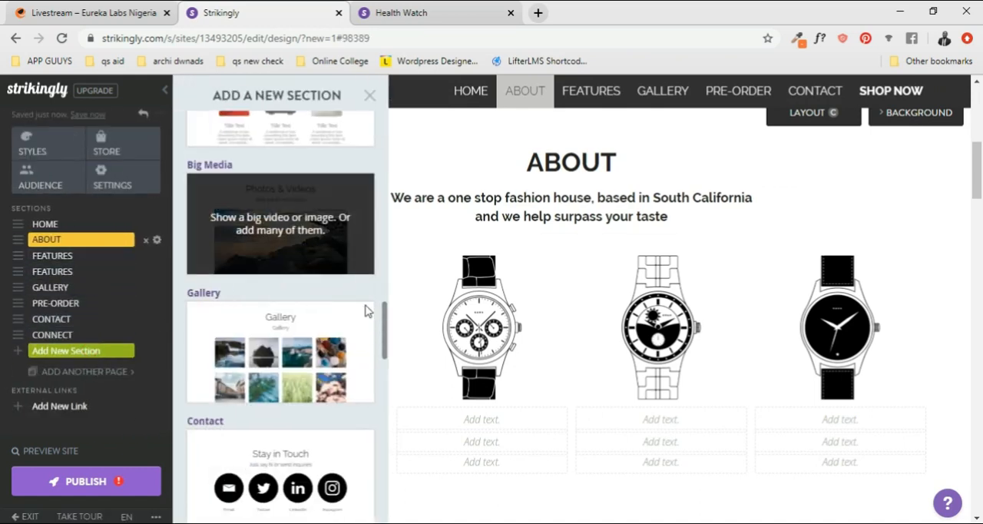
pyautogui.scroll(-2, 328, 430)
pyautogui.scroll(-8, 329, 430)
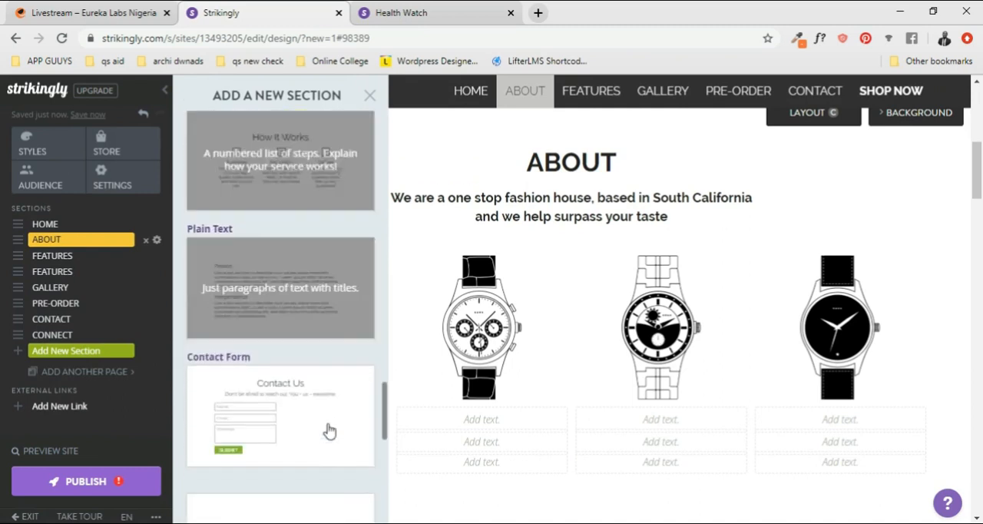
pyautogui.scroll(-4, 329, 430)
pyautogui.scroll(10, 328, 430)
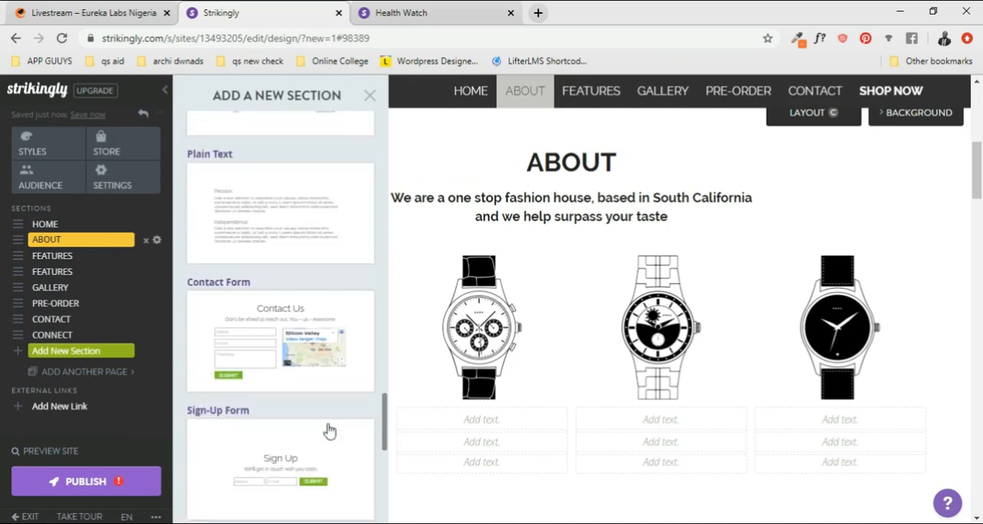
pyautogui.scroll(6, 329, 430)
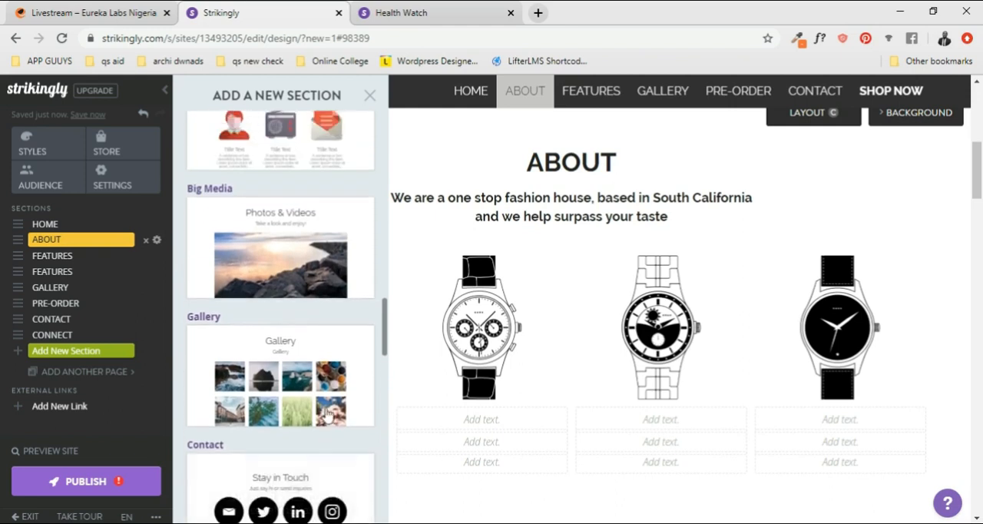
pyautogui.scroll(6, 326, 390)
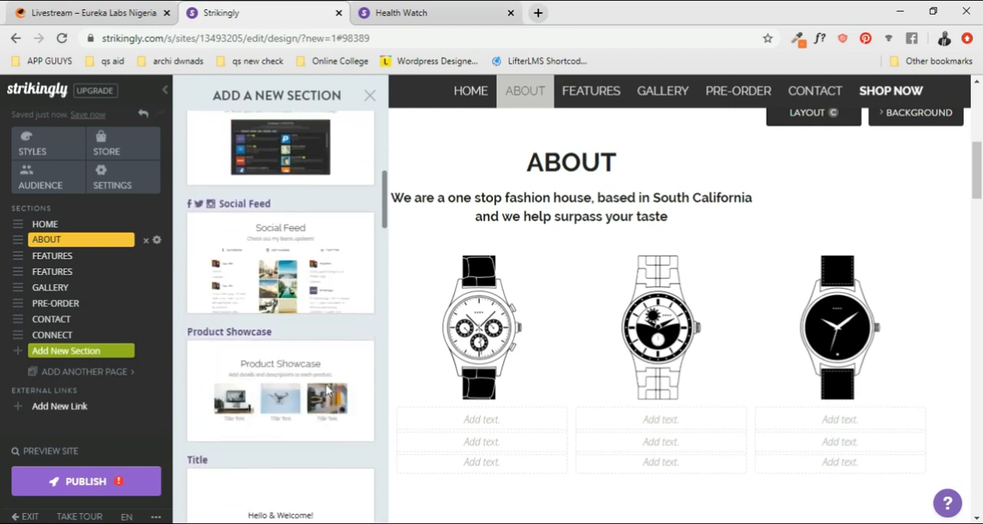
pyautogui.scroll(3, 327, 390)
pyautogui.scroll(1, 326, 391)
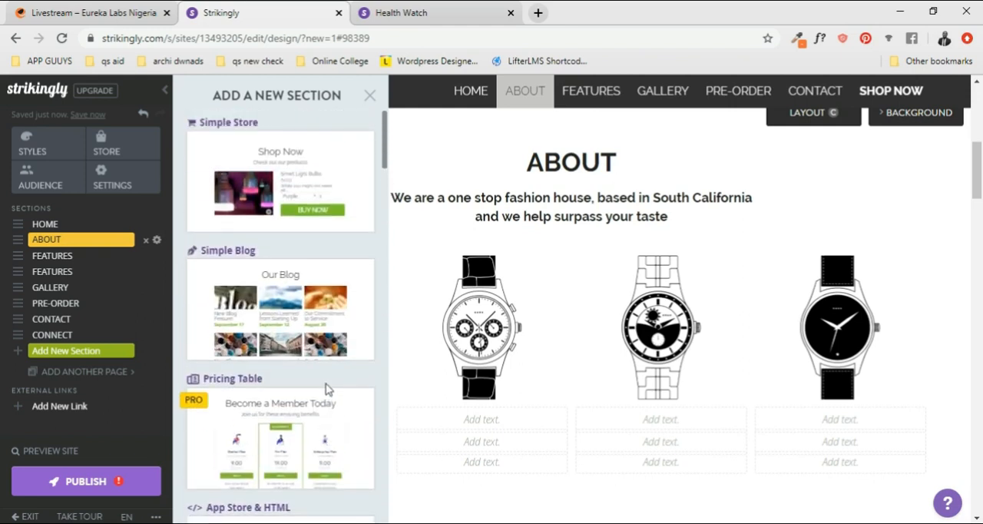
pyautogui.scroll(-10, 326, 391)
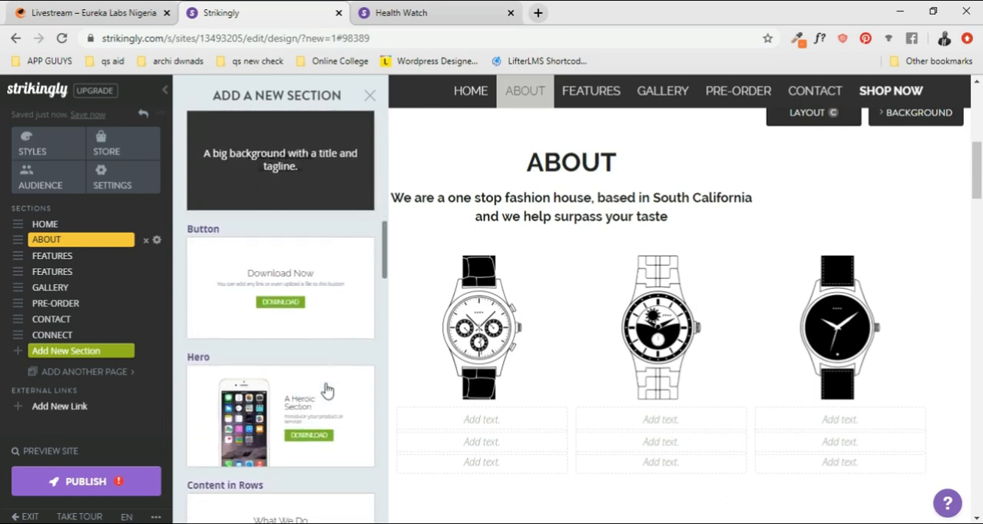
pyautogui.scroll(-3, 280, 349)
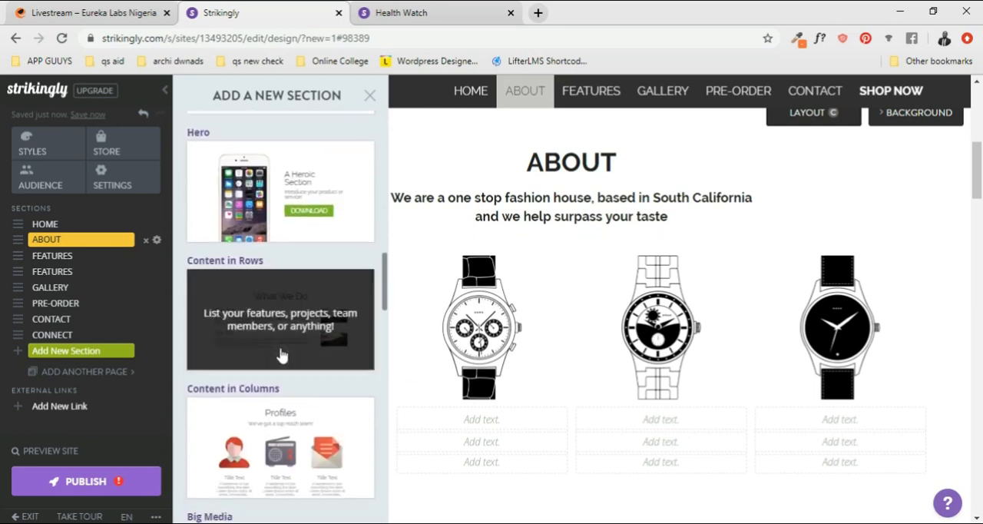
pyautogui.scroll(-4, 280, 355)
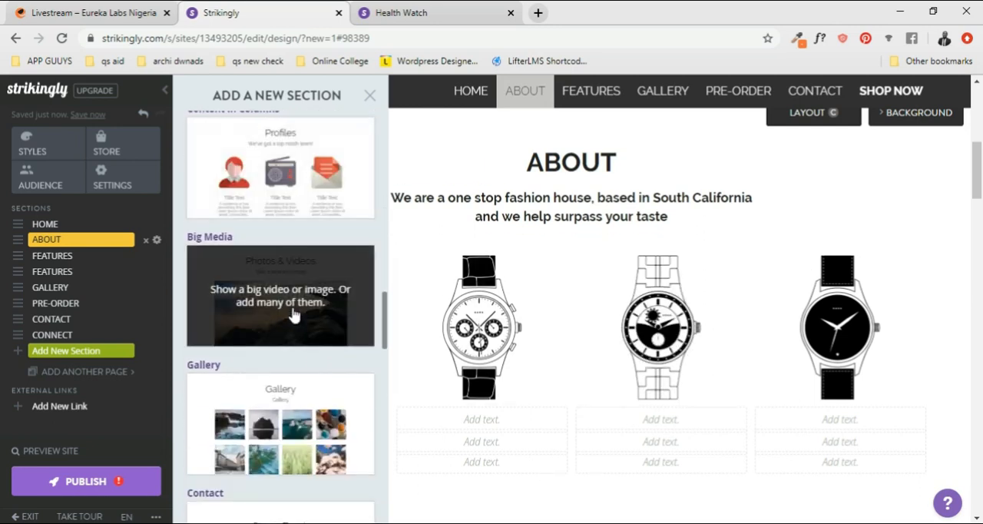
pyautogui.click(275, 304)
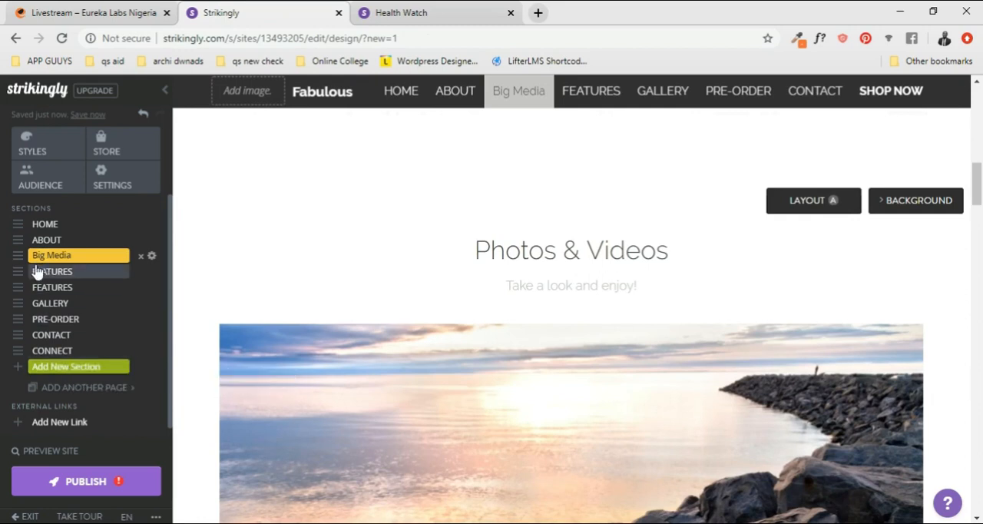
# - Move the Big Media section above About in the section order, directly after Home
pyautogui.moveTo(18, 256); pyautogui.dragTo(21, 239)
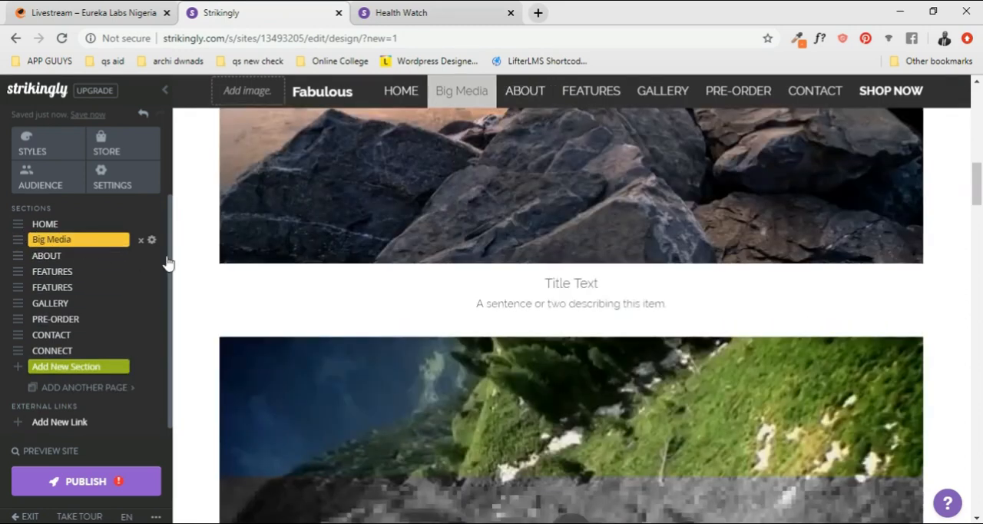
pyautogui.scroll(3, 591, 323)
pyautogui.scroll(3, 592, 323)
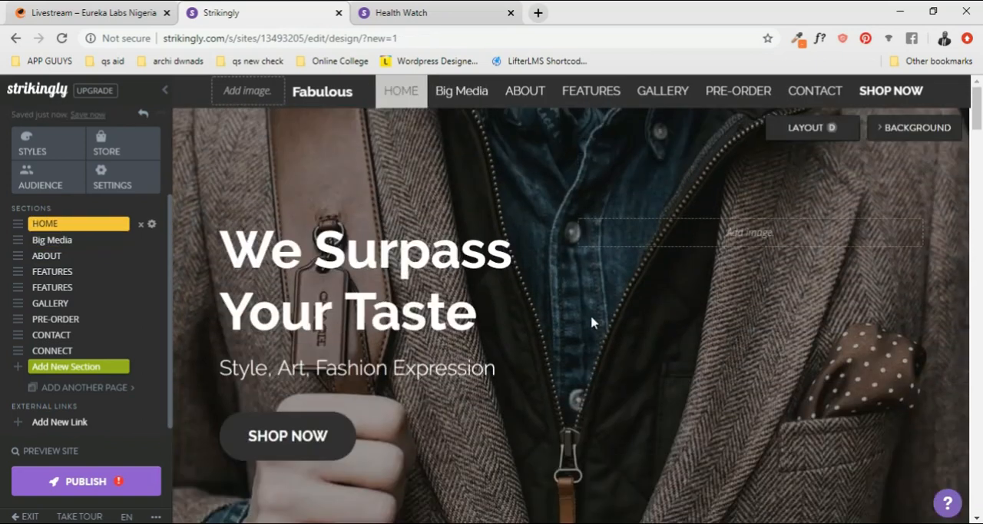
pyautogui.scroll(-10, 592, 323)
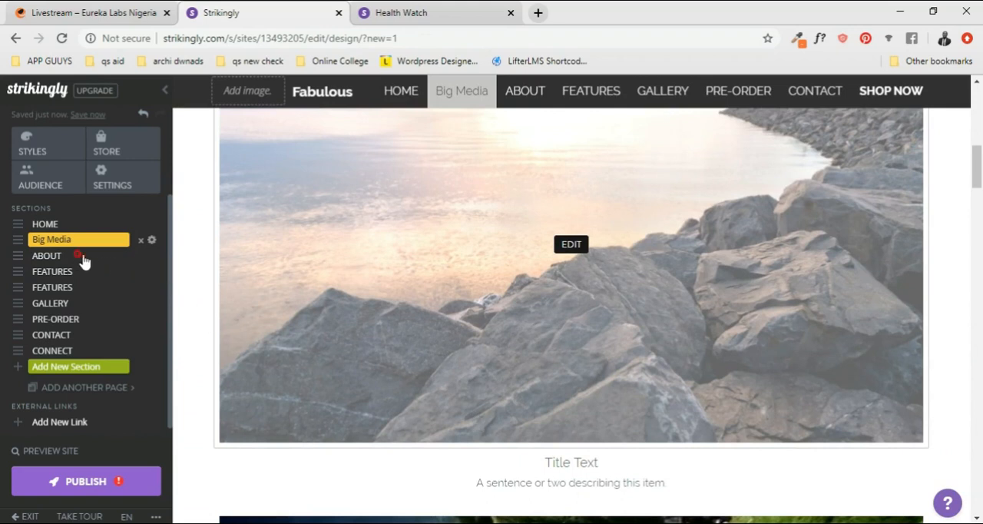
# - Copy the About section's two-line subtitle and paste it over the Big Media section's subtitle
pyautogui.scroll(-10, 419, 243)
pyautogui.scroll(1, 595, 219)
pyautogui.click(641, 303)
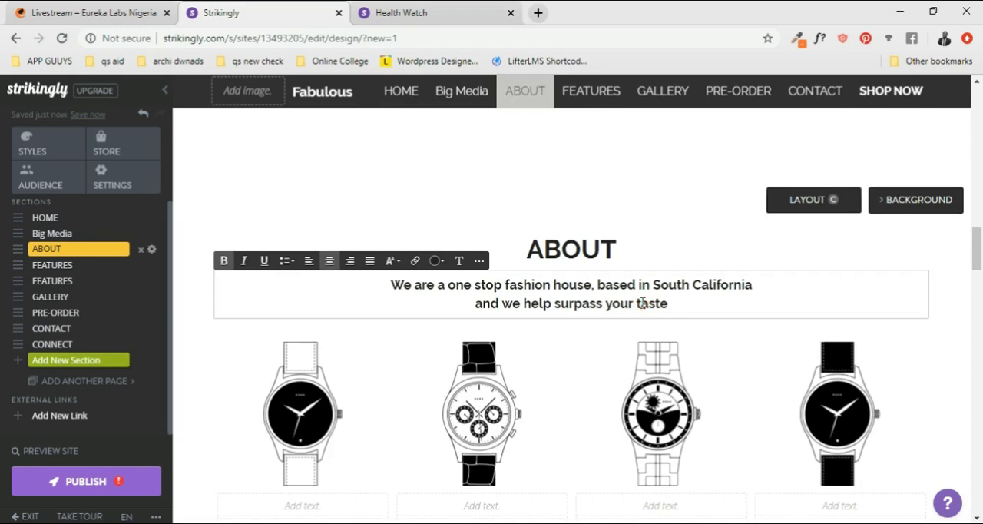
pyautogui.hotkey('ctrl', 'a')
pyautogui.hotkey('ctrl', 'c')
pyautogui.scroll(8, 643, 302)
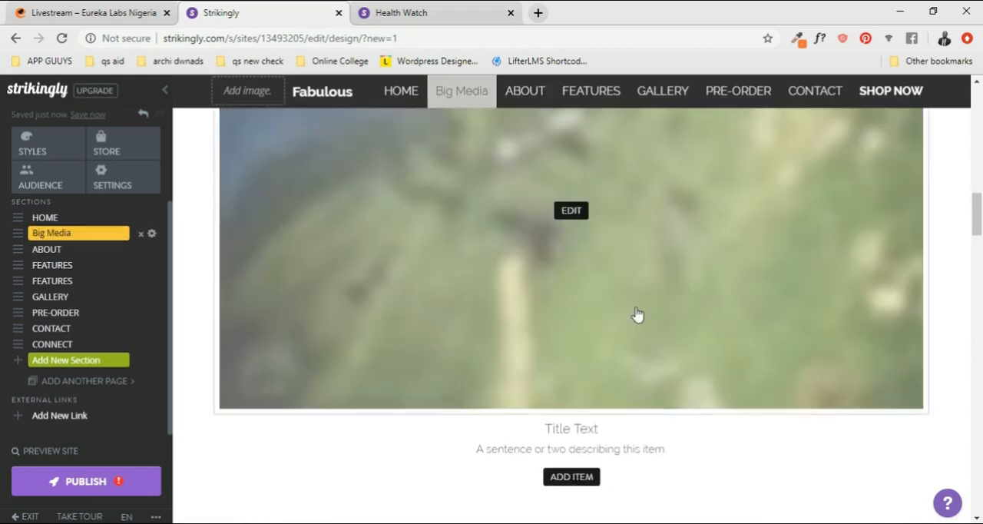
pyautogui.scroll(5, 599, 372)
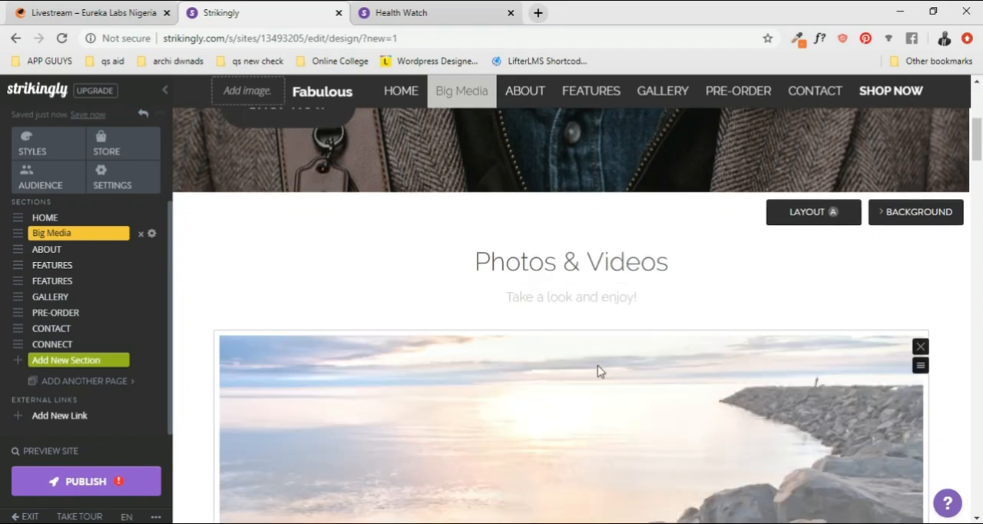
pyautogui.scroll(1, 597, 372)
pyautogui.click(579, 369)
pyautogui.tripleClick(579, 369)
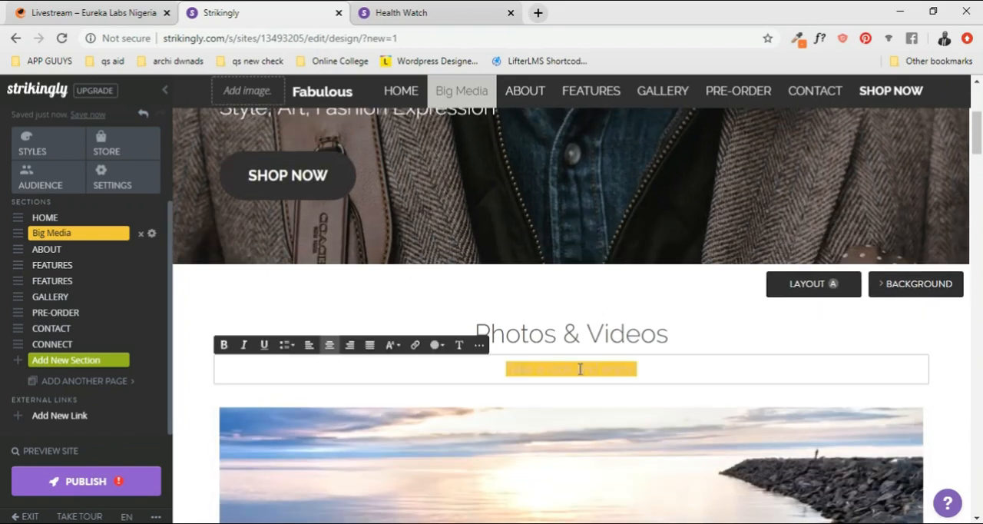
pyautogui.hotkey('ctrl', 'v')
# - Replace the Big Media section's "Photos & Videos" heading with "ABOUT US"
pyautogui.click(590, 334)
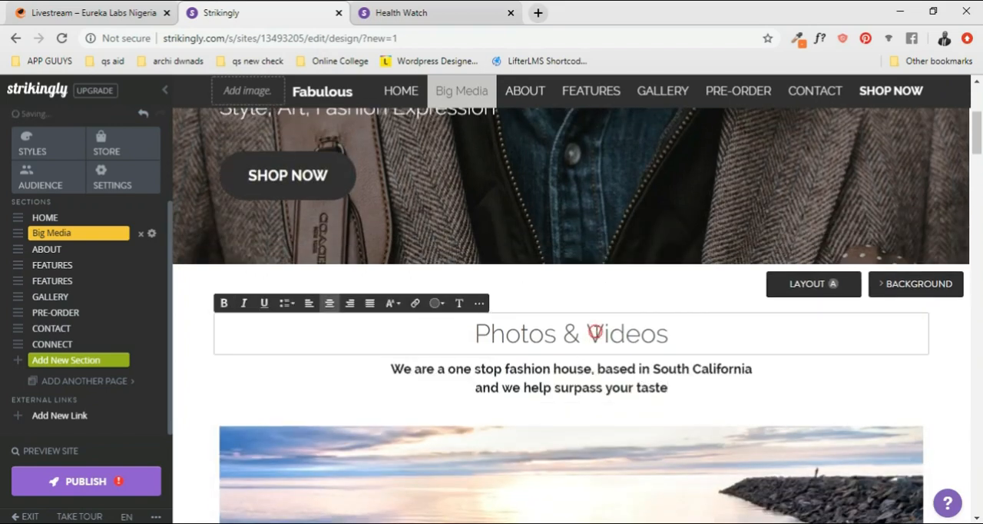
pyautogui.tripleClick(595, 333)
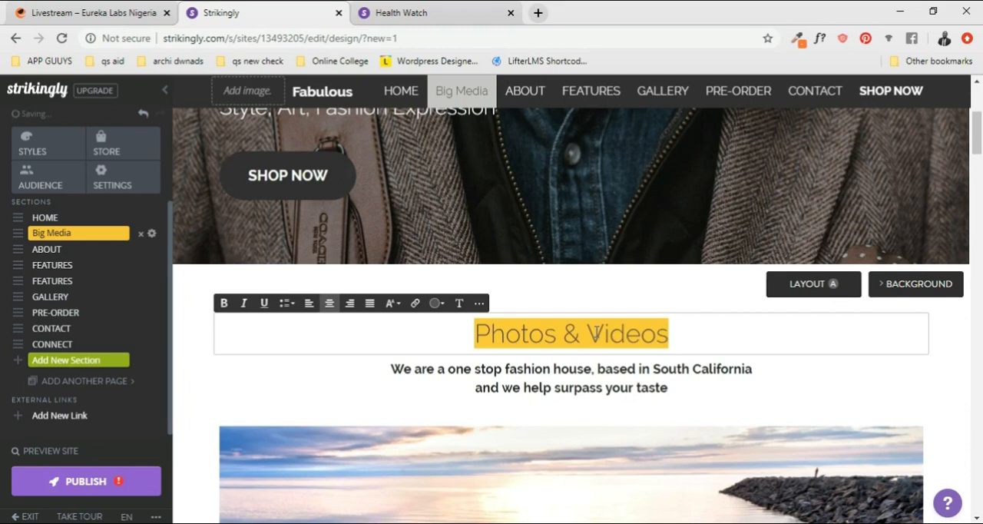
pyautogui.scroll(3, 596, 332)
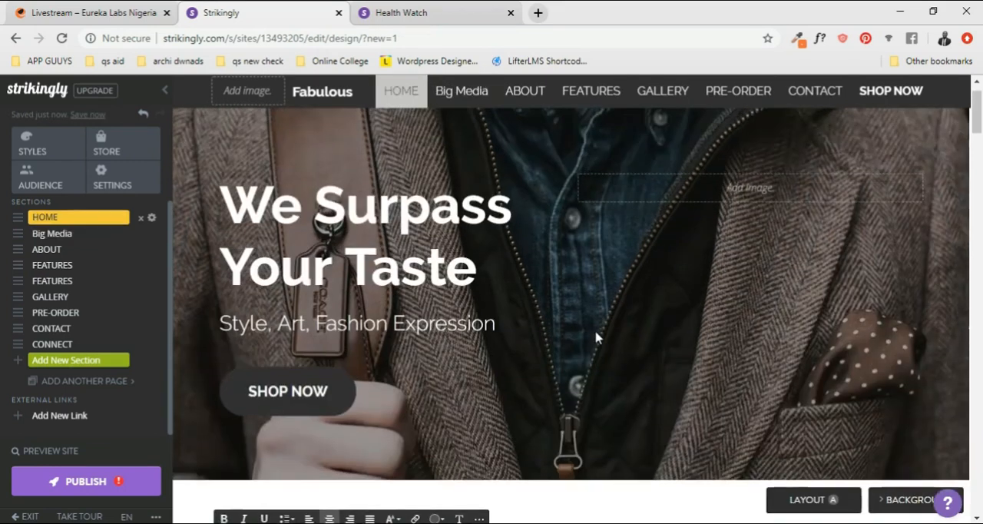
pyautogui.scroll(-3, 596, 333)
pyautogui.scroll(1, 596, 333)
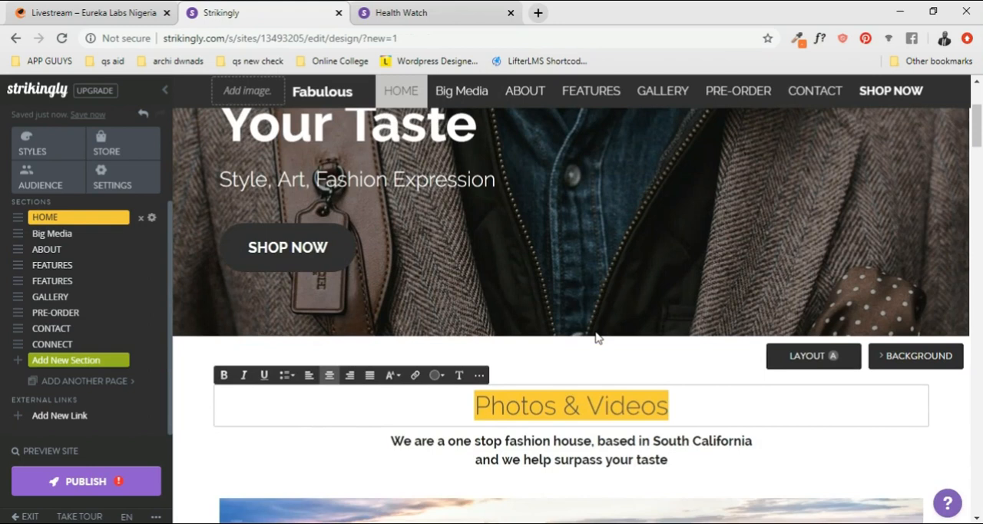
pyautogui.write('ABO')
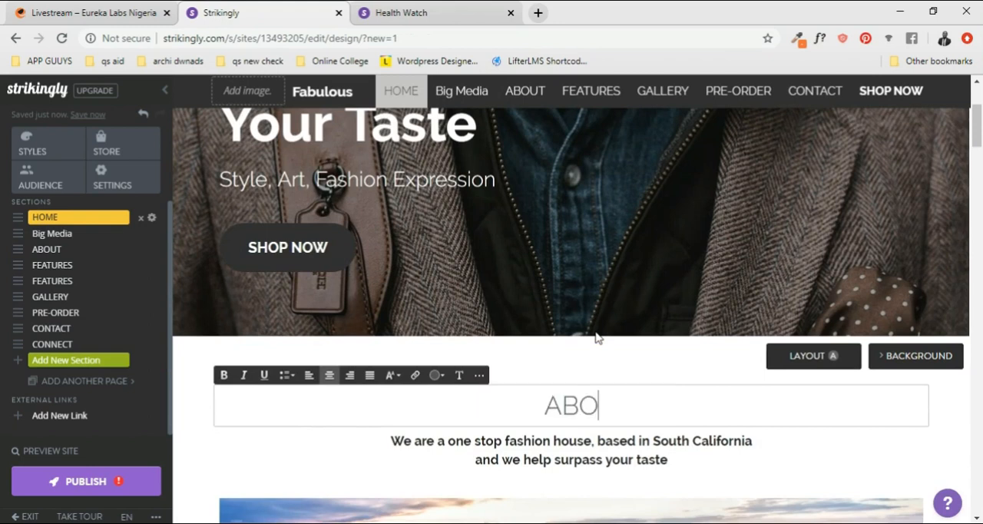
pyautogui.write('UT US')
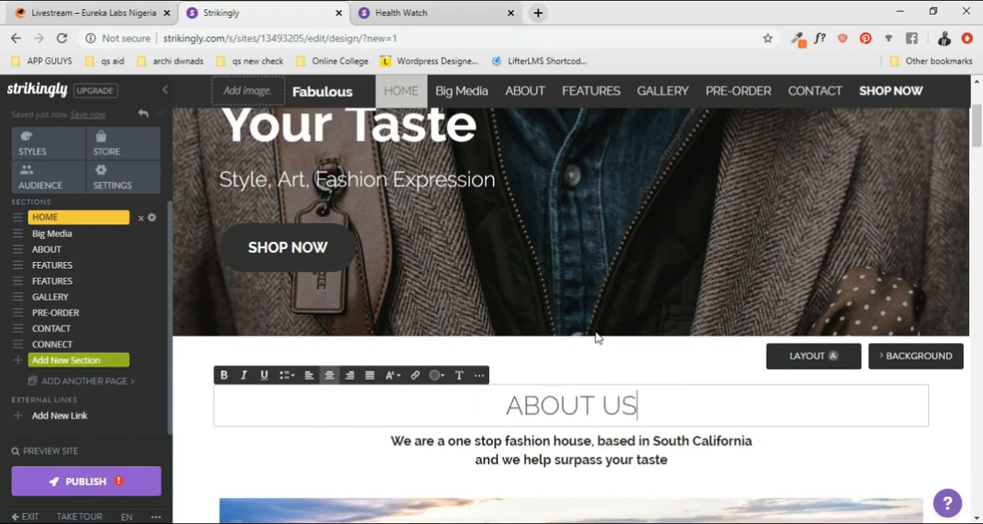
# - Make the "ABOUT US" heading bold
pyautogui.scroll(-2, 591, 351)
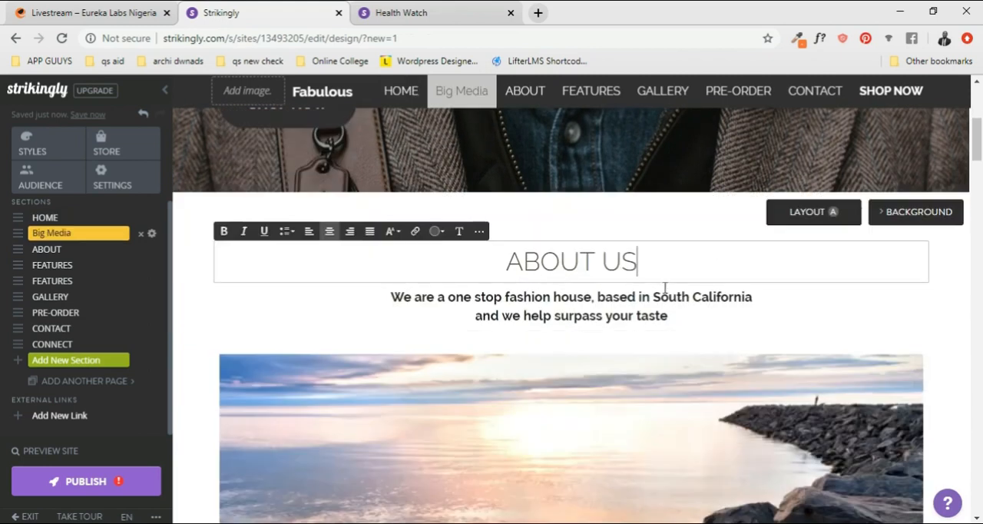
pyautogui.tripleClick(508, 263)
pyautogui.hotkey('ctrl', 'b')
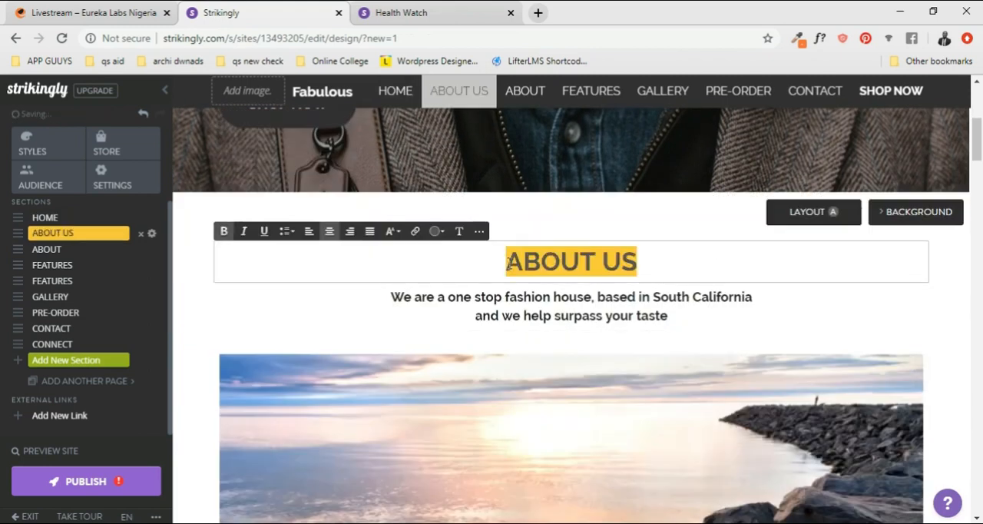
pyautogui.click(700, 261)
pyautogui.scroll(-1, 683, 254)
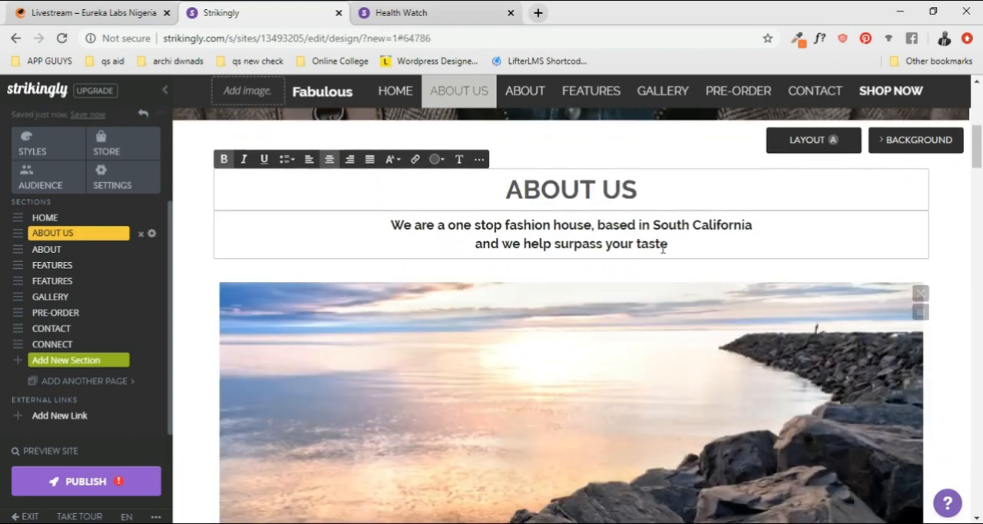
pyautogui.click(668, 246)
pyautogui.moveTo(669, 244); pyautogui.dragTo(388, 225)
pyautogui.hotkey('ctrl', 'b')
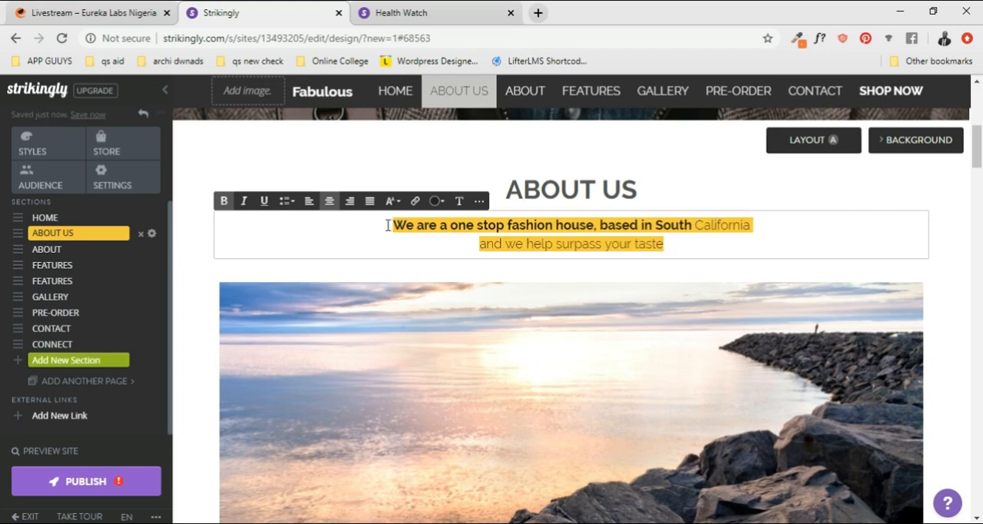
pyautogui.scroll(2, 674, 225)
pyautogui.click(641, 323)
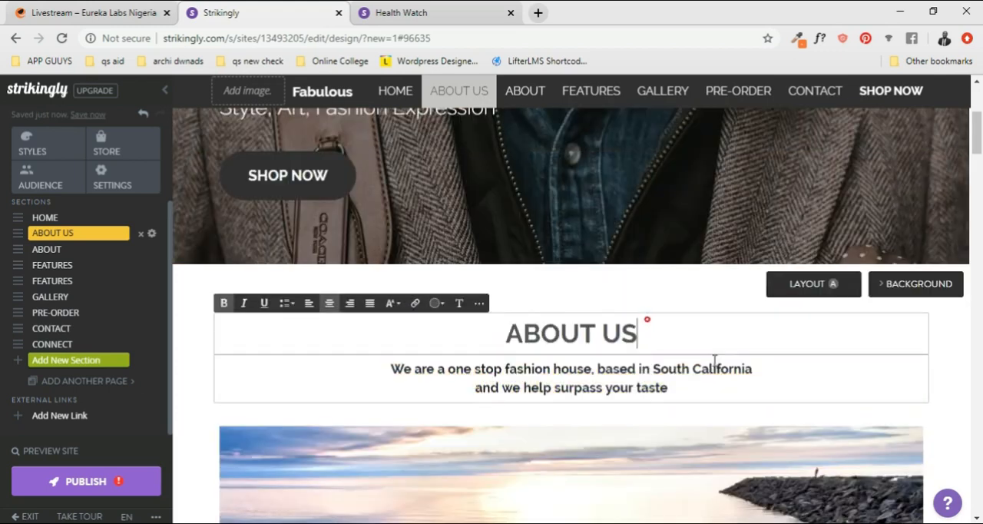
# - Remove the rocky seascape image item from the About Us section, keeping the video item
pyautogui.scroll(-7, 643, 329)
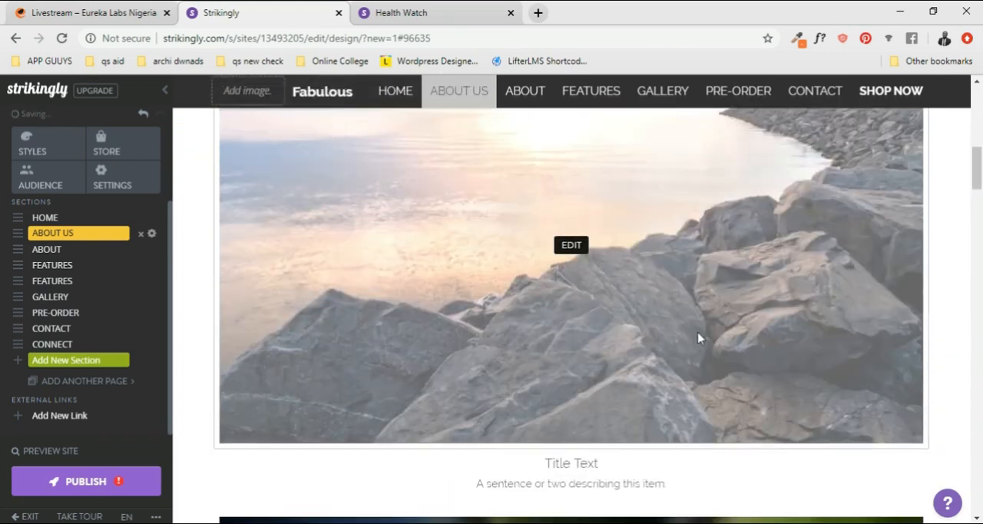
pyautogui.scroll(-5, 714, 345)
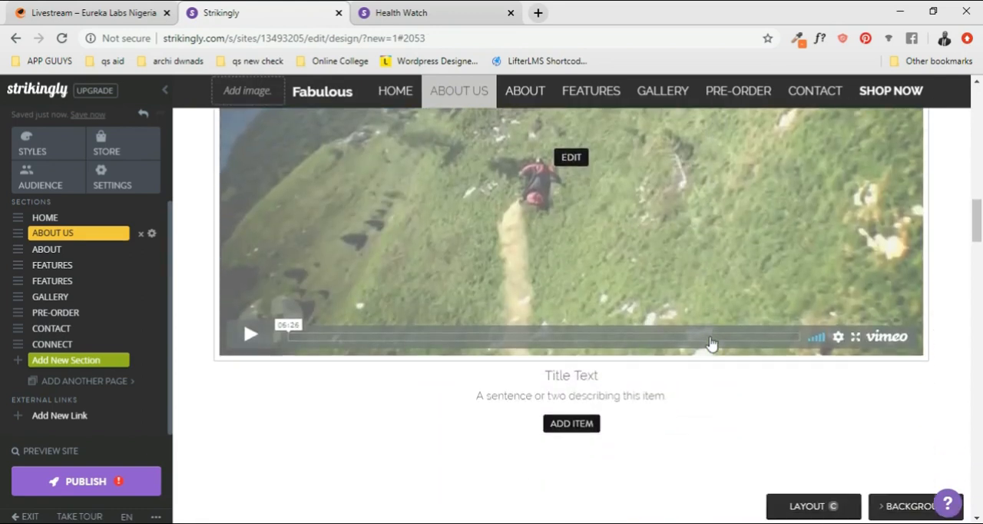
pyautogui.scroll(10, 705, 341)
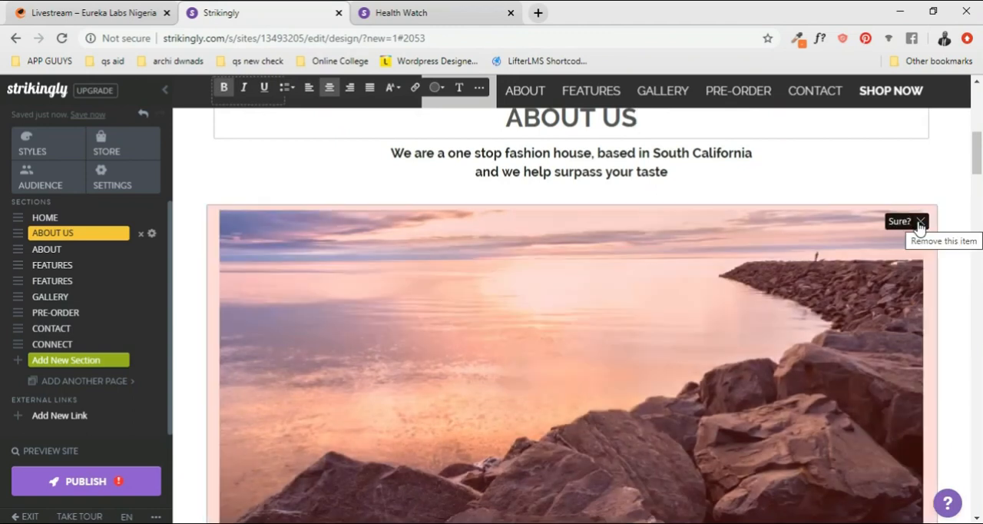
pyautogui.scroll(-4, 919, 226)
pyautogui.scroll(5, 919, 226)
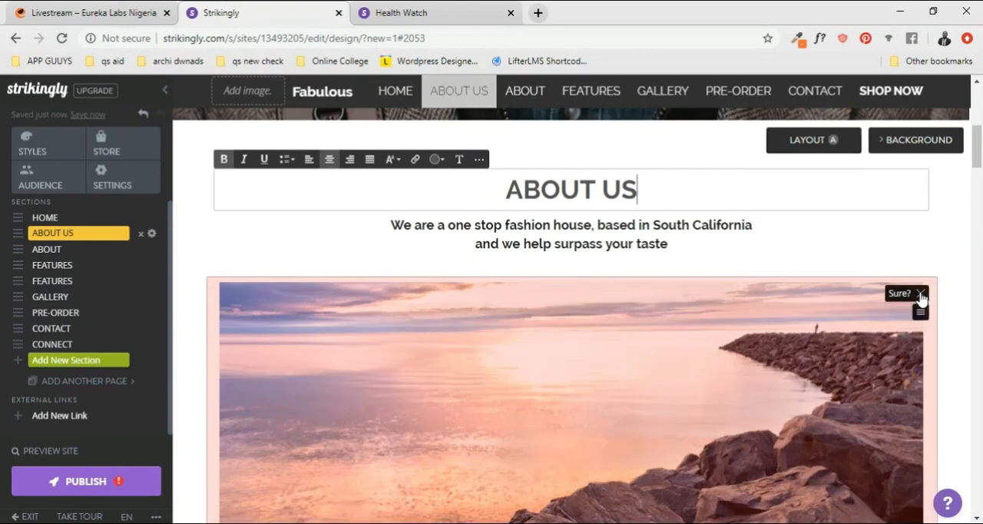
pyautogui.click(920, 298)
# - Review the About Us section's video item with its title and description, and the start of the About section beneath it
pyautogui.scroll(1, 695, 336)
pyautogui.scroll(-2, 695, 336)
pyautogui.scroll(-2, 695, 336)
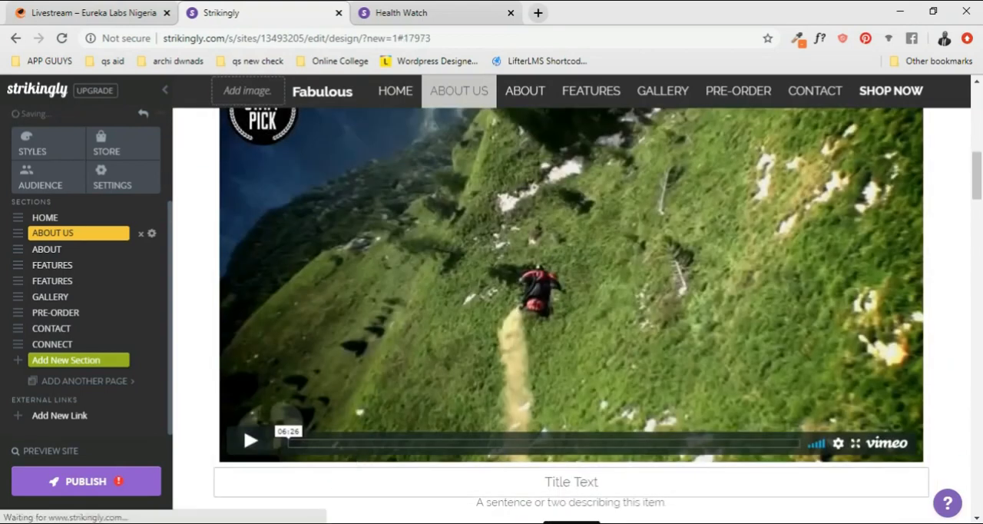
pyautogui.scroll(-2, 711, 322)
pyautogui.scroll(3, 710, 322)
pyautogui.scroll(-1, 698, 330)
pyautogui.scroll(5, 661, 307)
pyautogui.scroll(-8, 628, 284)
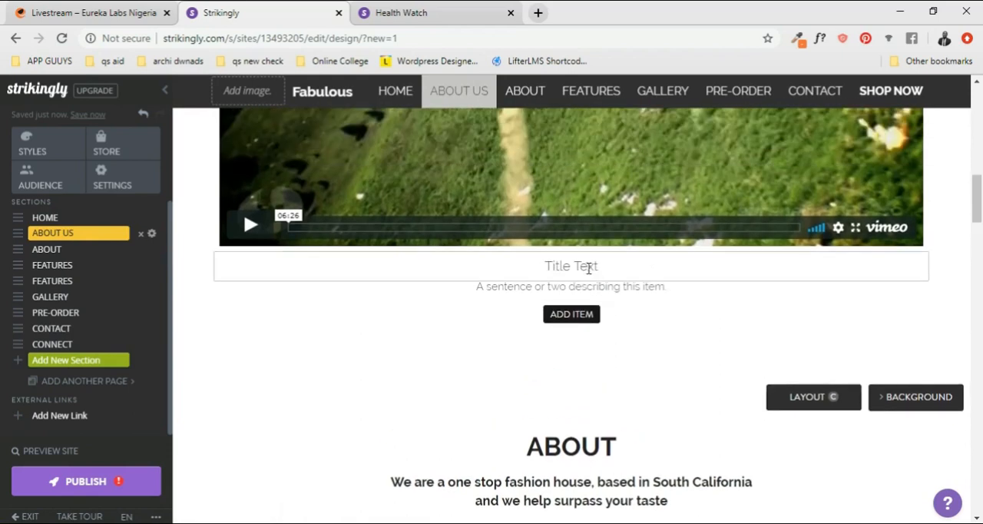
pyautogui.scroll(-1, 592, 280)
pyautogui.scroll(-2, 615, 255)
pyautogui.scroll(2, 618, 257)
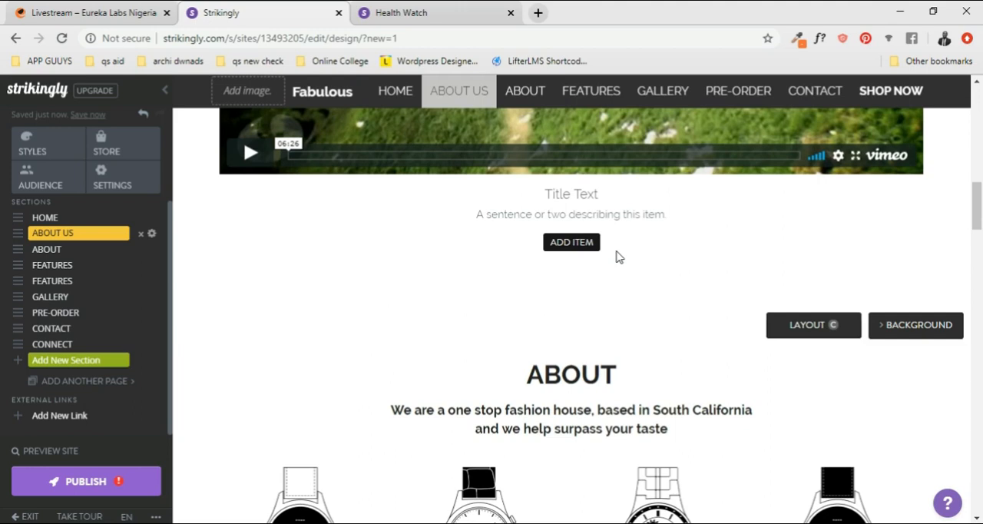
pyautogui.scroll(-1, 615, 284)
# - Examine the old About section, the Features items and the Gallery images to decide which sections are needed
pyautogui.doubleClick(584, 292)
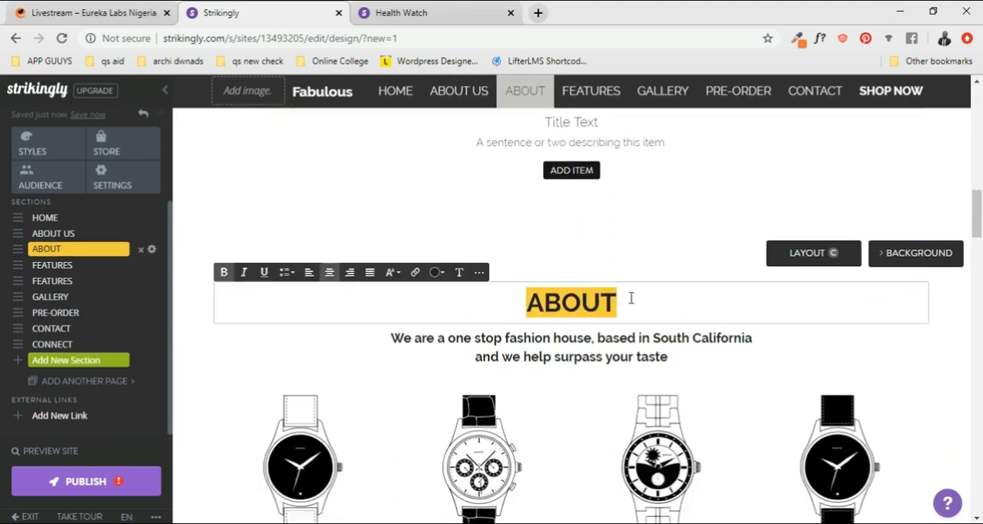
pyautogui.scroll(-18, 630, 298)
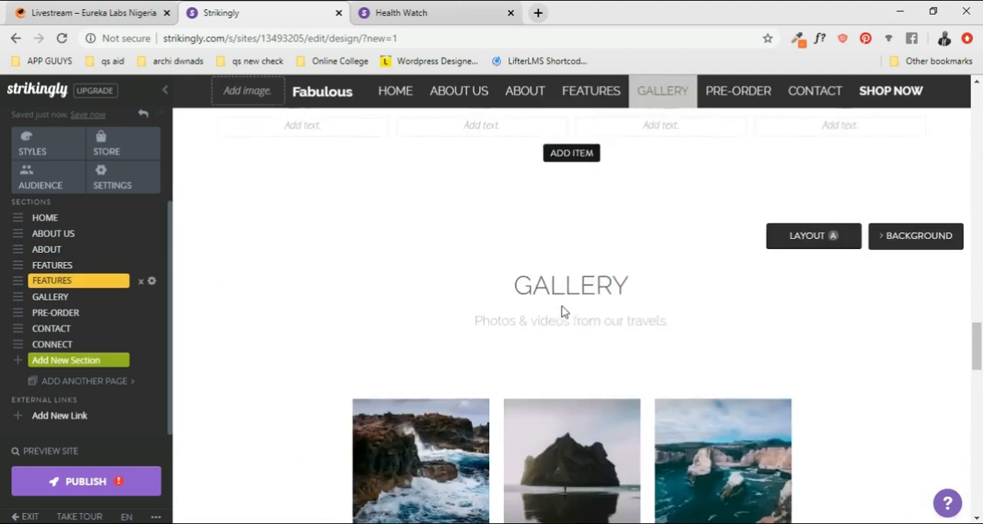
pyautogui.scroll(-3, 564, 314)
pyautogui.scroll(2, 568, 300)
pyautogui.moveTo(444, 351)
pyautogui.scroll(-2, 526, 399)
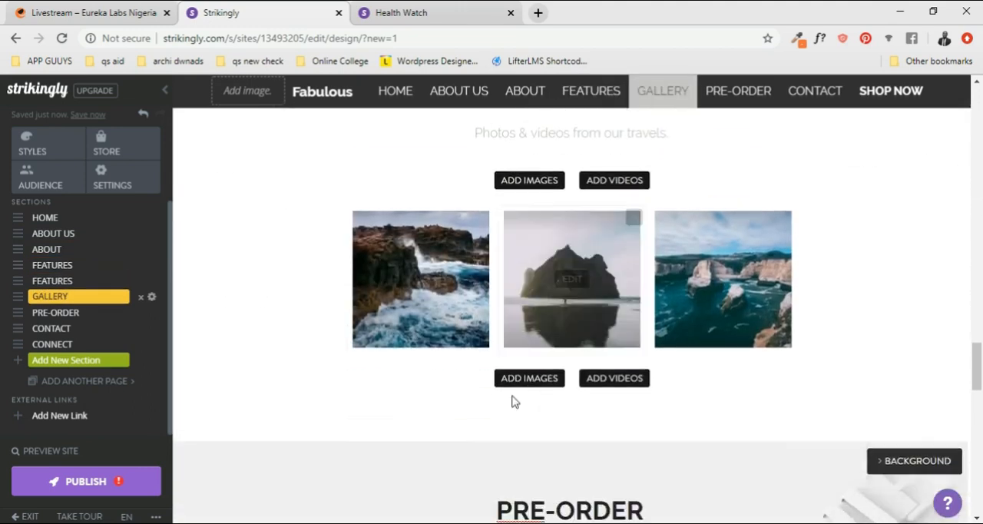
pyautogui.scroll(2, 584, 338)
pyautogui.scroll(-1, 637, 322)
pyautogui.scroll(2, 599, 317)
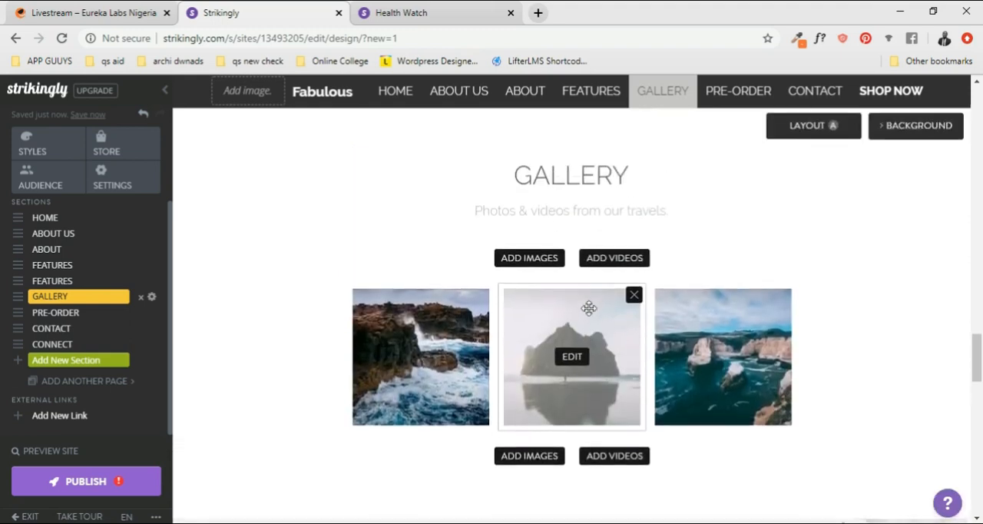
pyautogui.scroll(-1, 503, 361)
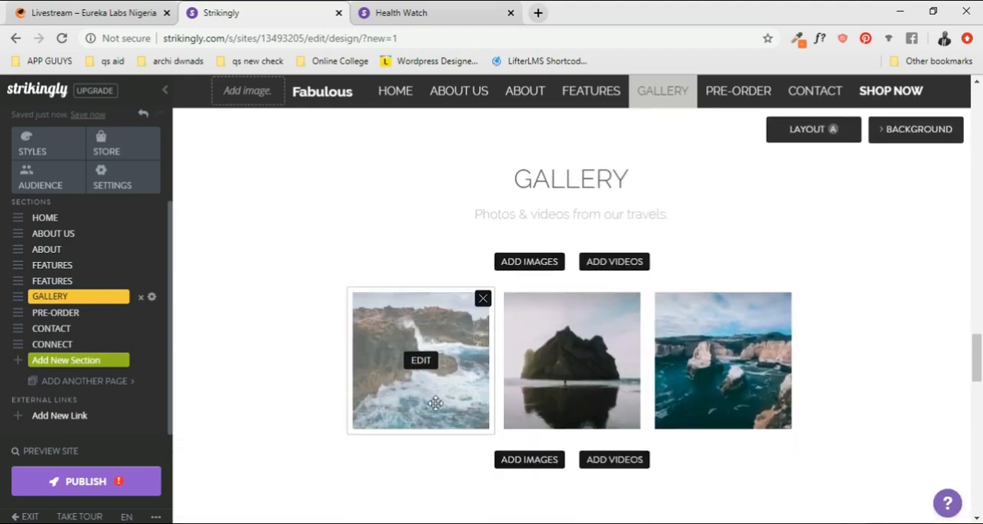
pyautogui.scroll(10, 771, 385)
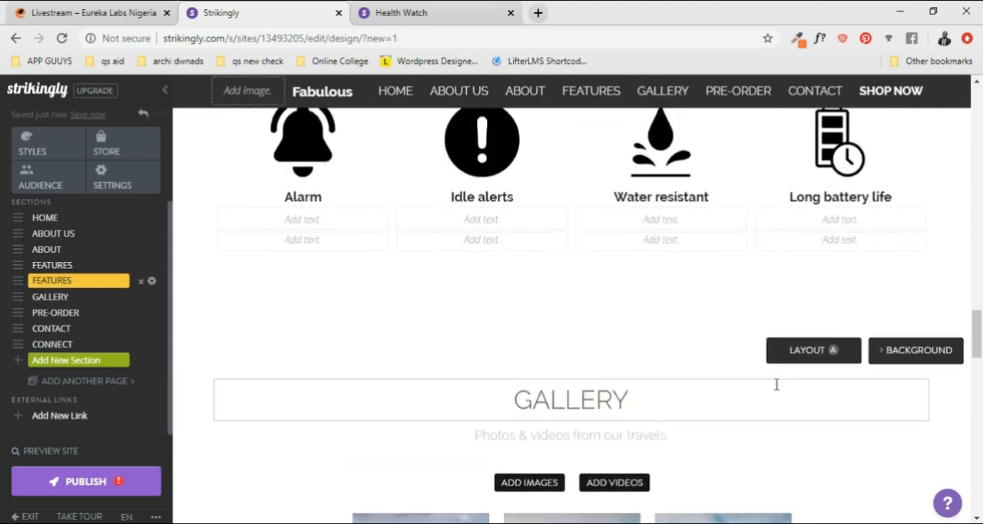
pyautogui.scroll(-1, 658, 353)
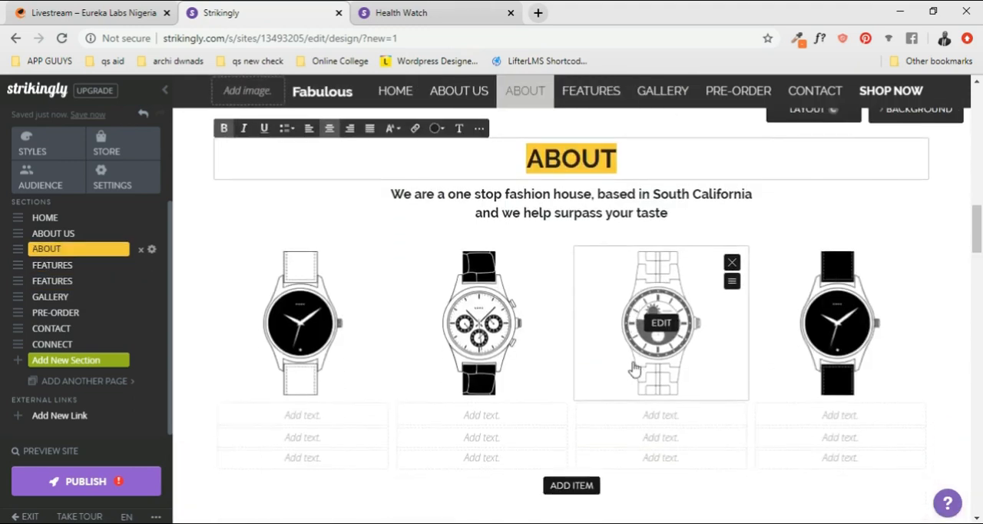
pyautogui.scroll(-5, 542, 413)
pyautogui.scroll(-9, 588, 407)
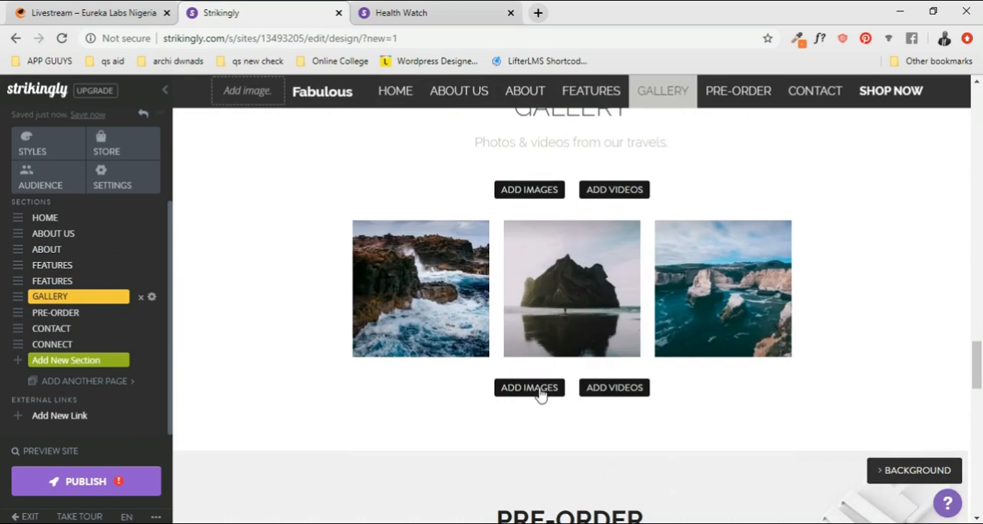
pyautogui.scroll(6, 861, 314)
pyautogui.scroll(-2, 873, 323)
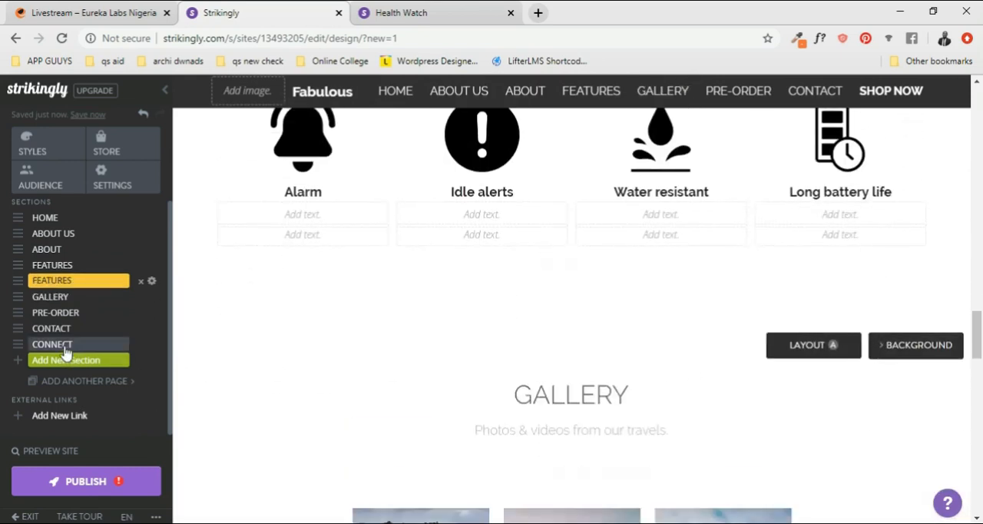
# - Delete the Gallery section from the site and confirm the deletion
pyautogui.click(73, 305)
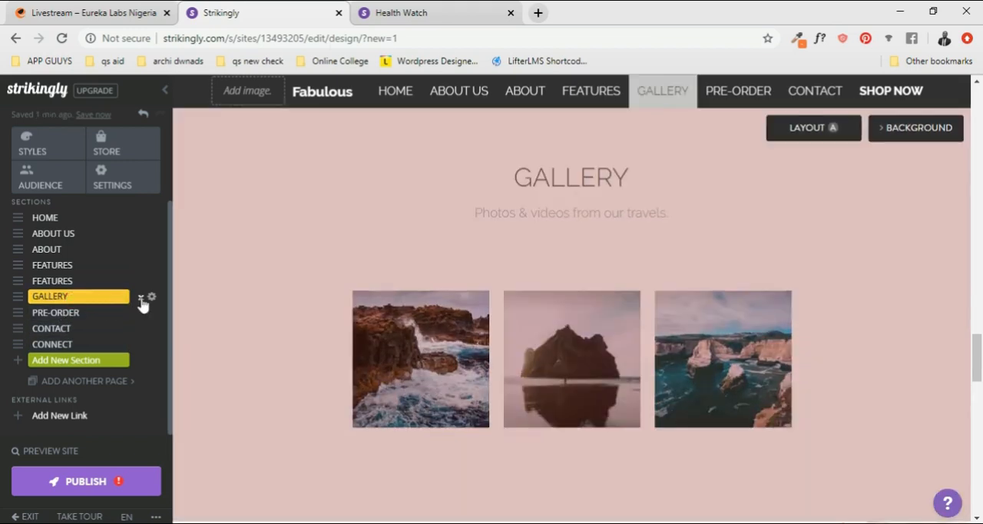
pyautogui.click(141, 299)
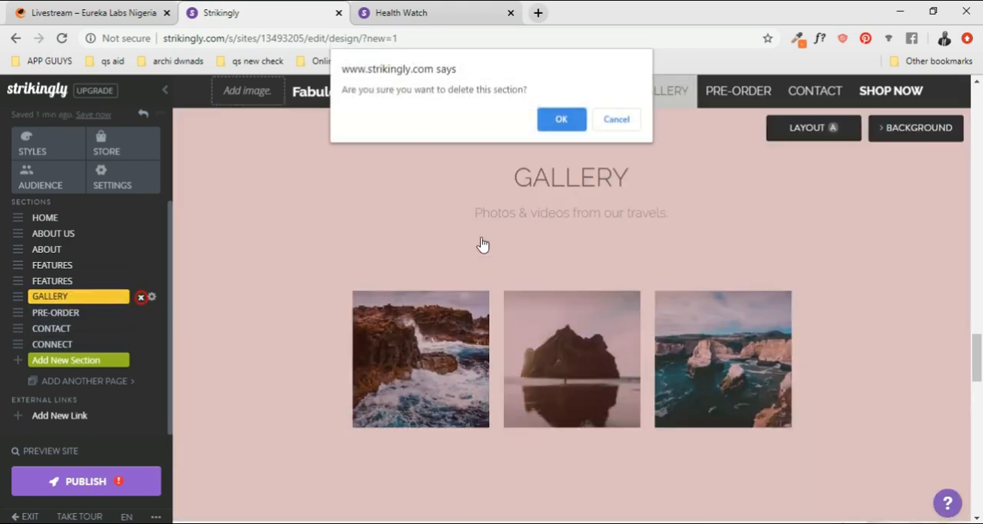
pyautogui.click(563, 118)
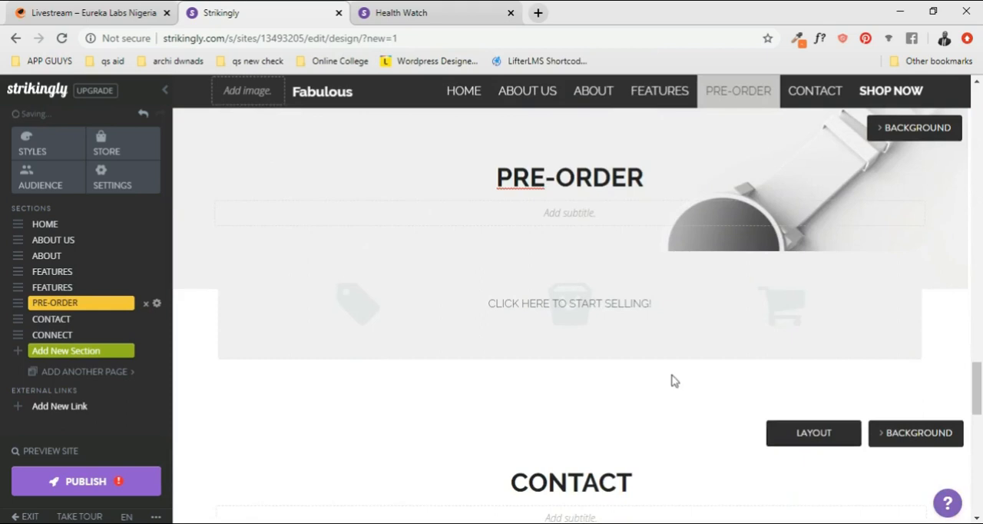
pyautogui.scroll(15, 672, 381)
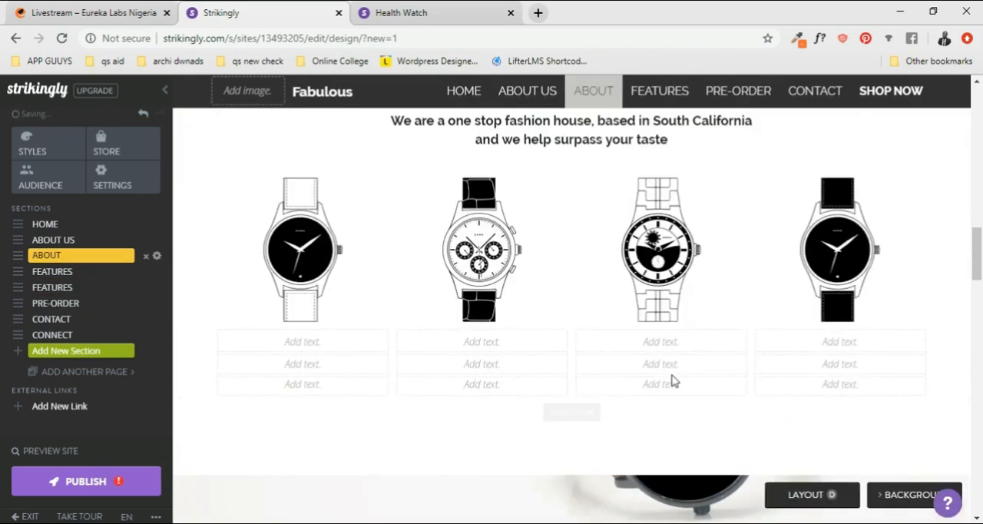
# - Change the heading of the old About section below About Us to GALLERY
pyautogui.scroll(4, 672, 381)
pyautogui.doubleClick(573, 373)
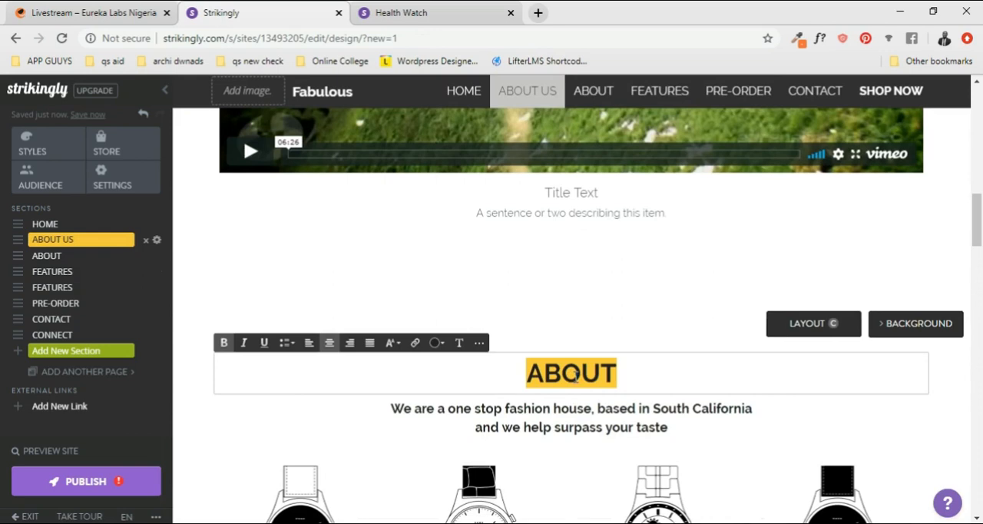
pyautogui.write('GALLERY')
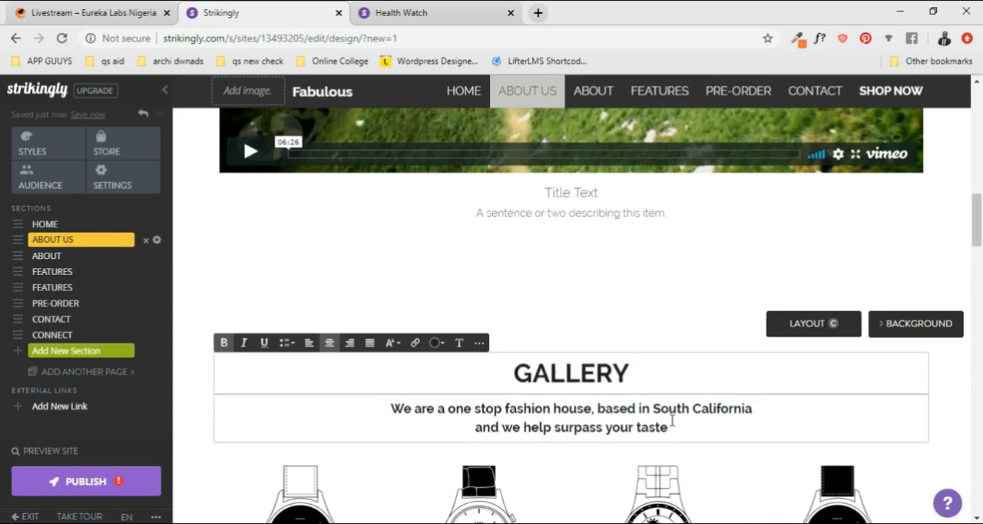
# - Add a comma after Fashion in the Home tagline and select the full line "Style, Art, Fashion, Expression"
pyautogui.click(557, 405)
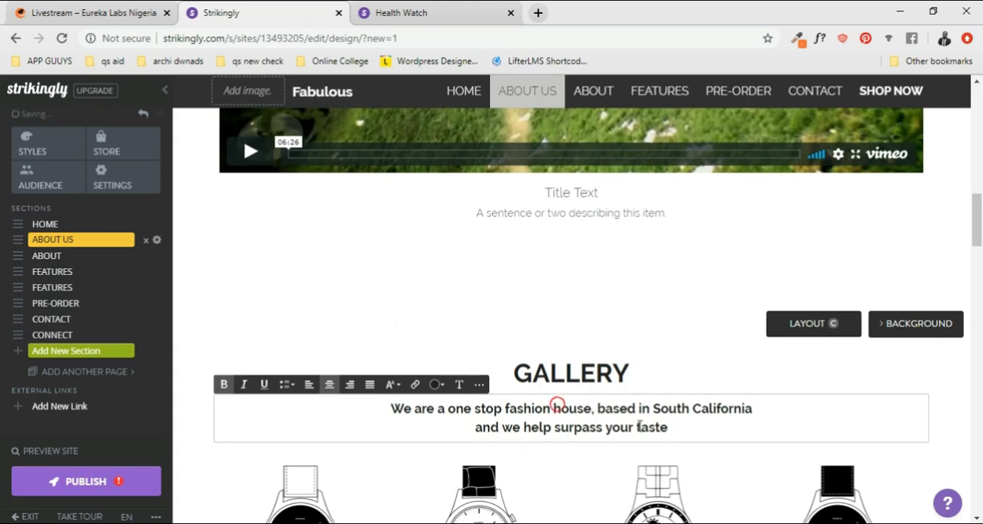
pyautogui.scroll(-1, 615, 384)
pyautogui.moveTo(672, 354); pyautogui.dragTo(404, 343)
pyautogui.scroll(10, 407, 307)
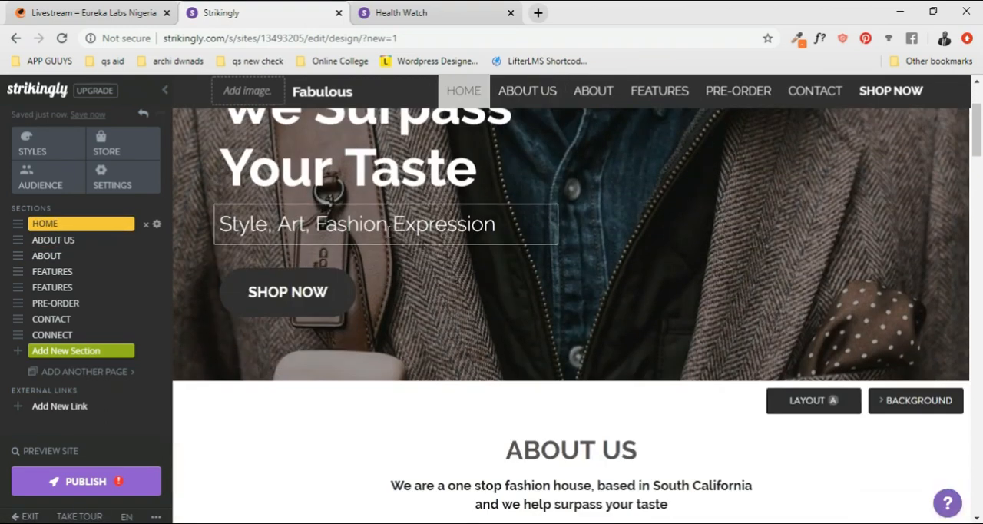
pyautogui.click(389, 228)
pyautogui.write(',')
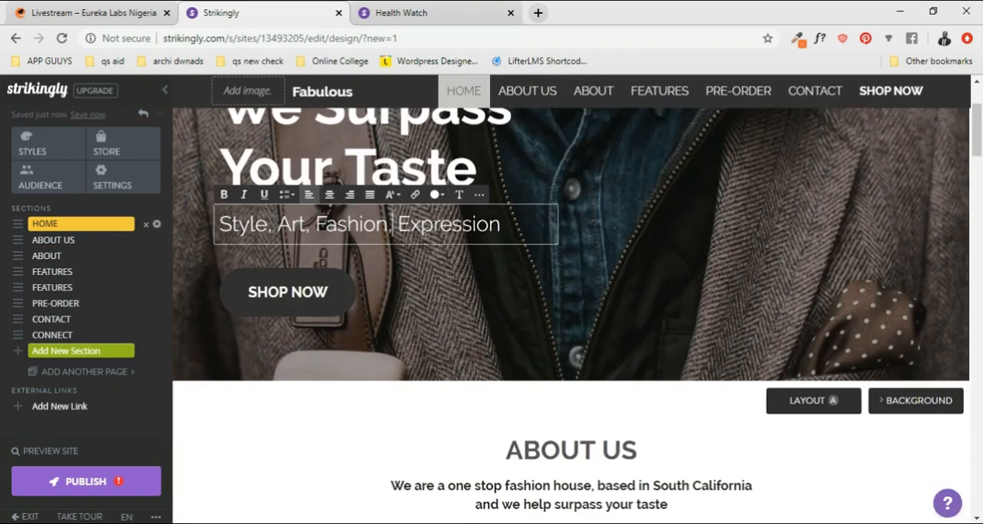
pyautogui.tripleClick(423, 231)
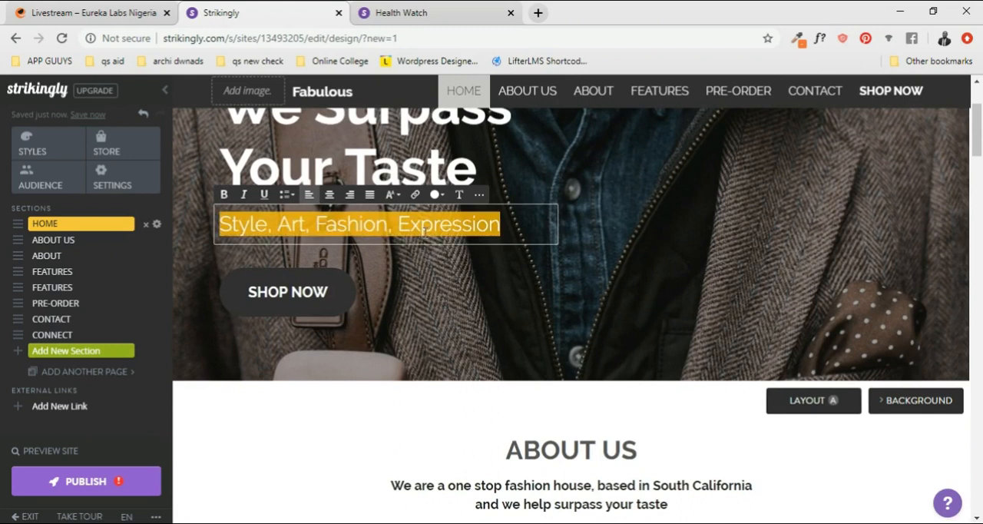
# - Replace the Gallery section's subtitle with the tagline "Style, Art, Fashion, Expression"
pyautogui.scroll(-15, 423, 234)
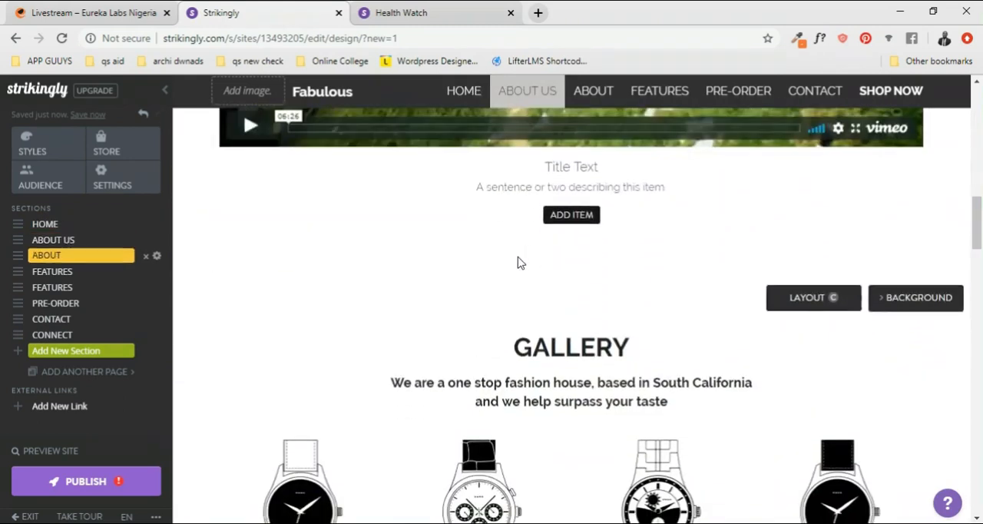
pyautogui.click(485, 235)
pyautogui.hotkey('ctrl', 'a')
pyautogui.press('BackSpace')
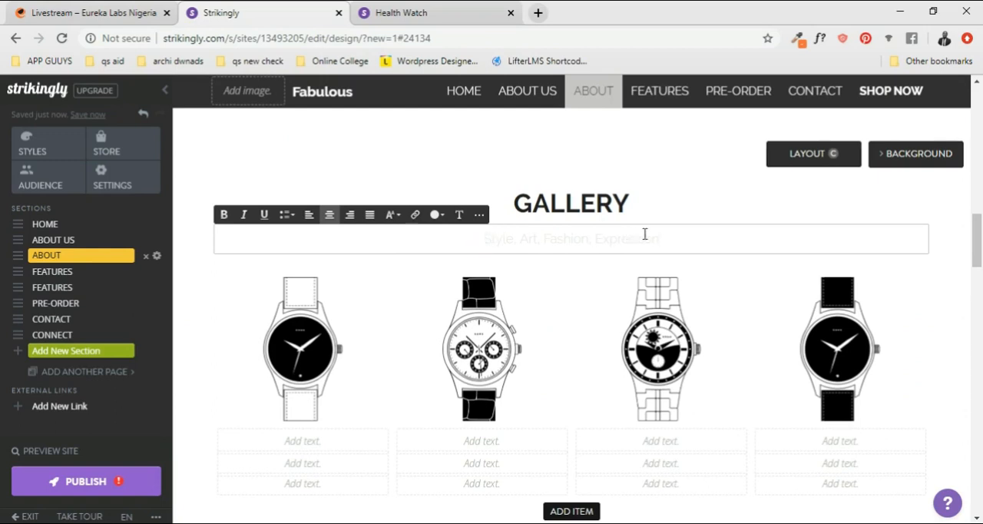
# - Set the Gallery subtitle's text colour to black and its size to Large
pyautogui.moveTo(670, 238); pyautogui.dragTo(403, 241)
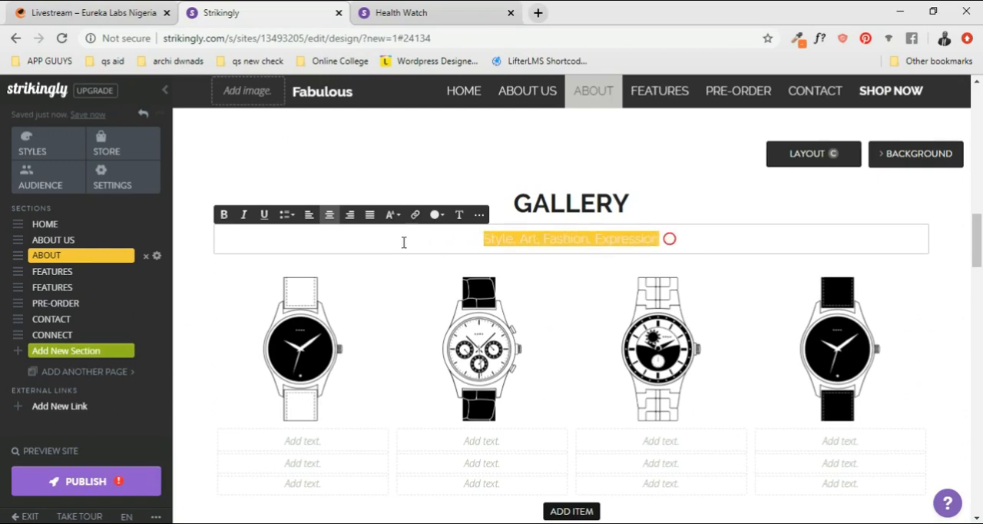
pyautogui.click(439, 215)
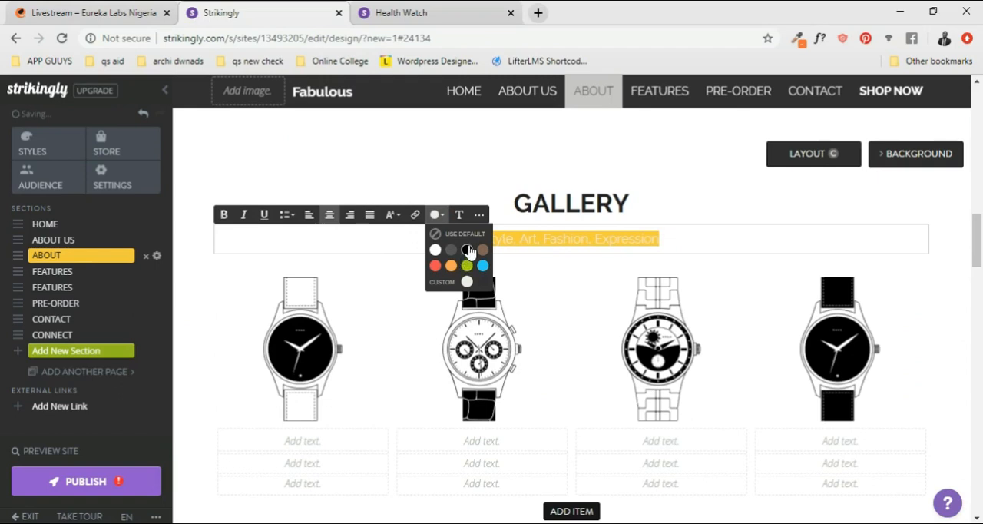
pyautogui.click(467, 250)
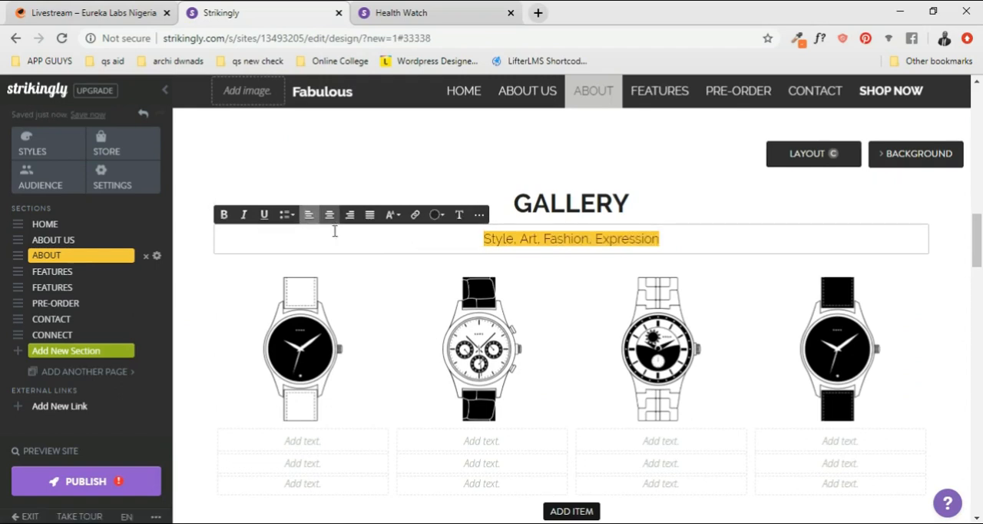
pyautogui.click(393, 215)
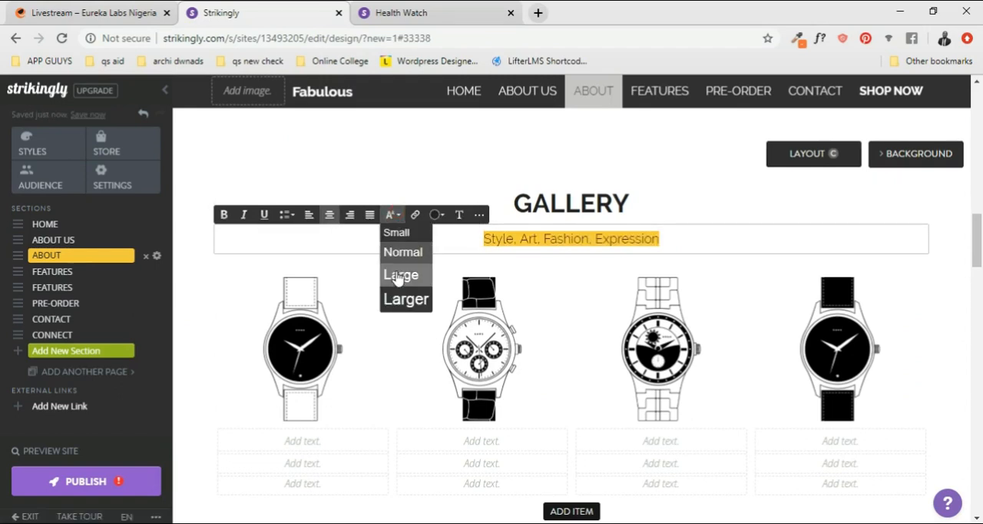
pyautogui.click(396, 275)
pyautogui.click(724, 262)
pyautogui.scroll(2, 723, 264)
pyautogui.scroll(-2, 723, 266)
# - Open the Gallery's third and first watch images for editing and bring up the image chooser for the first one
pyautogui.click(728, 322)
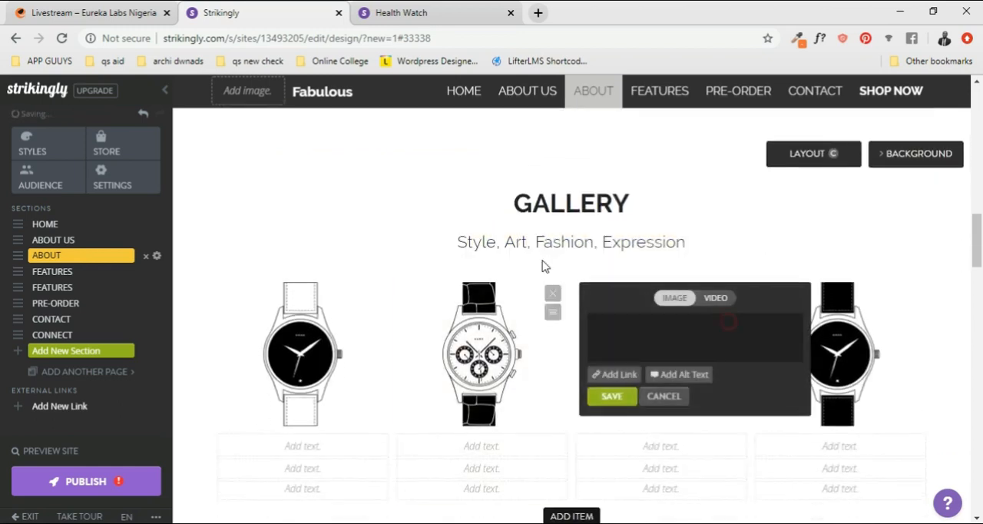
pyautogui.scroll(-1, 554, 320)
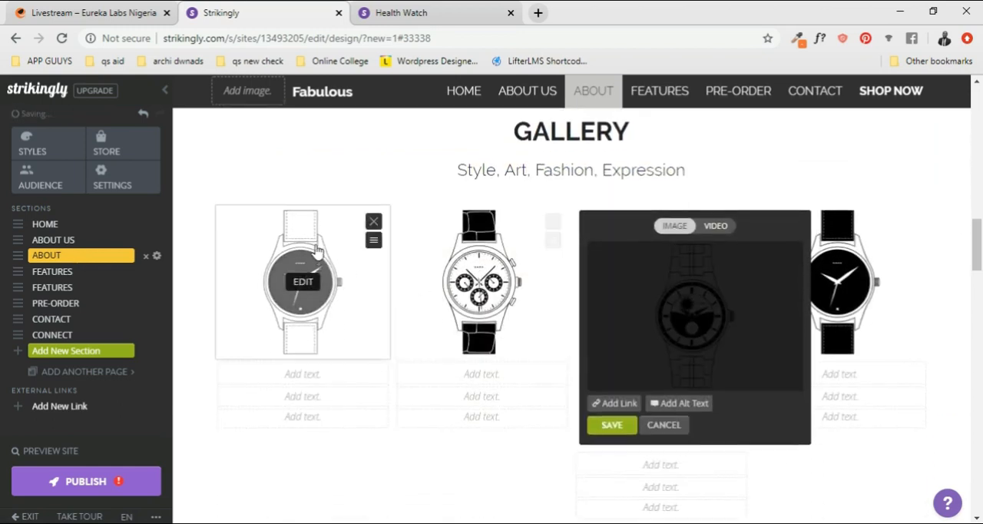
pyautogui.click(375, 222)
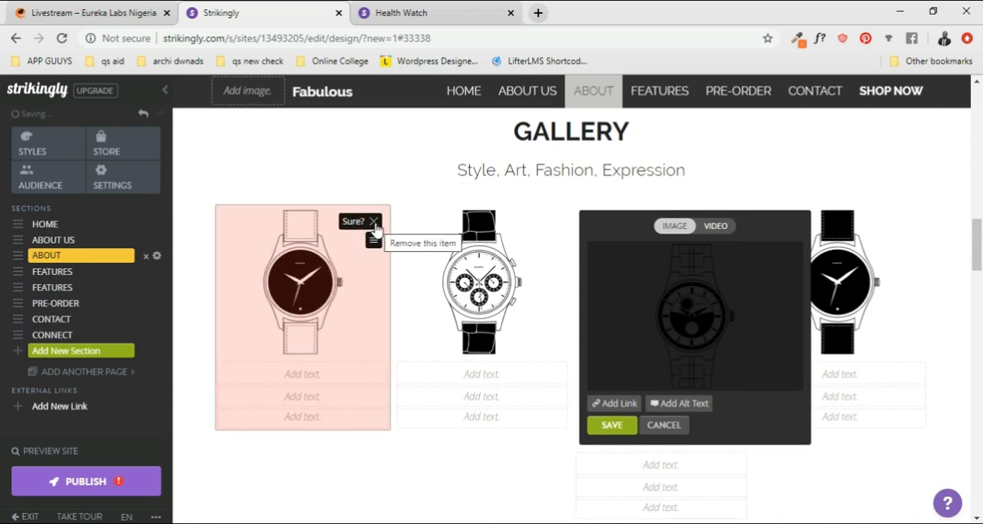
pyautogui.click(304, 283)
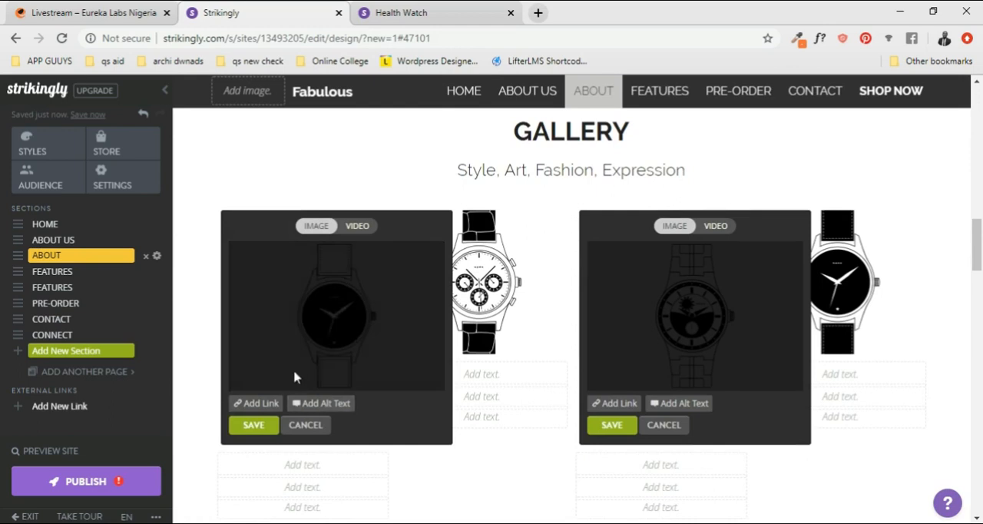
pyautogui.click(336, 311)
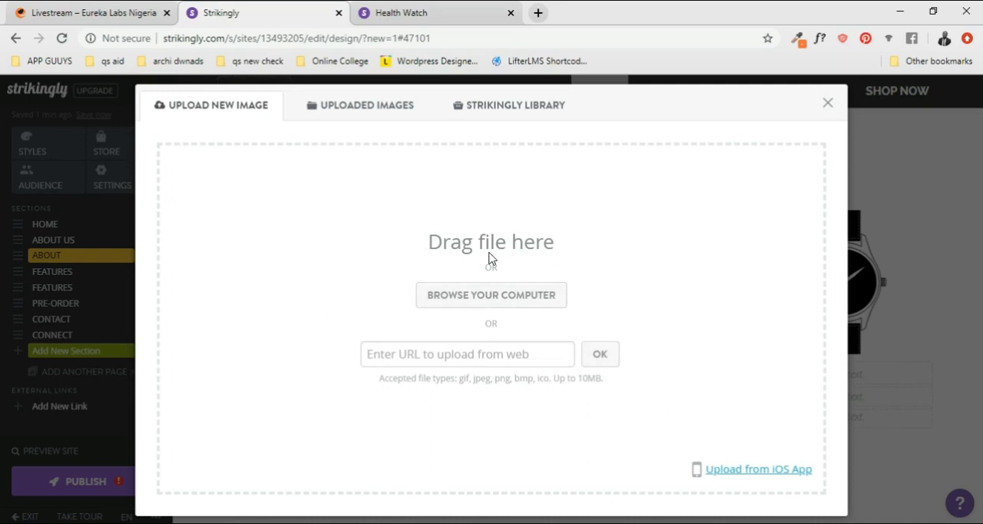
# - Look through the uploaded images and the Strikingly library's icons, and return to uploading a new image
pyautogui.click(362, 116)
pyautogui.click(478, 114)
pyautogui.click(355, 111)
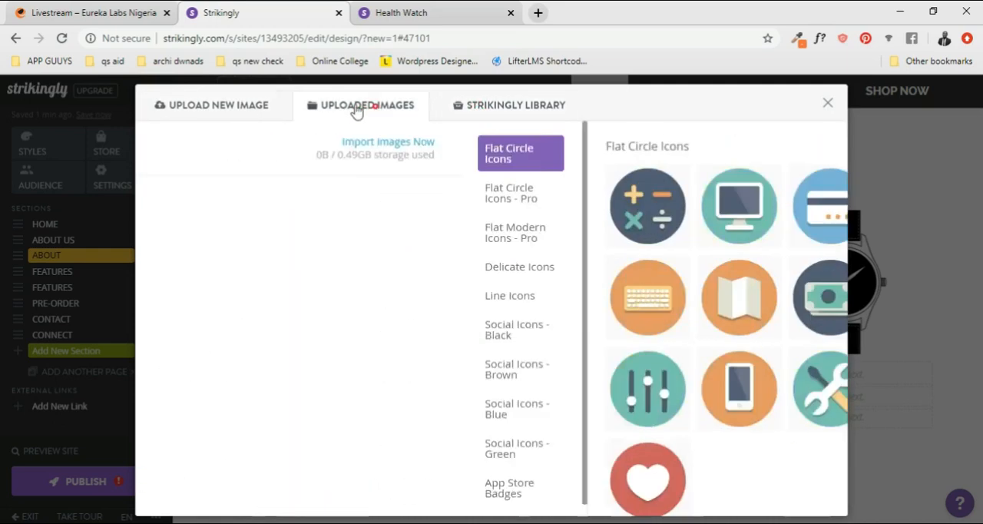
pyautogui.click(235, 111)
pyautogui.click(377, 114)
pyautogui.click(522, 107)
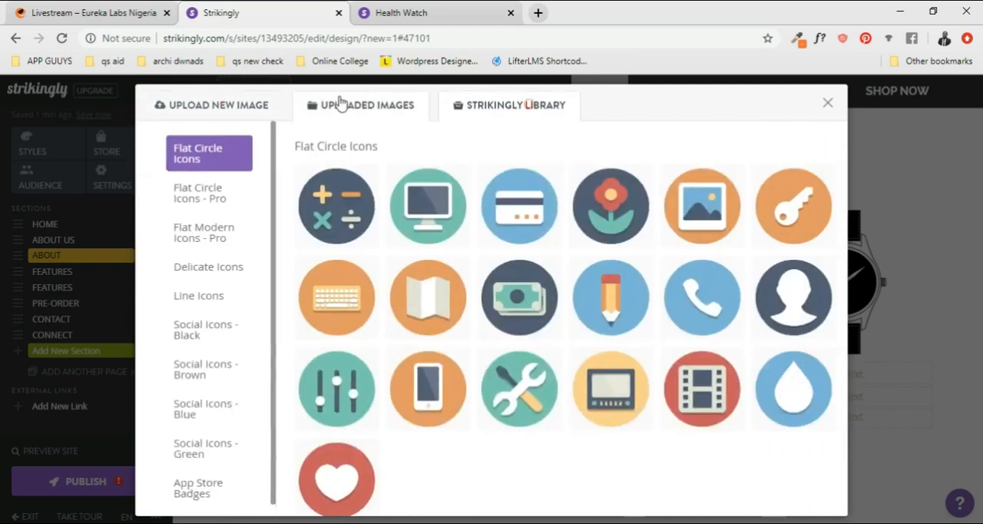
pyautogui.click(247, 100)
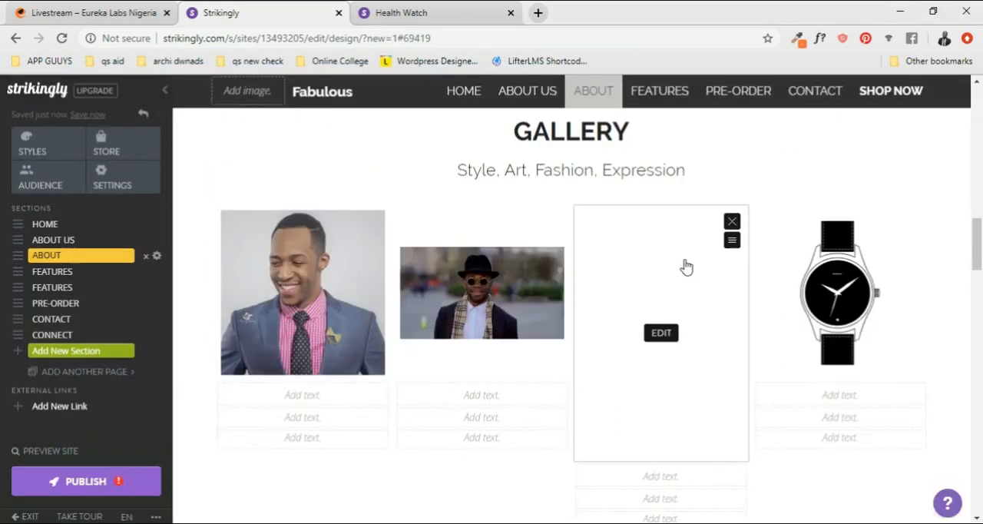
# - Crop the Gallery's third image to a square around the wristwatch and upper shoe, and save it
pyautogui.click(731, 221)
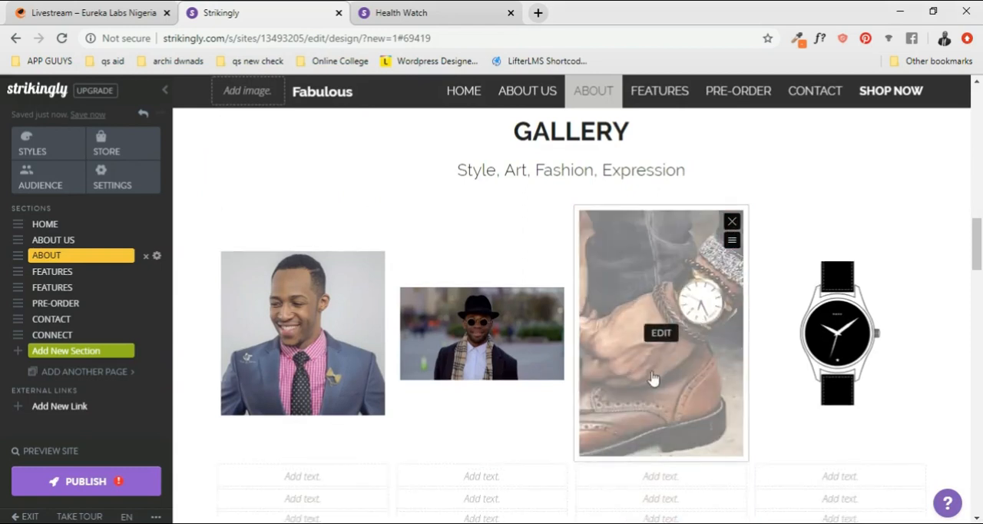
pyautogui.click(663, 338)
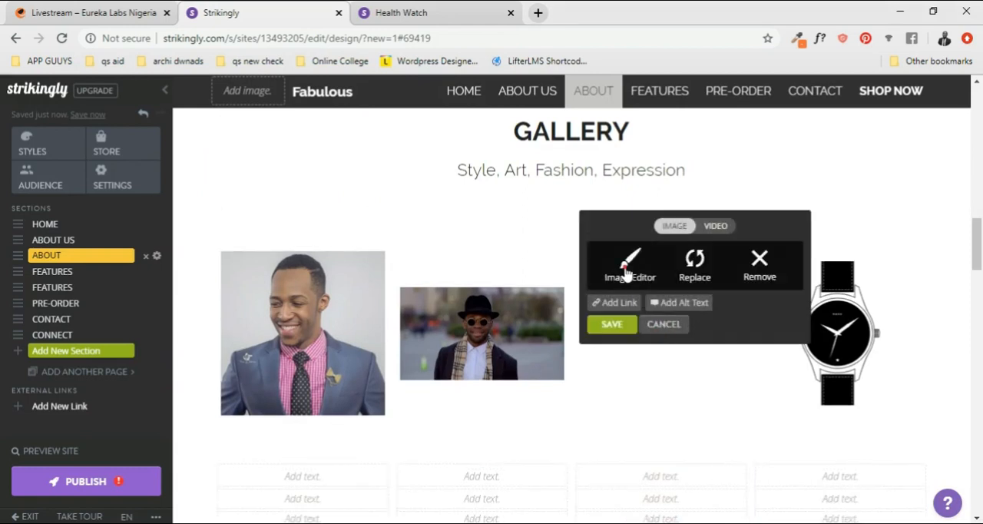
pyautogui.click(626, 270)
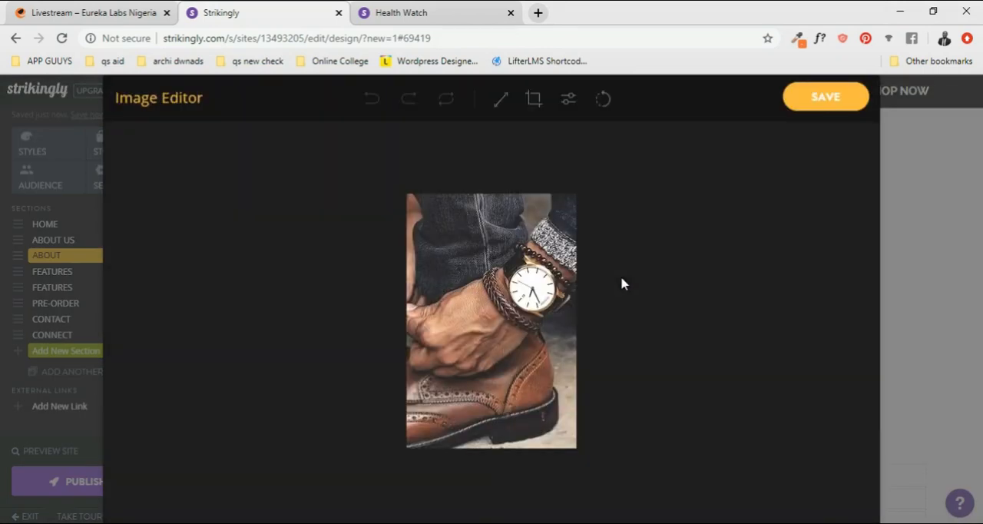
pyautogui.click(533, 101)
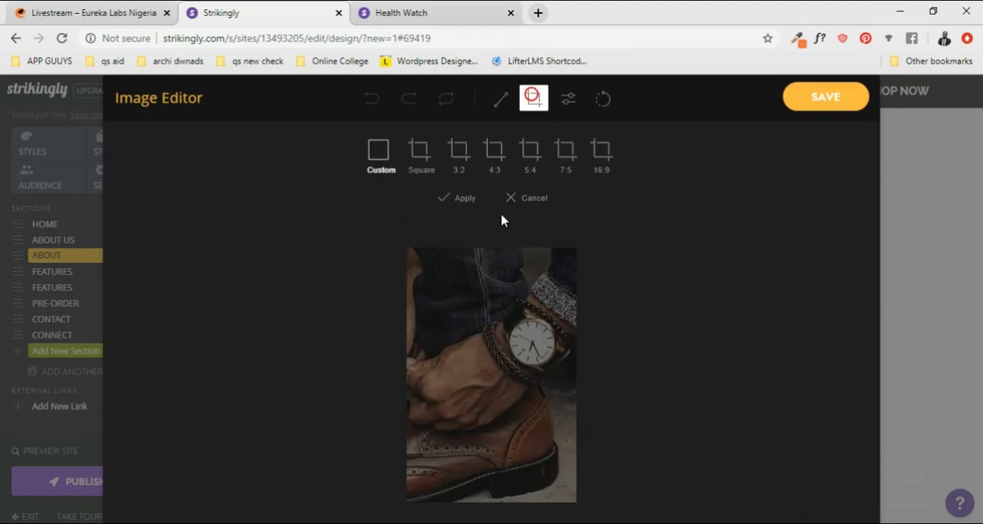
pyautogui.click(426, 158)
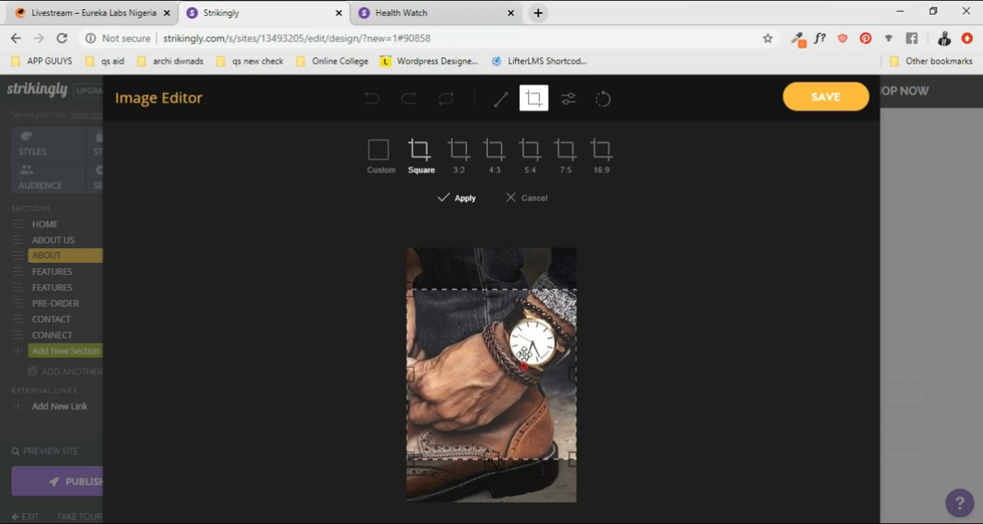
pyautogui.moveTo(511, 364); pyautogui.dragTo(510, 353)
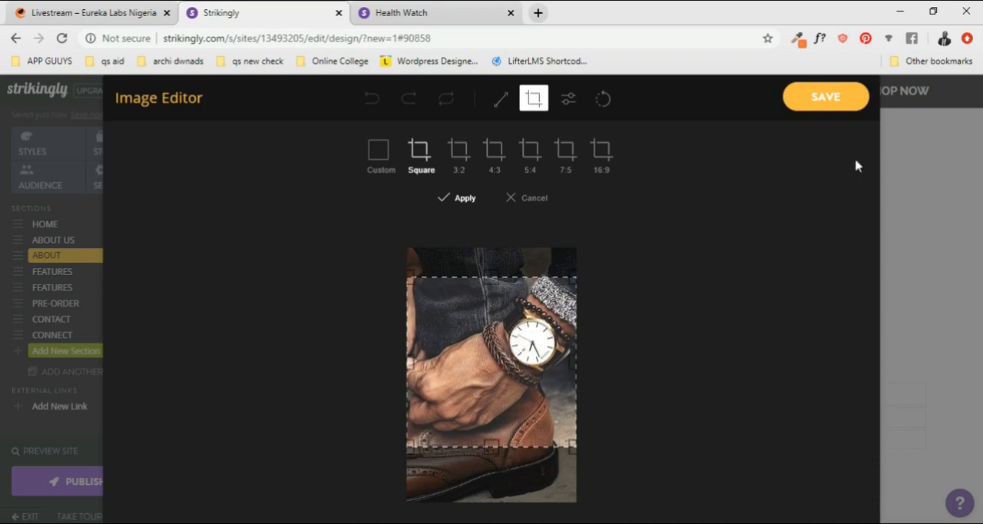
pyautogui.click(835, 102)
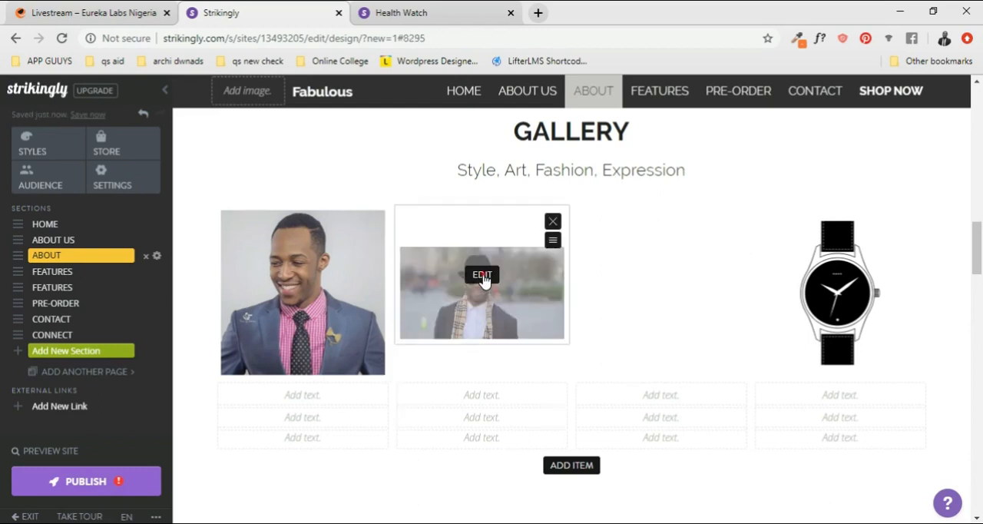
# - Crop the Gallery's second image to a square centred on the man in the black hat, and save it
pyautogui.click(482, 275)
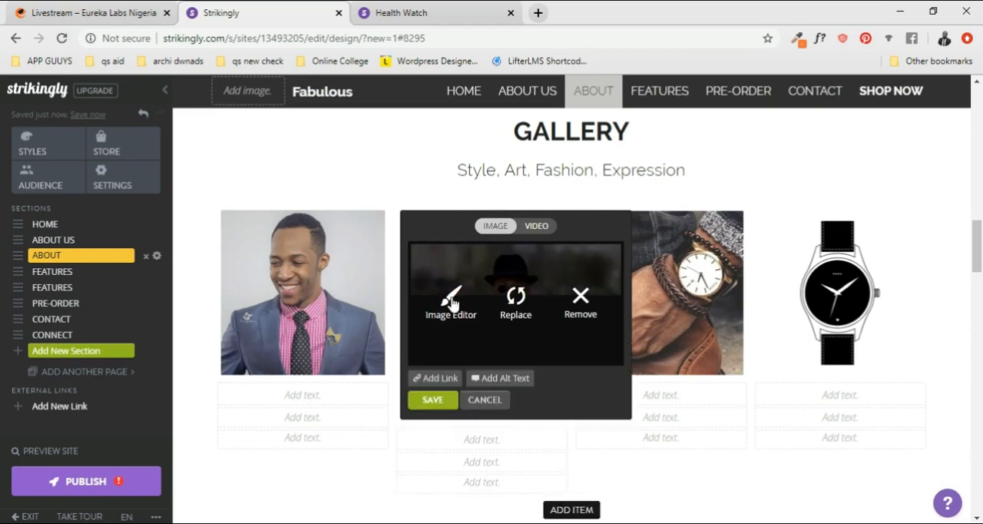
pyautogui.click(452, 305)
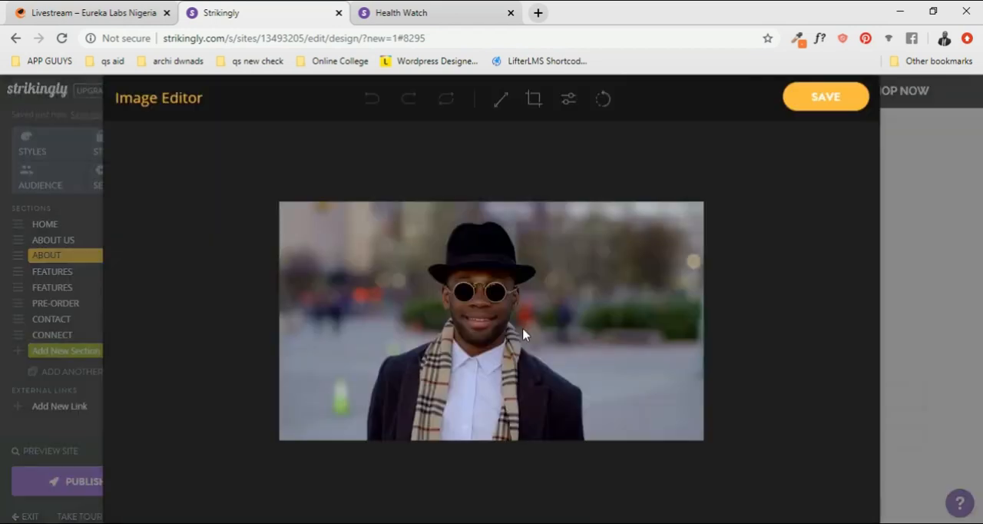
pyautogui.click(534, 101)
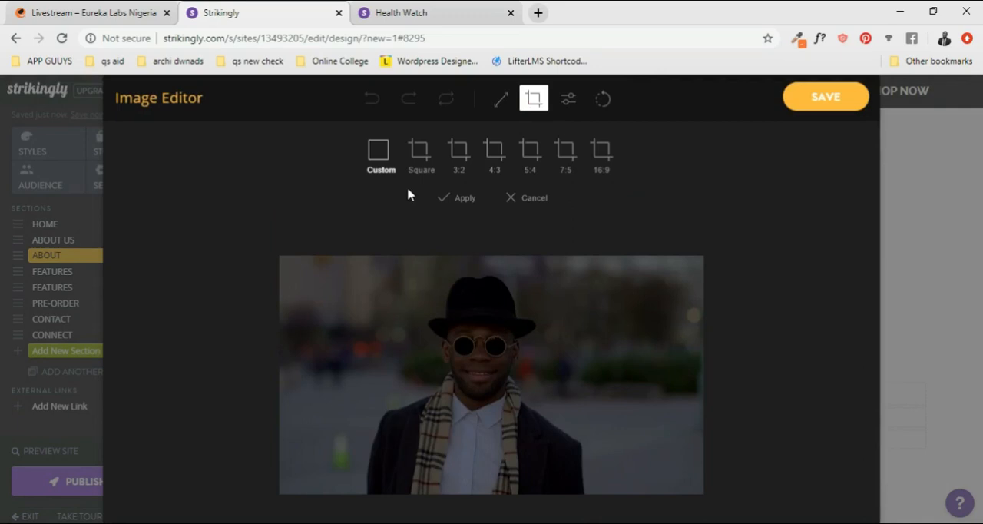
pyautogui.click(422, 154)
pyautogui.moveTo(517, 377); pyautogui.dragTo(507, 377)
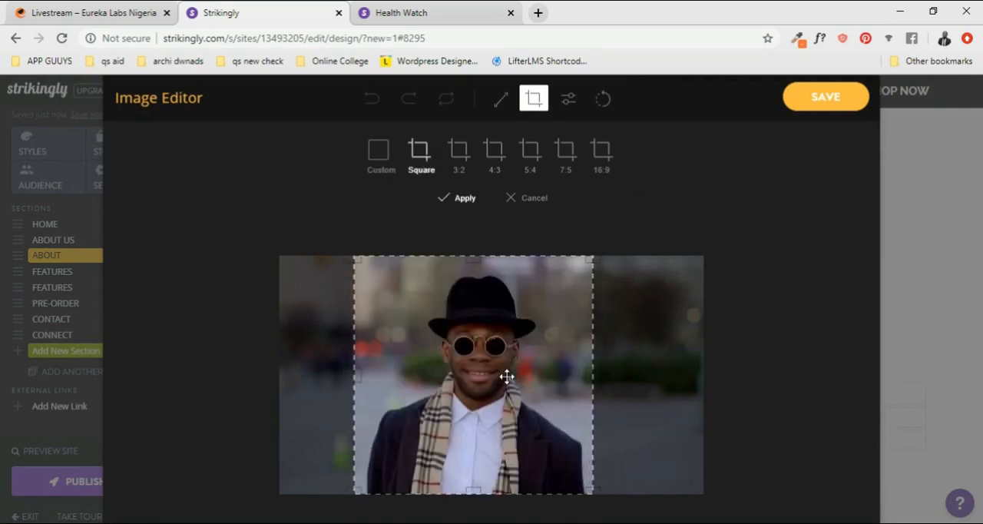
pyautogui.click(826, 100)
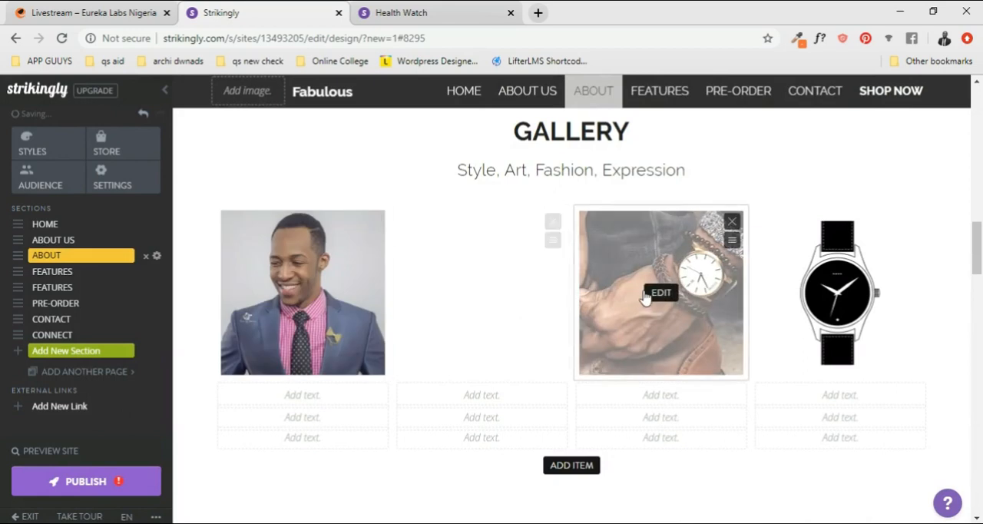
# - Replace the Gallery's fourth watch image with the men's wear photo d508579c0bca594b255fd1d9d8be2273--hipster-teacher from the computer
pyautogui.click(840, 288)
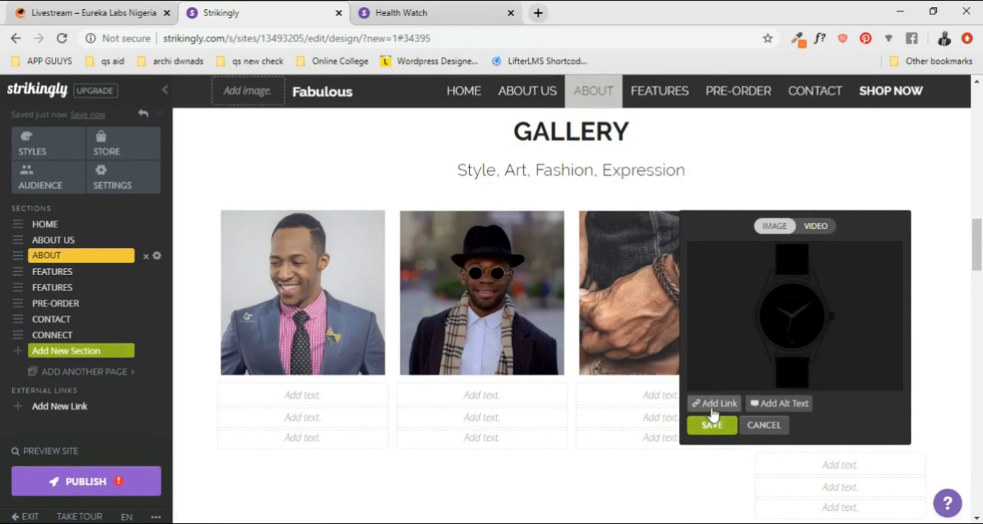
pyautogui.click(791, 326)
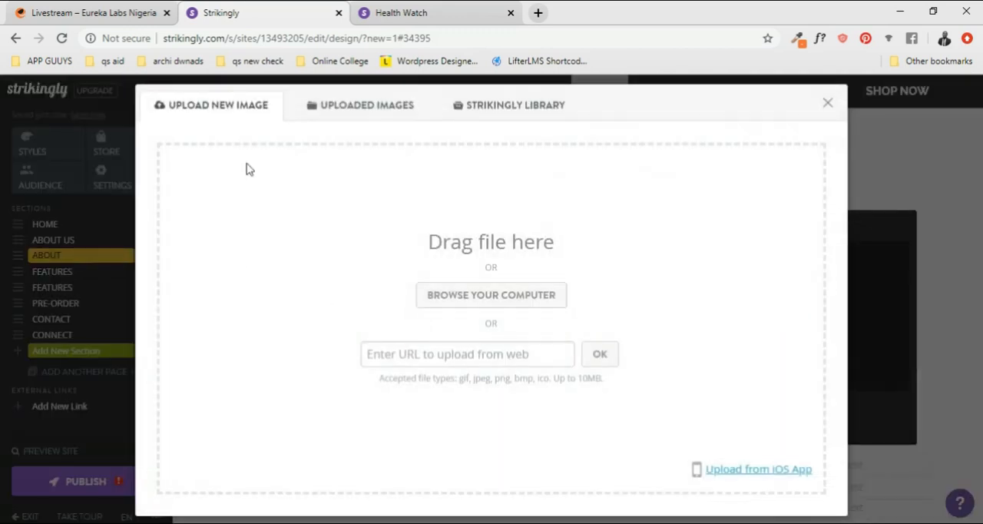
pyautogui.click(354, 112)
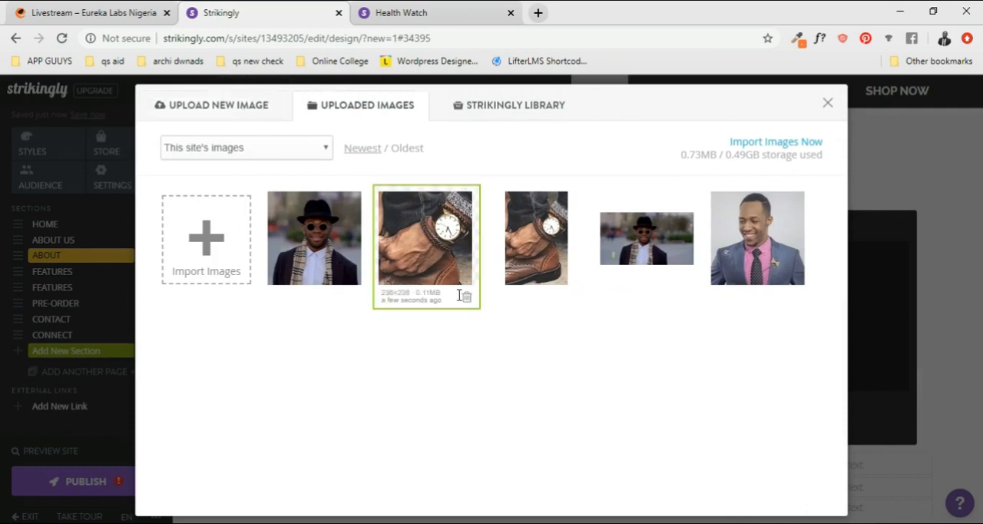
pyautogui.click(206, 104)
pyautogui.click(473, 299)
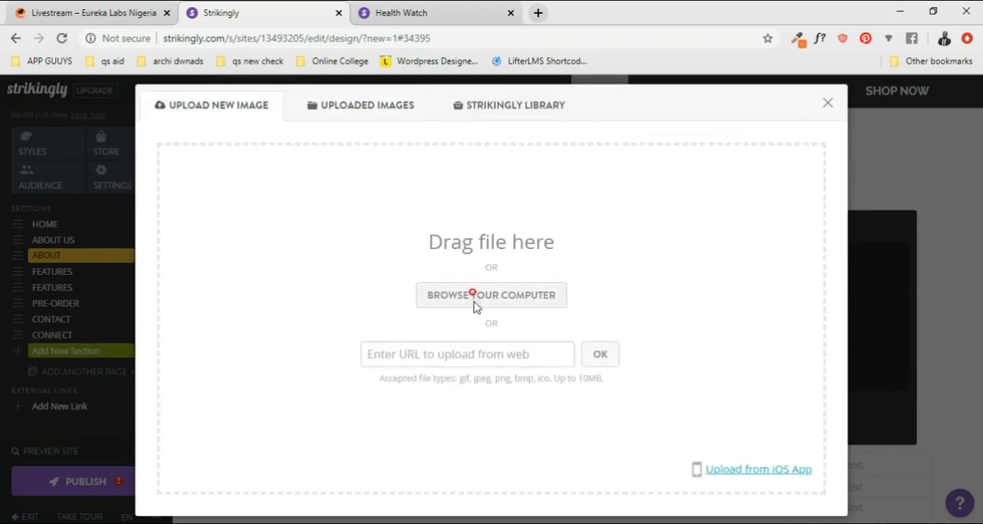
pyautogui.scroll(-1, 344, 207)
pyautogui.scroll(-3, 349, 222)
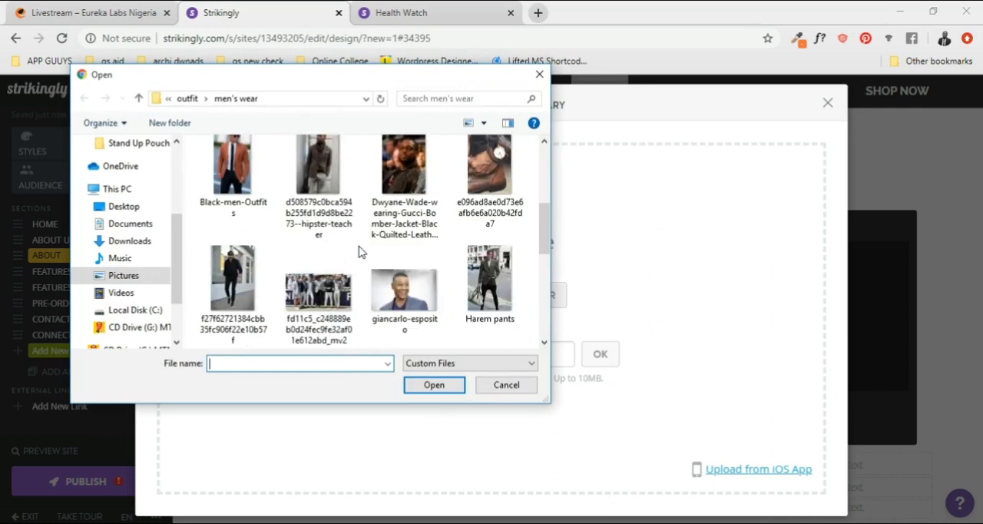
pyautogui.scroll(-1, 360, 252)
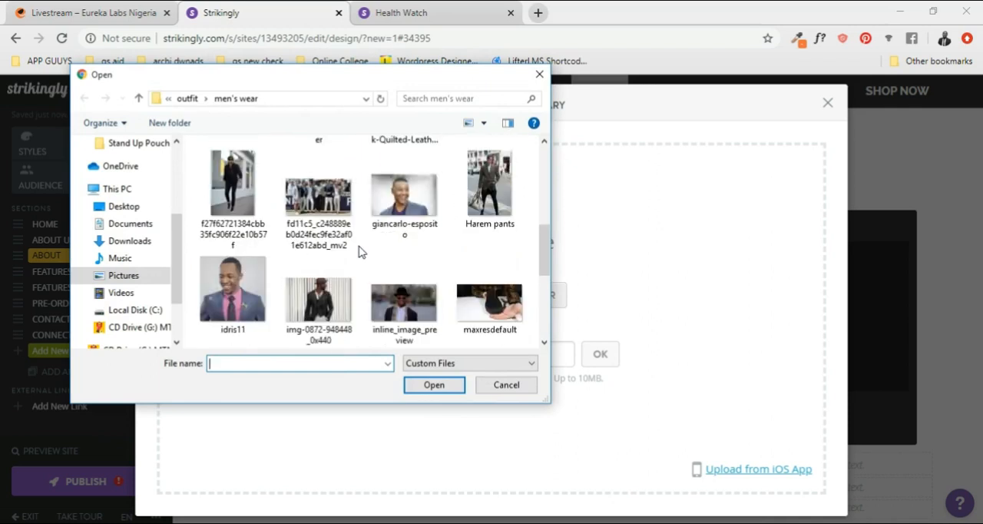
pyautogui.scroll(1, 361, 252)
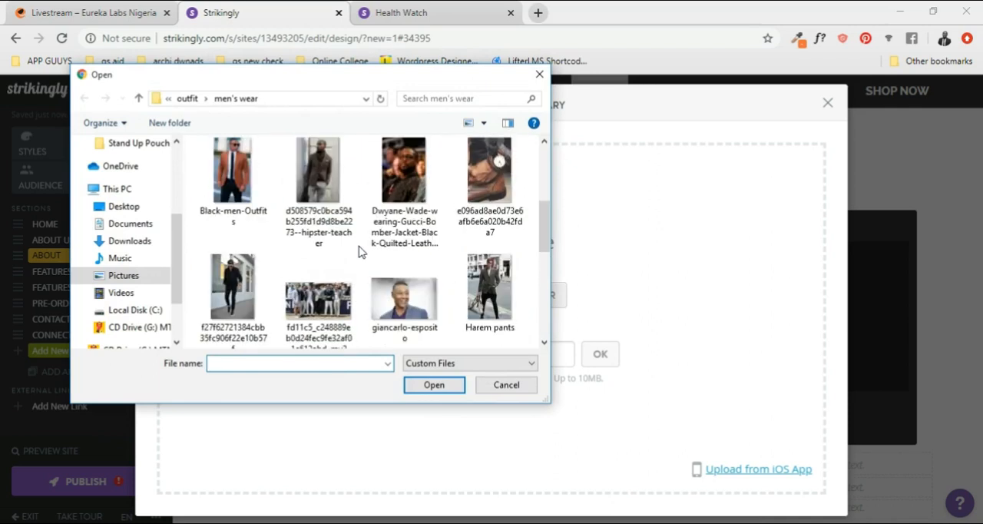
pyautogui.click(238, 175)
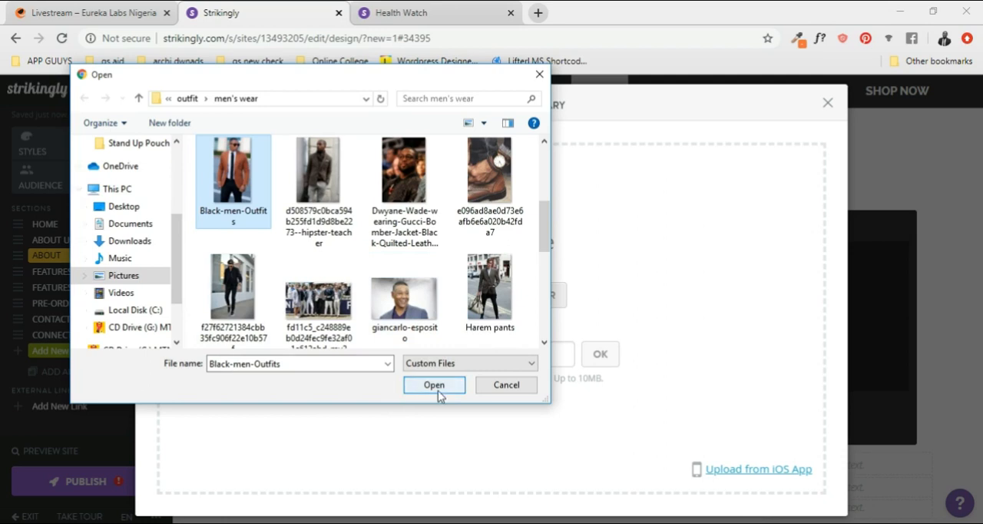
pyautogui.click(309, 179)
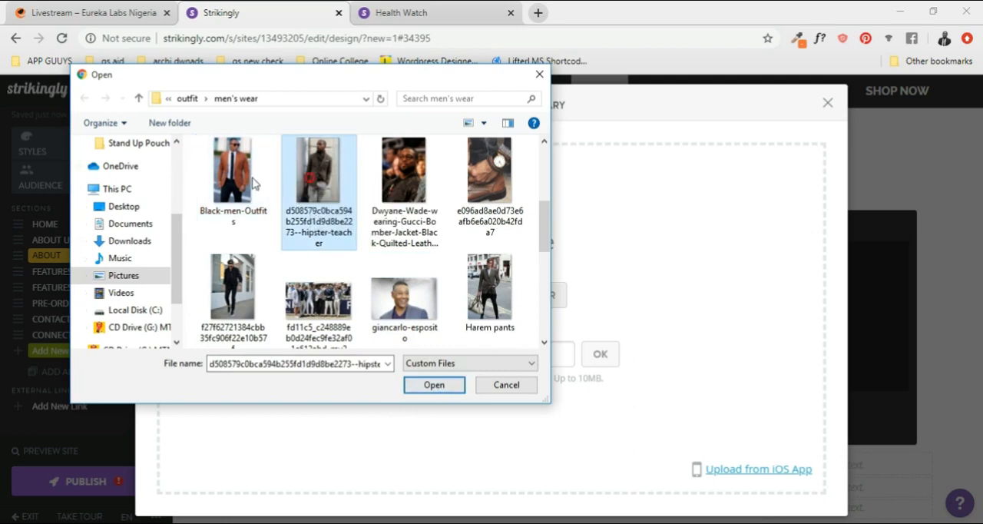
pyautogui.click(434, 385)
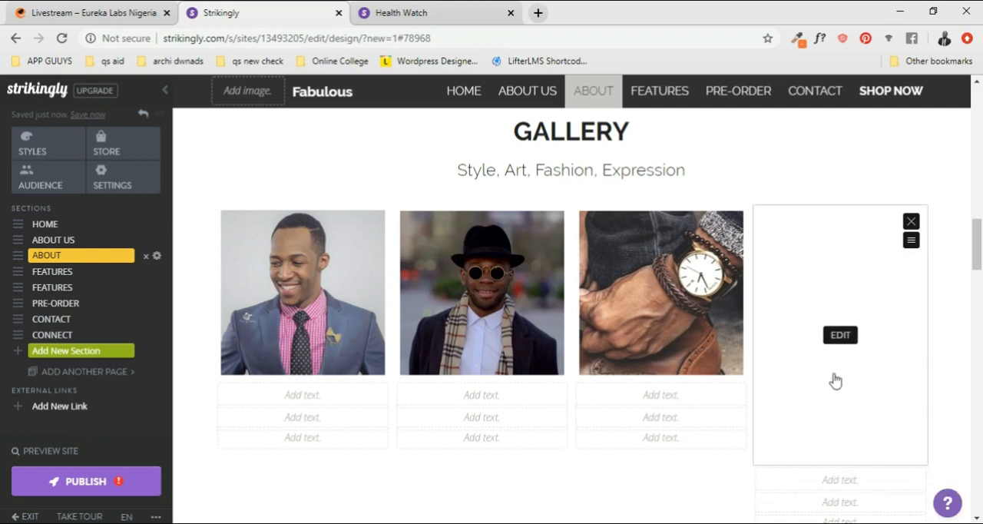
# - Crop the Gallery's fourth image to a square around the head and upper body of the man in the brown blazer, and save it
pyautogui.click(844, 335)
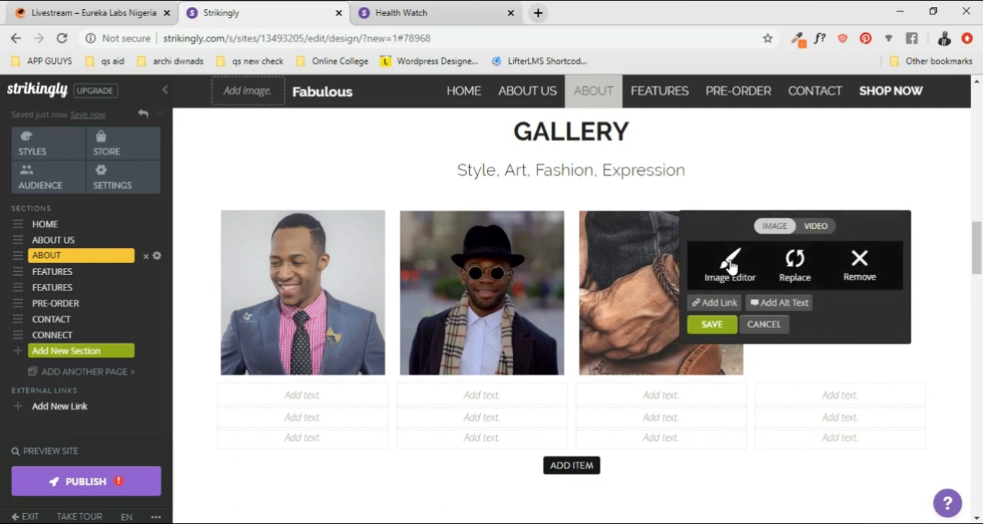
pyautogui.click(730, 264)
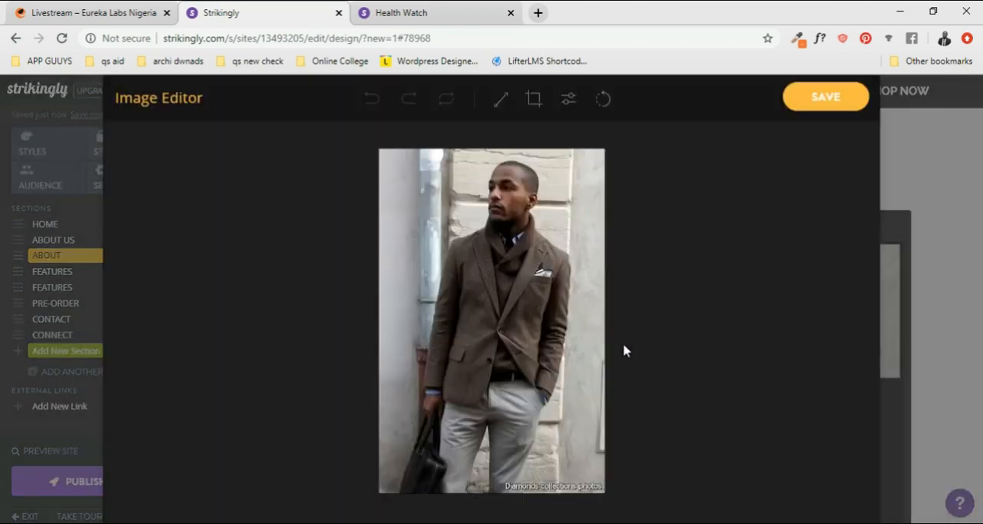
pyautogui.click(533, 100)
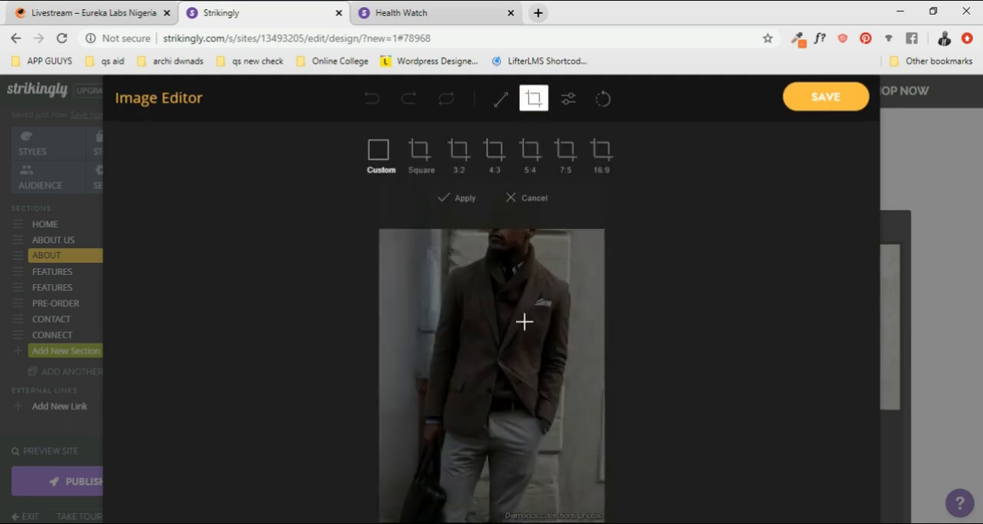
pyautogui.click(419, 150)
pyautogui.moveTo(546, 355); pyautogui.dragTo(550, 300)
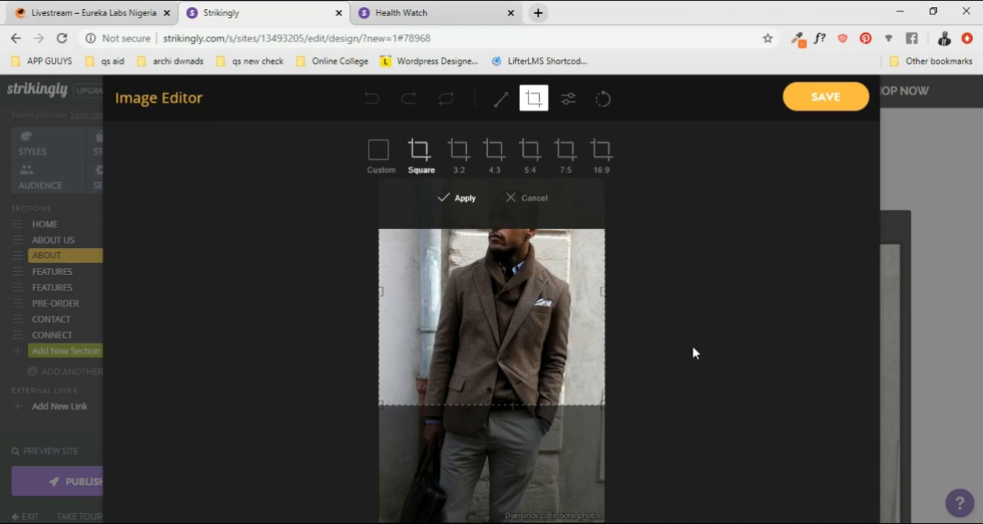
pyautogui.moveTo(527, 338); pyautogui.dragTo(530, 308)
pyautogui.click(825, 97)
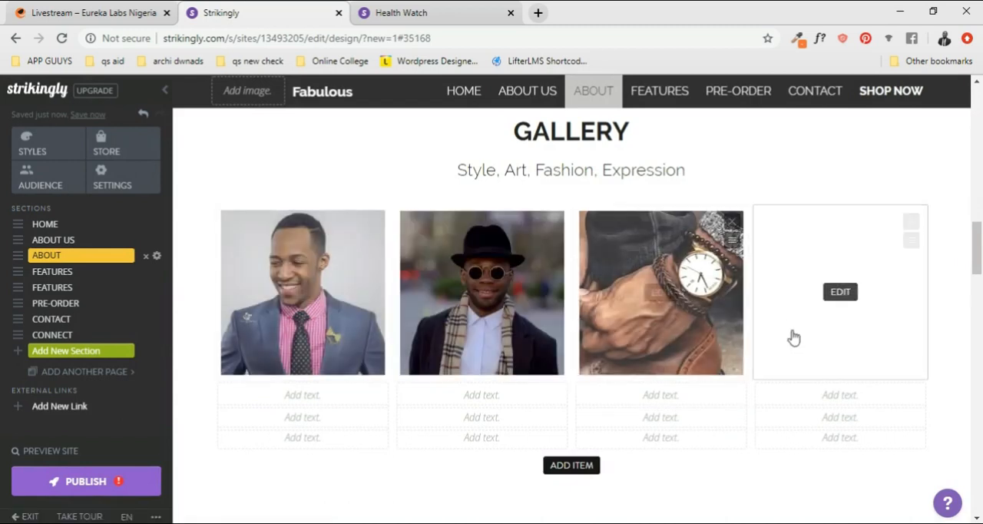
pyautogui.scroll(-1, 238, 405)
pyautogui.scroll(1, 268, 361)
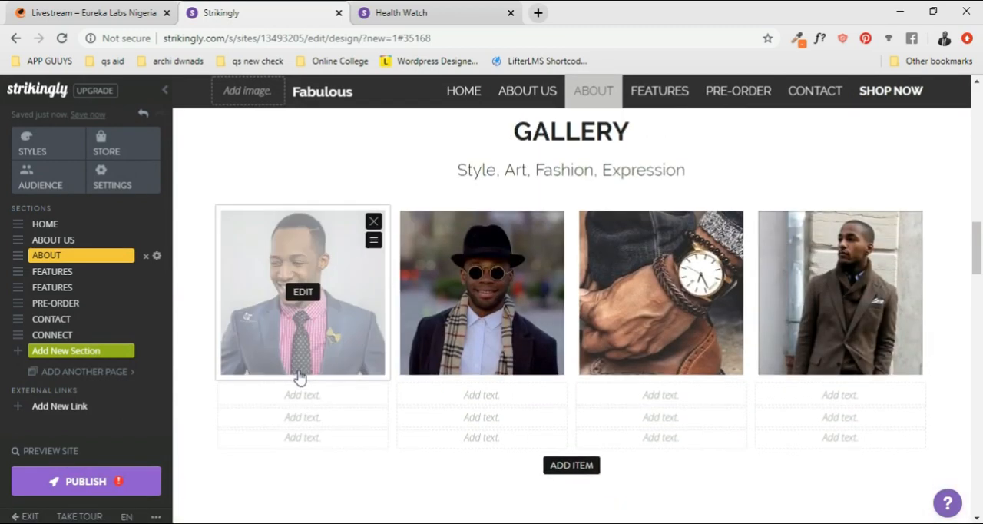
# - Title the Gallery's first item "Suit" and enter "Lorem ipsum" as the line beneath it
pyautogui.click(305, 395)
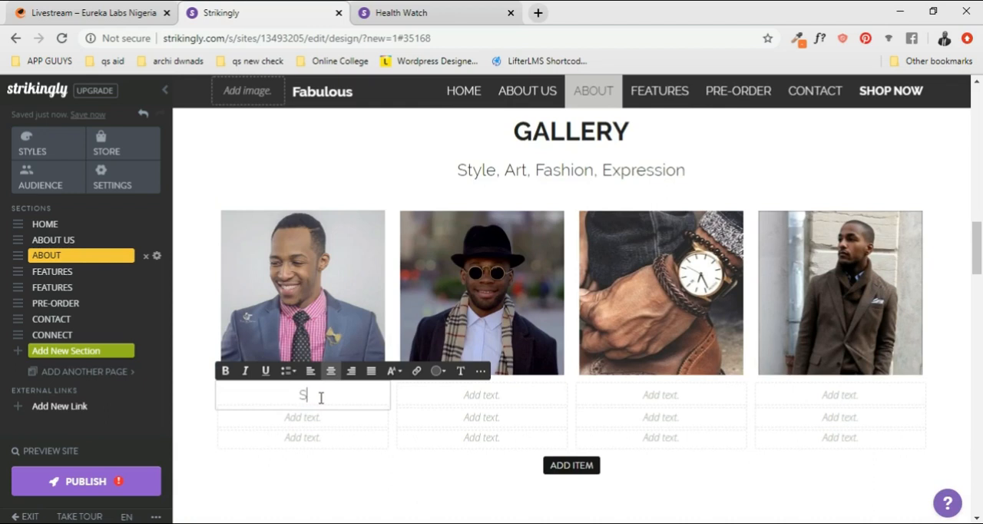
pyautogui.write('Suit')
pyautogui.click(471, 398)
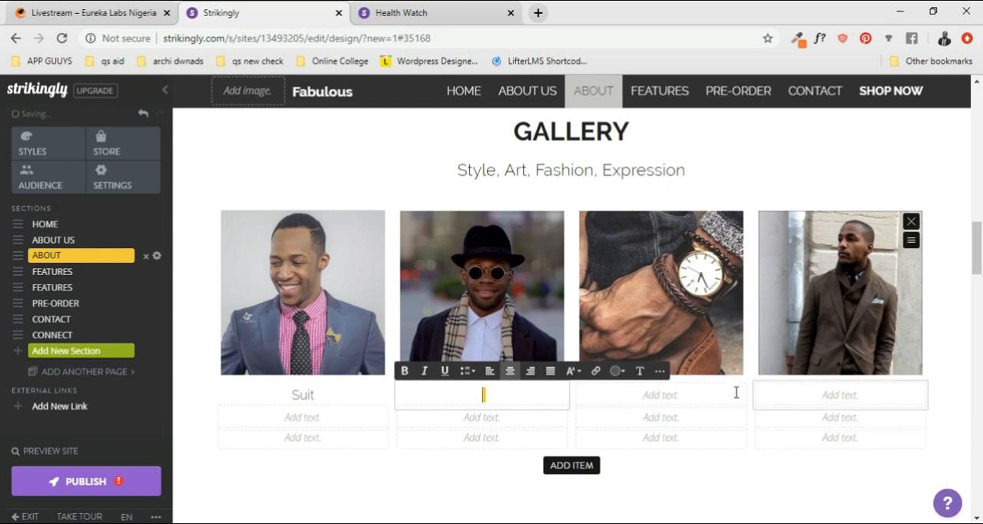
pyautogui.click(305, 421)
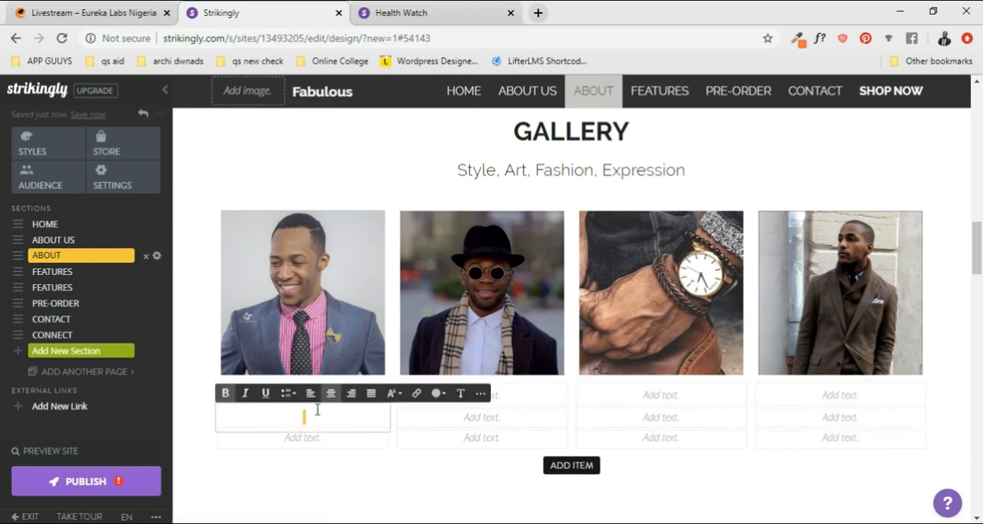
pyautogui.write('Loprem ip')
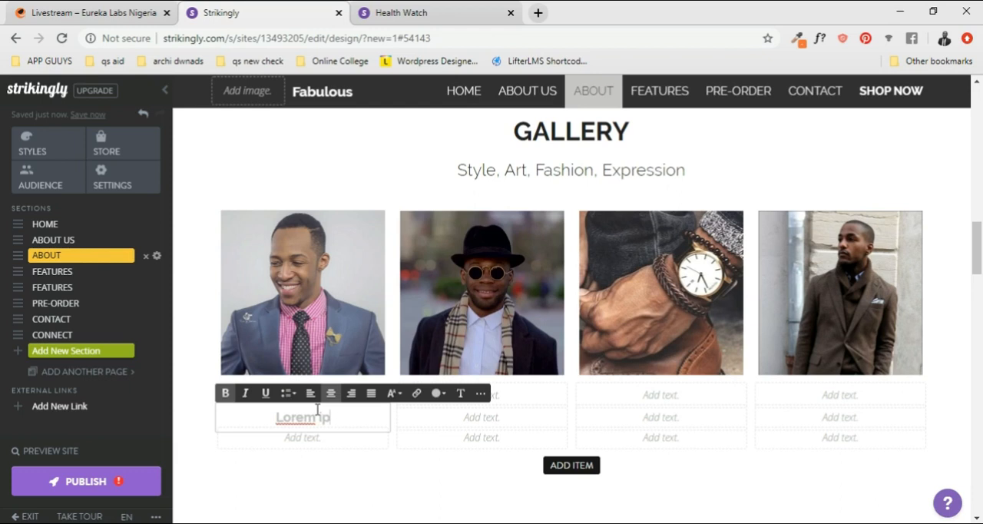
pyautogui.write('sum')
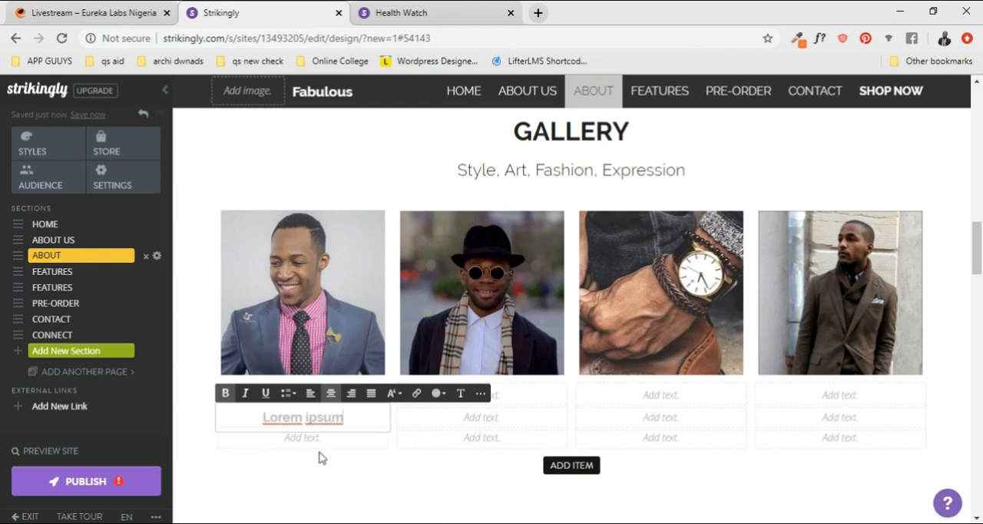
# - Make the "Suit" title under the Gallery's first image bold
pyautogui.click(311, 443)
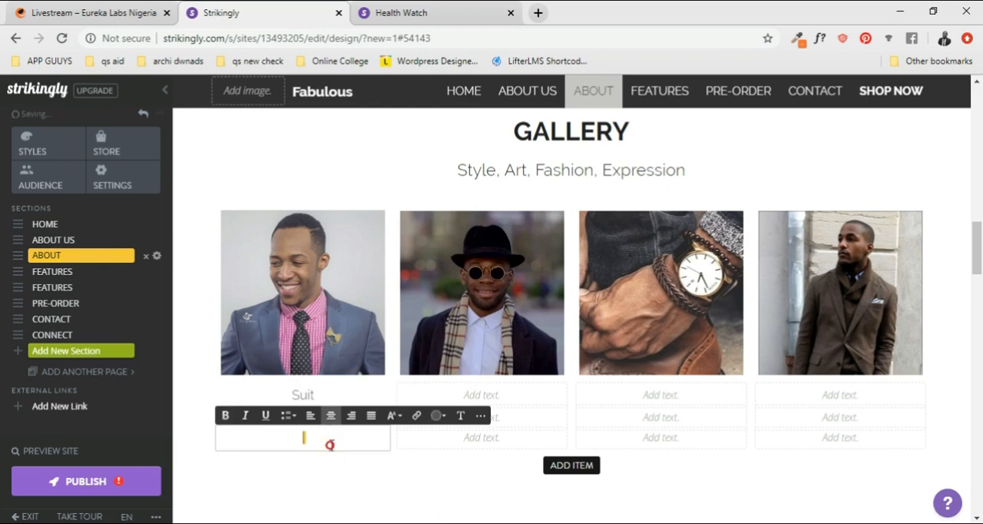
pyautogui.click(335, 390)
pyautogui.doubleClick(335, 390)
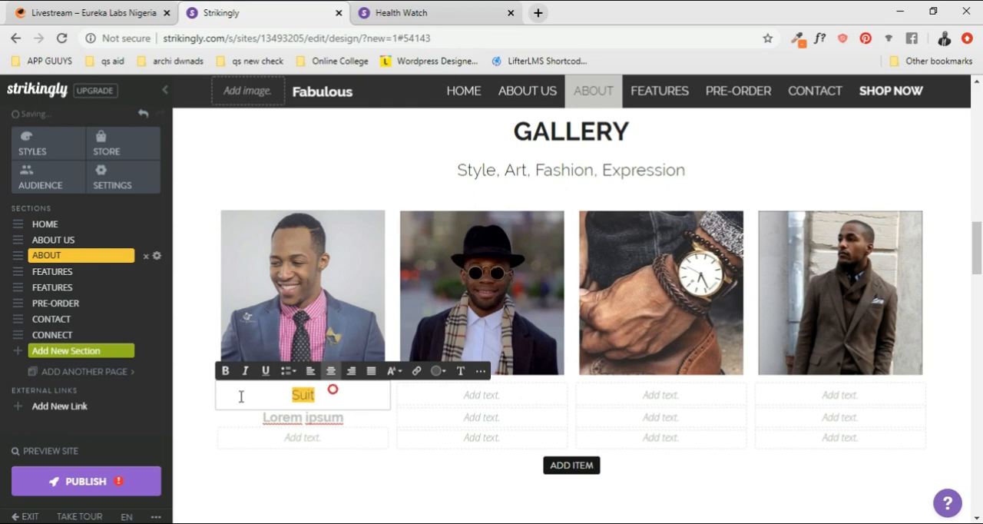
pyautogui.click(224, 376)
# - Remove the bold from the first item's "Lorem ipsum" line and set its text size to Small
pyautogui.click(315, 421)
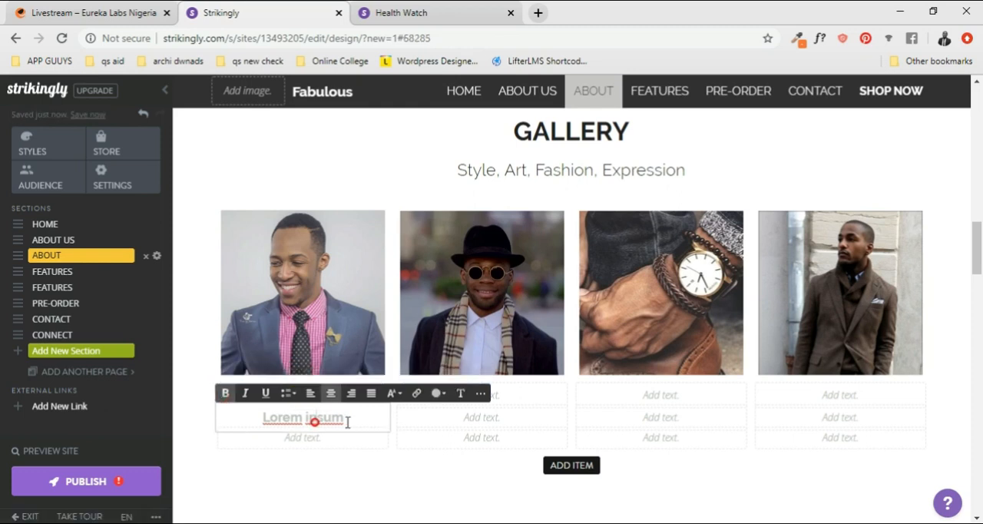
pyautogui.moveTo(347, 422); pyautogui.dragTo(248, 427)
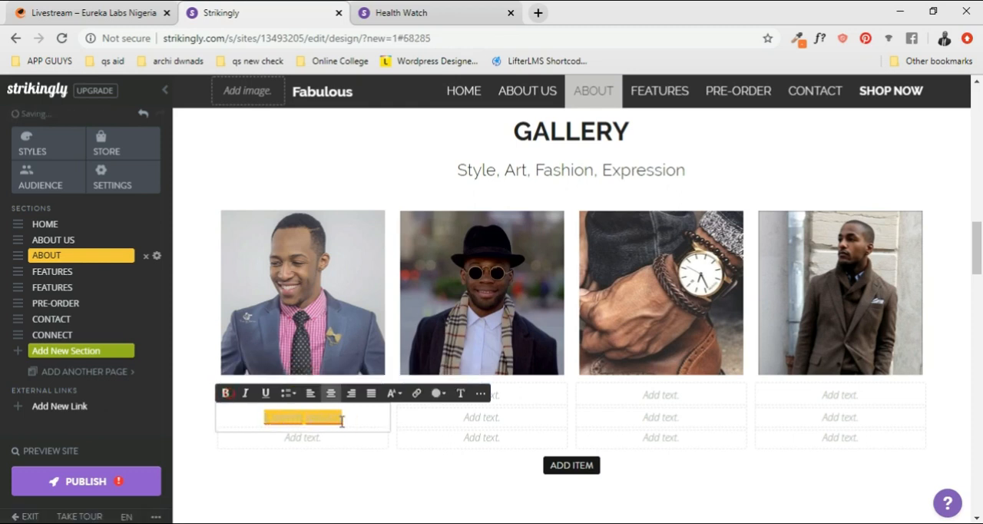
pyautogui.click(353, 424)
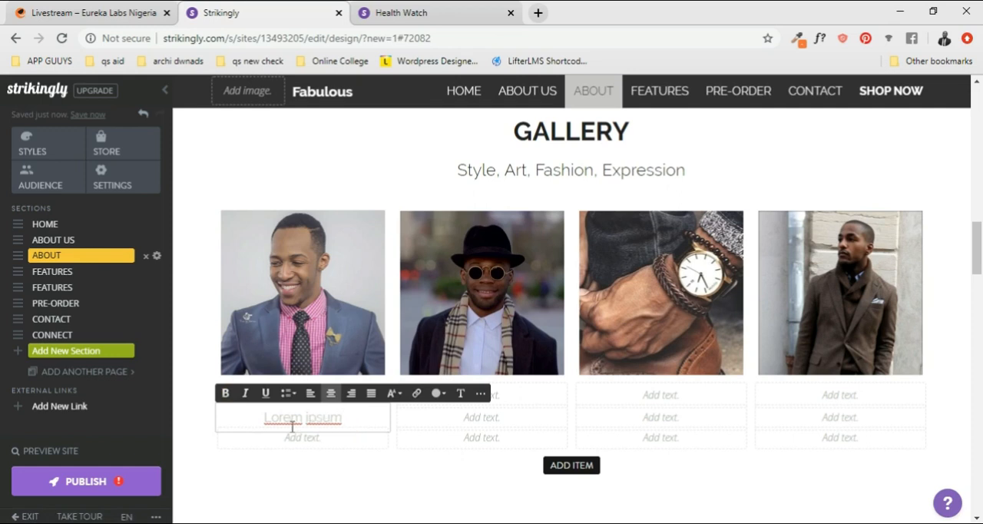
pyautogui.click(392, 392)
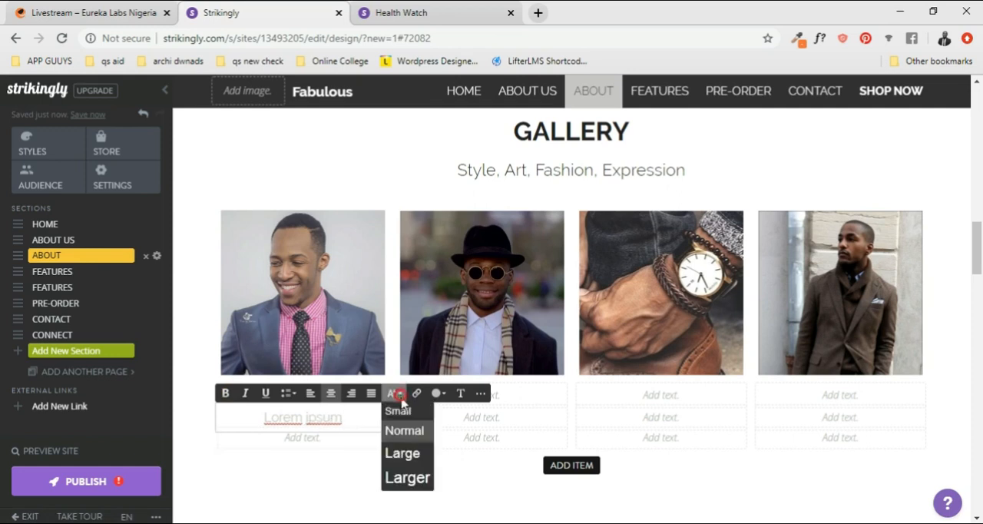
pyautogui.click(400, 409)
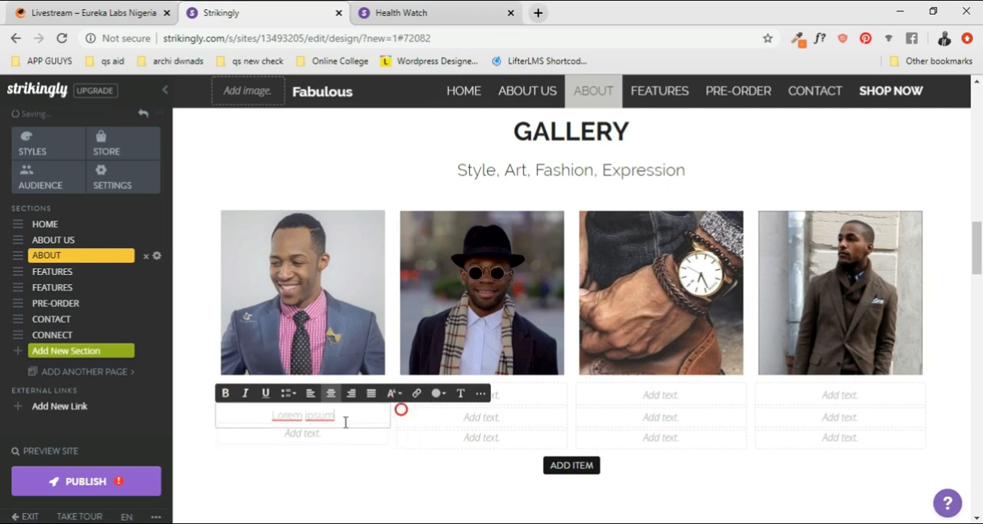
# - Enter the price "$98.00" in the third text line of the Gallery's first item
pyautogui.click(304, 436)
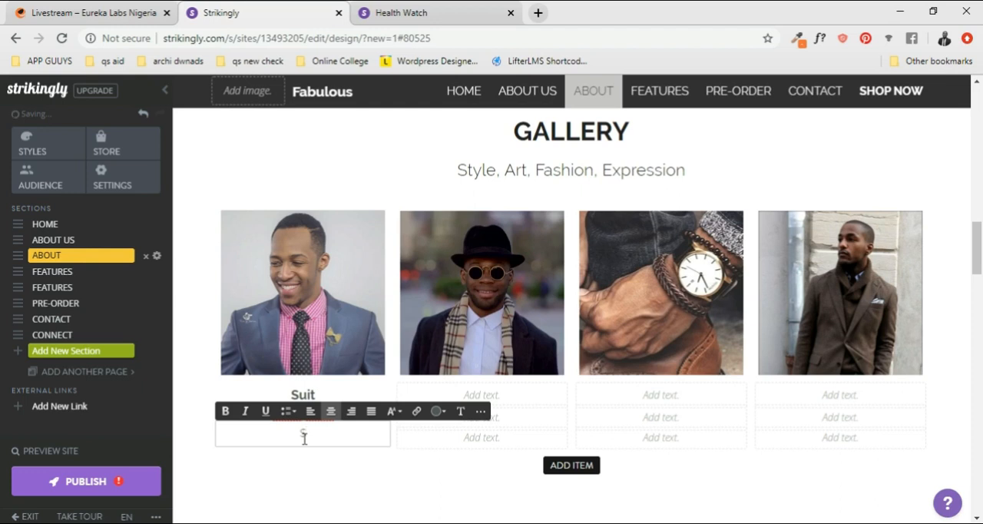
pyautogui.write('$98')
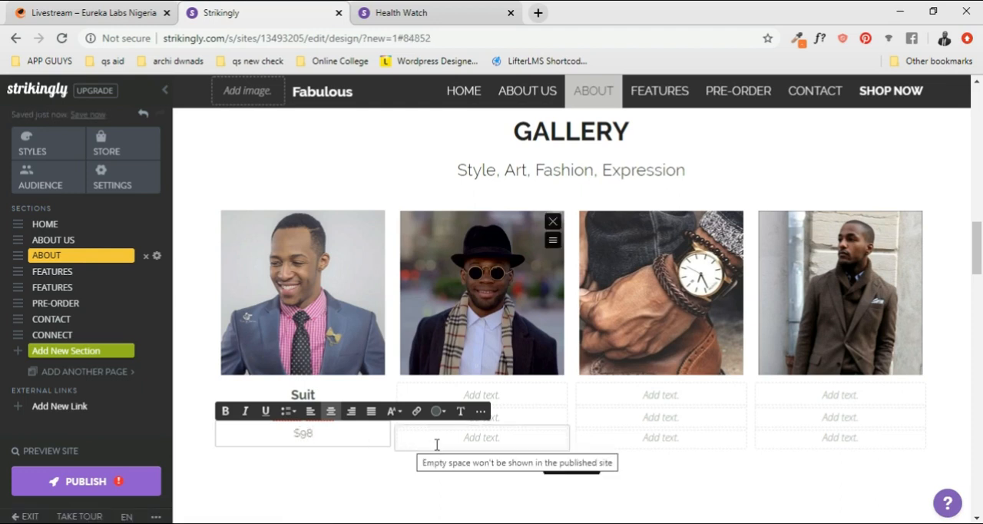
pyautogui.write('.00')
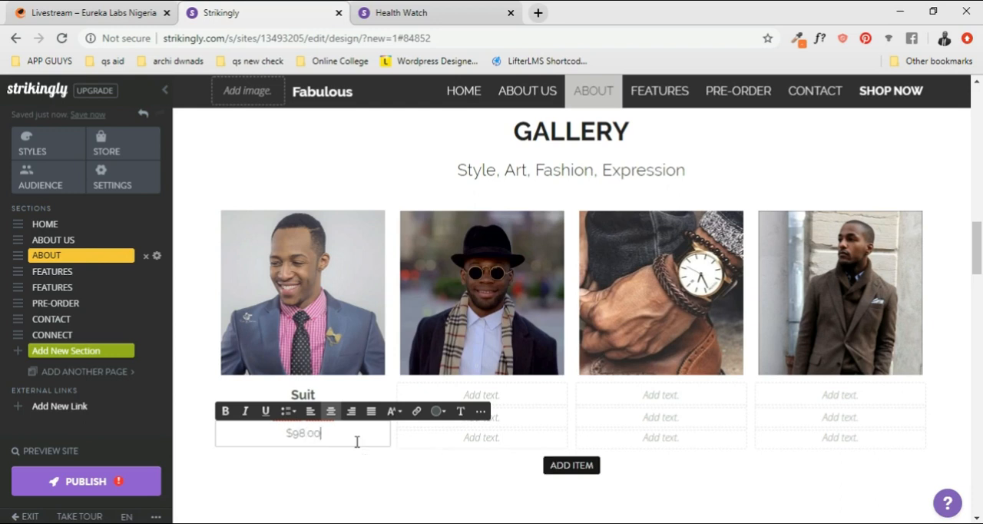
pyautogui.click(530, 437)
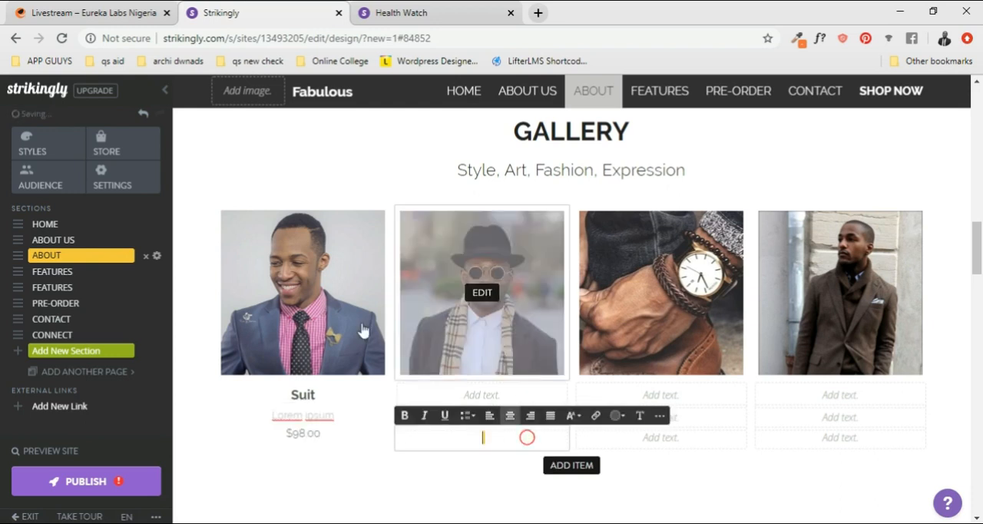
pyautogui.scroll(-1, 292, 326)
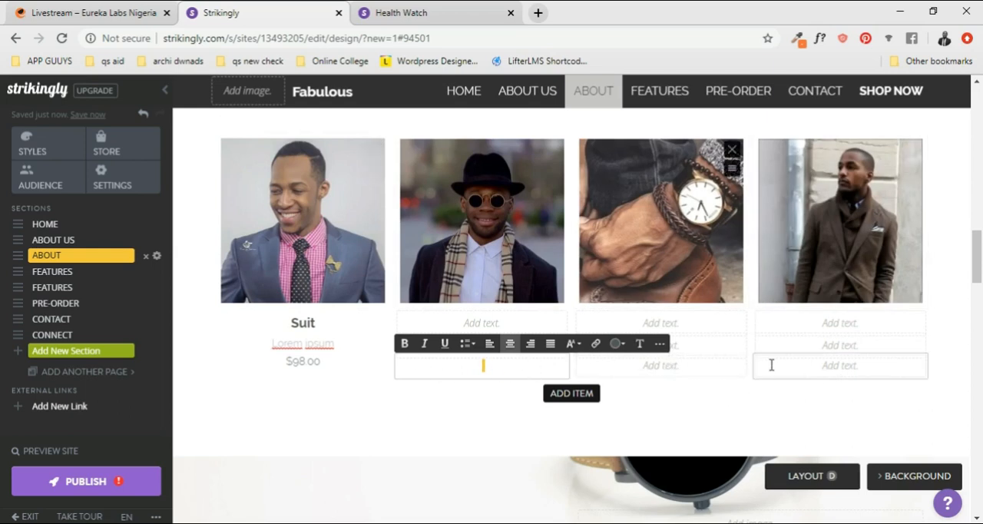
pyautogui.click(662, 348)
pyautogui.click(512, 365)
pyautogui.click(321, 365)
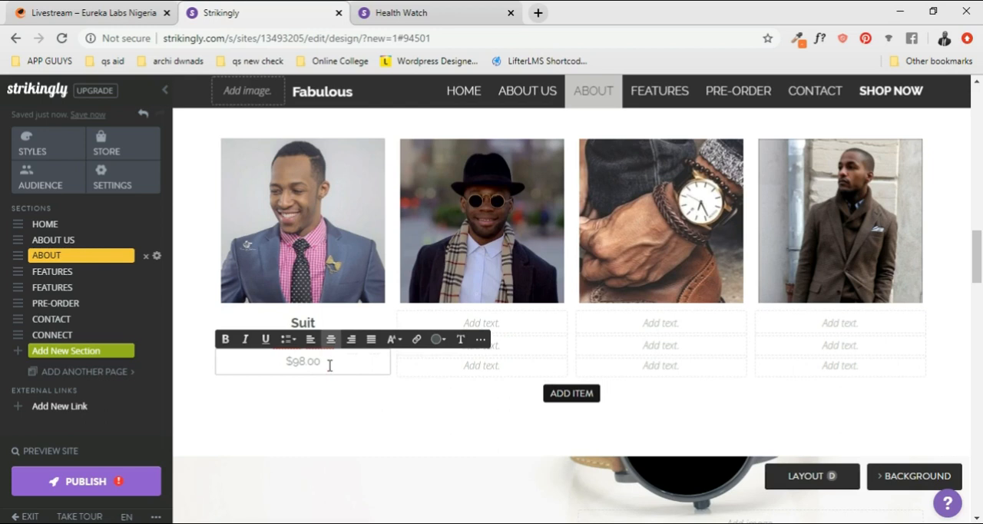
pyautogui.click(367, 300)
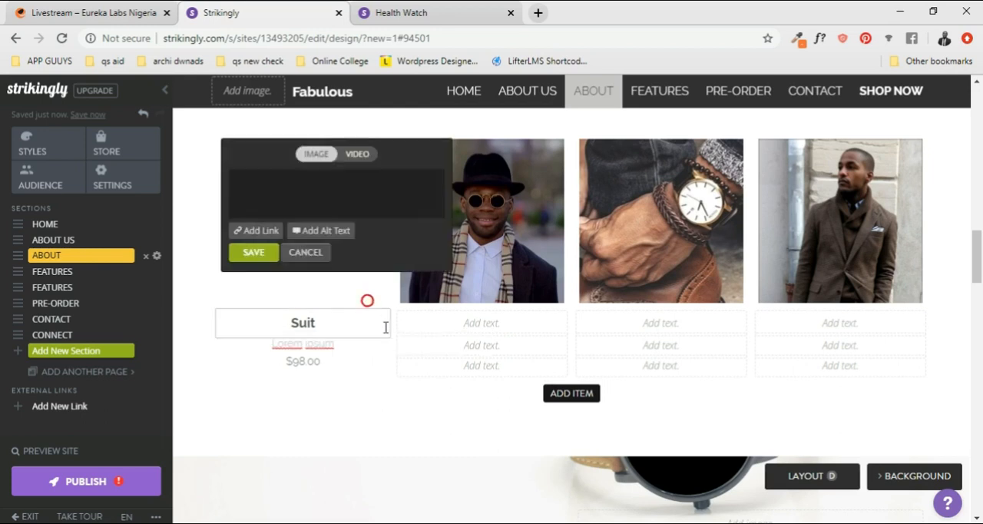
pyautogui.click(482, 332)
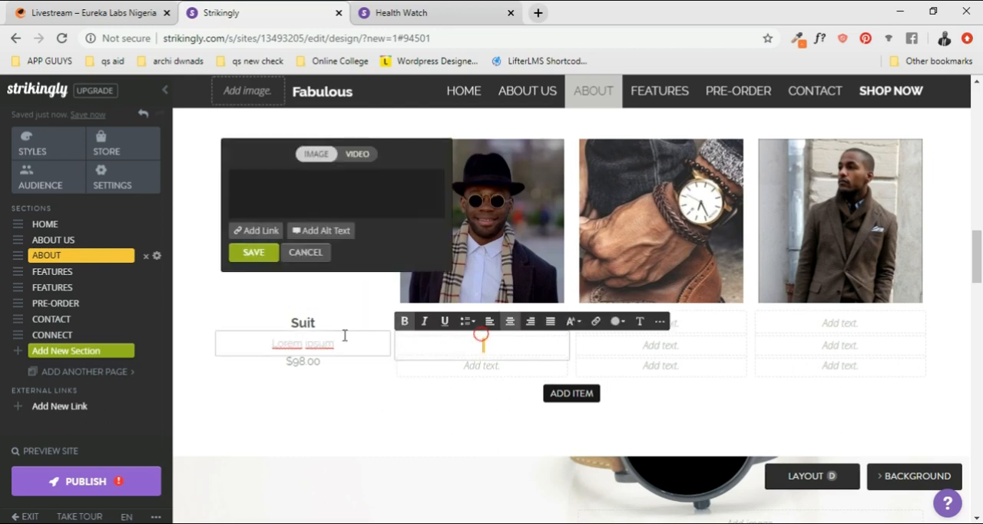
pyautogui.click(341, 342)
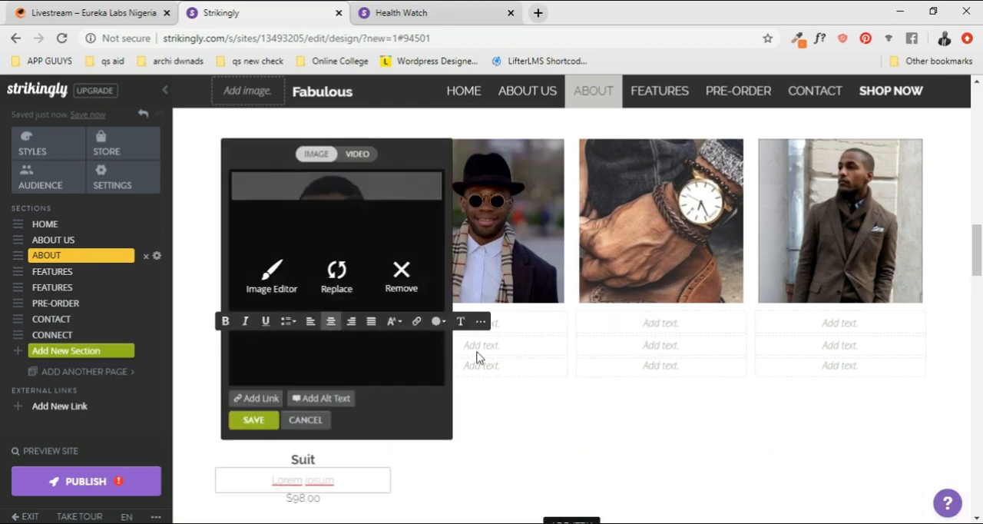
pyautogui.click(534, 363)
pyautogui.click(653, 387)
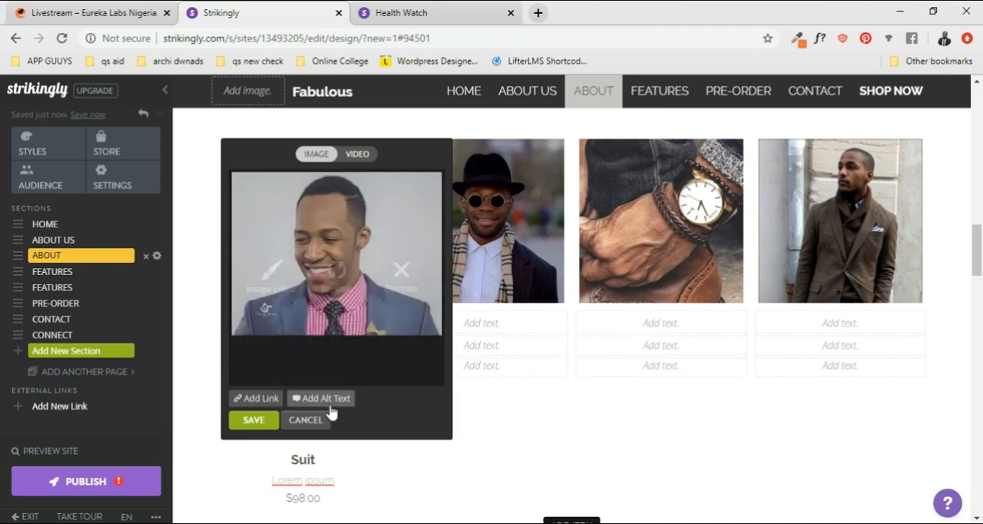
pyautogui.click(313, 421)
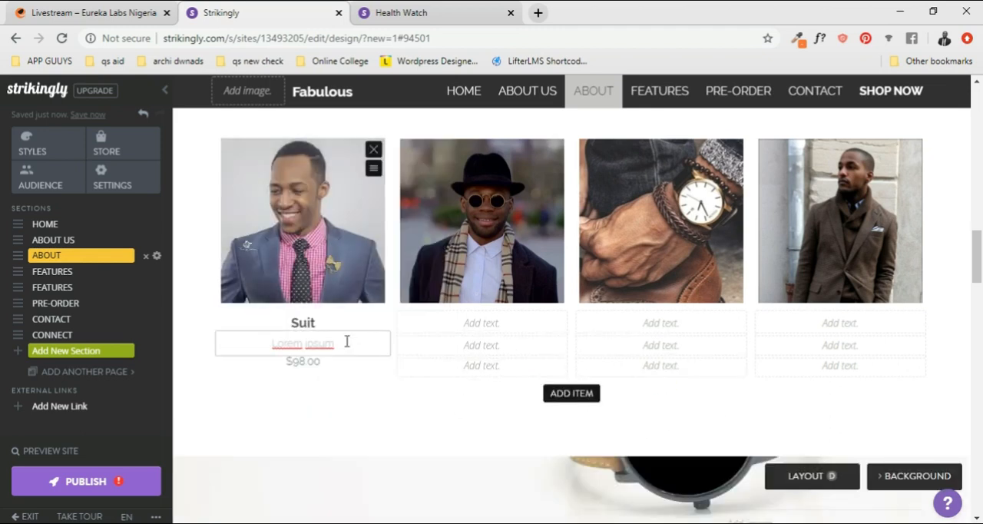
pyautogui.click(342, 369)
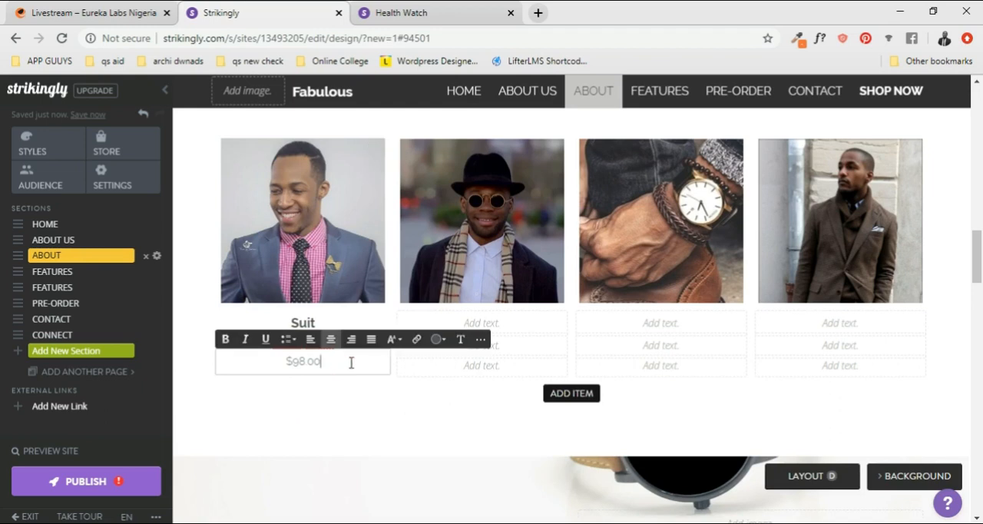
pyautogui.click(480, 342)
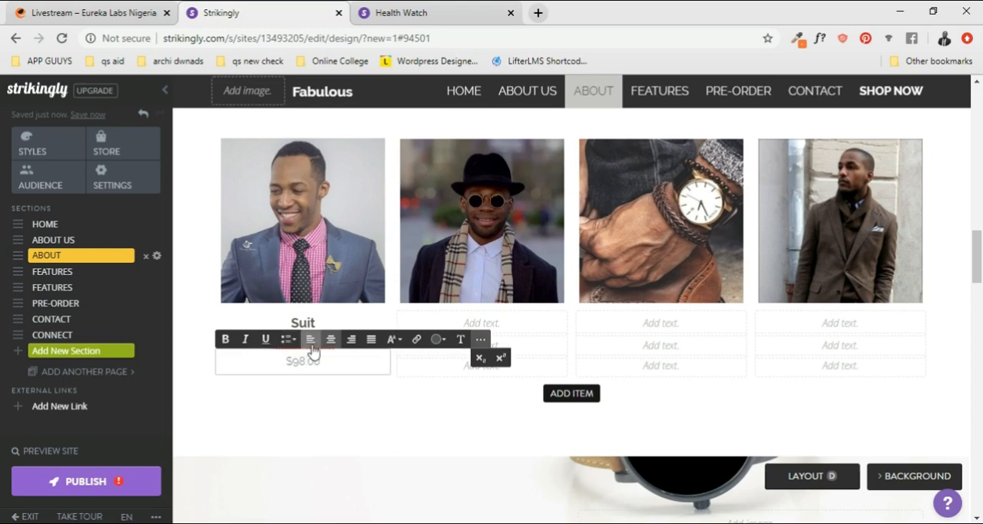
pyautogui.click(328, 367)
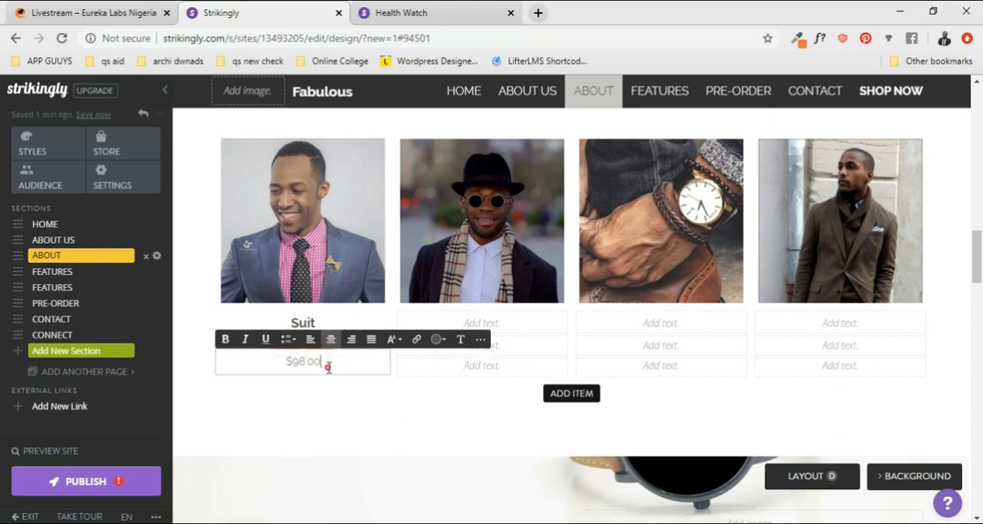
pyautogui.click(386, 411)
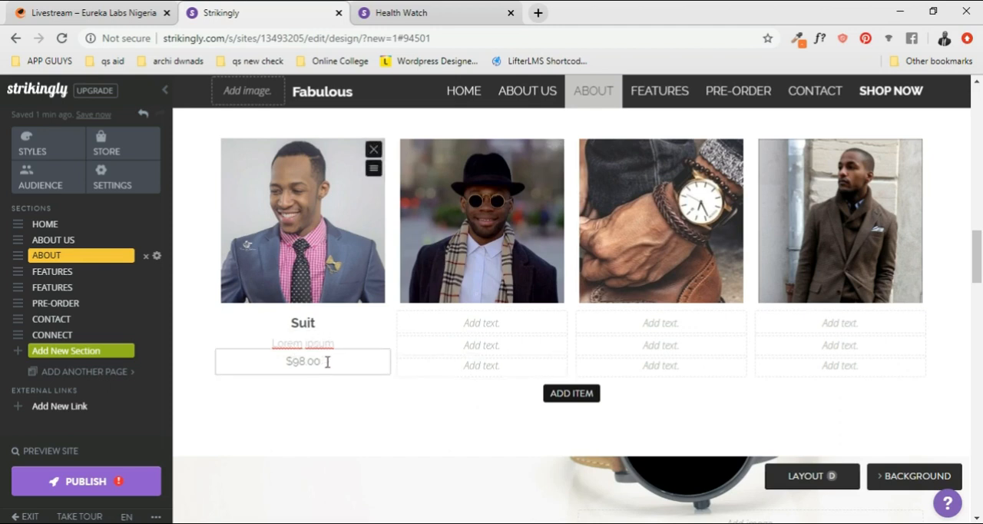
# - Try moving the "$98.00" price of the Gallery's first item up to the second text line in place of "Lorem ipsum"
pyautogui.moveTo(324, 362); pyautogui.dragTo(267, 362)
pyautogui.hotkey('ctrl', 'c')
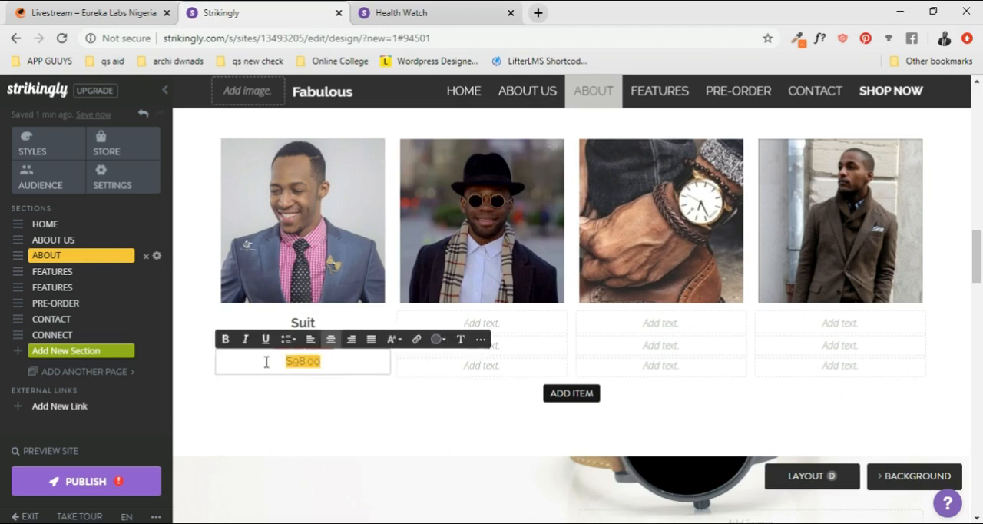
pyautogui.press('BackSpace')
pyautogui.click(370, 314)
pyautogui.click(357, 343)
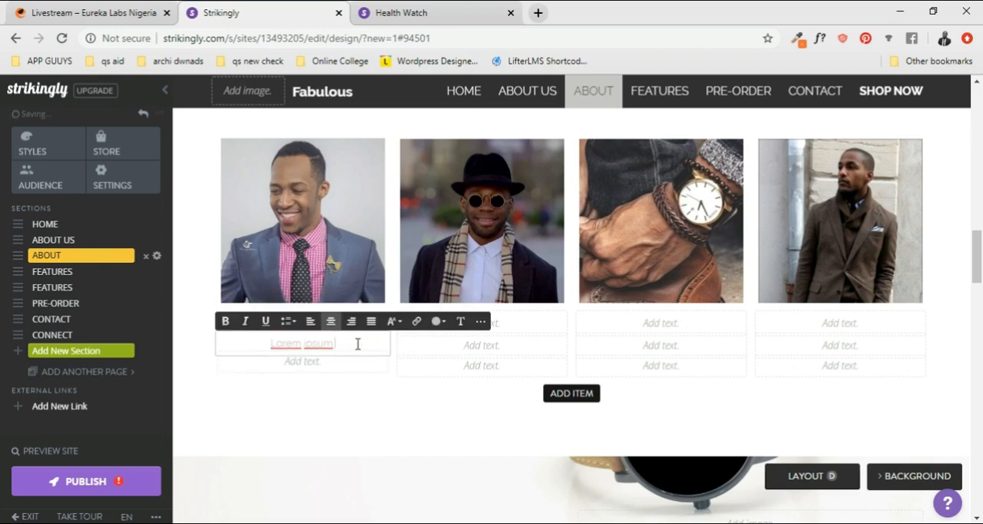
pyautogui.hotkey('ctrl', 'v')
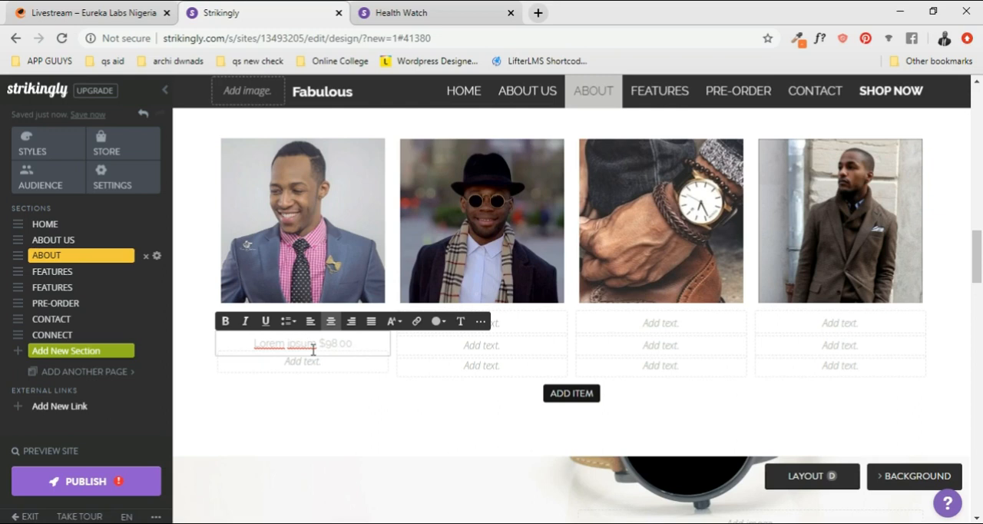
pyautogui.moveTo(316, 346); pyautogui.dragTo(251, 346)
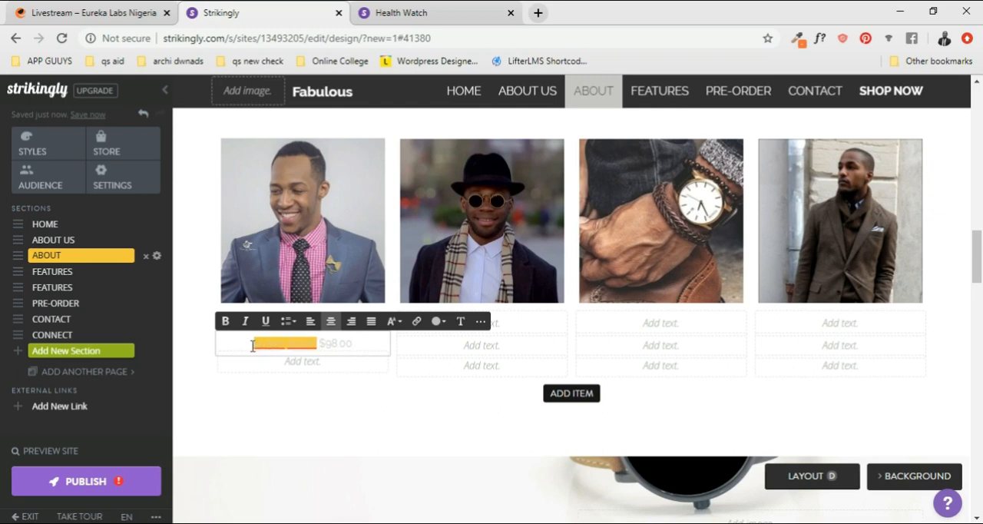
pyautogui.press('BackSpace')
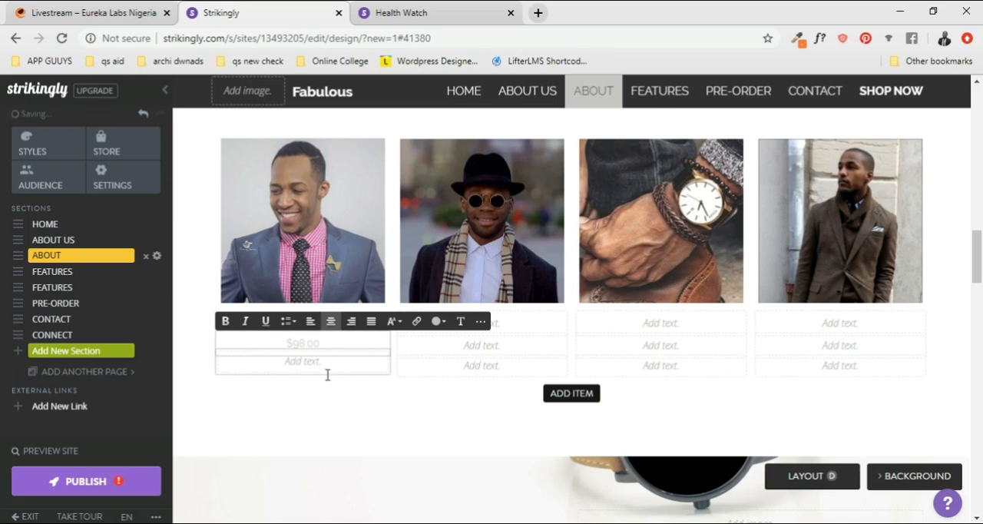
# - Undo the edits to the first item's second line and paste "$98.00" back into its third line
pyautogui.hotkey('ctrl', 'z')
pyautogui.hotkey('ctrl', 'z')
pyautogui.hotkey('ctrl', 'z')
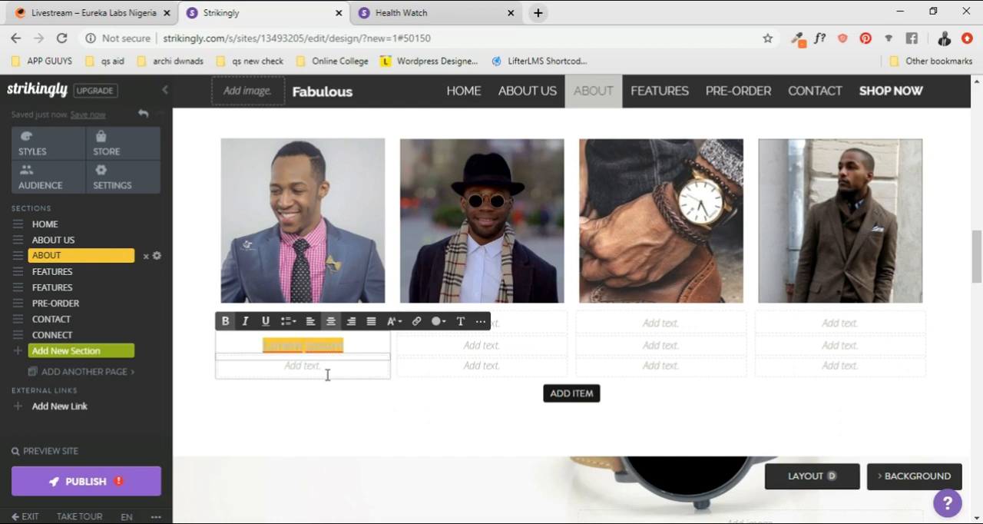
pyautogui.hotkey('ctrl', 'z')
pyautogui.hotkey('ctrl', 'z')
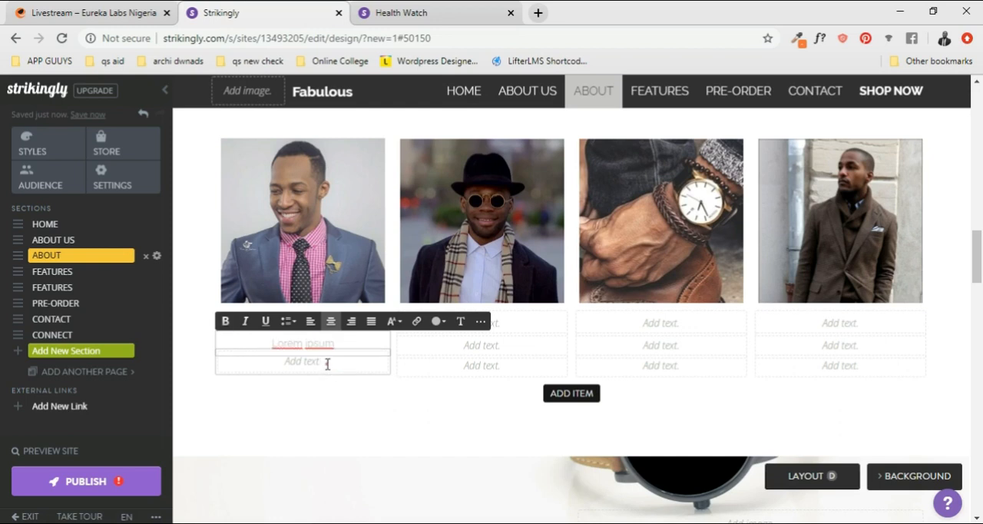
pyautogui.click(327, 364)
pyautogui.hotkey('ctrl', 'v')
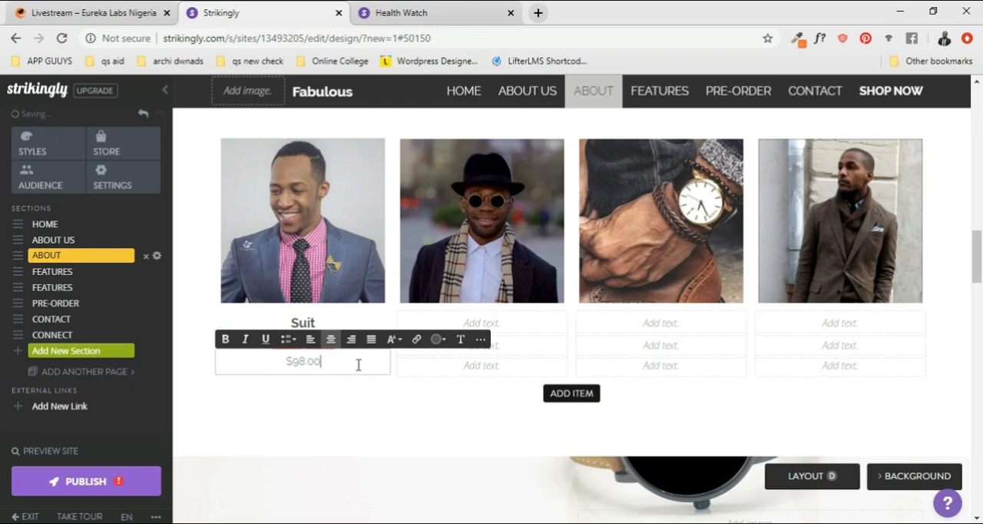
# - Copy the bold "Suit" title from the Gallery's first item into the title line of the second item
pyautogui.click(501, 323)
pyautogui.click(334, 323)
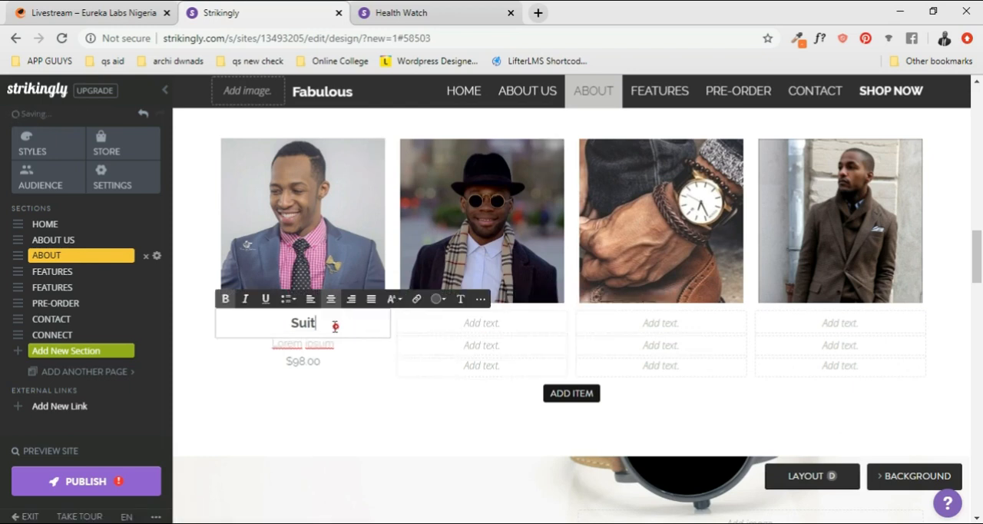
pyautogui.moveTo(334, 324); pyautogui.dragTo(285, 324)
pyautogui.hotkey('ctrl', 'c')
pyautogui.click(434, 324)
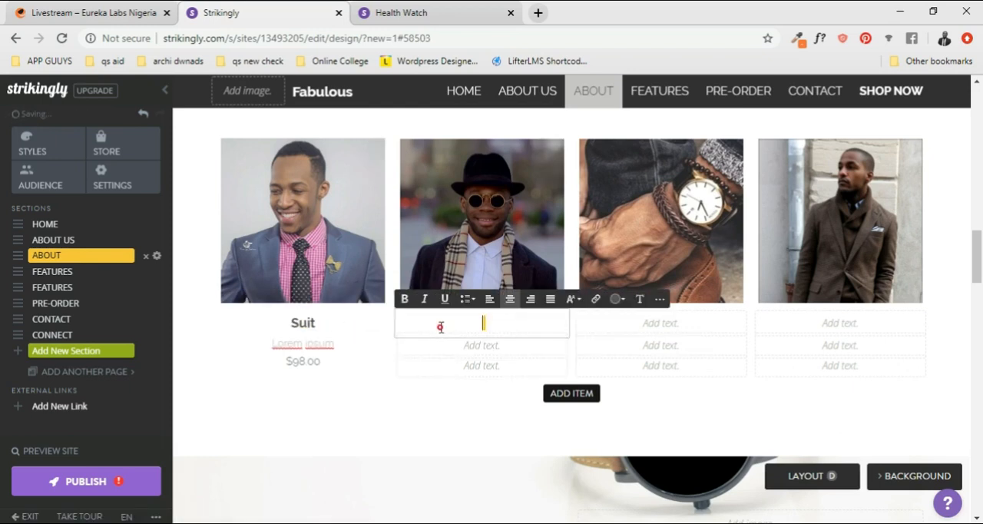
pyautogui.hotkey('ctrl', 'v')
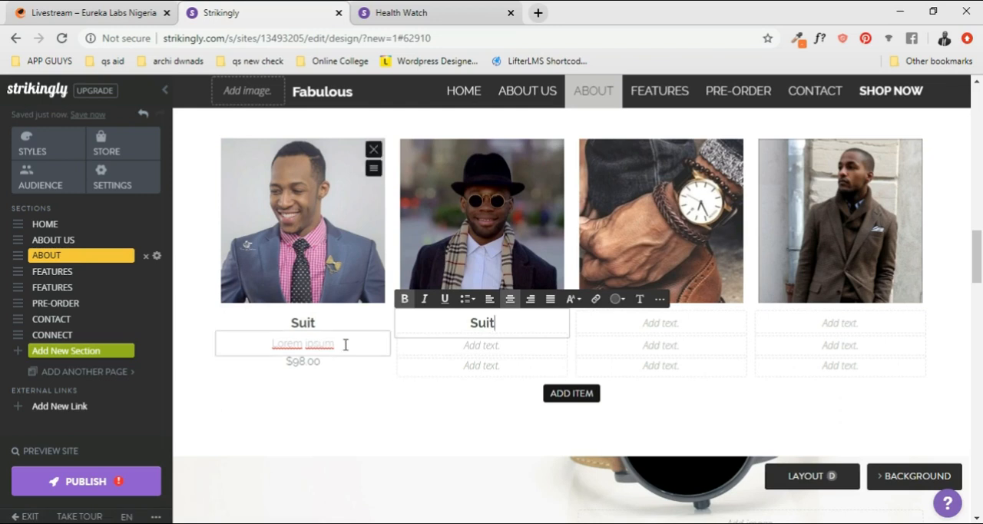
# - Enter "Descriptions" in the second text line of the Gallery's second item and reduce its text size
pyautogui.moveTo(345, 344); pyautogui.dragTo(271, 344)
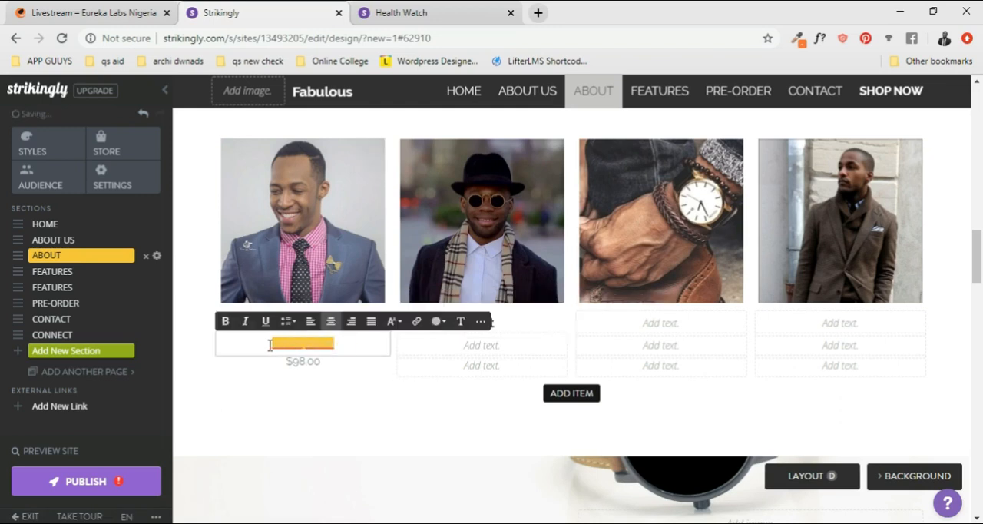
pyautogui.click(503, 344)
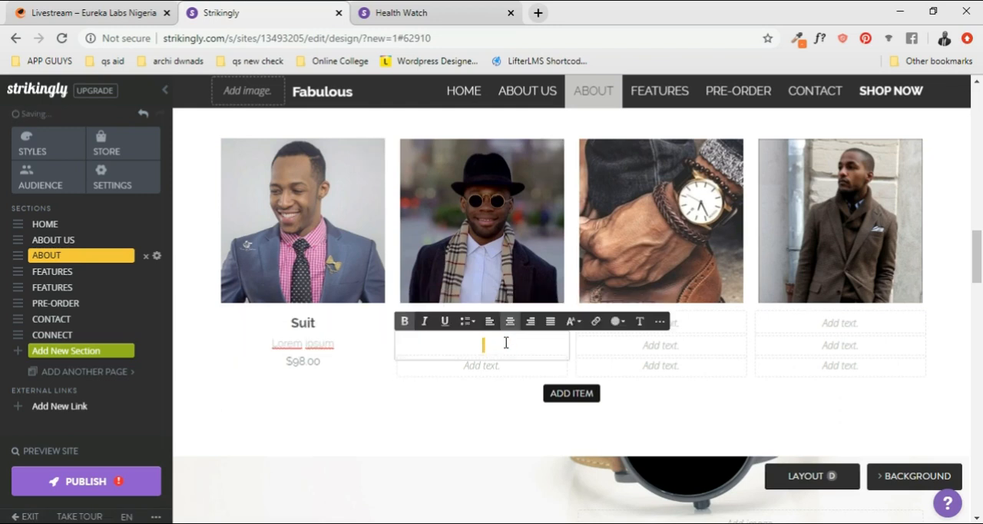
pyautogui.write('Descriptions')
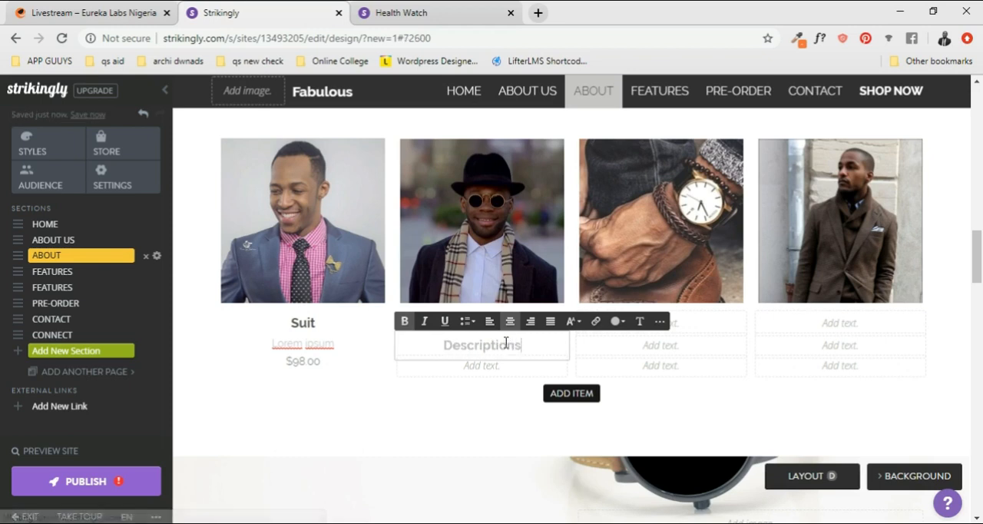
pyautogui.doubleClick(438, 351)
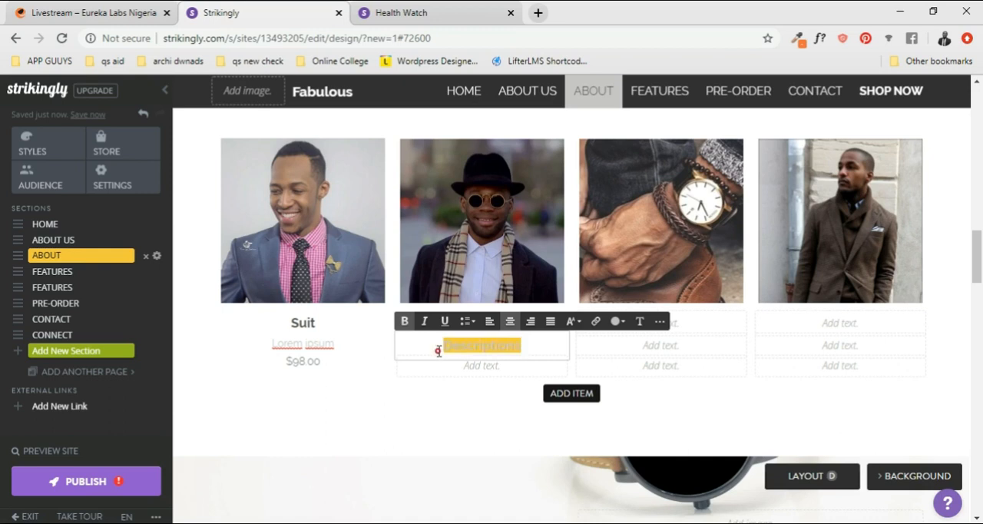
pyautogui.click(580, 329)
pyautogui.click(571, 338)
pyautogui.click(474, 367)
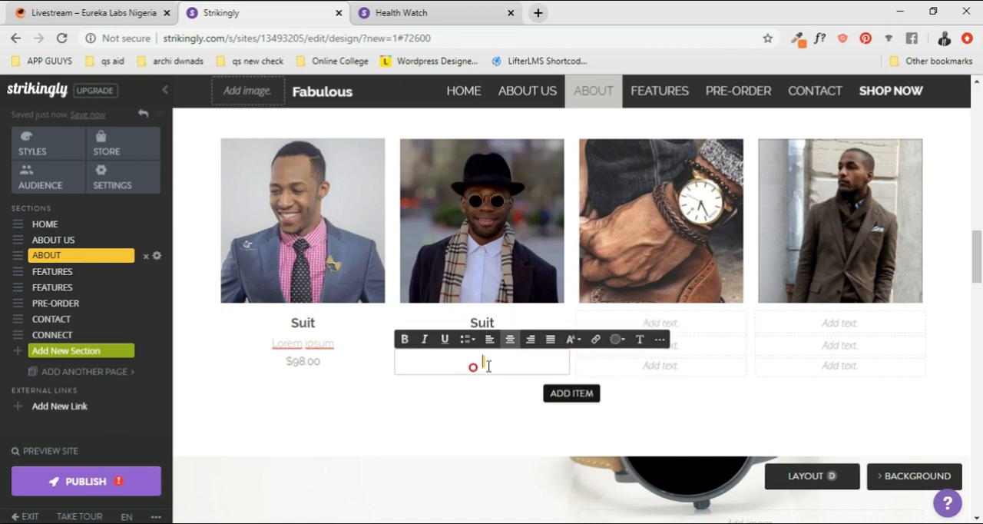
pyautogui.click(531, 305)
pyautogui.click(482, 421)
# - Replace the title of the Gallery's second item with "Product & Description"
pyautogui.click(497, 325)
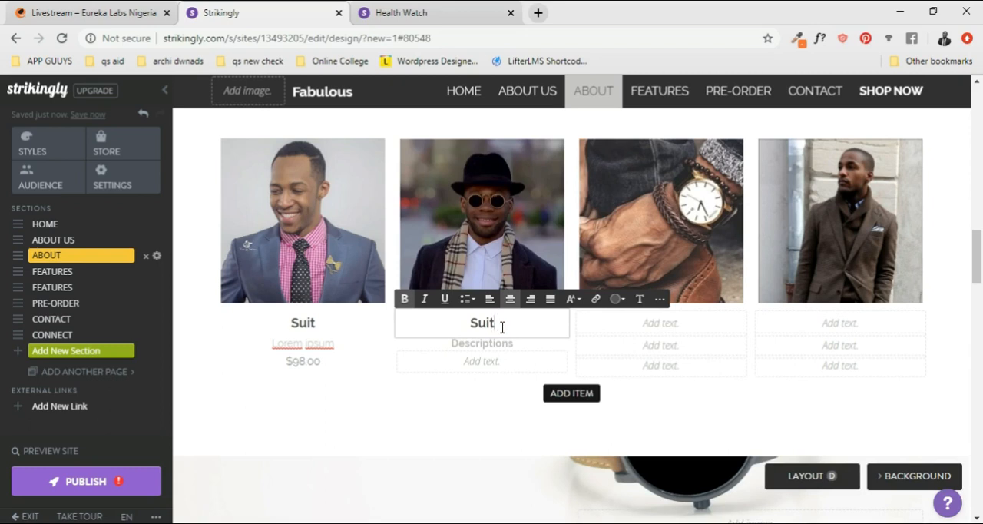
pyautogui.doubleClick(502, 326)
pyautogui.write('Product & Description')
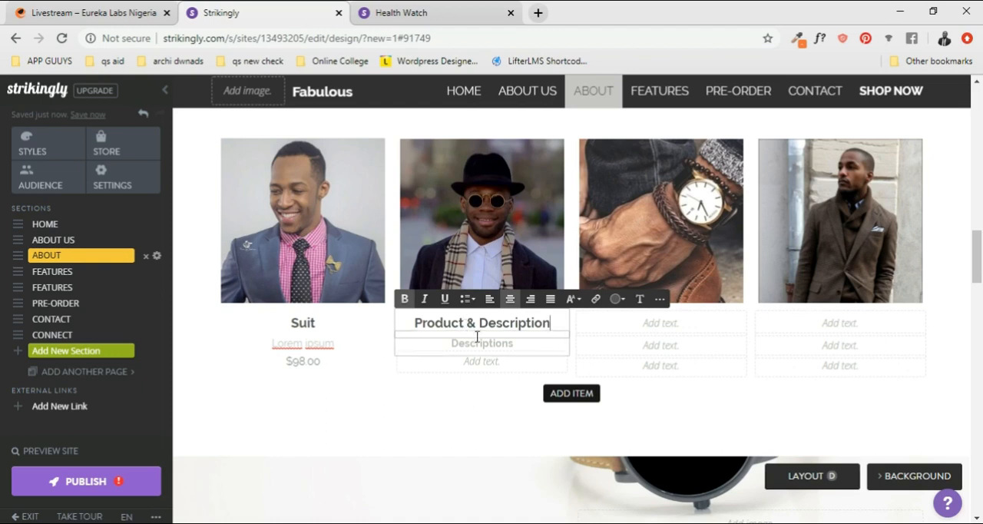
# - Replace the second text line of the Gallery's second item with "Prices"
pyautogui.click(479, 343)
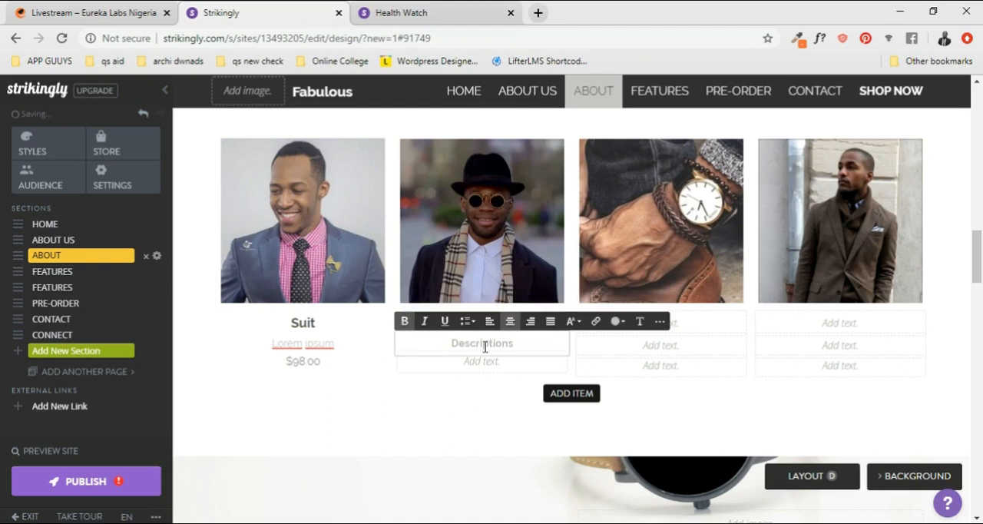
pyautogui.doubleClick(484, 345)
pyautogui.write('Prices')
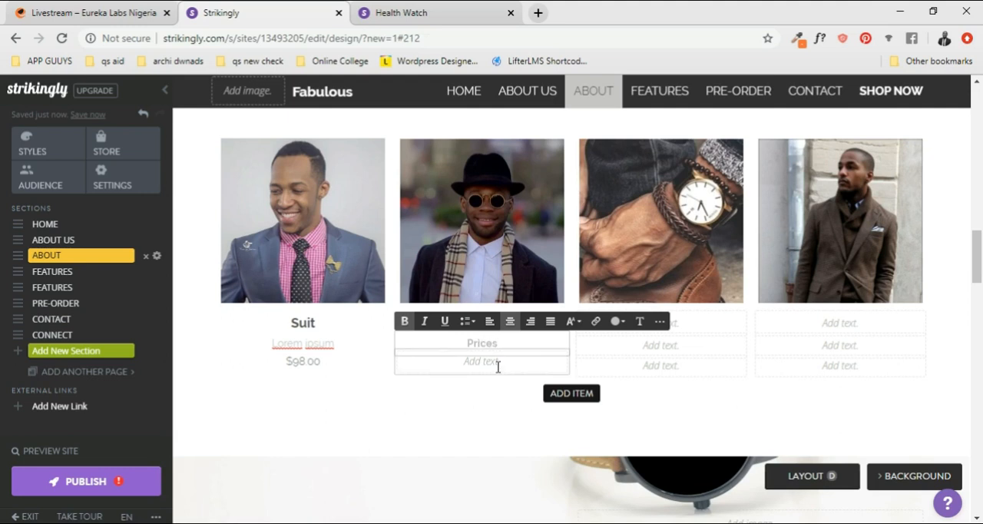
# - Enter "See Item" in the third text line of the Gallery's second item
pyautogui.click(497, 363)
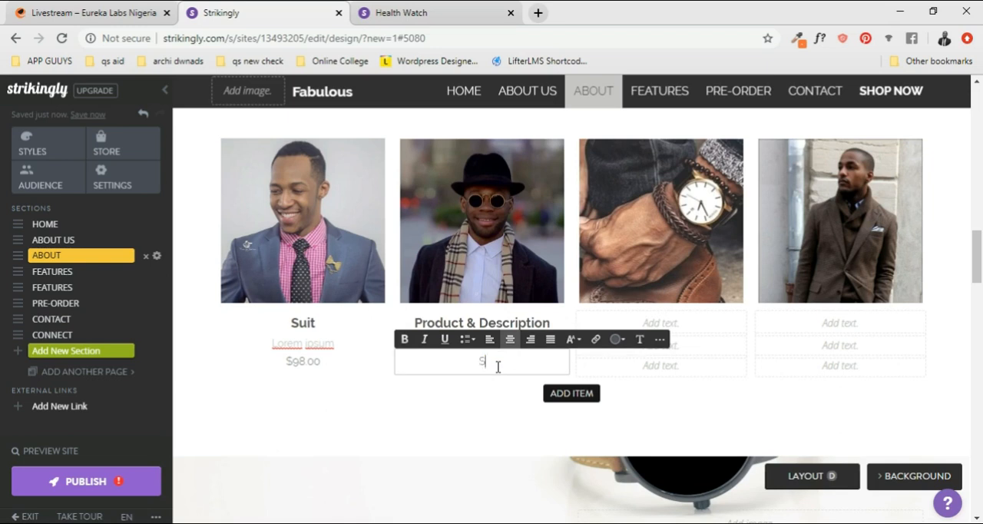
pyautogui.write('See Item')
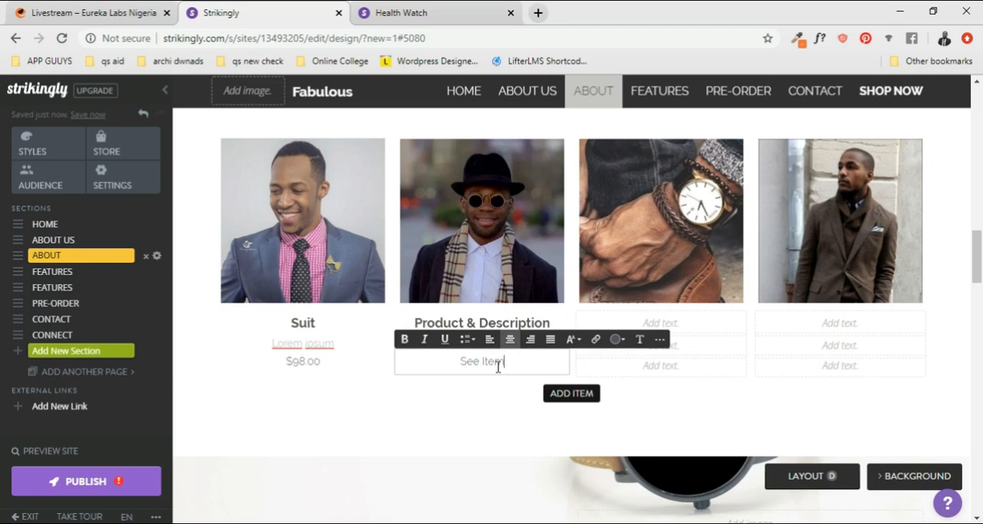
# - Open the link settings for the "See Item" text and compare the Web, Email and Document link types
pyautogui.click(587, 350)
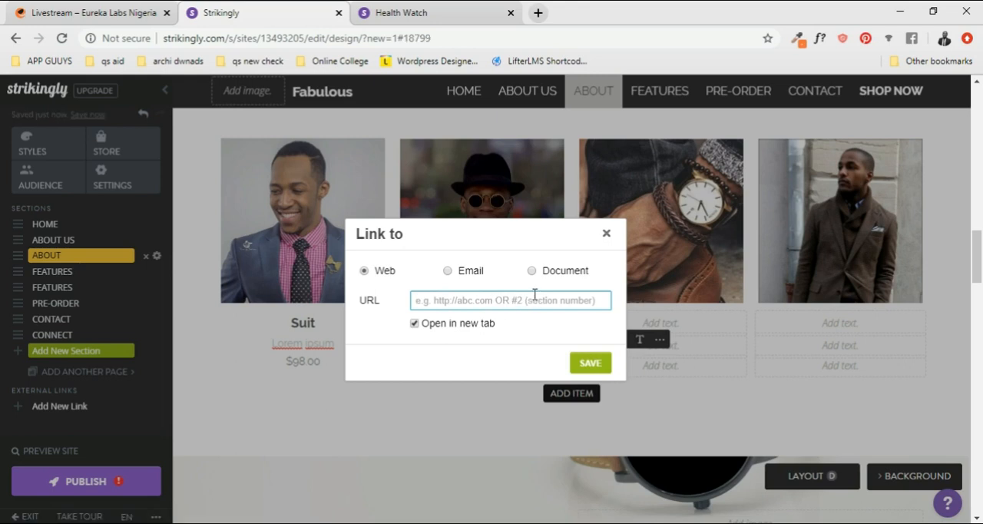
pyautogui.click(449, 271)
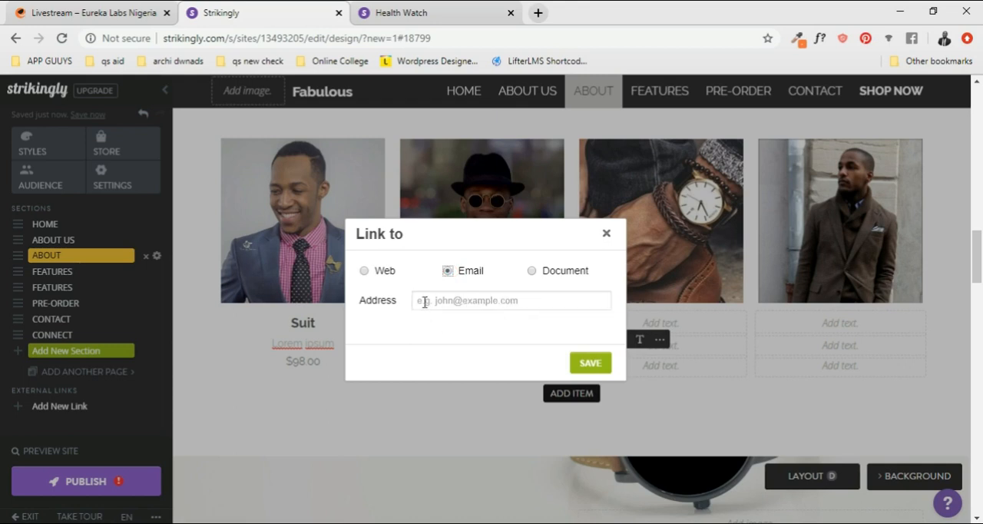
pyautogui.click(364, 271)
pyautogui.click(459, 305)
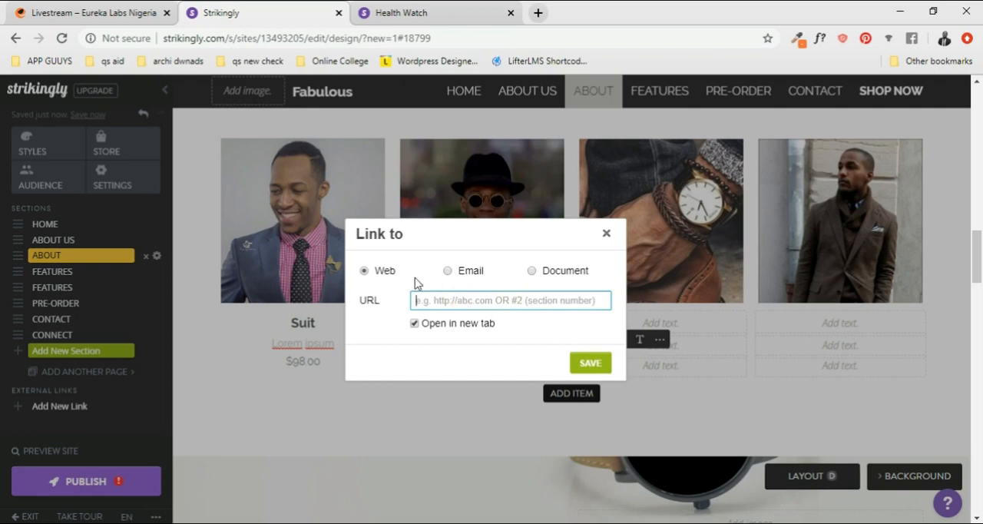
pyautogui.click(532, 270)
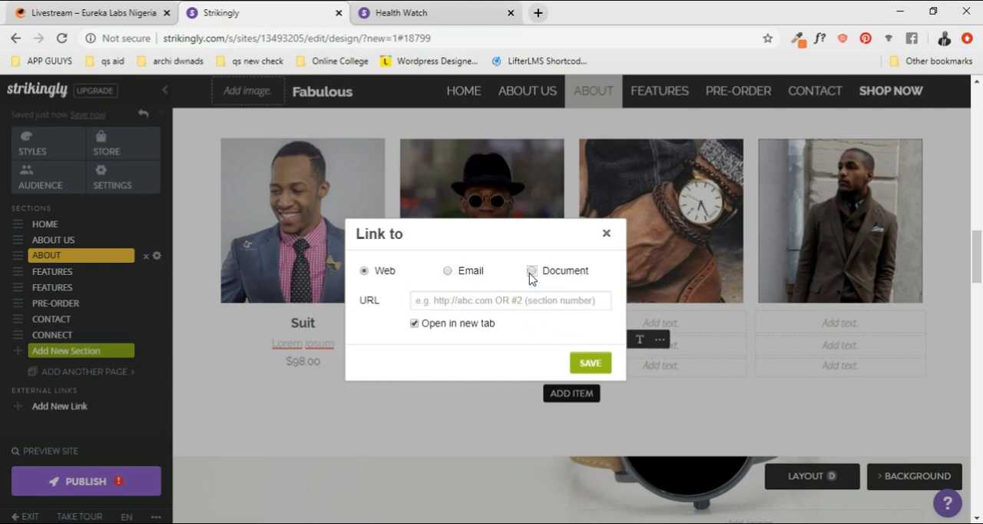
pyautogui.click(378, 272)
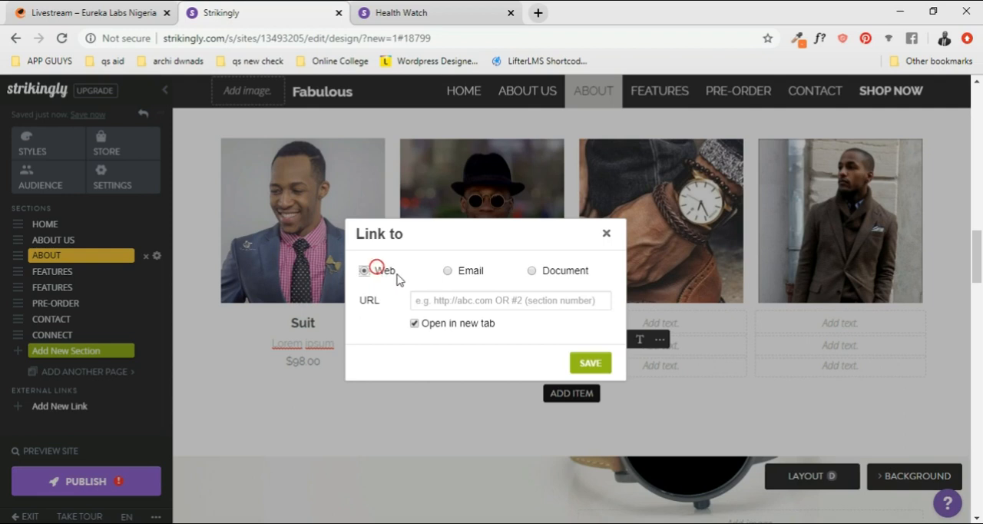
pyautogui.click(532, 271)
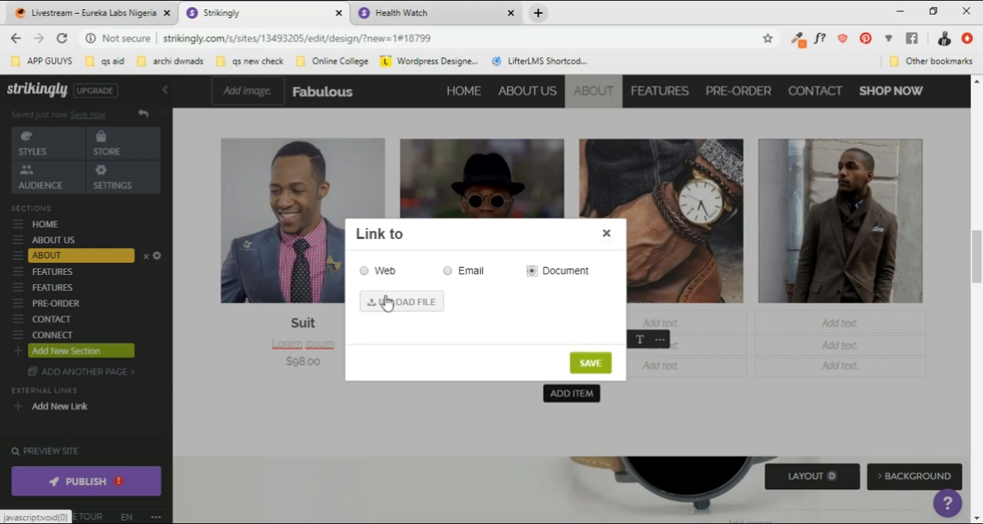
pyautogui.click(462, 275)
pyautogui.click(377, 272)
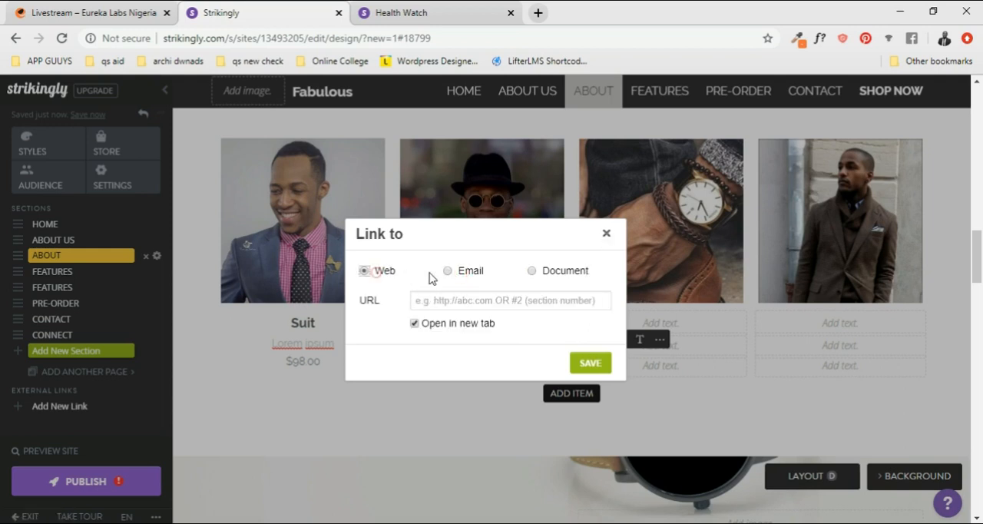
# - Link the "See Item" text to Email, enter the contact e-mail address and save the link
pyautogui.click(451, 276)
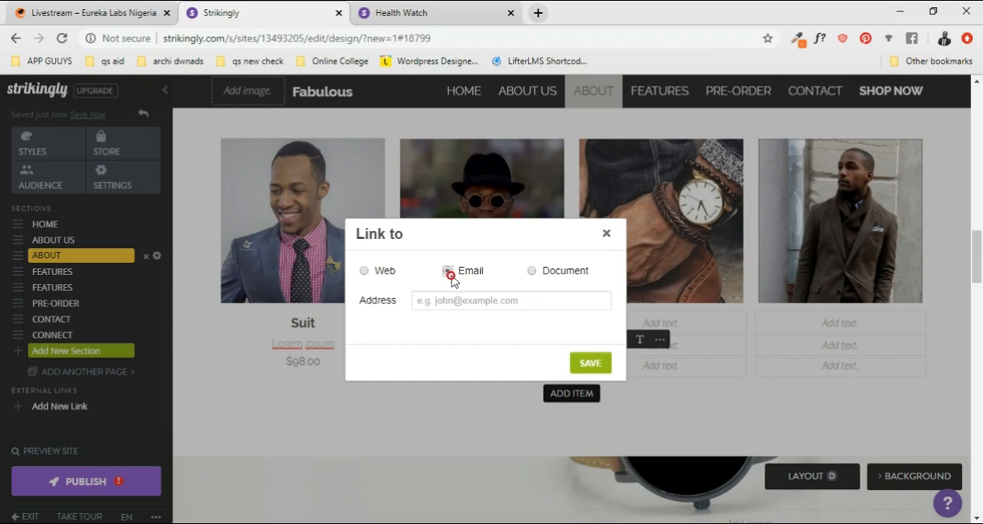
pyautogui.click(497, 302)
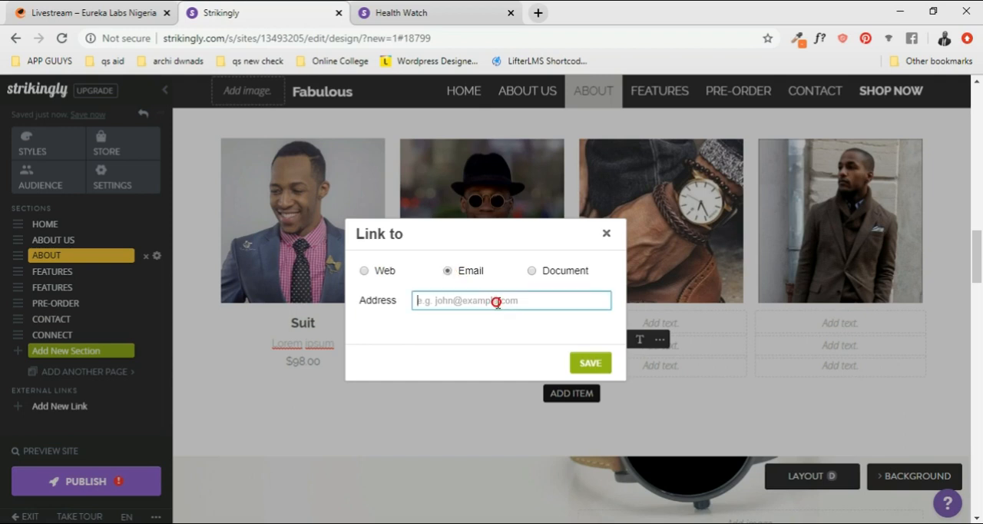
pyautogui.click(588, 362)
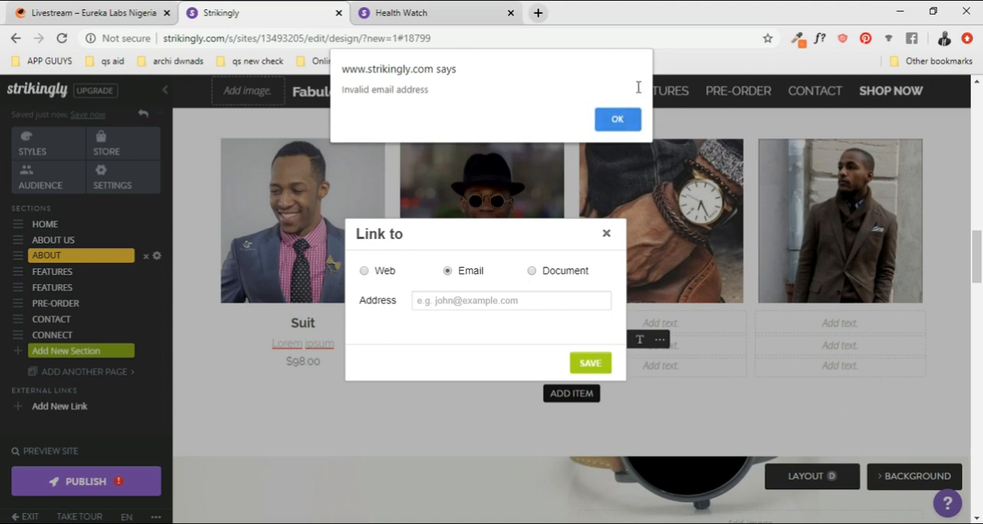
pyautogui.click(615, 120)
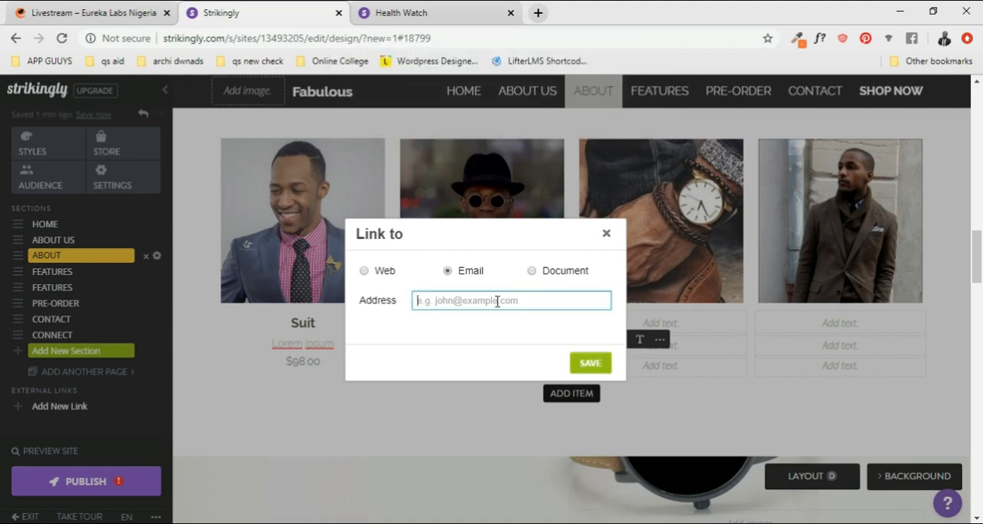
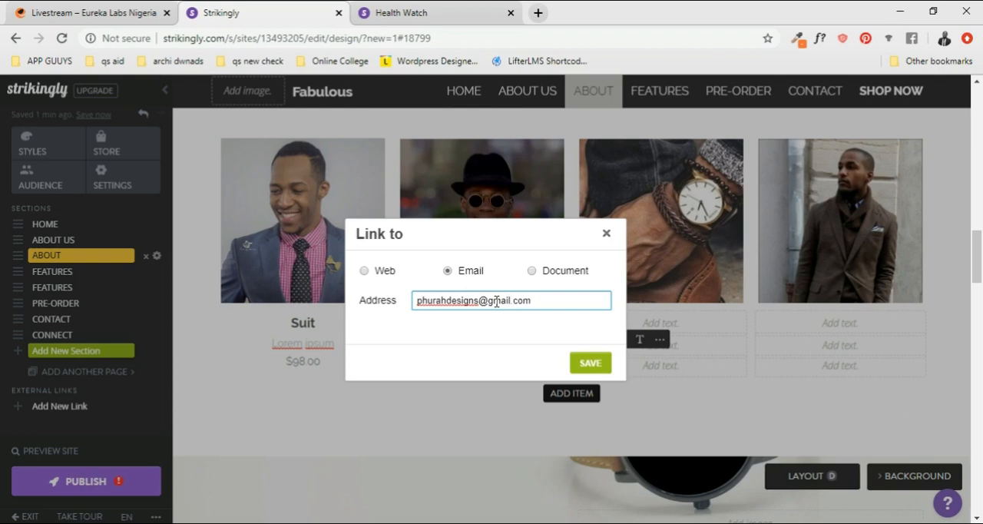
pyautogui.click(589, 364)
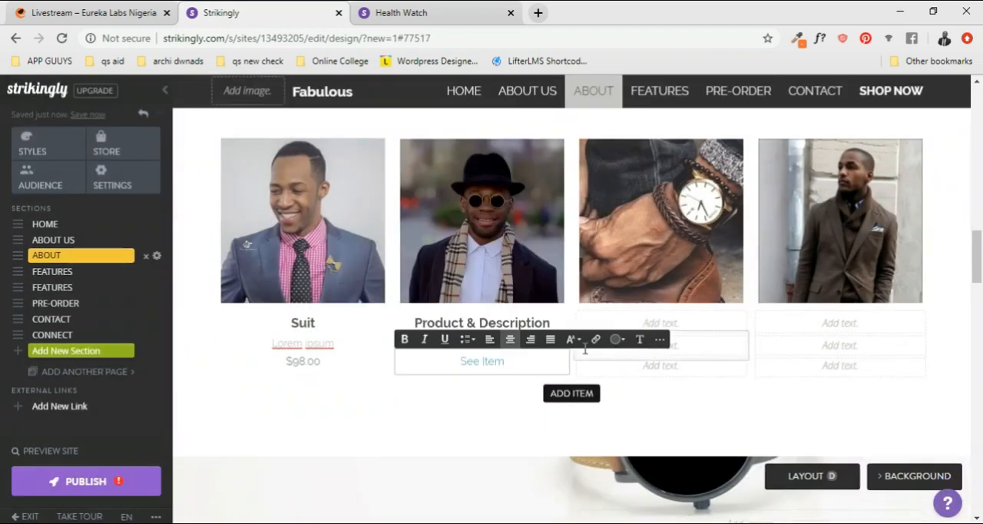
# - Examine the text color choices for the linked "See Item" text in the Gallery's second item
pyautogui.click(704, 364)
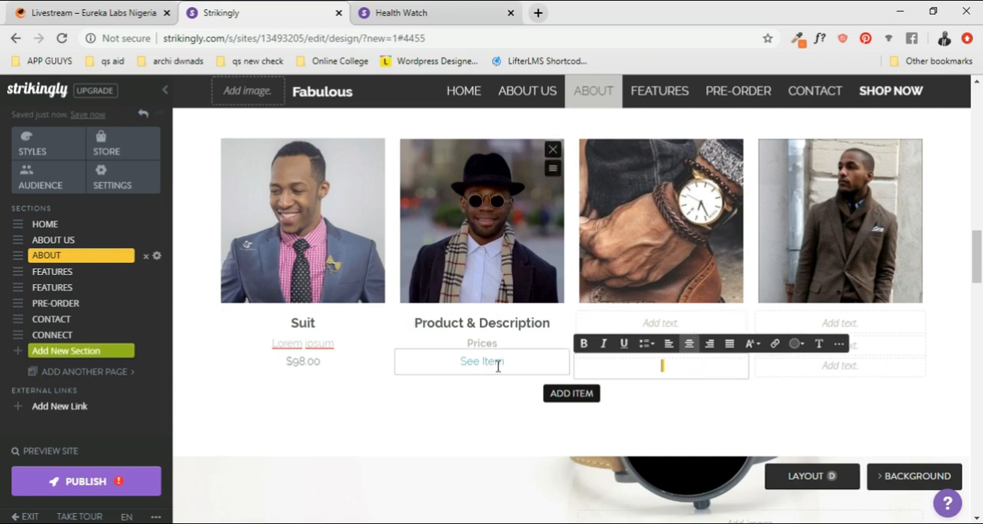
pyautogui.click(498, 366)
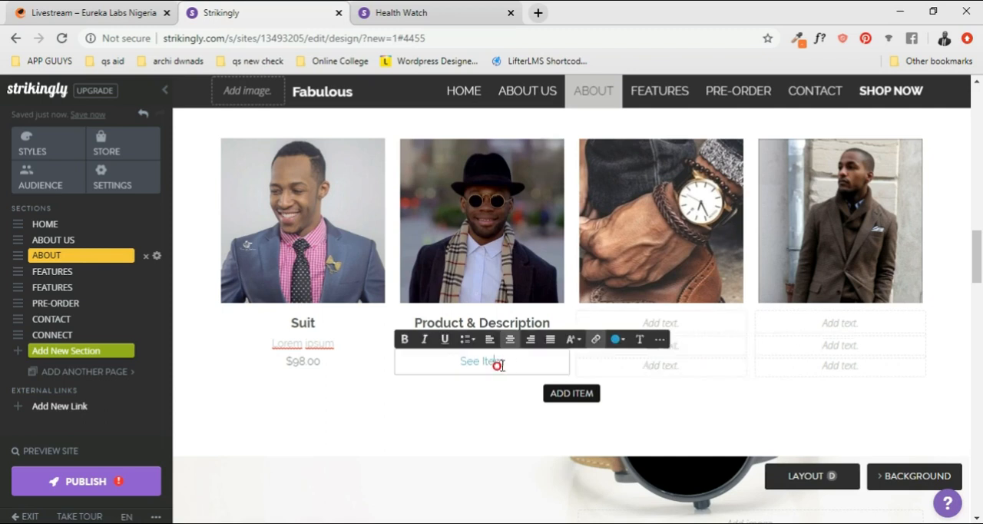
pyautogui.click(623, 340)
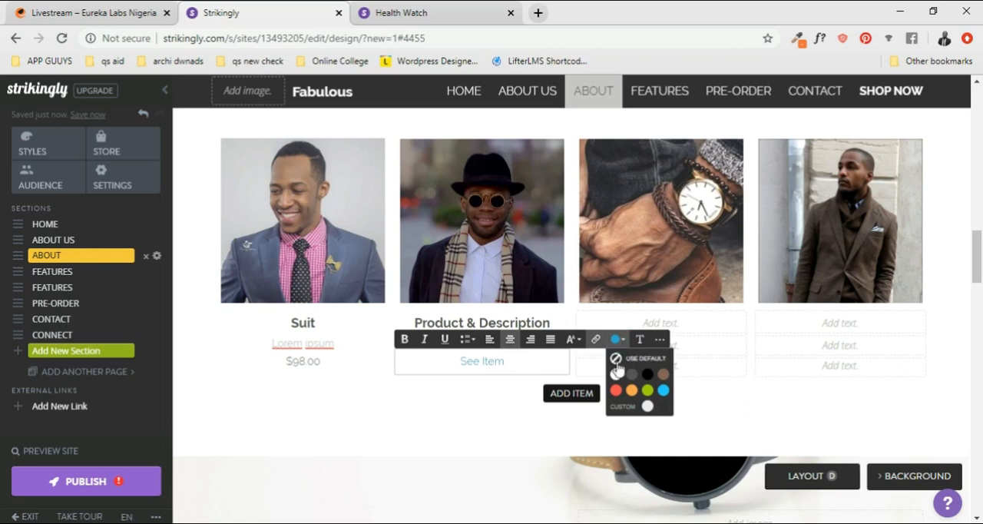
pyautogui.click(469, 393)
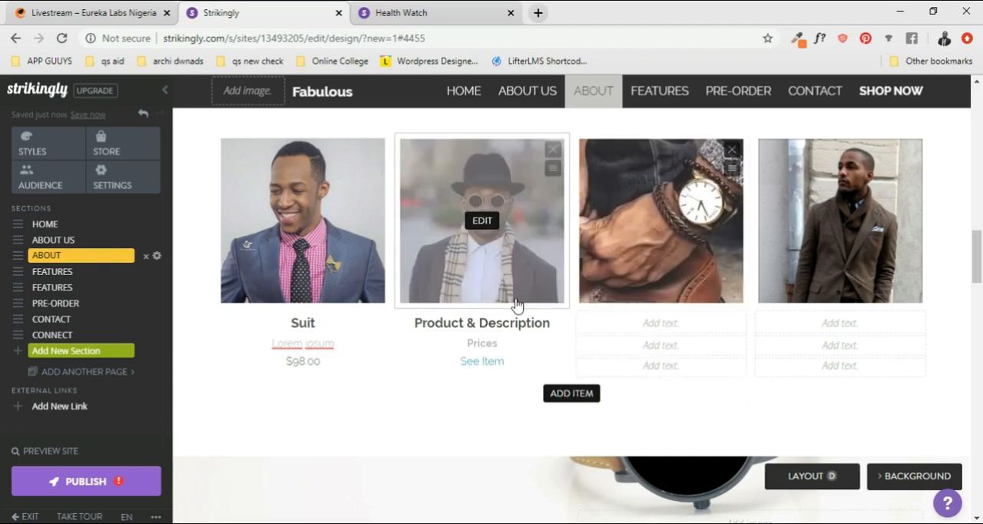
# - Add a fifth item to the Gallery and remove it again
pyautogui.click(572, 393)
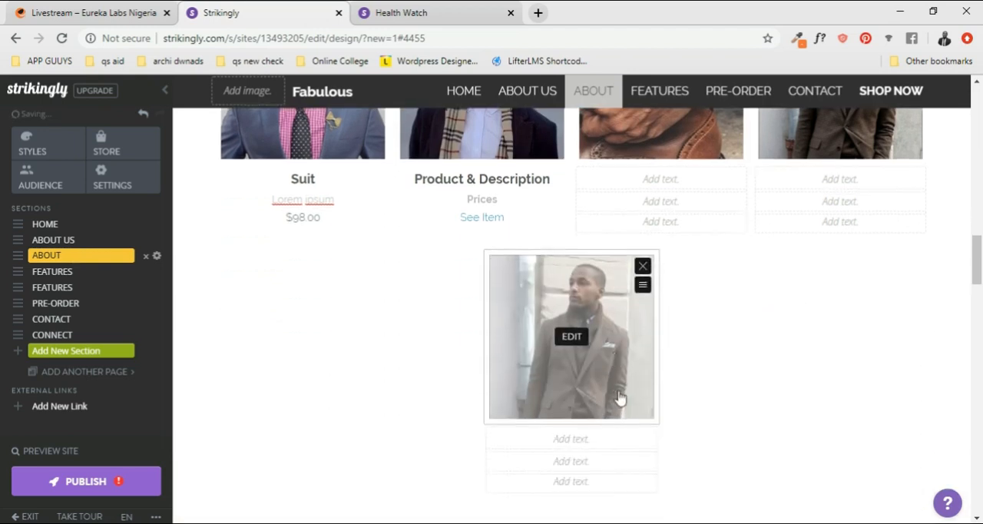
pyautogui.click(642, 269)
pyautogui.click(642, 269)
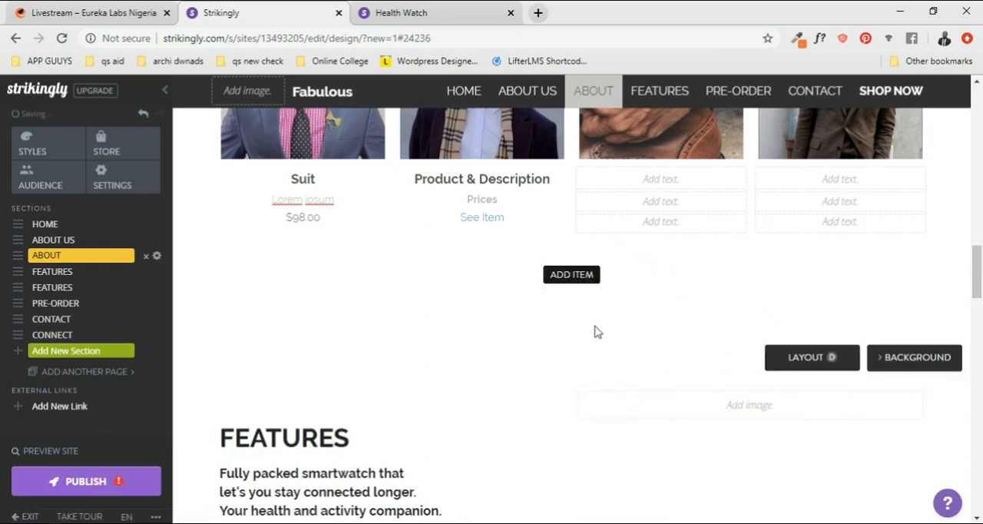
# - Review the page content from the About Us video through the Gallery to both Features sections
pyautogui.scroll(5, 632, 278)
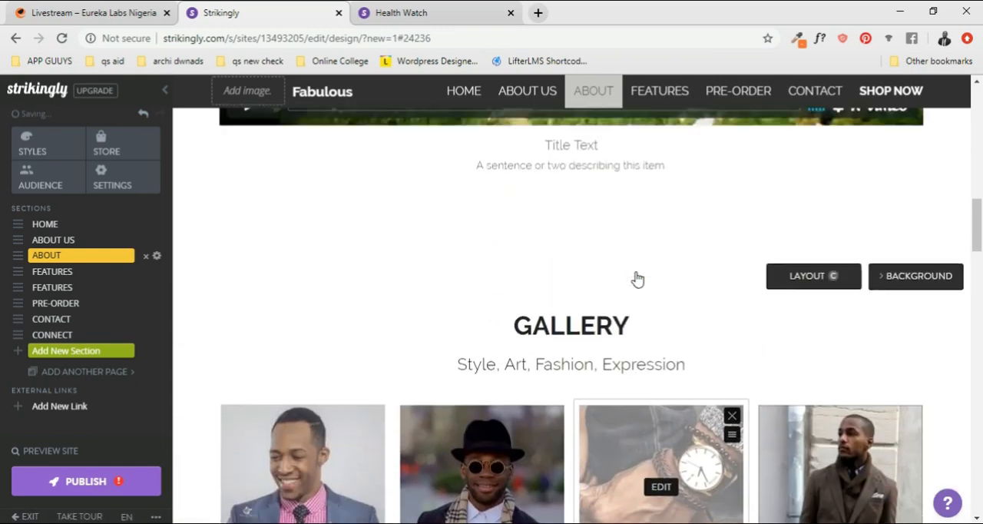
pyautogui.scroll(4, 637, 279)
pyautogui.scroll(8, 636, 279)
pyautogui.scroll(-6, 636, 279)
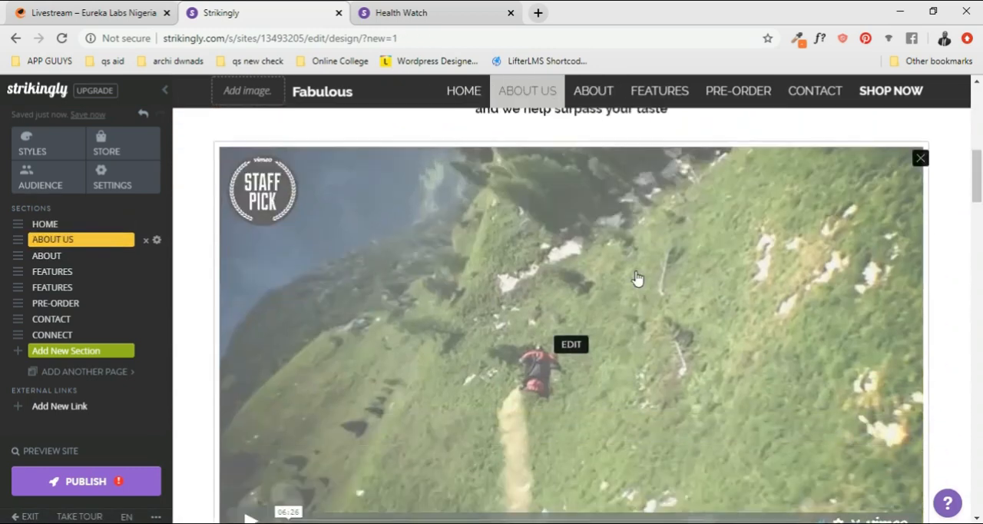
pyautogui.scroll(-8, 636, 279)
pyautogui.scroll(-2, 610, 310)
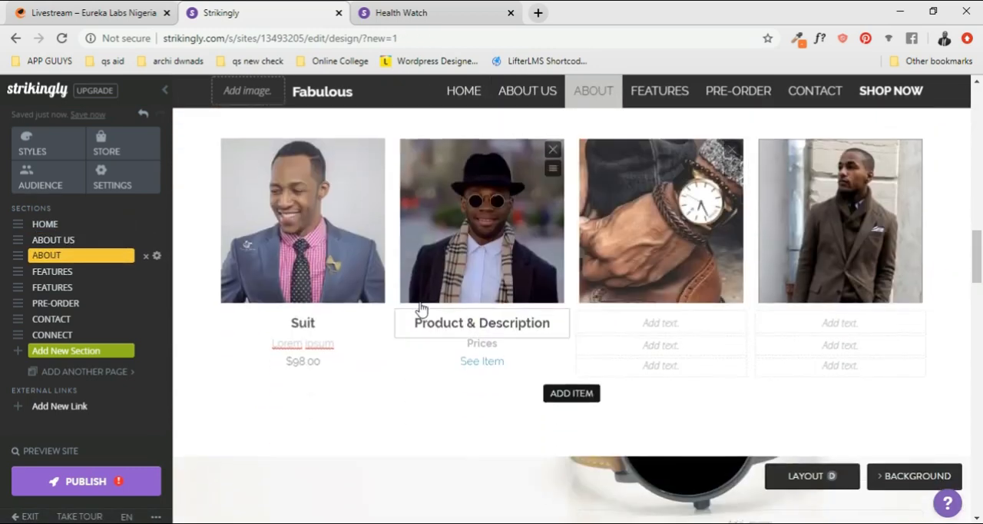
pyautogui.scroll(-3, 632, 270)
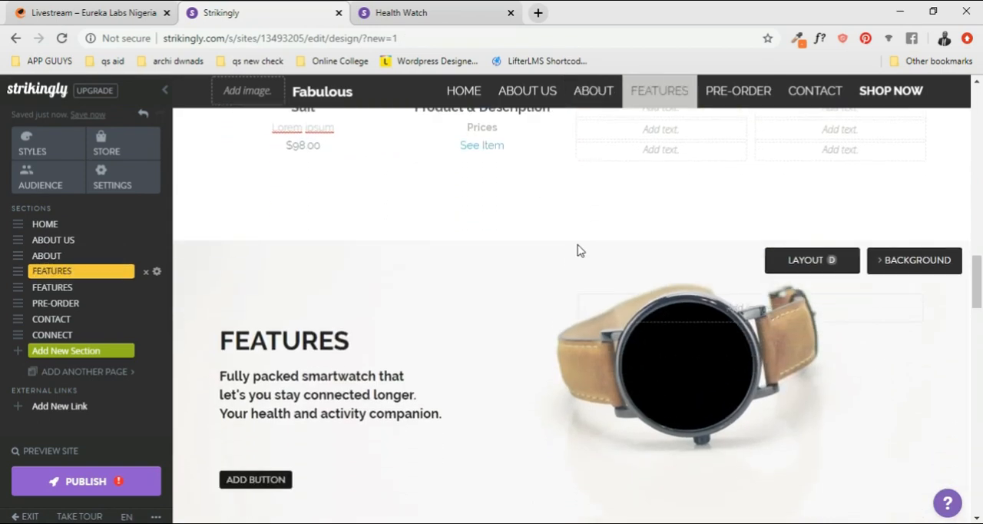
pyautogui.scroll(-2, 579, 251)
pyautogui.scroll(1, 576, 251)
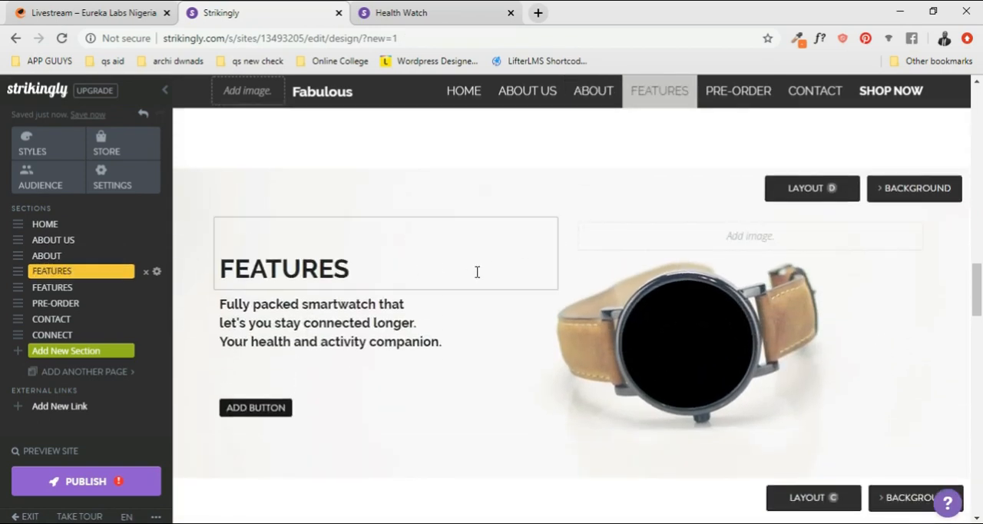
pyautogui.scroll(-1, 649, 275)
pyautogui.scroll(2, 649, 275)
pyautogui.scroll(-4, 632, 281)
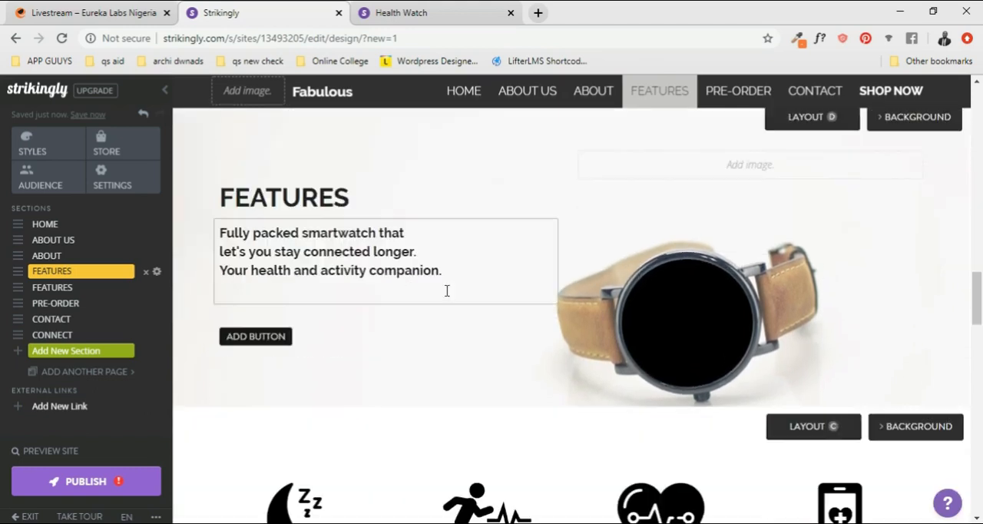
pyautogui.scroll(4, 685, 277)
pyautogui.scroll(-1, 537, 295)
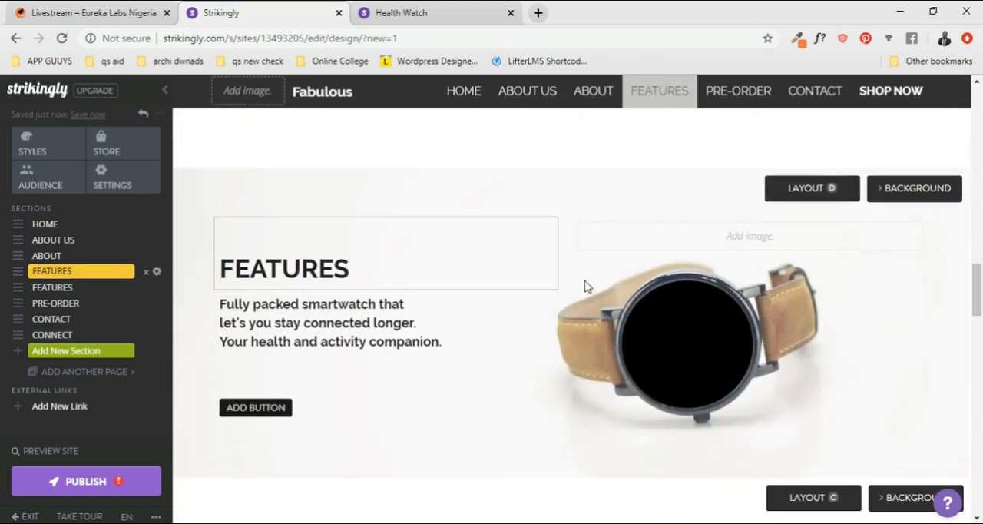
pyautogui.scroll(-5, 540, 291)
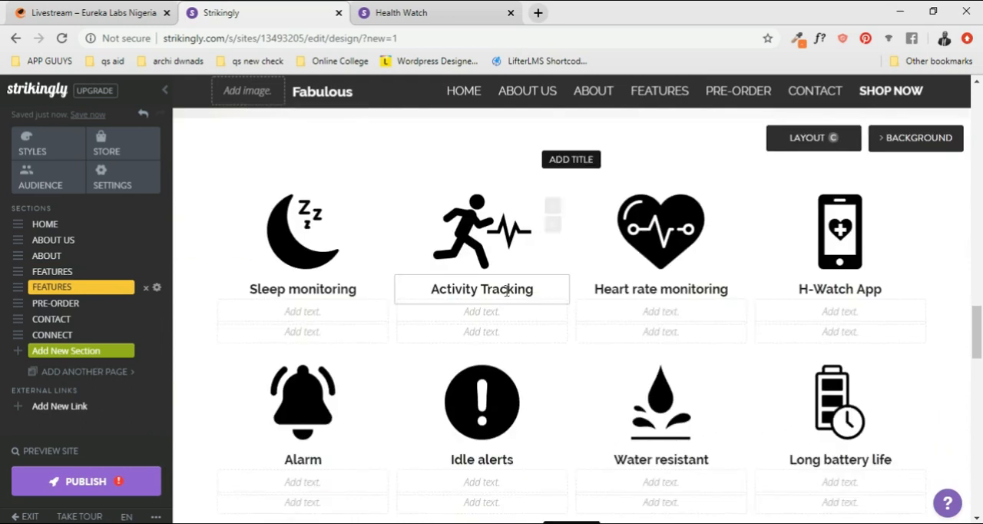
pyautogui.scroll(-1, 515, 332)
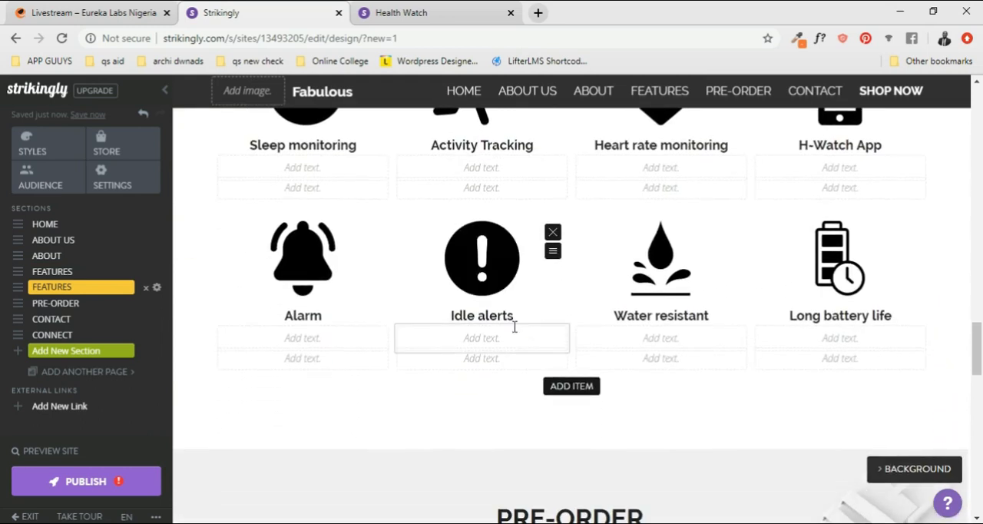
pyautogui.scroll(6, 537, 330)
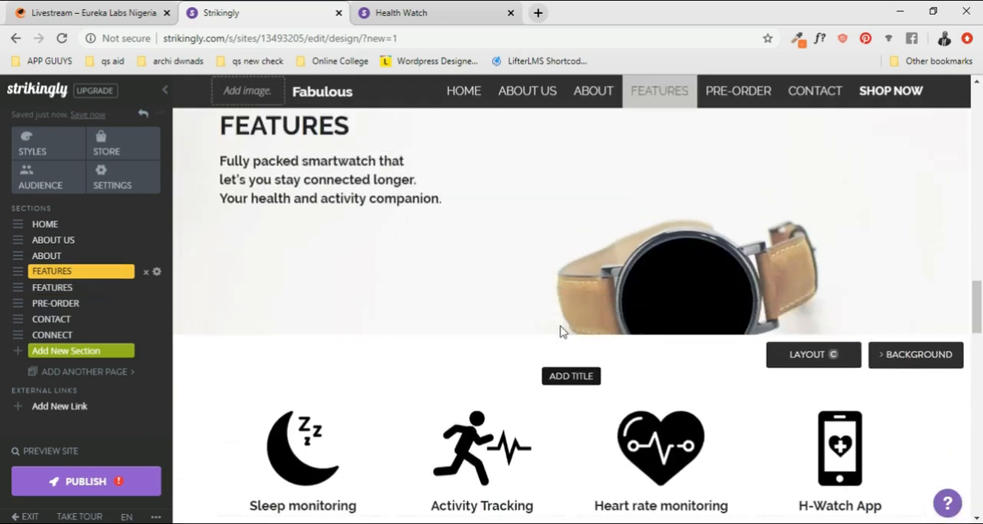
# - Add an empty title area above the icon grid in the second Features section
pyautogui.scroll(-2, 622, 367)
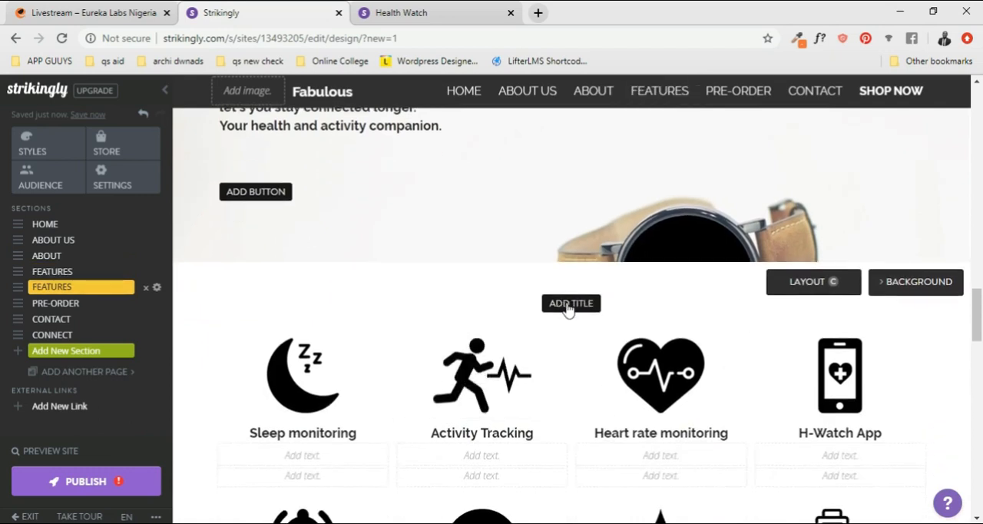
pyautogui.click(567, 303)
pyautogui.click(566, 332)
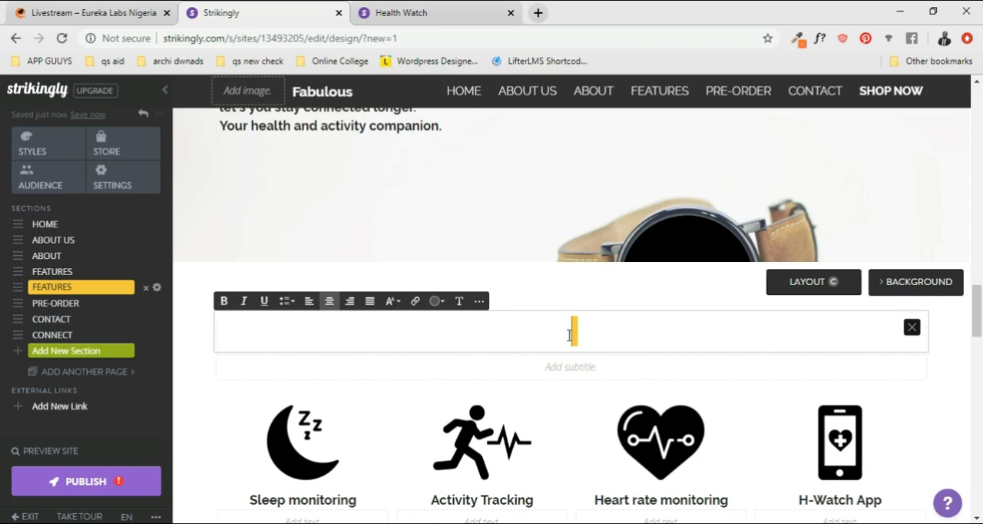
# - Add a Process section to the page from the section library, below the second Features section
pyautogui.click(64, 360)
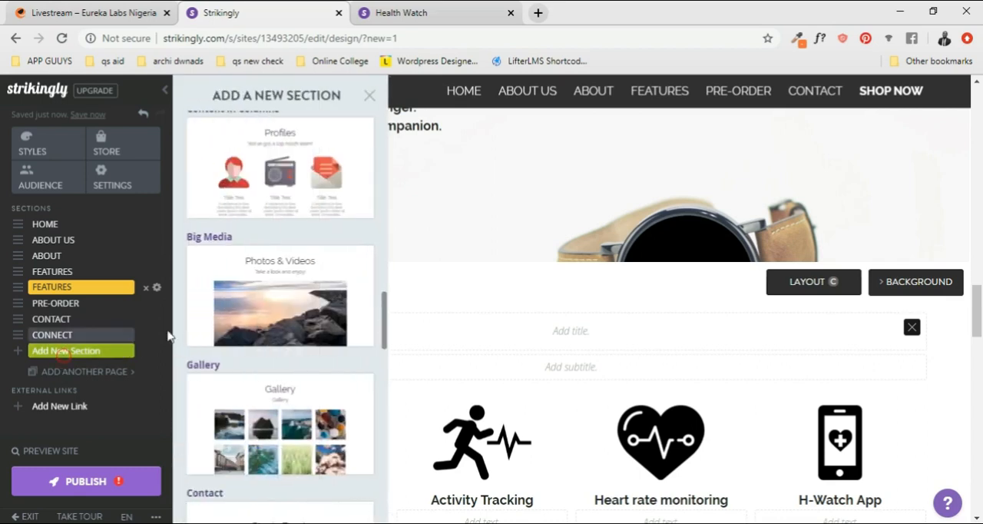
pyautogui.scroll(4, 281, 189)
pyautogui.scroll(10, 281, 189)
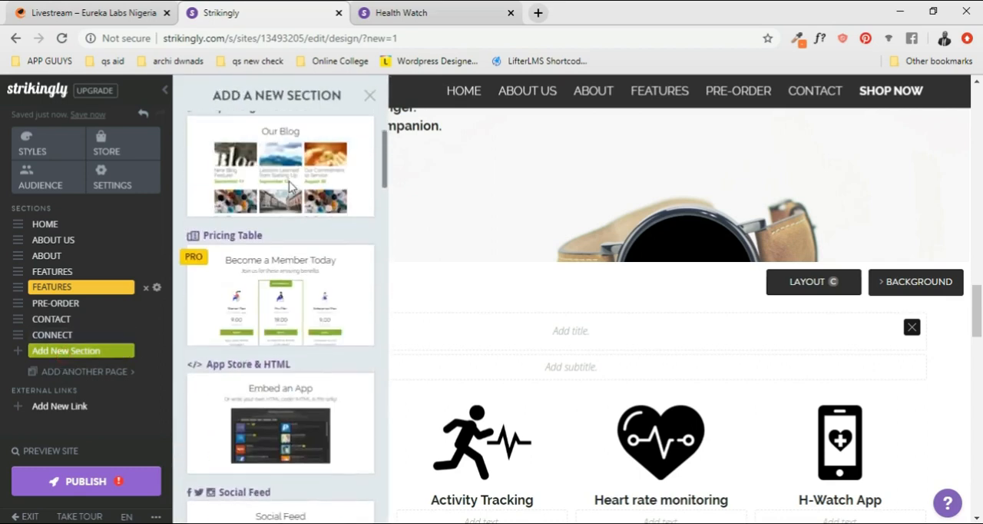
pyautogui.scroll(-2, 306, 240)
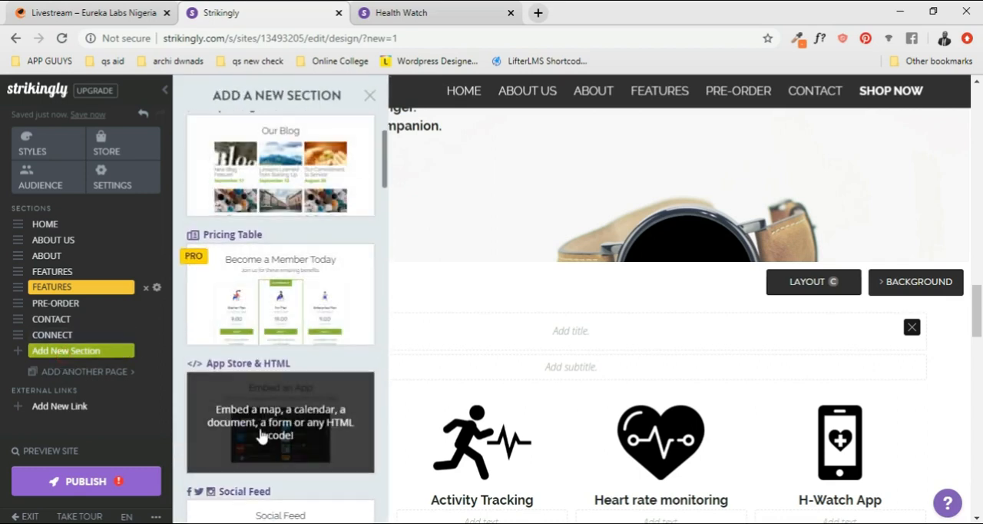
pyautogui.scroll(-8, 261, 311)
pyautogui.scroll(2, 287, 375)
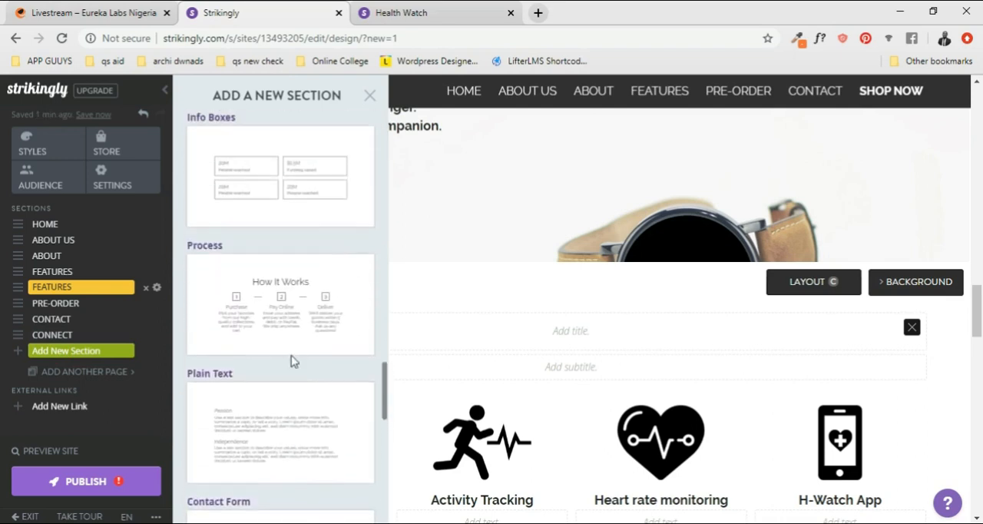
pyautogui.click(281, 318)
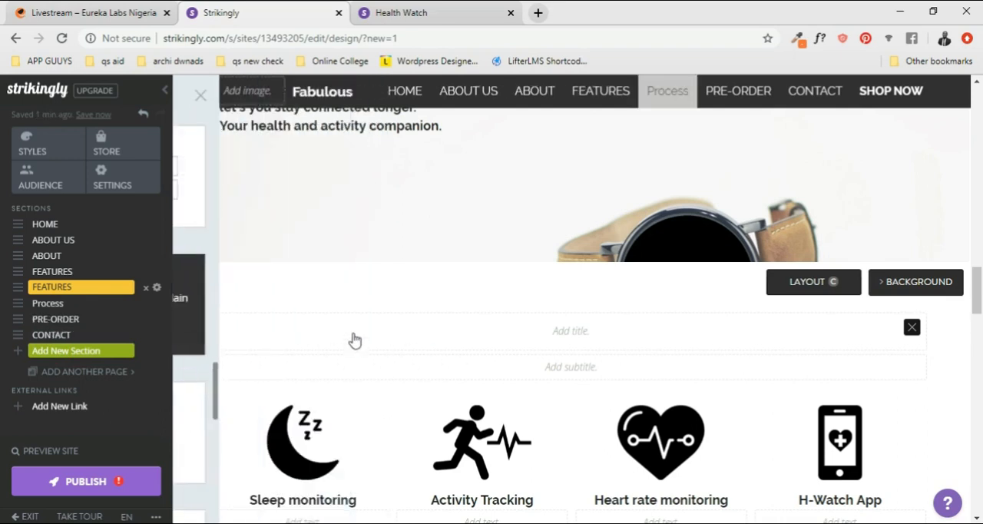
pyautogui.scroll(7, 607, 359)
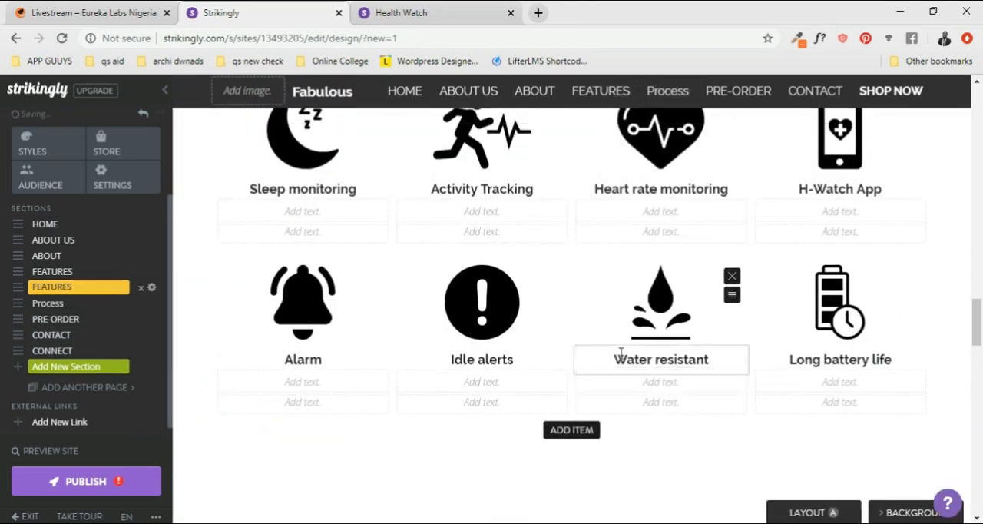
pyautogui.scroll(-4, 237, 360)
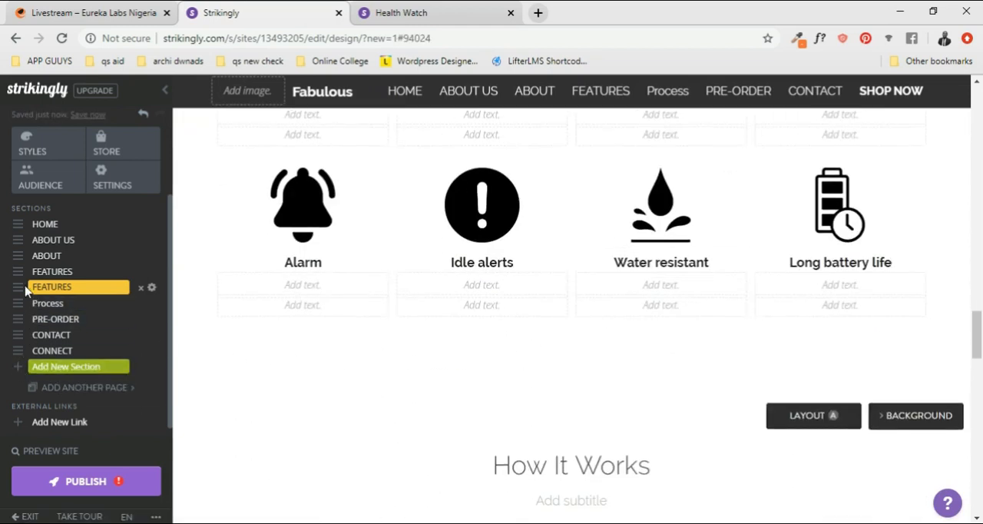
# - Move the icon-grid Features section above the watch Features section and return it to its original place
pyautogui.moveTo(20, 263); pyautogui.dragTo(20, 269)
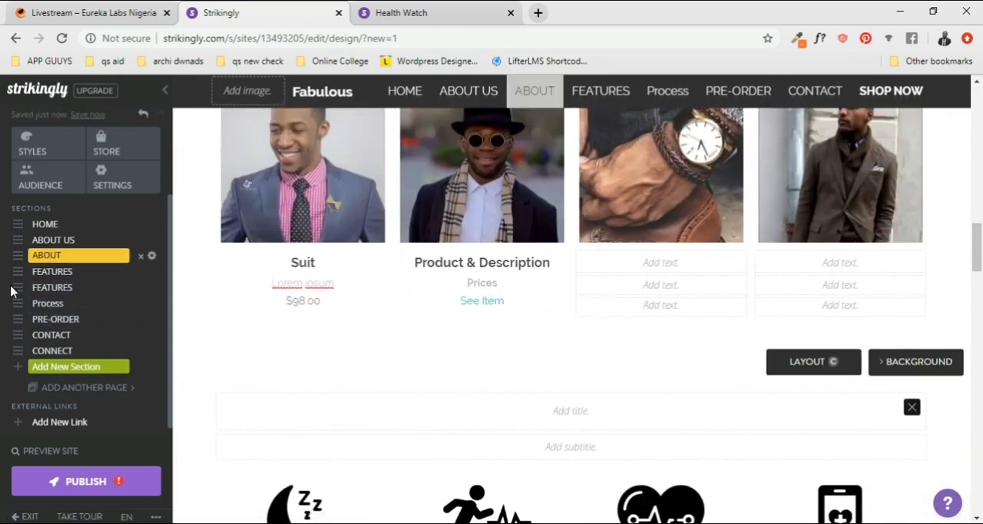
pyautogui.moveTo(13, 286); pyautogui.dragTo(17, 271)
pyautogui.scroll(-5, 563, 356)
pyautogui.scroll(-3, 564, 357)
pyautogui.scroll(3, 564, 362)
pyautogui.scroll(-2, 644, 330)
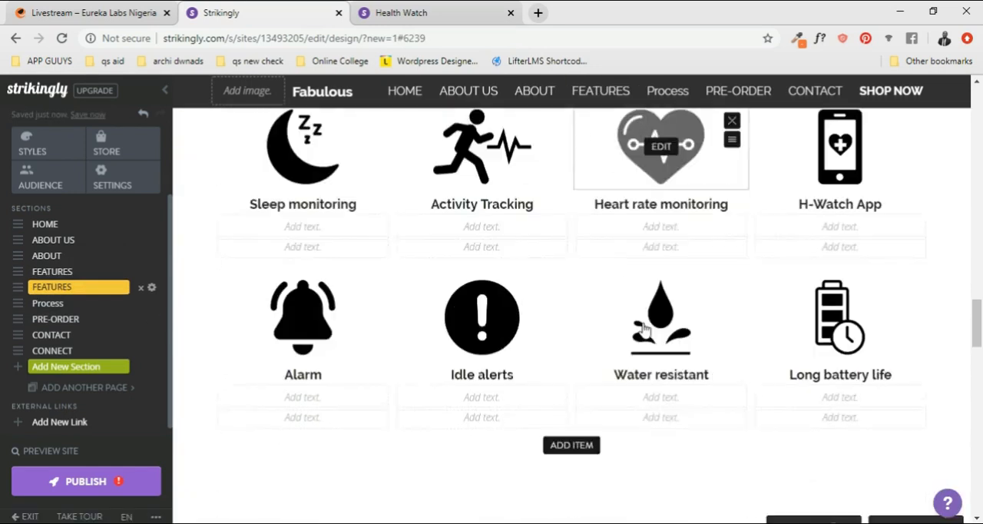
# - Move the Process section directly below the ABOUT section, ahead of both Features sections
pyautogui.scroll(-6, 643, 330)
pyautogui.scroll(2, 632, 325)
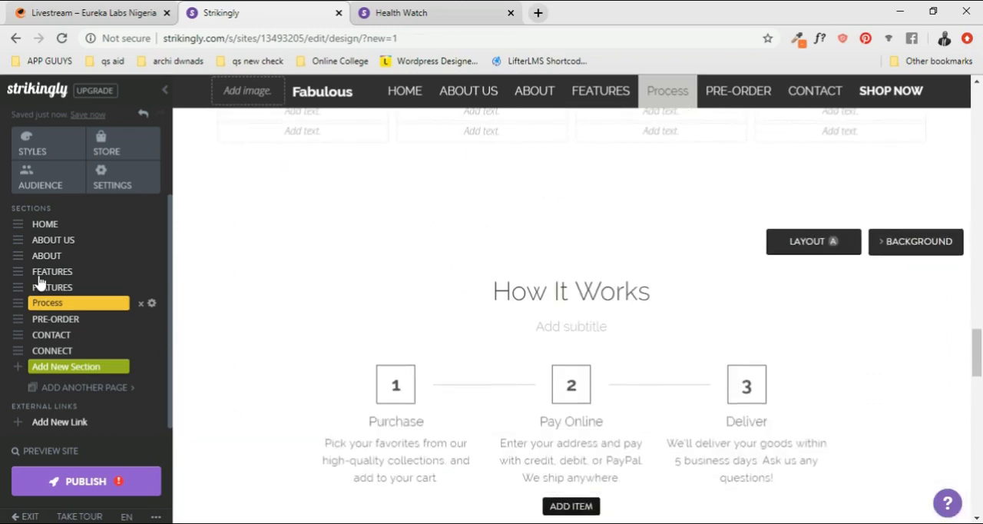
pyautogui.moveTo(16, 304); pyautogui.dragTo(14, 271)
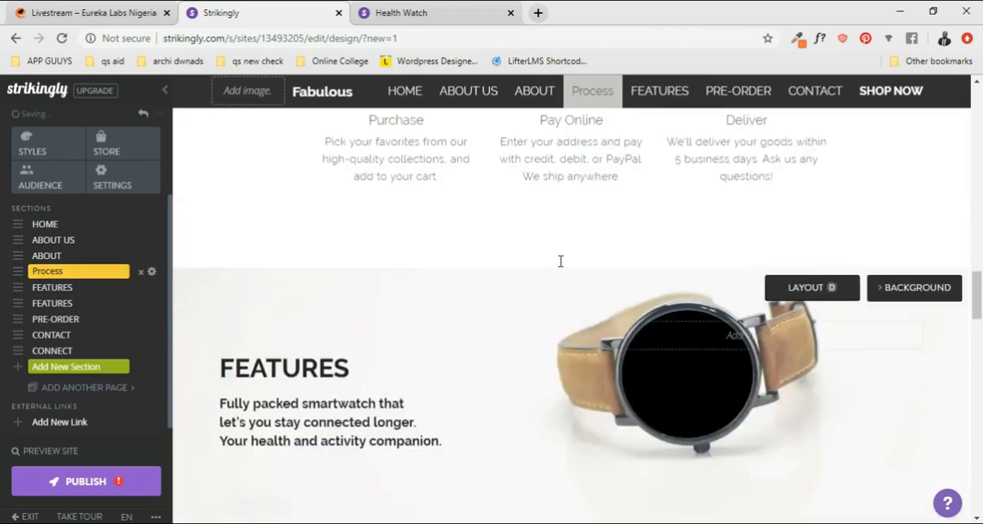
# - Rename the ABOUT section that holds the gallery as GALLERY
pyautogui.scroll(3, 575, 272)
pyautogui.scroll(10, 581, 270)
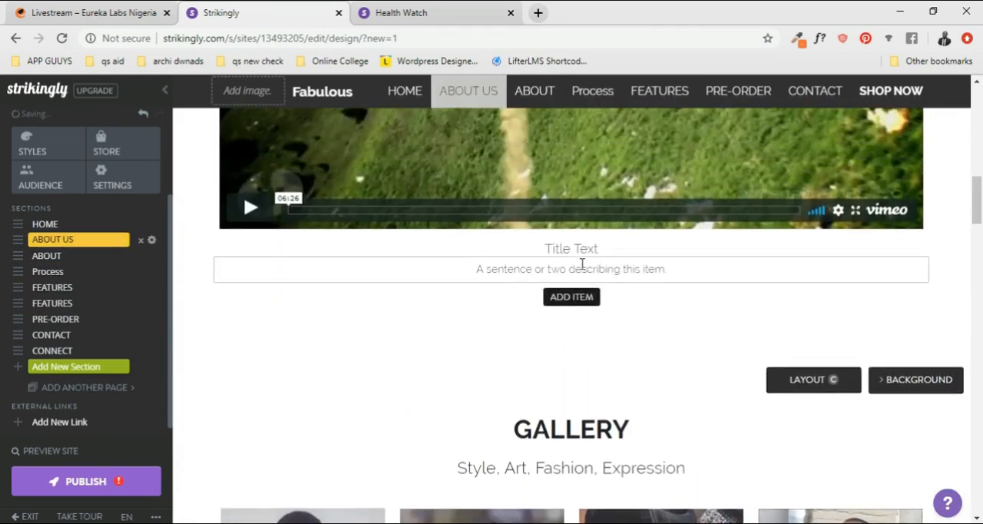
pyautogui.scroll(1, 581, 264)
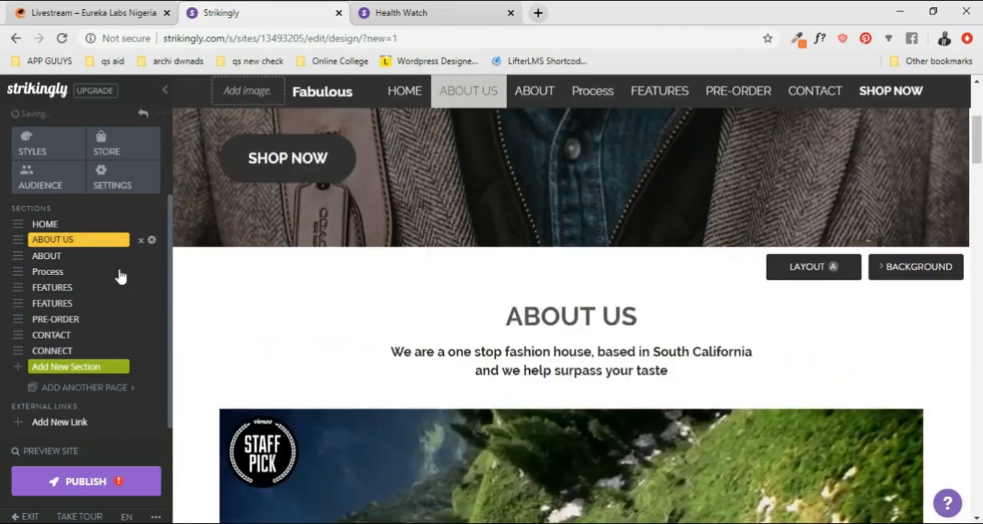
pyautogui.click(58, 255)
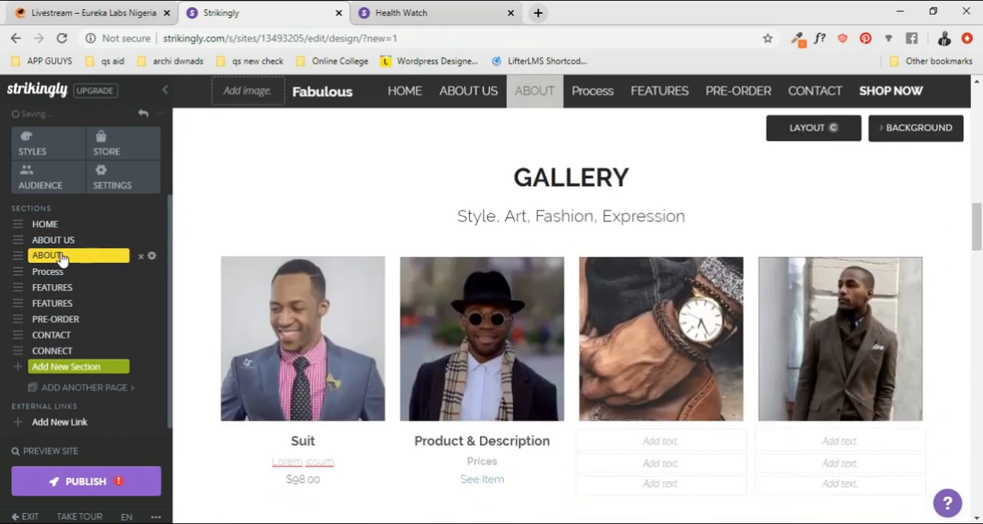
pyautogui.click(151, 258)
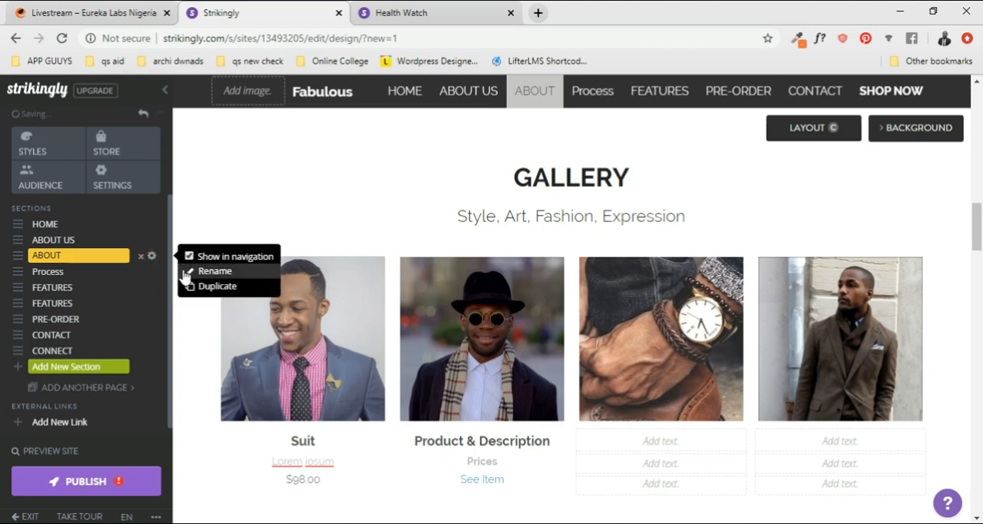
pyautogui.click(214, 272)
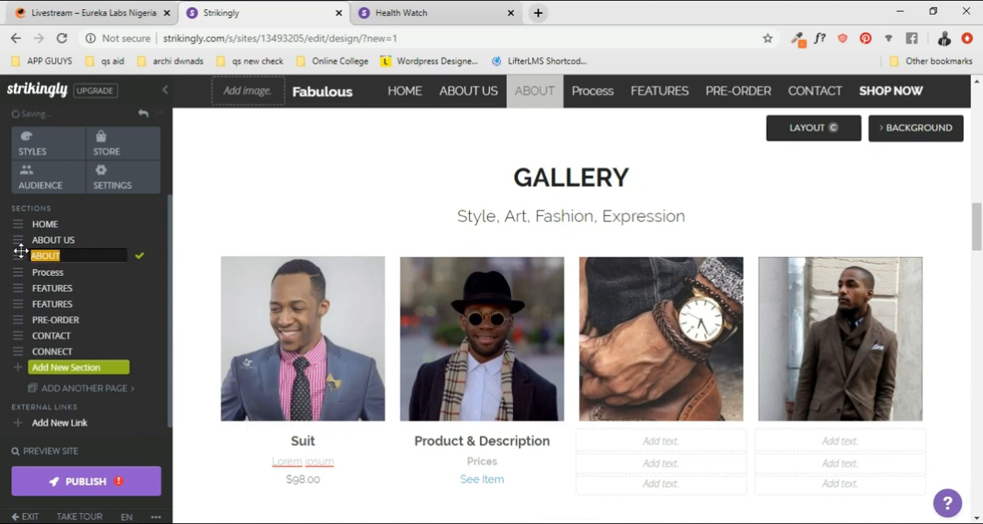
pyautogui.write('G')
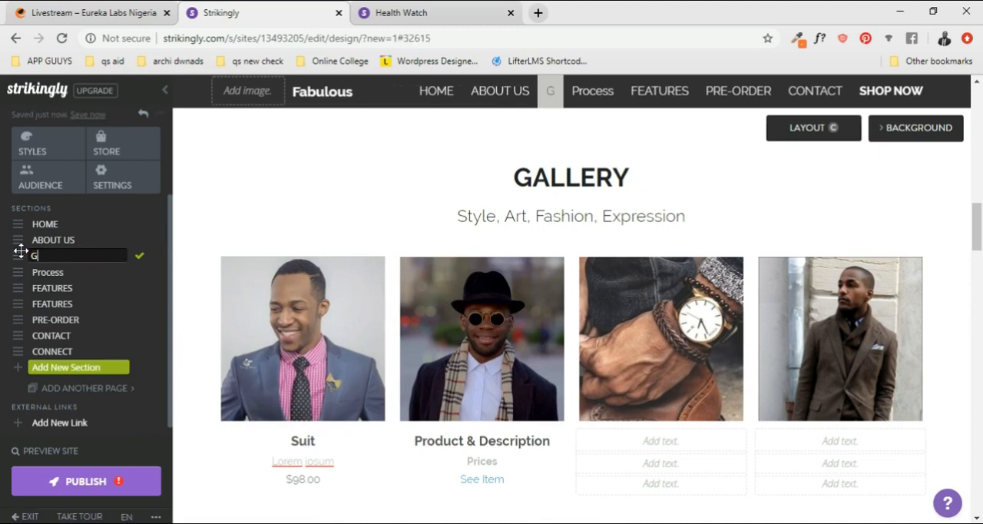
pyautogui.write('ALLERY')
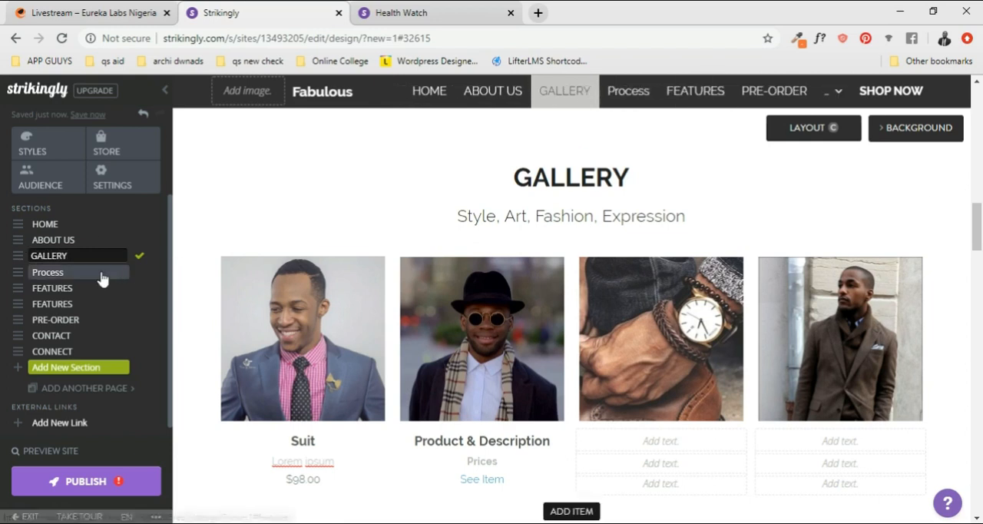
# - Rename the Process section as OUR PROCESS
pyautogui.click(68, 273)
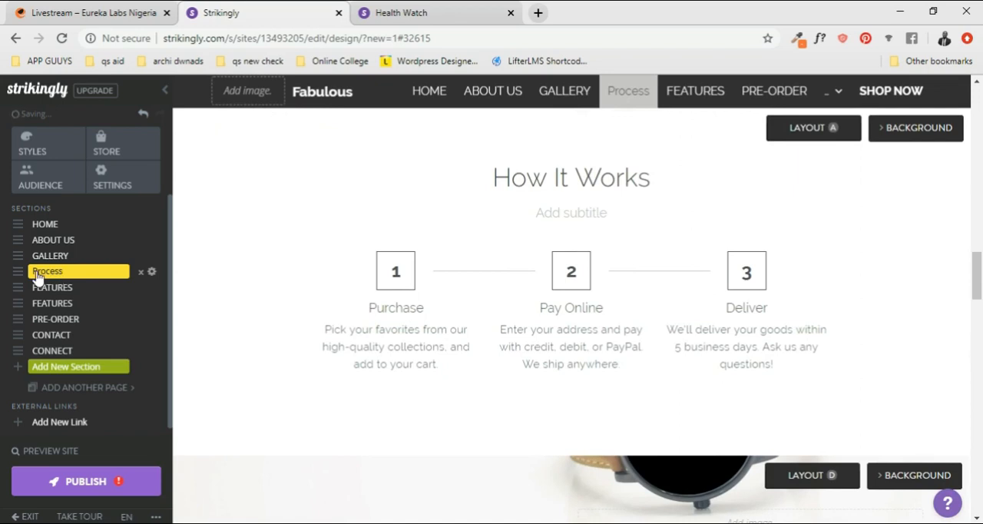
pyautogui.click(154, 273)
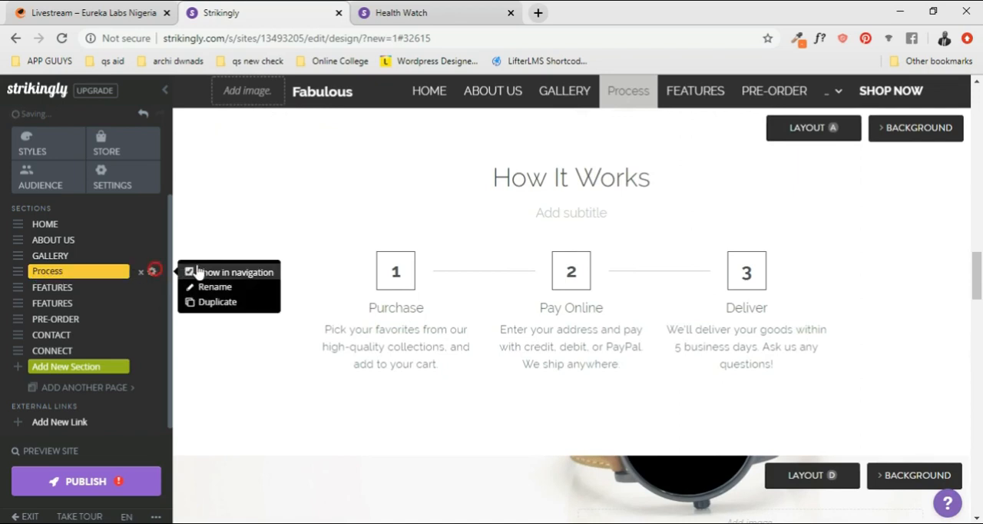
pyautogui.click(213, 287)
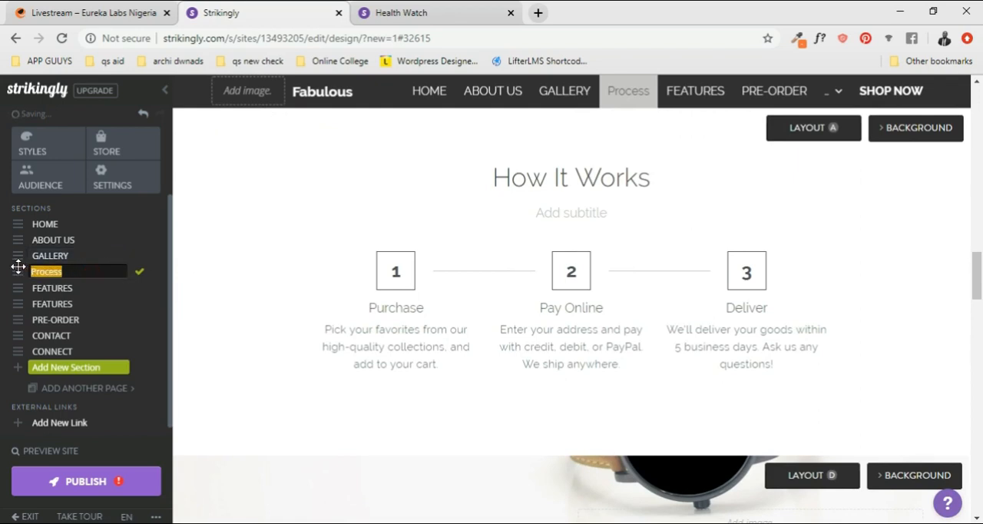
pyautogui.write('o')
pyautogui.press('BackSpace')
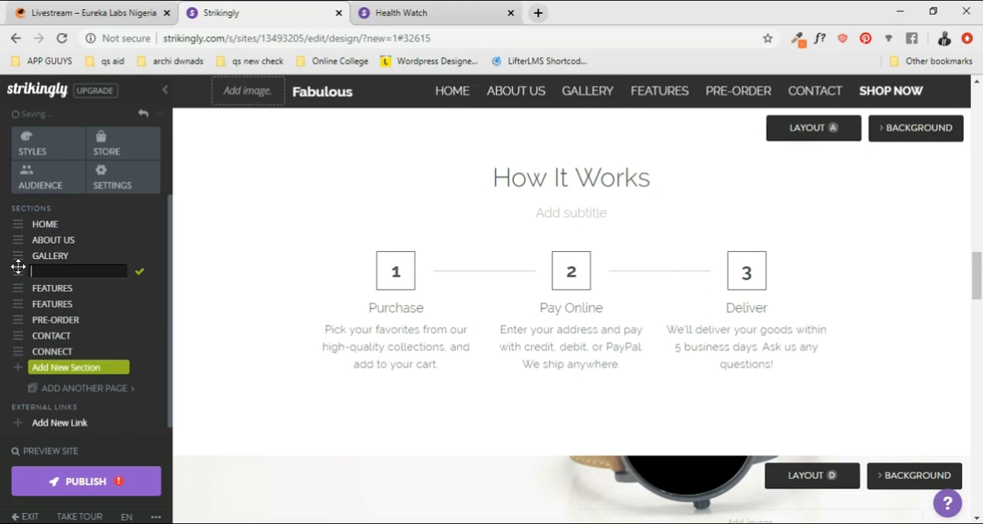
pyautogui.write('OUR PROCESS')
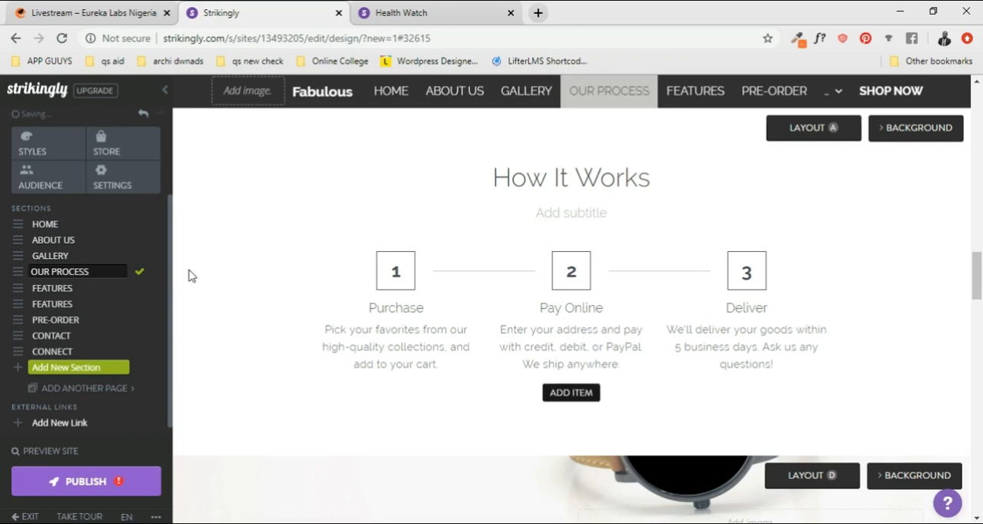
# - Delete both Features sections, the one with the watch image and the one with the icon grid
pyautogui.click(61, 290)
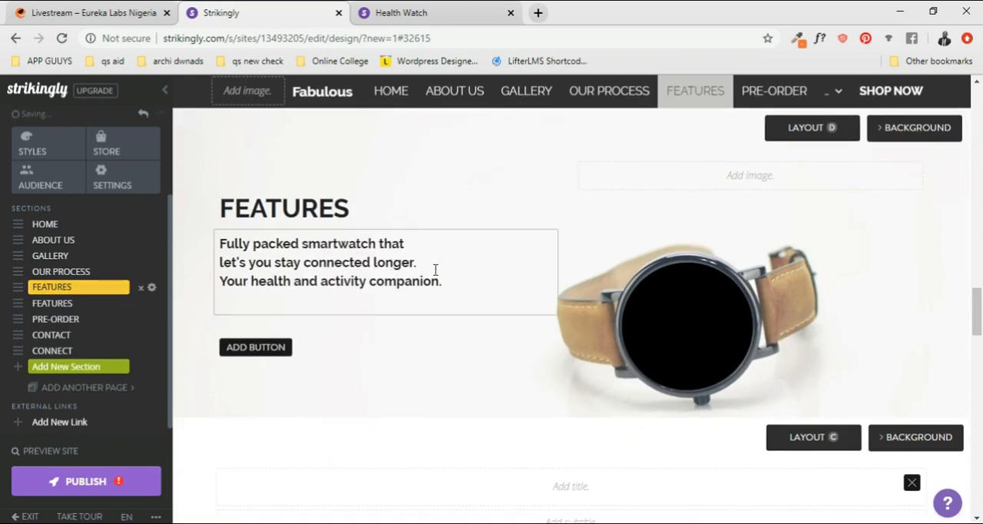
pyautogui.click(143, 290)
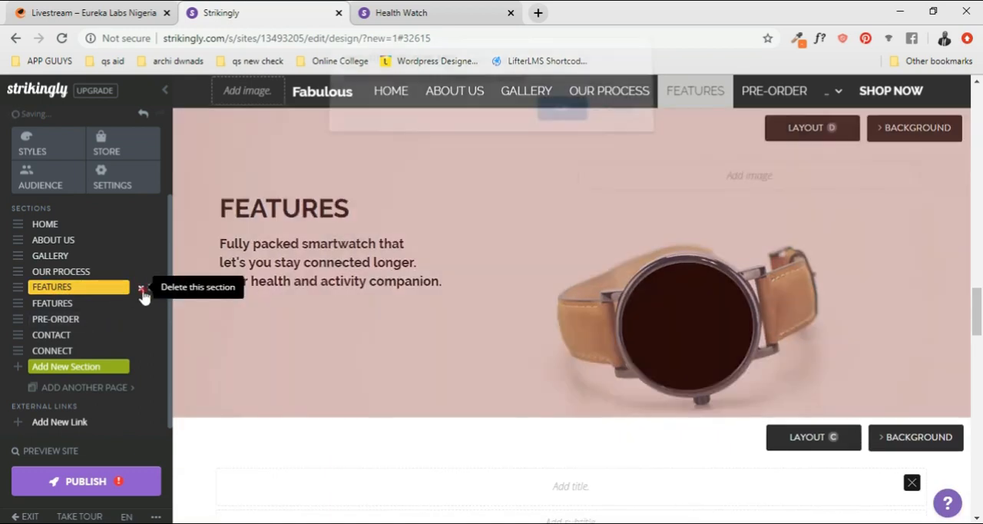
pyautogui.click(561, 121)
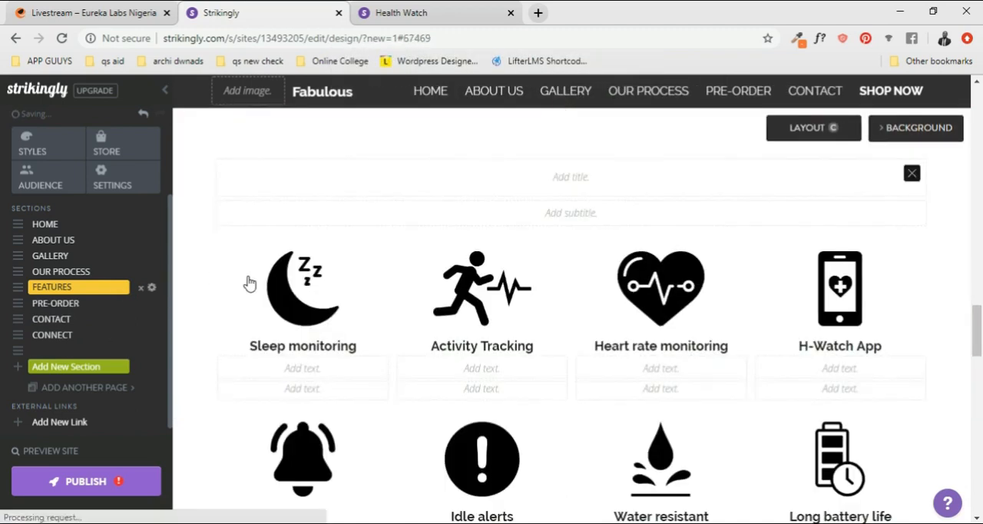
pyautogui.scroll(-1, 577, 265)
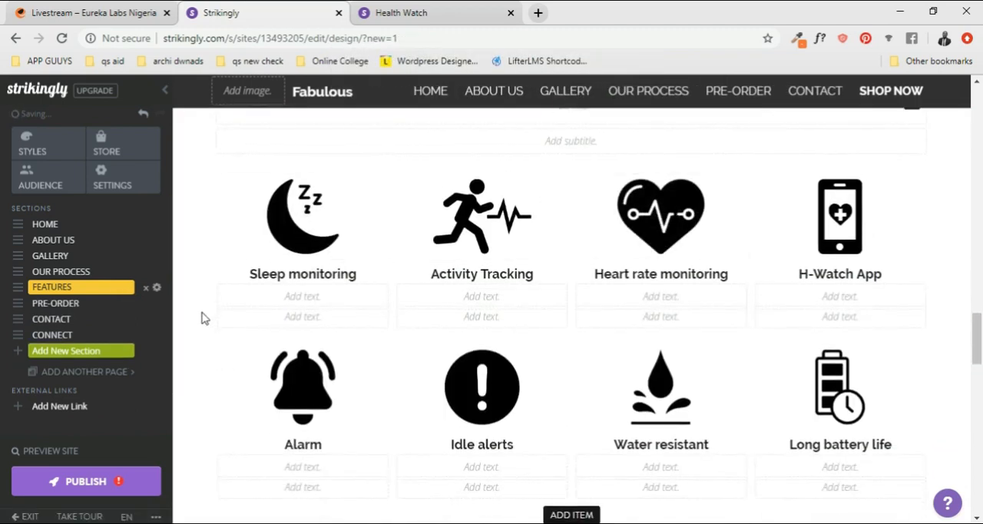
pyautogui.click(146, 288)
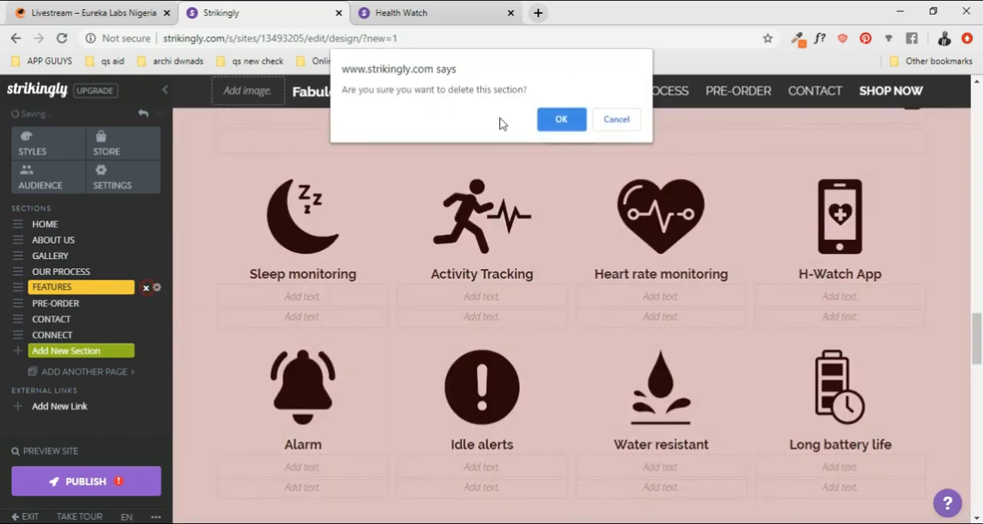
pyautogui.click(561, 121)
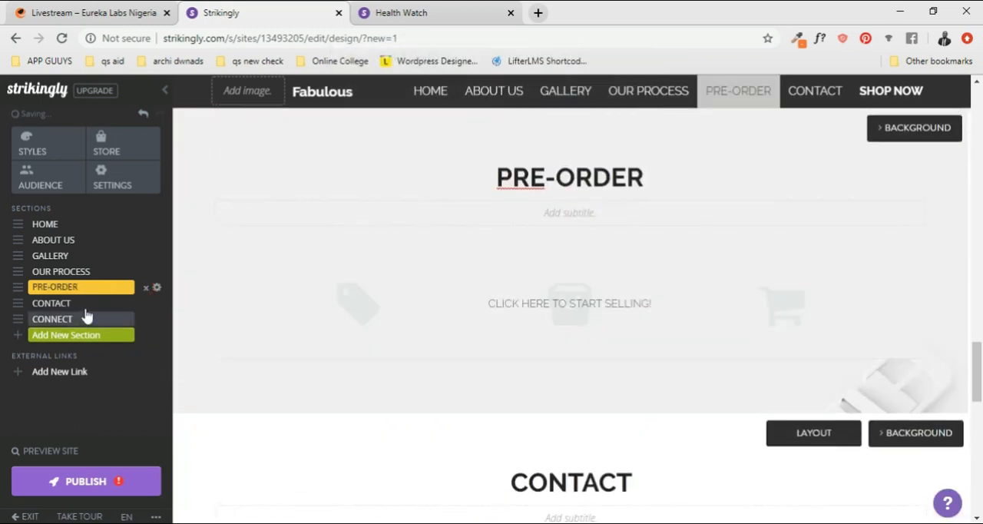
# - Review the remaining page content across the Pre-Order, Contact, About Us and How It Works sections
pyautogui.scroll(3, 613, 247)
pyautogui.scroll(-2, 491, 276)
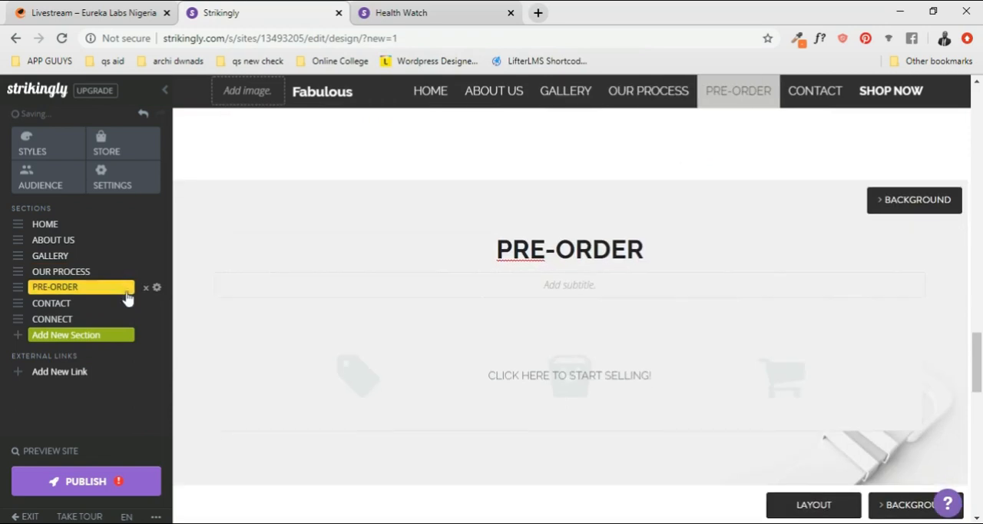
pyautogui.scroll(-3, 525, 292)
pyautogui.scroll(2, 652, 268)
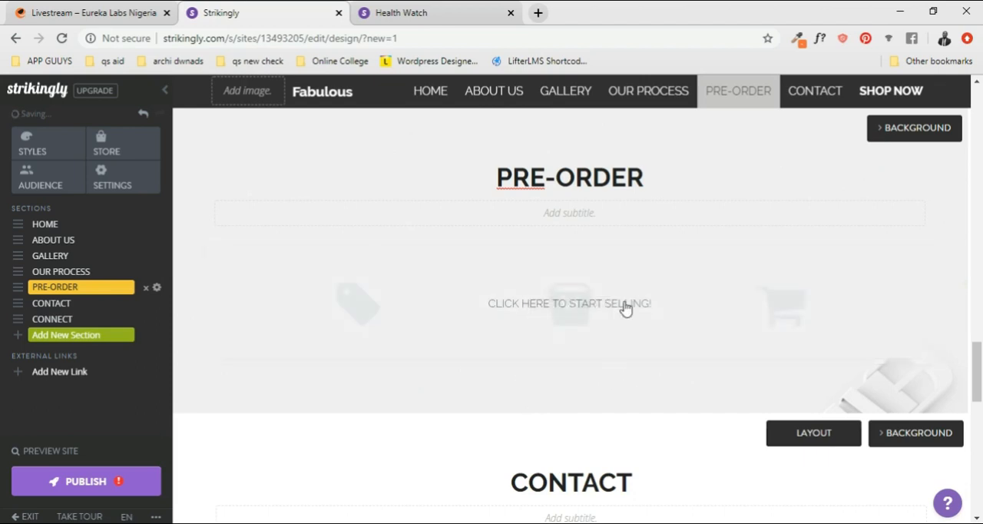
pyautogui.scroll(3, 609, 339)
pyautogui.scroll(-3, 689, 331)
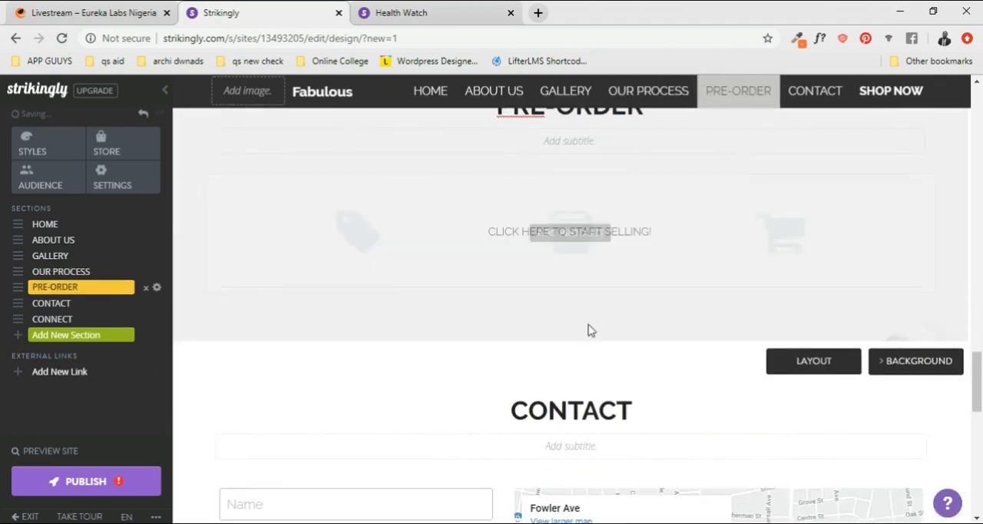
pyautogui.scroll(-4, 588, 331)
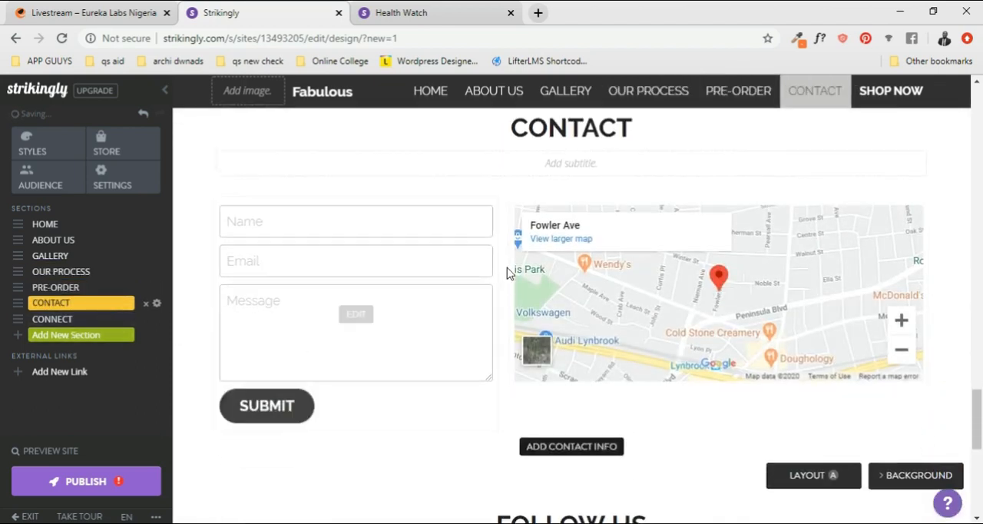
pyautogui.scroll(15, 614, 250)
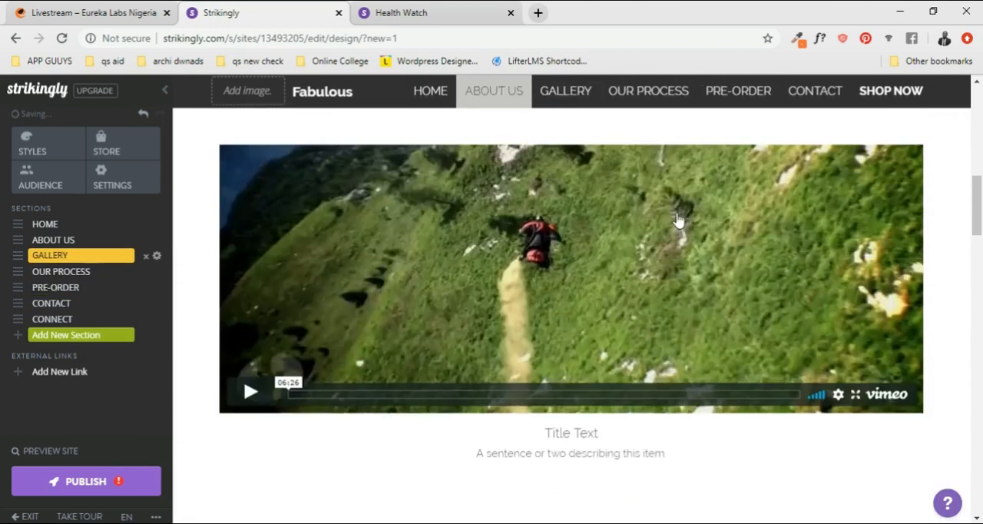
pyautogui.scroll(-10, 677, 220)
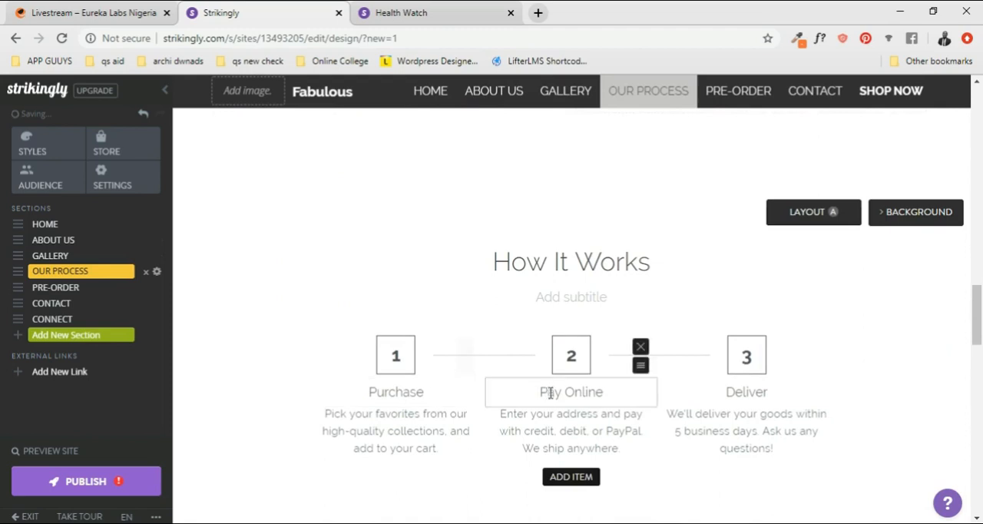
# - Copy the How It Works heading of the Our Process section into the empty subtitle below it
pyautogui.scroll(-1, 746, 408)
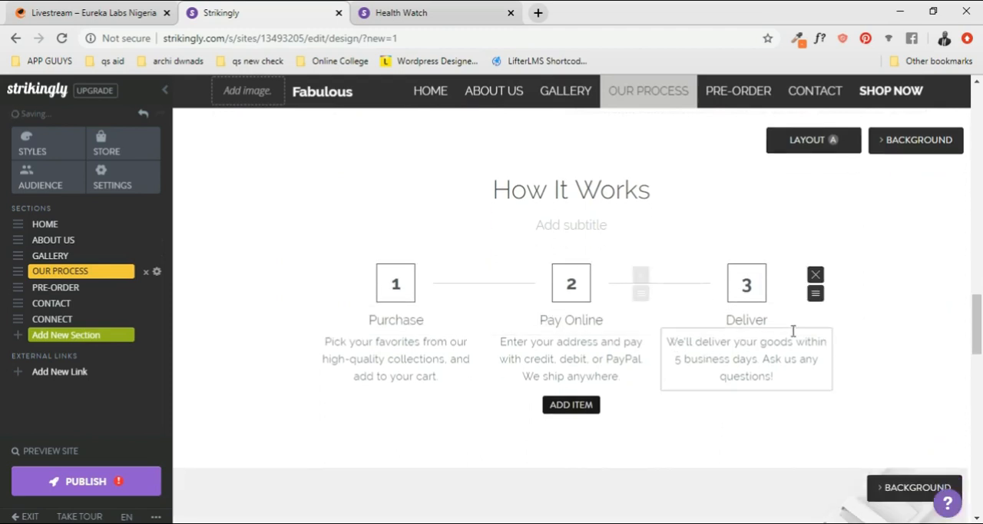
pyautogui.scroll(1, 648, 296)
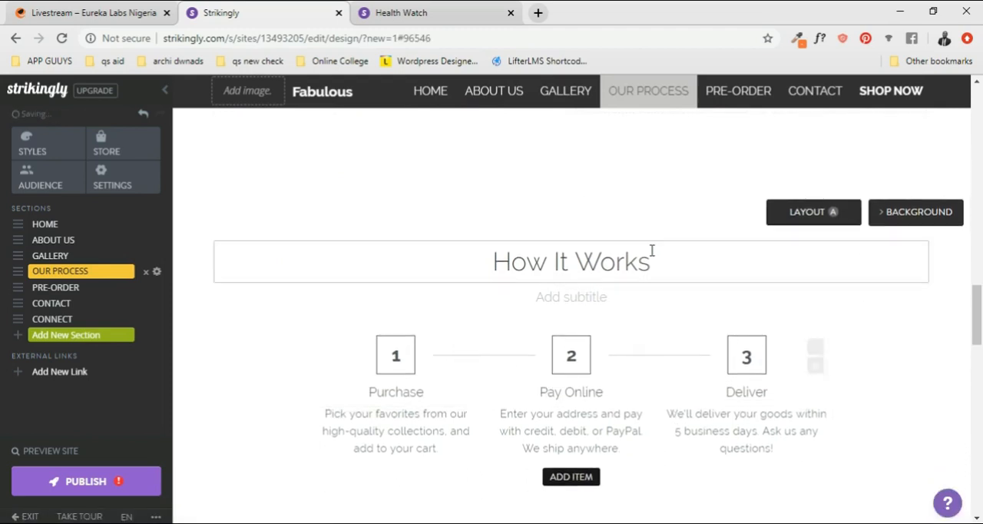
pyautogui.scroll(1, 651, 251)
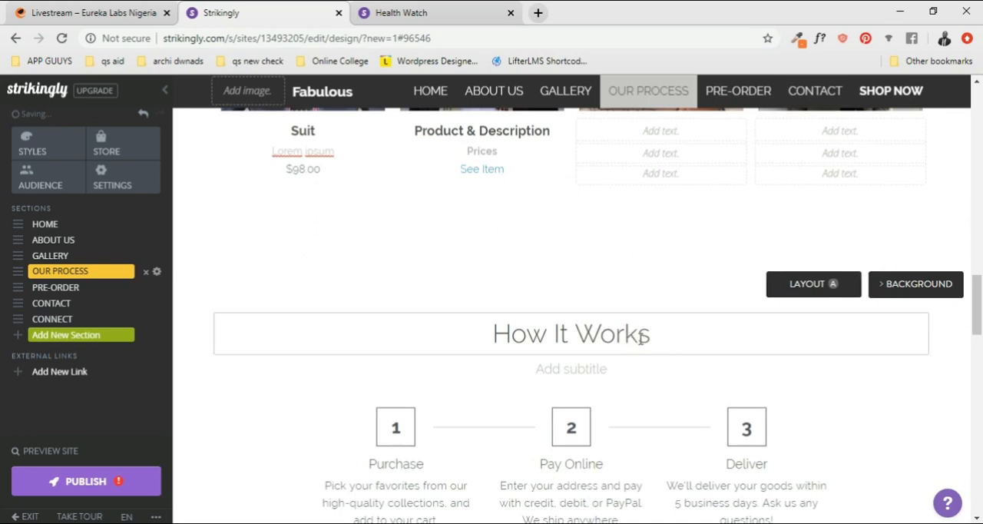
pyautogui.click(489, 321)
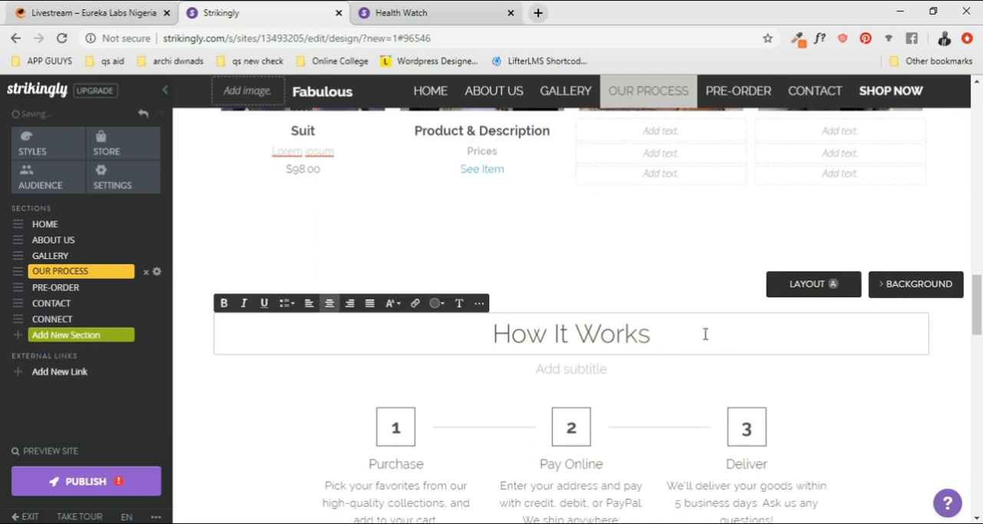
pyautogui.moveTo(702, 333); pyautogui.dragTo(474, 320)
pyautogui.hotkey('ctrl', 'c')
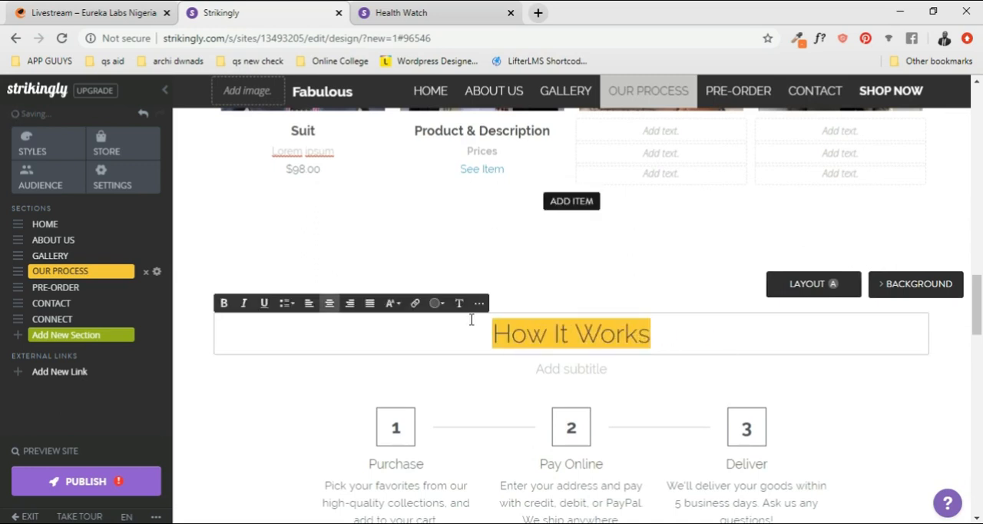
pyautogui.click(574, 366)
pyautogui.hotkey('ctrl', 'v')
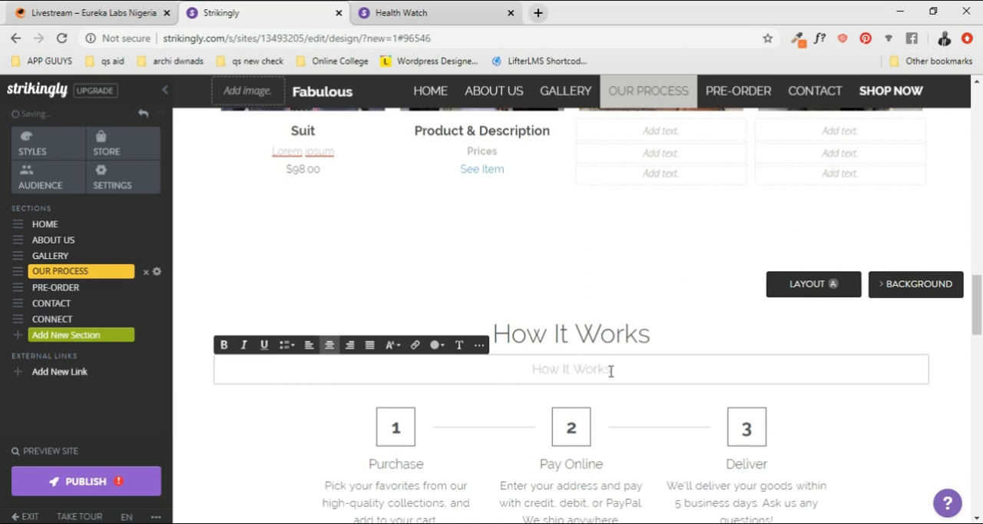
# - Replace the section's main heading with OUR PROCESS and make it bold
pyautogui.click(635, 328)
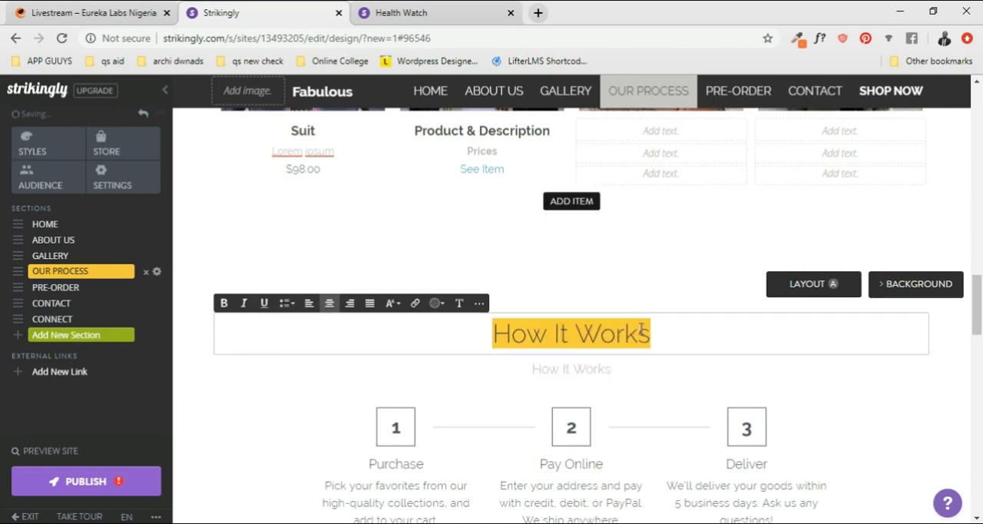
pyautogui.write('OUR P')
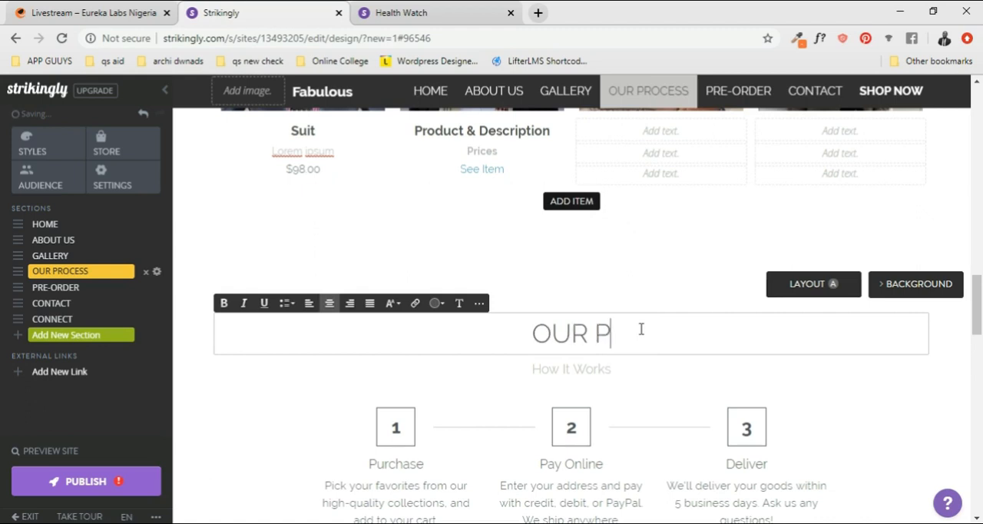
pyautogui.write('ROCESS')
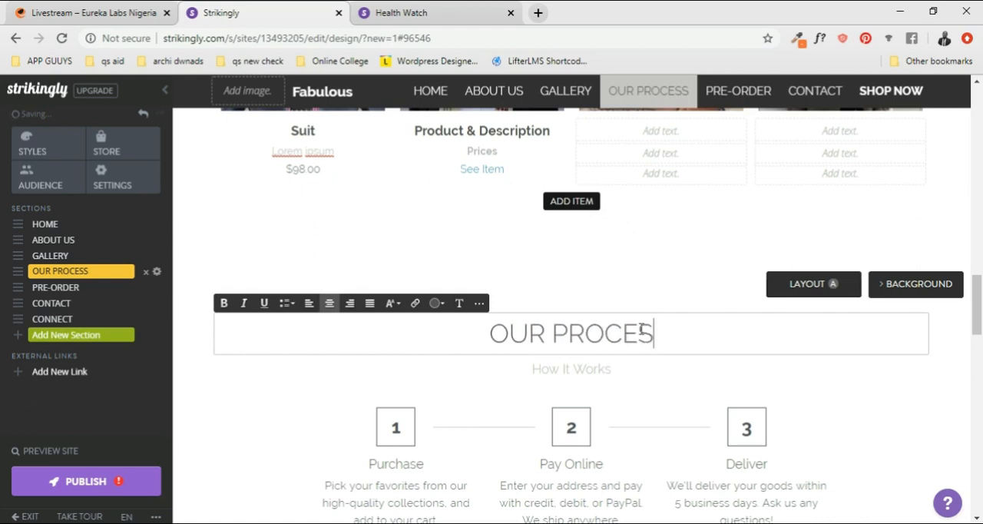
pyautogui.tripleClick(471, 333)
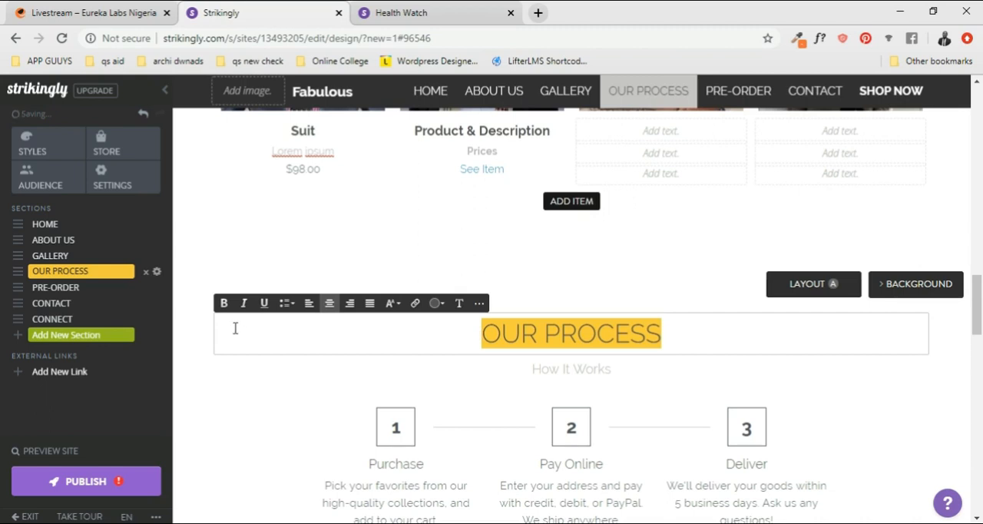
pyautogui.hotkey('ctrl', 'b')
# - Make the How It Works subtitle bold and compare its text style with the Gallery section's subtitle
pyautogui.moveTo(621, 371); pyautogui.dragTo(514, 373)
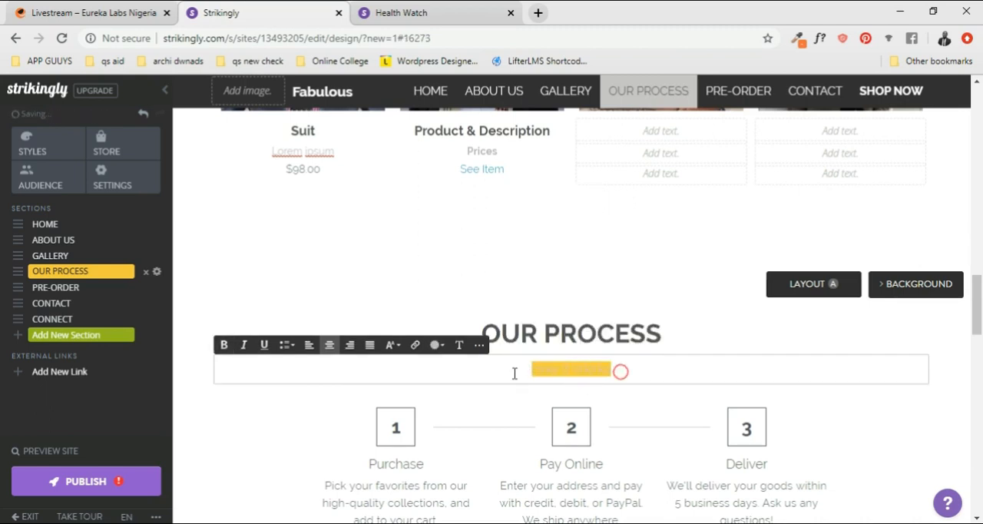
pyautogui.click(712, 371)
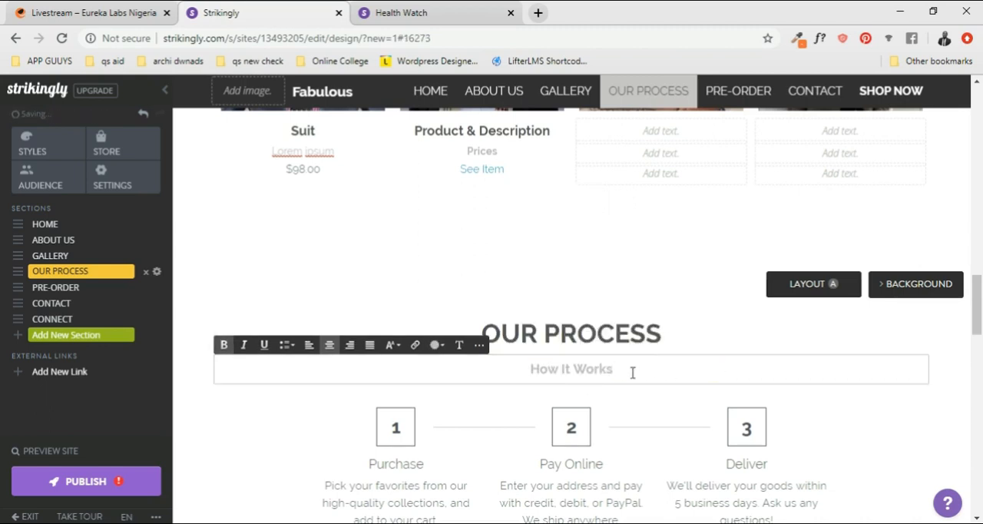
pyautogui.moveTo(627, 372); pyautogui.dragTo(532, 371)
pyautogui.scroll(7, 631, 304)
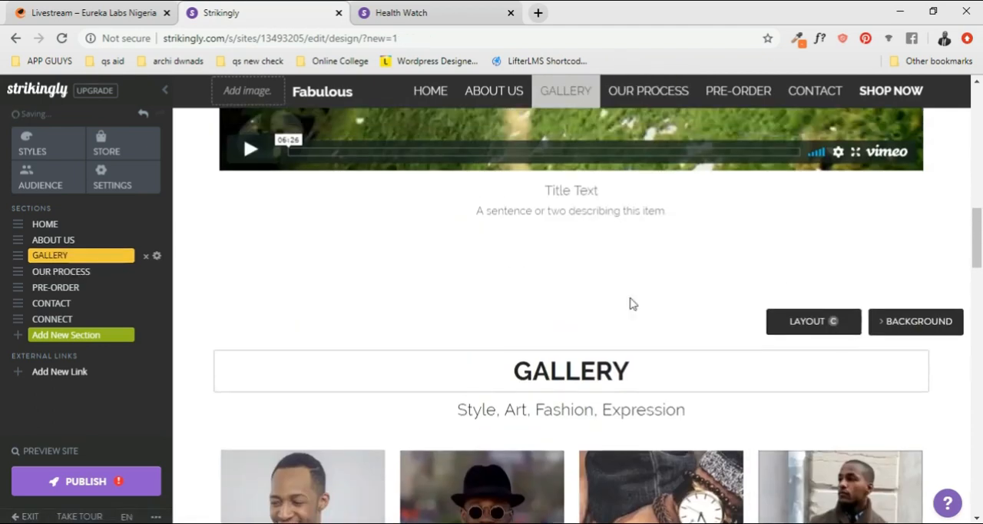
pyautogui.scroll(-6, 630, 304)
pyautogui.scroll(-1, 438, 343)
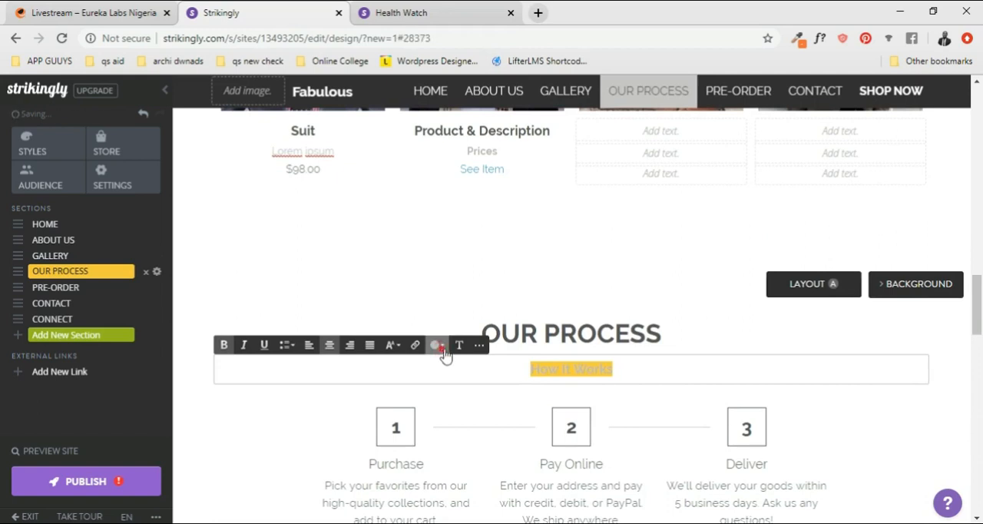
pyautogui.click(587, 367)
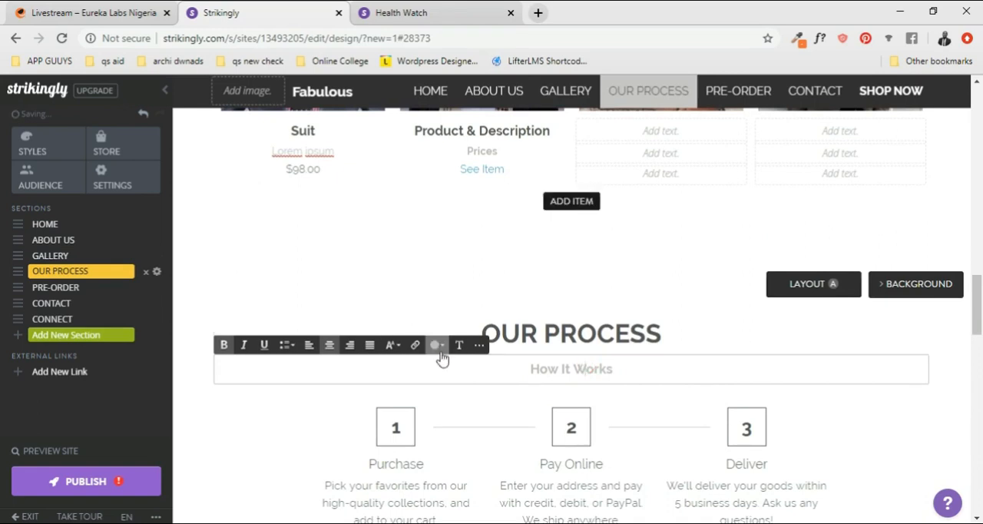
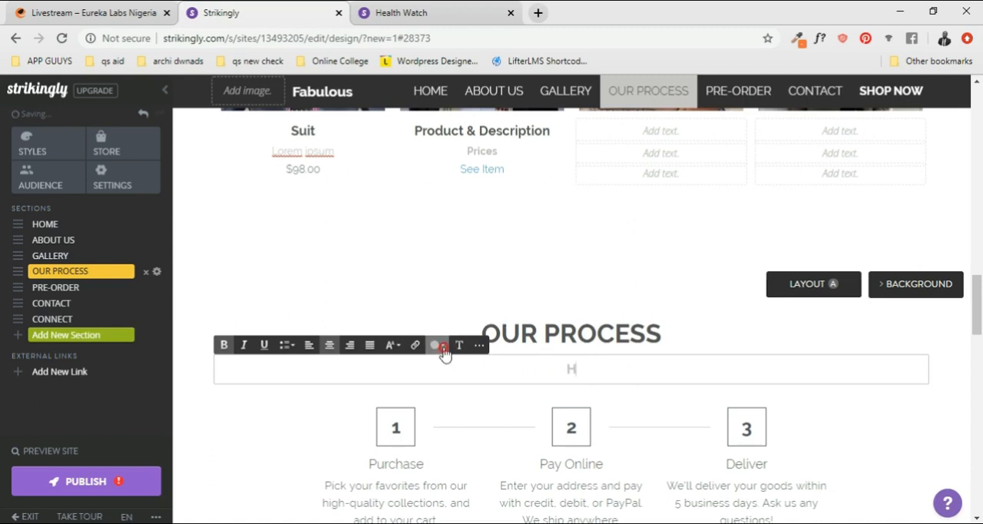
# - Undo the last text replacement in the How It Works subtitle of the Our Process section
pyautogui.hotkey('ctrl', 'z')
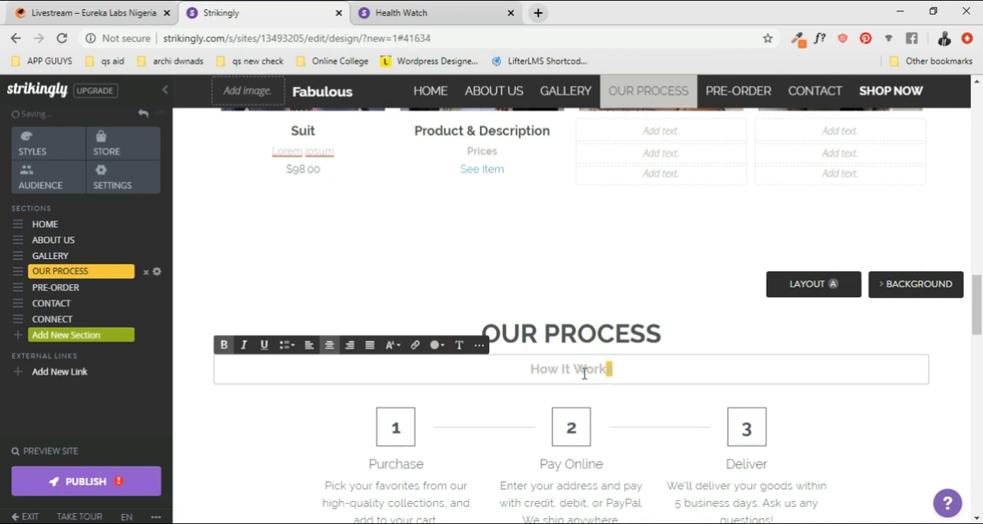
pyautogui.scroll(-1, 620, 361)
pyautogui.tripleClick(623, 381)
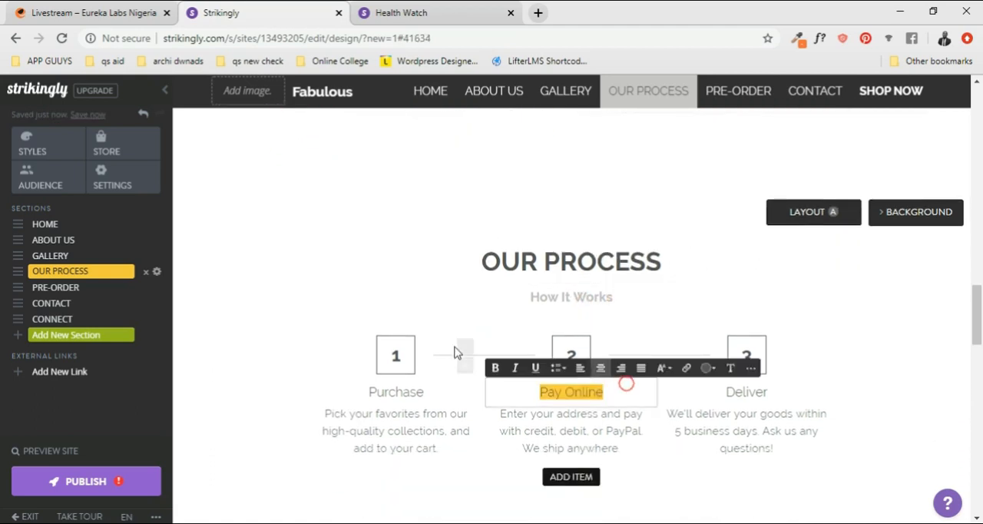
# - Remove the watch logo image from the page footer
pyautogui.scroll(-2, 559, 354)
pyautogui.scroll(-6, 748, 346)
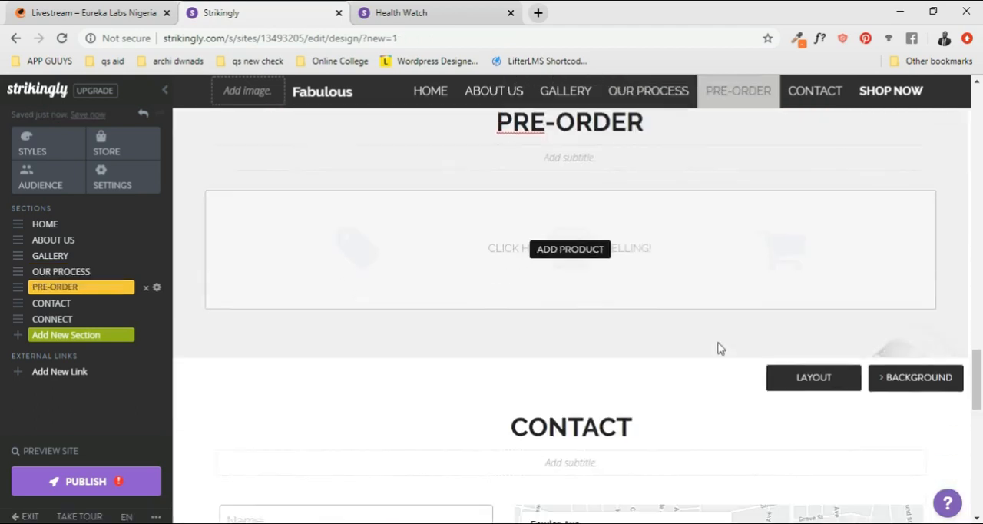
pyautogui.scroll(-8, 578, 339)
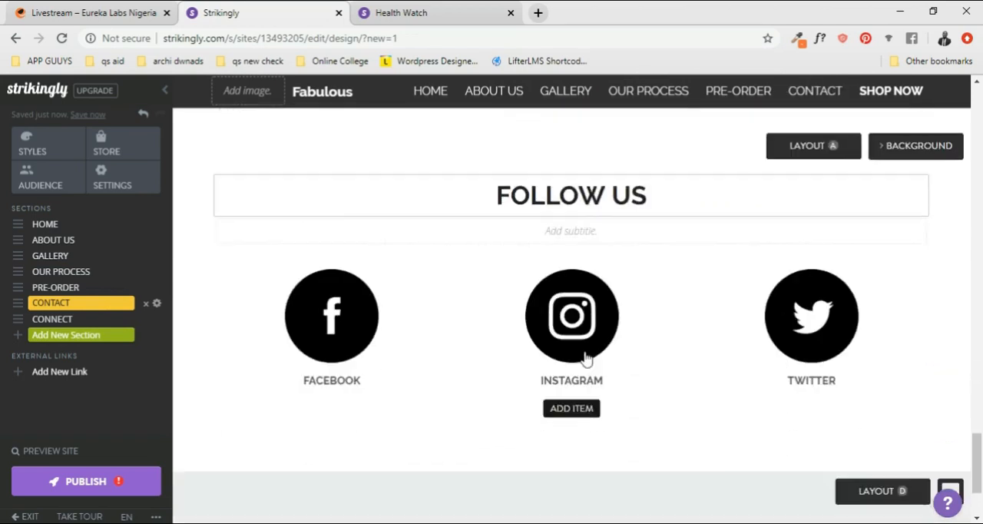
pyautogui.scroll(1, 450, 259)
pyautogui.scroll(-1, 428, 338)
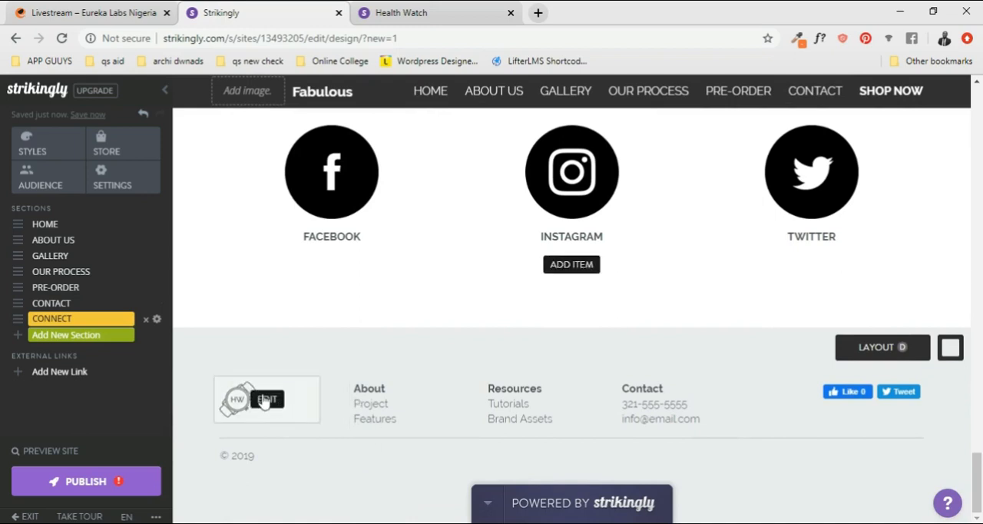
pyautogui.click(261, 401)
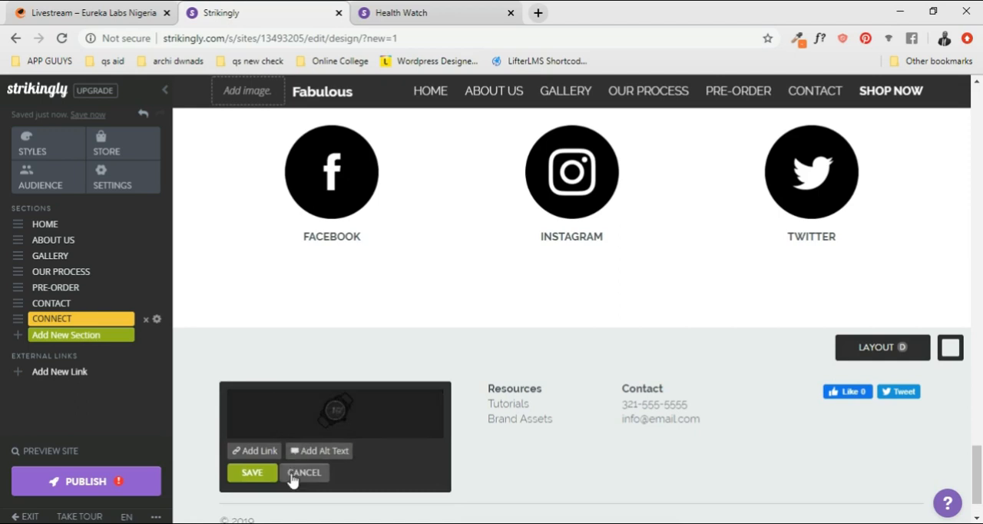
pyautogui.click(621, 412)
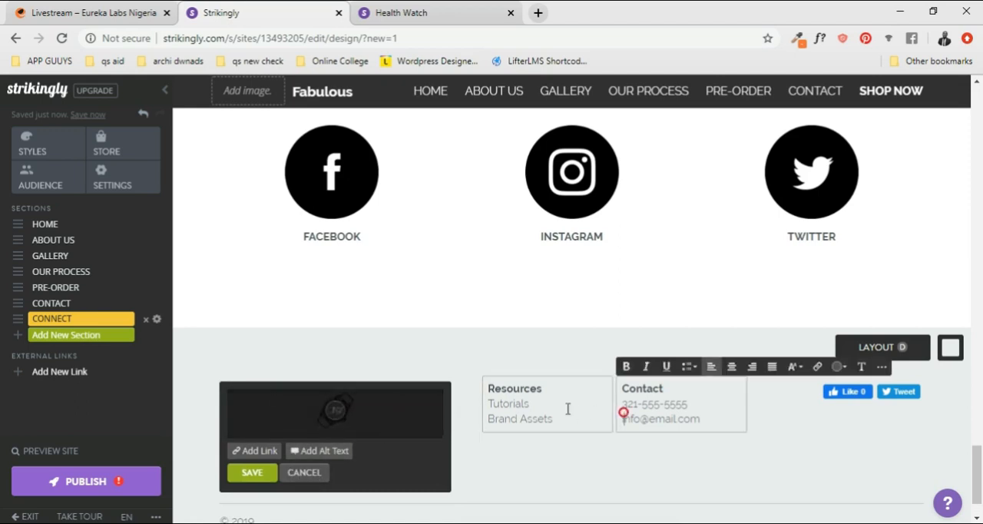
pyautogui.click(811, 482)
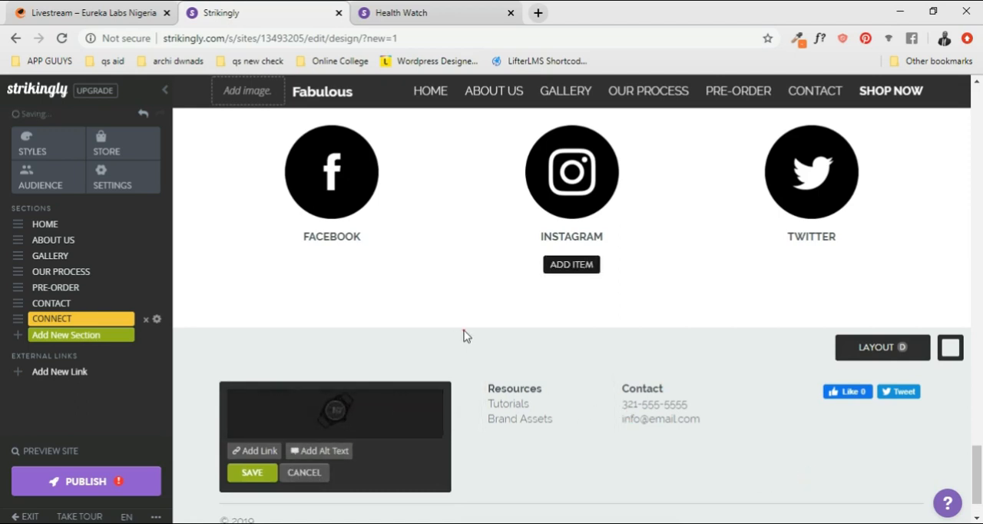
pyautogui.moveTo(344, 421)
pyautogui.click(401, 413)
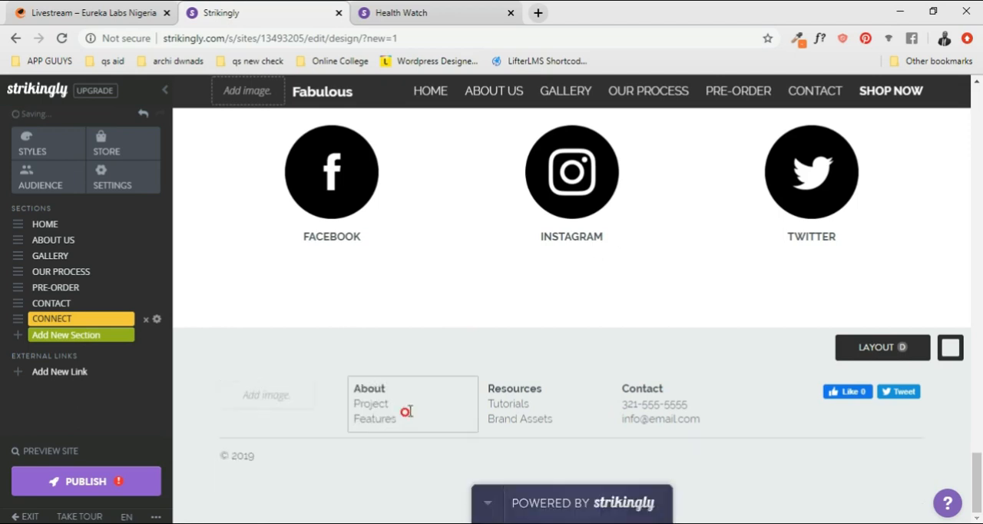
# - Insert the yellow tag icon from the Strikingly library's Delicate Icons set as the footer image
pyautogui.click(266, 394)
pyautogui.scroll(-2, 332, 444)
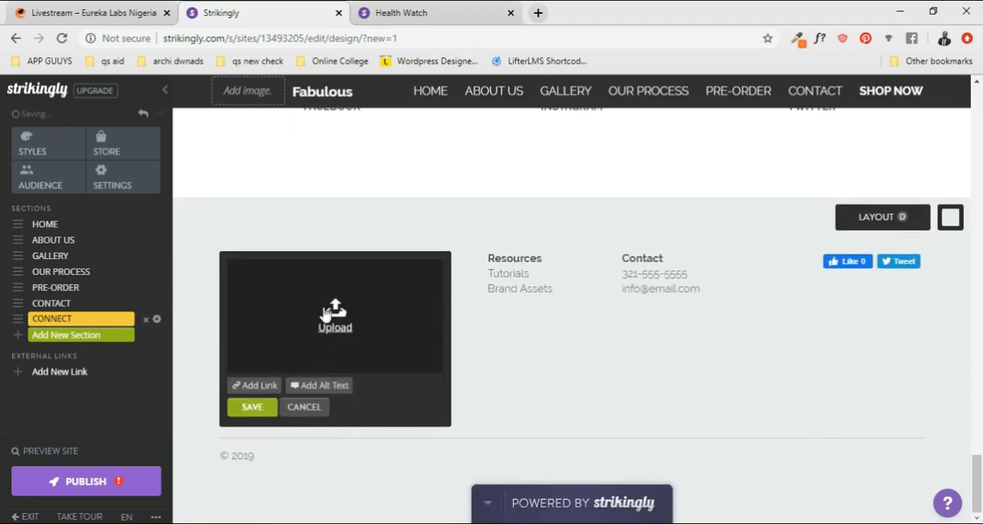
pyautogui.click(341, 314)
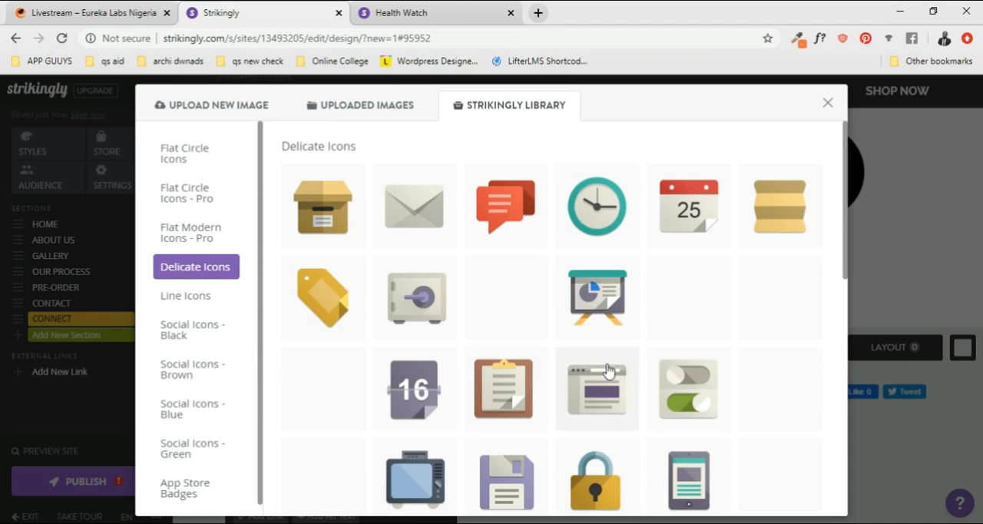
pyautogui.scroll(-1, 668, 393)
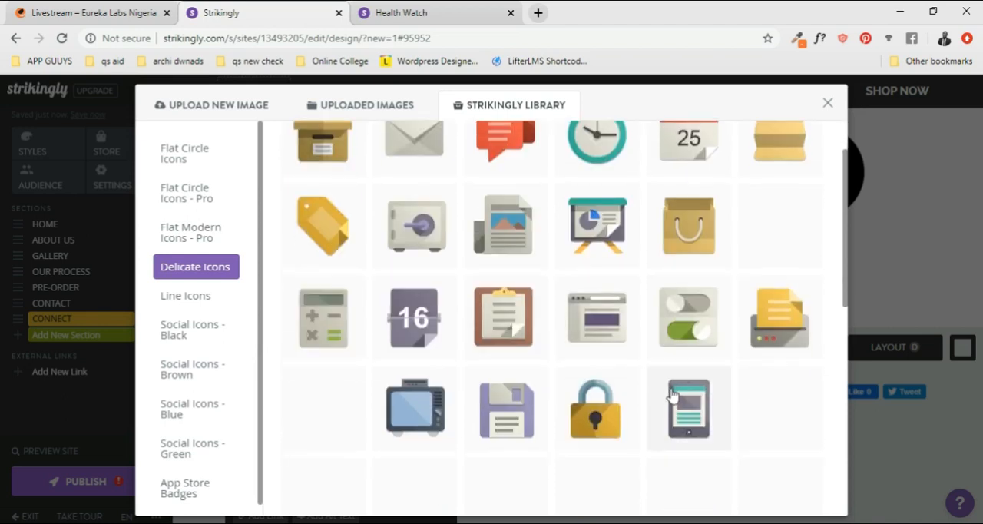
pyautogui.scroll(1, 384, 374)
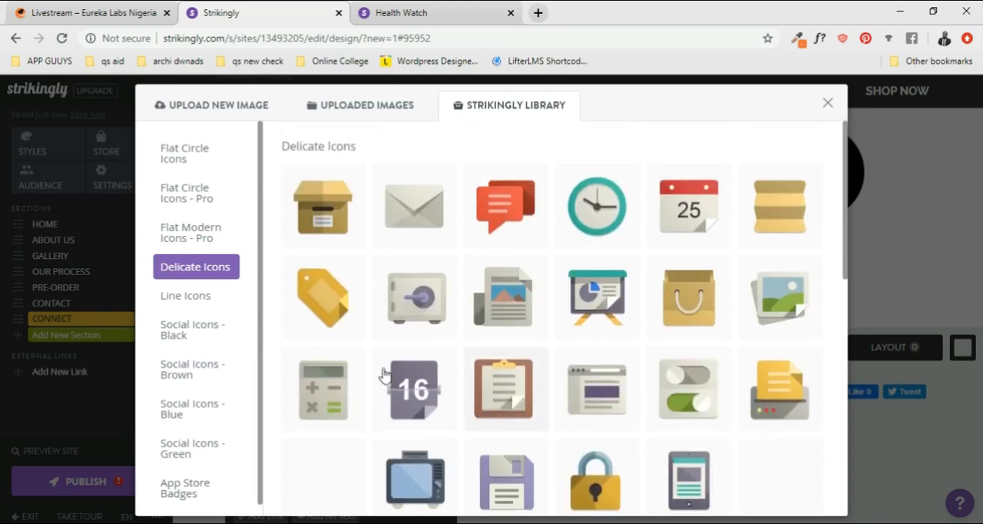
pyautogui.click(323, 300)
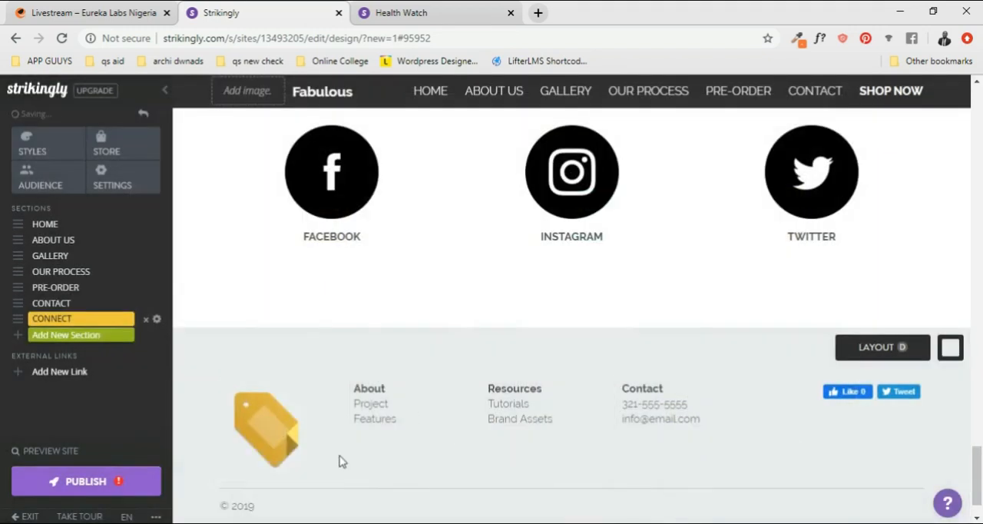
# - Resize the footer's tag icon to 80 by 80 with its aspect ratio kept, and save the edited image
pyautogui.click(264, 424)
pyautogui.moveTo(343, 469)
pyautogui.scroll(-2, 343, 469)
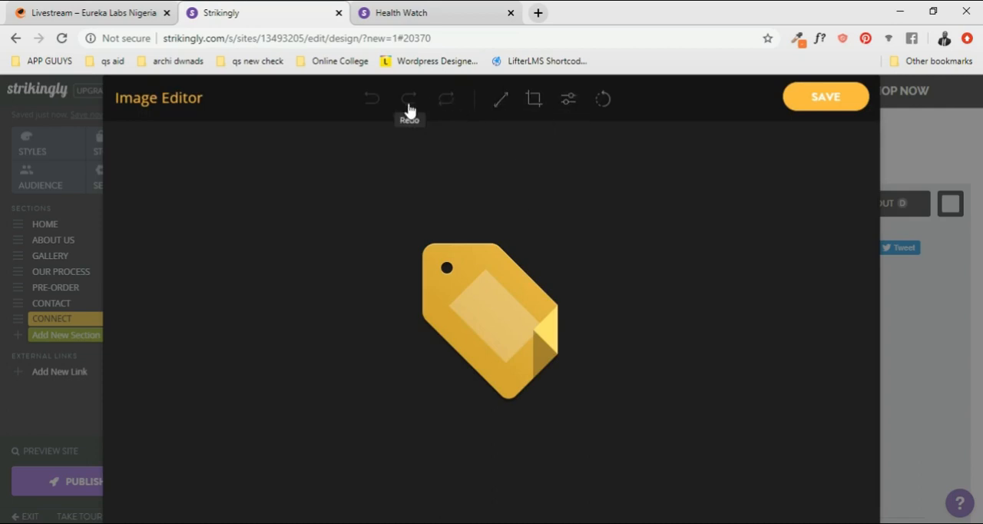
pyautogui.click(500, 99)
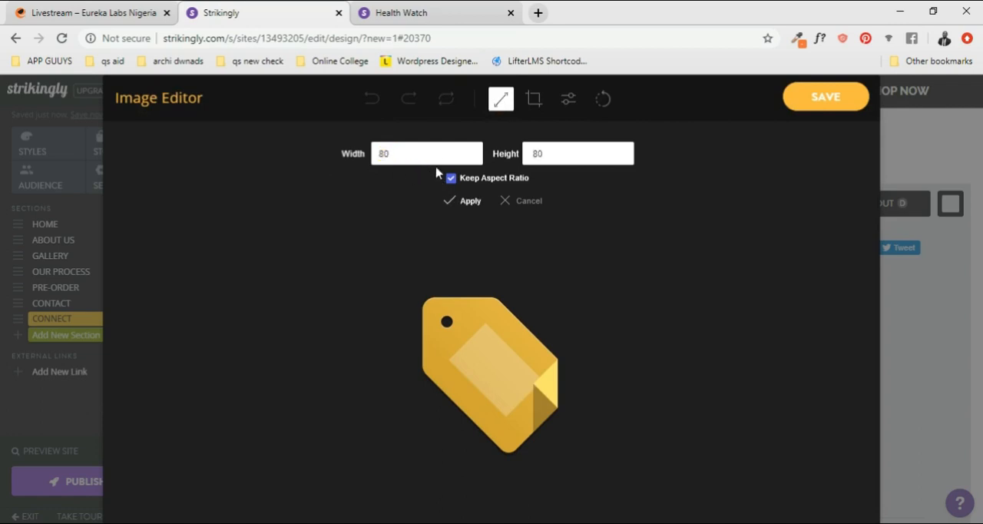
pyautogui.click(454, 201)
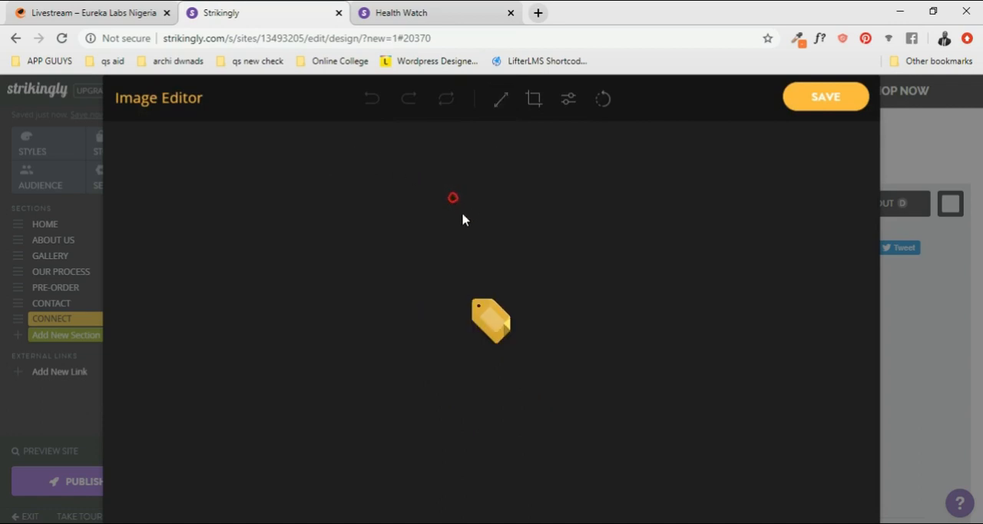
pyautogui.click(819, 100)
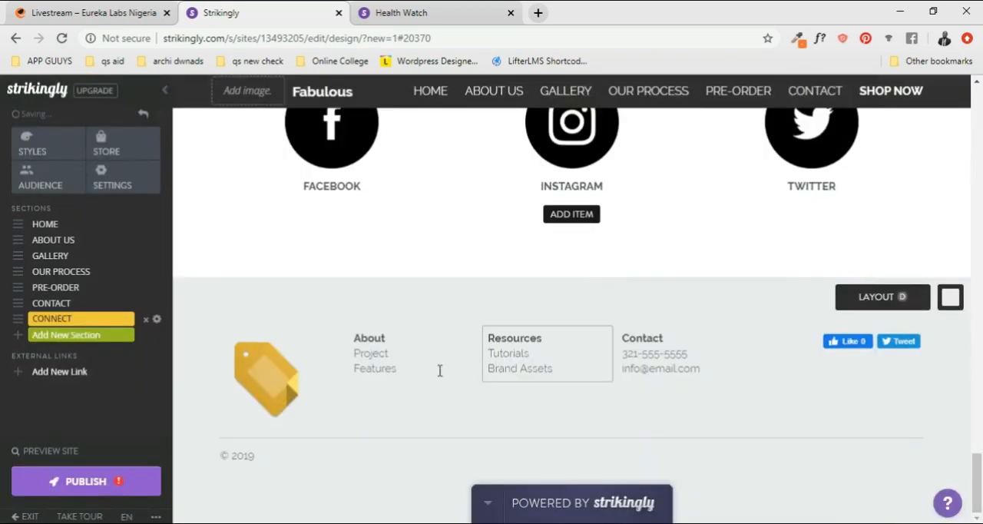
# - Review the Gallery, Our Process and Pre-Order sections for content that still needs editing
pyautogui.scroll(2, 773, 375)
pyautogui.scroll(-1, 675, 348)
pyautogui.scroll(2, 676, 349)
pyautogui.scroll(15, 676, 349)
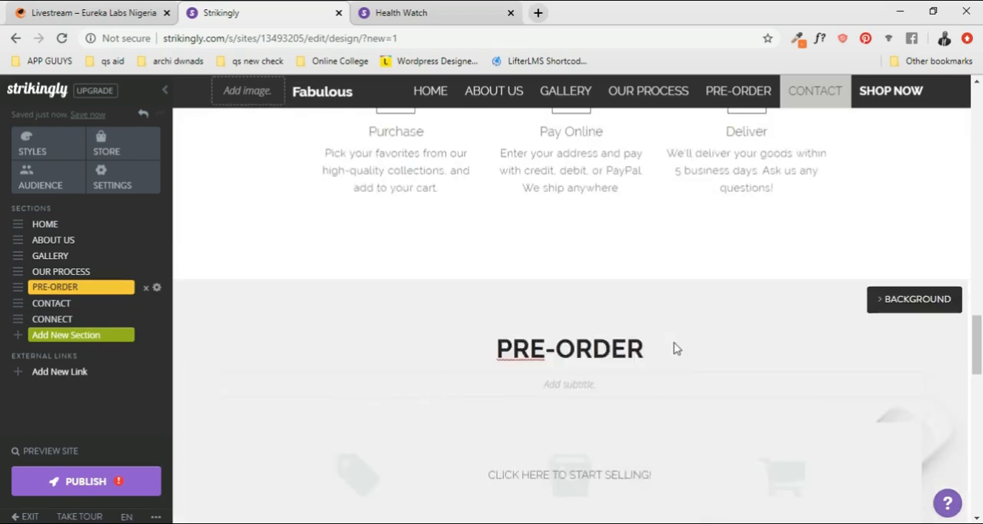
pyautogui.scroll(8, 676, 349)
pyautogui.scroll(-4, 723, 375)
pyautogui.scroll(-4, 724, 375)
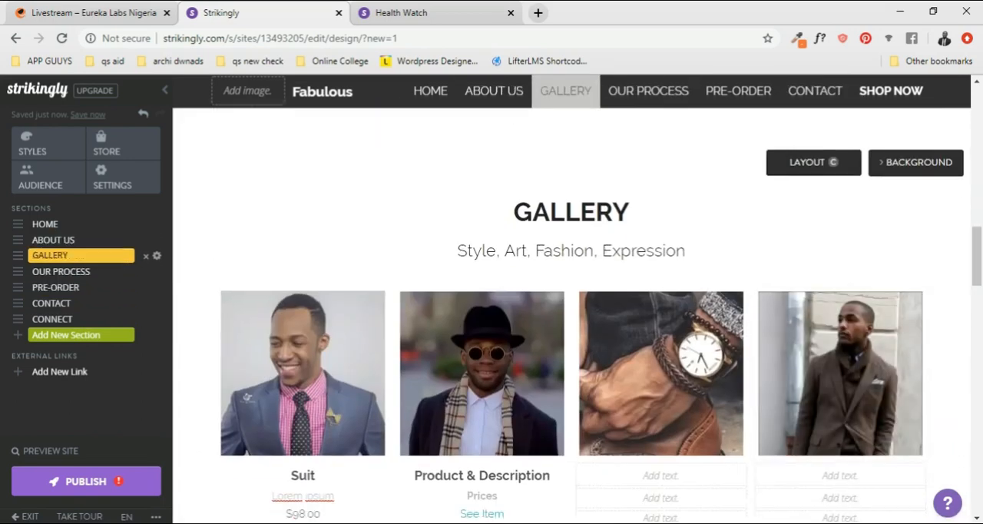
pyautogui.scroll(-4, 729, 280)
pyautogui.scroll(-4, 691, 278)
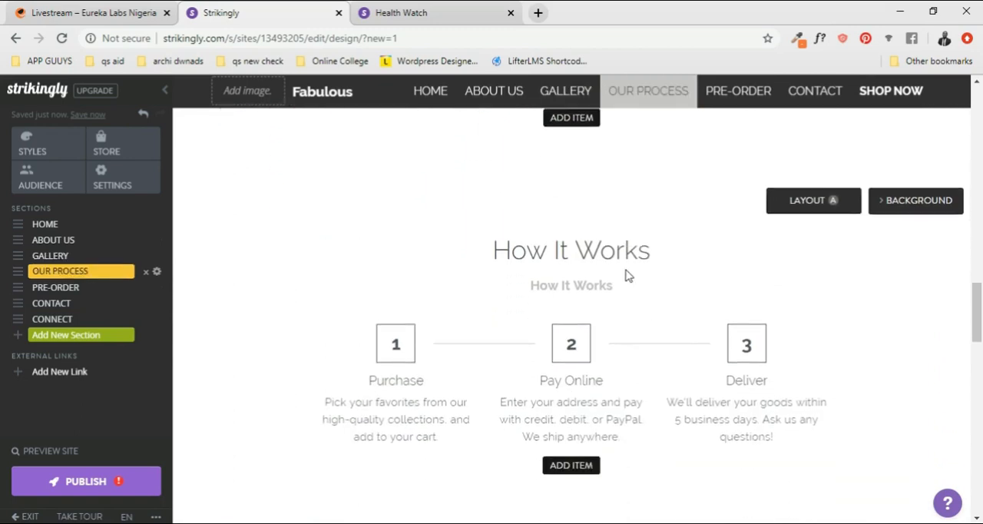
pyautogui.scroll(-4, 606, 277)
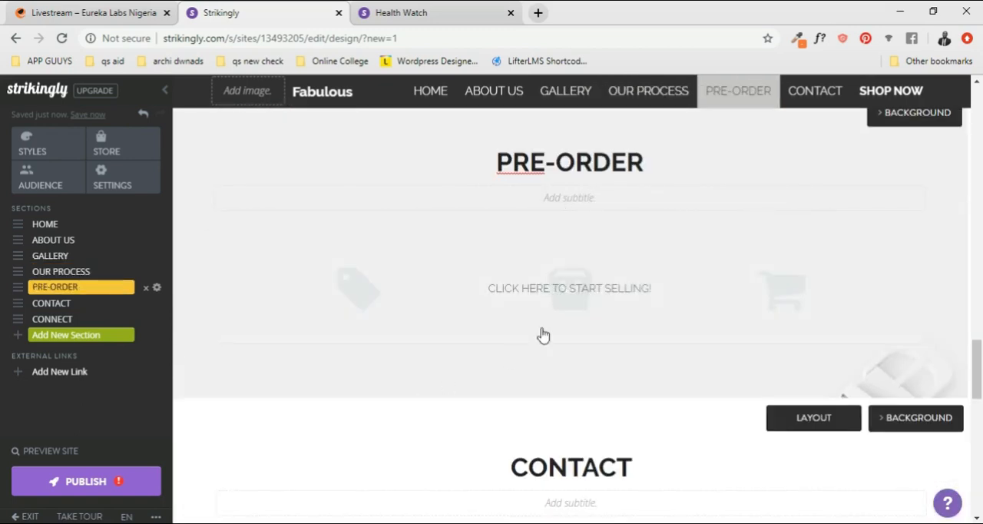
# - Create a new store product from the Pre-Order section and give it the uploaded photo of the smiling man in the blue suit
pyautogui.click(569, 289)
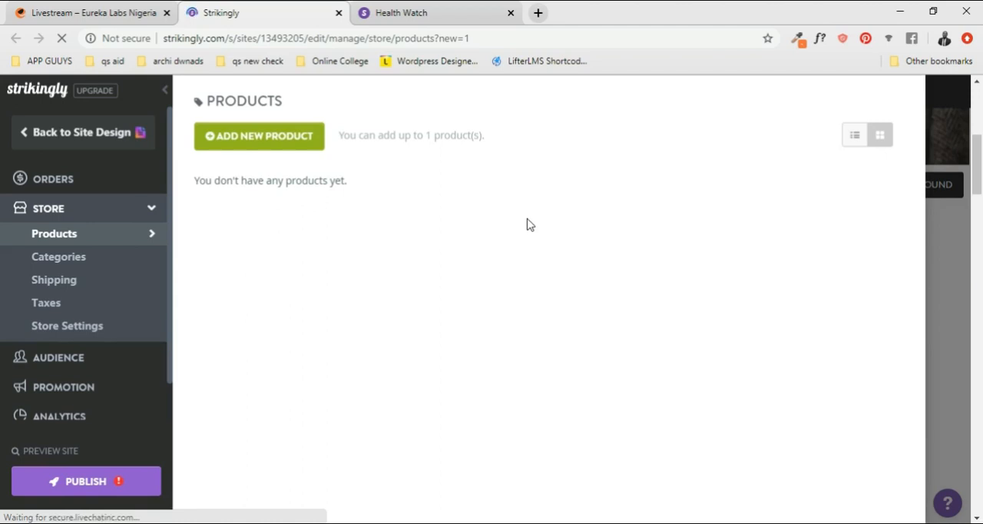
pyautogui.click(284, 139)
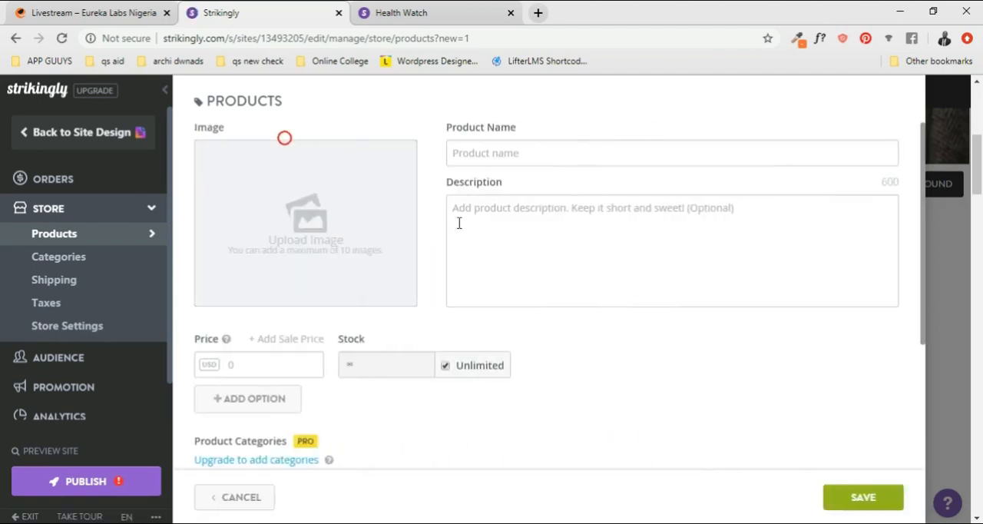
pyautogui.click(296, 241)
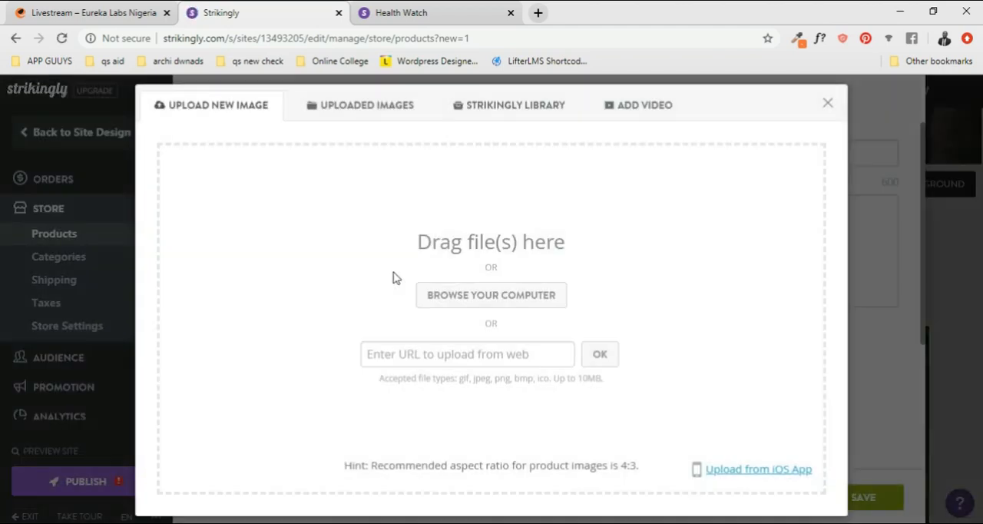
pyautogui.click(398, 112)
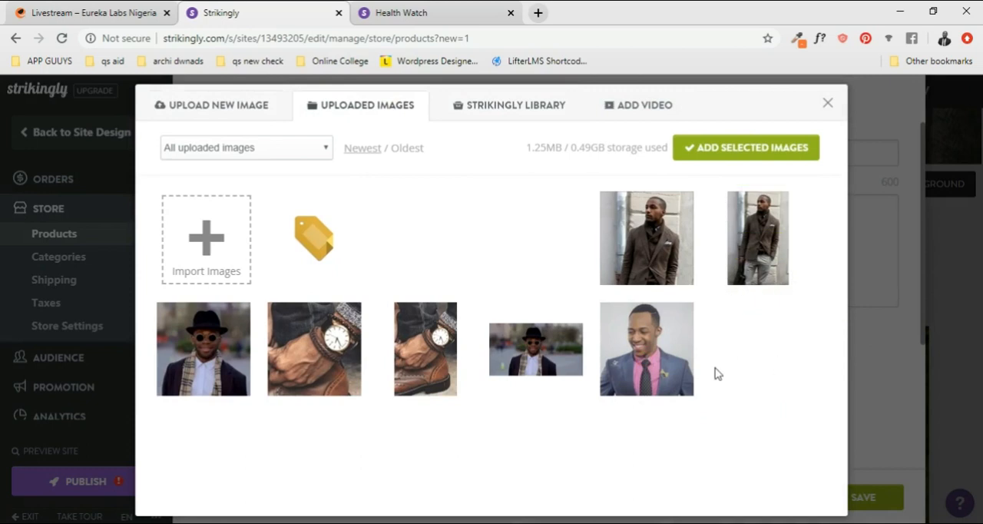
pyautogui.click(647, 349)
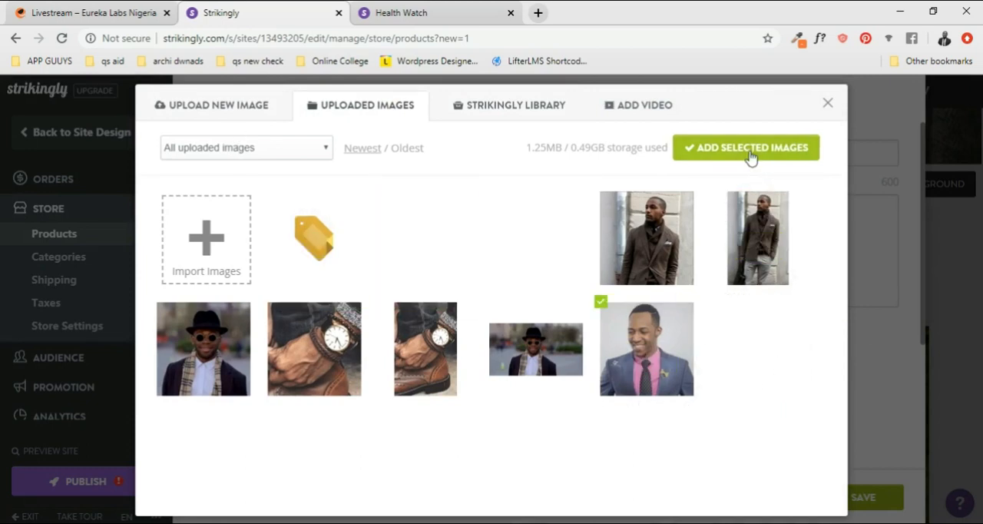
pyautogui.click(749, 151)
# - Name the product British Suit
pyautogui.click(500, 157)
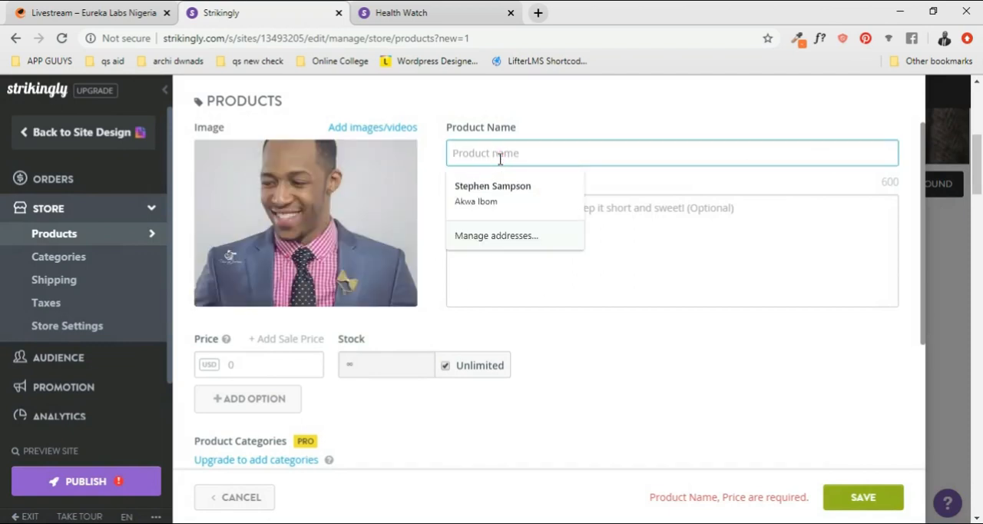
pyautogui.write('IORE')
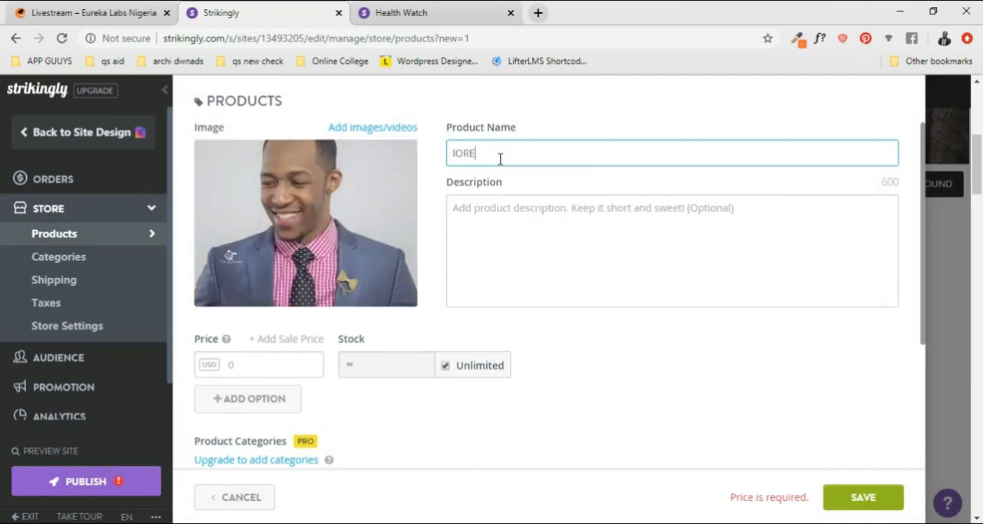
pyautogui.press('BackSpace')
pyautogui.write('bR')
pyautogui.press('BackSpace')
pyautogui.press('BackSpace')
pyautogui.press('BackSpace')
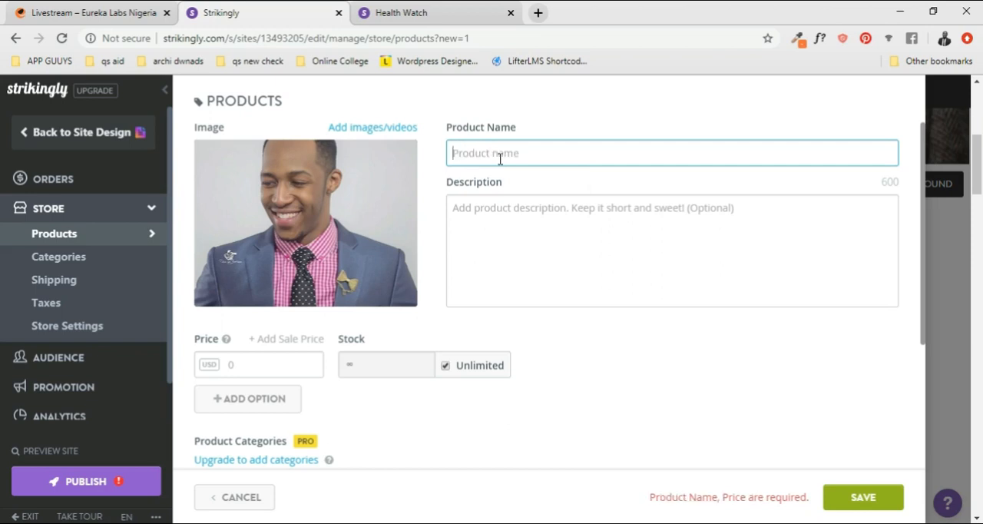
pyautogui.write('British Suit')
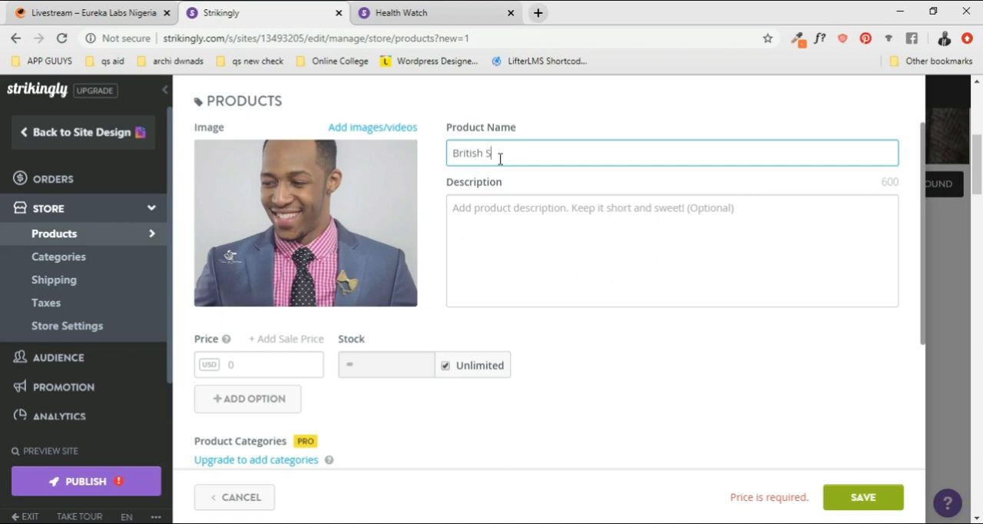
# - Enter the description "Fully packed smartwatch that let's you stay connected longer. Your health and activity companion" and set the price to 98 USD
pyautogui.click(512, 215)
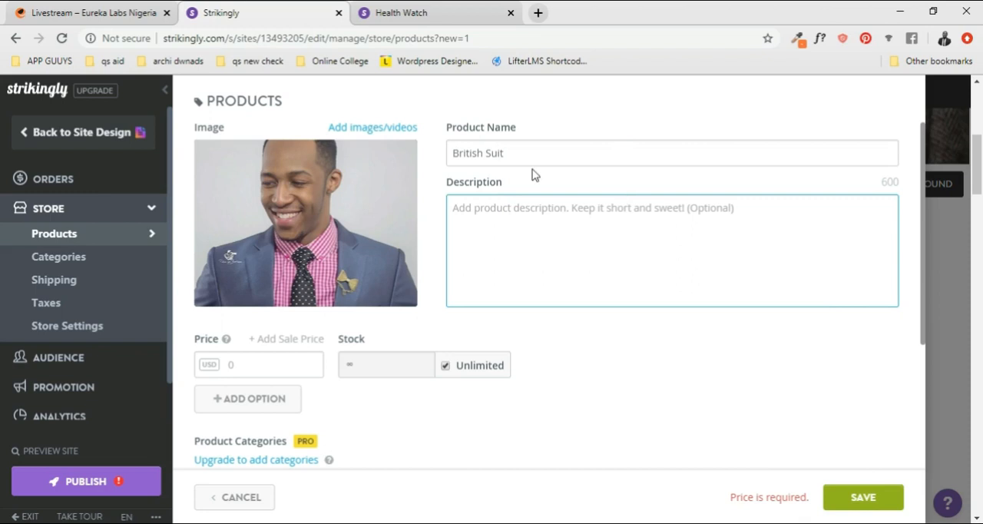
pyautogui.write('British seet suit ciollect')
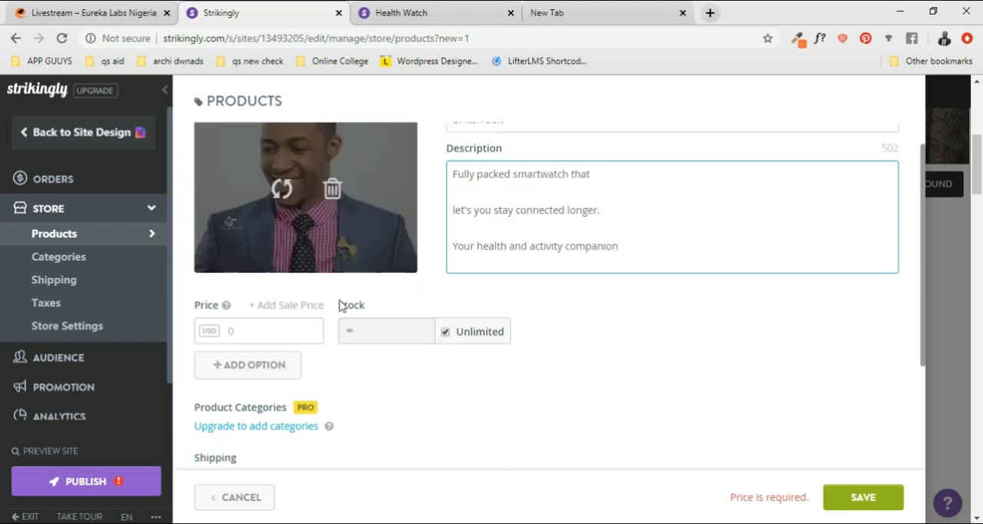
pyautogui.scroll(-1, 296, 281)
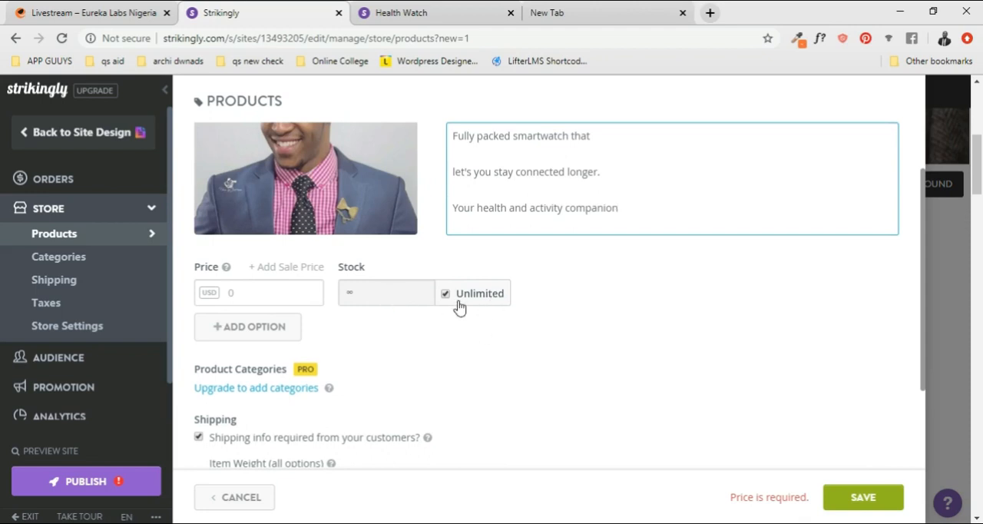
pyautogui.click(277, 300)
pyautogui.write('98')
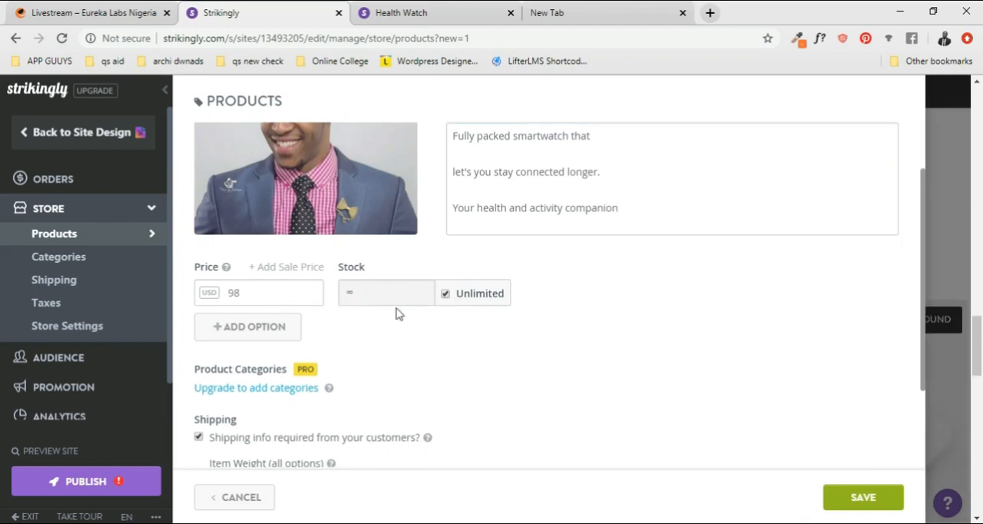
# - Save the British Suit product and return to the site design to check its listing in the Pre-Order section
pyautogui.scroll(-2, 558, 400)
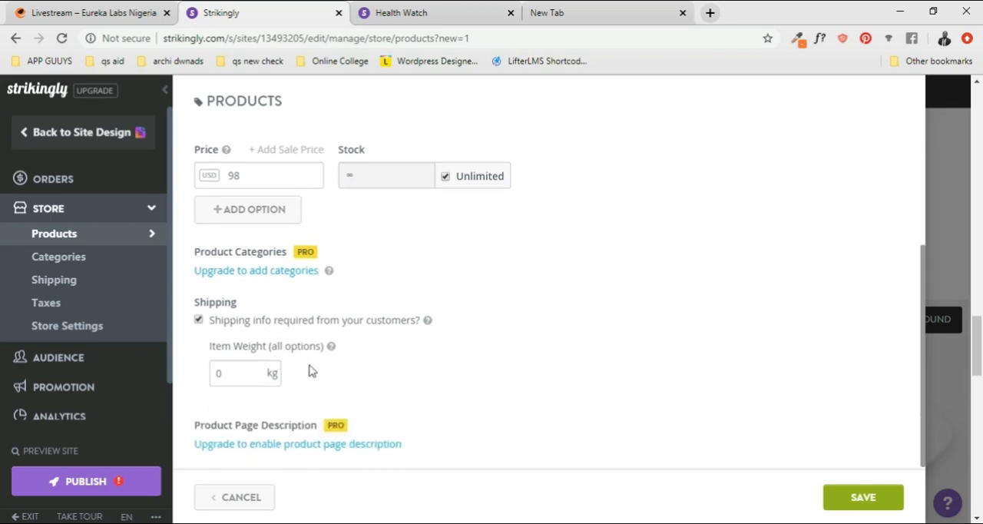
pyautogui.click(853, 500)
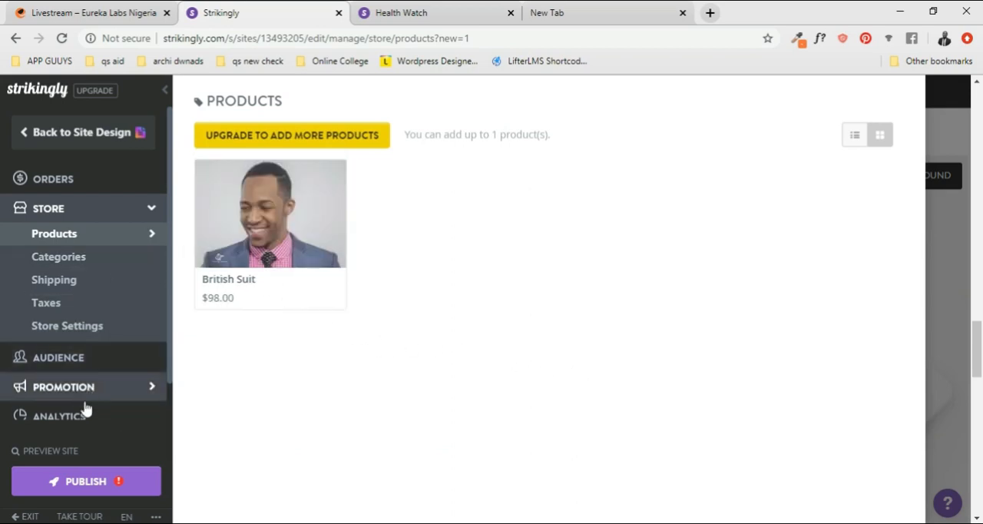
pyautogui.scroll(-1, 82, 397)
pyautogui.scroll(1, 89, 384)
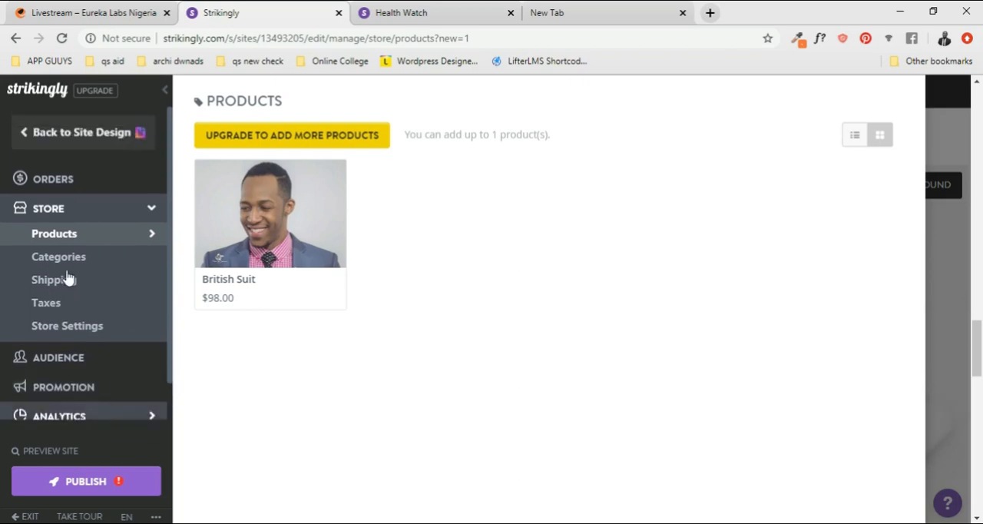
pyautogui.click(27, 134)
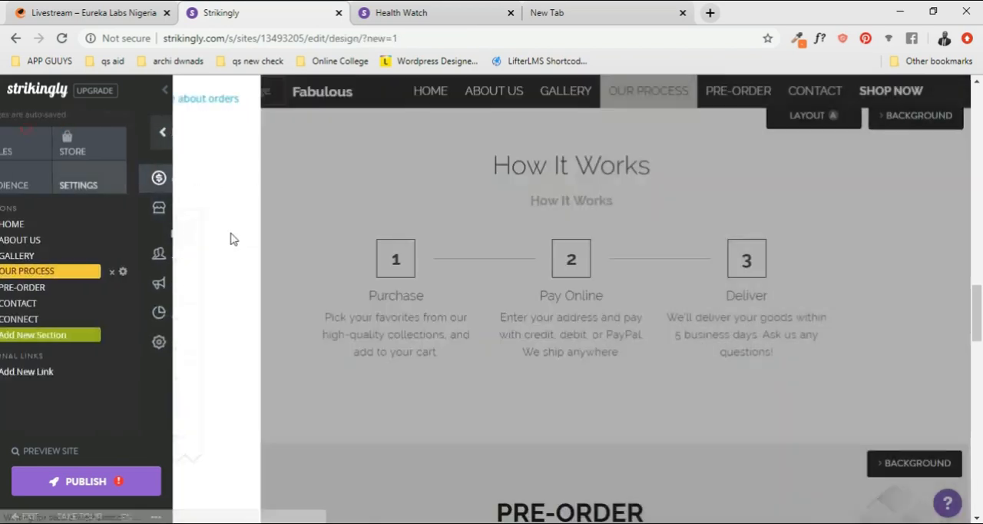
pyautogui.scroll(-5, 551, 382)
pyautogui.scroll(-2, 574, 384)
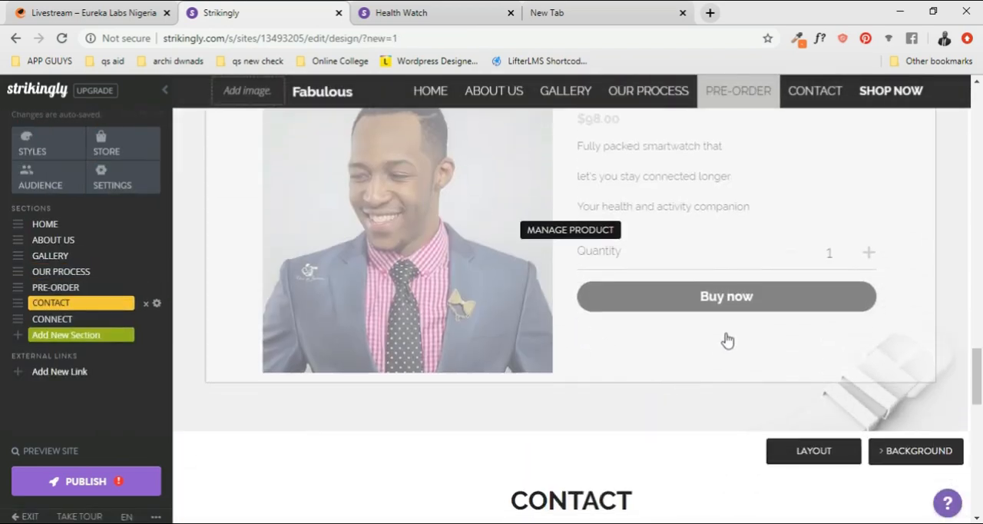
pyautogui.scroll(3, 520, 287)
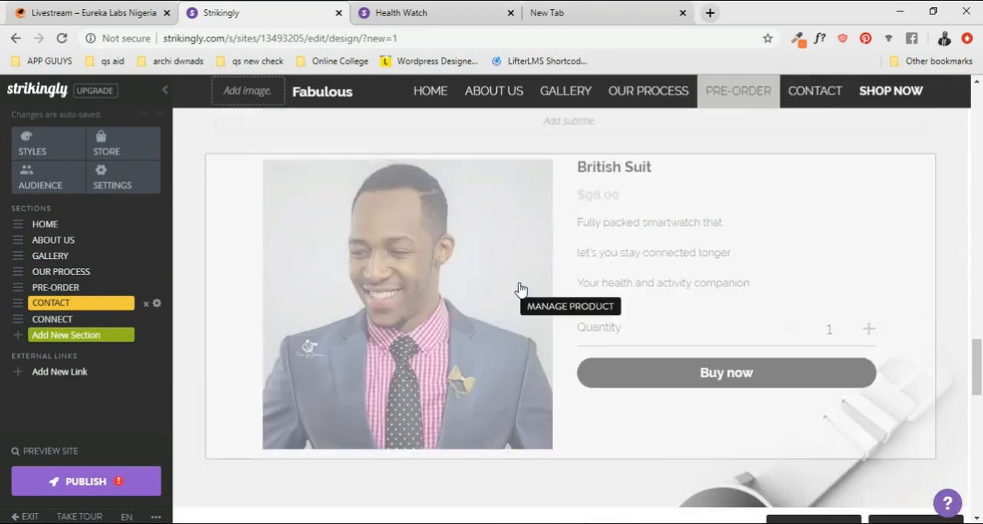
# - Add a contact info block beside the map in the Contact section
pyautogui.scroll(-5, 550, 302)
pyautogui.scroll(-4, 492, 311)
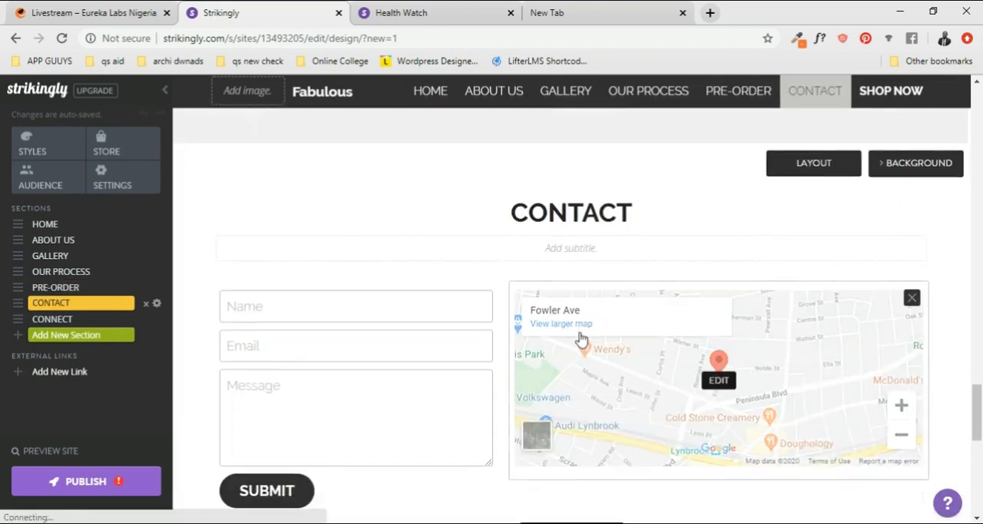
pyautogui.scroll(2, 561, 336)
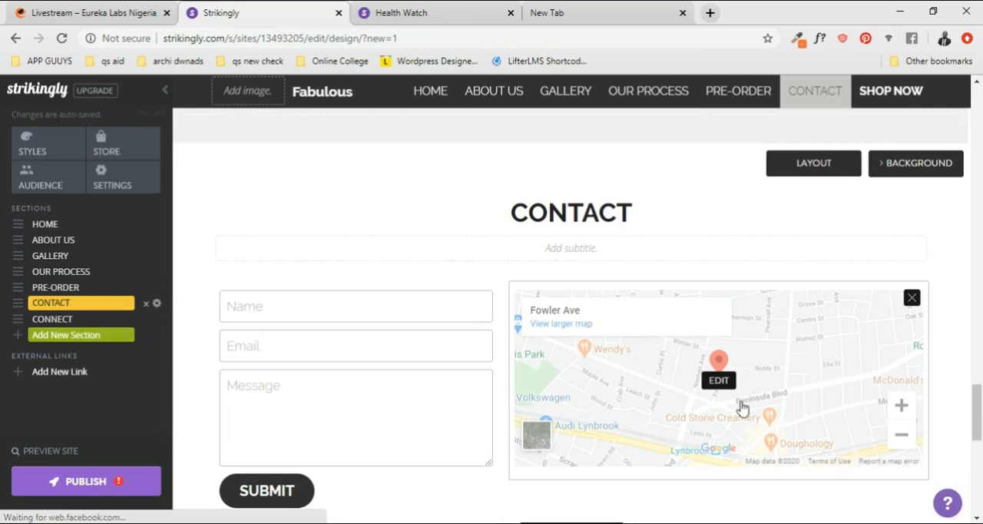
pyautogui.scroll(-1, 691, 353)
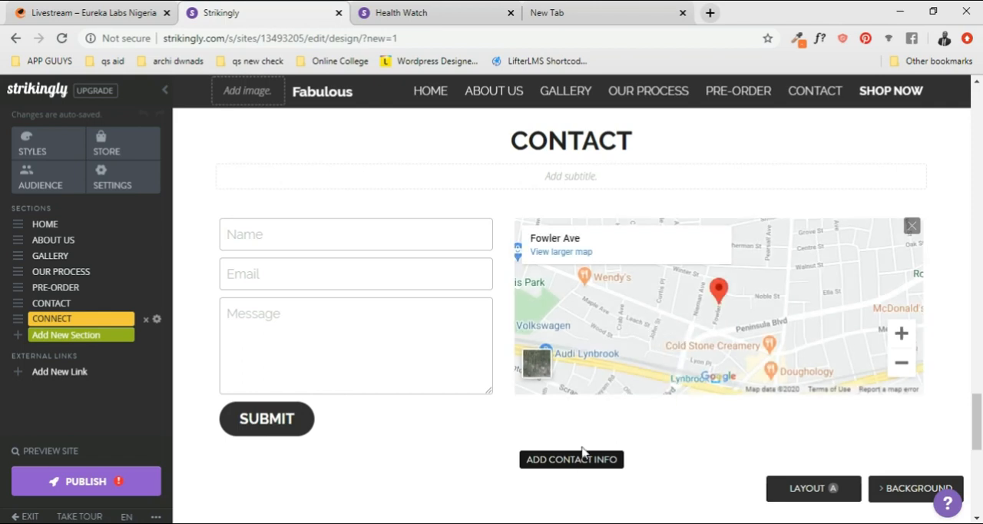
pyautogui.click(584, 459)
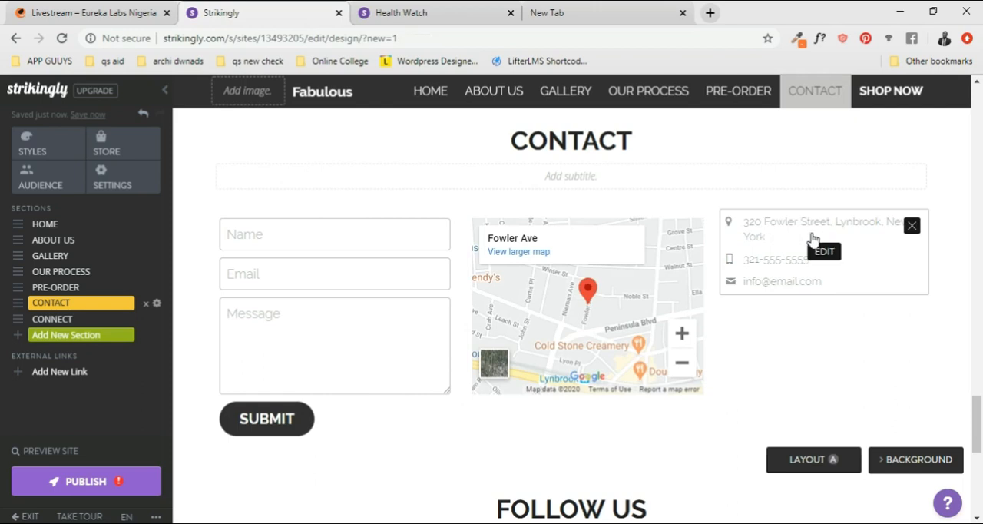
# - Fill in the business address and phone number, set the hours to "Monday - Friday 10am - 5pm", and save the contact info
pyautogui.click(824, 253)
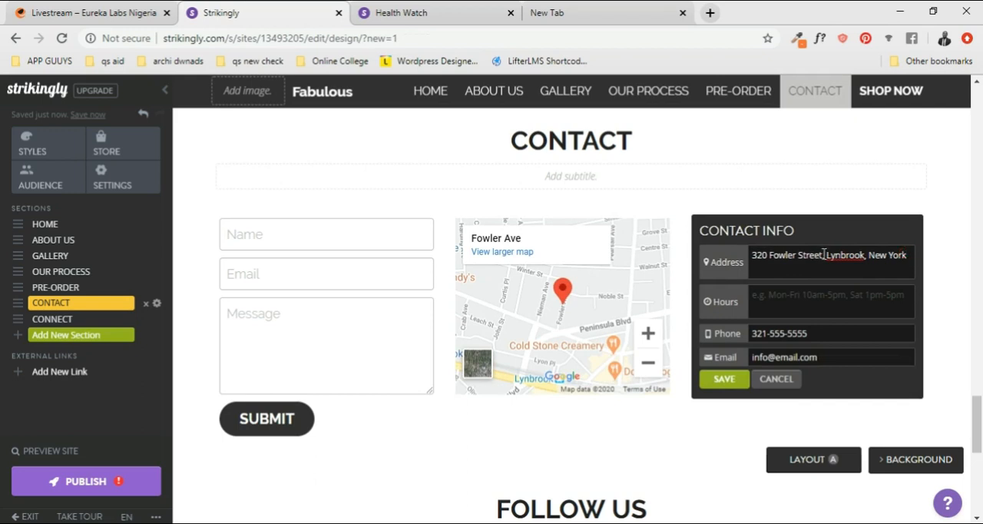
pyautogui.moveTo(823, 255); pyautogui.dragTo(732, 261)
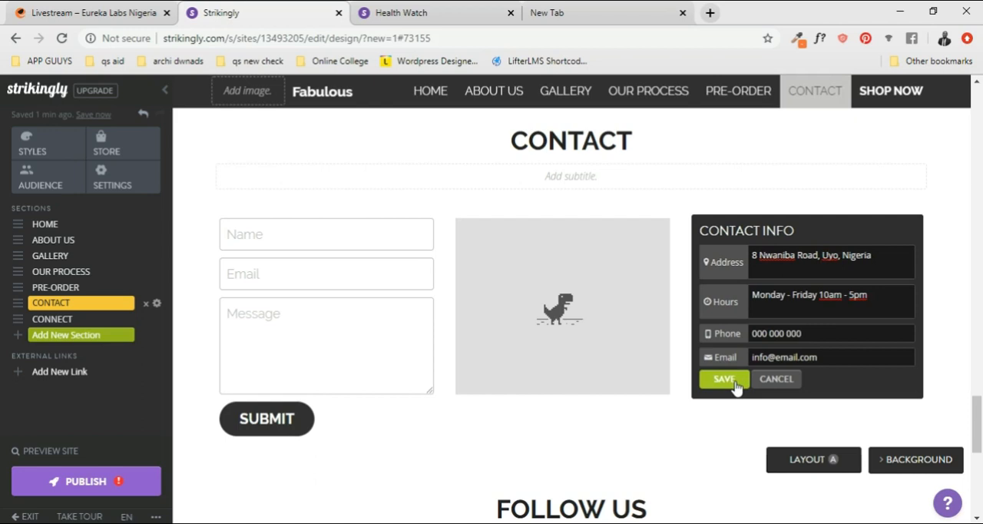
pyautogui.click(724, 379)
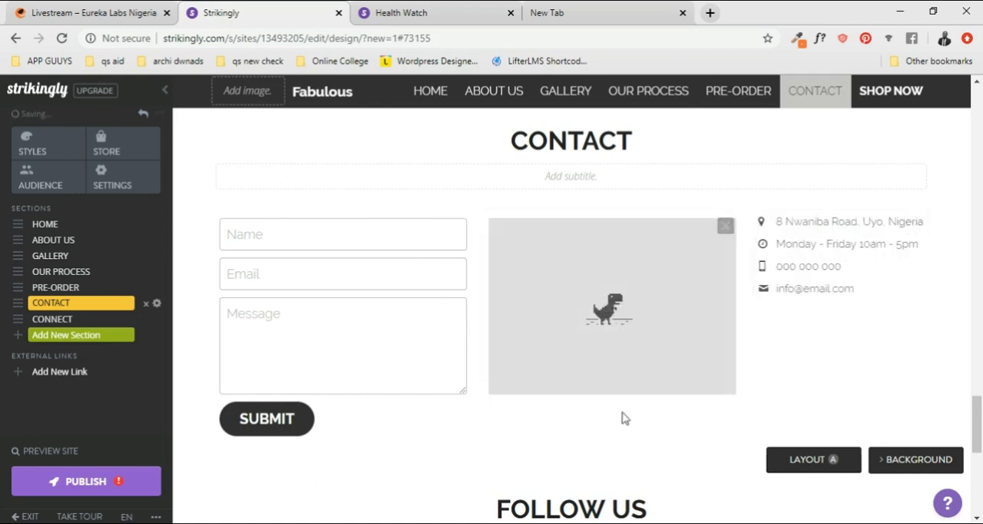
# - Review the page from the Follow Us section and footer up to Home, and back down through the Gallery and Our Process sections
pyautogui.scroll(-5, 435, 379)
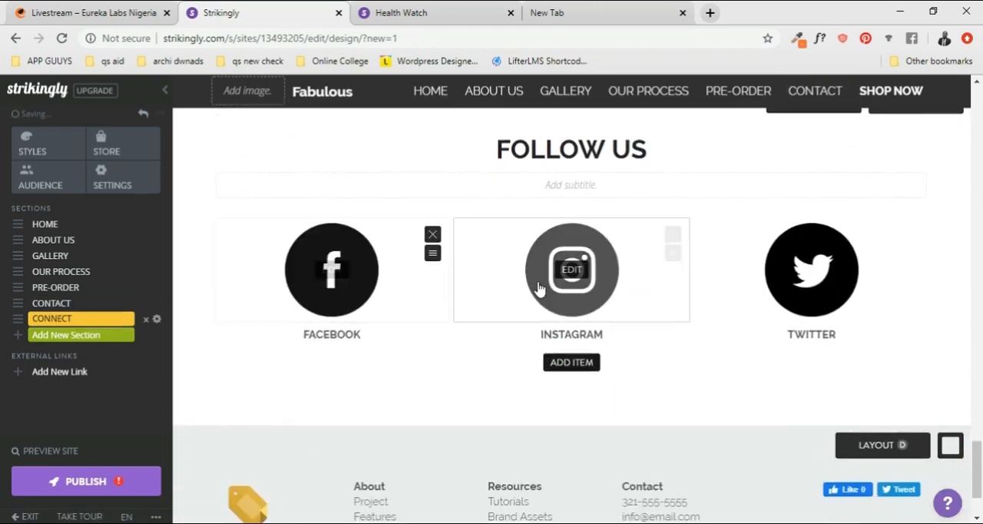
pyautogui.scroll(-2, 607, 468)
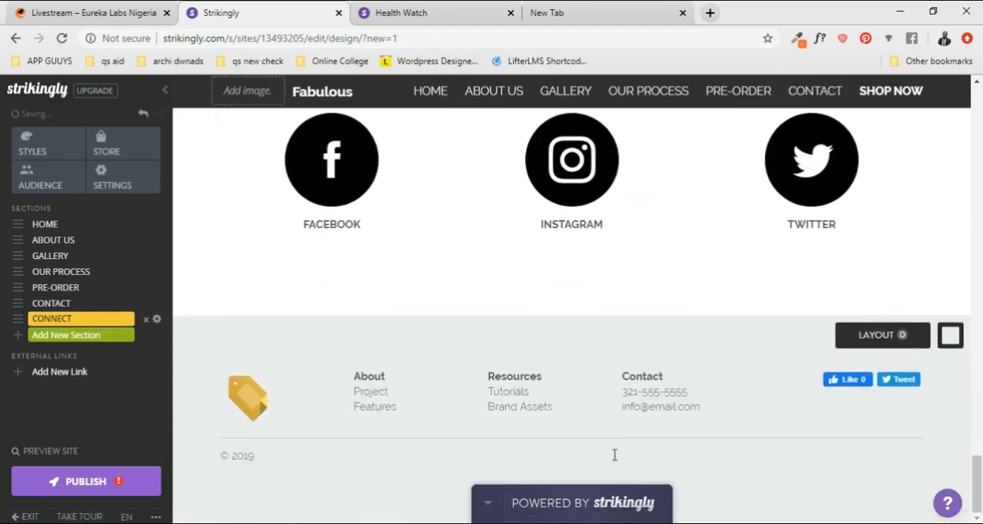
pyautogui.scroll(7, 627, 450)
pyautogui.scroll(10, 627, 450)
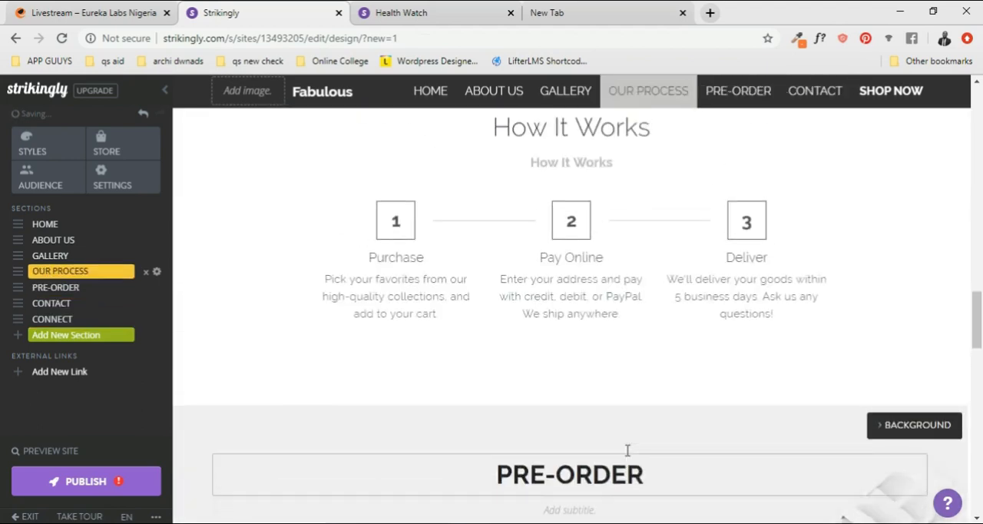
pyautogui.scroll(10, 627, 454)
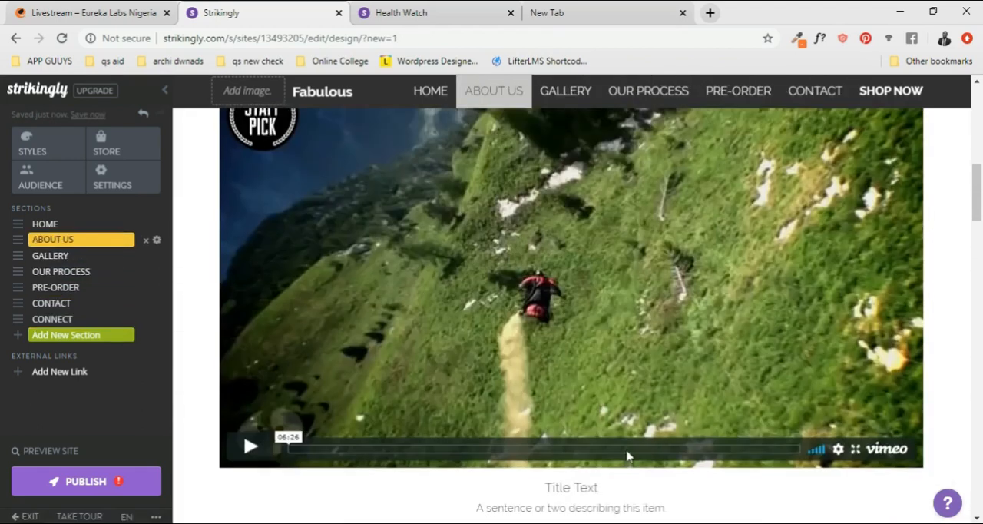
pyautogui.scroll(1, 627, 450)
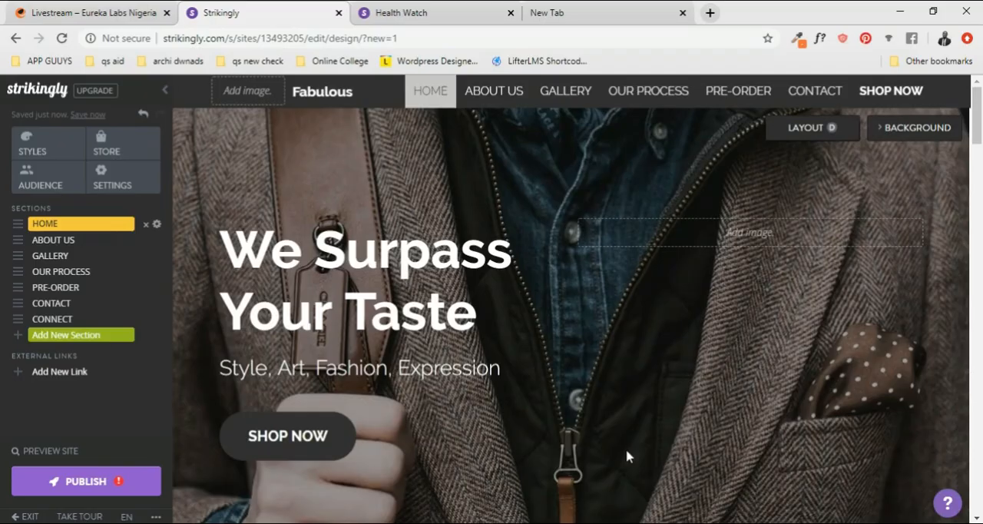
pyautogui.scroll(-5, 627, 456)
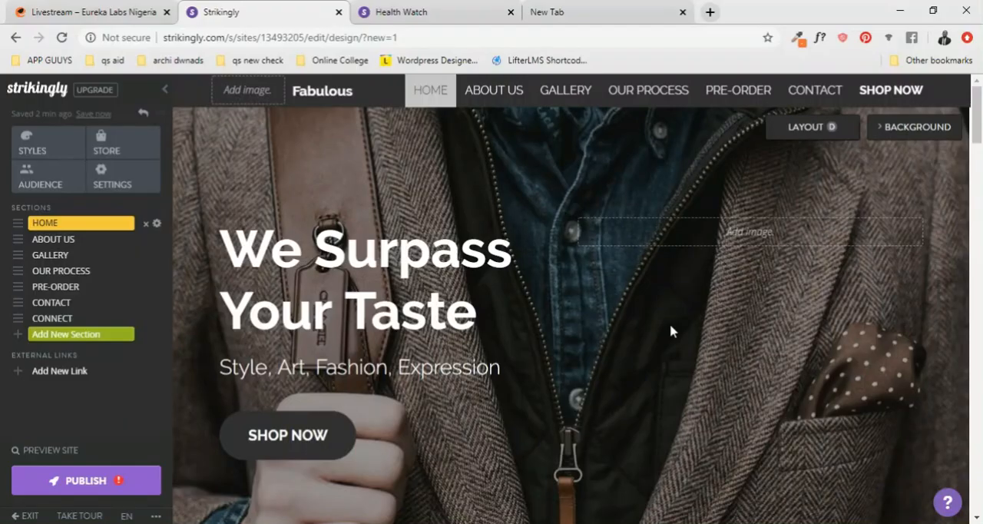
pyautogui.scroll(-3, 671, 331)
pyautogui.scroll(3, 582, 276)
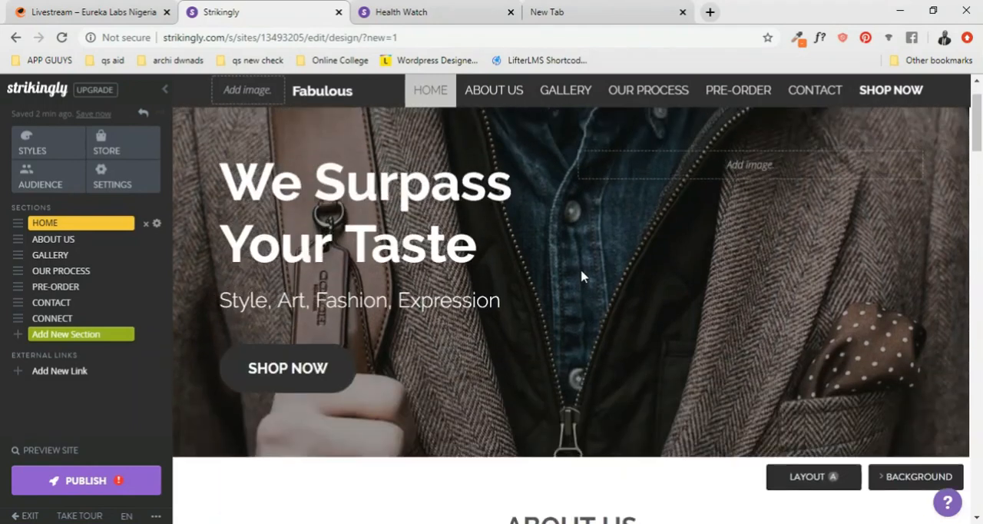
pyautogui.scroll(-10, 582, 277)
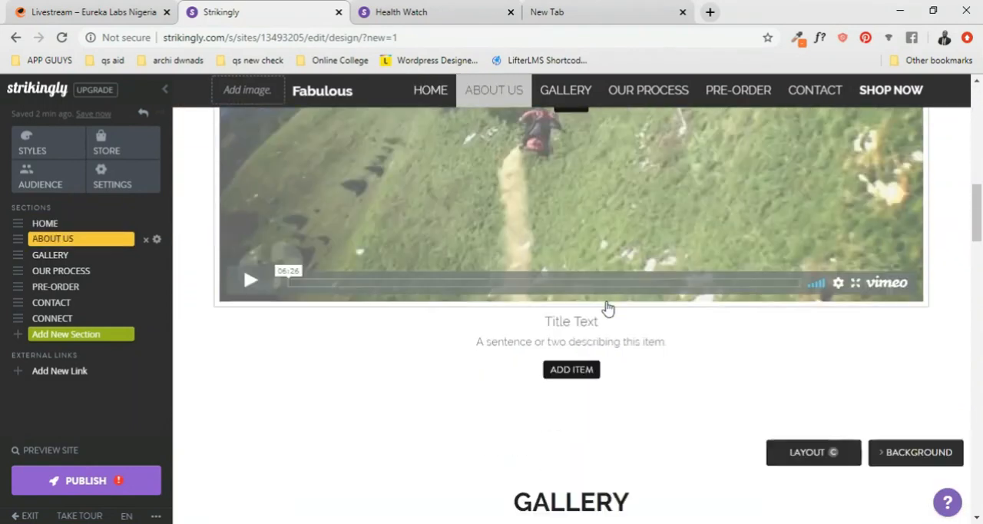
pyautogui.scroll(-8, 613, 317)
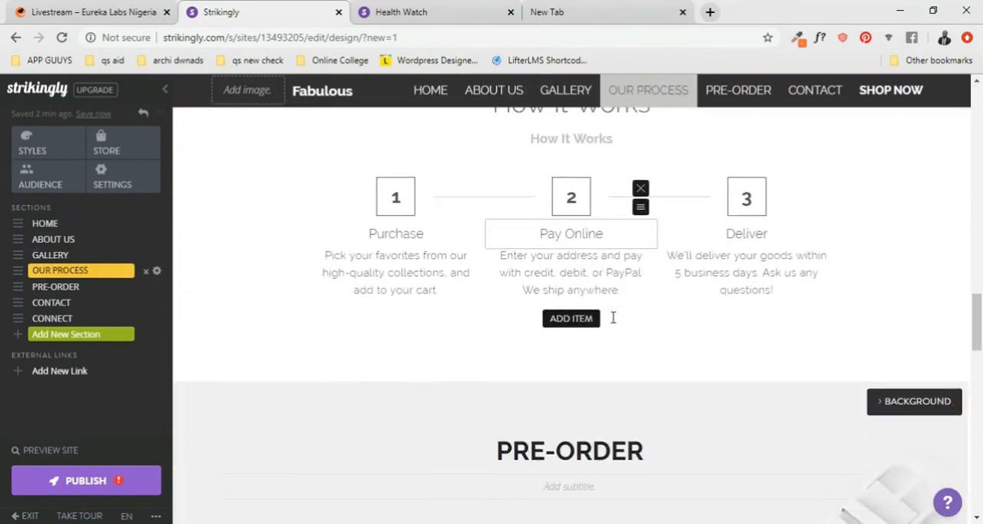
pyautogui.scroll(5, 612, 322)
pyautogui.scroll(-1, 430, 338)
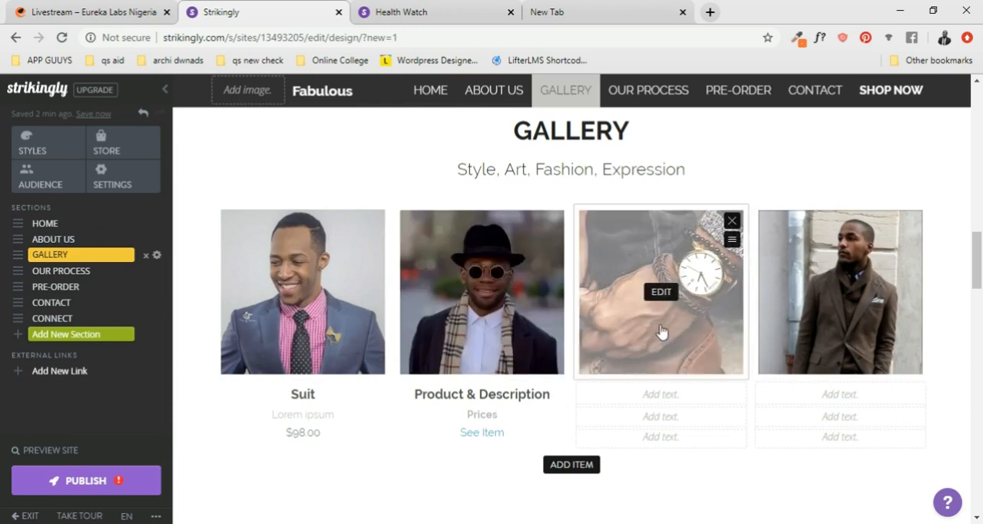
pyautogui.click(659, 292)
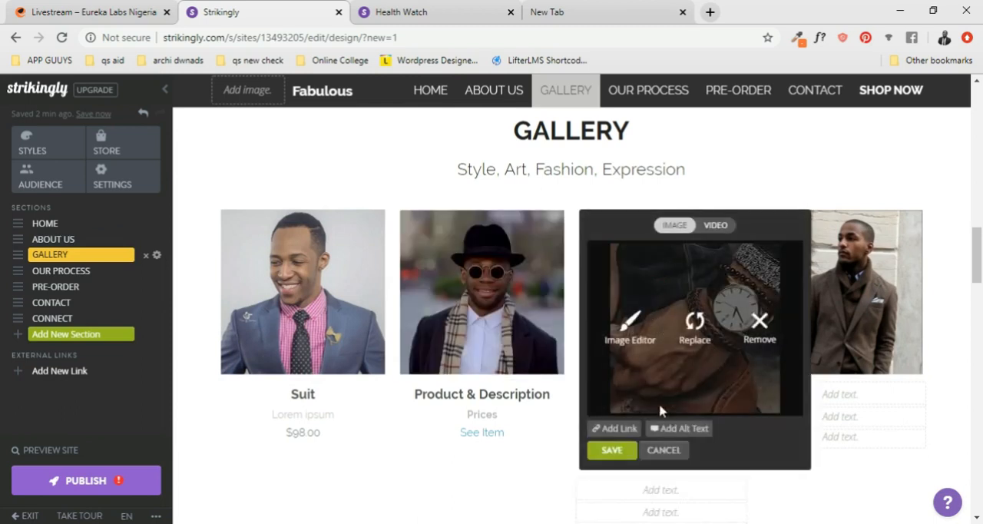
pyautogui.moveTo(720, 286)
pyautogui.click(653, 452)
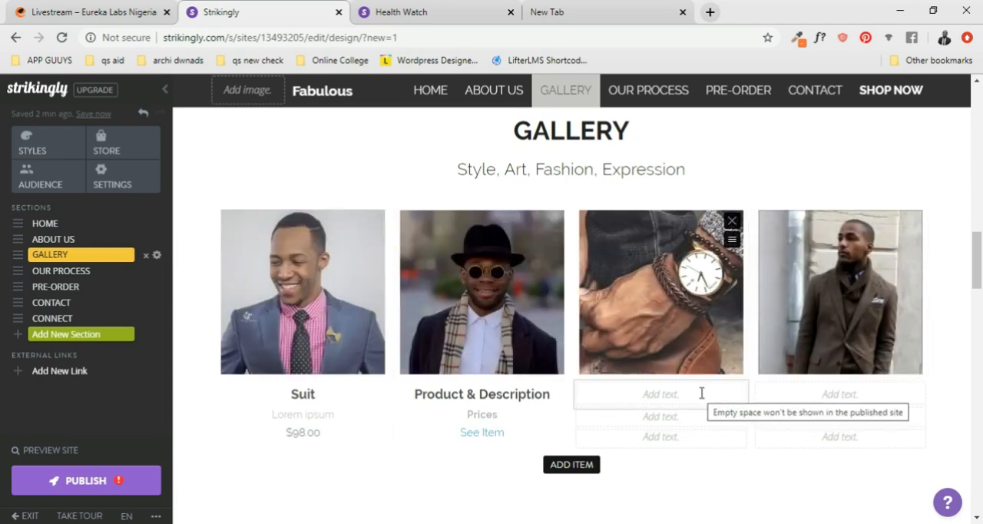
# - Examine the British Suit listing in Pre-Order and the Home, About Us and Gallery sections for remaining placeholder content
pyautogui.scroll(-5, 702, 393)
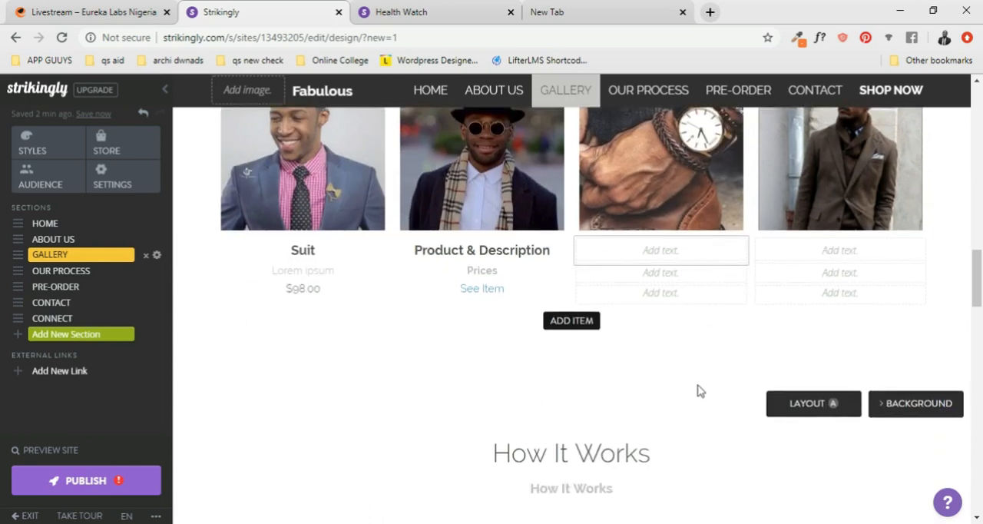
pyautogui.scroll(-8, 699, 385)
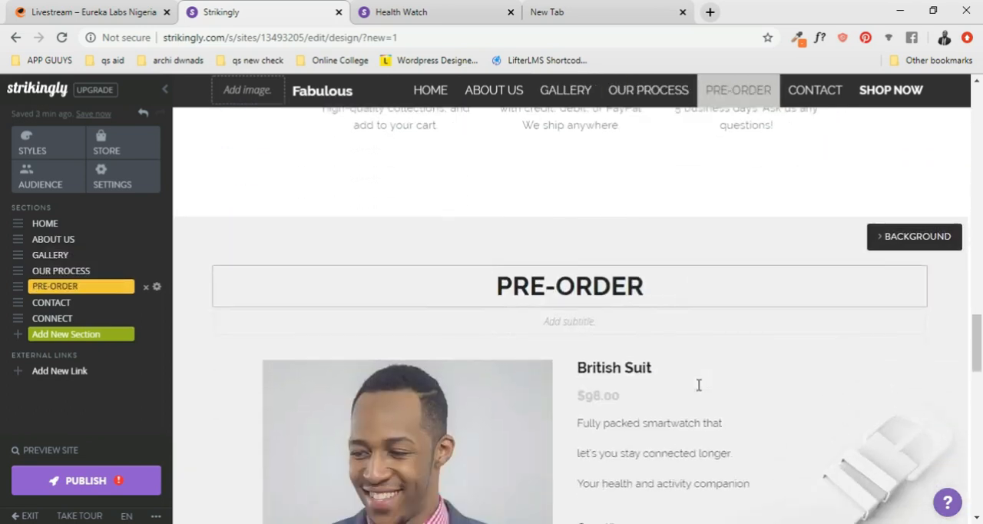
pyautogui.scroll(3, 699, 385)
pyautogui.scroll(-3, 699, 386)
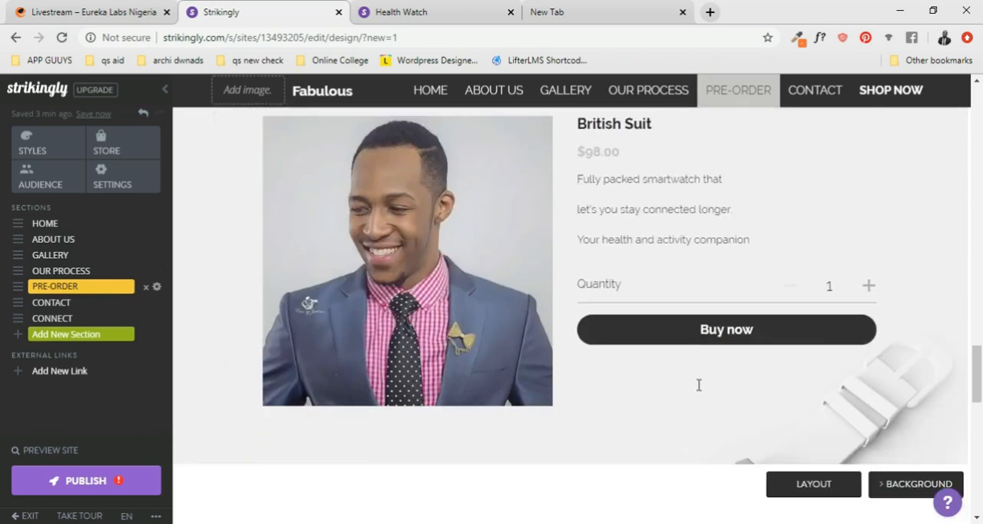
pyautogui.scroll(2, 699, 385)
pyautogui.scroll(-2, 699, 385)
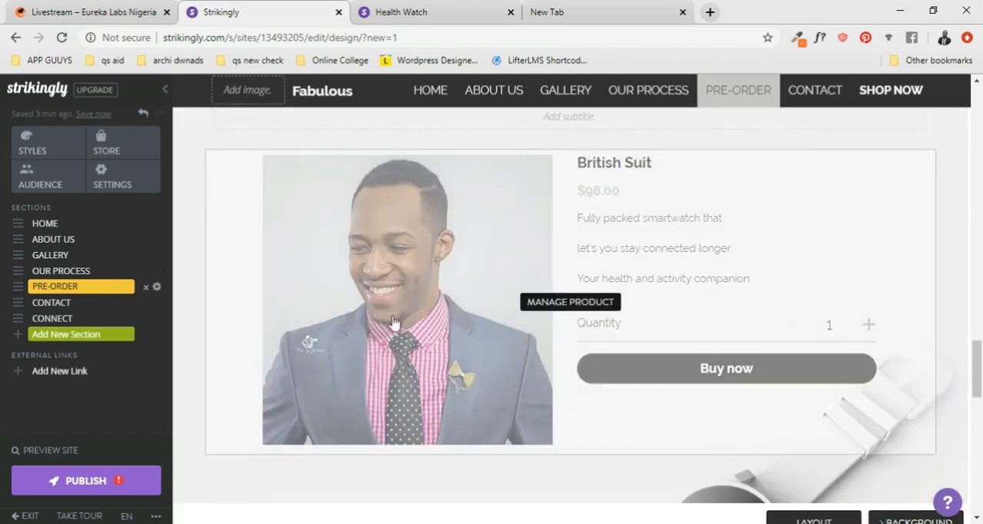
pyautogui.scroll(-2, 637, 441)
pyautogui.scroll(3, 634, 441)
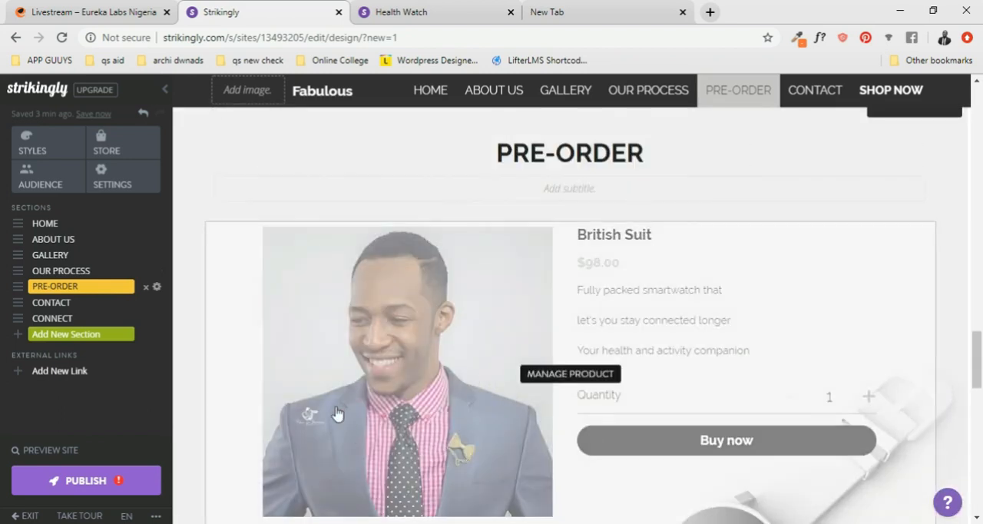
pyautogui.scroll(-3, 625, 388)
pyautogui.scroll(6, 637, 395)
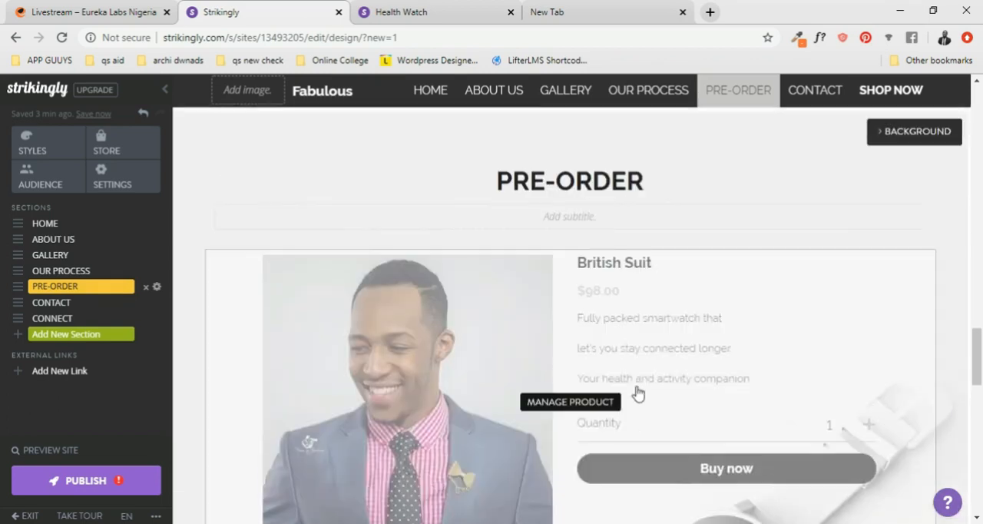
pyautogui.scroll(12, 637, 390)
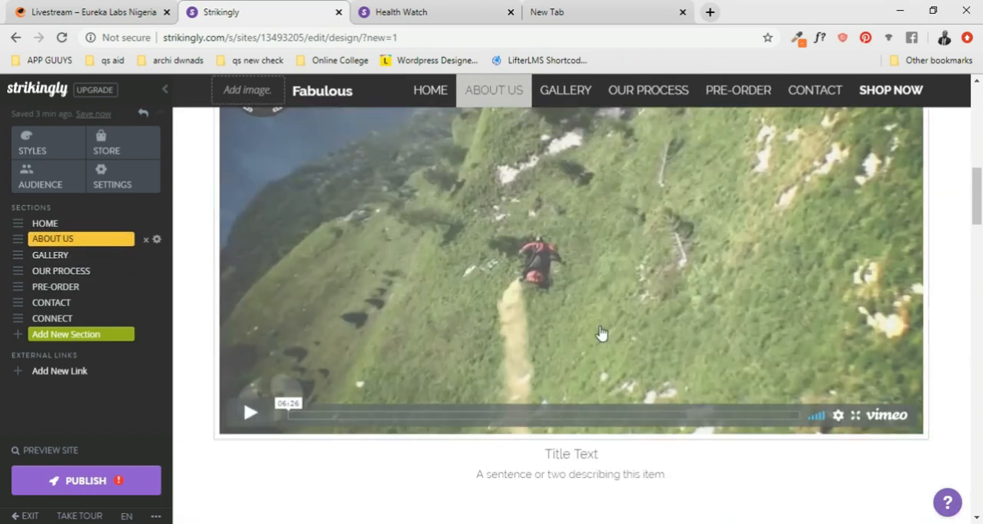
pyautogui.scroll(4, 589, 288)
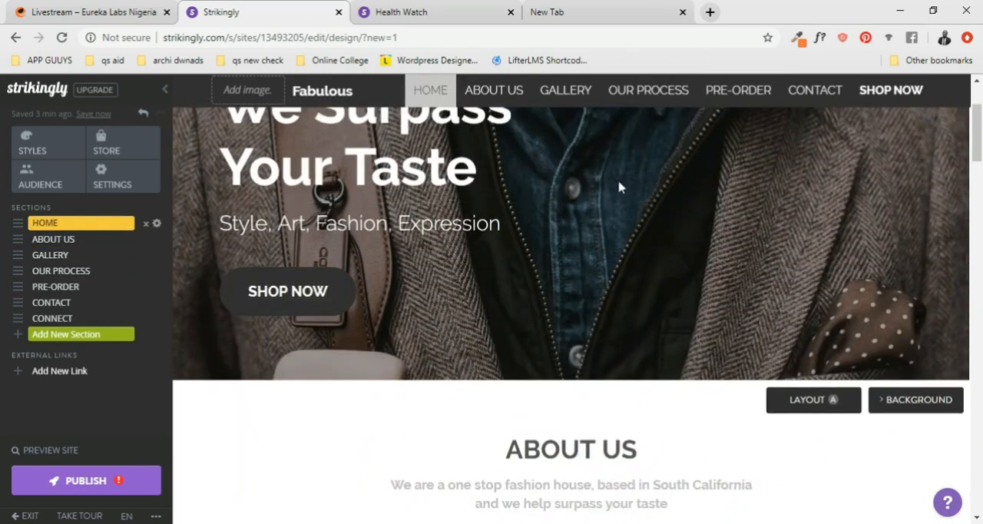
pyautogui.scroll(-10, 621, 186)
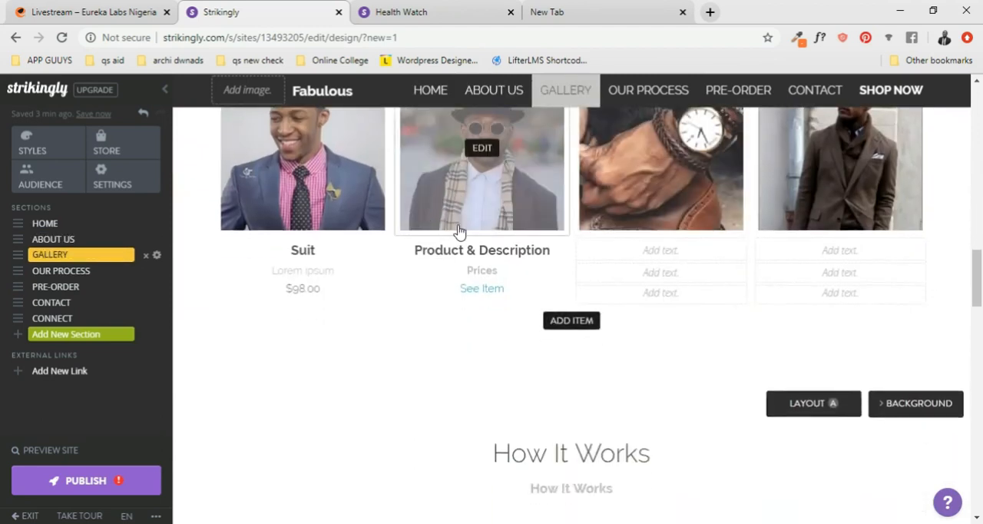
# - Examine the item captions in the Gallery section and the numbered steps in Our Process for unedited text
pyautogui.scroll(2, 458, 232)
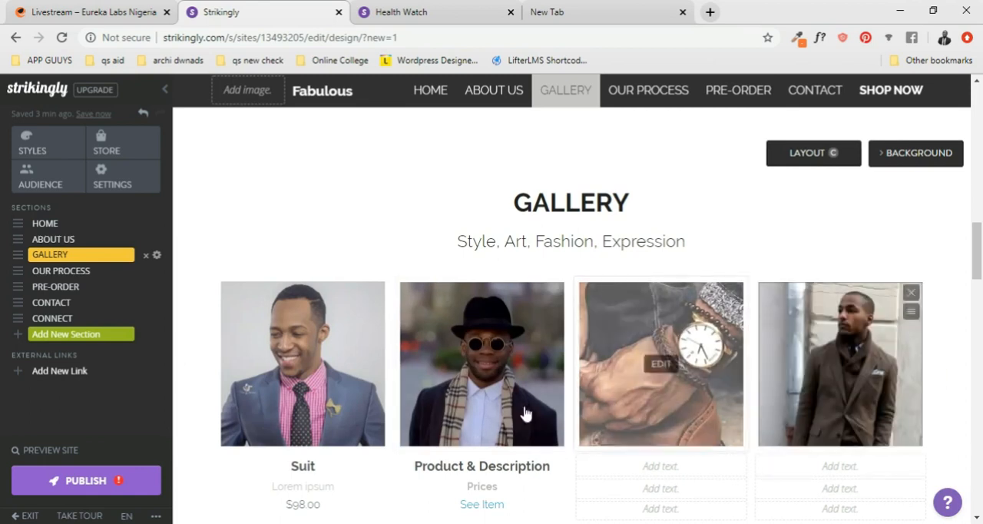
pyautogui.scroll(-2, 661, 361)
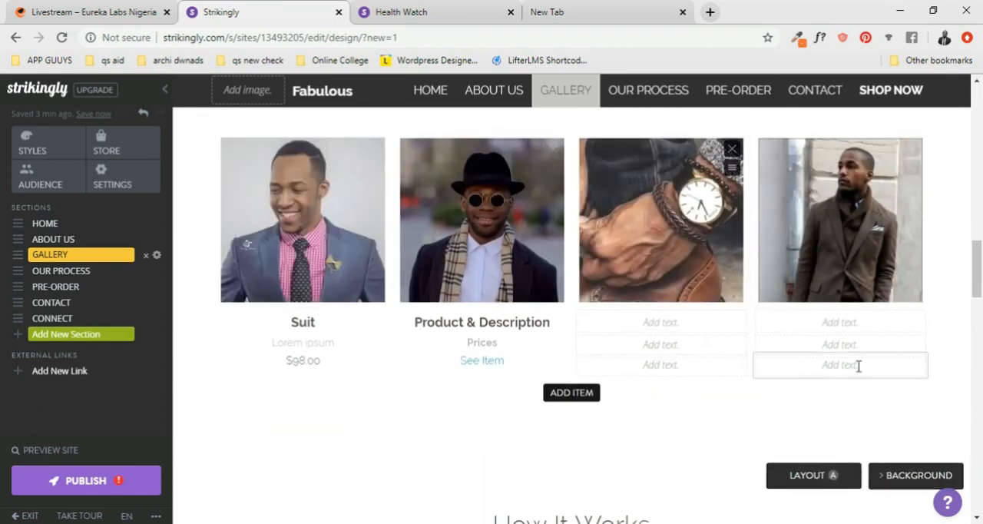
pyautogui.scroll(-2, 469, 297)
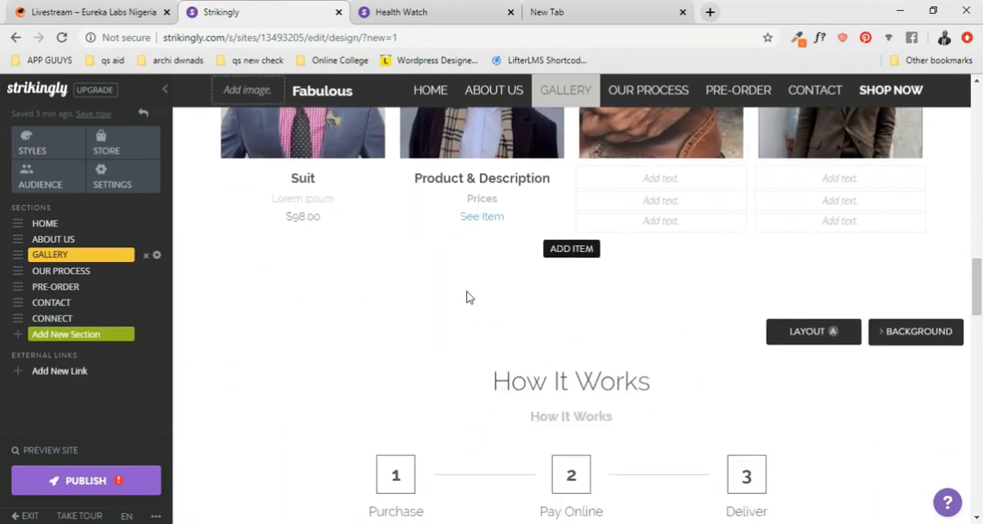
pyautogui.scroll(-4, 459, 174)
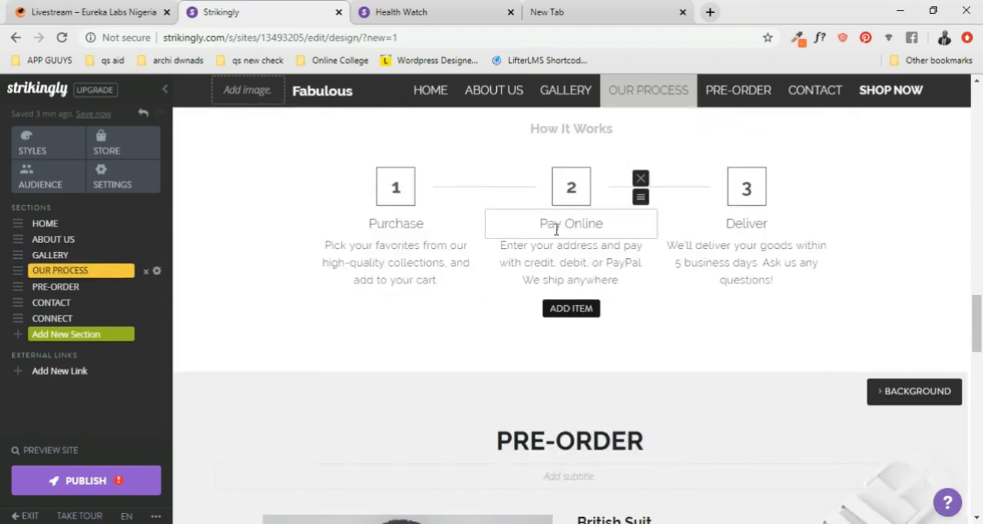
pyautogui.scroll(4, 492, 222)
pyautogui.scroll(5, 599, 261)
pyautogui.scroll(-4, 683, 393)
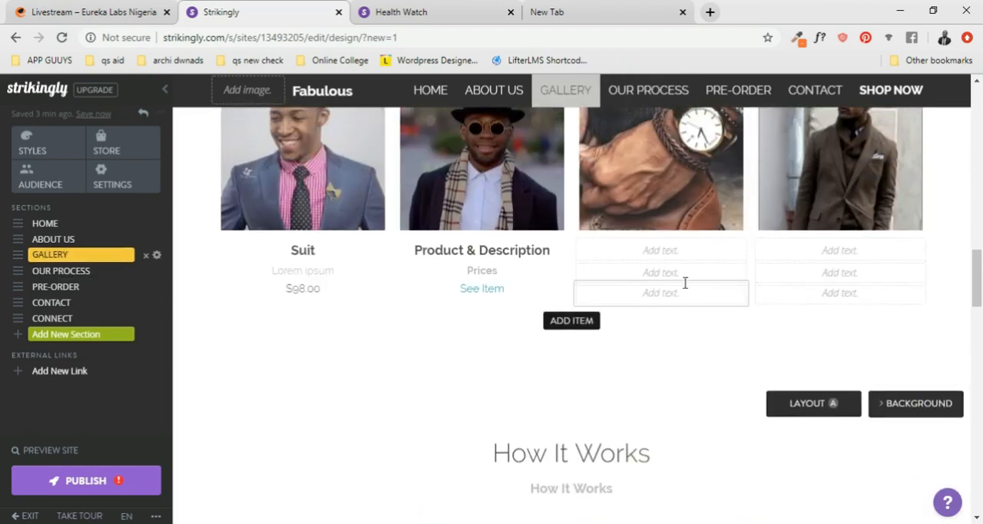
pyautogui.scroll(-3, 634, 413)
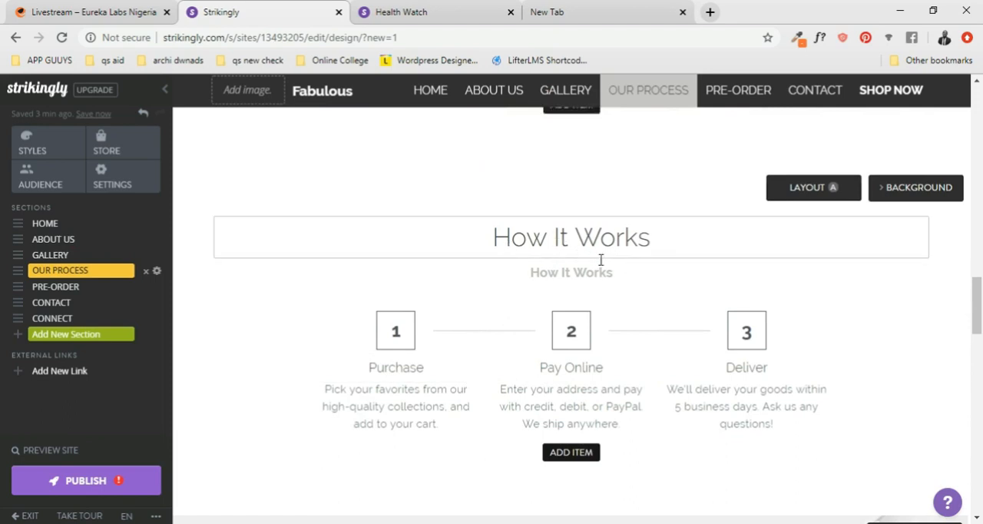
# - Replace the "How It Works" heading of the Our Process section with "OUR PROCESS"
pyautogui.scroll(-2, 584, 307)
pyautogui.scroll(1, 606, 238)
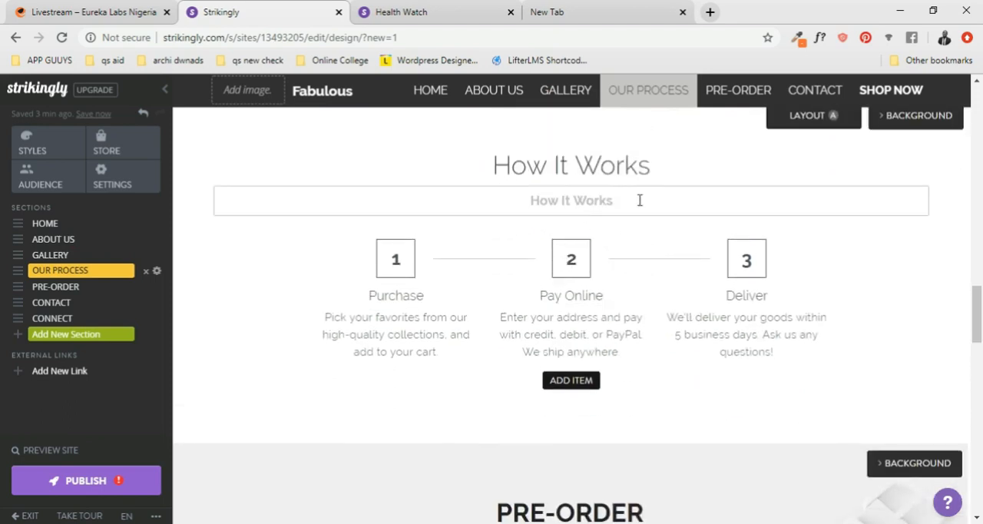
pyautogui.click(612, 172)
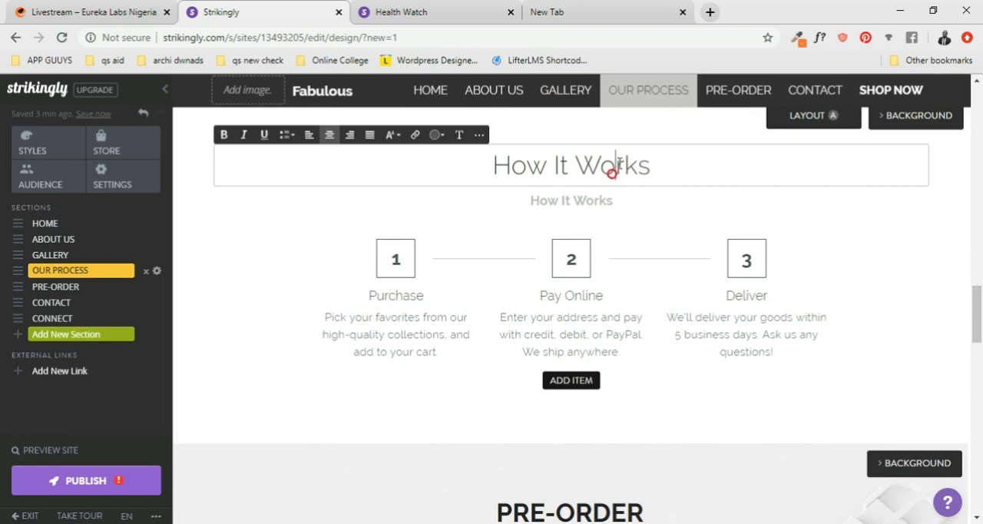
pyautogui.tripleClick(658, 163)
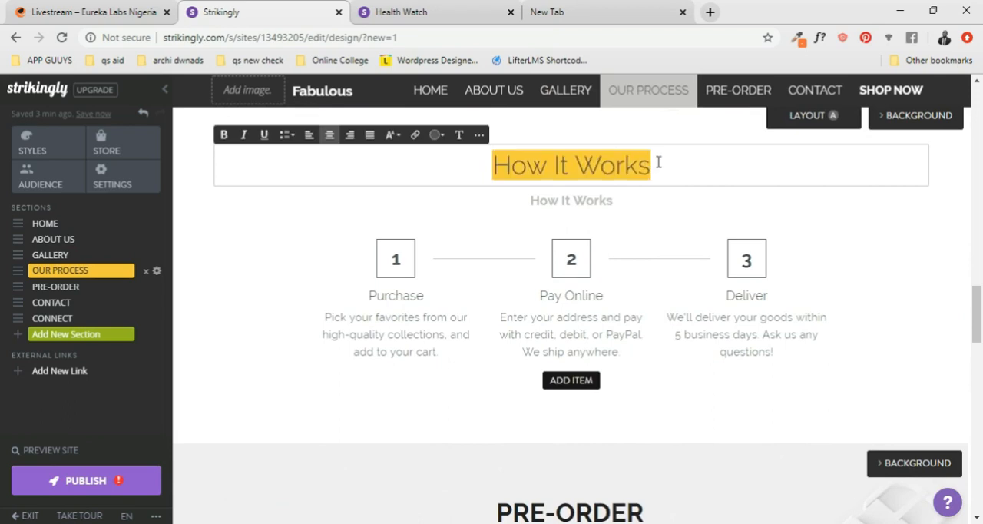
pyautogui.write('O')
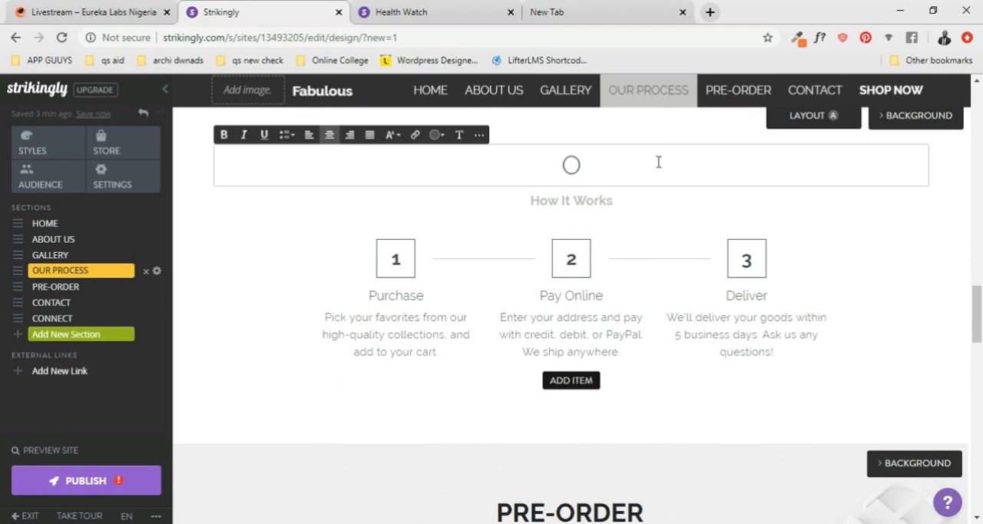
pyautogui.write('ur process')
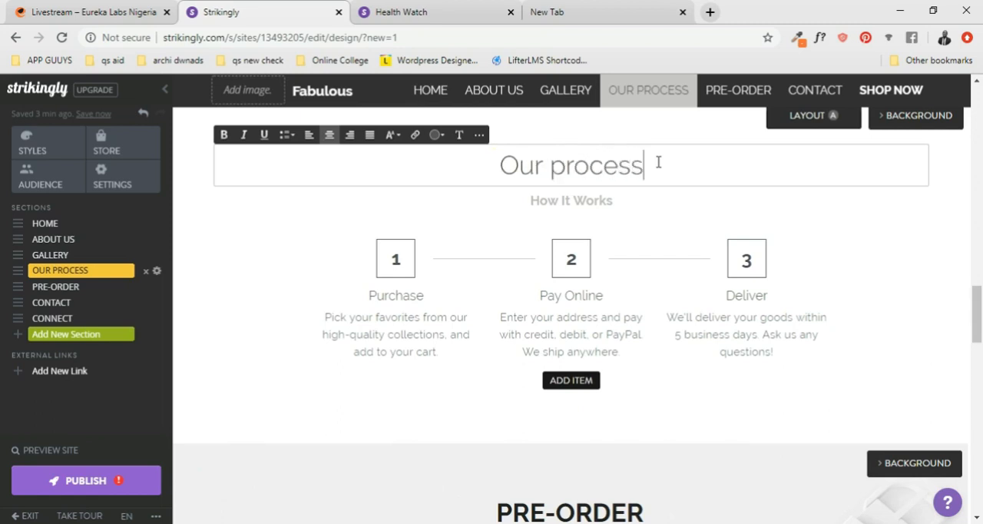
pyautogui.press('BackSpace')
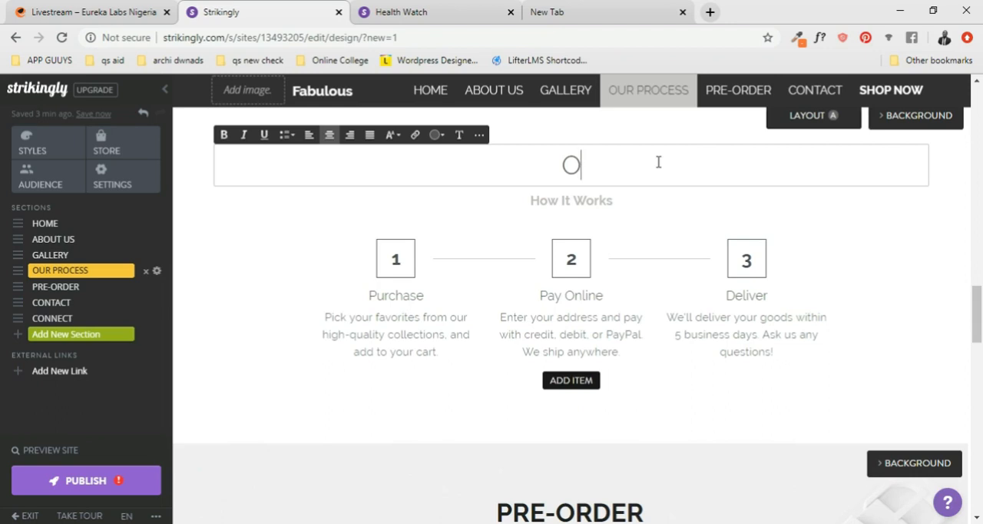
pyautogui.write('OCESS')
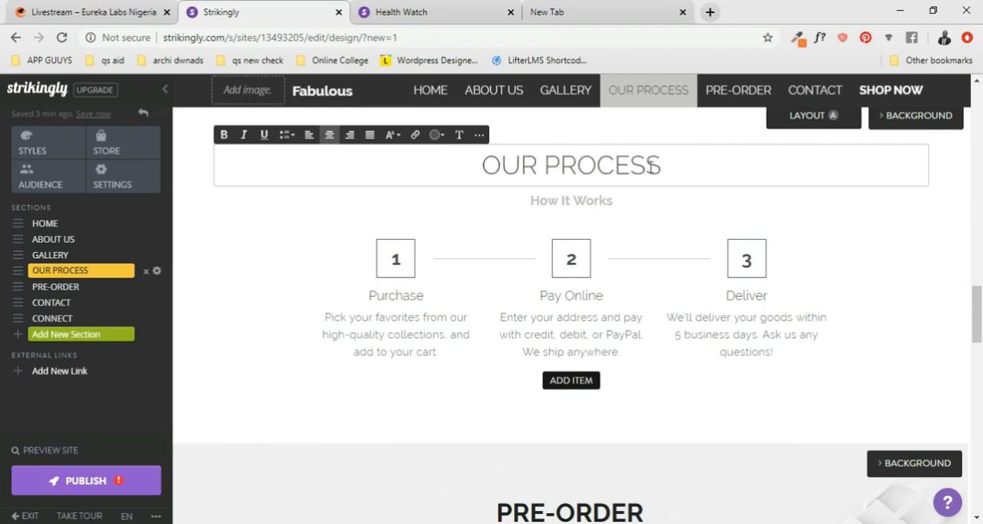
# - Remove the bold from the "How It Works" subtitle and color its text black
pyautogui.click(610, 200)
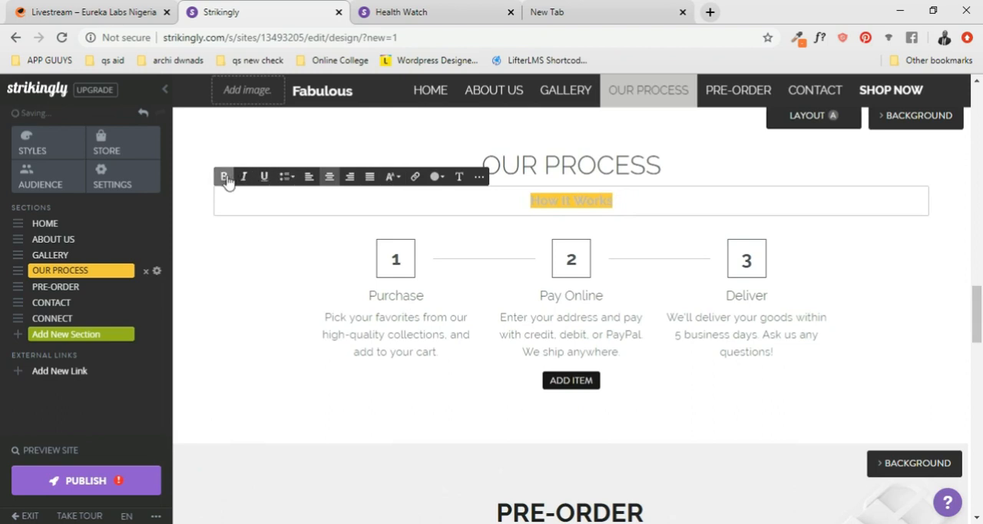
pyautogui.scroll(-1, 607, 192)
pyautogui.scroll(1, 599, 189)
pyautogui.moveTo(617, 197); pyautogui.dragTo(559, 202)
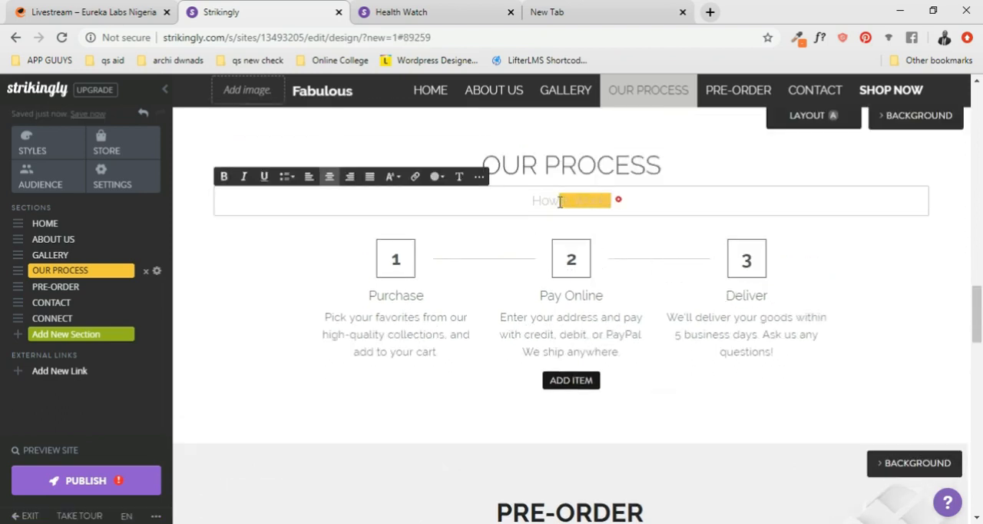
pyautogui.click(435, 176)
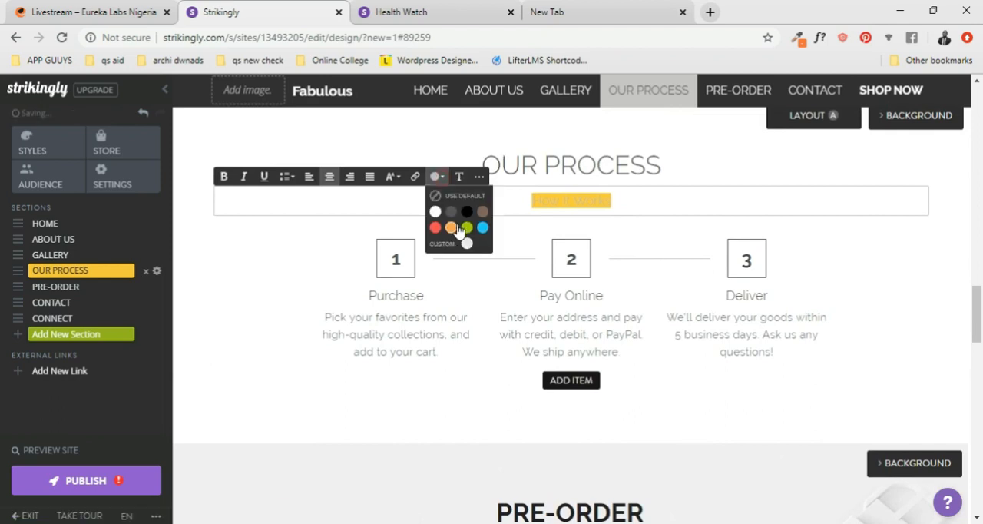
pyautogui.click(467, 212)
pyautogui.click(634, 205)
# - Open the Strikingly image library to choose a new background for the Pre-Order section
pyautogui.scroll(4, 635, 205)
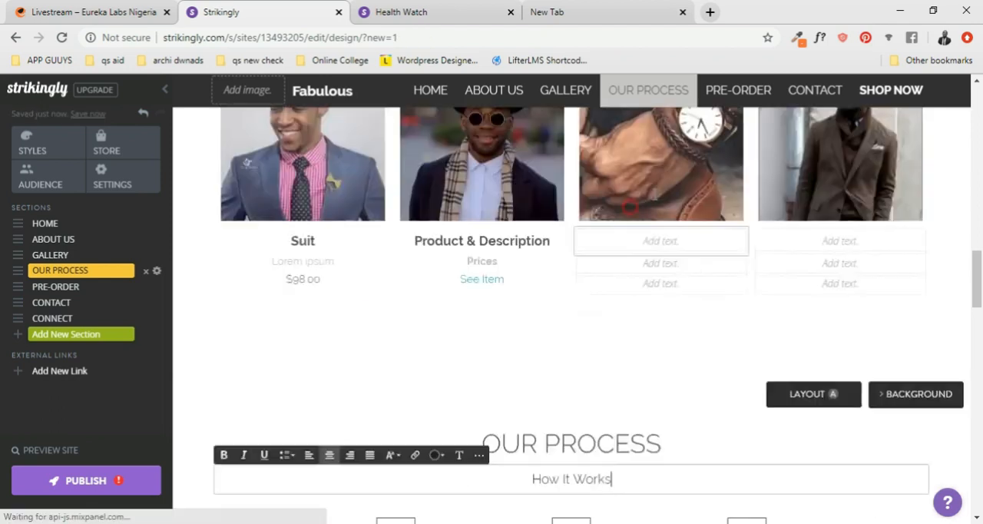
pyautogui.scroll(-10, 652, 204)
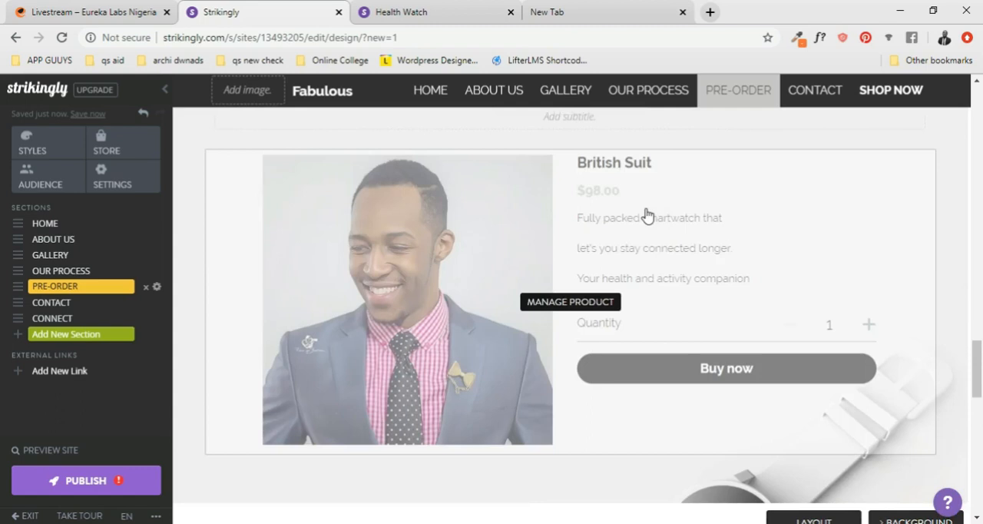
pyautogui.scroll(-3, 643, 215)
pyautogui.scroll(6, 637, 235)
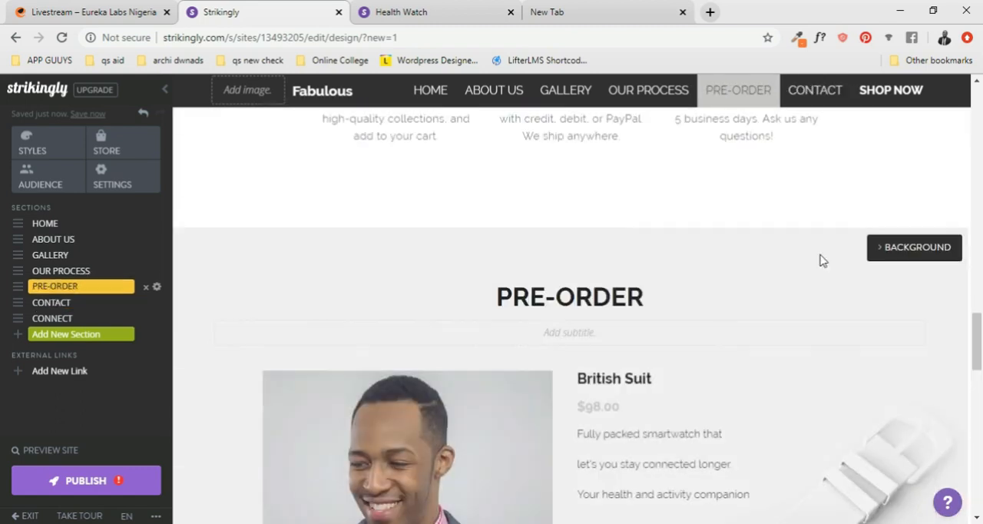
pyautogui.click(920, 251)
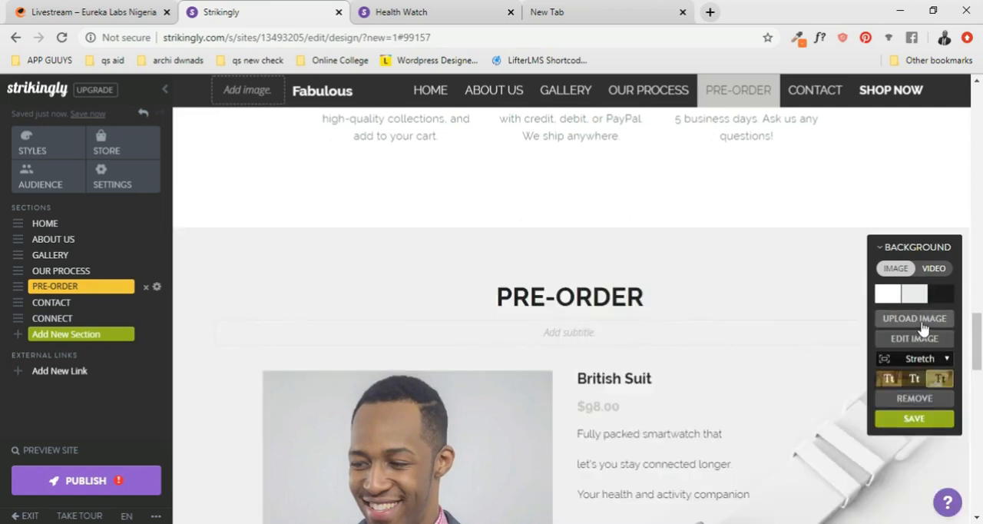
pyautogui.click(922, 328)
pyautogui.click(386, 107)
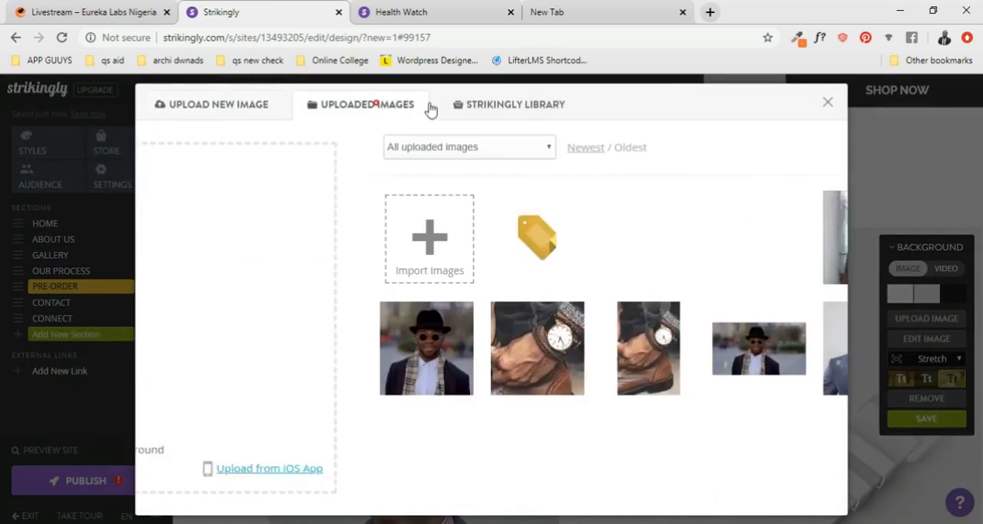
pyautogui.click(487, 108)
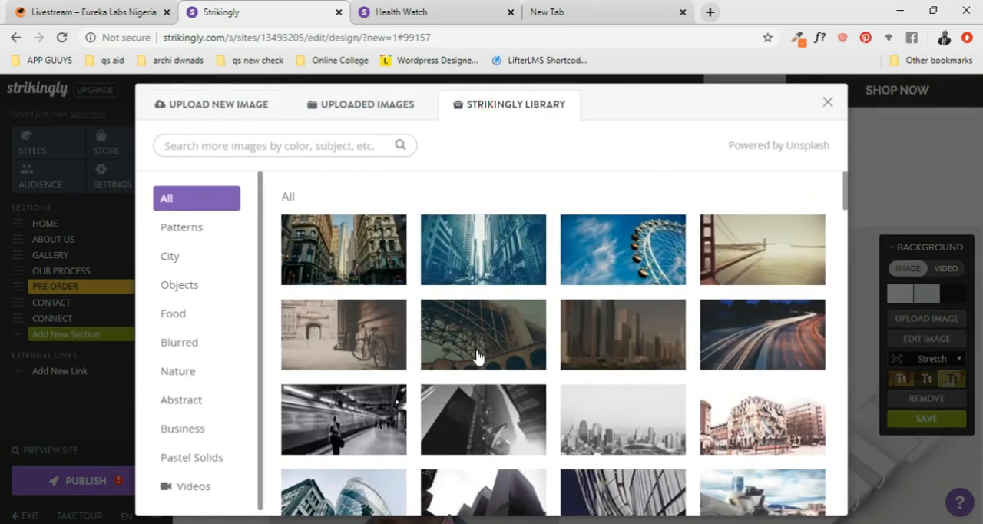
# - Search the library for "SUITS" and apply the photo of a hand browsing hanging jackets as the Pre-Order background
pyautogui.click(156, 146)
pyautogui.write('su')
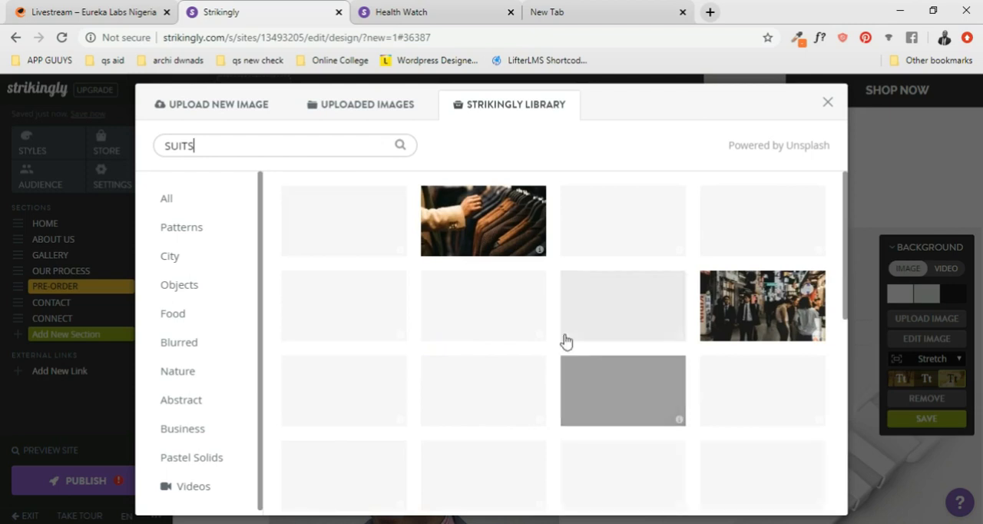
pyautogui.click(513, 227)
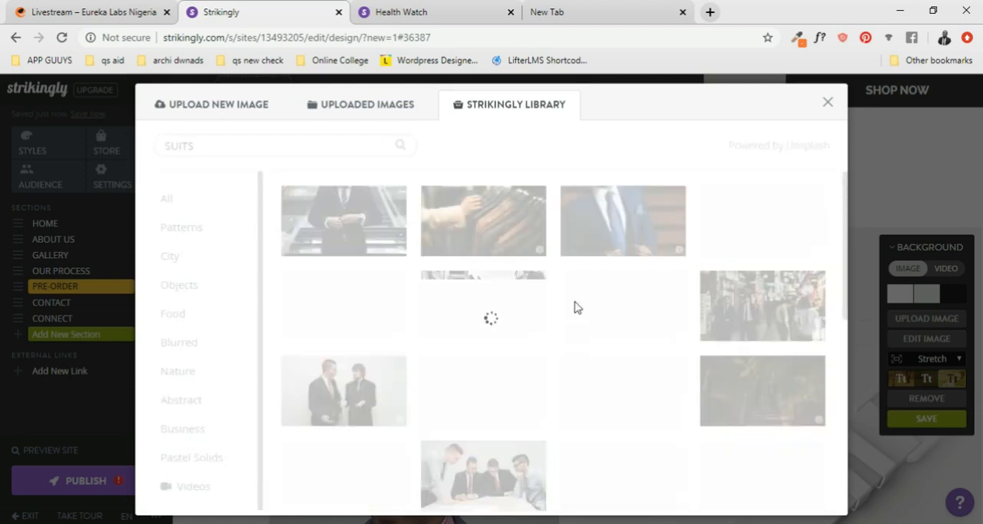
pyautogui.scroll(-3, 694, 463)
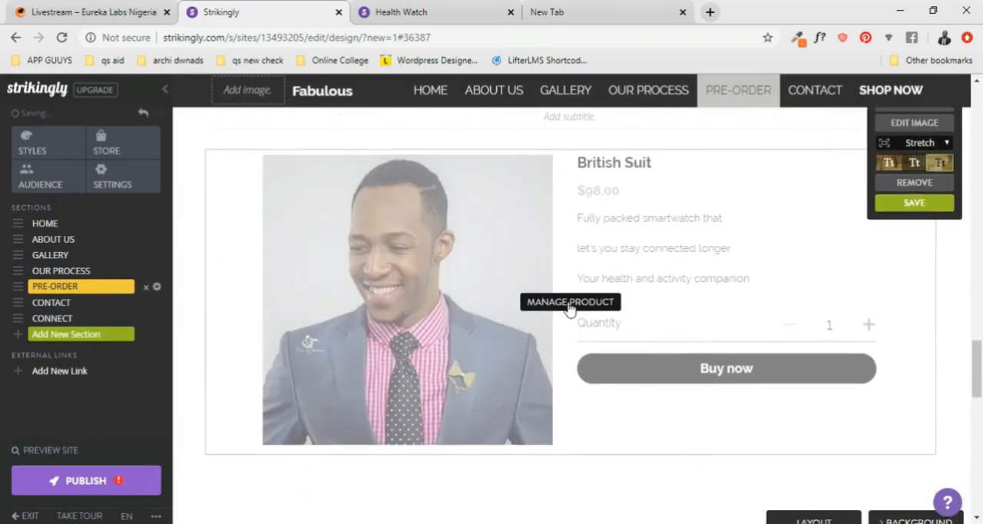
pyautogui.scroll(2, 607, 311)
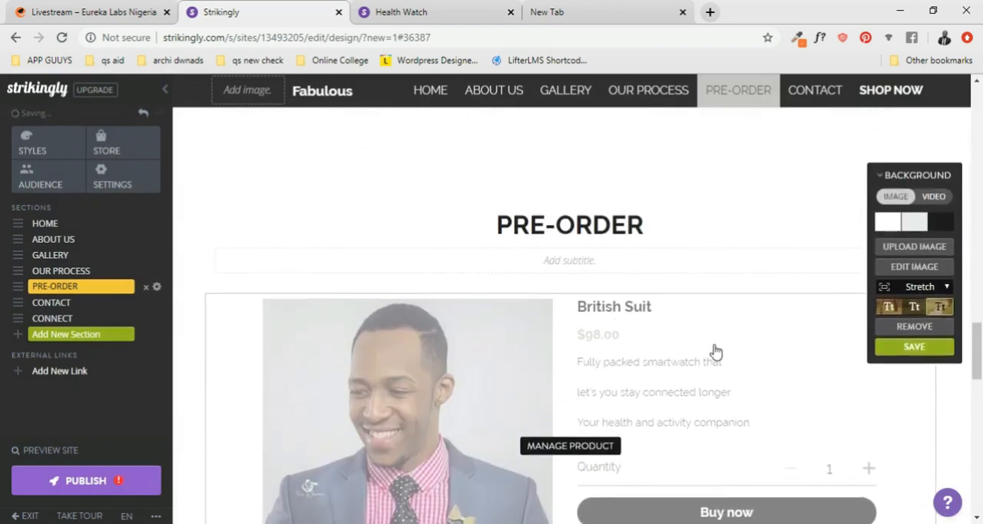
# - Open the contact info block and the map in the Contact section for editing
pyautogui.scroll(-1, 715, 351)
pyautogui.scroll(3, 717, 306)
pyautogui.scroll(-8, 717, 301)
pyautogui.scroll(-2, 645, 336)
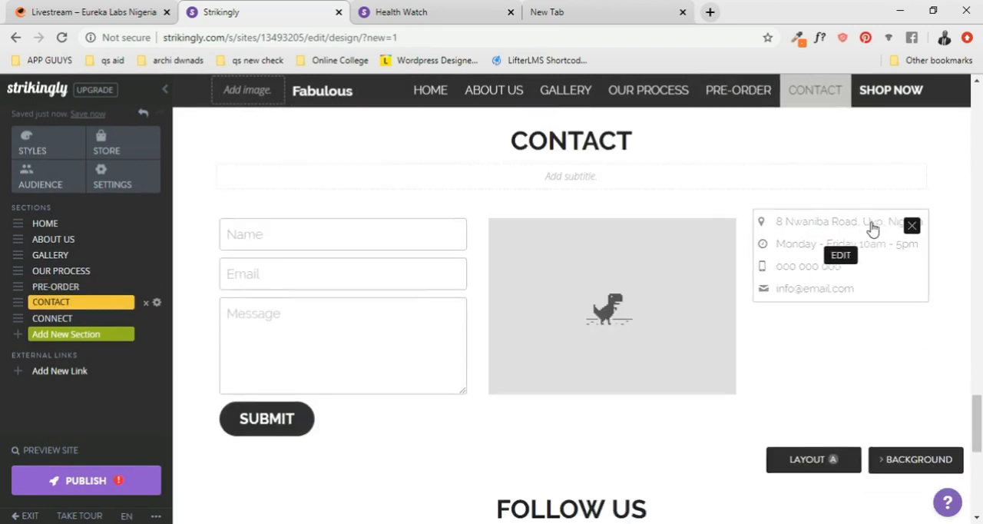
pyautogui.click(870, 227)
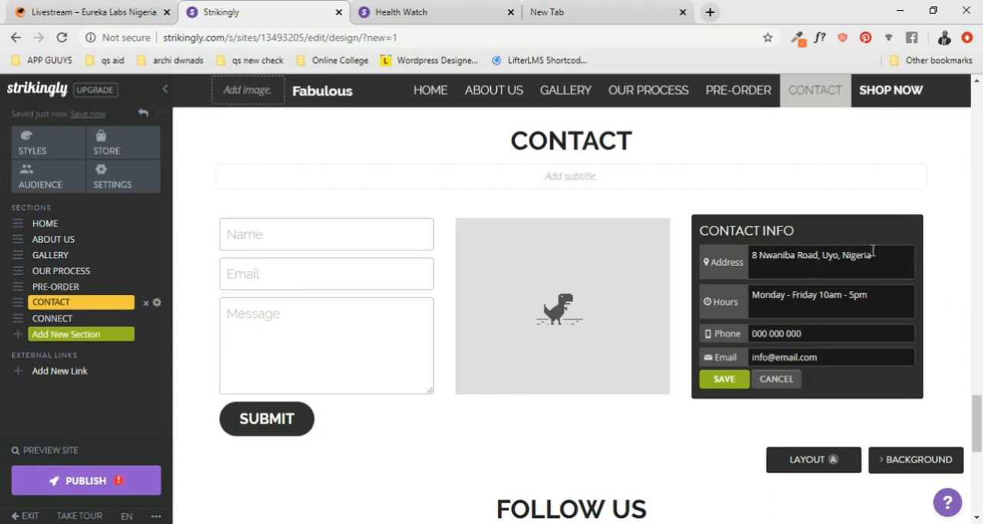
pyautogui.click(701, 199)
pyautogui.scroll(-2, 622, 247)
pyautogui.scroll(2, 607, 265)
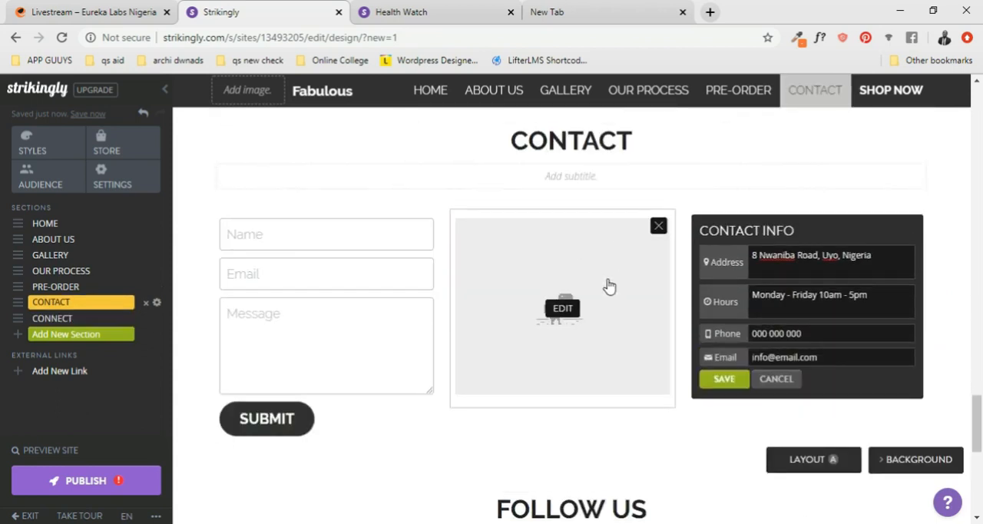
pyautogui.click(560, 307)
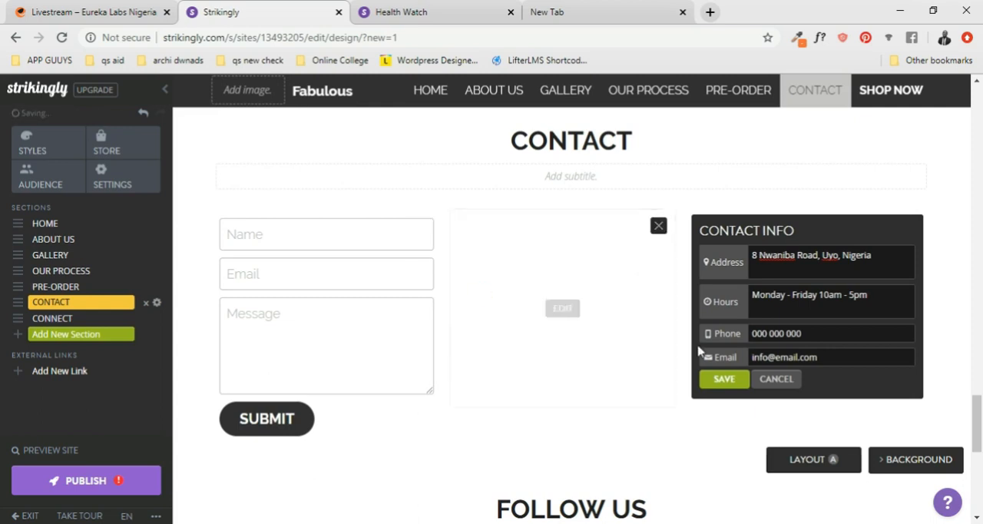
# - Look at the link option of the Facebook icon in the Follow Us section and cancel without adding a link
pyautogui.scroll(-3, 614, 330)
pyautogui.scroll(3, 597, 329)
pyautogui.scroll(-3, 625, 379)
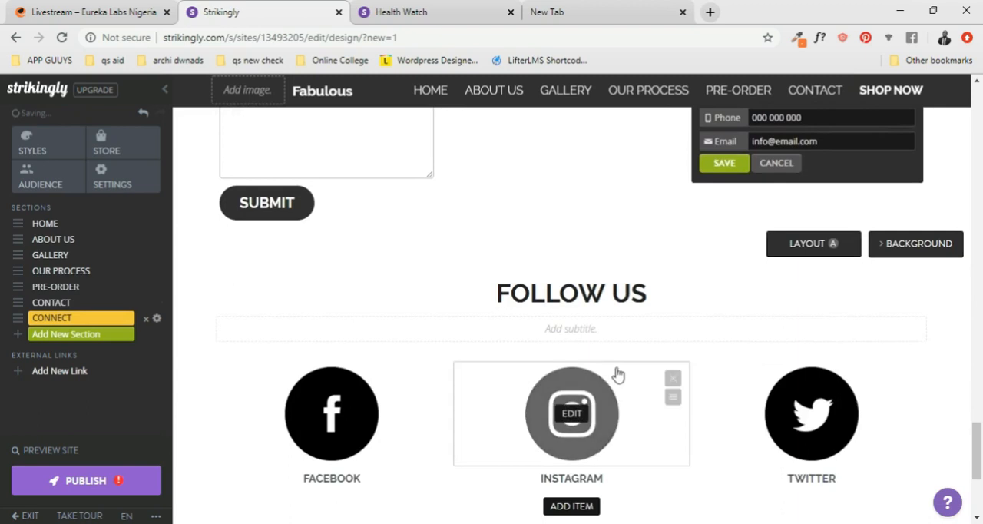
pyautogui.scroll(-2, 574, 325)
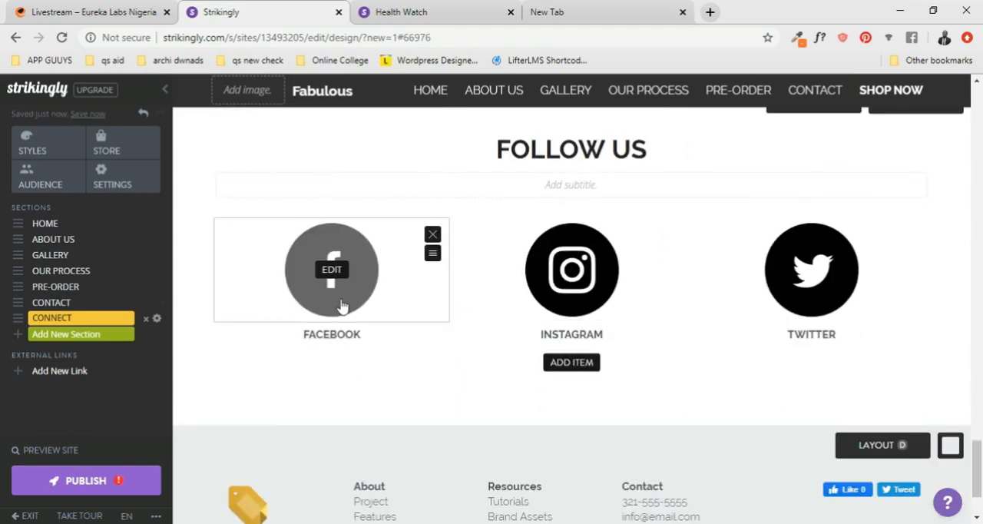
pyautogui.click(330, 272)
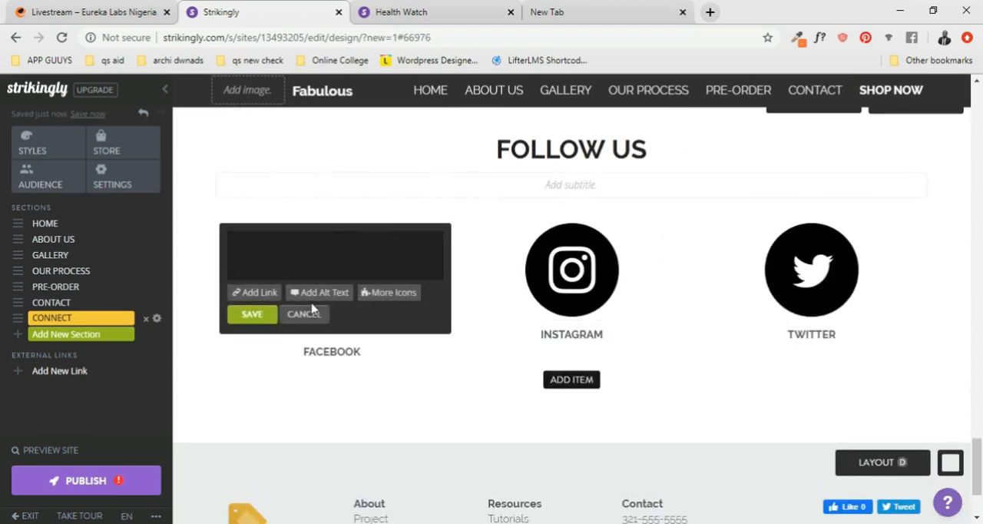
pyautogui.click(265, 294)
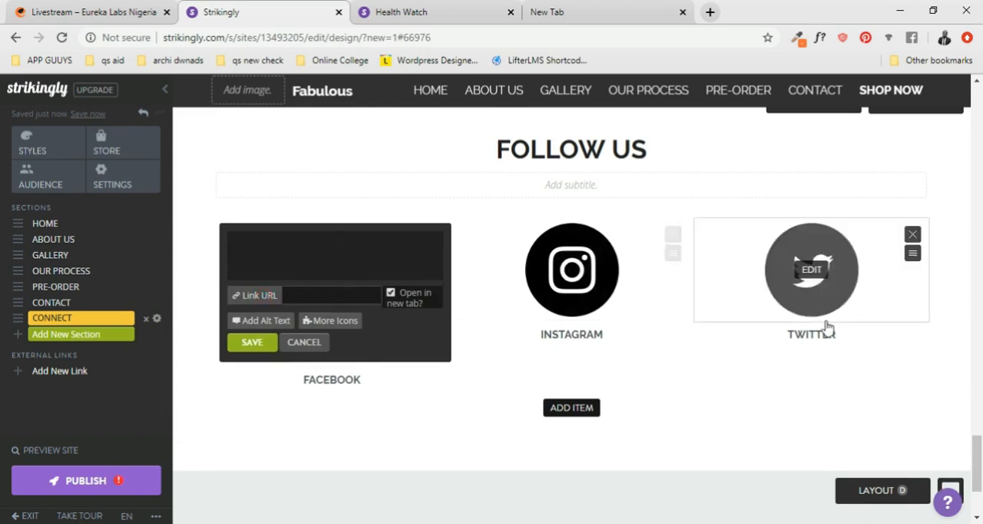
pyautogui.click(310, 343)
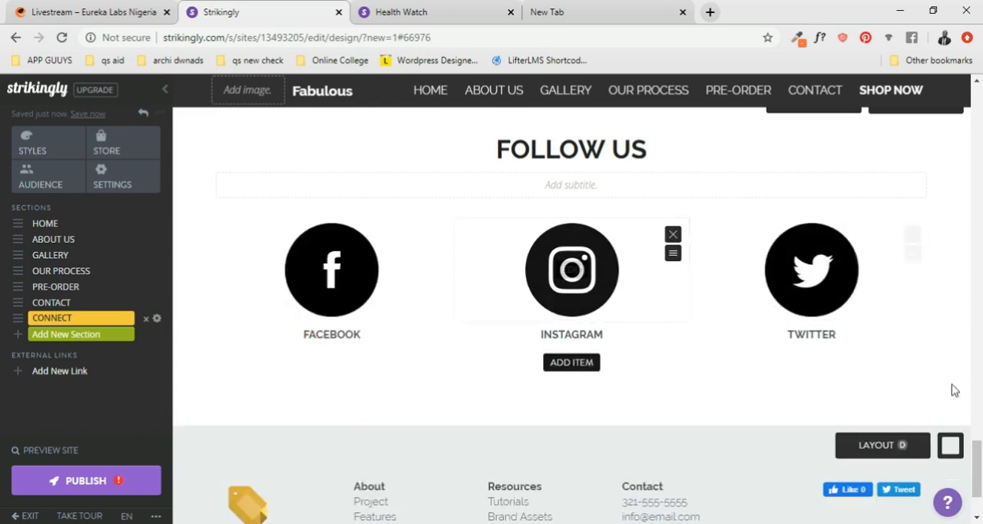
# - Replace the phone number under Contact in the page footer with a placeholder number
pyautogui.scroll(-3, 860, 367)
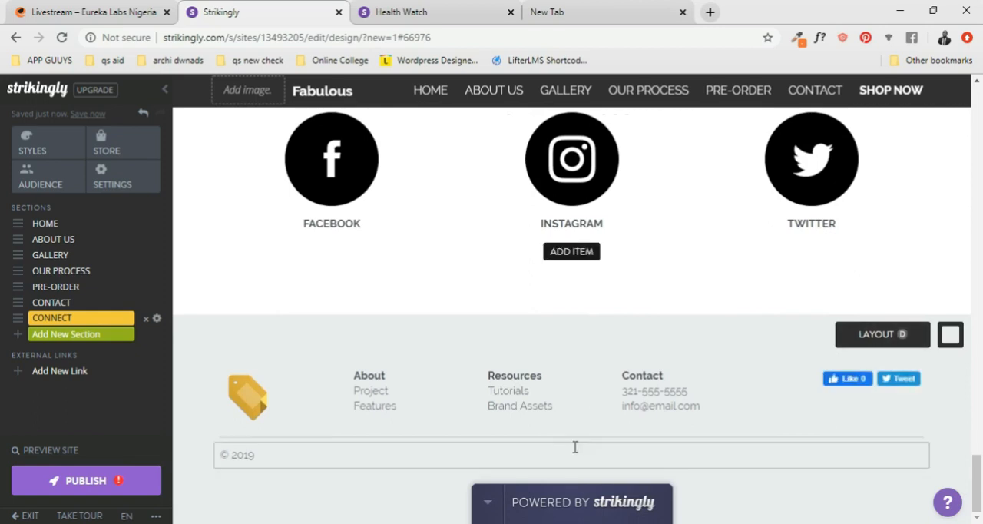
pyautogui.click(706, 397)
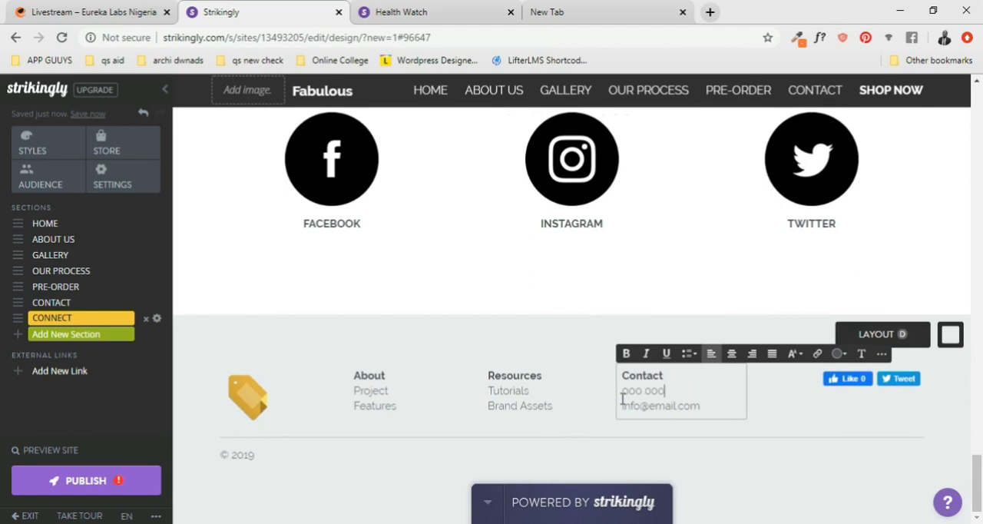
# - Enable the LinkedIn Share and Pinterest Save buttons in the footer's social share block and save it
pyautogui.moveTo(867, 392)
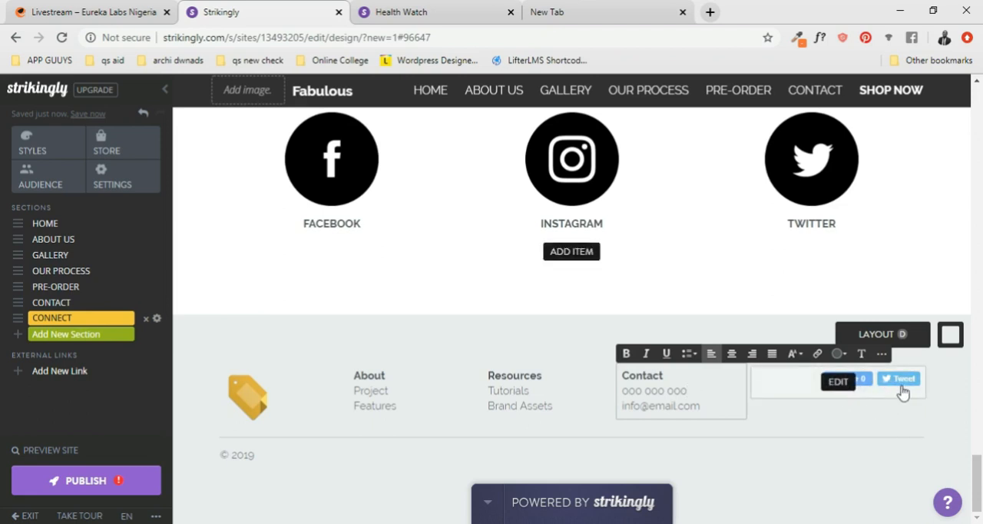
pyautogui.click(843, 386)
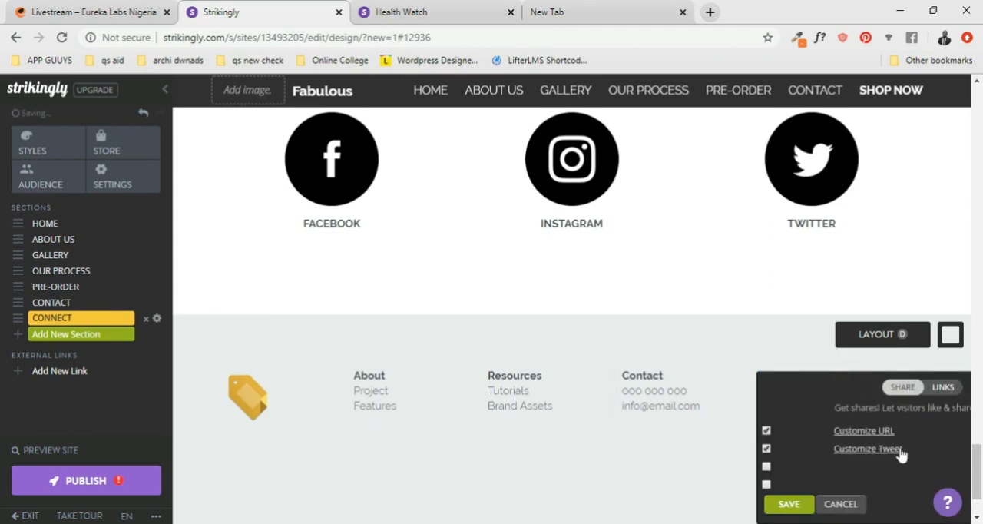
pyautogui.scroll(-1, 891, 430)
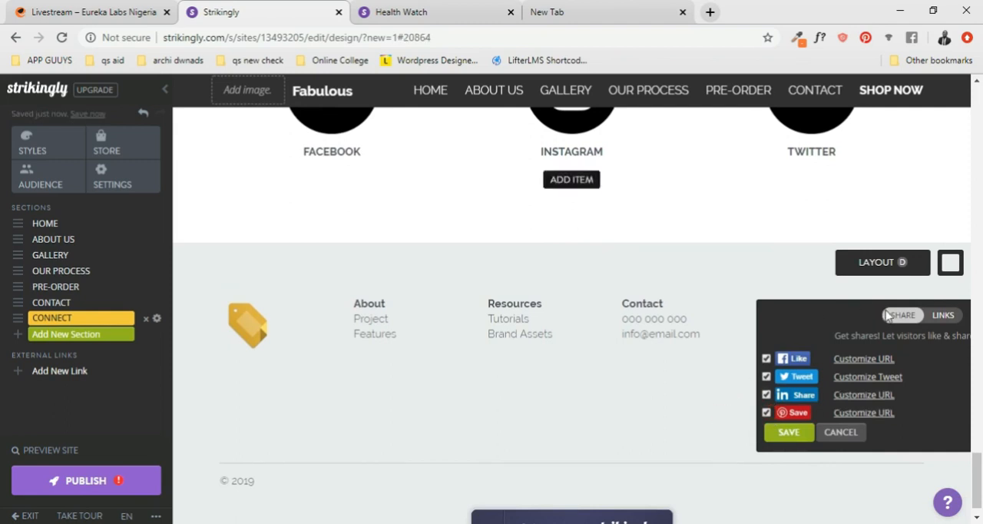
pyautogui.click(788, 434)
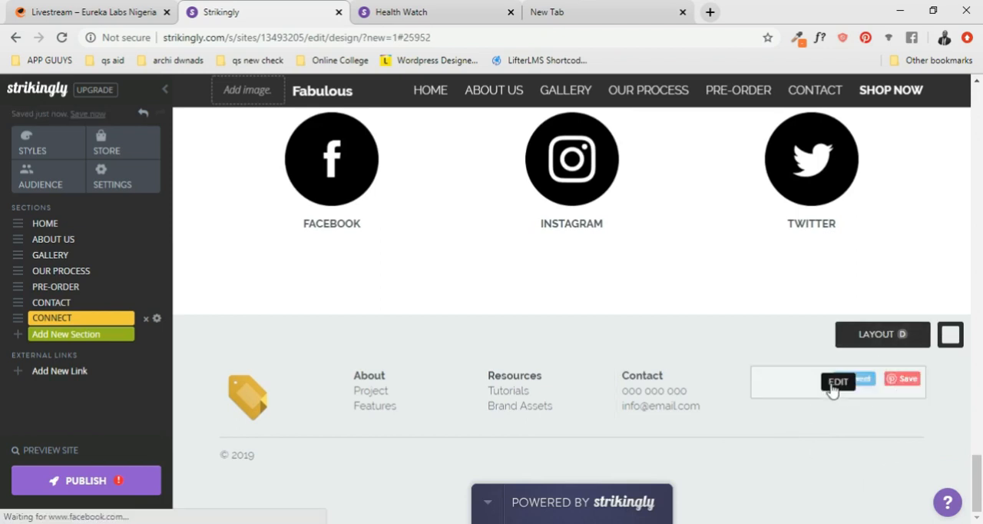
# - Remove the LinkedIn and Pinterest buttons from the footer's social share block and save it
pyautogui.click(840, 386)
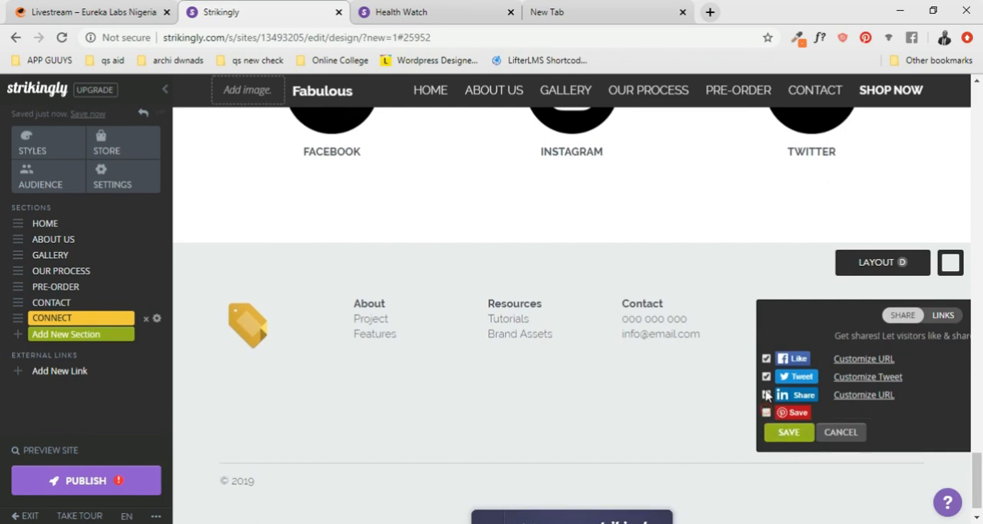
pyautogui.click(787, 432)
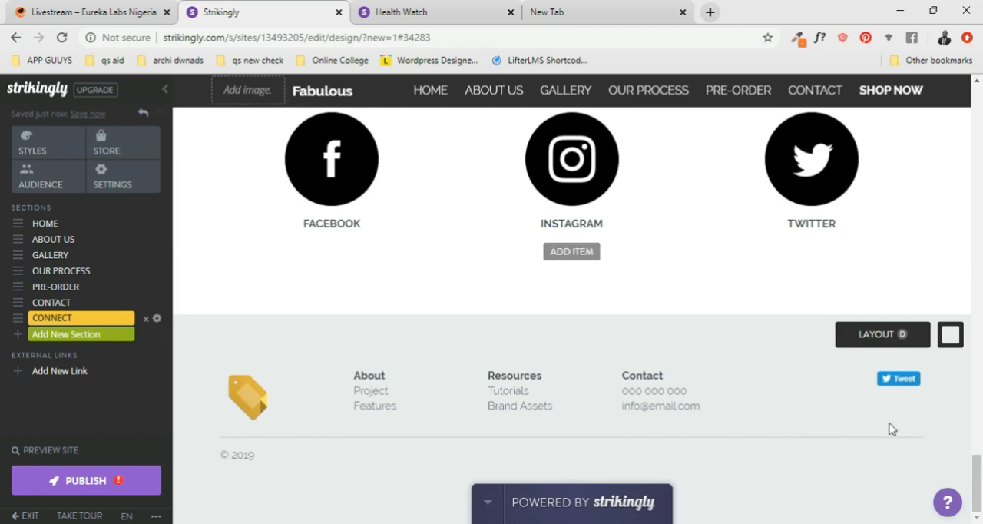
# - Cycle through the footer layouts, settle on layout C, and change the footer's copyright year to 2020
pyautogui.click(878, 343)
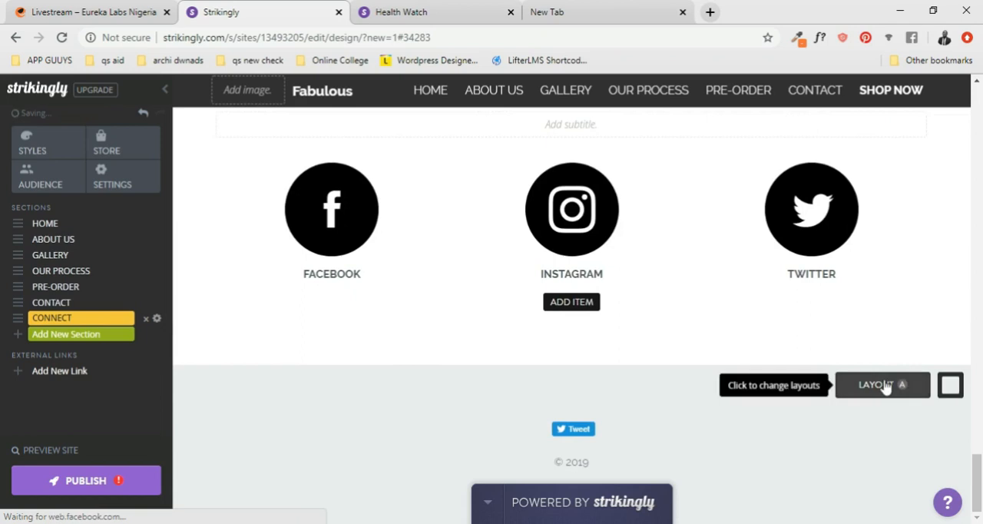
pyautogui.click(876, 415)
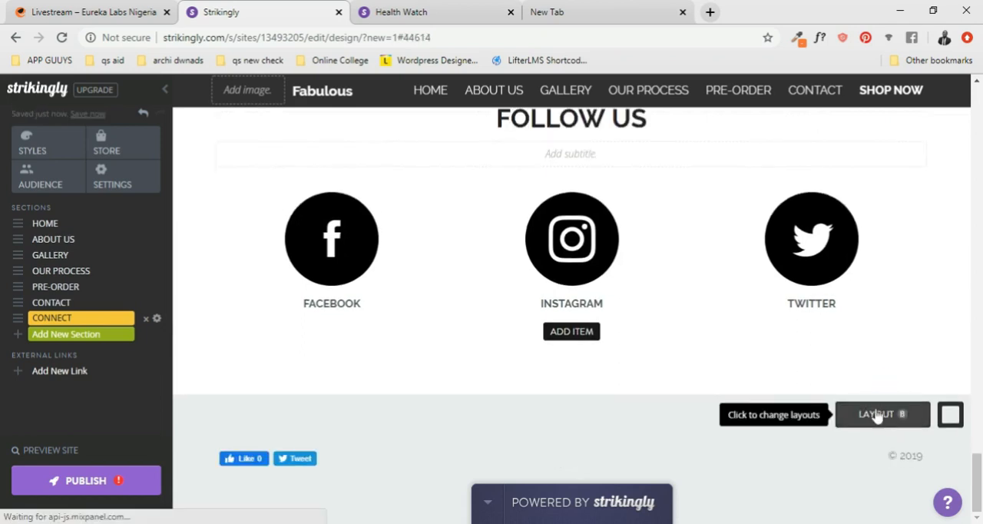
pyautogui.click(876, 415)
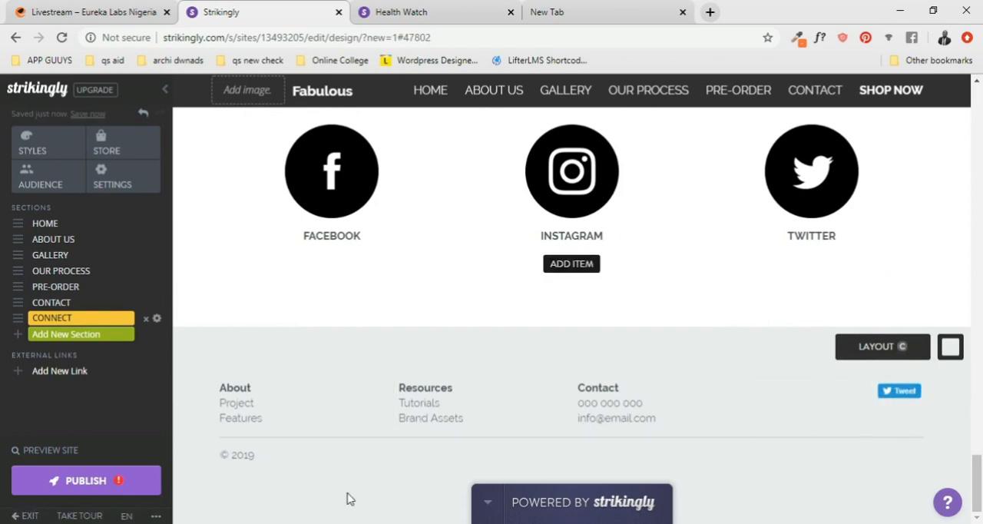
pyautogui.click(883, 346)
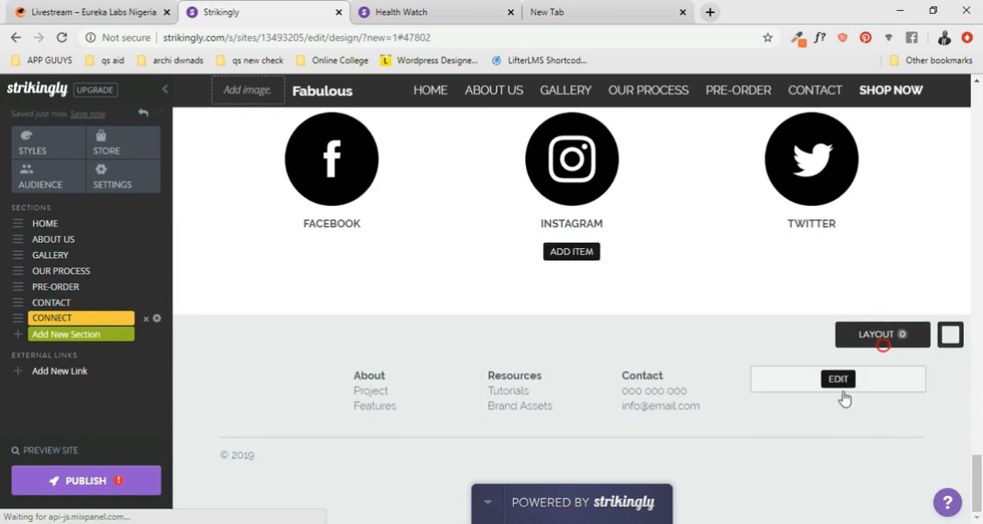
pyautogui.click(888, 340)
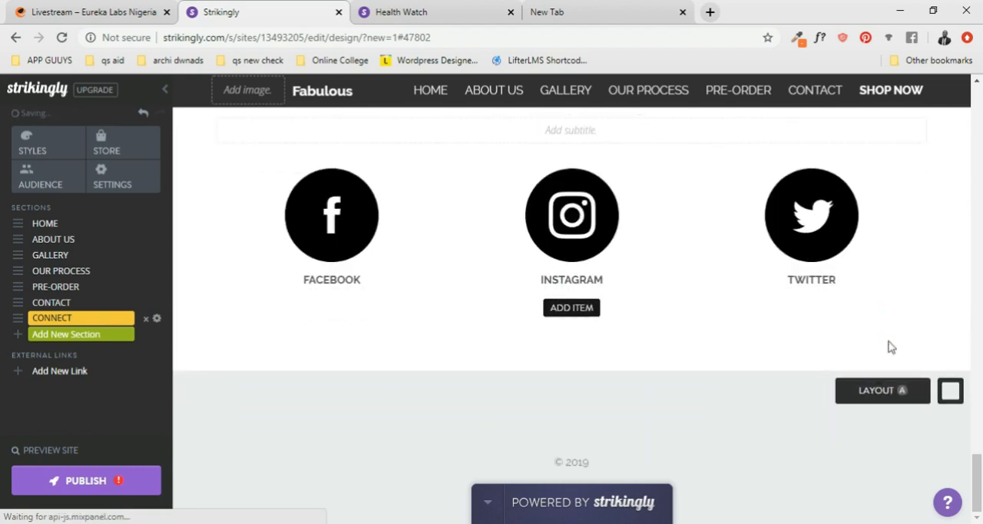
pyautogui.click(883, 378)
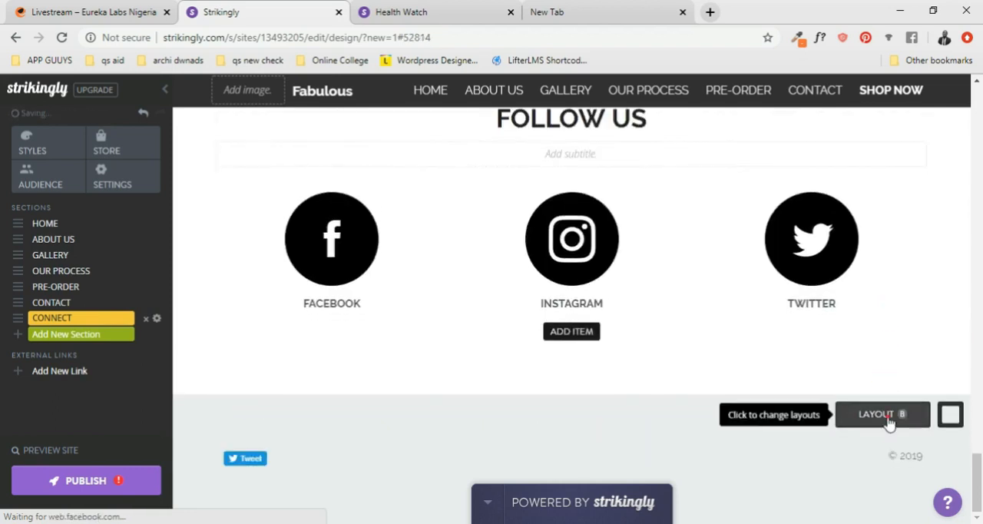
pyautogui.click(887, 416)
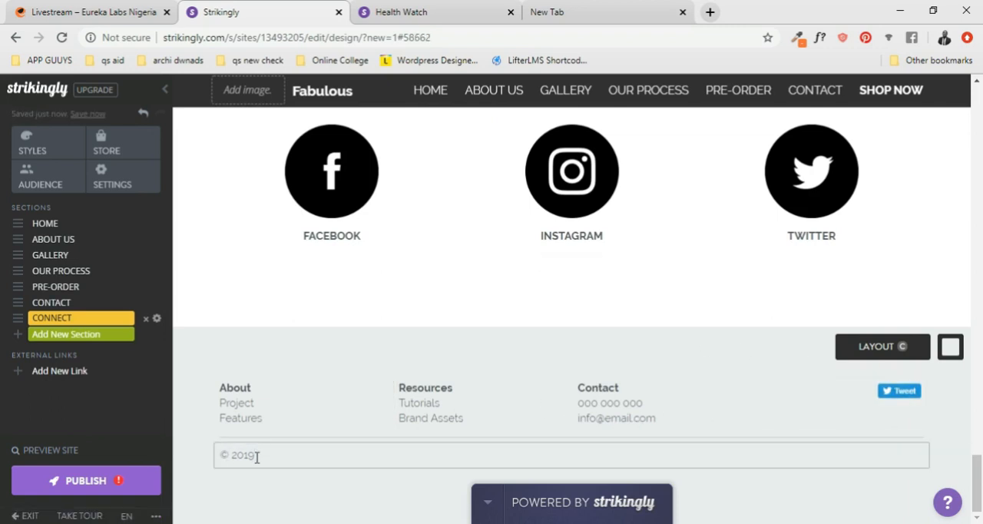
pyautogui.moveTo(255, 457); pyautogui.dragTo(244, 458)
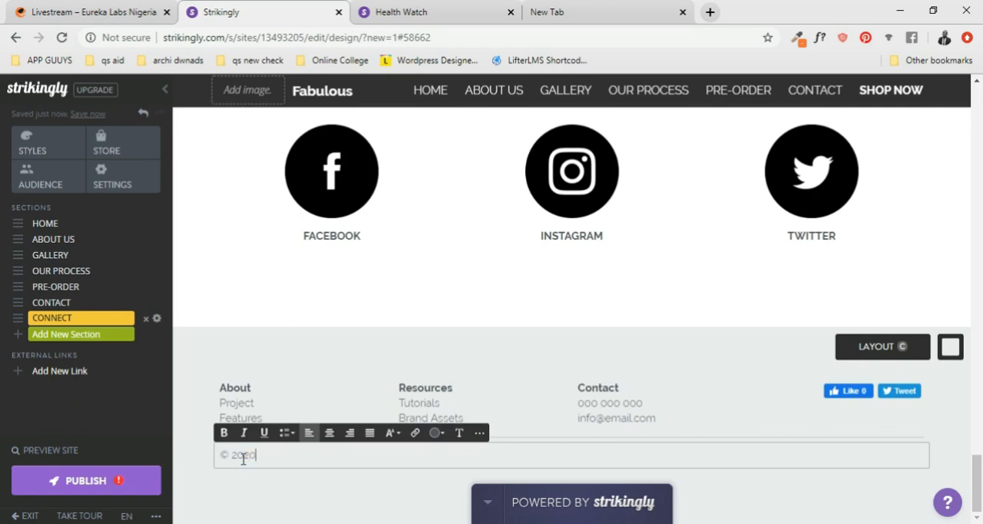
# - Set the Pre-Order background's text style to light text over the darkened image
pyautogui.scroll(2, 845, 369)
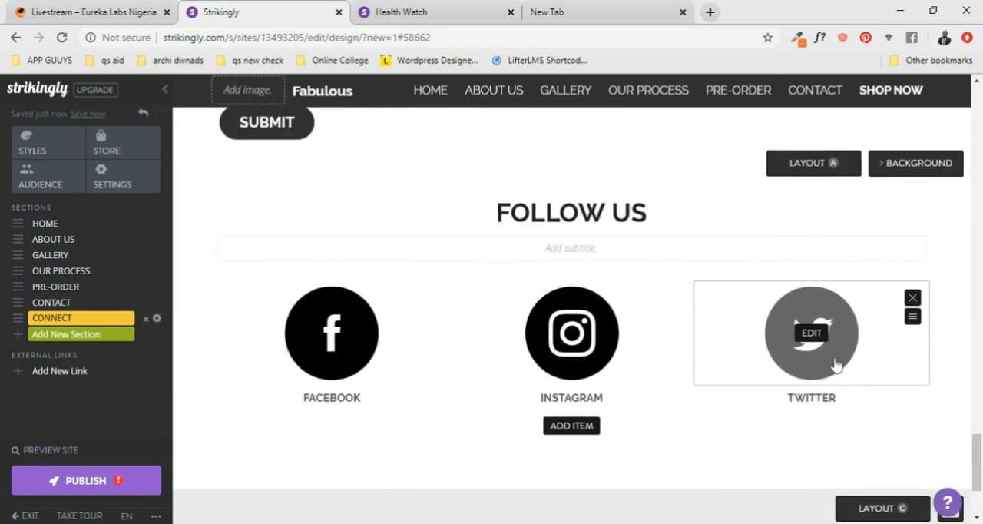
pyautogui.scroll(8, 835, 364)
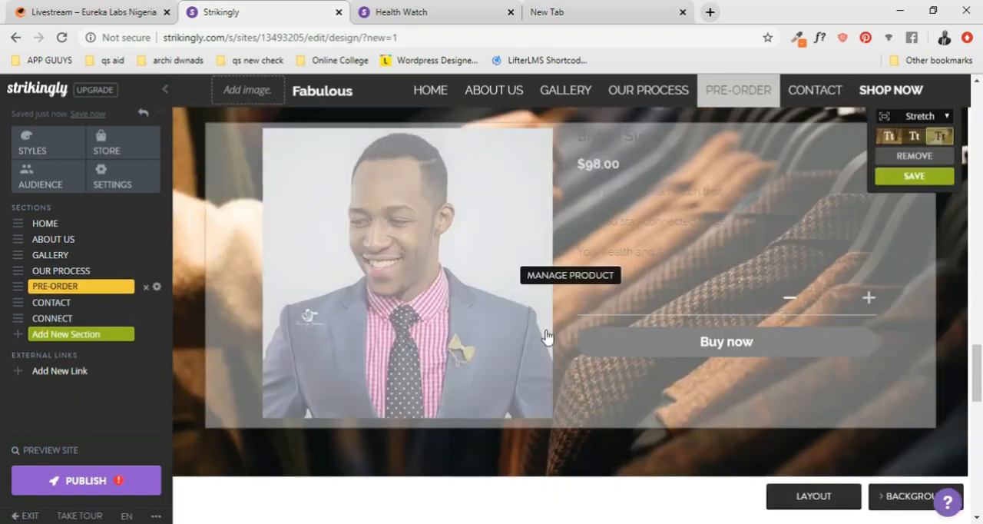
pyautogui.scroll(5, 615, 330)
pyautogui.scroll(-3, 684, 324)
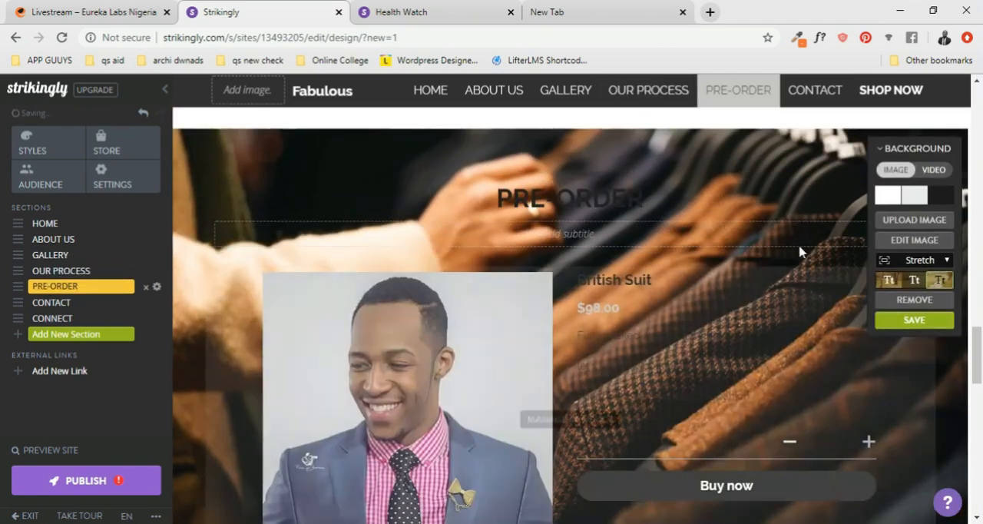
pyautogui.scroll(-1, 737, 206)
pyautogui.scroll(3, 587, 298)
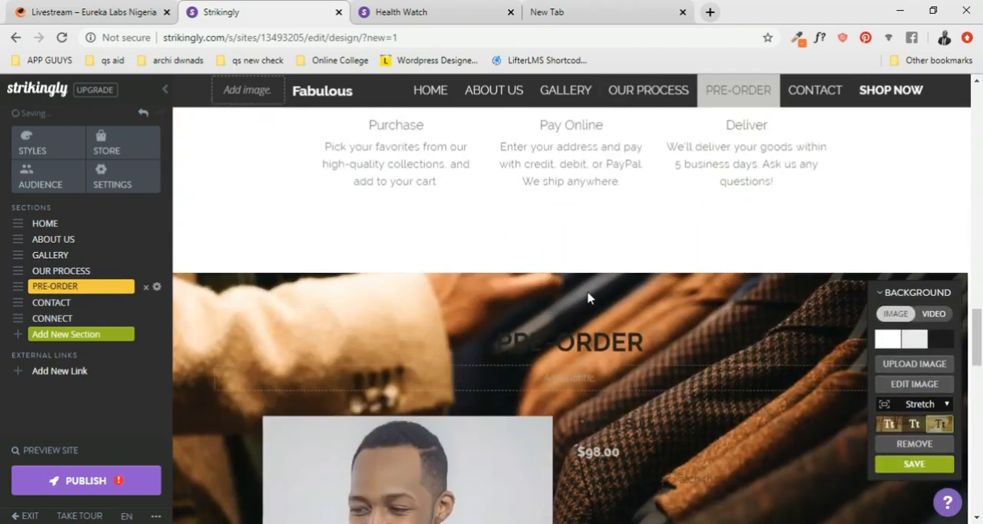
pyautogui.scroll(-2, 615, 308)
pyautogui.scroll(1, 845, 346)
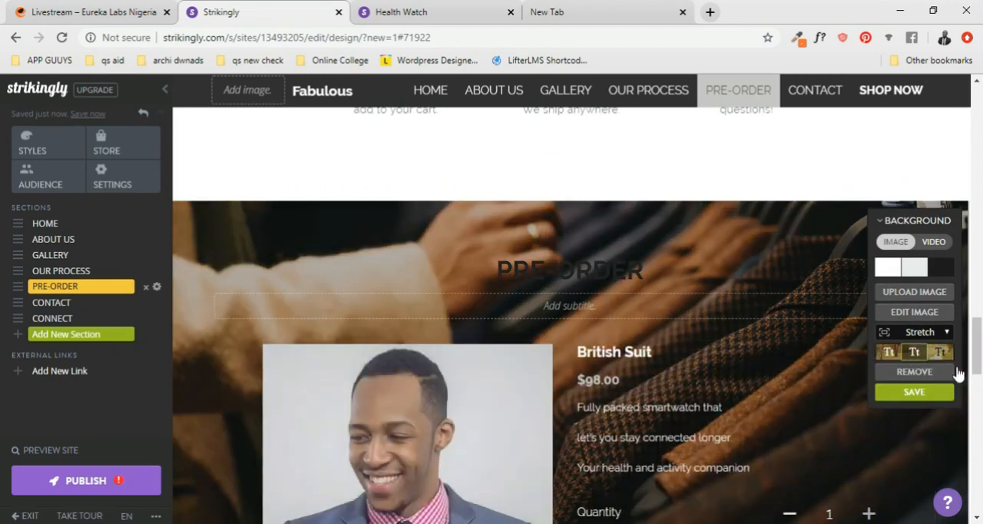
pyautogui.click(942, 354)
pyautogui.click(917, 354)
# - Recolor the PRE-ORDER section heading to white
pyautogui.click(557, 269)
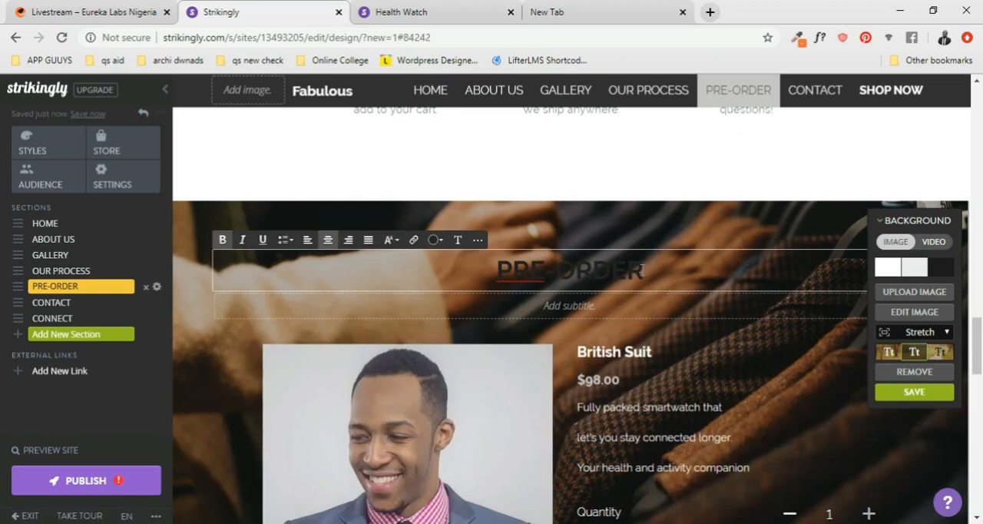
pyautogui.moveTo(643, 269); pyautogui.dragTo(443, 270)
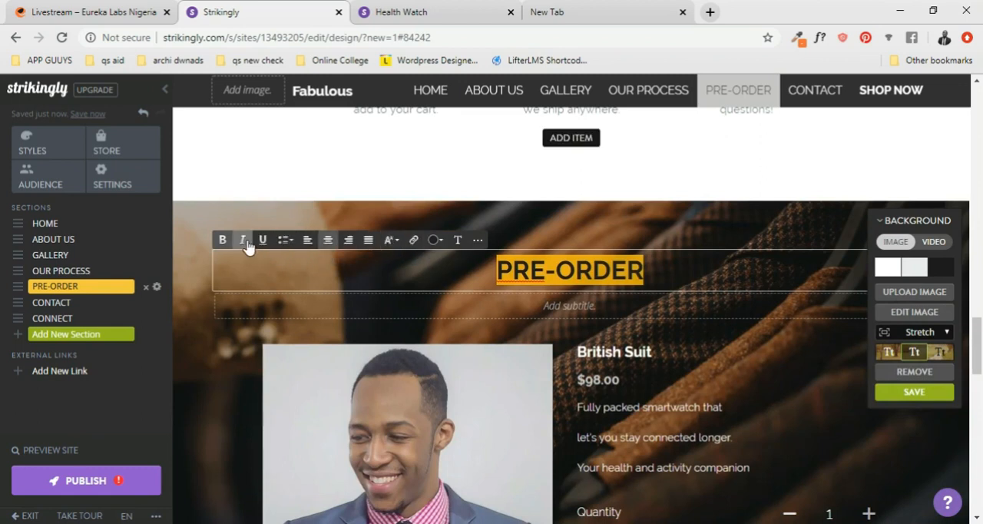
pyautogui.click(441, 242)
pyautogui.click(433, 275)
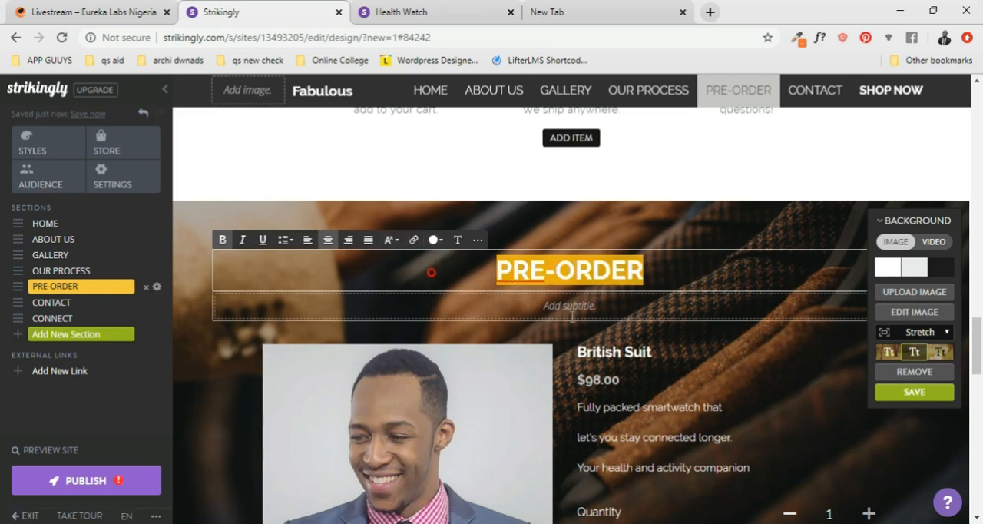
# - Review the Pre-Order section with its restyled text, the process steps above it, and the Contact section below it
pyautogui.scroll(-2, 729, 327)
pyautogui.scroll(-3, 689, 322)
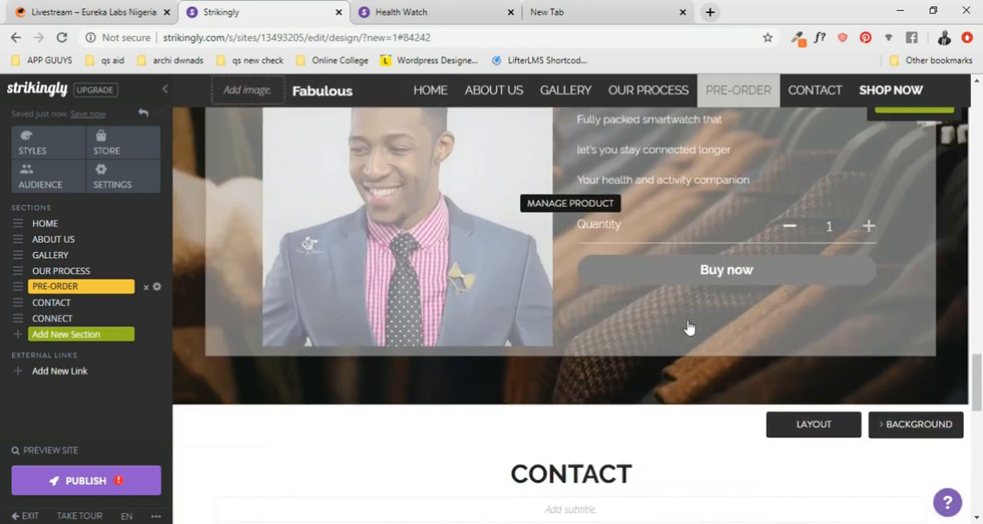
pyautogui.scroll(4, 665, 331)
pyautogui.scroll(-2, 358, 363)
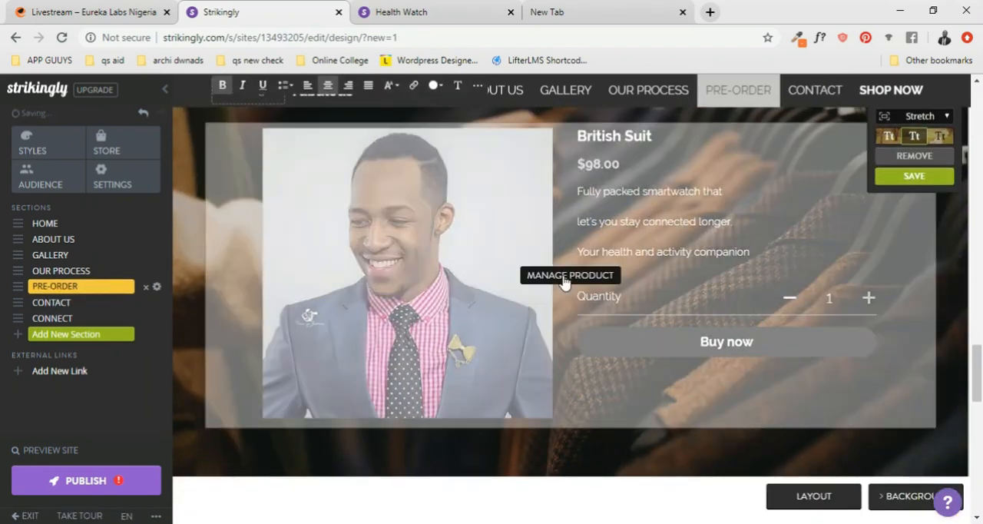
pyautogui.scroll(1, 563, 283)
pyautogui.scroll(7, 718, 303)
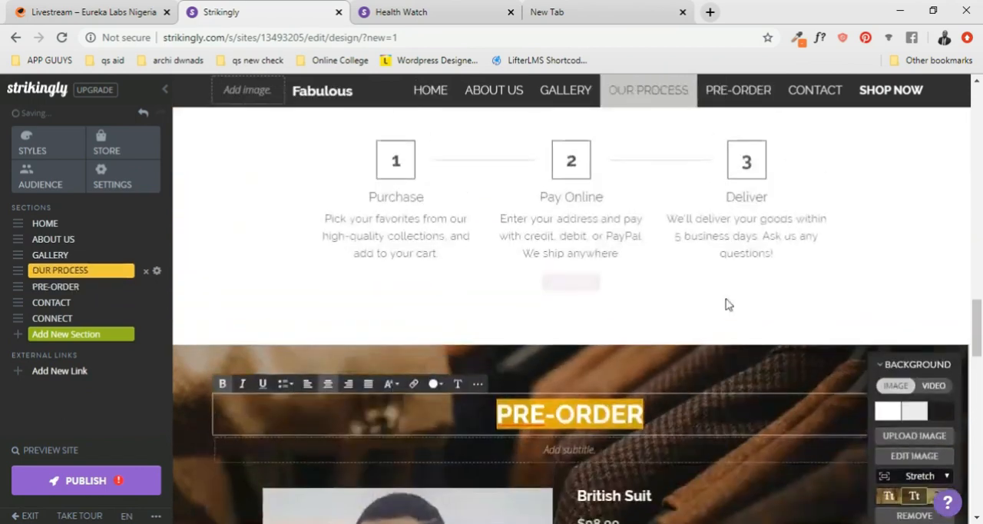
pyautogui.scroll(-7, 691, 323)
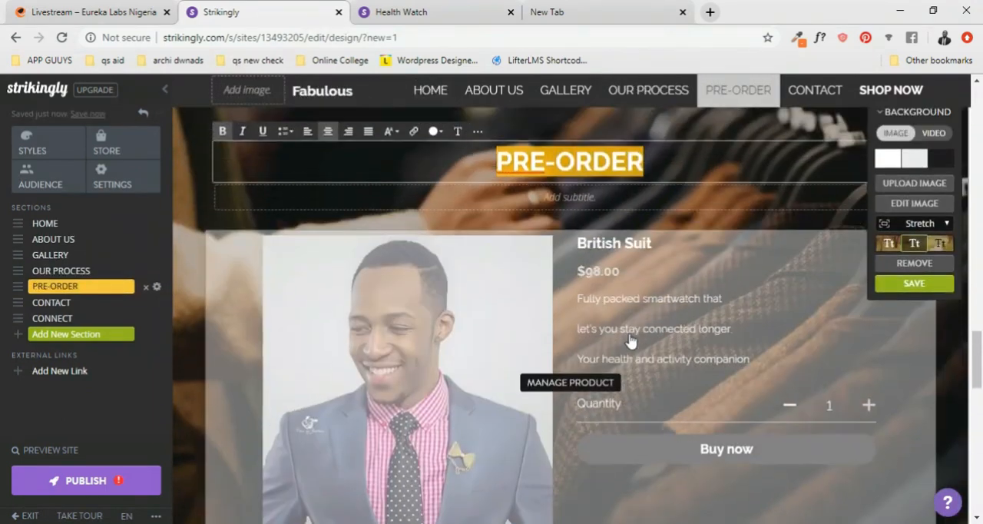
pyautogui.scroll(-14, 637, 345)
pyautogui.scroll(20, 649, 354)
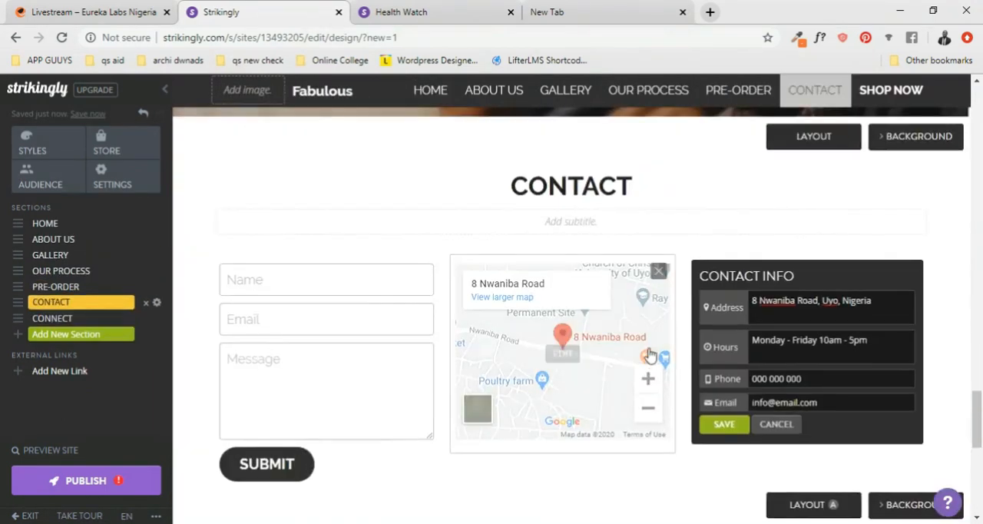
# - Examine the Home banner with its heading, tagline and shop button, along with the start of the About Us section
pyautogui.scroll(10, 650, 354)
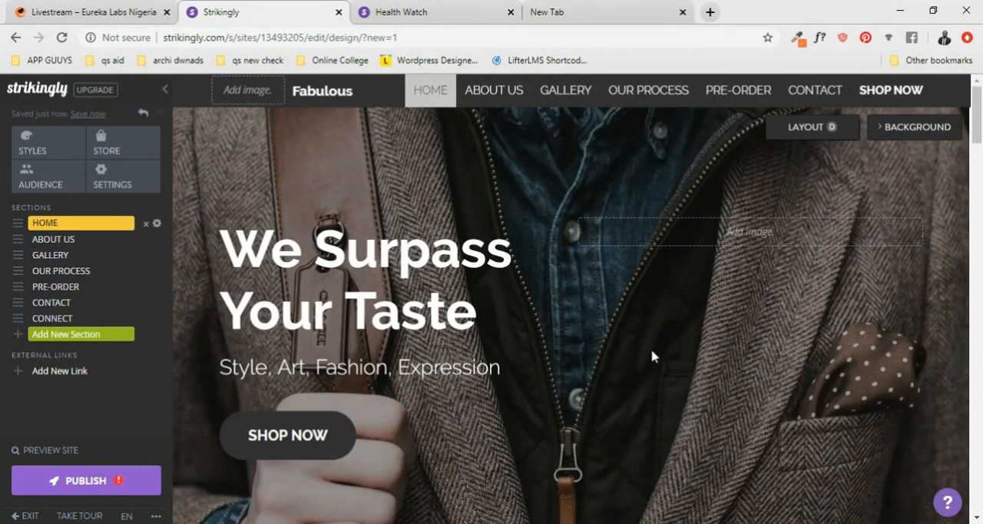
pyautogui.scroll(-3, 645, 349)
pyautogui.scroll(3, 644, 357)
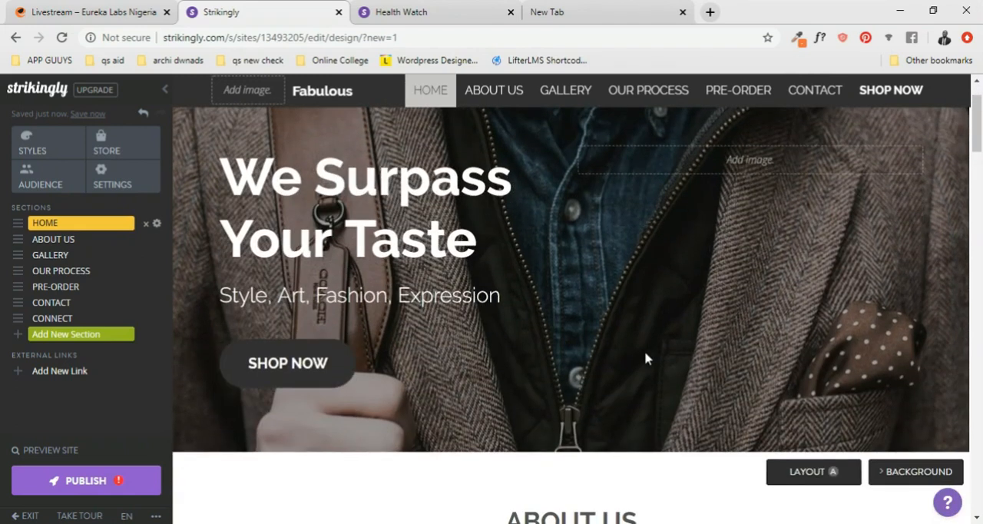
pyautogui.scroll(-3, 625, 345)
pyautogui.scroll(3, 663, 212)
pyautogui.scroll(-3, 663, 212)
pyautogui.scroll(4, 665, 214)
pyautogui.scroll(2, 665, 211)
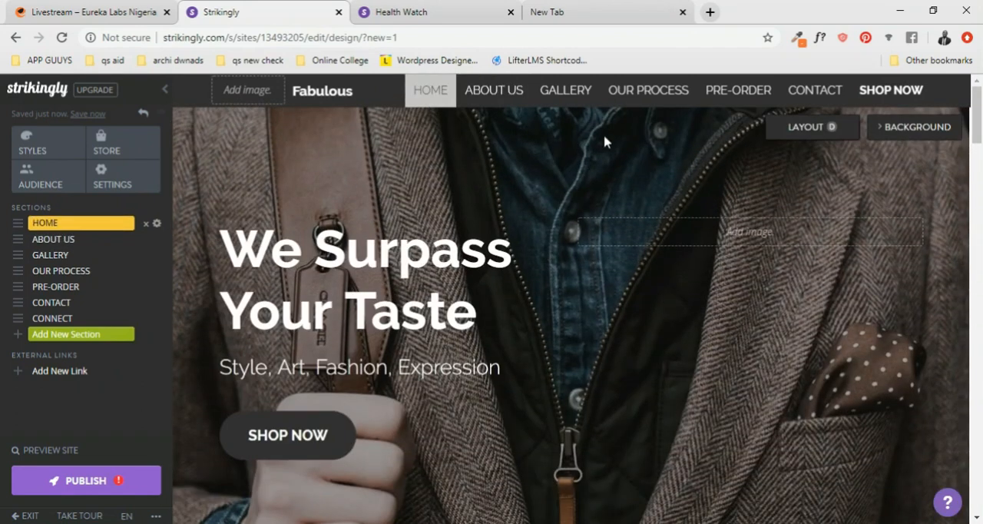
# - Review the page from the About Us video through the Gallery, Pre-Order and Contact sections to the Follow Us icons
pyautogui.scroll(-10, 664, 132)
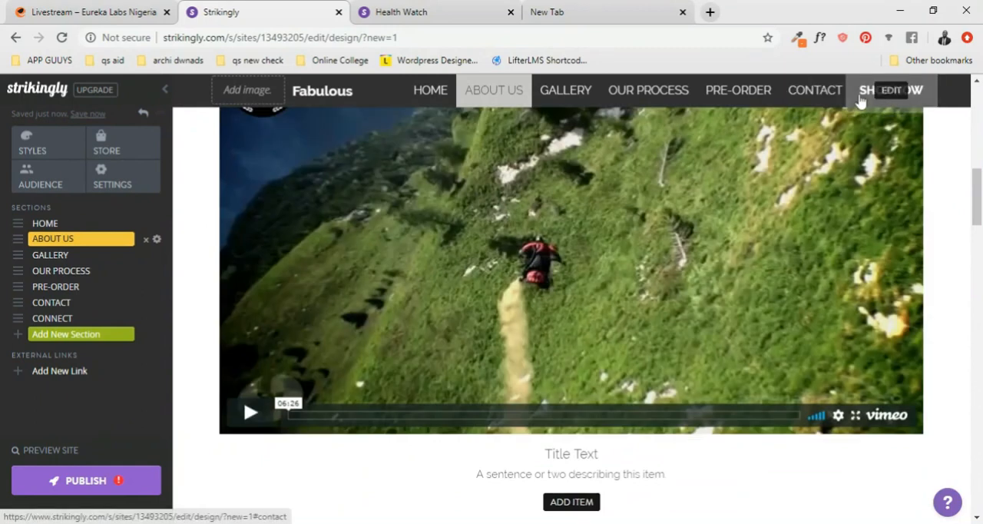
pyautogui.scroll(-2, 685, 223)
pyautogui.scroll(-5, 685, 223)
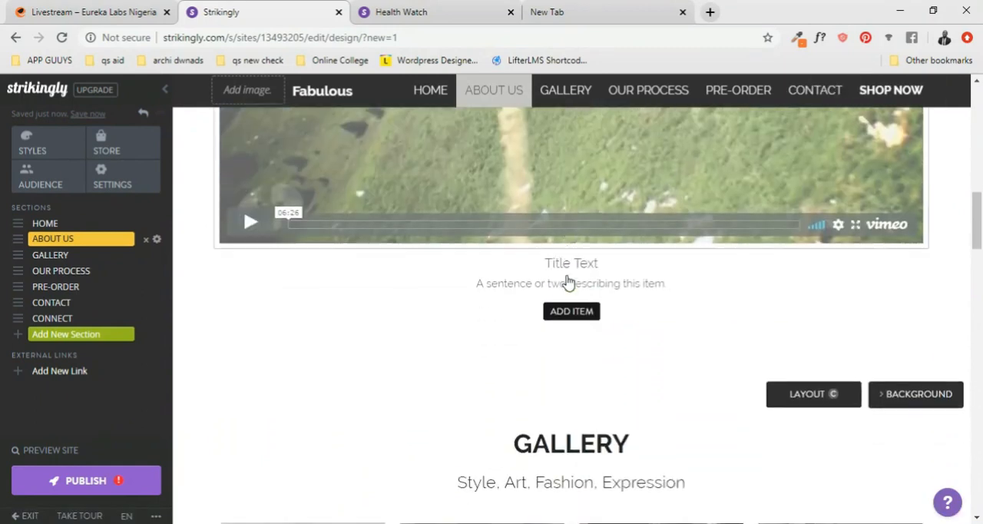
pyautogui.scroll(-10, 686, 253)
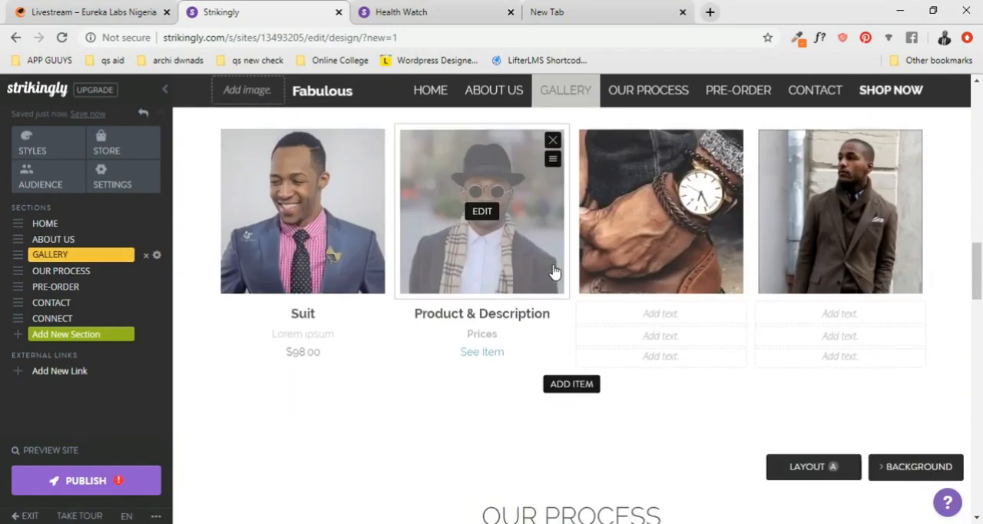
pyautogui.scroll(-4, 708, 302)
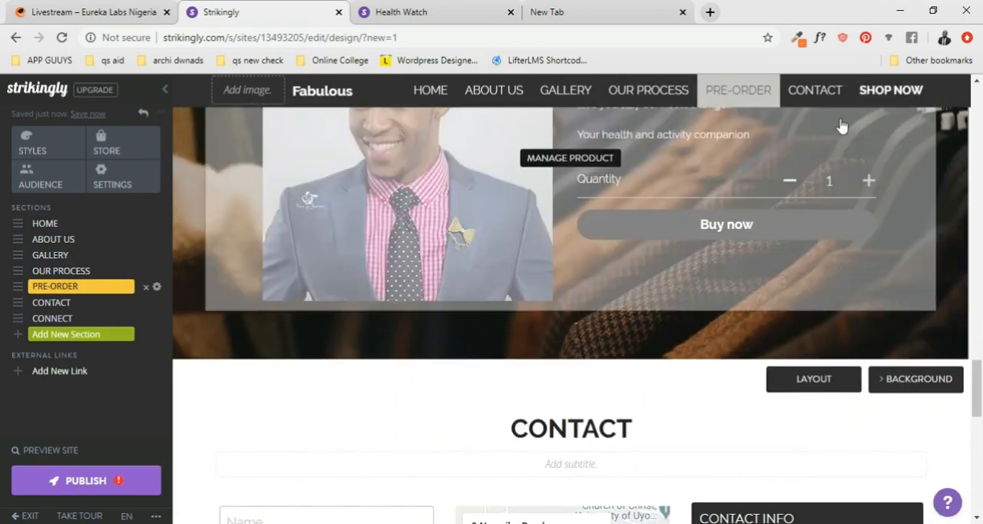
pyautogui.scroll(-4, 806, 189)
pyautogui.scroll(-4, 699, 211)
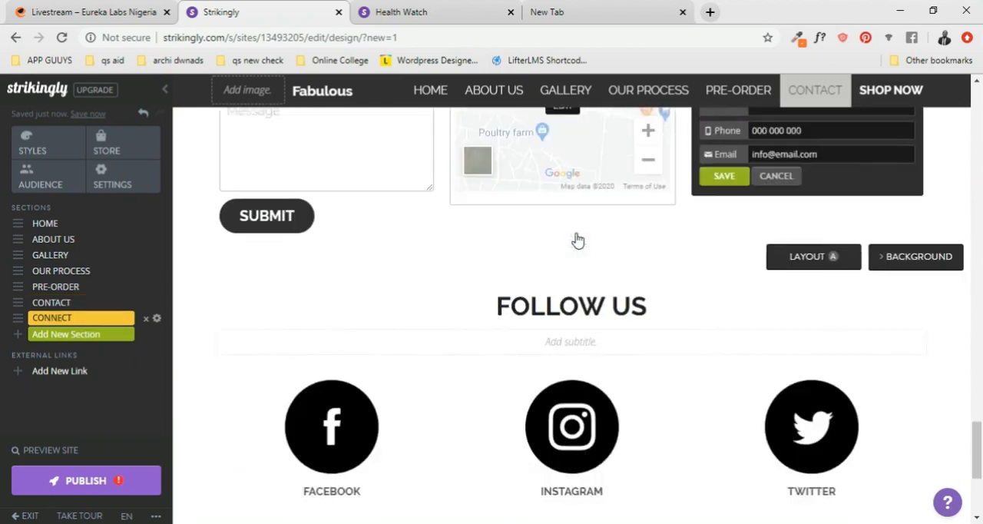
pyautogui.scroll(3, 621, 250)
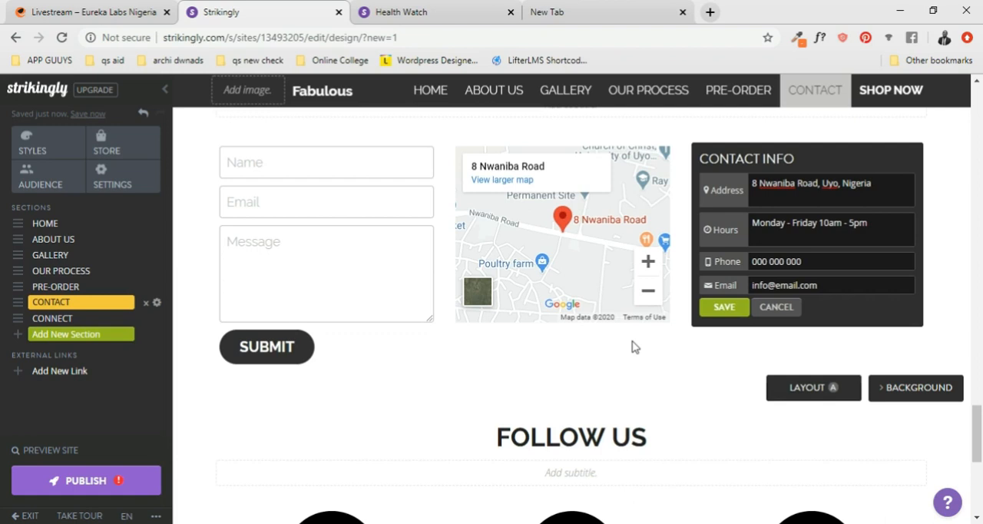
pyautogui.scroll(-5, 615, 291)
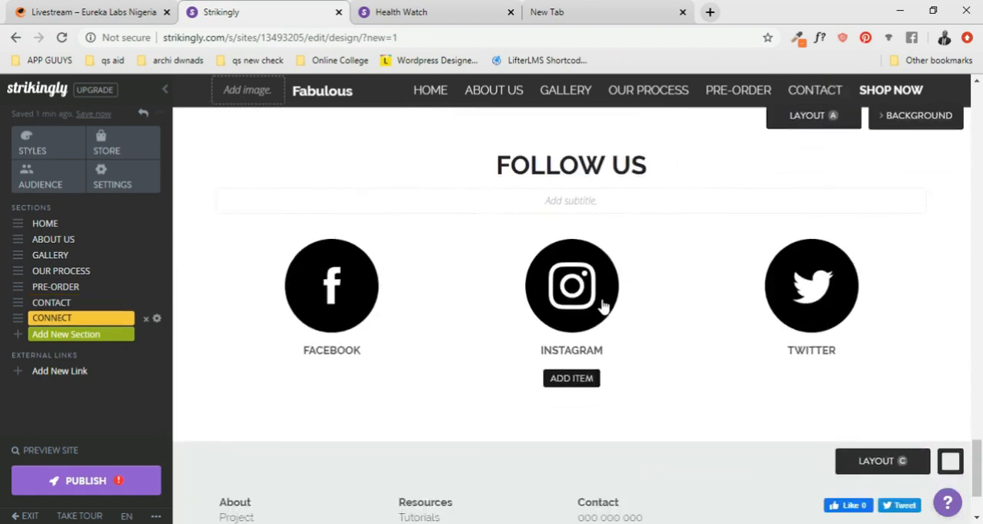
# - Go back up to the Home banner and check every section again down to the footer
pyautogui.scroll(10, 742, 256)
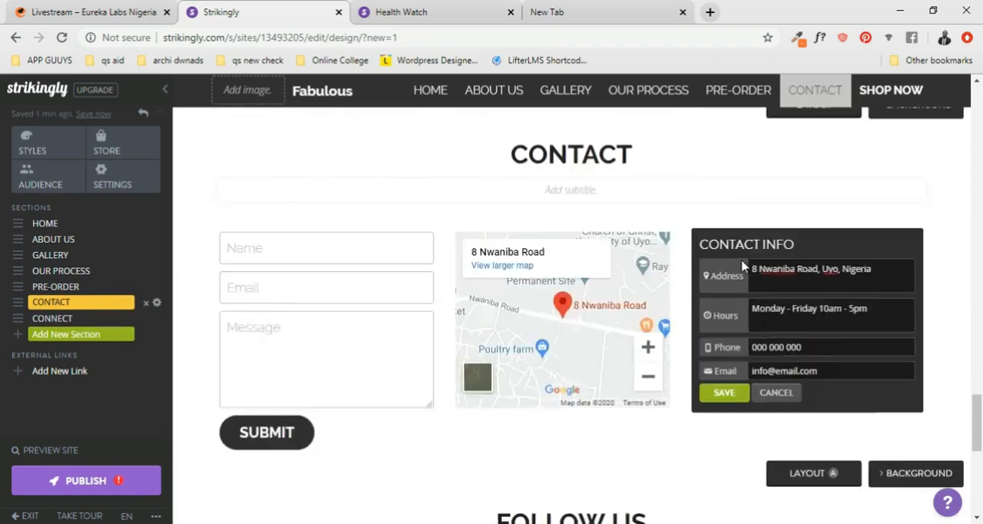
pyautogui.scroll(15, 742, 266)
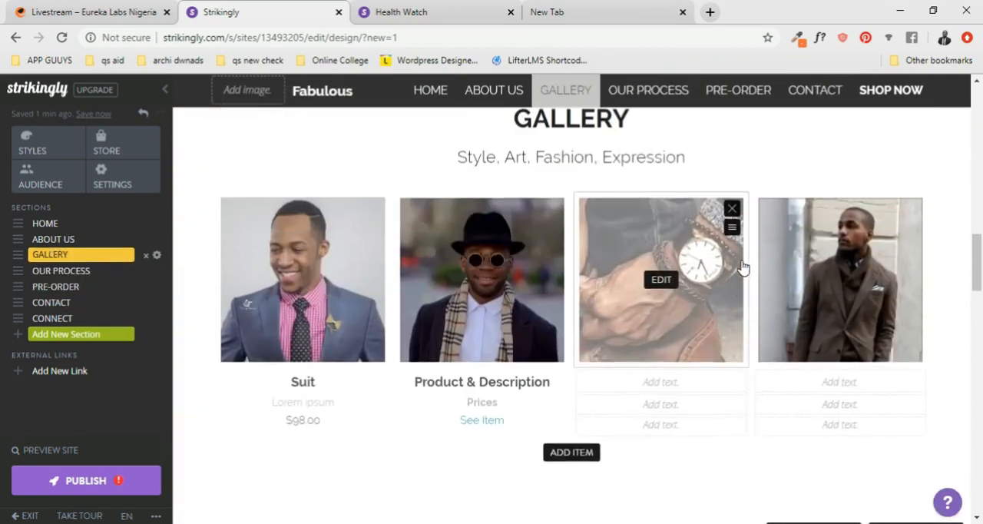
pyautogui.scroll(12, 742, 266)
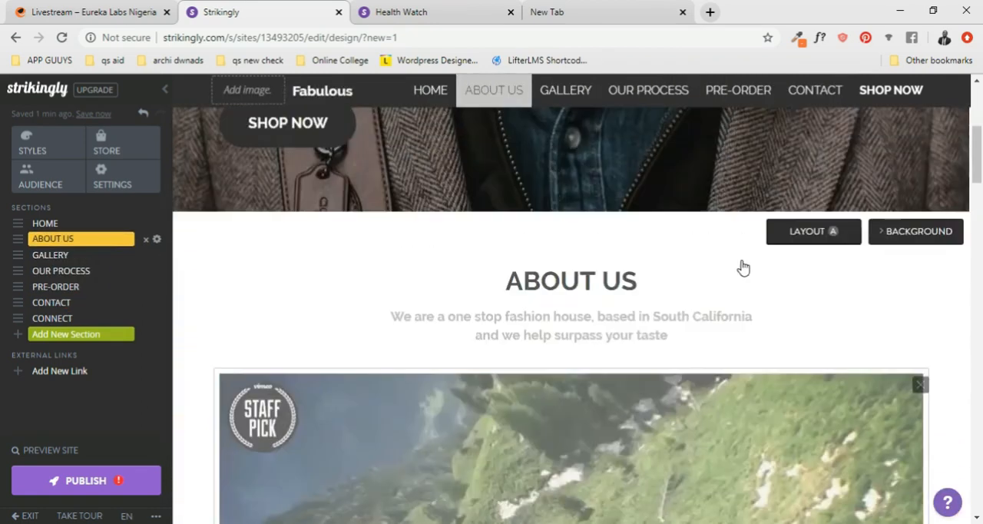
pyautogui.scroll(3, 742, 267)
pyautogui.scroll(-12, 677, 263)
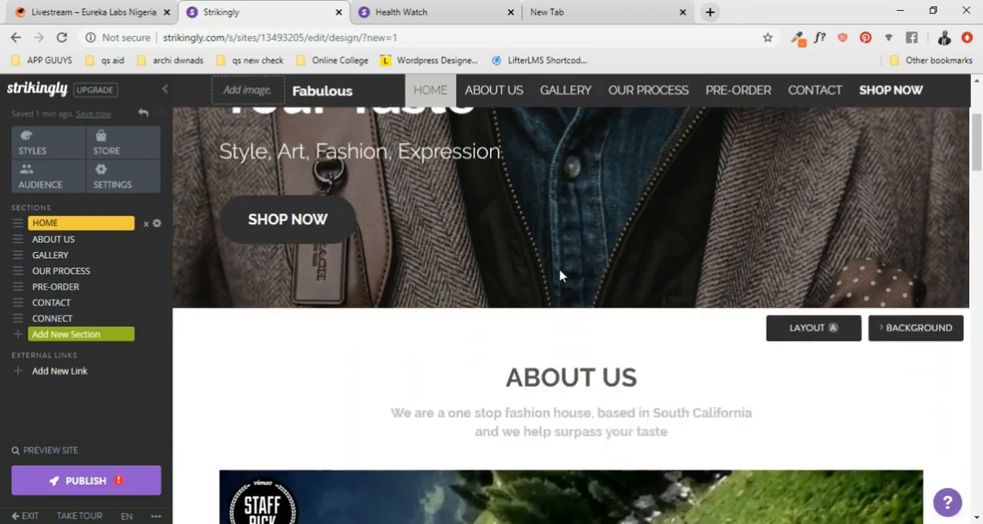
pyautogui.scroll(-8, 589, 286)
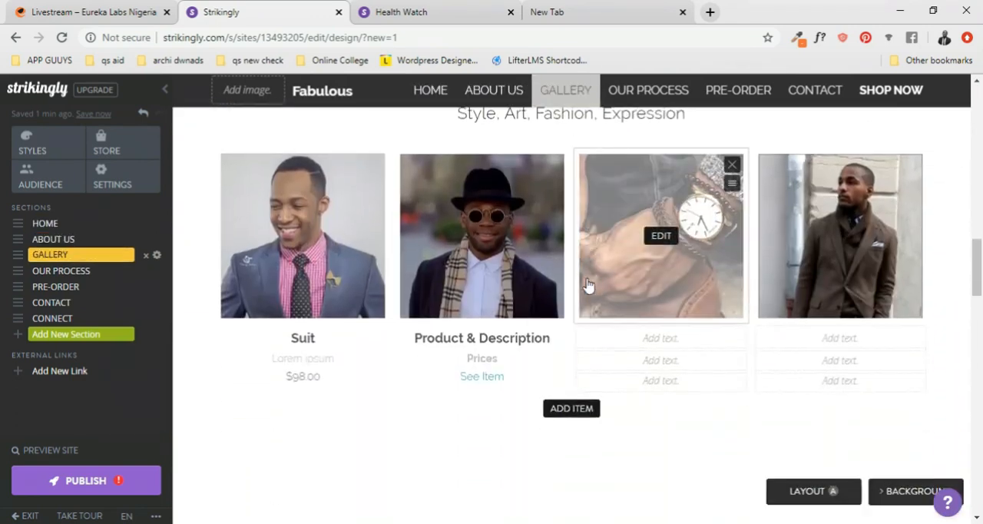
pyautogui.scroll(-10, 588, 285)
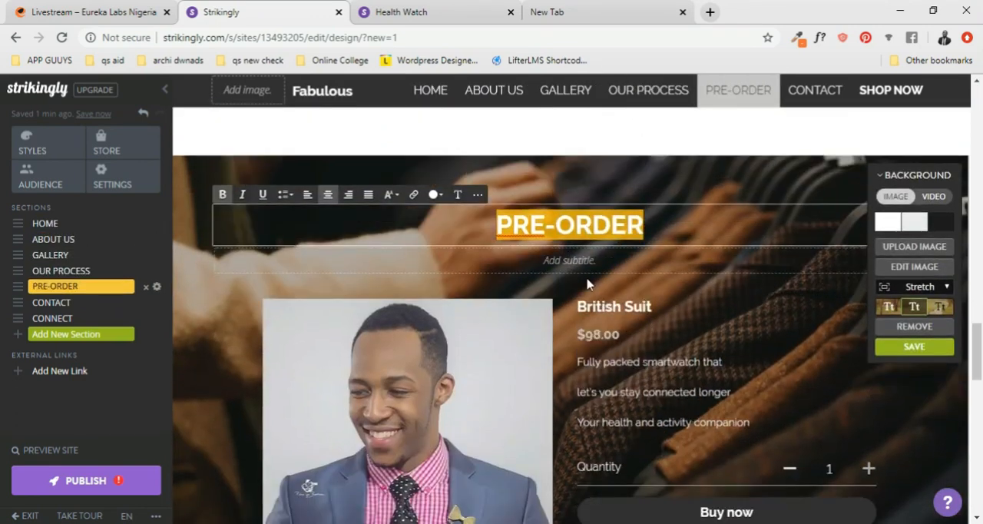
pyautogui.scroll(-1, 588, 285)
pyautogui.scroll(1, 588, 286)
pyautogui.scroll(-5, 588, 286)
pyautogui.scroll(-1, 588, 281)
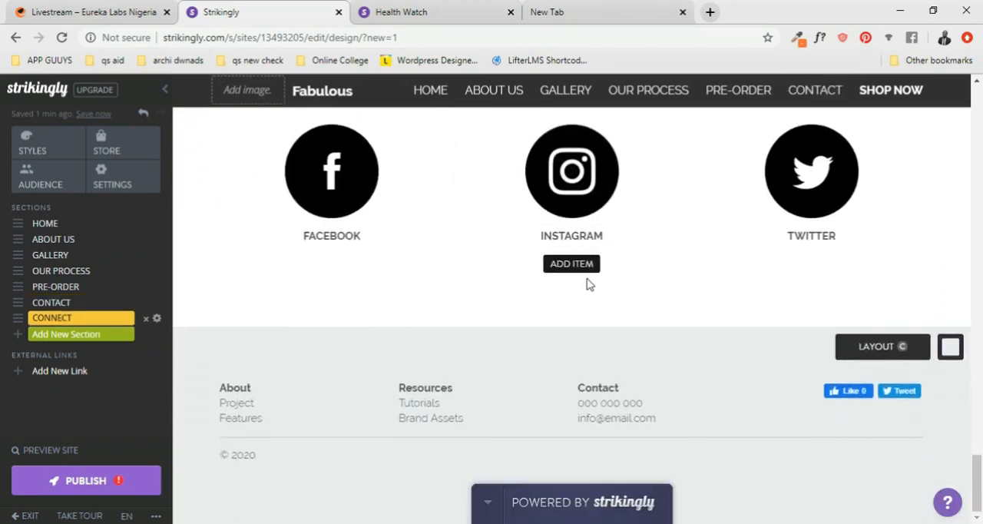
# - Set the Gallery section's background to the solid black color
pyautogui.scroll(15, 588, 284)
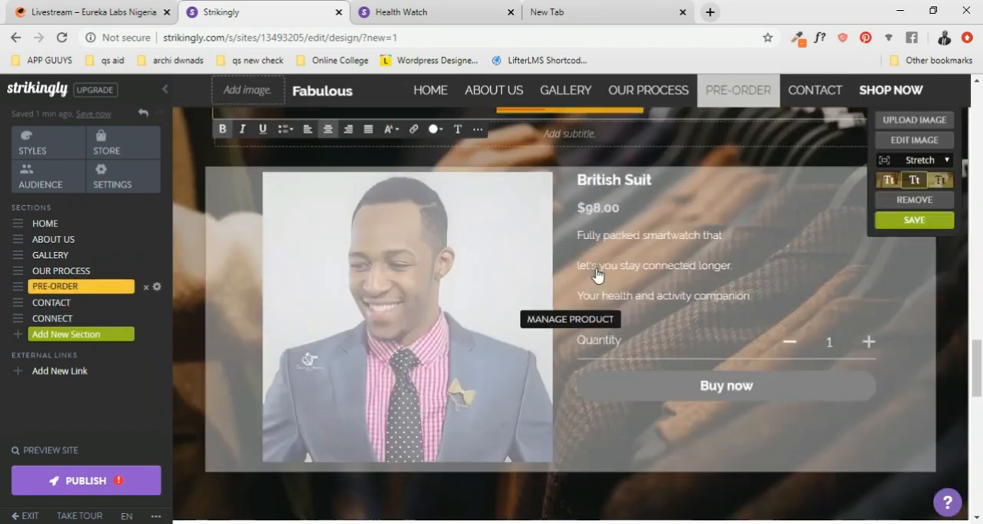
pyautogui.scroll(15, 597, 268)
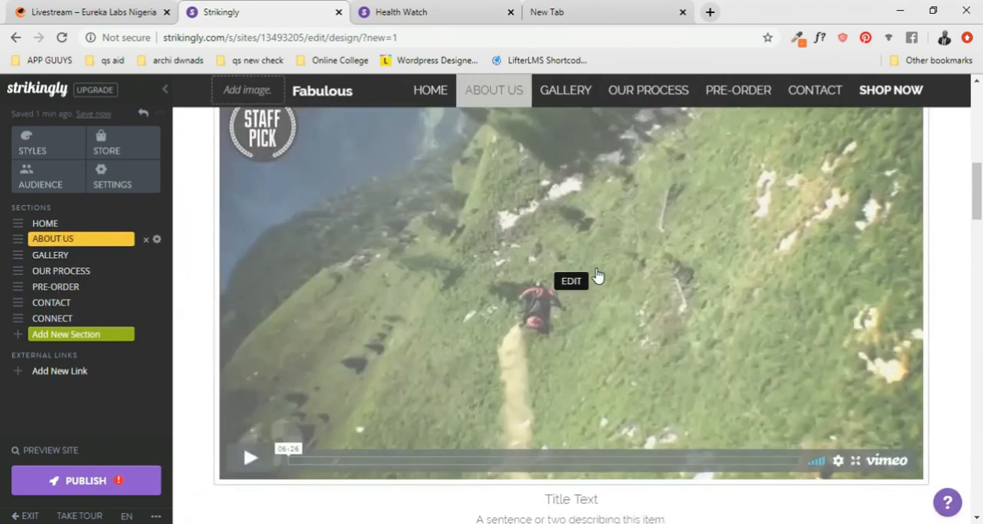
pyautogui.scroll(2, 597, 268)
pyautogui.scroll(-5, 597, 268)
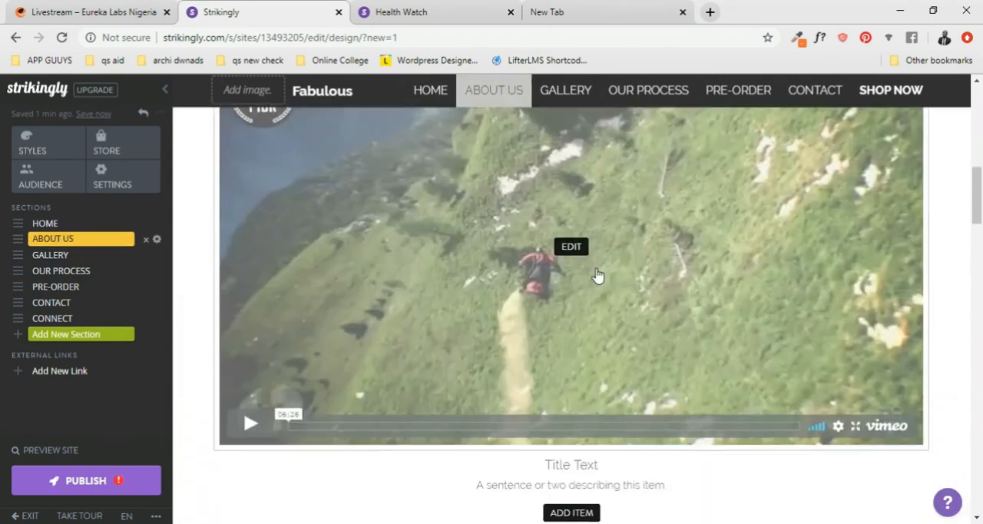
pyautogui.scroll(-4, 598, 274)
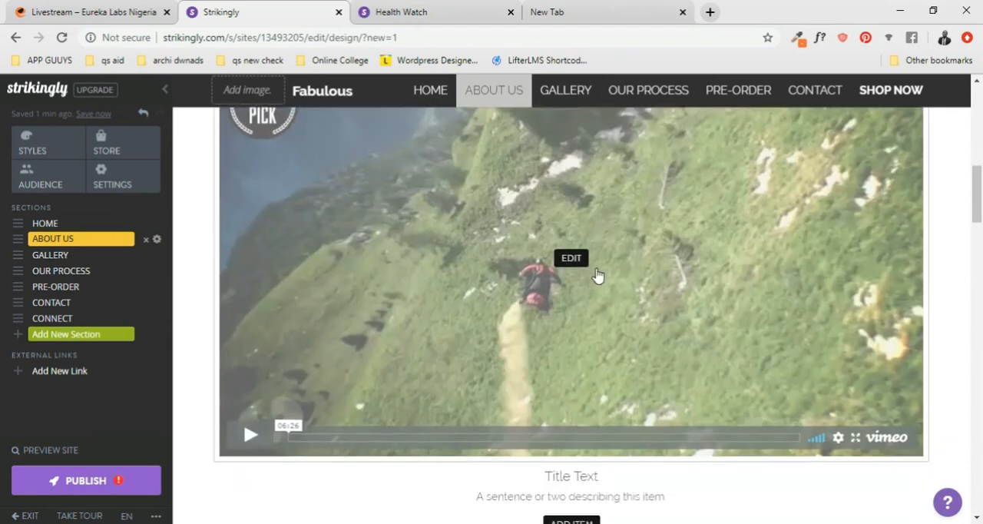
pyautogui.scroll(-2, 702, 267)
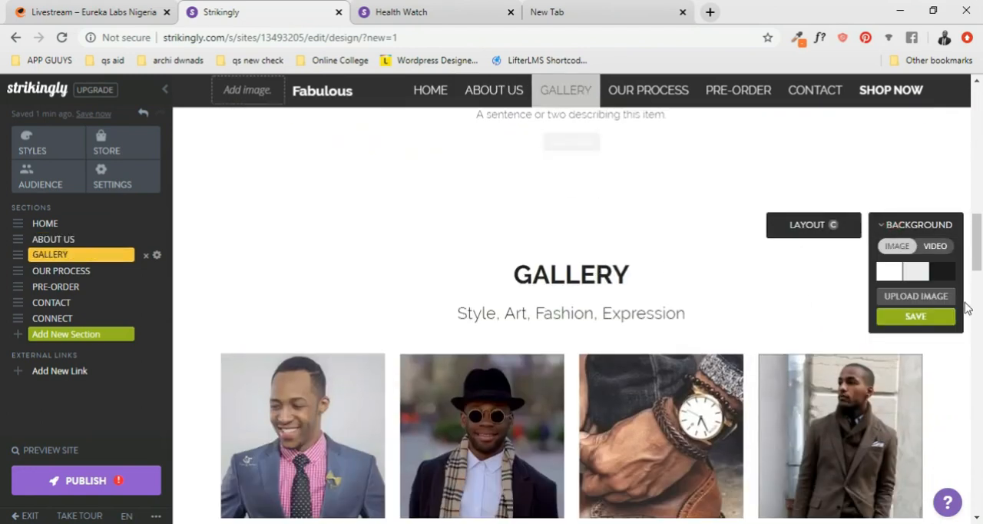
pyautogui.click(942, 271)
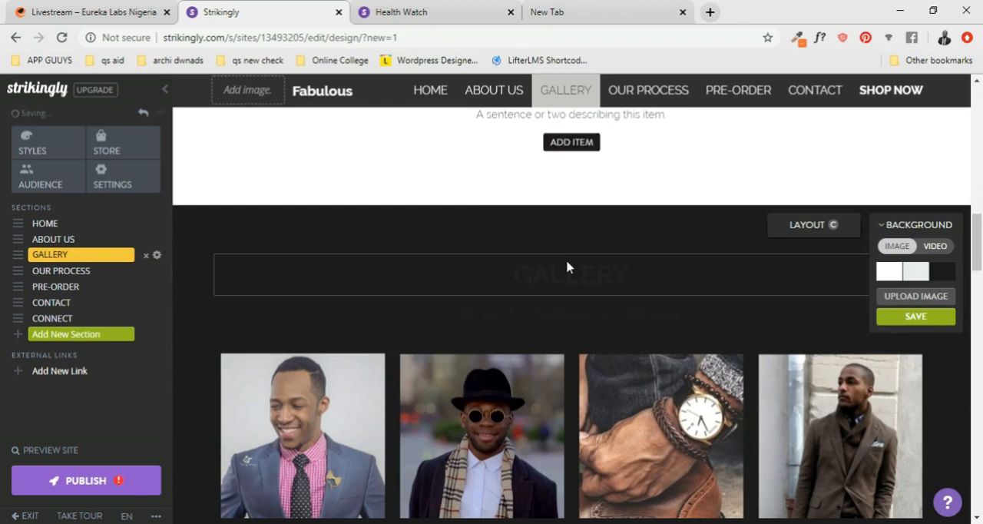
# - Set the Follow Us section's background to the solid black color
pyautogui.scroll(12, 567, 267)
pyautogui.scroll(-6, 568, 267)
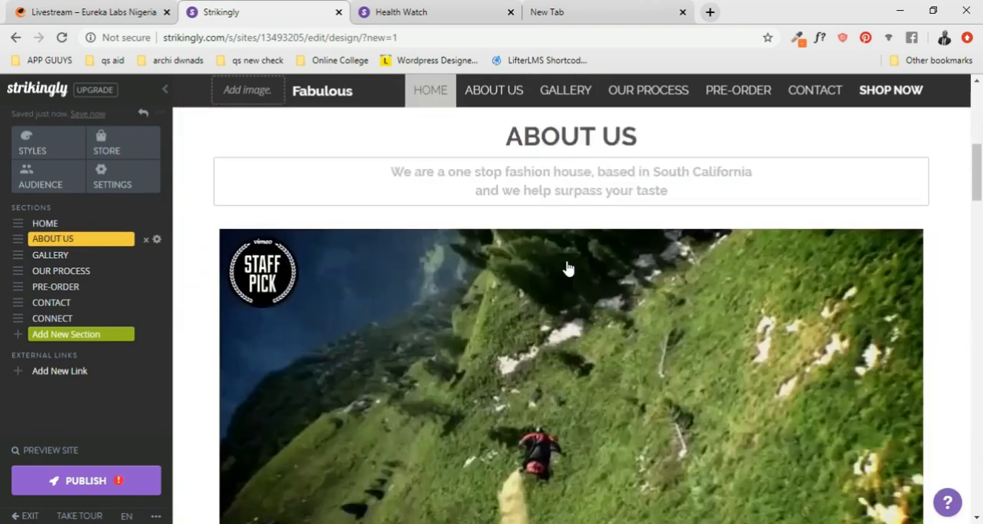
pyautogui.scroll(-10, 569, 268)
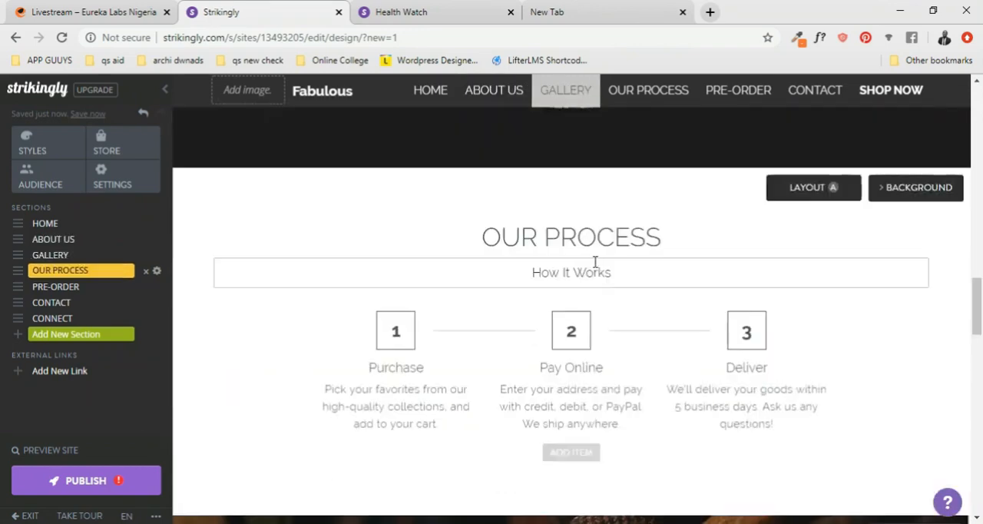
pyautogui.scroll(-4, 598, 265)
pyautogui.scroll(3, 603, 268)
pyautogui.scroll(-6, 603, 268)
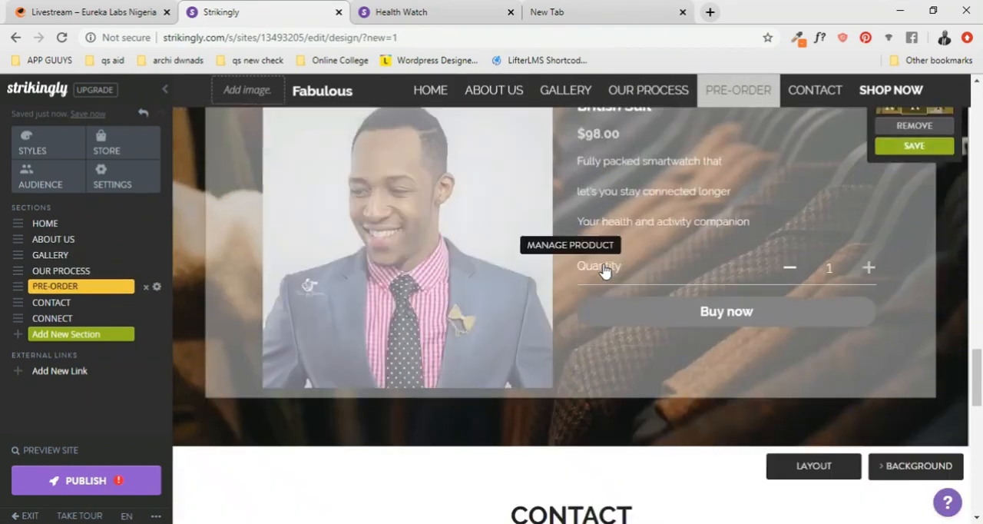
pyautogui.scroll(-8, 603, 269)
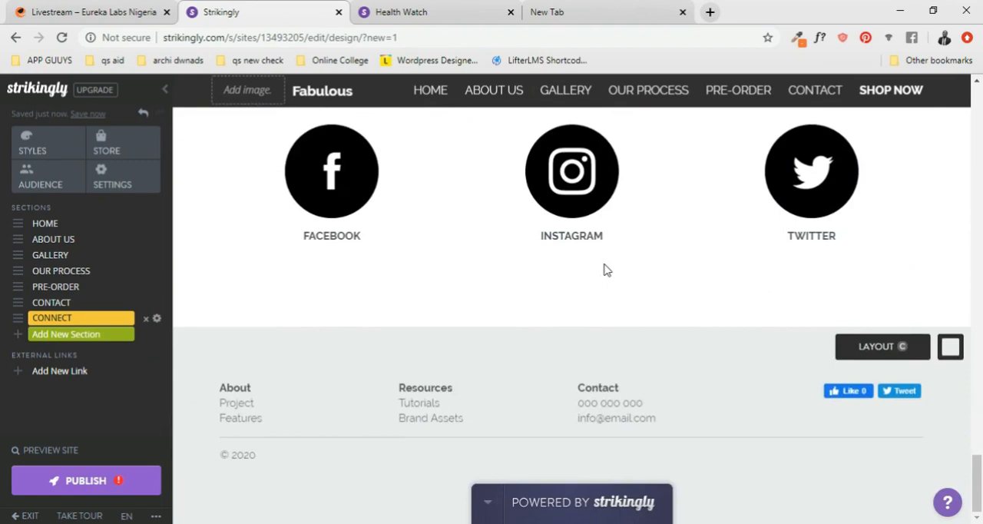
pyautogui.scroll(2, 781, 284)
pyautogui.moveTo(832, 284)
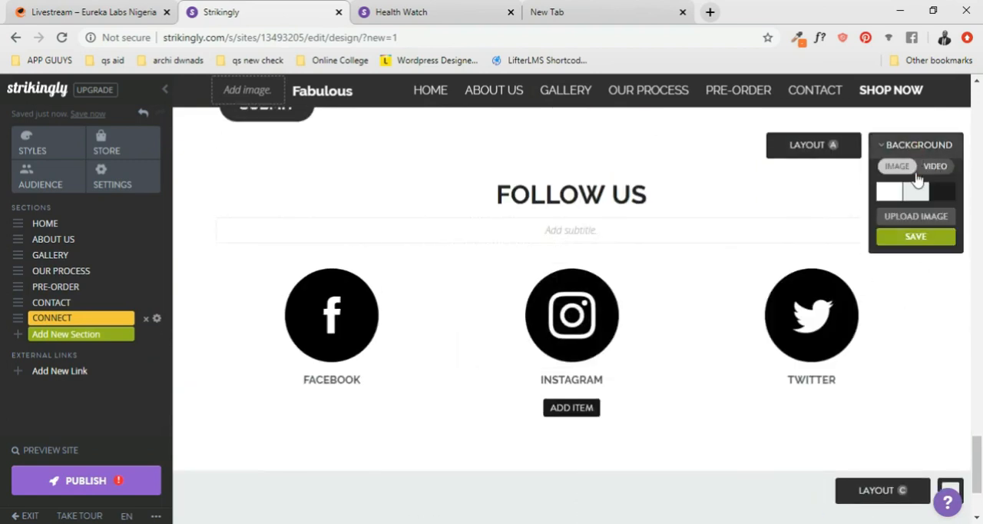
pyautogui.click(917, 194)
pyautogui.click(943, 192)
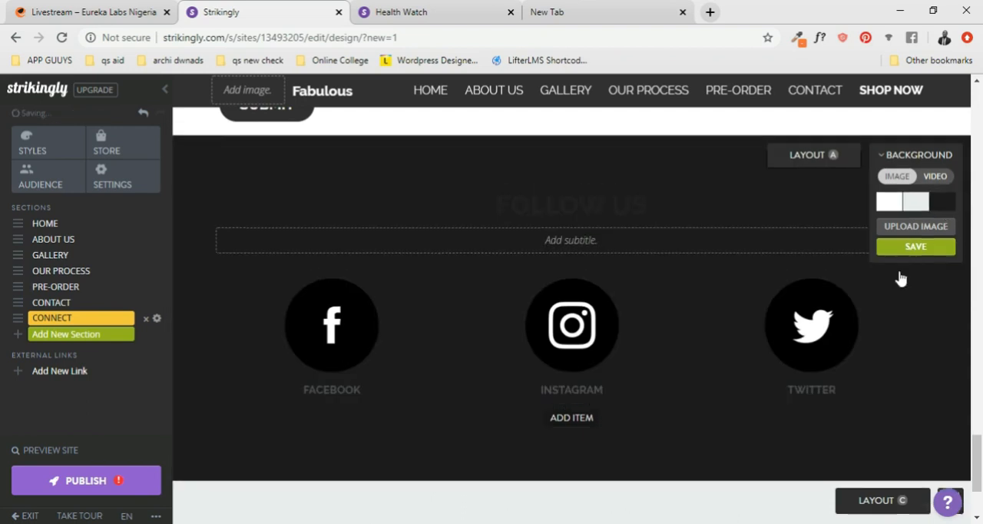
# - Examine how the black Gallery and Follow Us sections look alongside the About Us, Pre-Order and Contact sections
pyautogui.scroll(-2, 544, 390)
pyautogui.scroll(6, 719, 355)
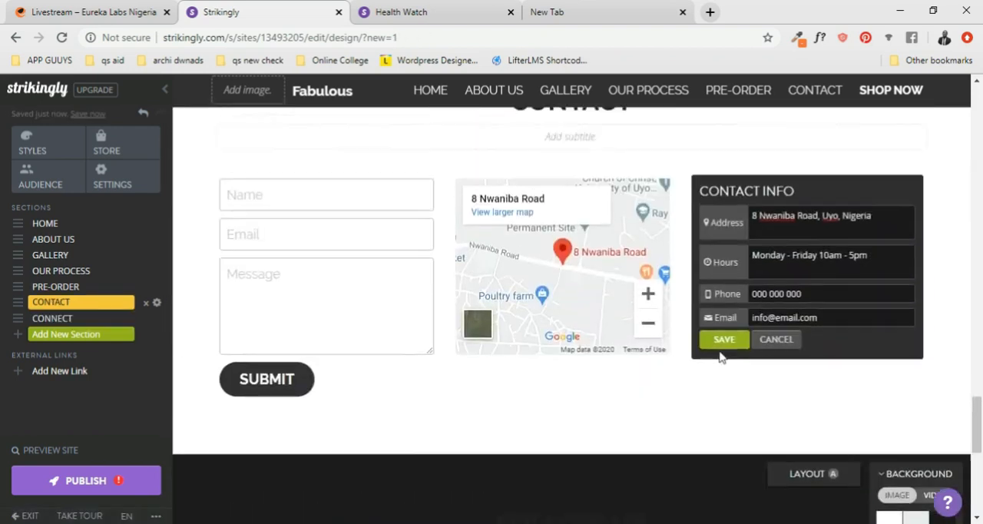
pyautogui.scroll(12, 720, 355)
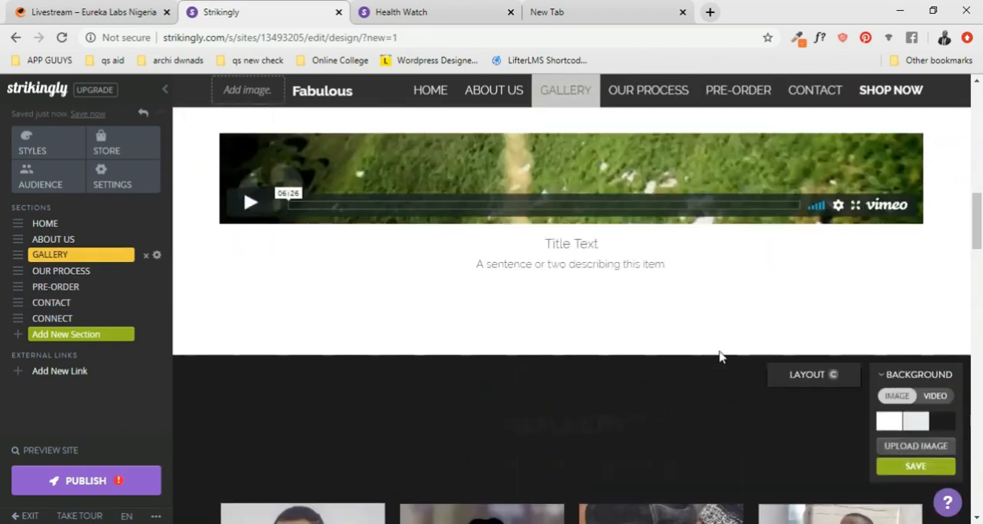
pyautogui.scroll(5, 720, 355)
pyautogui.scroll(-4, 719, 354)
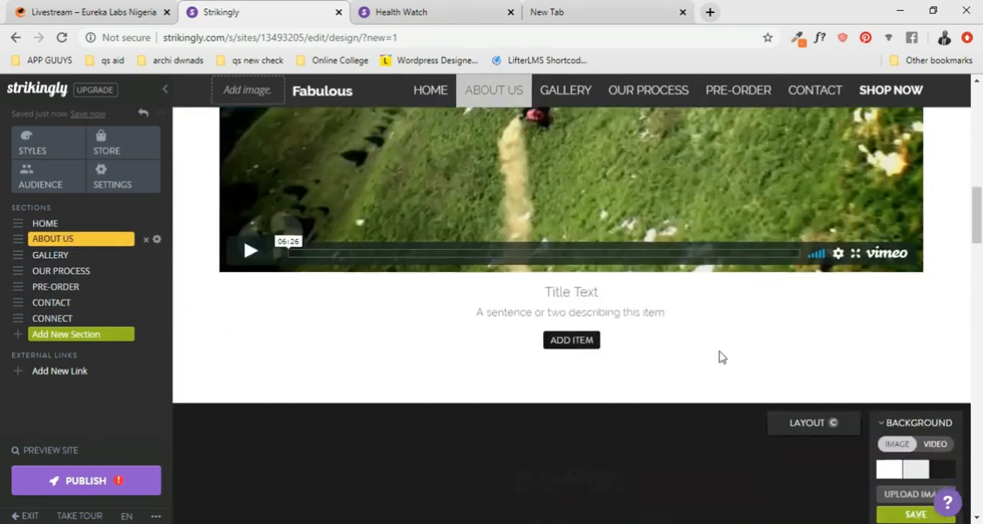
pyautogui.scroll(-15, 720, 355)
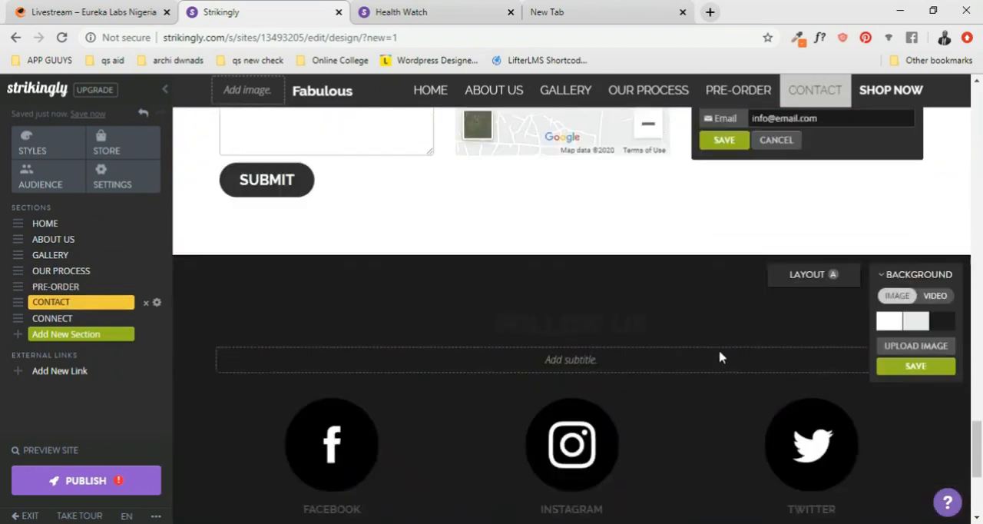
pyautogui.scroll(-4, 720, 356)
pyautogui.scroll(4, 719, 356)
pyautogui.scroll(-2, 719, 358)
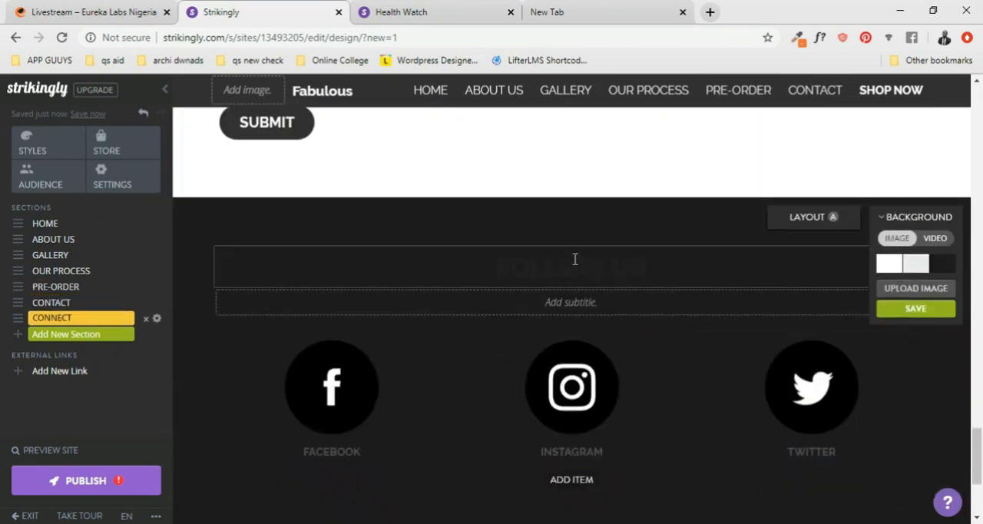
pyautogui.scroll(16, 599, 272)
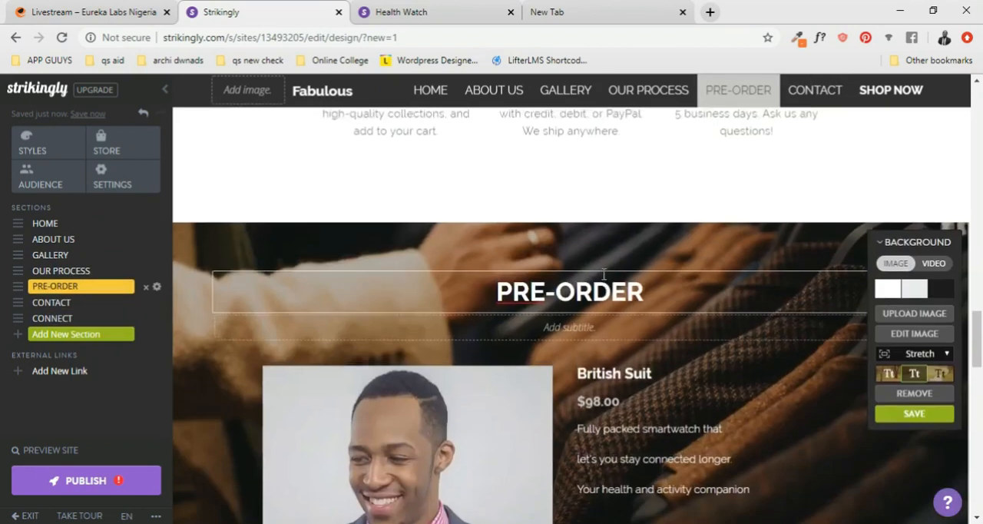
pyautogui.scroll(3, 604, 282)
pyautogui.scroll(-5, 606, 284)
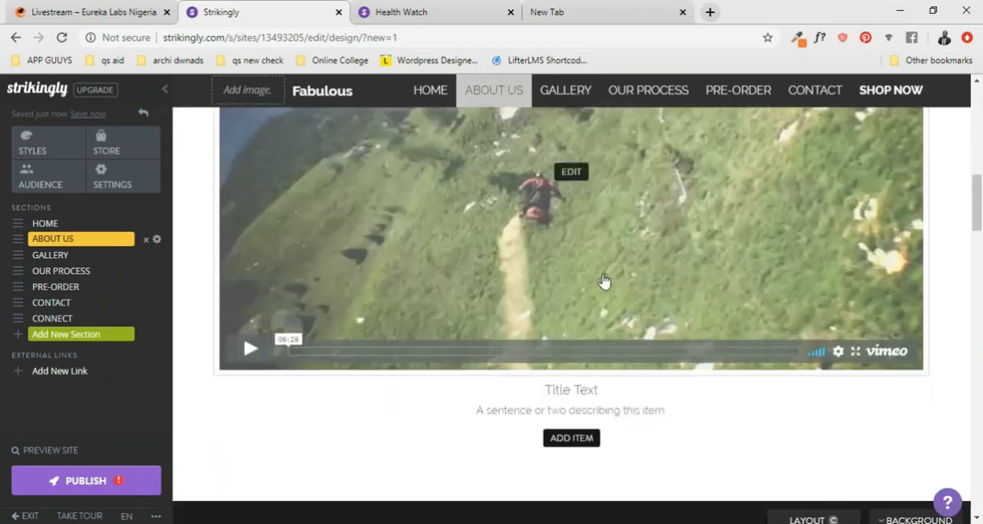
# - Open the video in the About Us section for editing so its video URL can be replaced
pyautogui.scroll(-3, 582, 311)
pyautogui.scroll(3, 571, 324)
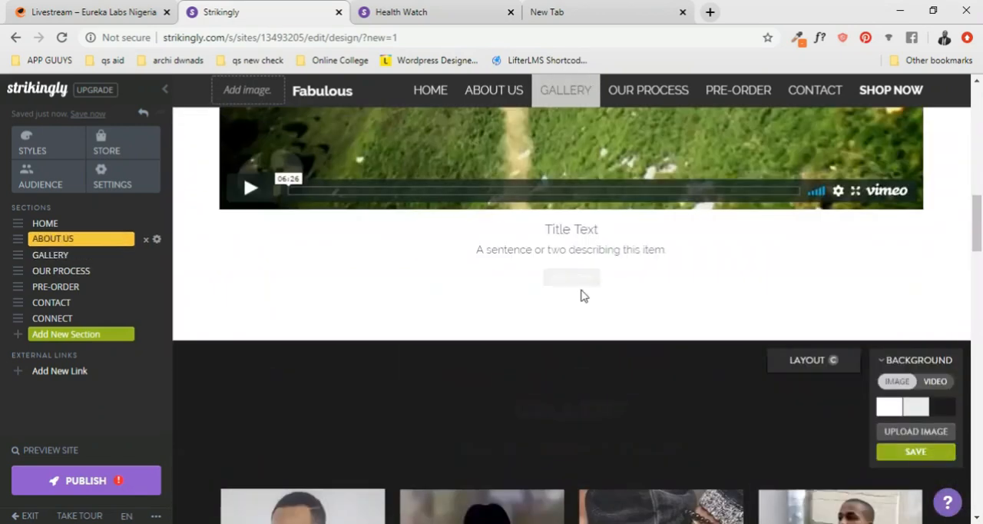
pyautogui.scroll(-10, 583, 300)
pyautogui.scroll(12, 744, 330)
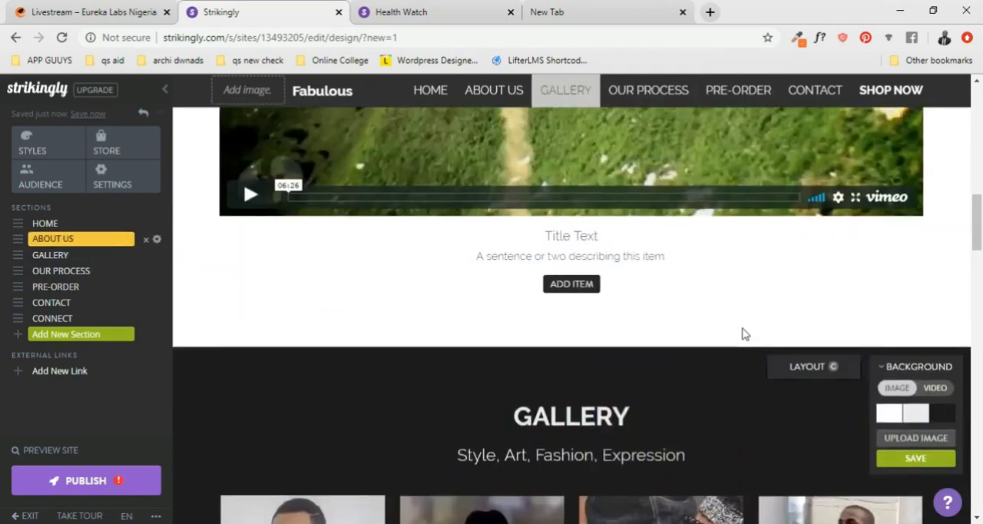
pyautogui.scroll(-6, 743, 334)
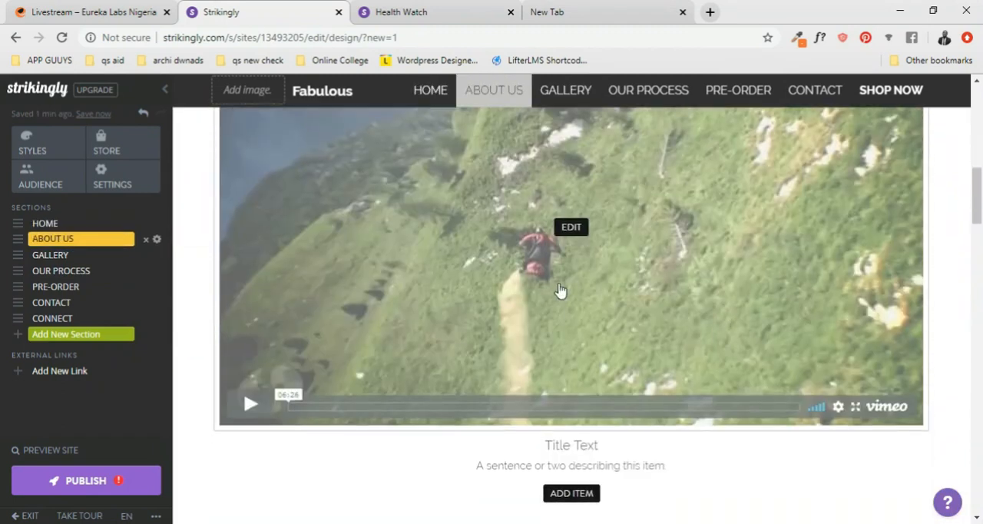
pyautogui.scroll(1, 440, 388)
pyautogui.scroll(-1, 589, 324)
pyautogui.click(577, 228)
pyautogui.scroll(11, 631, 314)
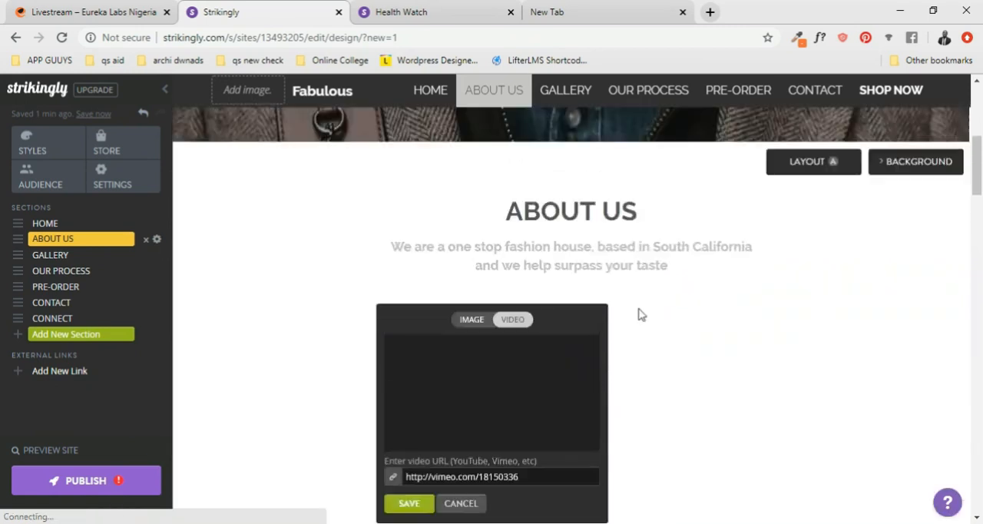
pyautogui.scroll(-11, 640, 314)
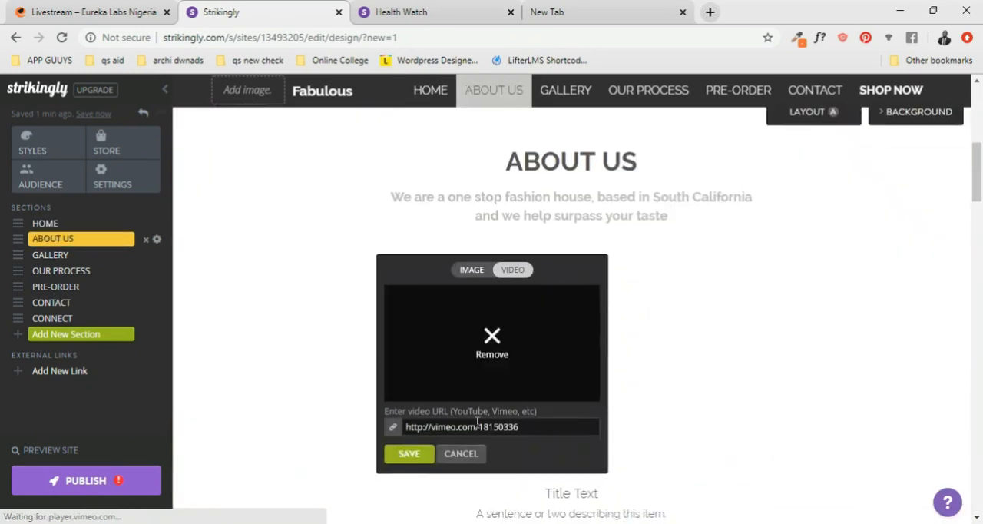
# - Switch to the empty browser tab and open YouTube
pyautogui.click(584, 16)
pyautogui.click(239, 11)
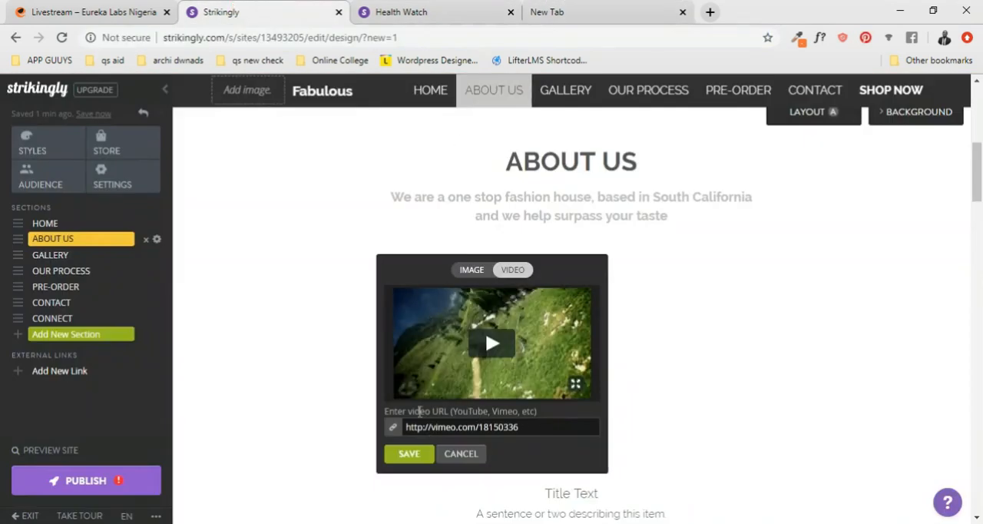
pyautogui.click(585, 9)
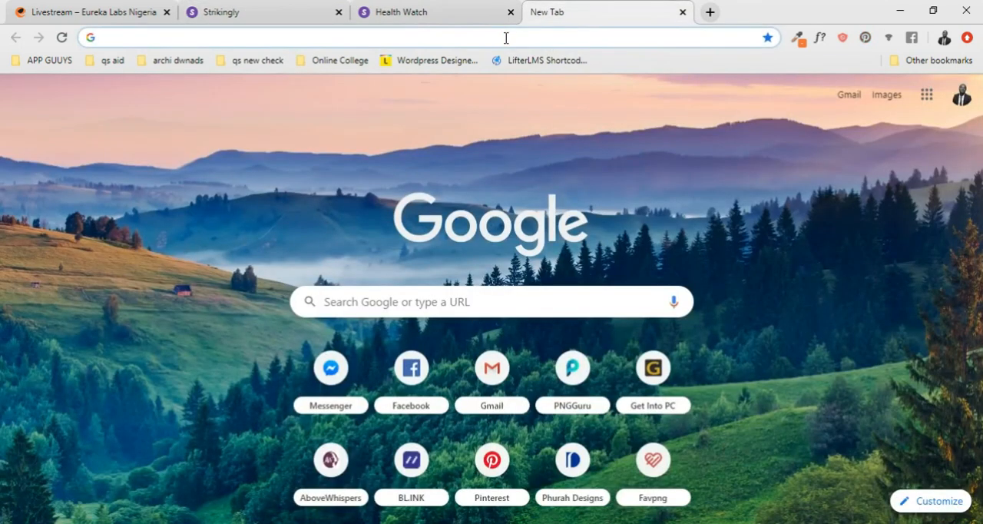
pyautogui.write('youtube.com')
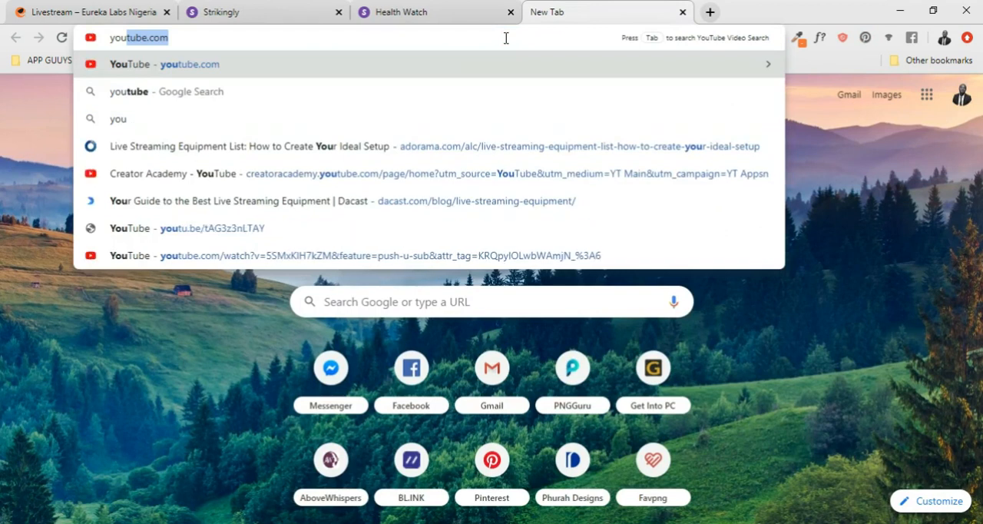
pyautogui.press('Return')
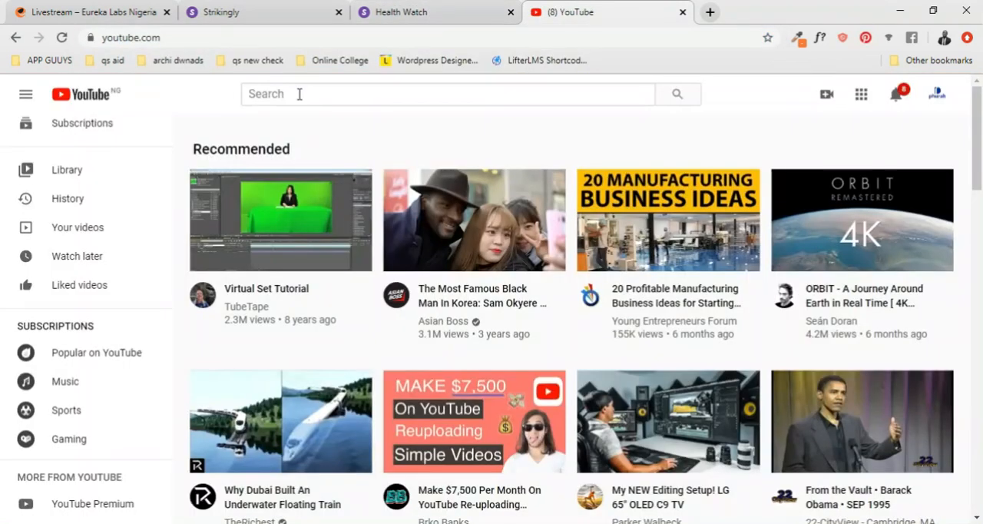
# - Search YouTube for "fashion documentary"
pyautogui.click(296, 94)
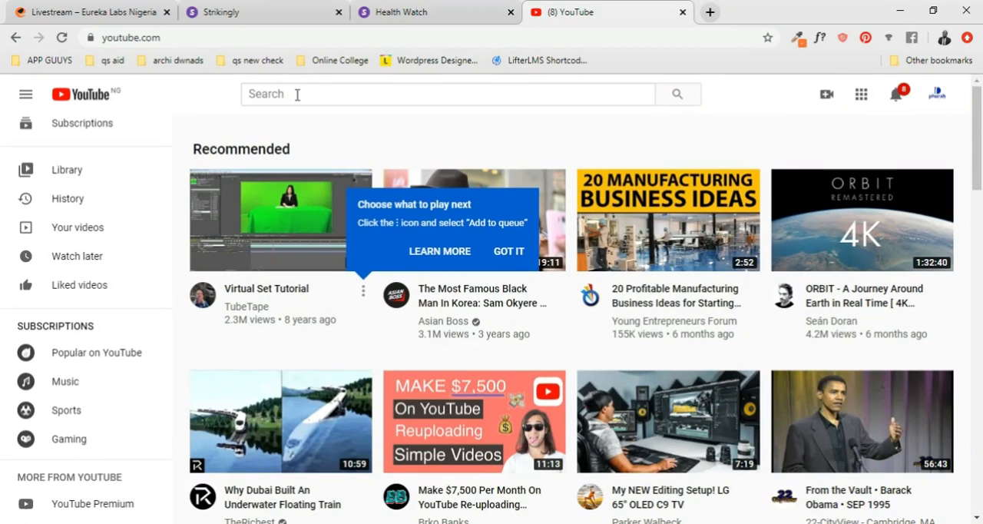
pyautogui.click(297, 94)
pyautogui.write('fashion documentar')
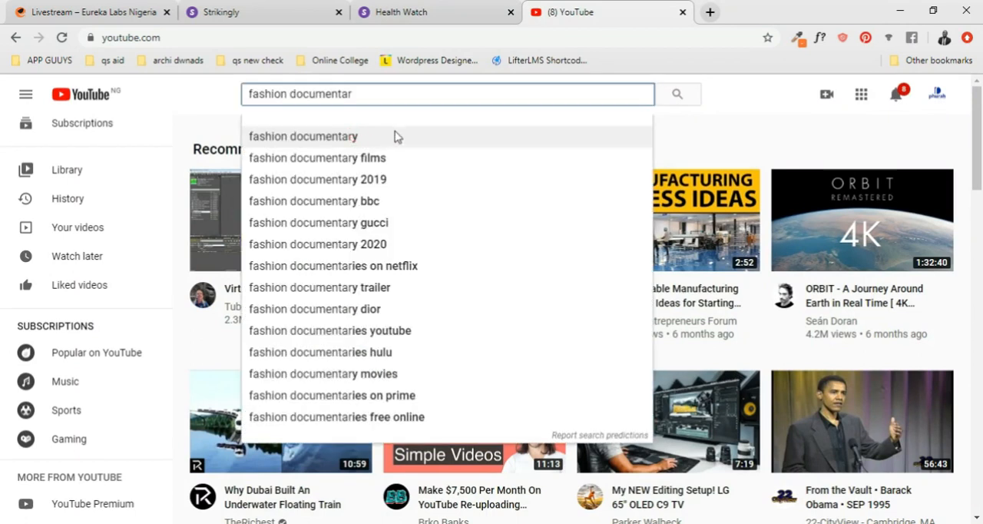
pyautogui.click(395, 136)
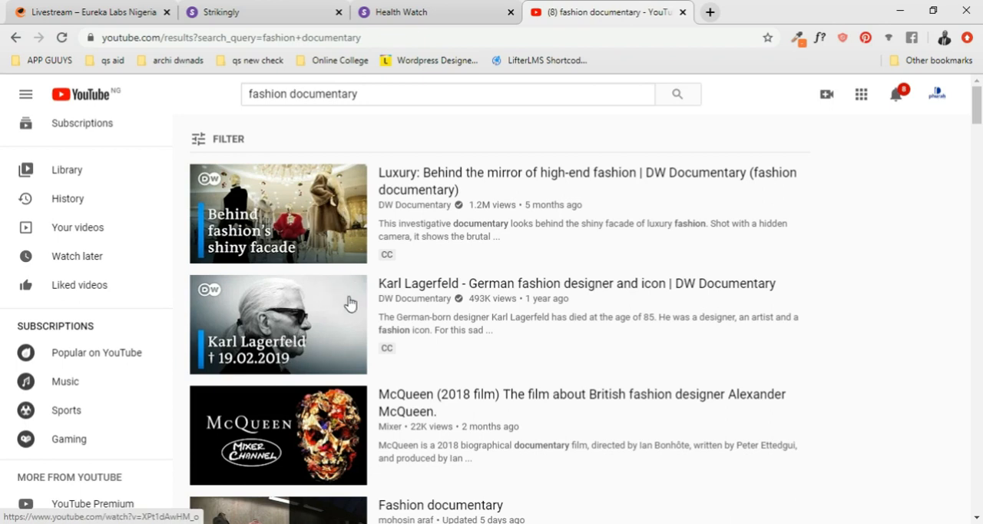
# - Look through the fashion documentary results for a video that suits the About Us section
pyautogui.scroll(-2, 345, 331)
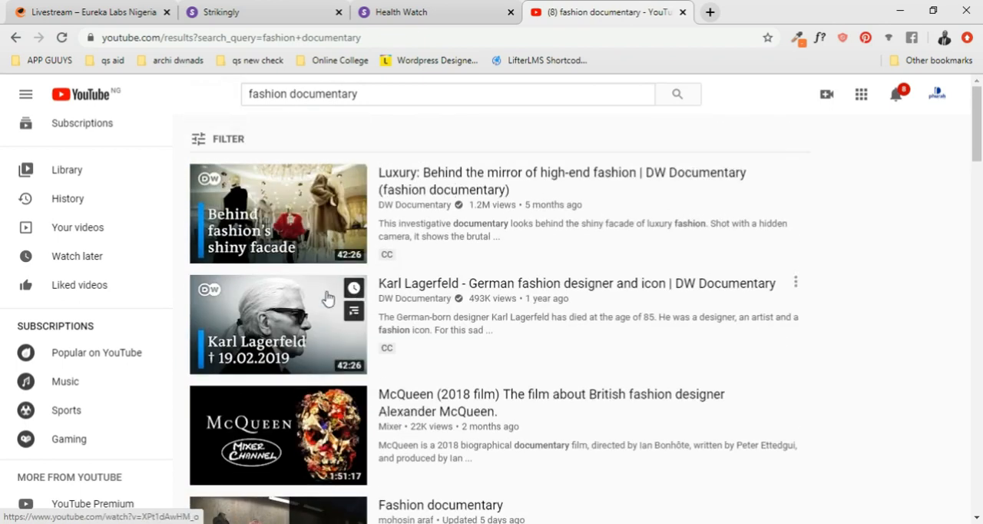
pyautogui.scroll(-3, 326, 369)
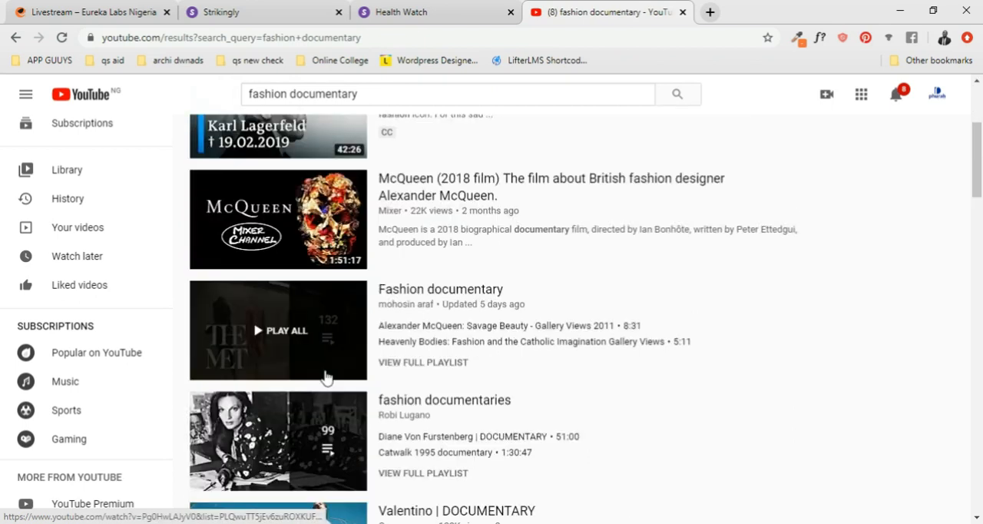
pyautogui.scroll(-4, 308, 309)
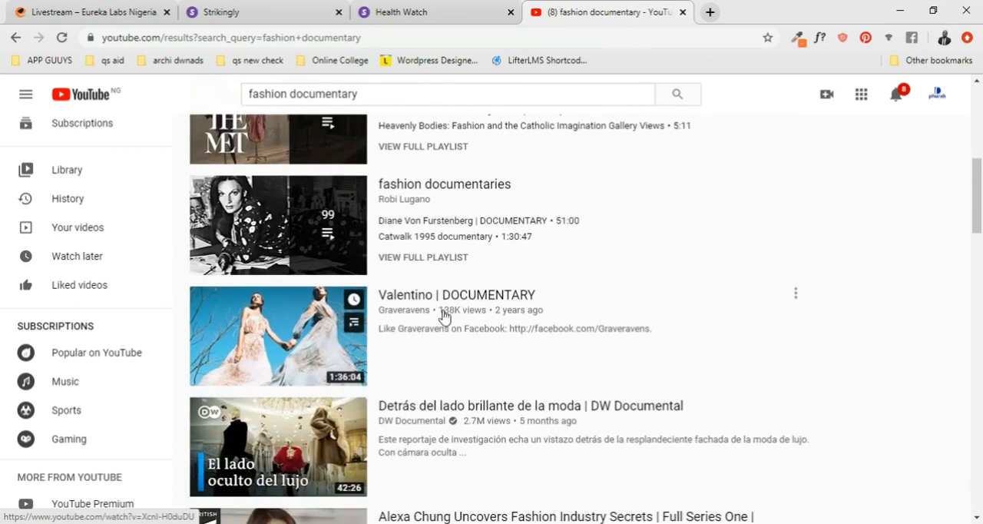
pyautogui.scroll(2, 432, 313)
pyautogui.scroll(-4, 368, 231)
pyautogui.scroll(2, 369, 308)
pyautogui.scroll(-2, 364, 295)
pyautogui.scroll(10, 357, 269)
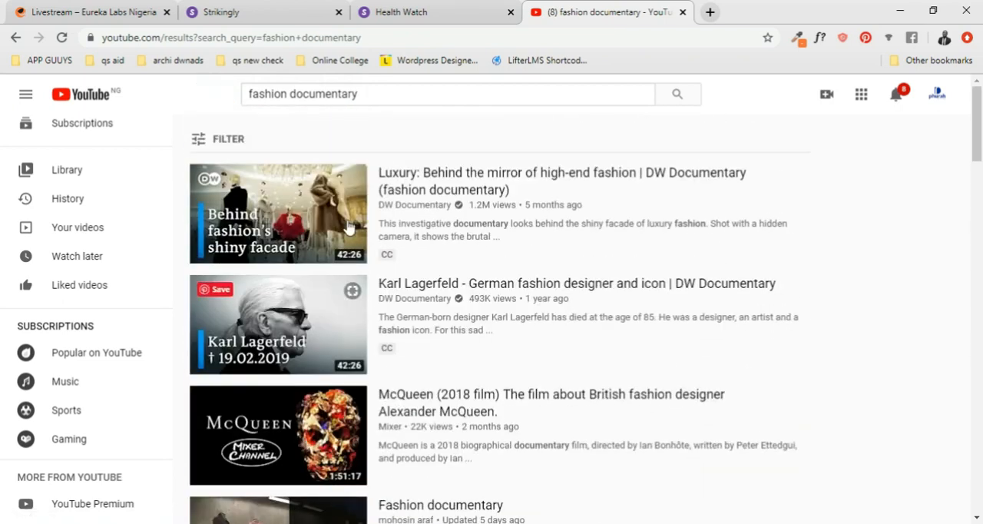
# - Search YouTube for "fashion trailer" instead and open the video titled "Fashion - Trailer"
pyautogui.click(361, 92)
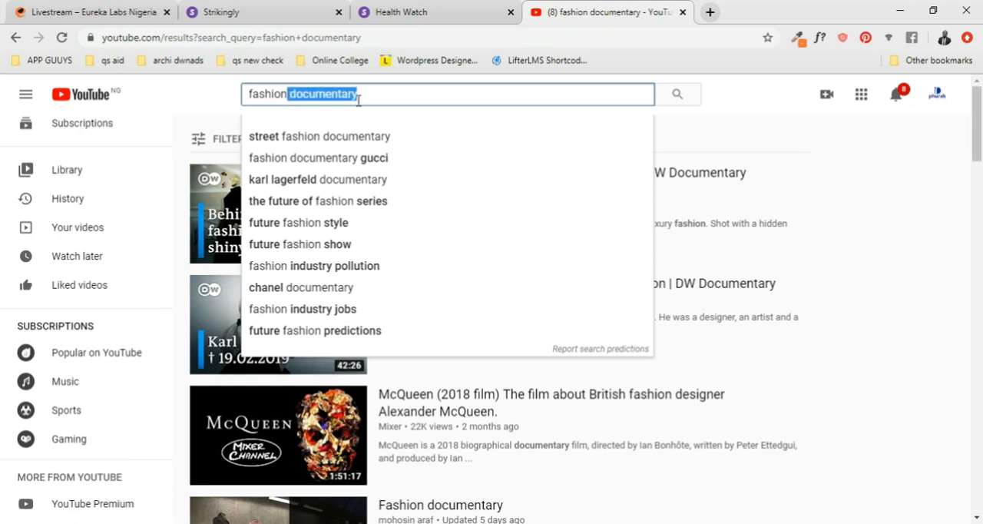
pyautogui.write('trail')
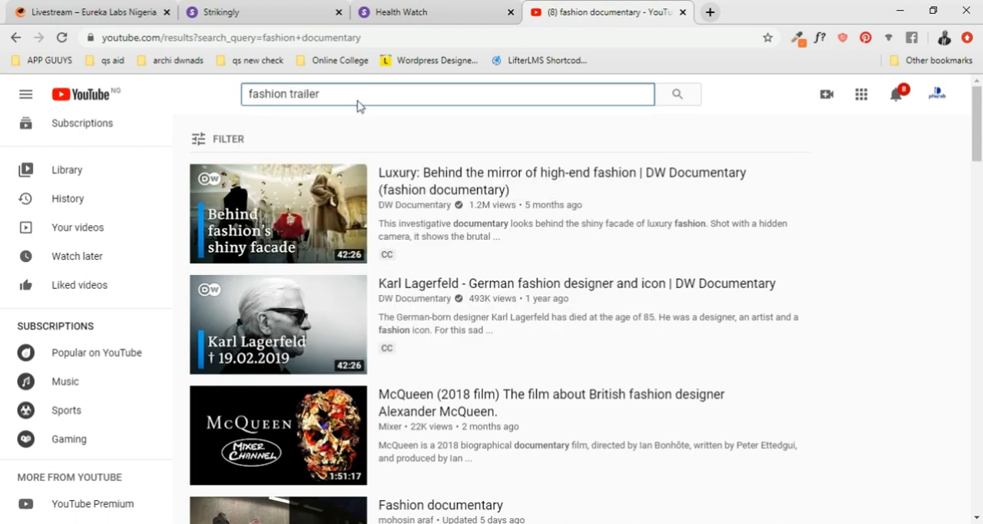
pyautogui.press('Return')
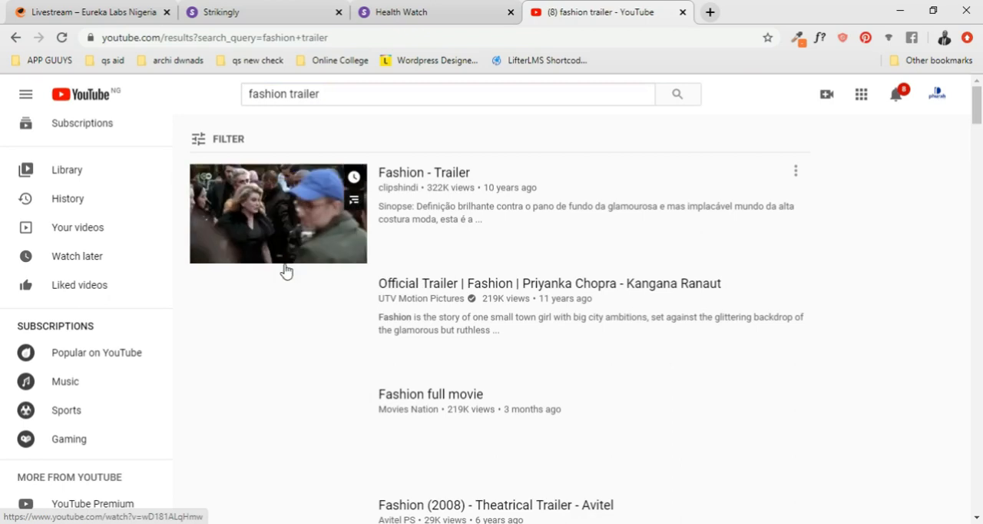
pyautogui.click(303, 253)
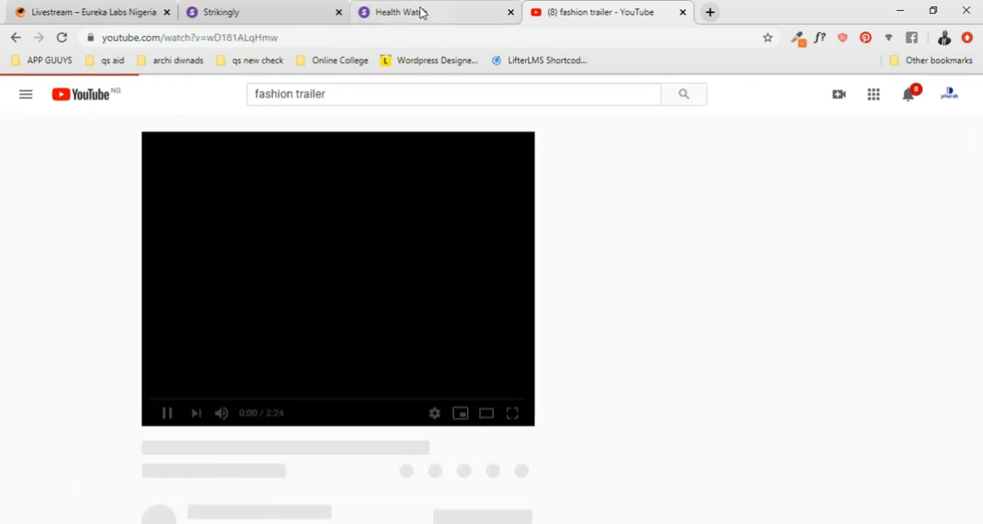
# - Copy the URL of the "Fashion - Trailer" video and pause its playback
pyautogui.rightClick(331, 293)
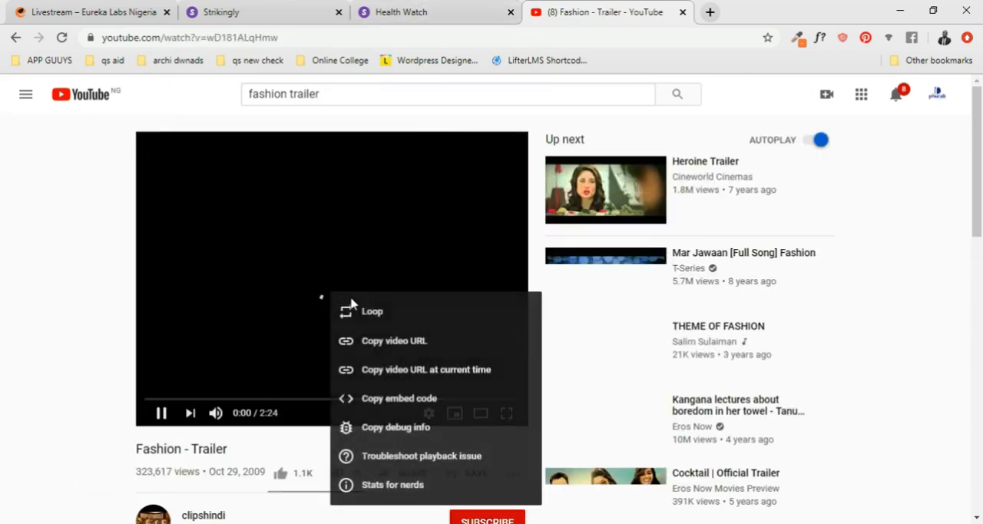
pyautogui.click(394, 340)
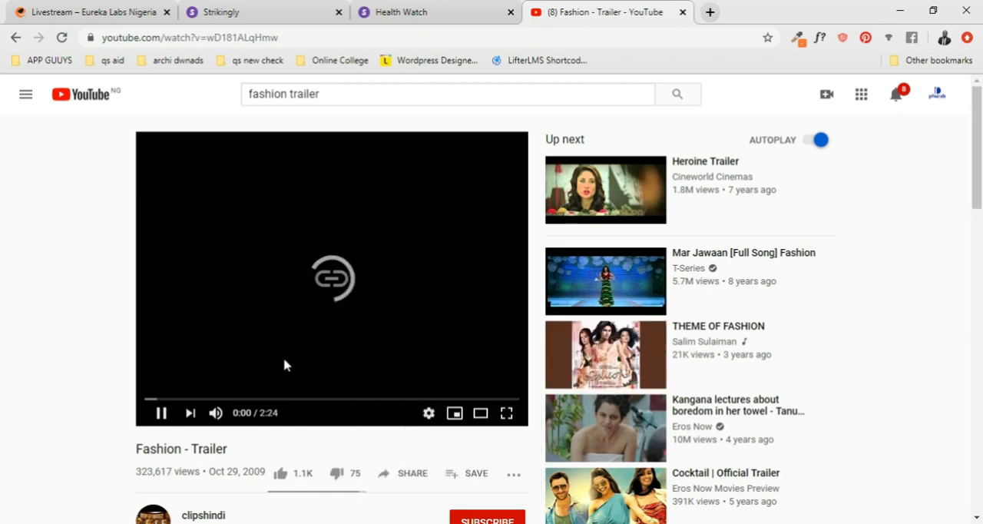
pyautogui.click(161, 413)
pyautogui.click(274, 10)
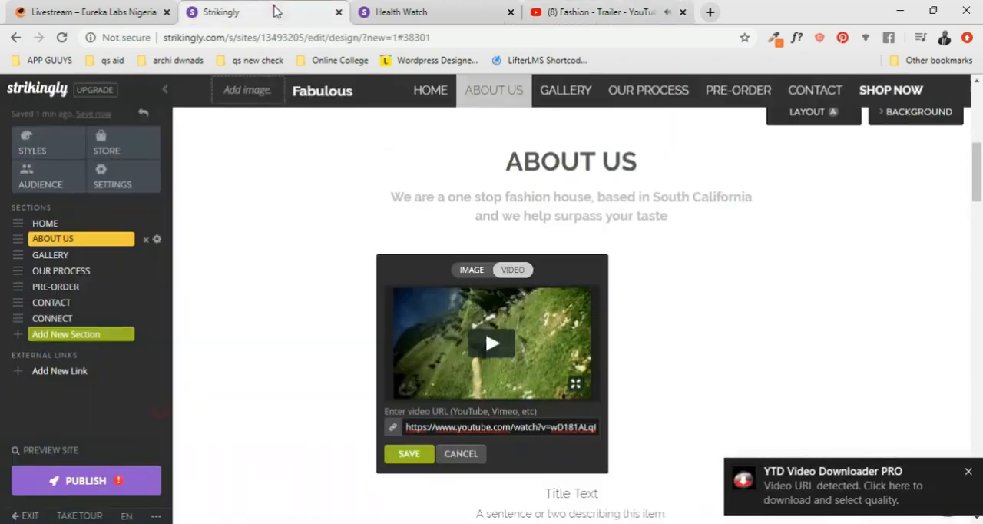
pyautogui.tripleClick(526, 430)
pyautogui.hotkey('ctrl', 'v')
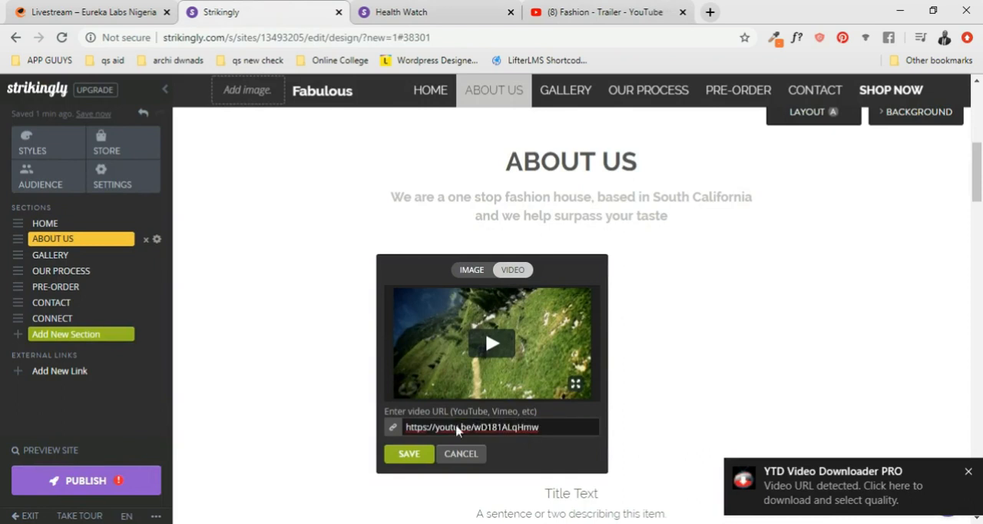
pyautogui.click(422, 457)
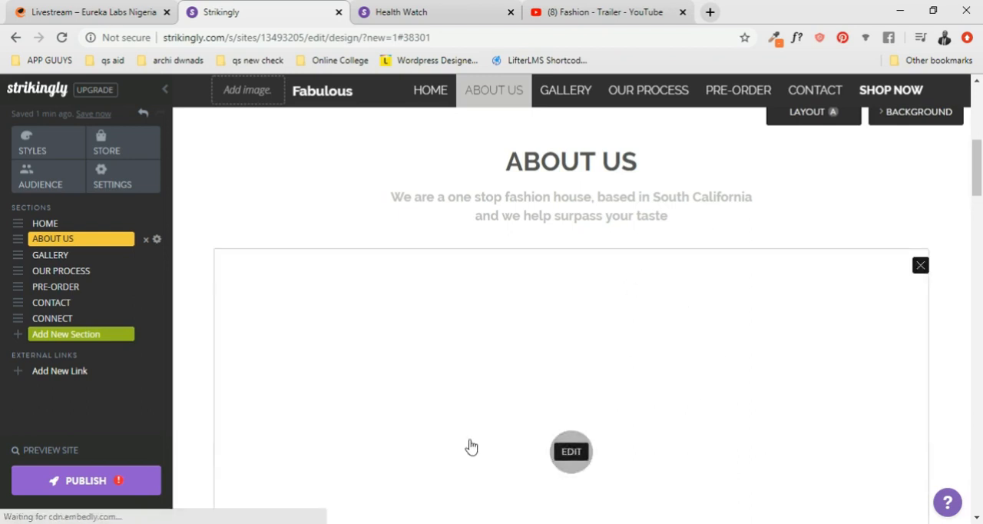
pyautogui.scroll(-5, 640, 370)
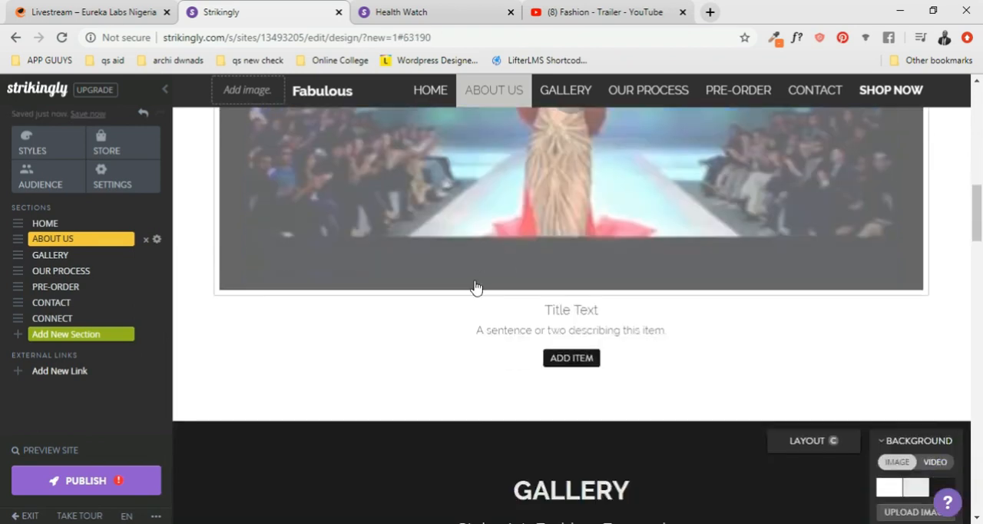
pyautogui.scroll(2, 621, 228)
pyautogui.scroll(-15, 652, 320)
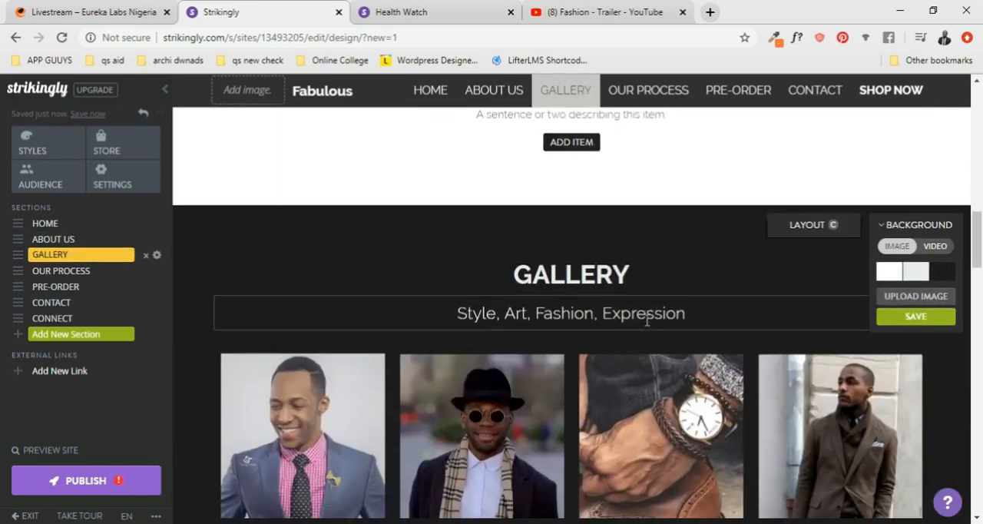
# - Open the image library for the logo placeholder beside the Fabulous title in the site header
pyautogui.scroll(20, 647, 322)
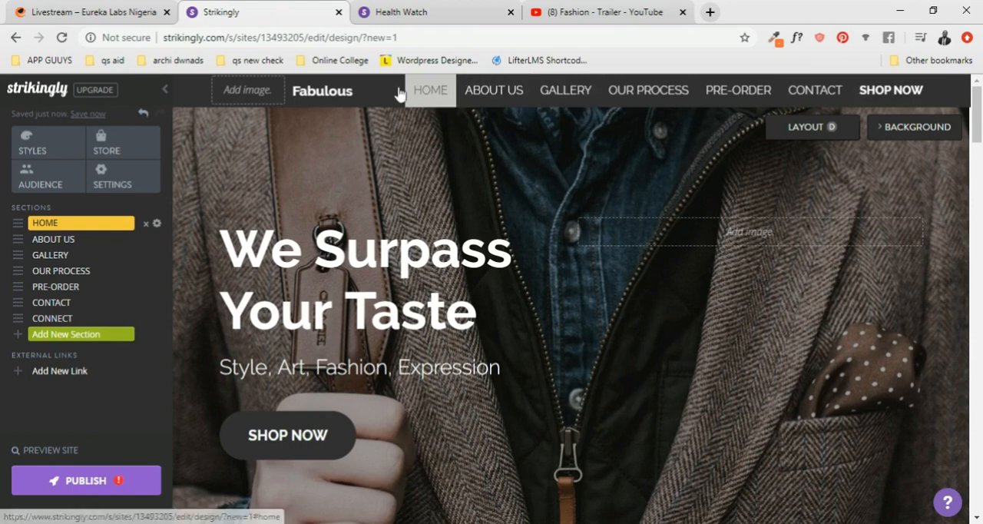
pyautogui.click(244, 97)
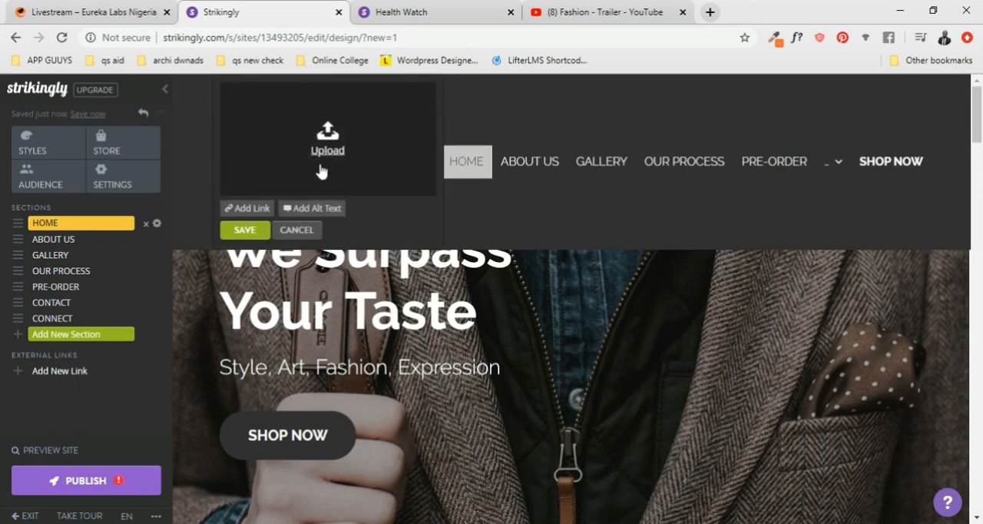
pyautogui.click(326, 154)
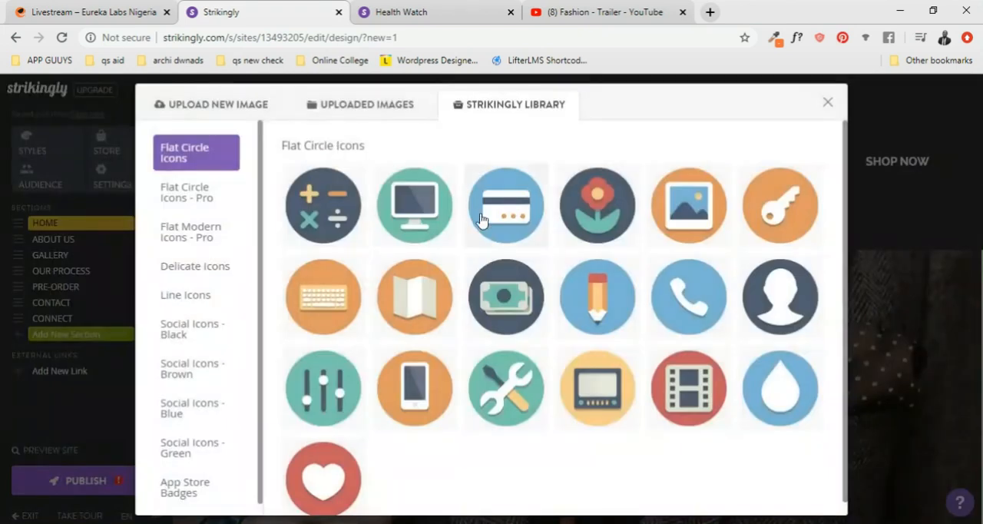
# - Browse the Line Icons set in the image library for a suitable logo
pyautogui.click(185, 300)
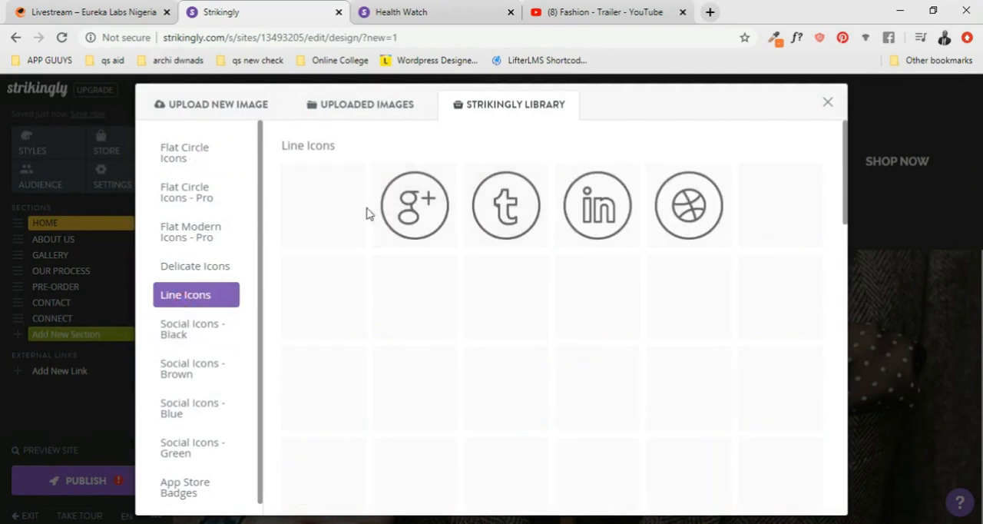
pyautogui.scroll(-3, 550, 382)
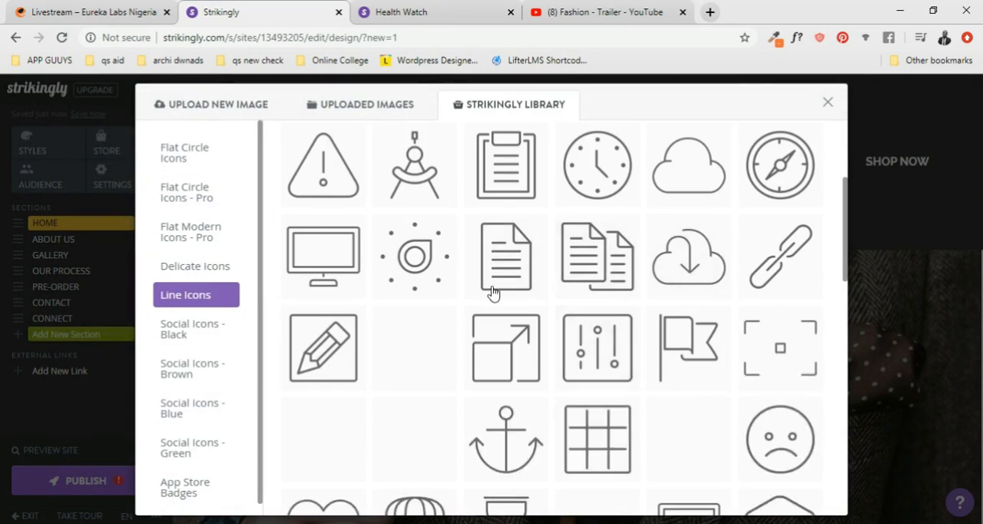
pyautogui.scroll(-2, 442, 267)
pyautogui.scroll(1, 445, 266)
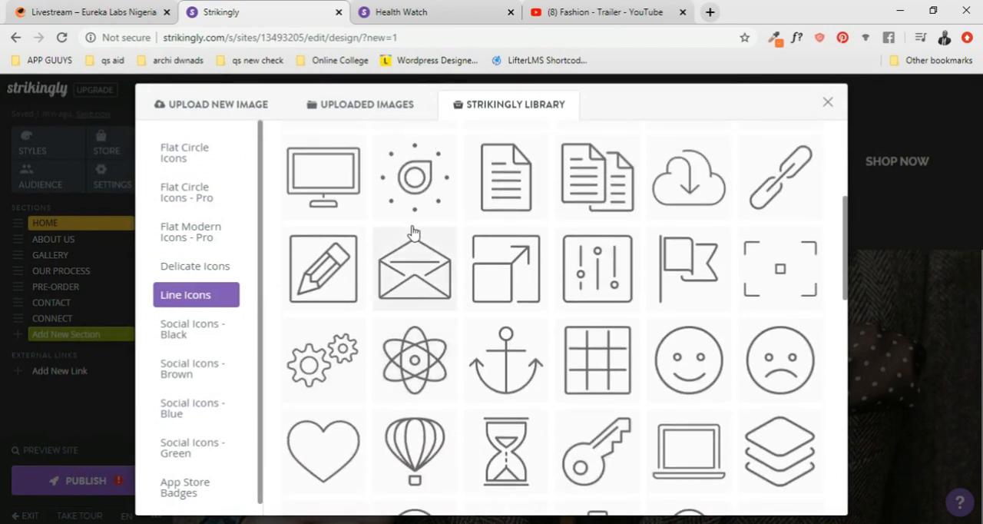
pyautogui.scroll(-4, 434, 267)
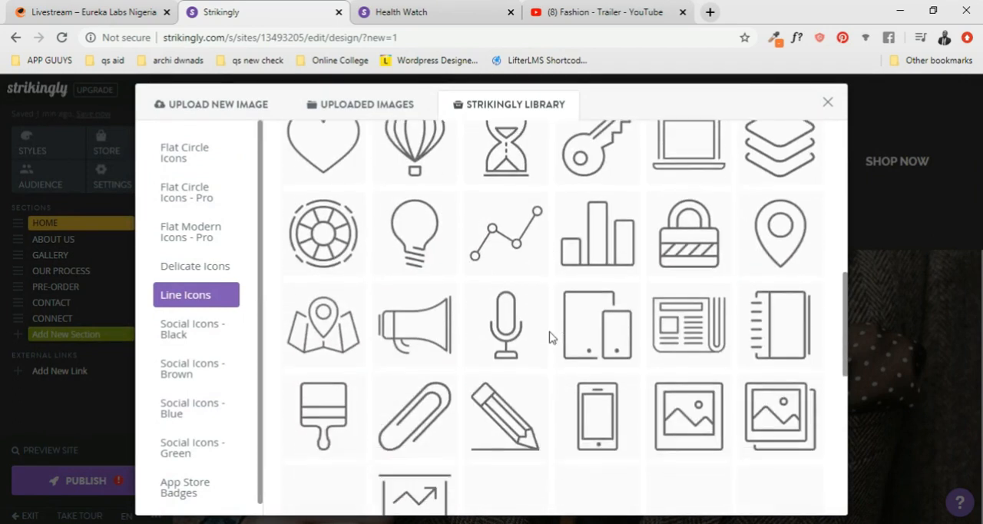
pyautogui.scroll(-4, 544, 336)
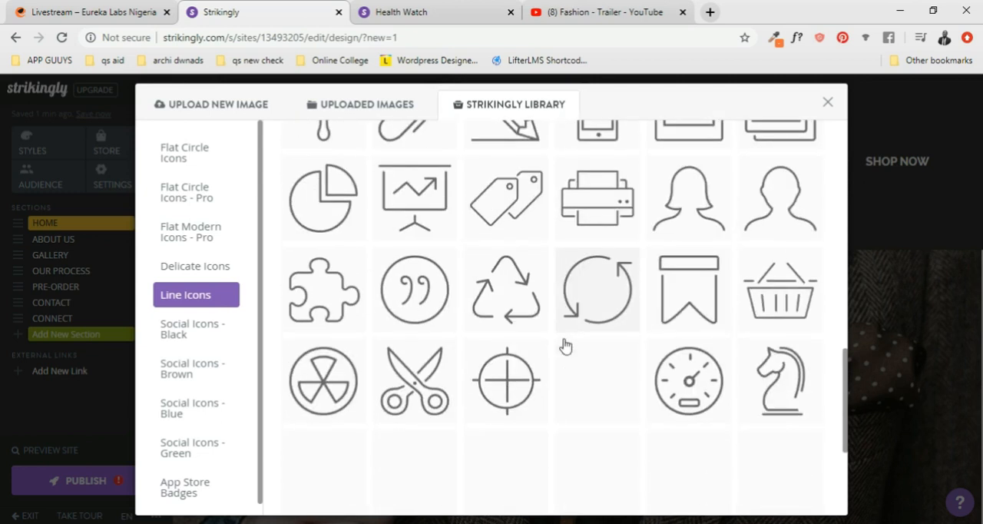
pyautogui.scroll(-1, 561, 345)
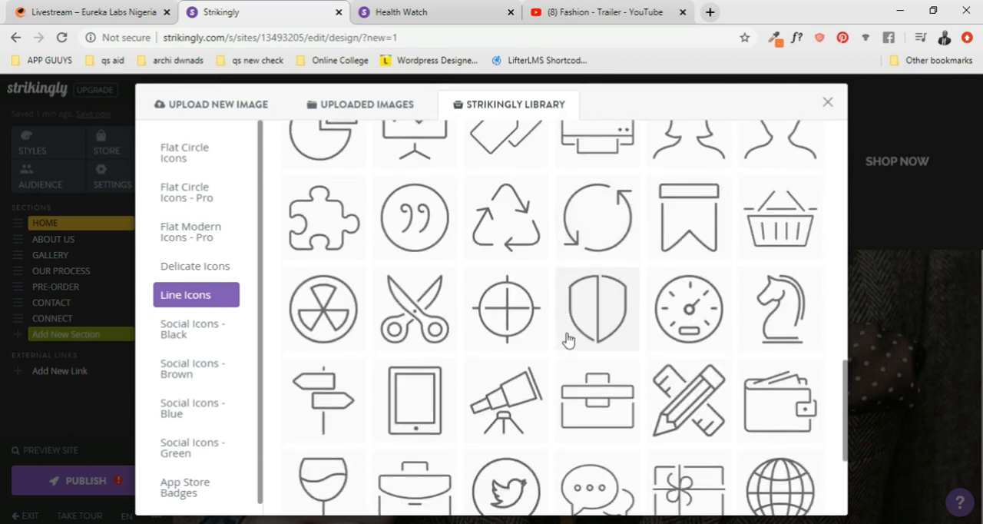
# - Set the header logo to the purple drop icon from the Delicate Icons set
pyautogui.click(195, 265)
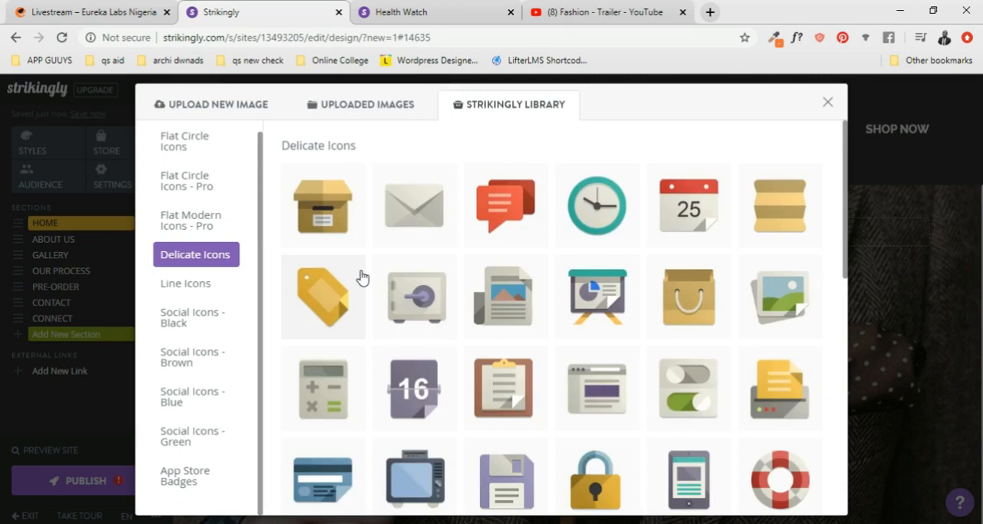
pyautogui.scroll(-5, 453, 292)
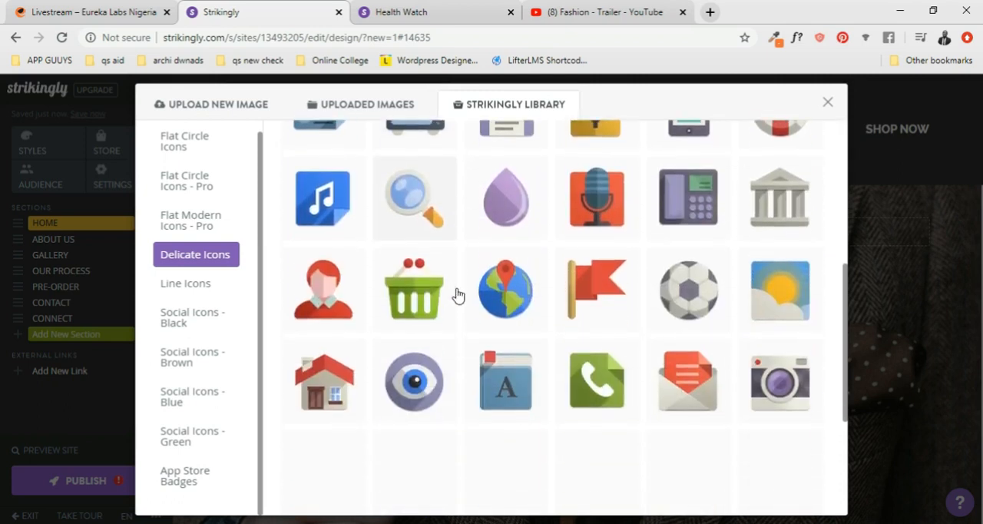
pyautogui.scroll(-2, 458, 295)
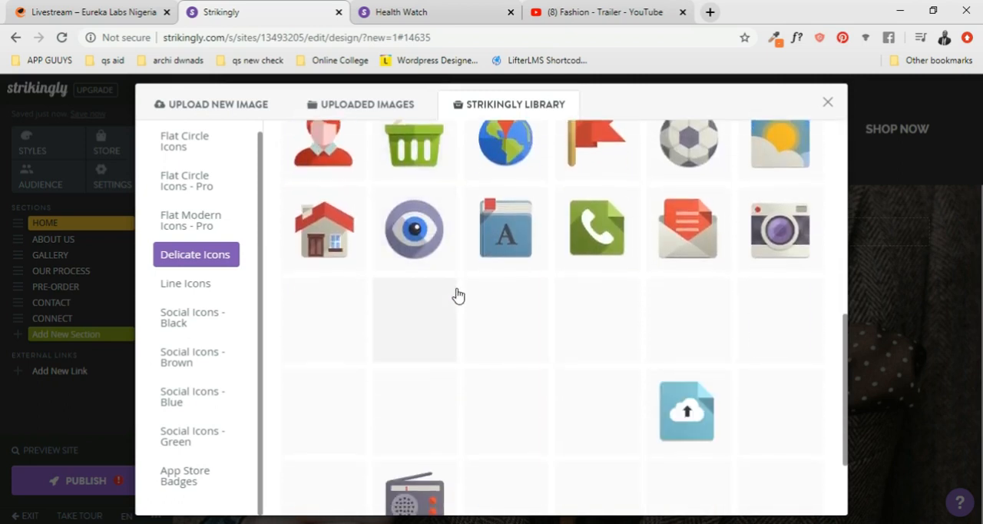
pyautogui.scroll(-2, 458, 294)
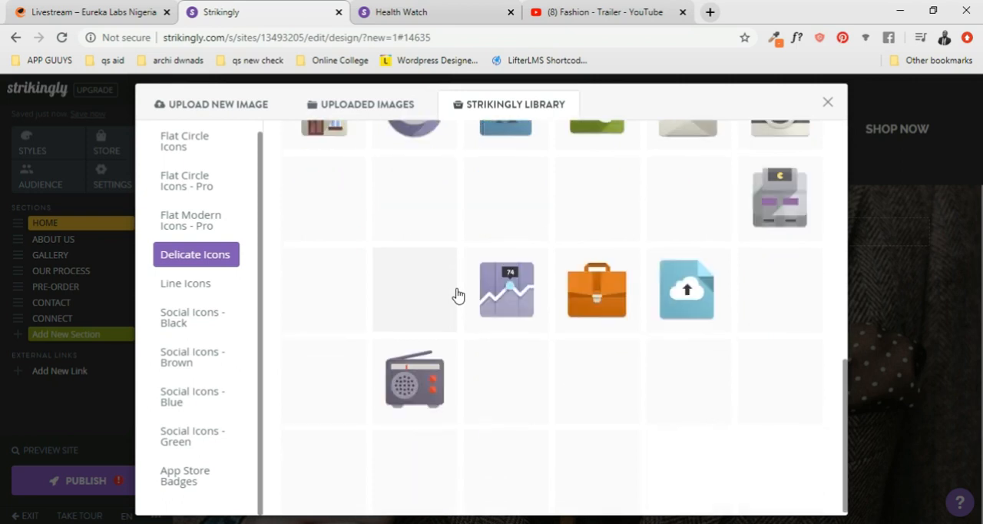
pyautogui.scroll(4, 458, 295)
pyautogui.click(506, 243)
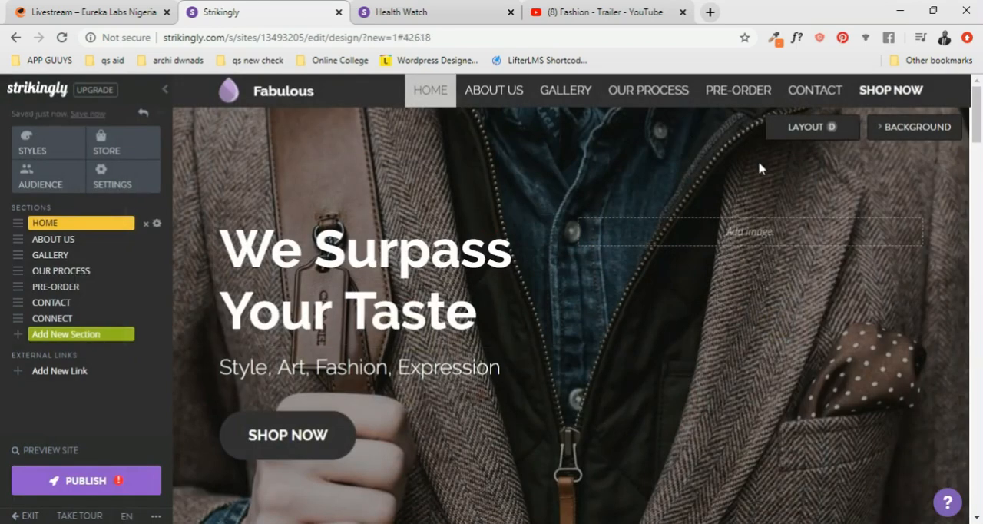
# - Review the page's sections from Home down to Contact and back to About Us with the logo in place
pyautogui.scroll(-5, 552, 181)
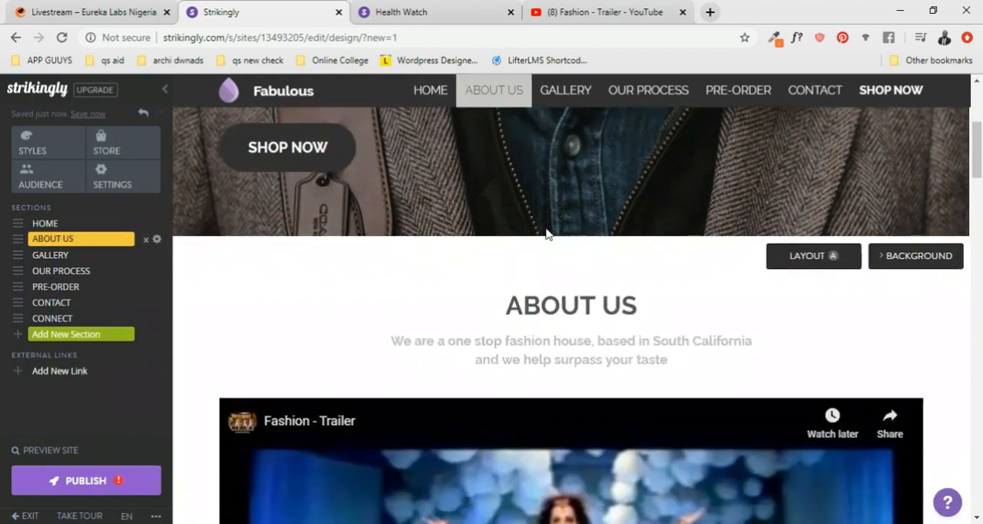
pyautogui.scroll(-10, 645, 260)
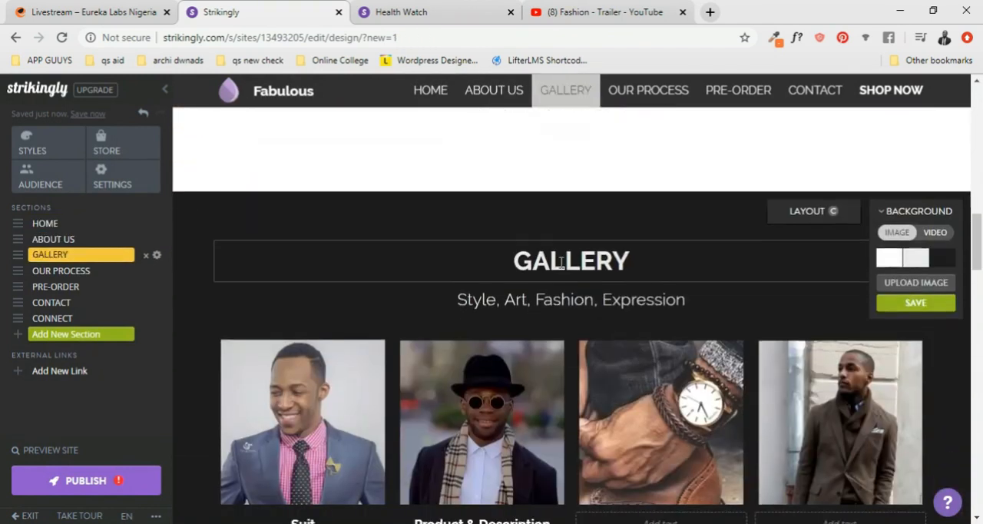
pyautogui.scroll(-8, 568, 268)
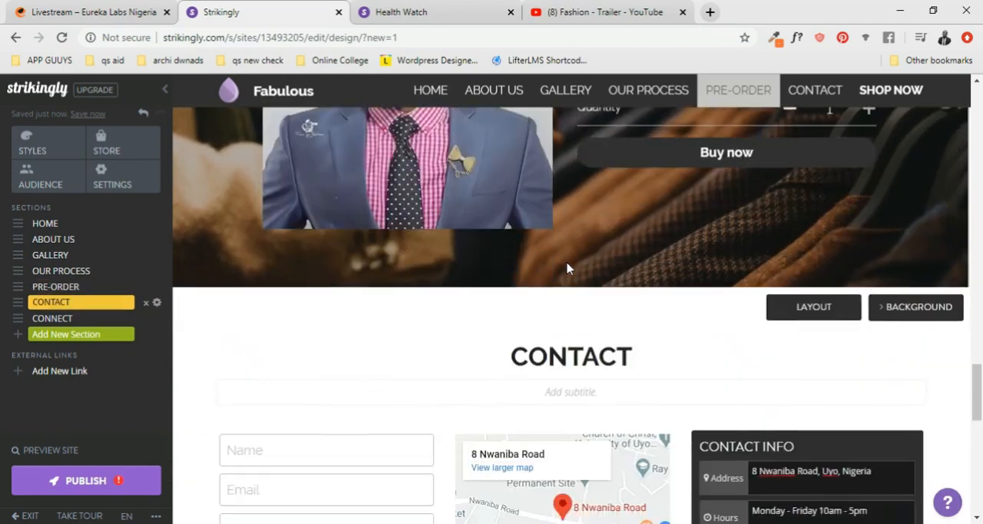
pyautogui.scroll(10, 567, 268)
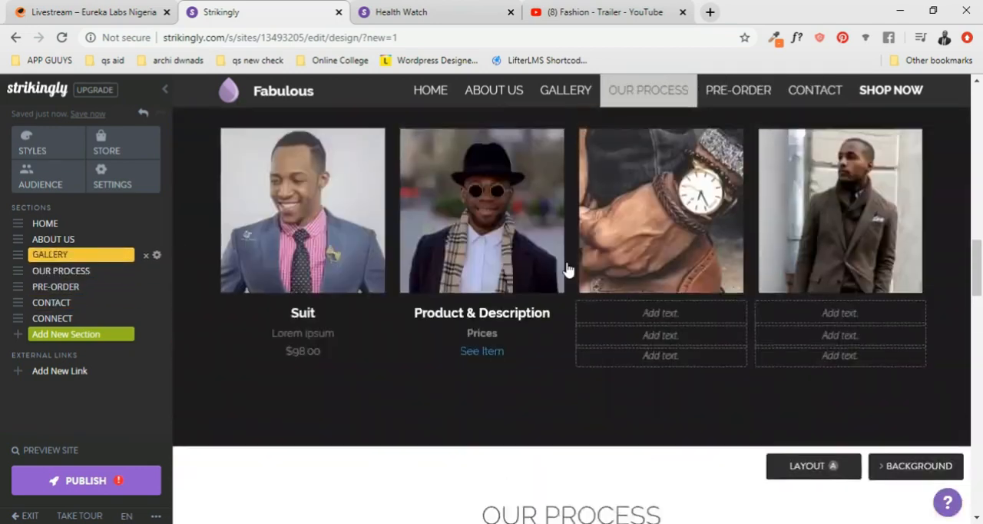
pyautogui.scroll(10, 569, 265)
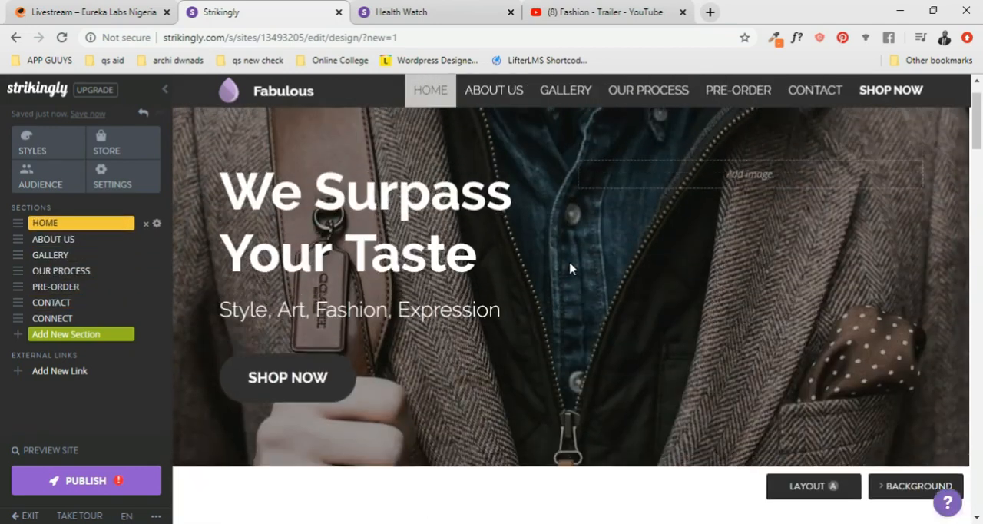
pyautogui.scroll(-5, 570, 268)
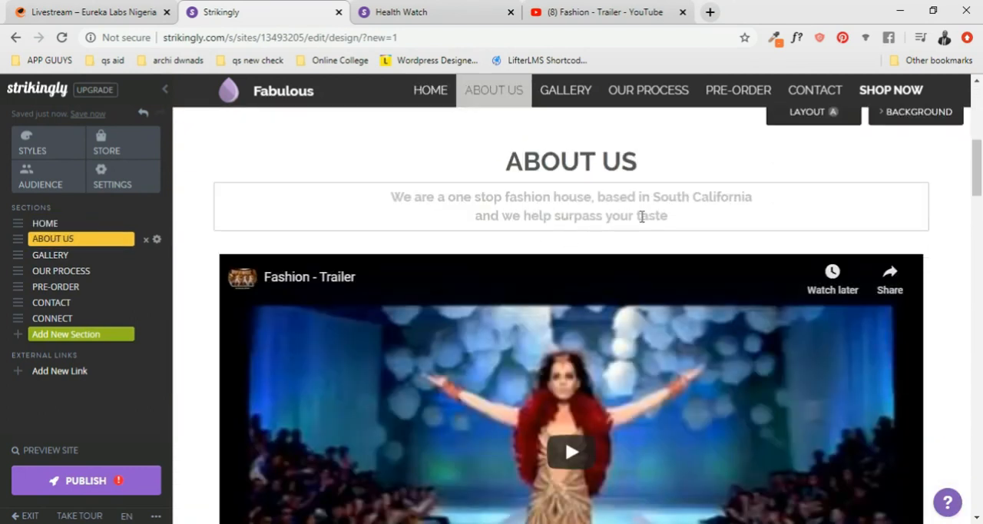
pyautogui.scroll(-1, 666, 215)
pyautogui.scroll(5, 668, 215)
# - Remove the bold from the two-line subtitle under About Us and color its text black
pyautogui.scroll(-4, 658, 313)
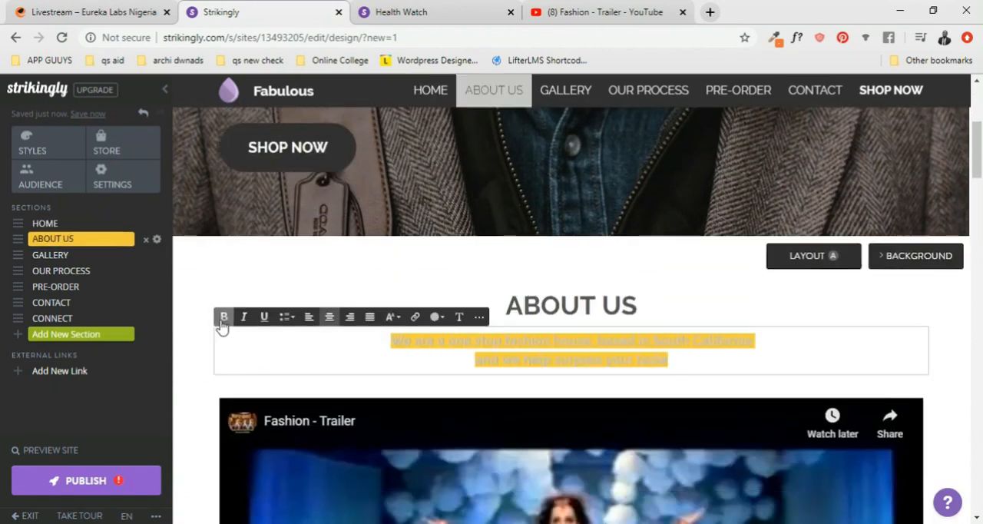
pyautogui.scroll(-2, 712, 367)
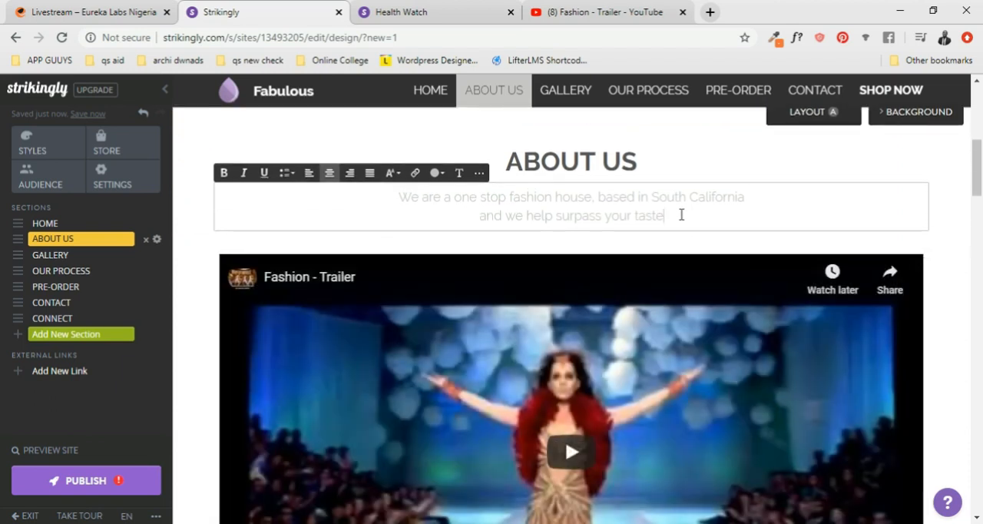
pyautogui.moveTo(681, 215); pyautogui.dragTo(431, 200)
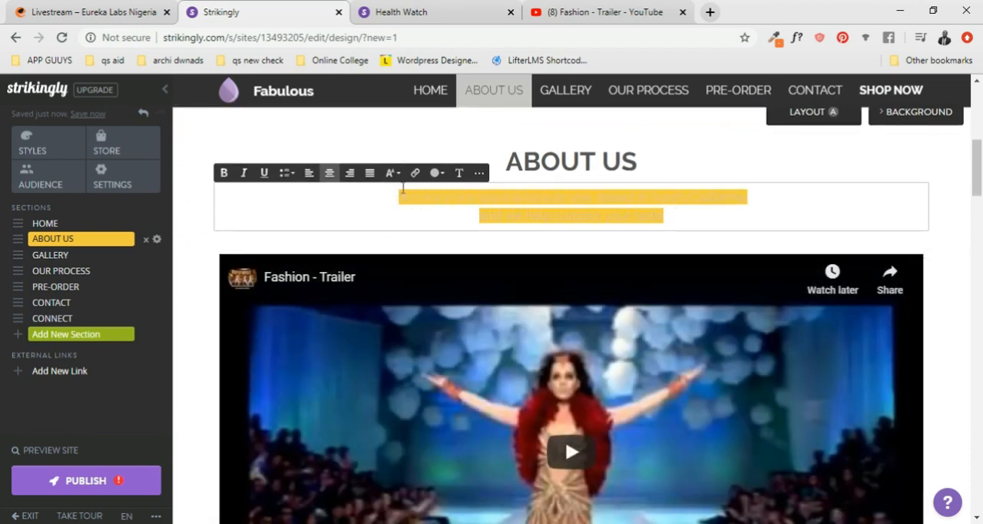
pyautogui.click(437, 174)
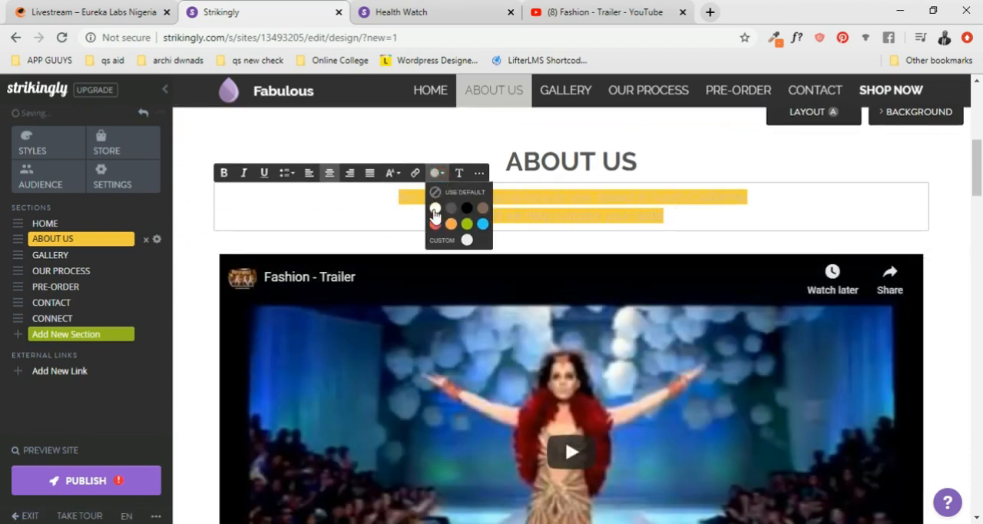
pyautogui.click(467, 211)
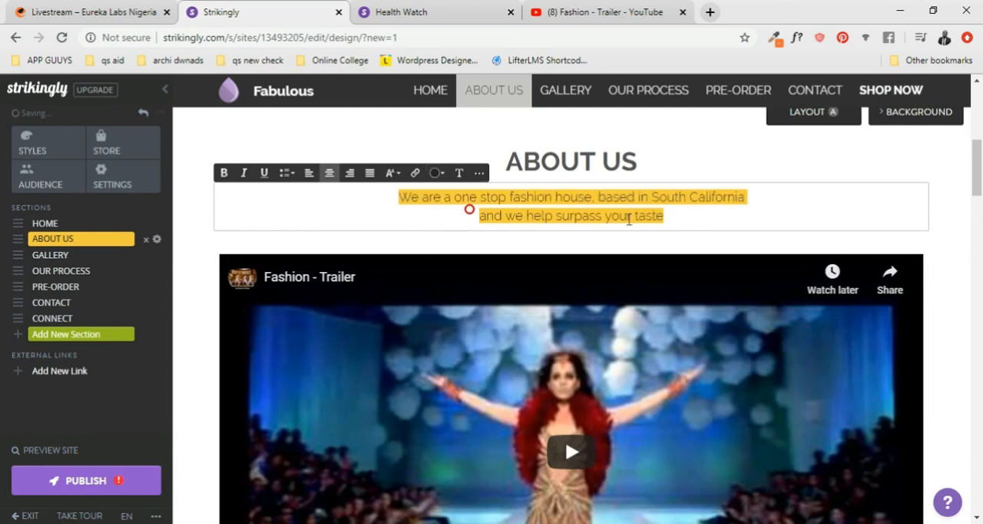
# - Set the text size of the About Us subtitle to Large
pyautogui.scroll(3, 688, 254)
pyautogui.scroll(3, 686, 249)
pyautogui.scroll(-8, 686, 247)
pyautogui.scroll(-8, 687, 257)
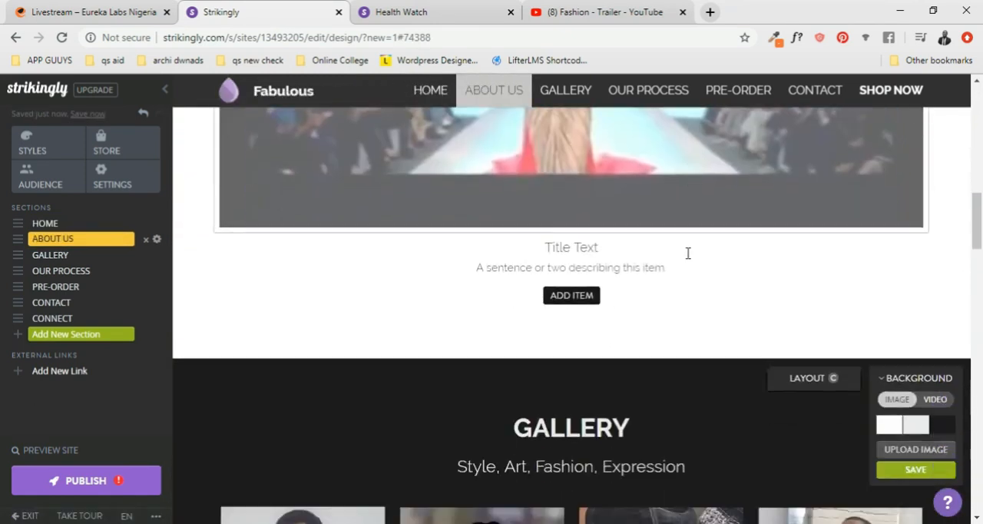
pyautogui.scroll(8, 618, 252)
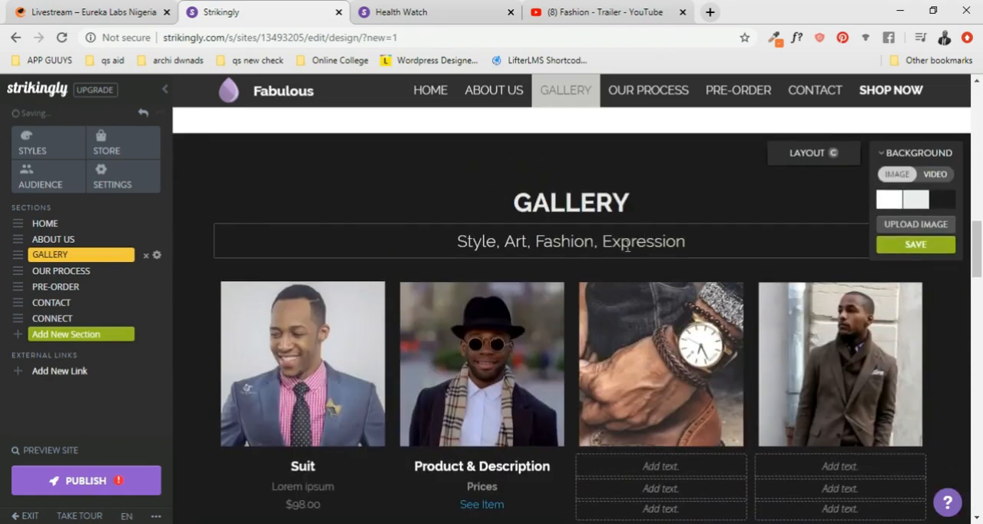
pyautogui.scroll(3, 616, 255)
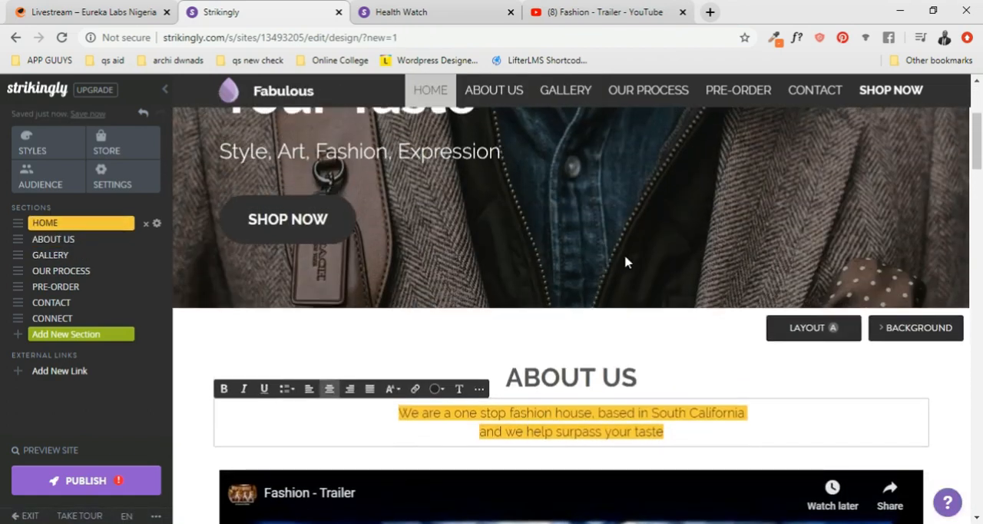
pyautogui.scroll(-2, 486, 305)
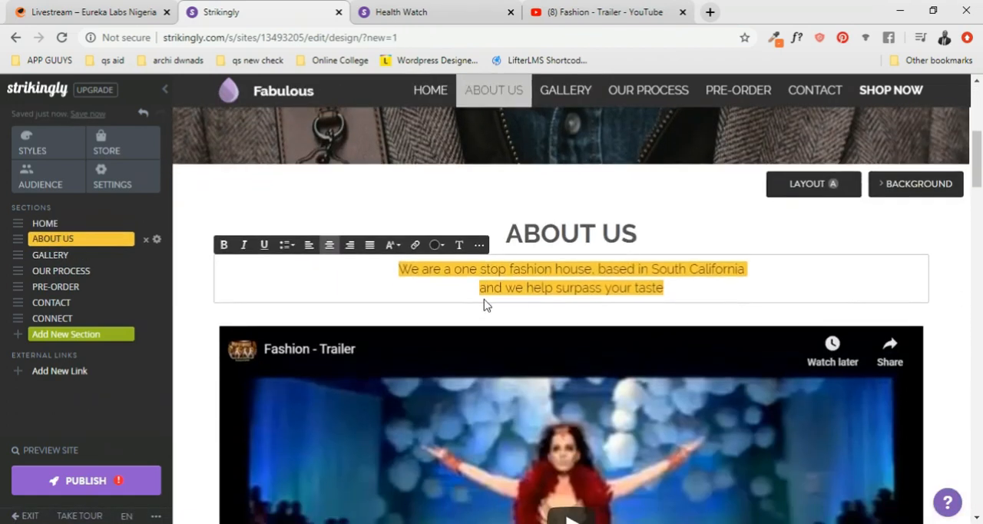
pyautogui.click(396, 252)
pyautogui.click(399, 303)
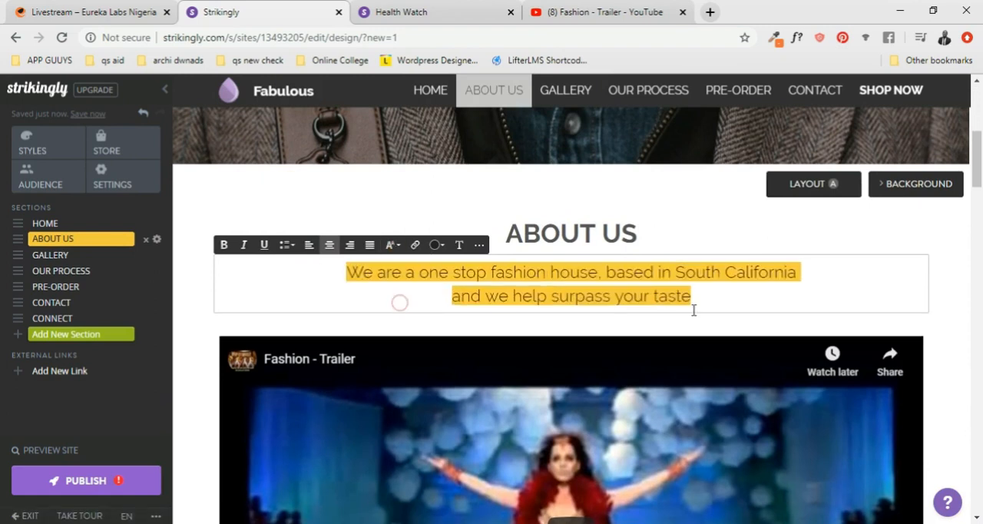
# - Set the text size of the "How It Works" subtitle in the Our Process section to Large
pyautogui.scroll(-5, 693, 309)
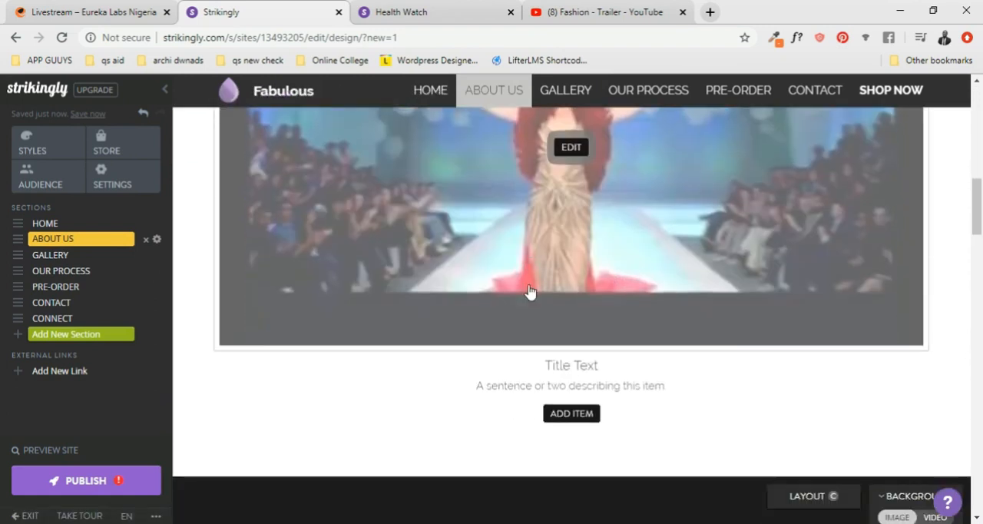
pyautogui.scroll(-7, 608, 276)
pyautogui.scroll(4, 607, 277)
pyautogui.scroll(-1, 574, 325)
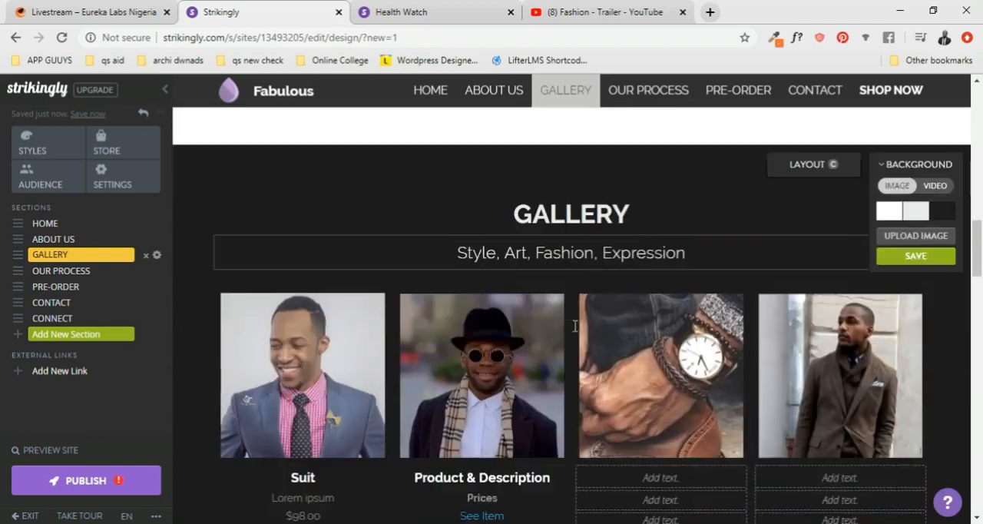
pyautogui.scroll(-6, 575, 326)
pyautogui.scroll(2, 595, 315)
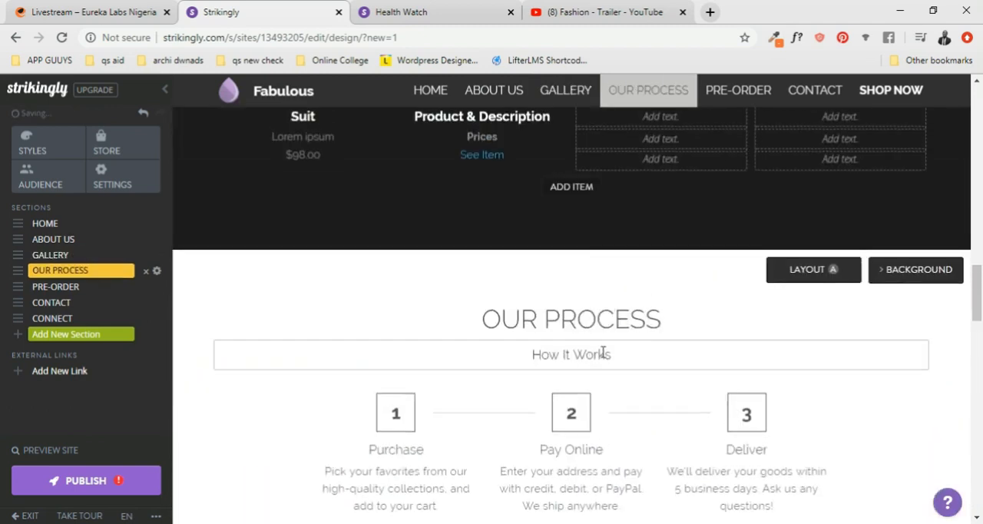
pyautogui.click(619, 353)
pyautogui.moveTo(619, 353); pyautogui.dragTo(528, 347)
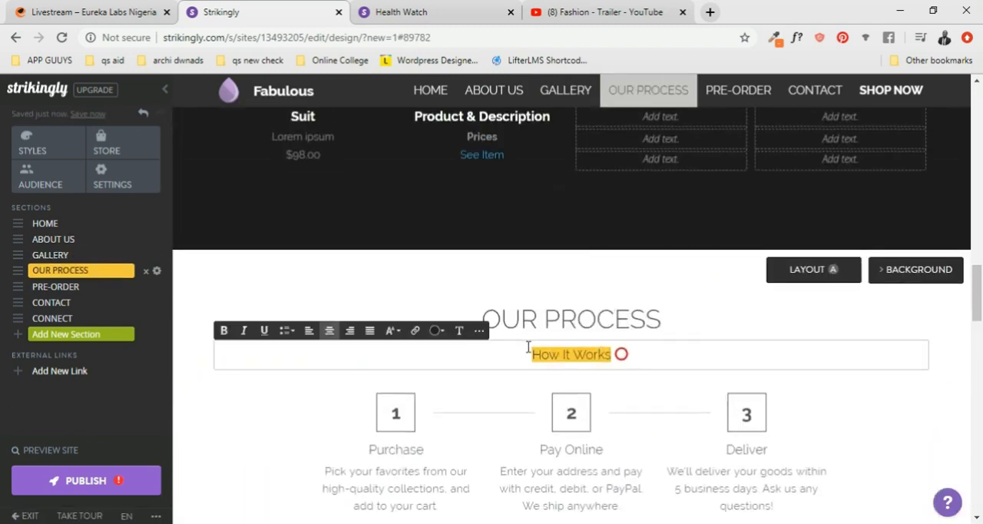
pyautogui.click(437, 331)
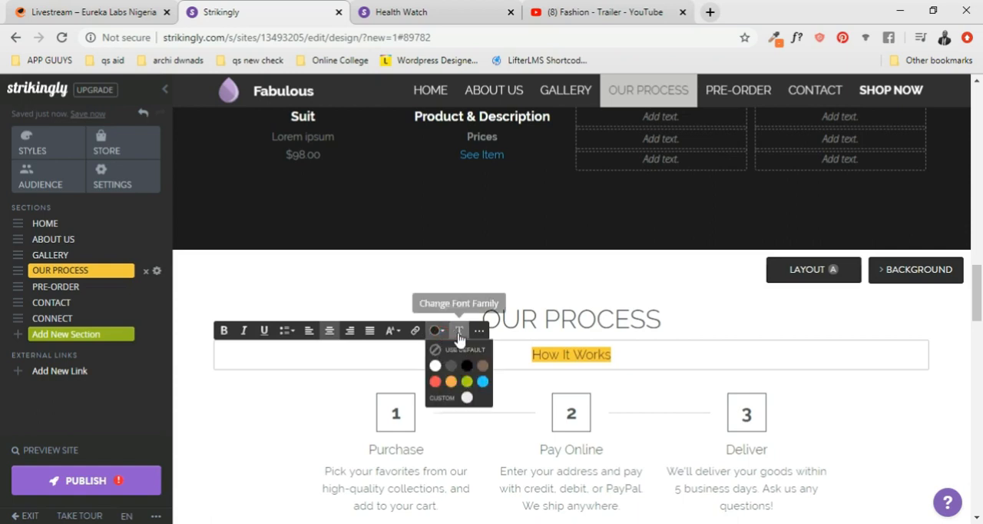
pyautogui.click(393, 331)
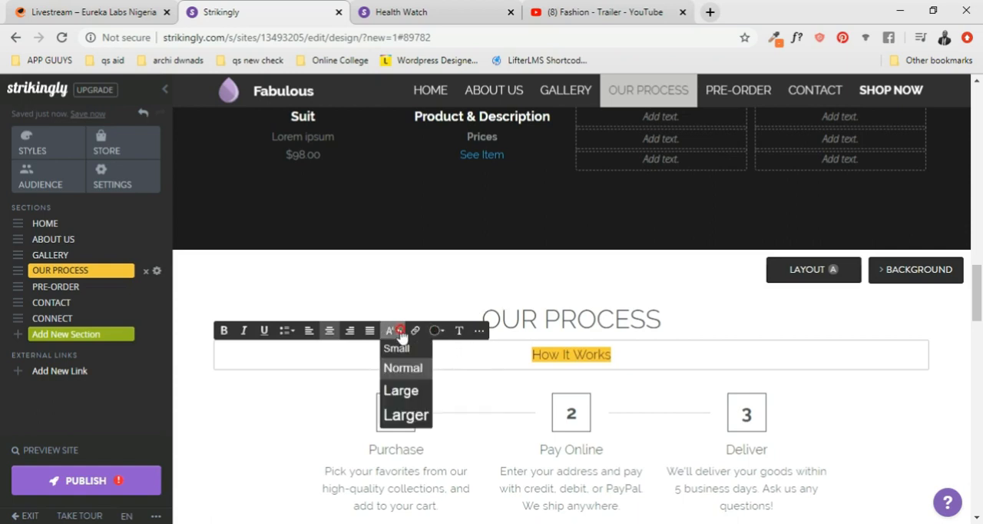
pyautogui.click(416, 395)
# - Make the "OUR PROCESS" section title bold
pyautogui.scroll(-2, 640, 318)
pyautogui.scroll(6, 652, 312)
pyautogui.scroll(4, 652, 313)
pyautogui.scroll(-8, 658, 310)
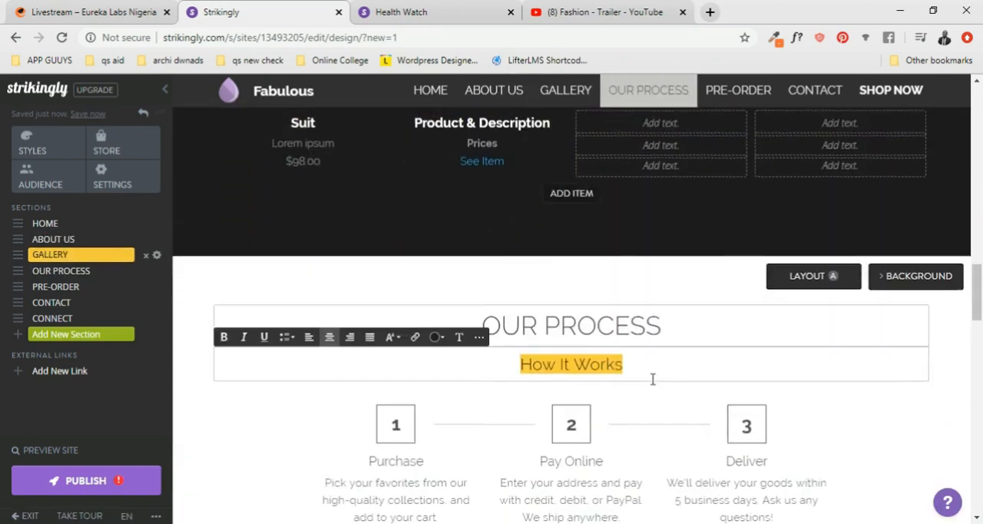
pyautogui.tripleClick(665, 320)
pyautogui.click(224, 288)
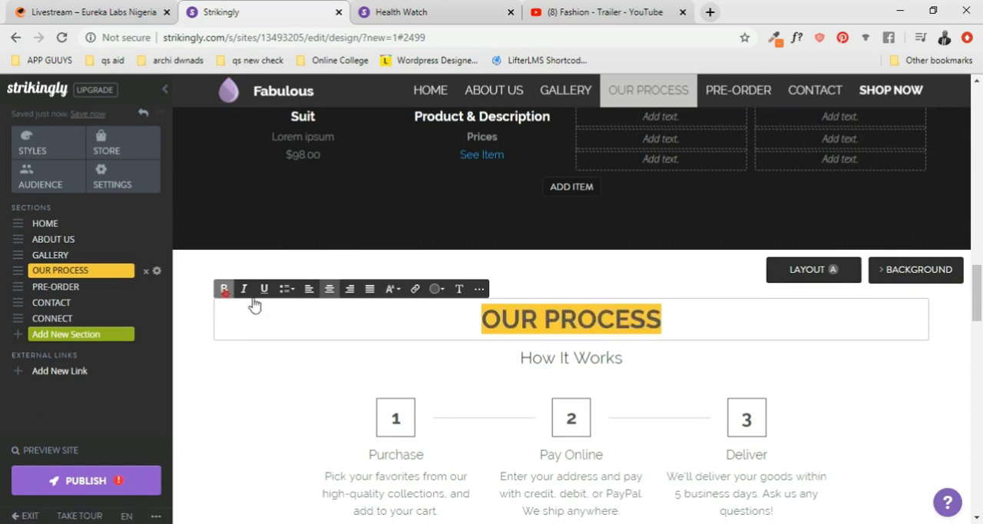
# - Make the three step titles "Purchase", "Pay Online" and "Deliver" in the Our Process section bold
pyautogui.scroll(-3, 669, 340)
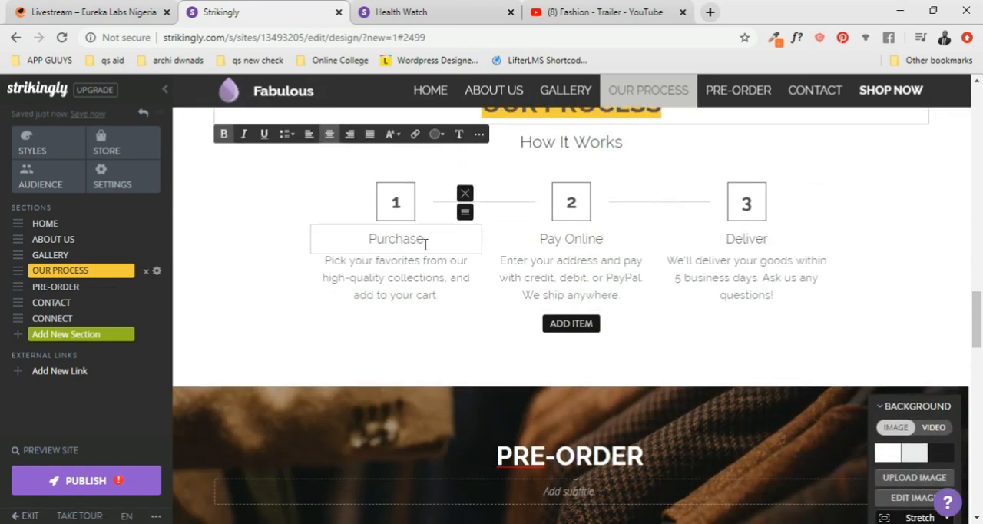
pyautogui.click(419, 242)
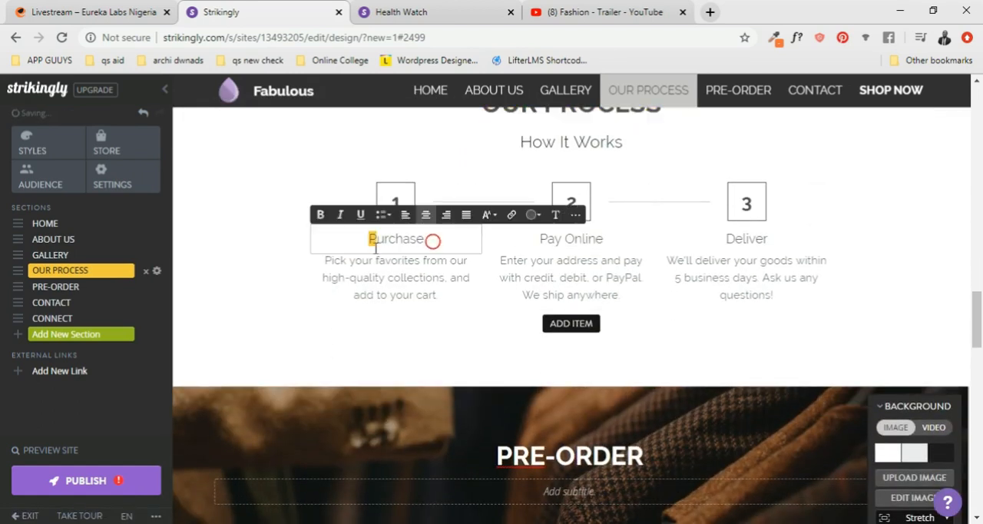
pyautogui.click(433, 238)
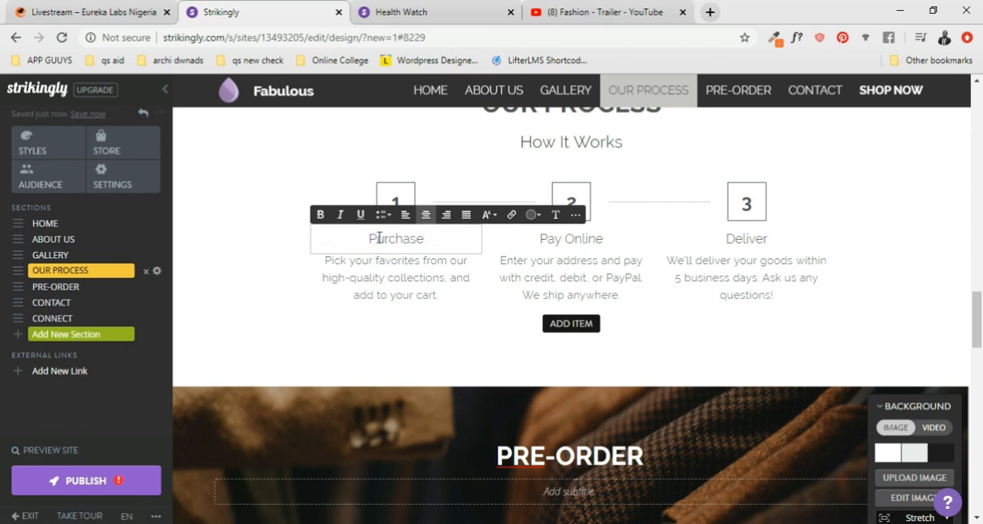
pyautogui.click(323, 216)
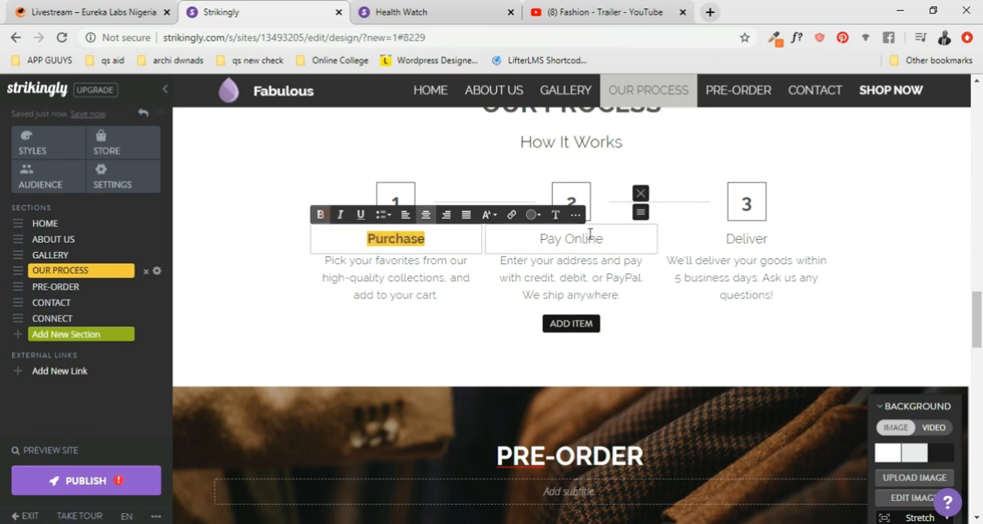
pyautogui.click(602, 237)
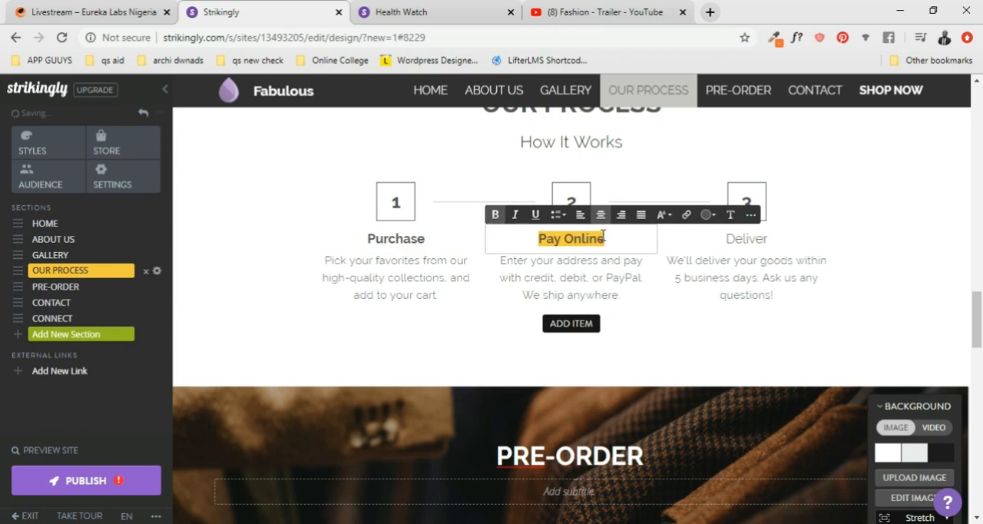
pyautogui.click(739, 241)
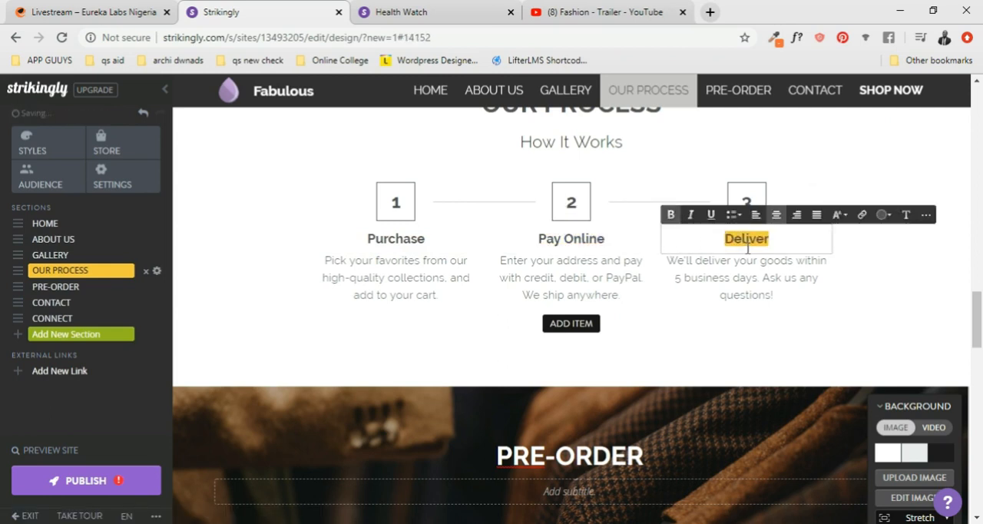
# - Look over the Pre-Order, Contact and Connect sections and the footer, and return to the Home section
pyautogui.scroll(-5, 562, 220)
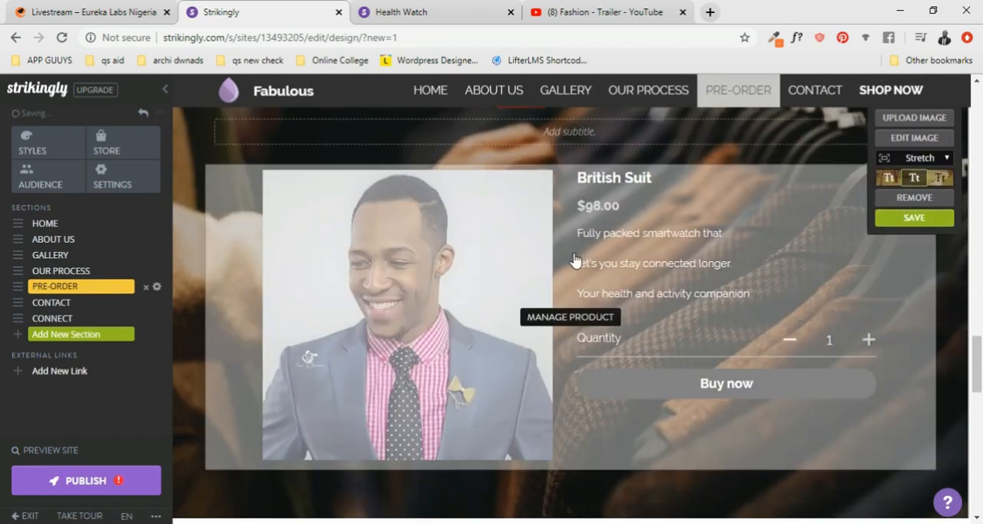
pyautogui.scroll(-5, 640, 231)
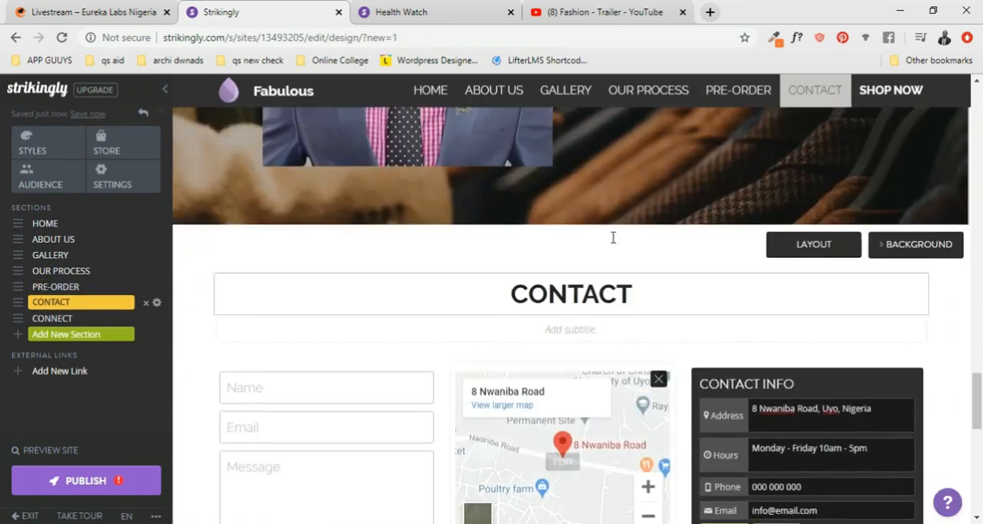
pyautogui.scroll(-5, 623, 366)
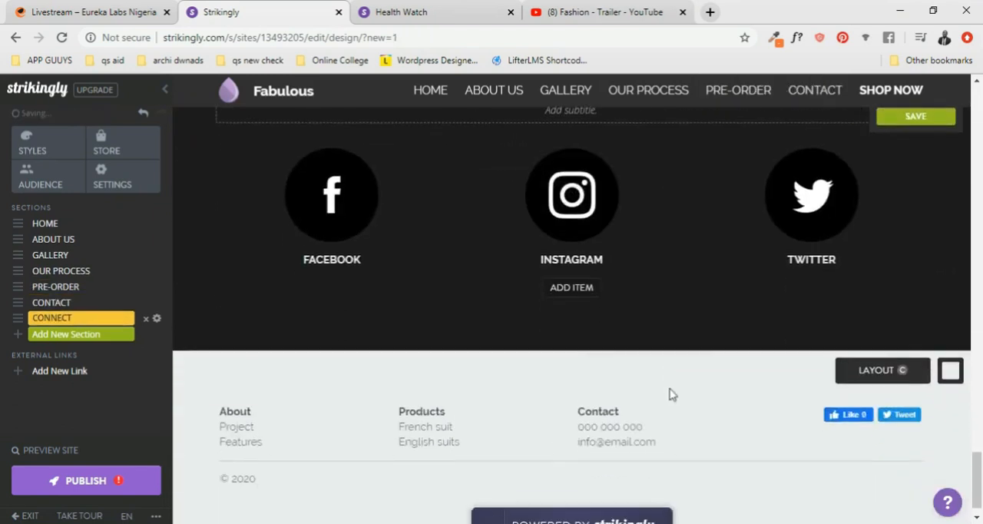
pyautogui.scroll(5, 569, 346)
pyautogui.scroll(15, 569, 346)
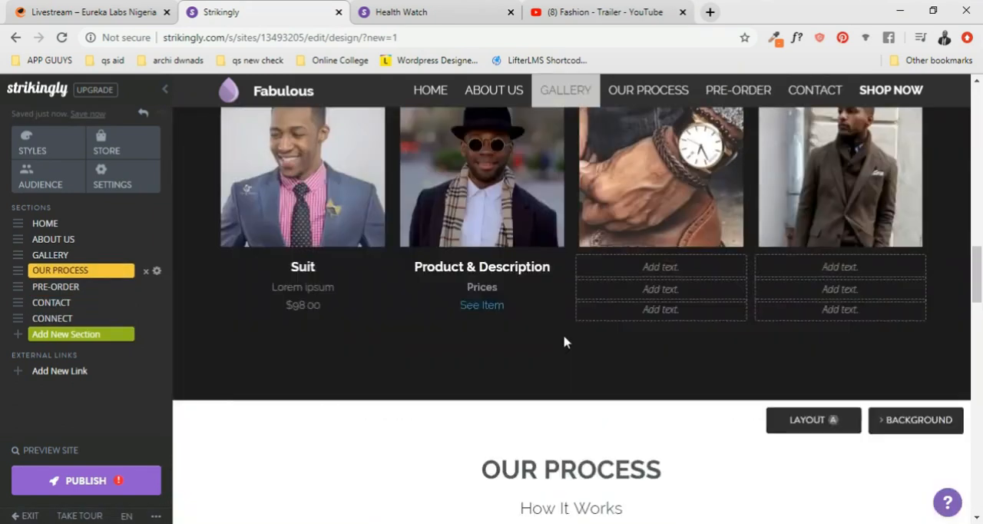
pyautogui.scroll(5, 564, 342)
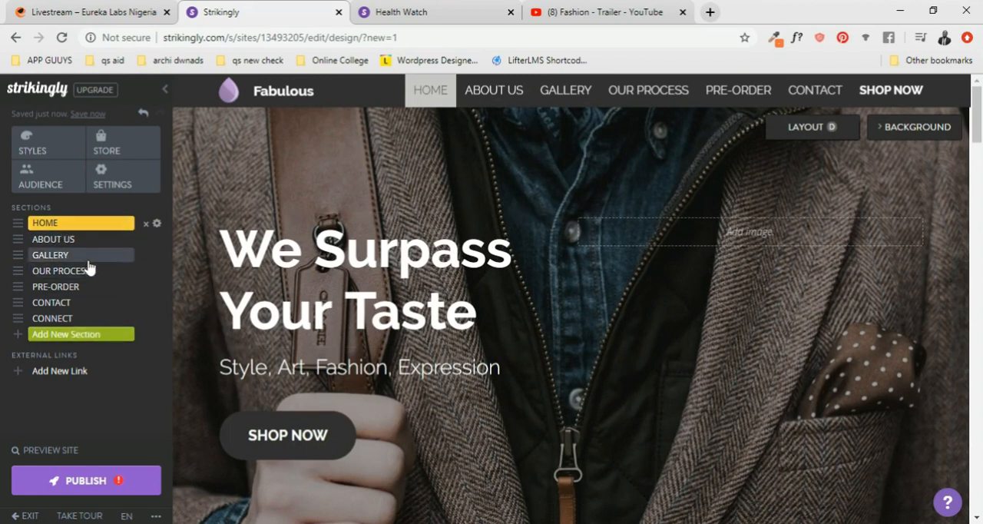
# - Publish the site at the URL fabulous.mystrikingly.com with the category Business
pyautogui.click(96, 483)
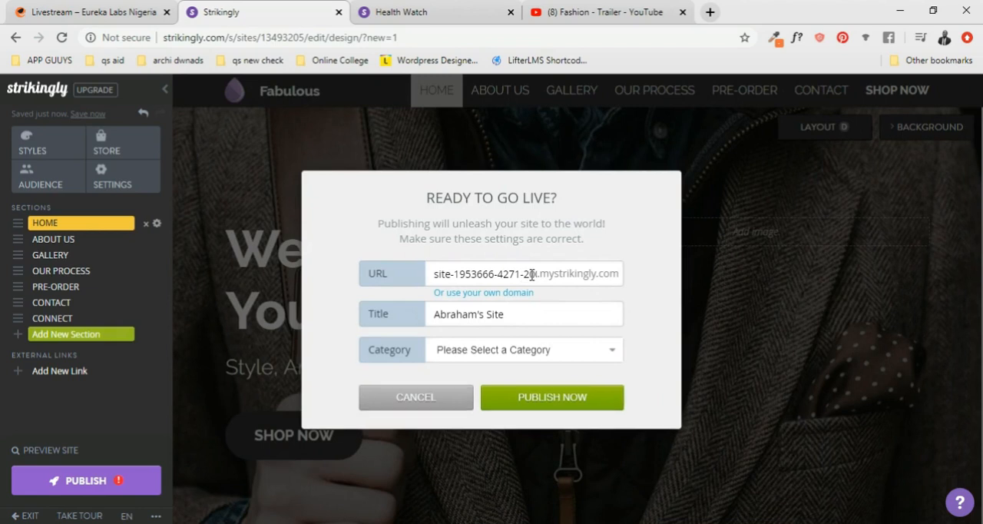
pyautogui.tripleClick(514, 273)
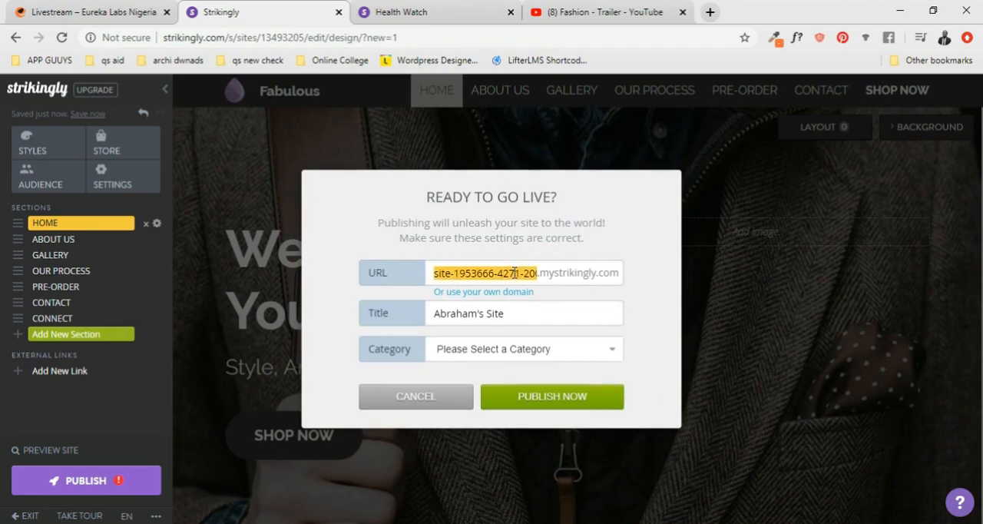
pyautogui.write('fabulous')
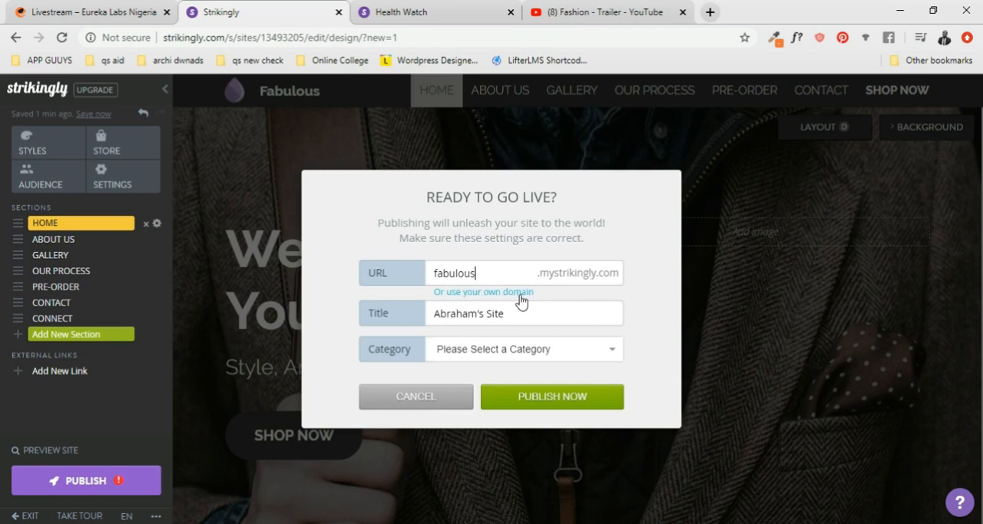
pyautogui.click(550, 355)
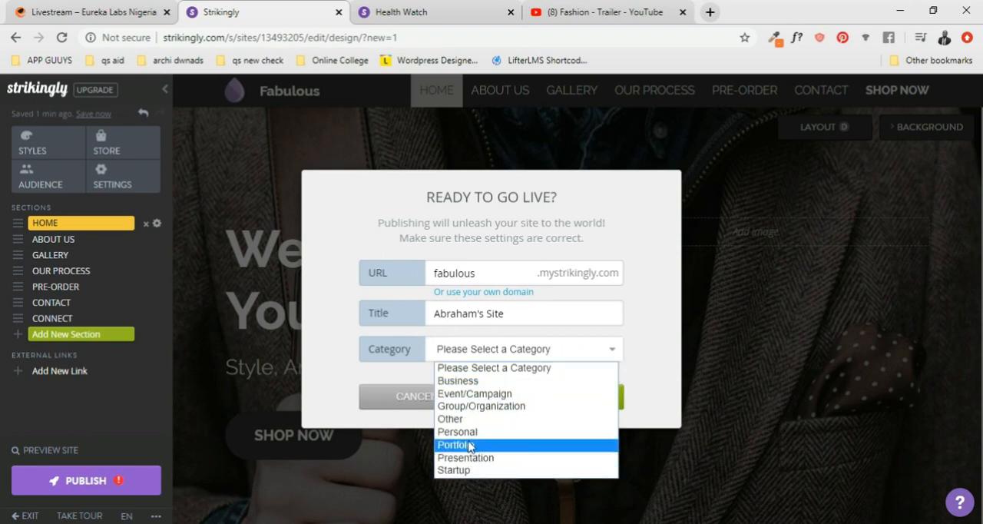
pyautogui.click(461, 387)
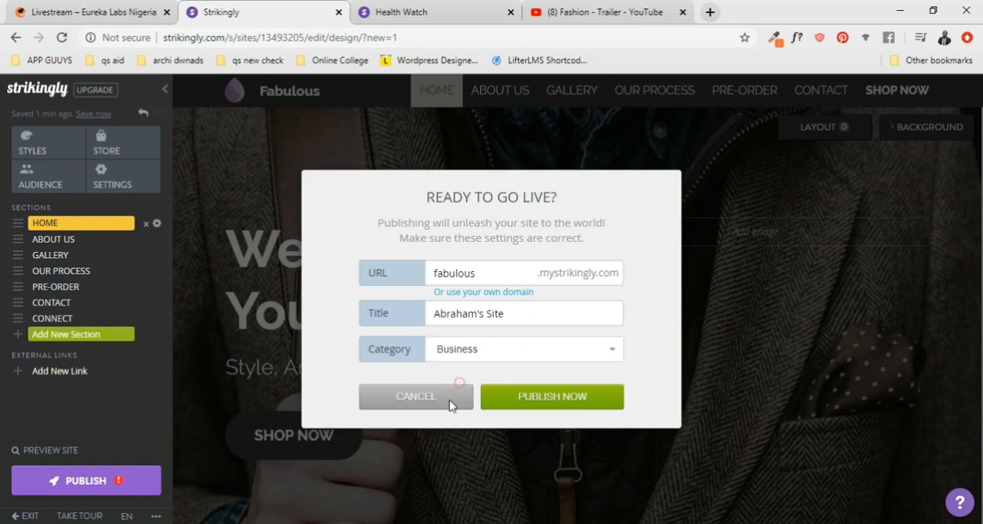
pyautogui.click(571, 405)
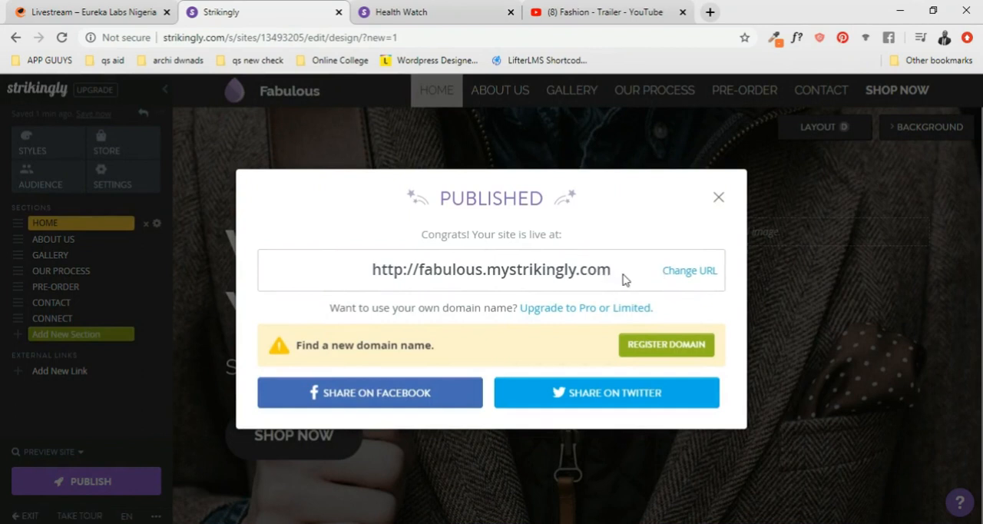
# - Open the published site in a new browser tab, dismiss the publishing confirmation and switch to the live site
pyautogui.rightClick(566, 275)
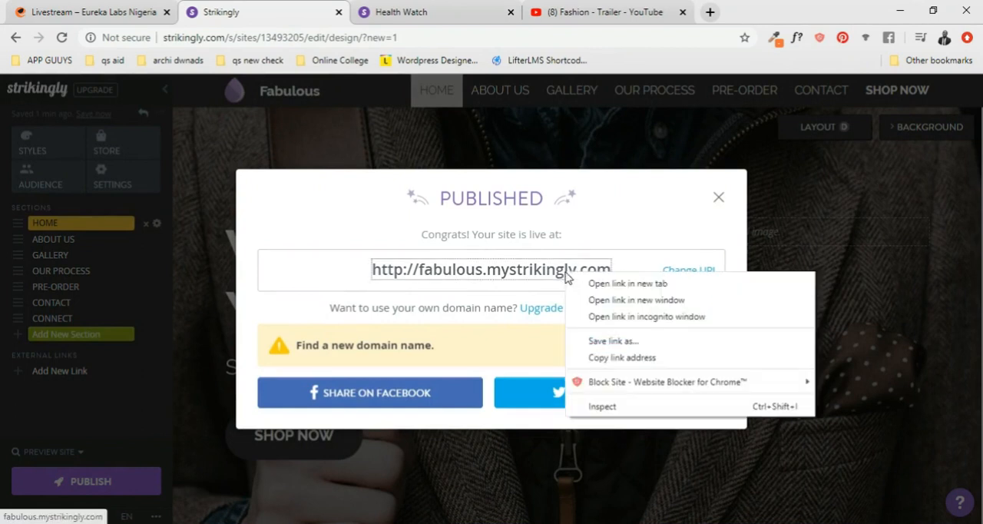
pyautogui.click(617, 284)
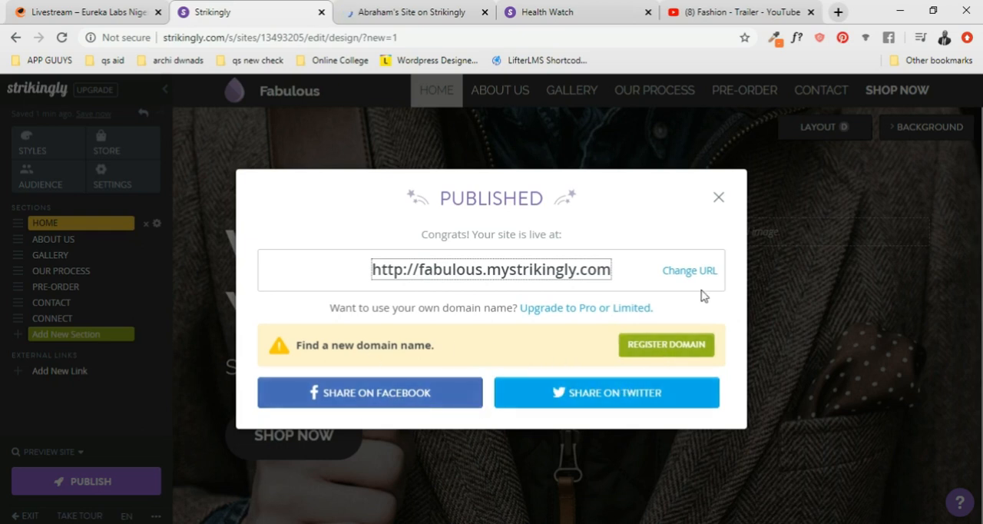
pyautogui.click(725, 202)
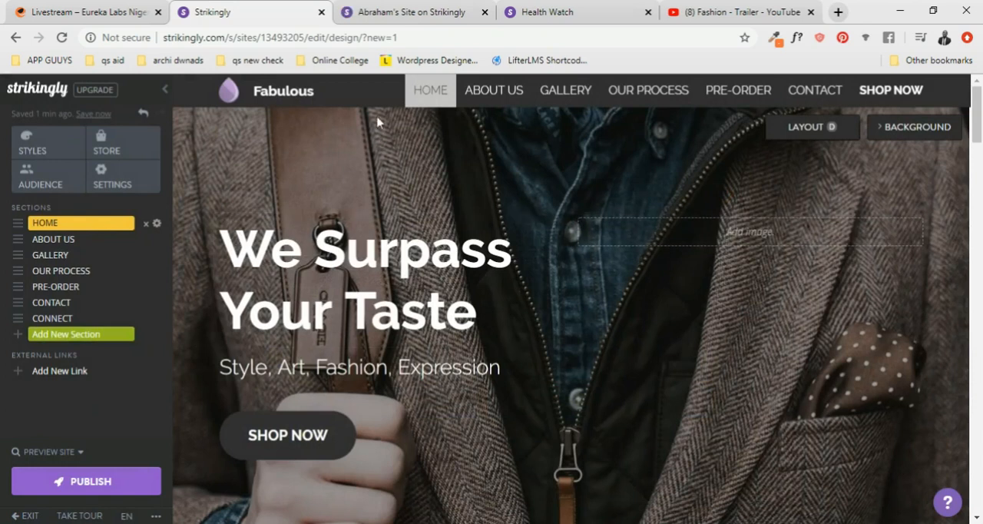
pyautogui.click(395, 11)
# - Review the live site's Home banner and About Us section, checking how the text and embedded video appear
pyautogui.scroll(-2, 398, 169)
pyautogui.scroll(-1, 398, 170)
pyautogui.scroll(3, 398, 170)
pyautogui.scroll(-3, 398, 170)
pyautogui.scroll(3, 398, 170)
pyautogui.scroll(-3, 398, 169)
pyautogui.scroll(-3, 398, 169)
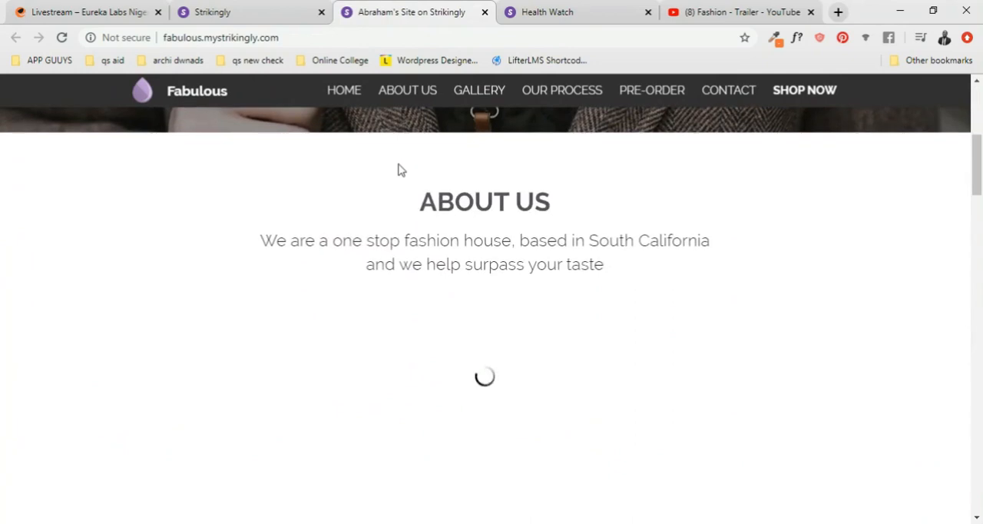
pyautogui.scroll(5, 401, 168)
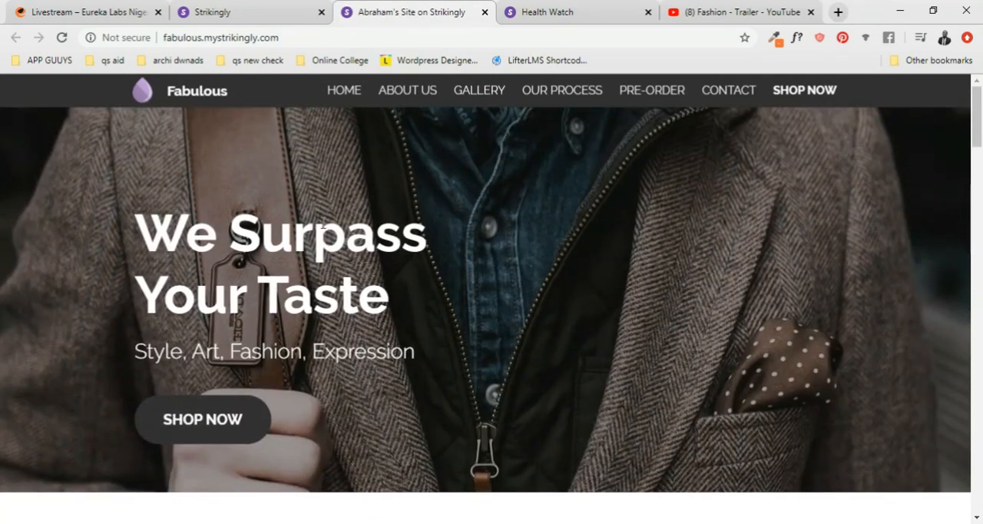
pyautogui.scroll(-1, 370, 308)
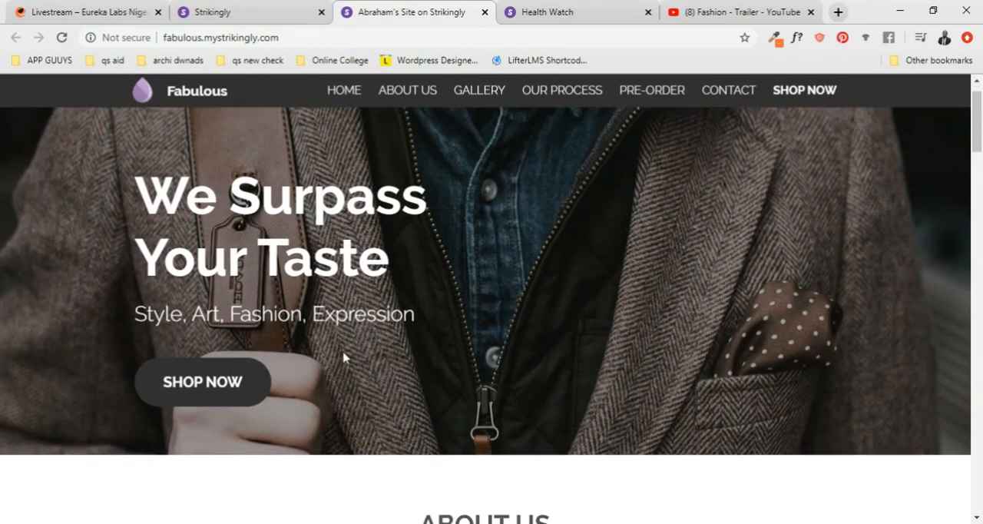
pyautogui.scroll(1, 325, 351)
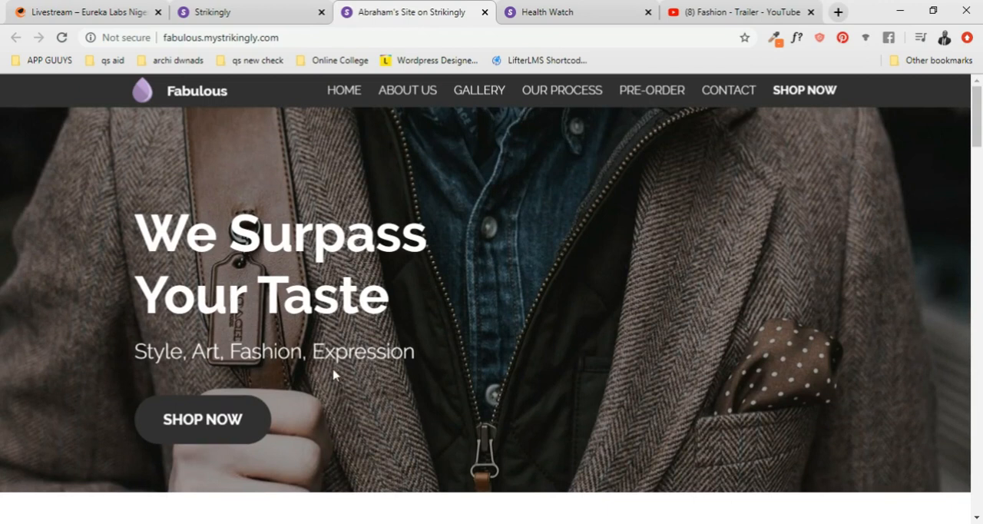
pyautogui.scroll(-4, 445, 370)
pyautogui.scroll(1, 550, 282)
pyautogui.scroll(-6, 550, 282)
pyautogui.scroll(4, 550, 282)
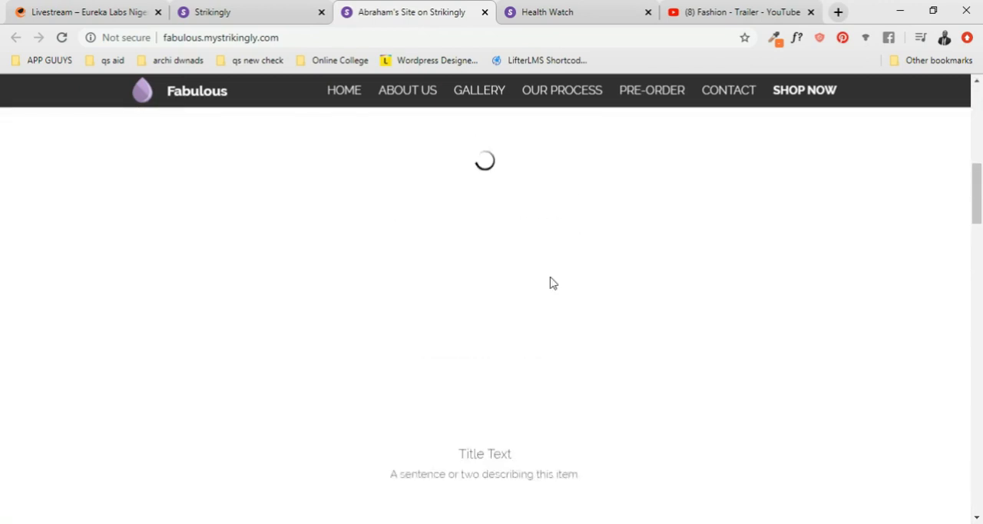
pyautogui.scroll(5, 550, 282)
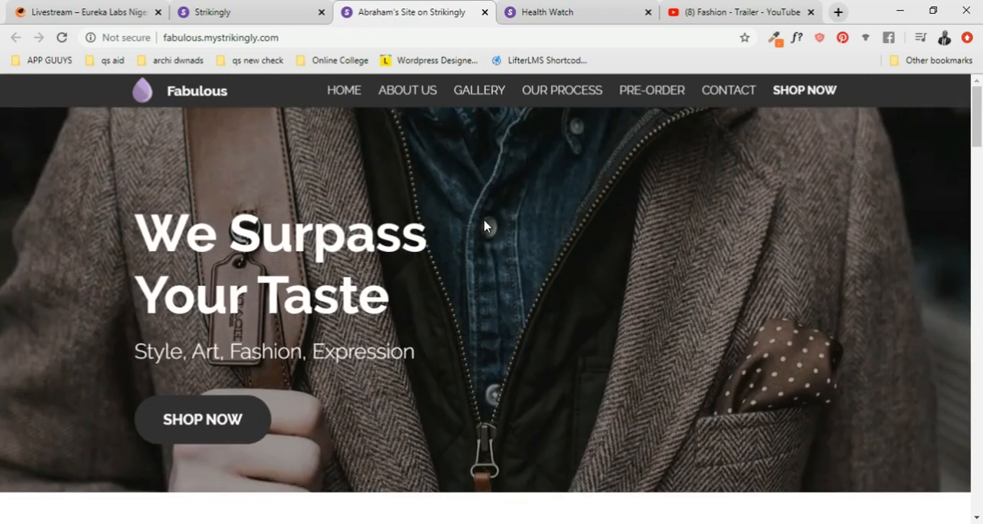
pyautogui.scroll(-4, 509, 225)
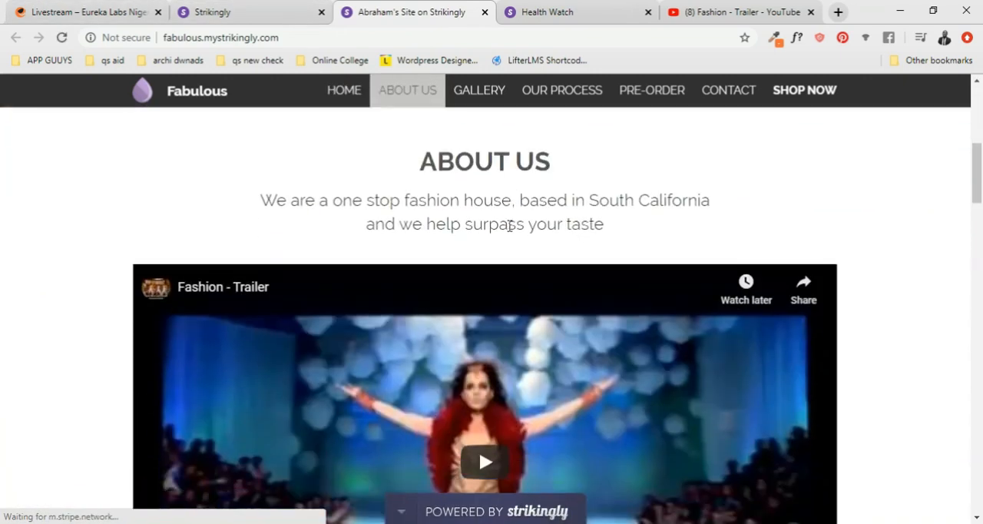
pyautogui.scroll(4, 509, 225)
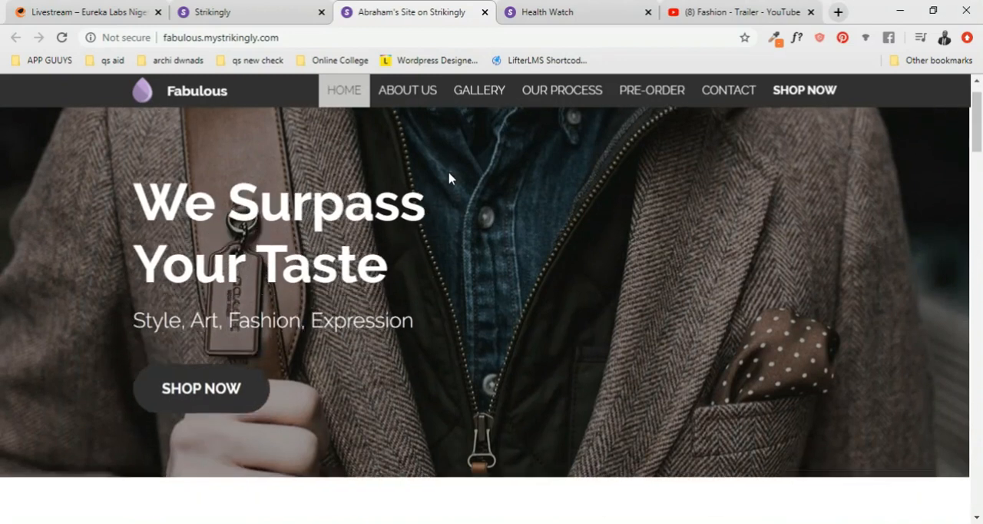
pyautogui.scroll(-4, 450, 173)
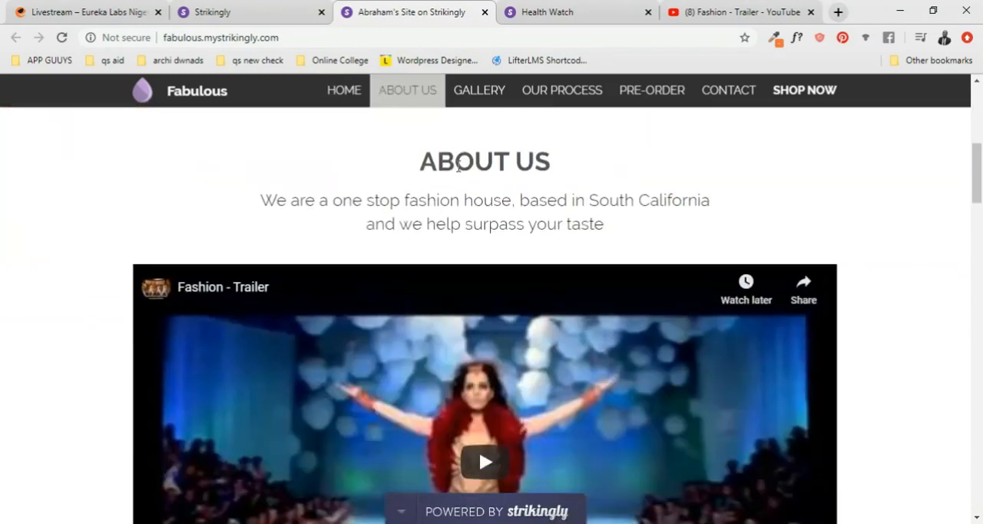
pyautogui.scroll(-4, 458, 166)
# - Play the "Fashion - Trailer" video in the live About Us section and check its playback speed and quality options
pyautogui.click(489, 178)
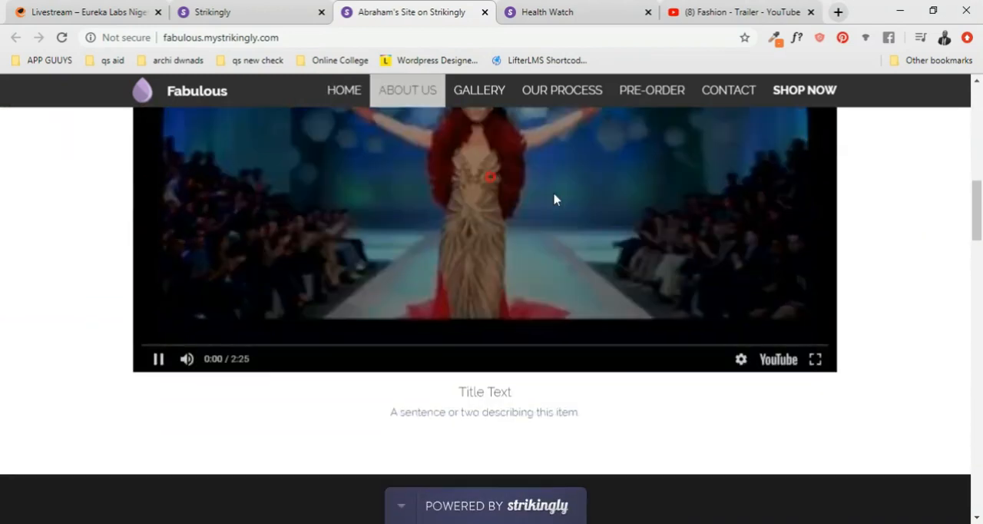
pyautogui.scroll(3, 553, 193)
pyautogui.scroll(-2, 554, 194)
pyautogui.scroll(3, 554, 193)
pyautogui.scroll(-2, 554, 194)
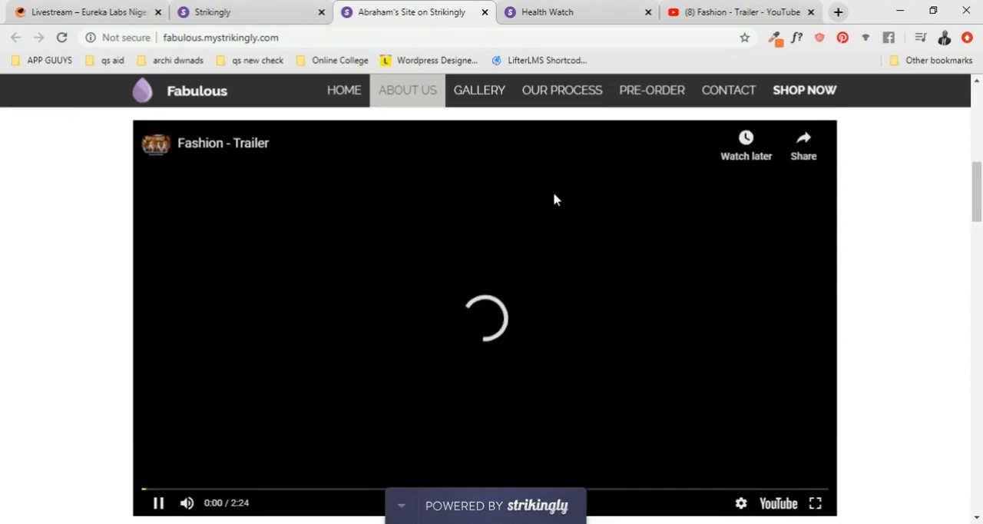
pyautogui.scroll(3, 553, 194)
pyautogui.scroll(-3, 491, 257)
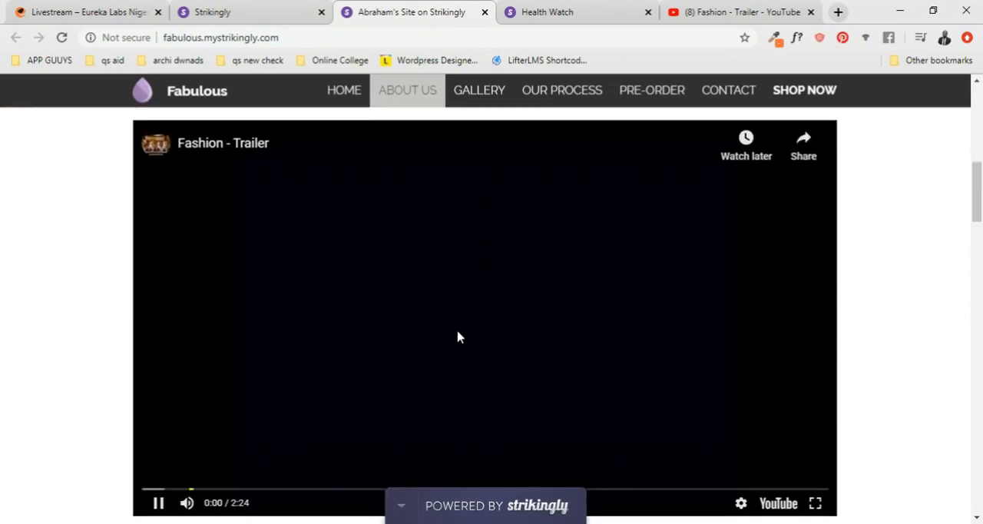
pyautogui.scroll(-1, 458, 336)
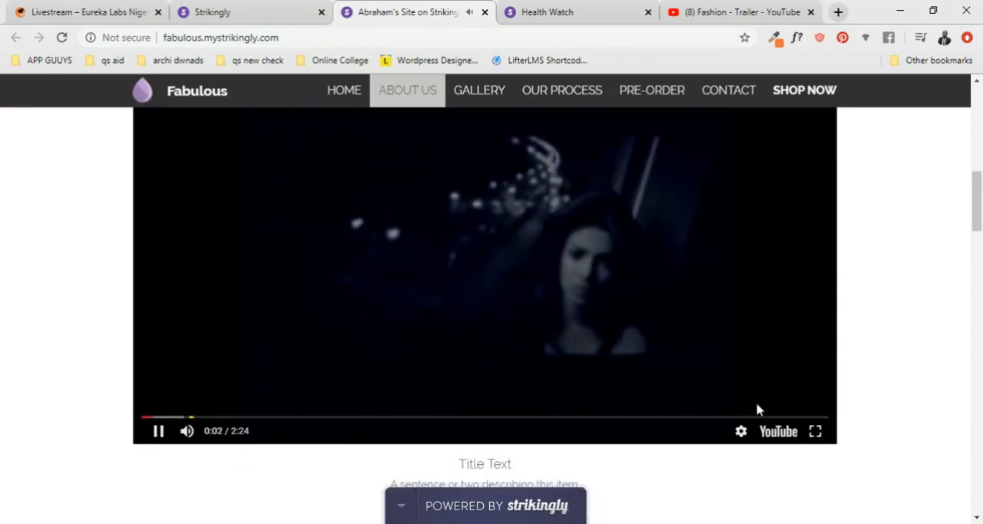
pyautogui.click(742, 432)
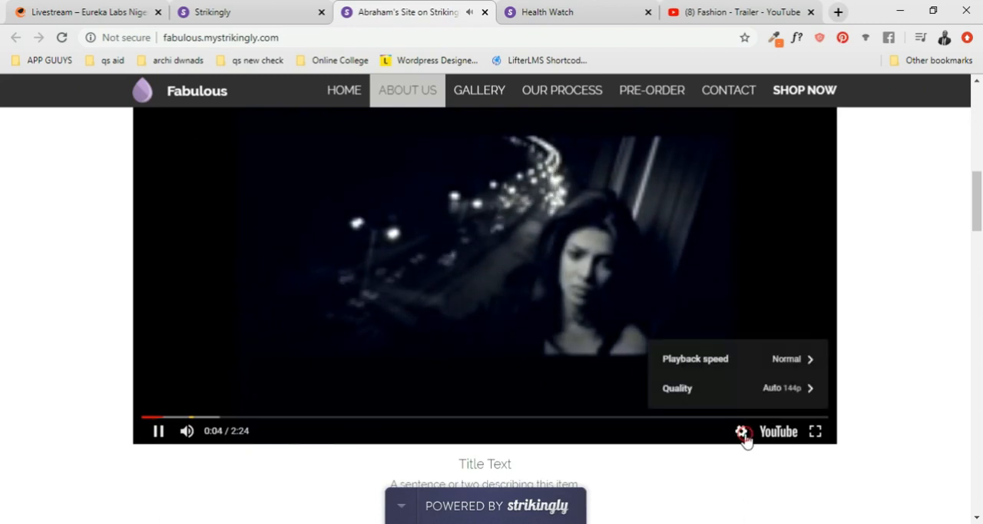
pyautogui.click(875, 415)
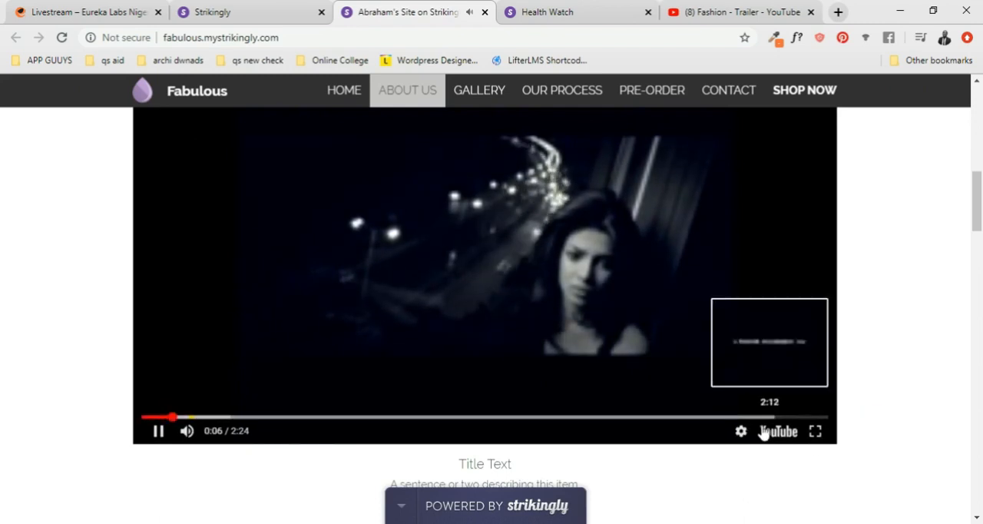
# - Review the live site's Gallery and Our Process sections, checking the product images, captions and the three process steps
pyautogui.scroll(-5, 460, 292)
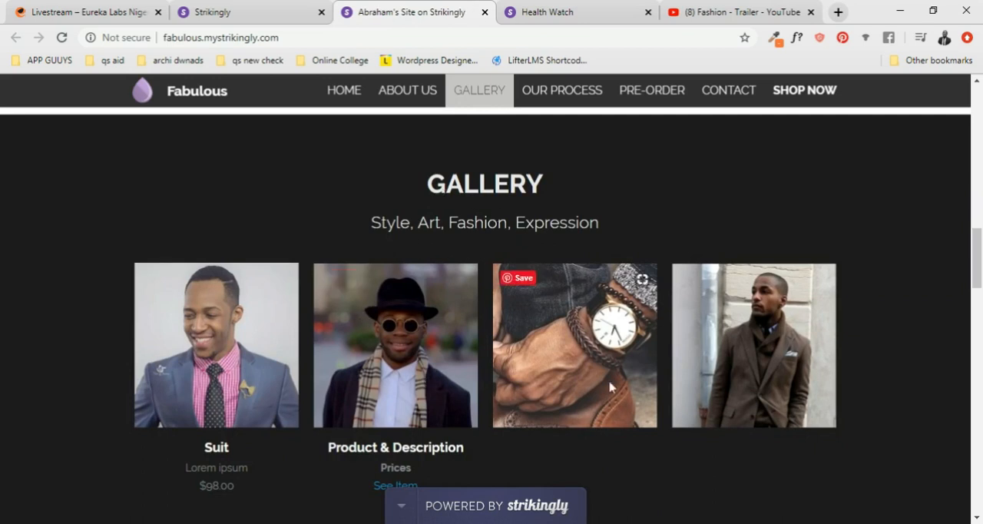
pyautogui.scroll(-1, 706, 364)
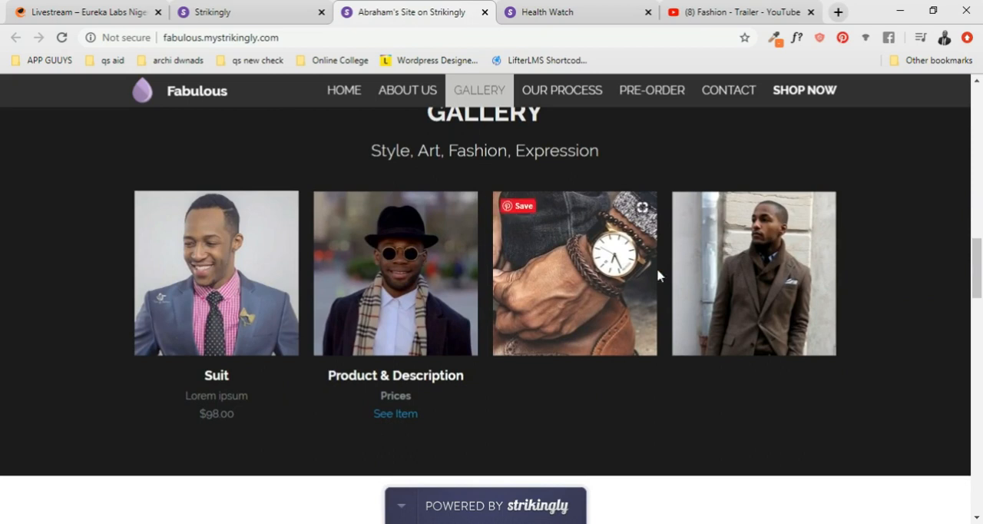
pyautogui.scroll(-1, 592, 285)
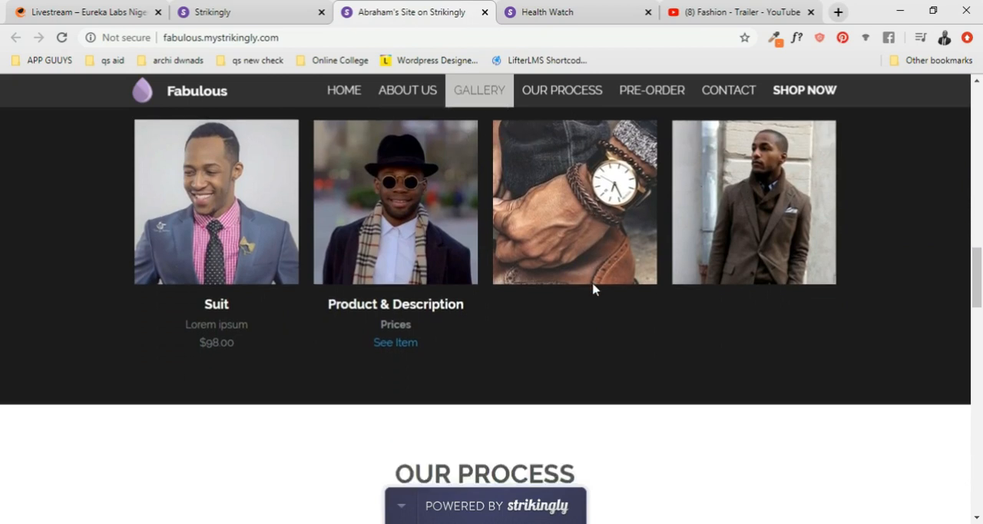
pyautogui.scroll(4, 592, 285)
pyautogui.scroll(-2, 598, 292)
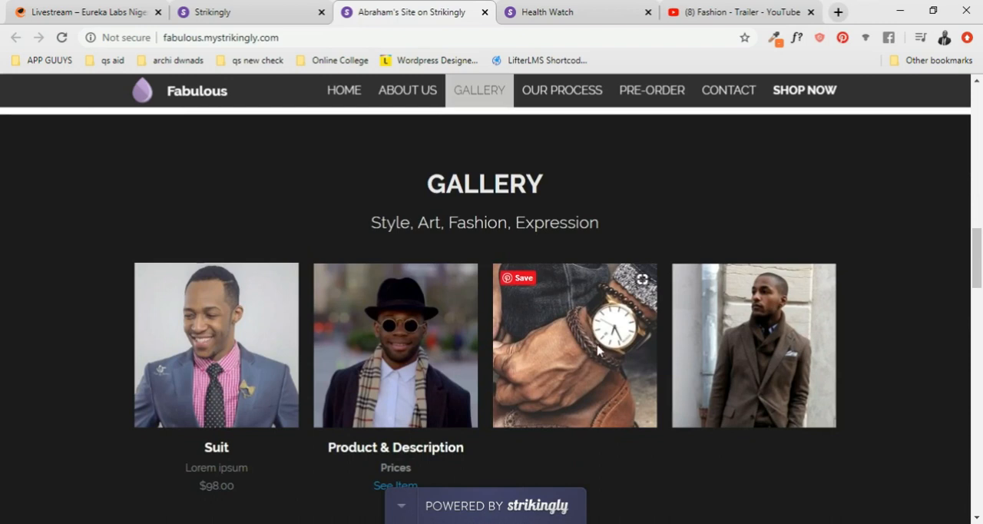
pyautogui.scroll(-2, 586, 326)
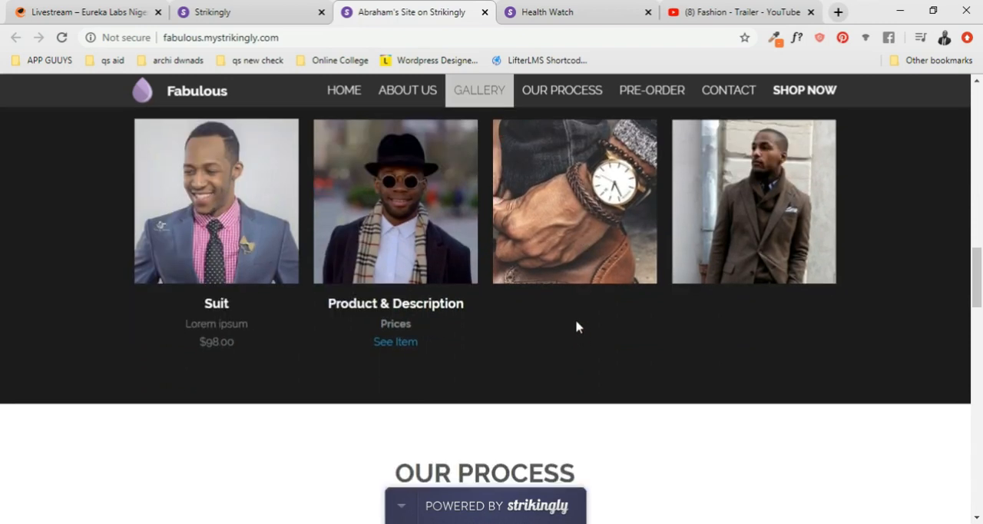
pyautogui.scroll(-3, 575, 325)
pyautogui.scroll(-2, 509, 257)
pyautogui.scroll(2, 509, 250)
pyautogui.scroll(-2, 590, 251)
pyautogui.scroll(2, 564, 226)
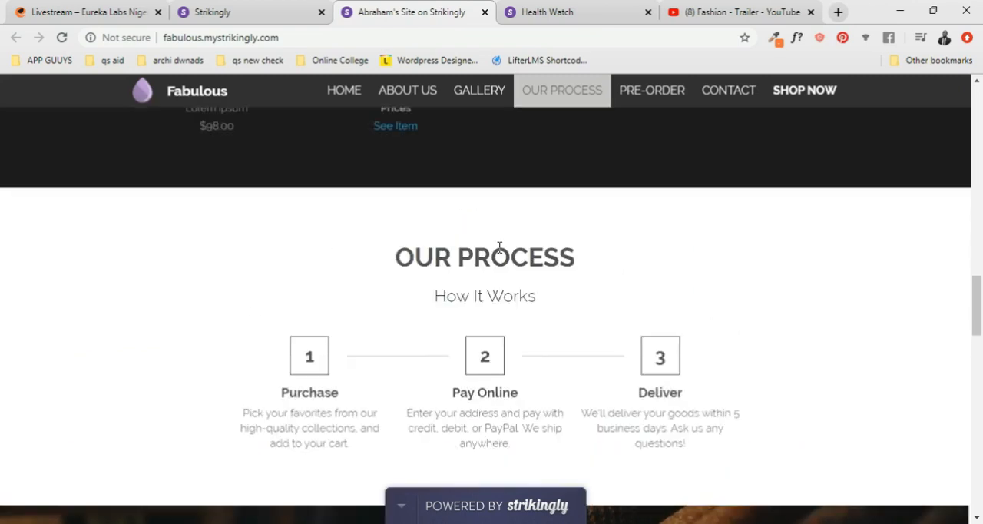
pyautogui.scroll(-1, 535, 238)
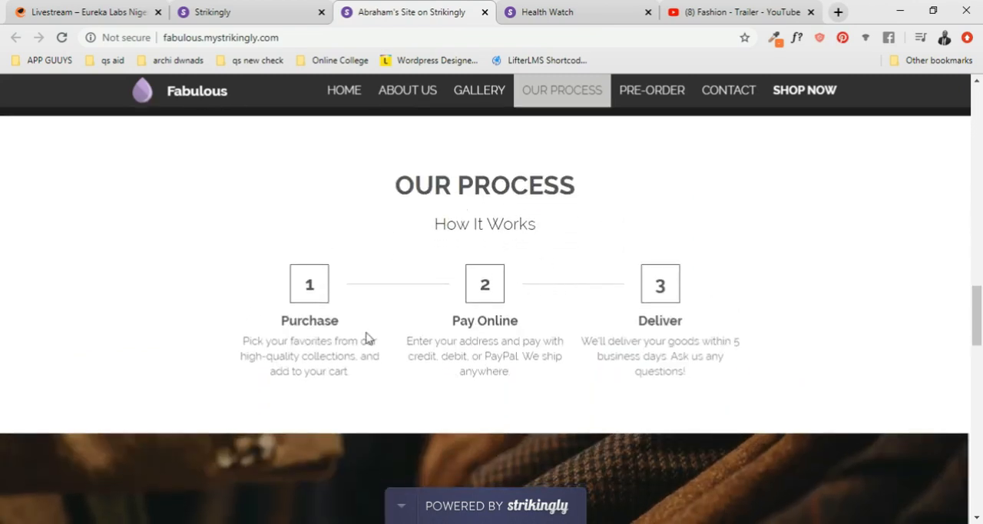
# - Review the live site's Pre-Order, Contact and Follow Us sections, and look back over the page up to About Us
pyautogui.scroll(-5, 376, 343)
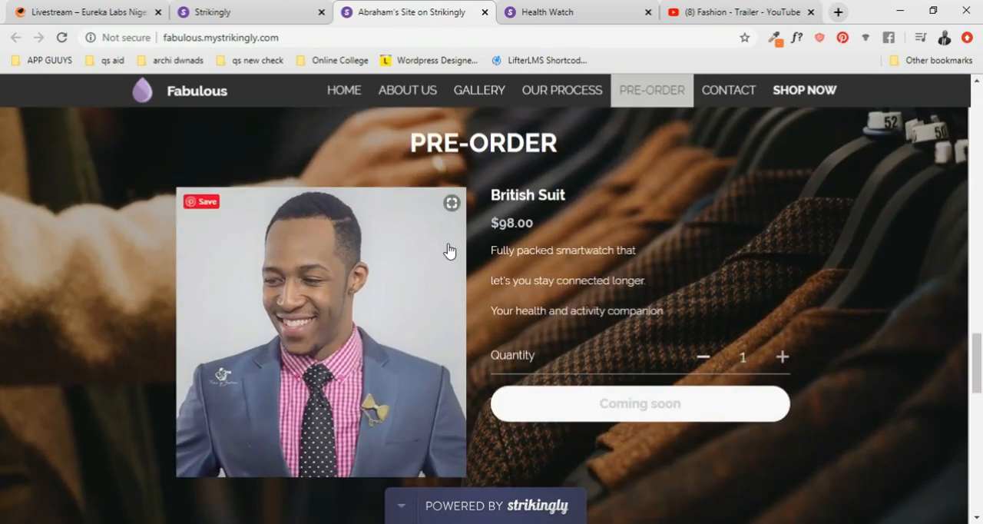
pyautogui.scroll(1, 496, 172)
pyautogui.scroll(-3, 617, 238)
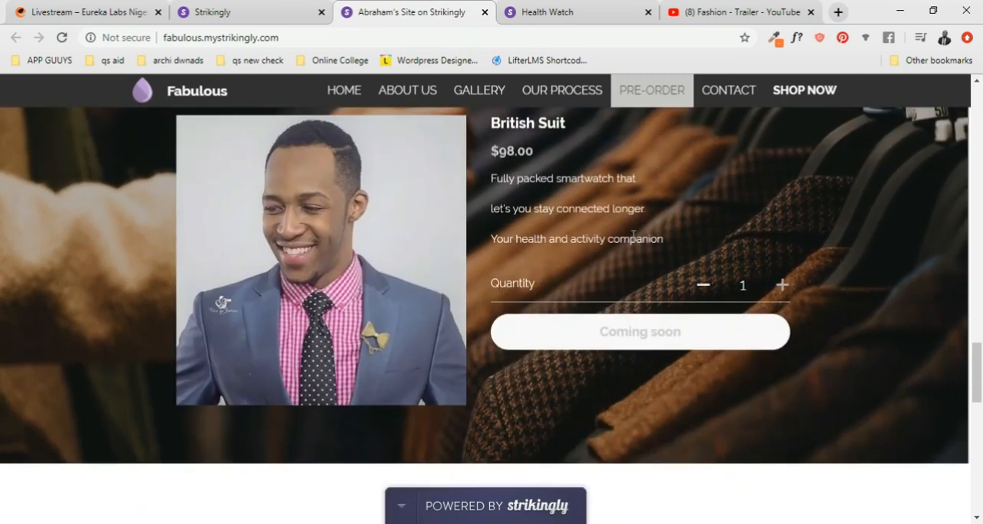
pyautogui.scroll(1, 423, 202)
pyautogui.scroll(-4, 476, 222)
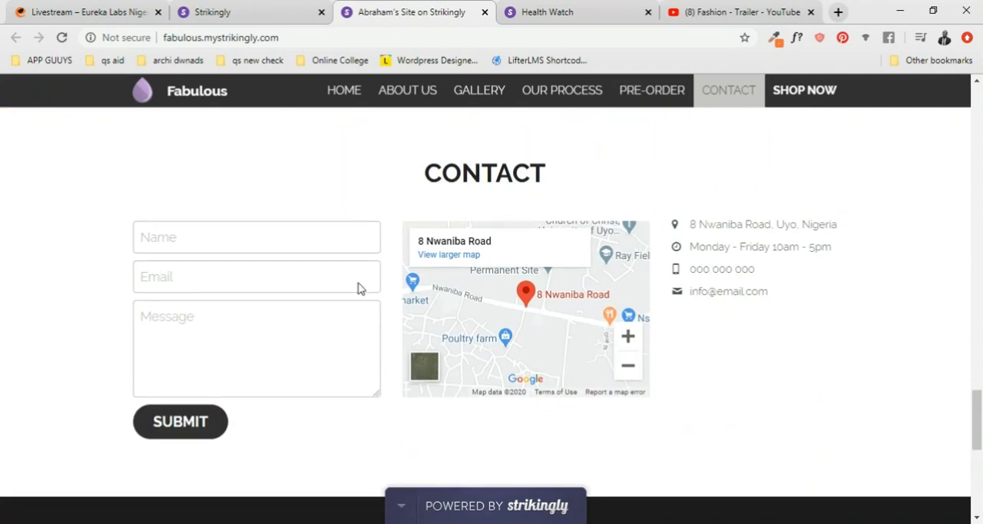
pyautogui.scroll(-6, 263, 262)
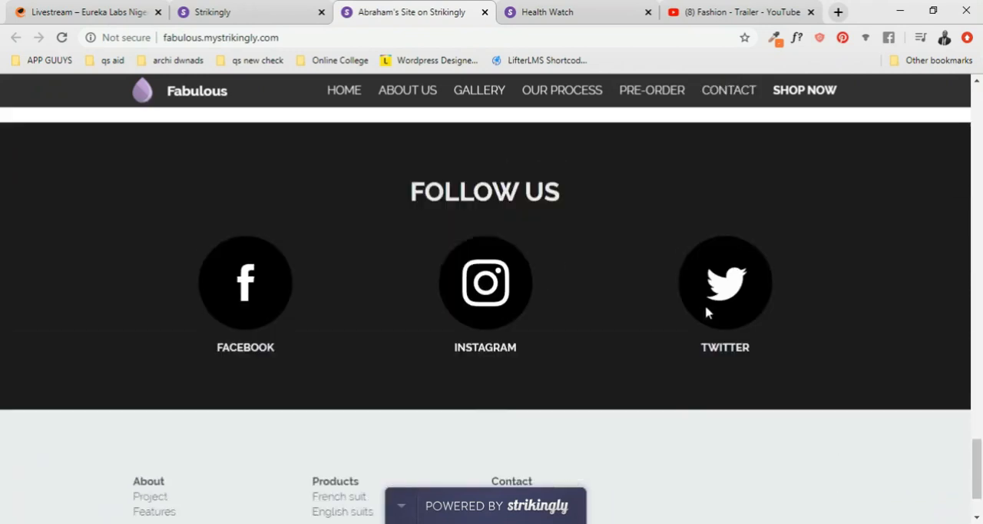
pyautogui.scroll(8, 704, 320)
pyautogui.scroll(20, 702, 296)
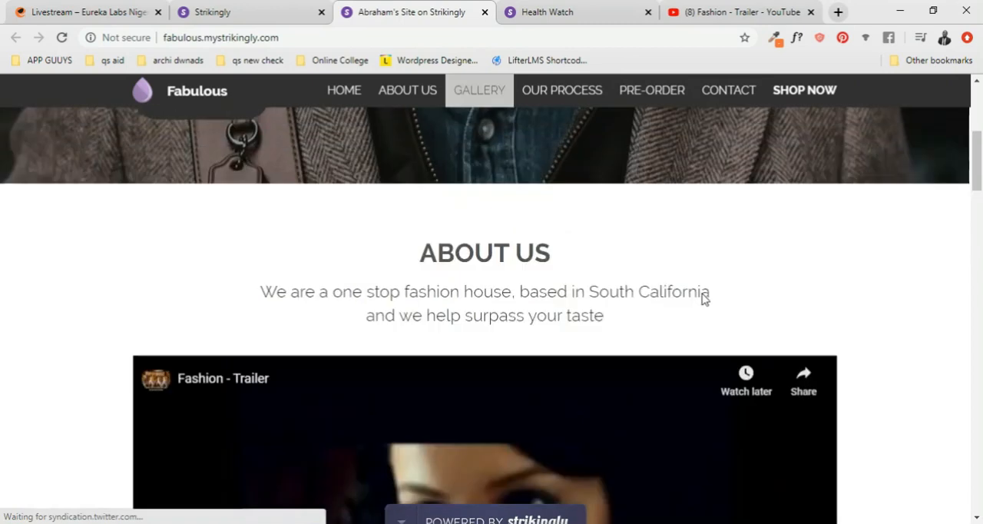
pyautogui.scroll(-9, 597, 222)
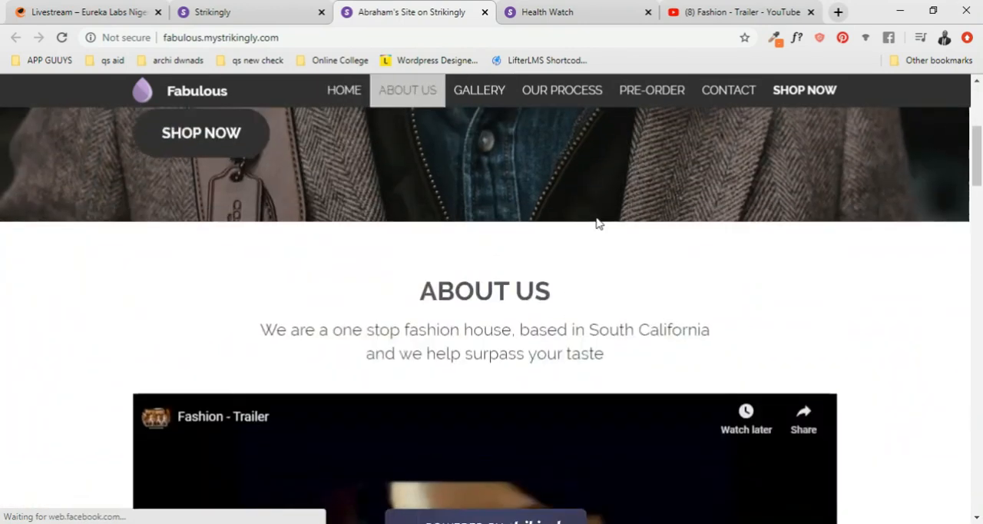
pyautogui.scroll(-10, 596, 222)
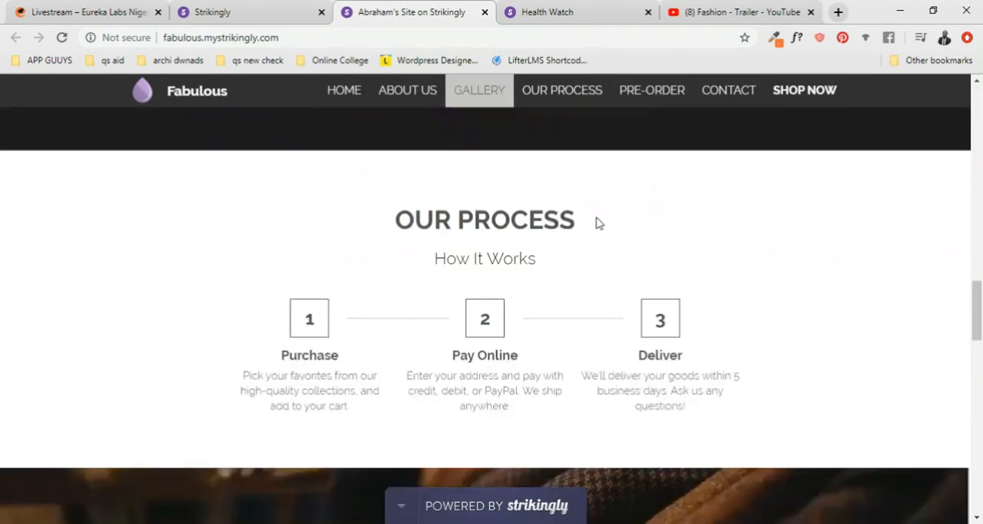
pyautogui.scroll(8, 584, 185)
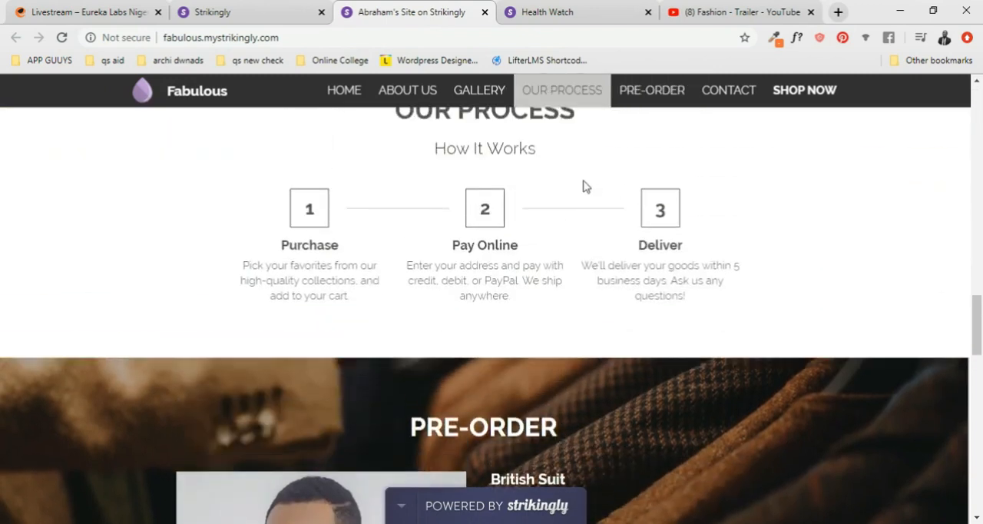
pyautogui.scroll(7, 584, 186)
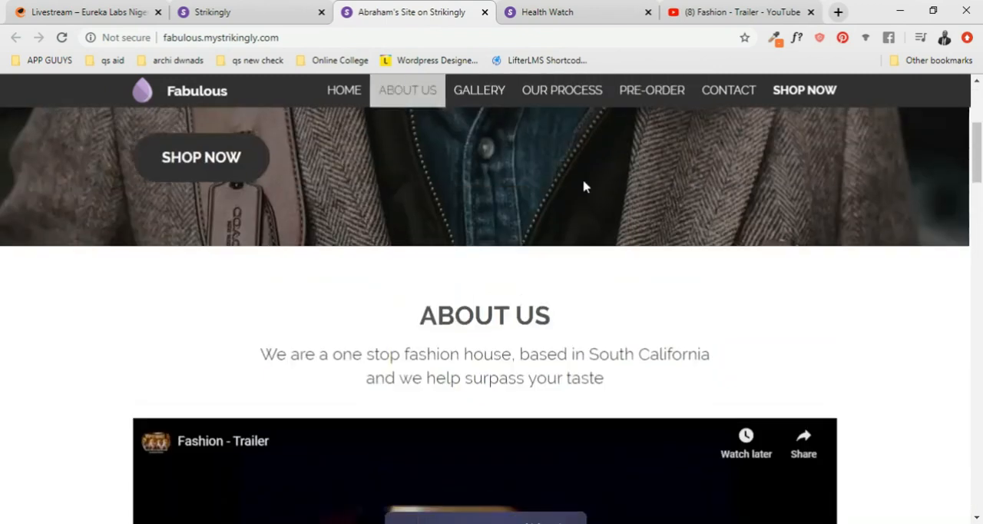
# - Test the live site's Contact, Pre-Order, Home, About Us and Shop Now navigation links
pyautogui.click(740, 99)
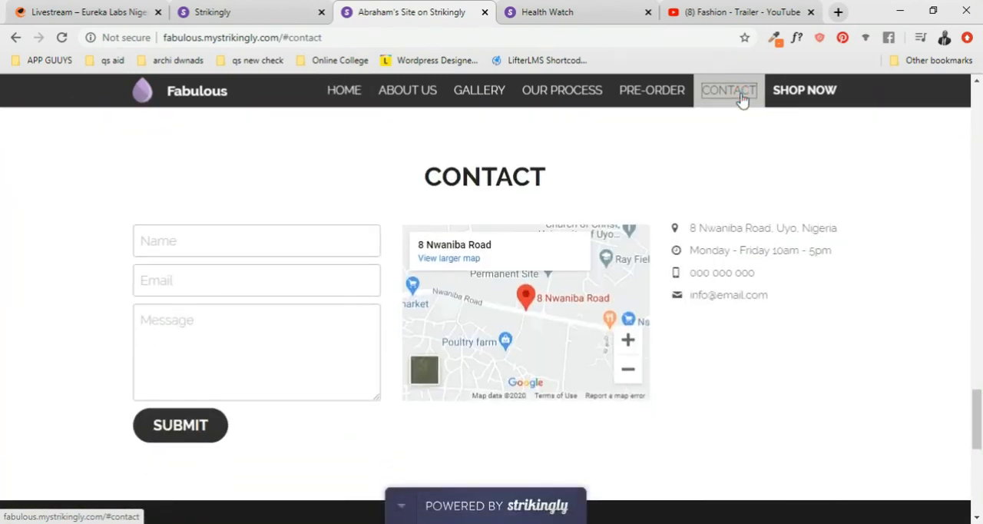
pyautogui.click(665, 92)
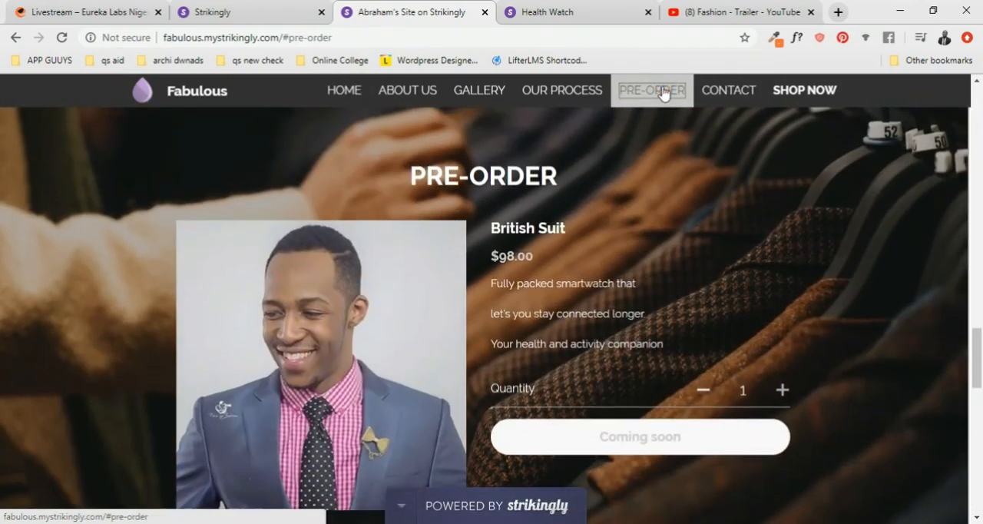
pyautogui.click(366, 90)
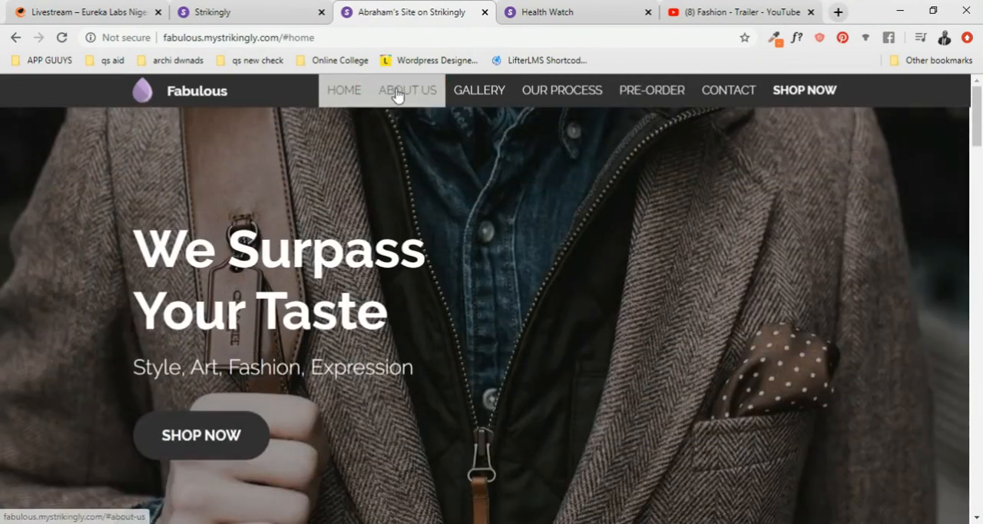
pyautogui.click(397, 91)
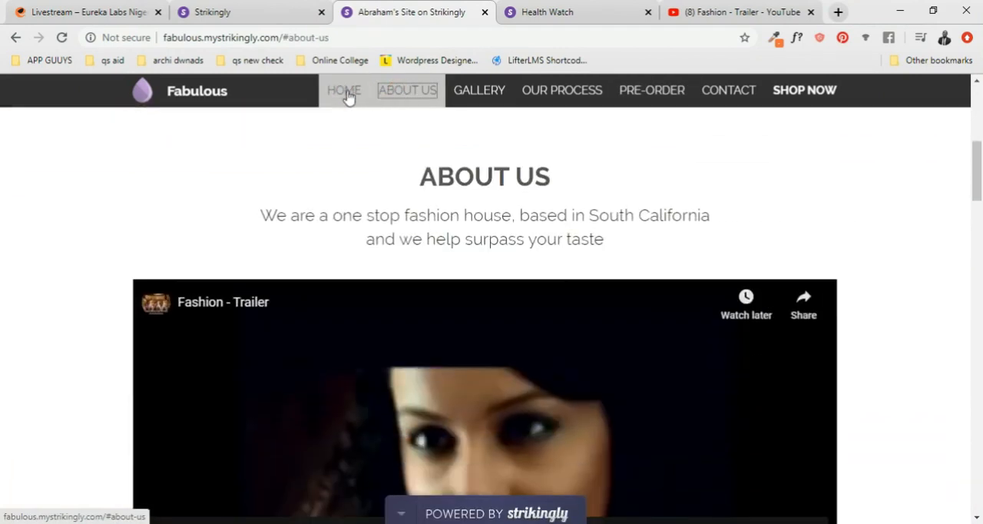
pyautogui.click(344, 92)
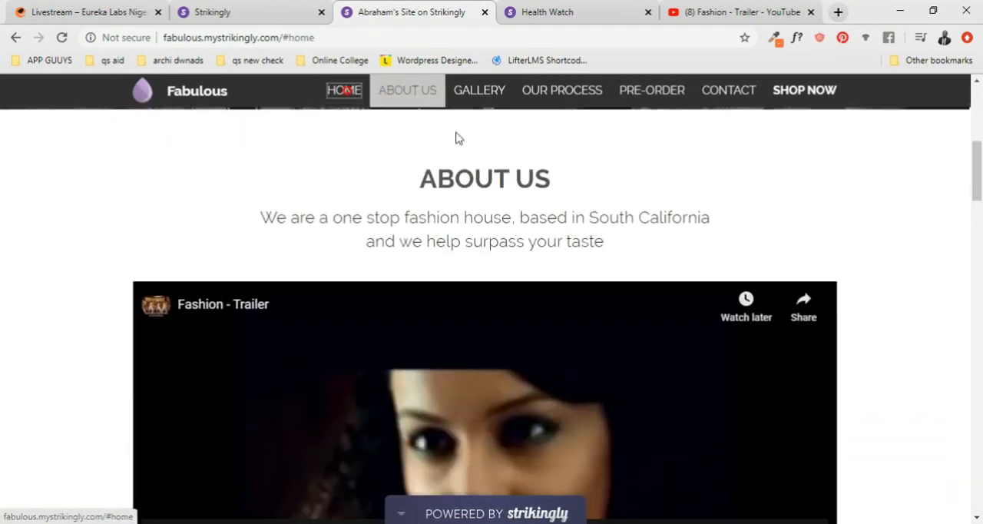
pyautogui.scroll(-3, 768, 154)
pyautogui.scroll(3, 779, 136)
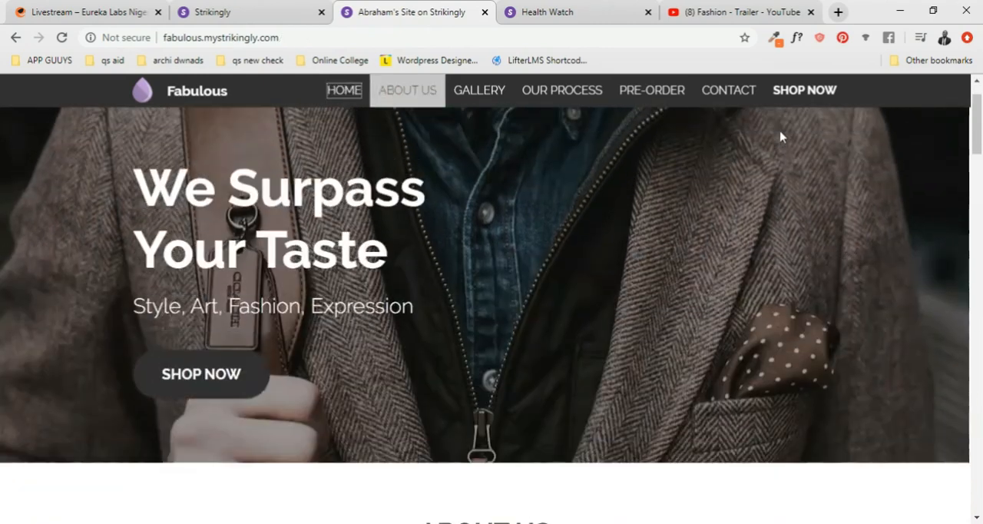
pyautogui.click(799, 91)
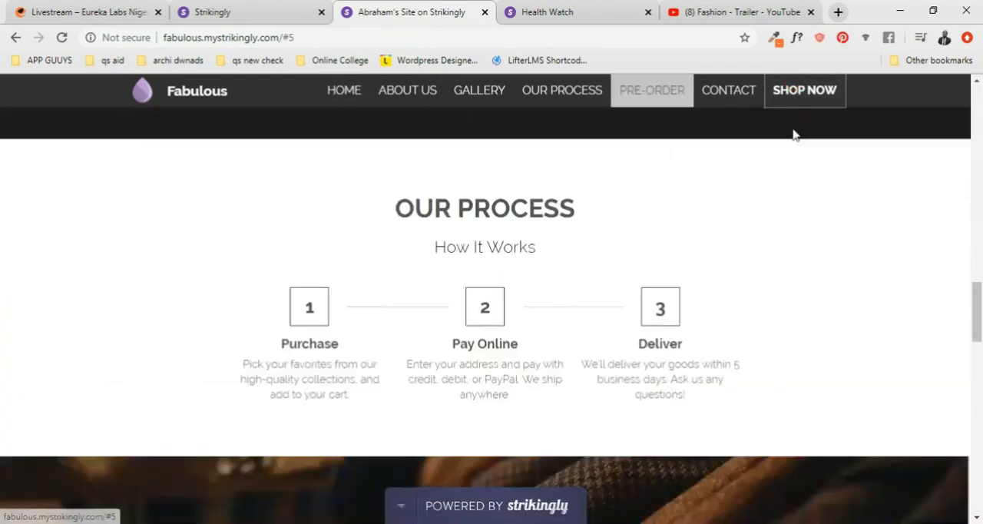
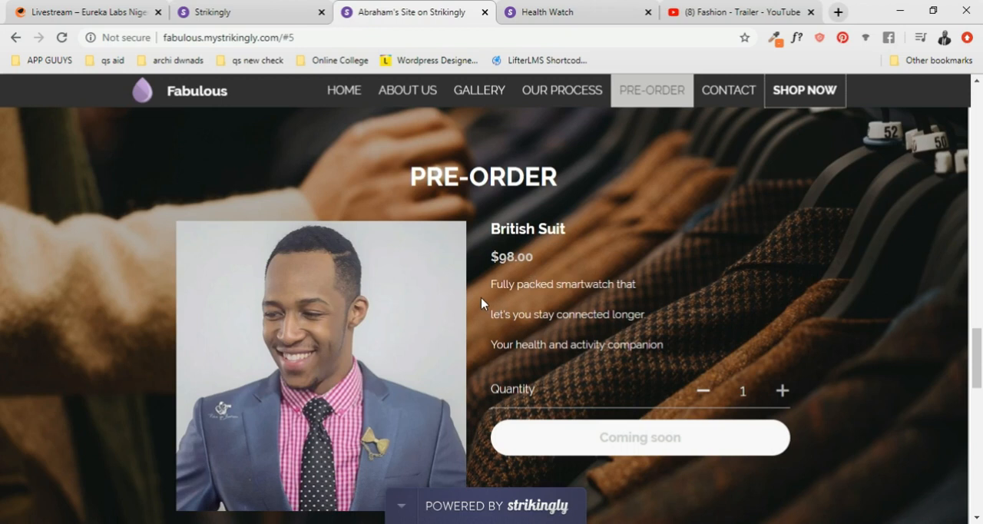
# - Review the published Fabulous site, looking over its home banner and About Us section
pyautogui.scroll(10, 441, 253)
pyautogui.scroll(10, 441, 253)
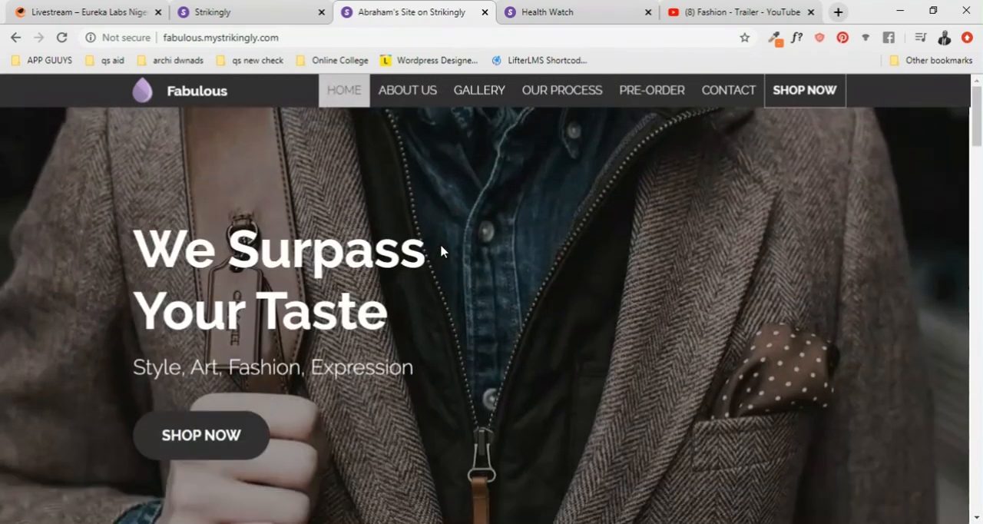
pyautogui.scroll(-10, 630, 305)
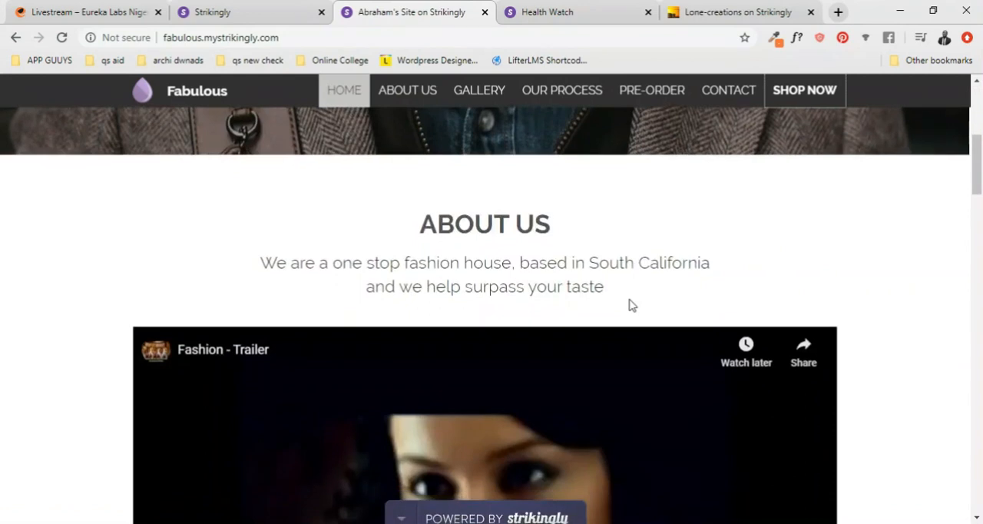
pyautogui.scroll(8, 630, 305)
pyautogui.scroll(5, 630, 305)
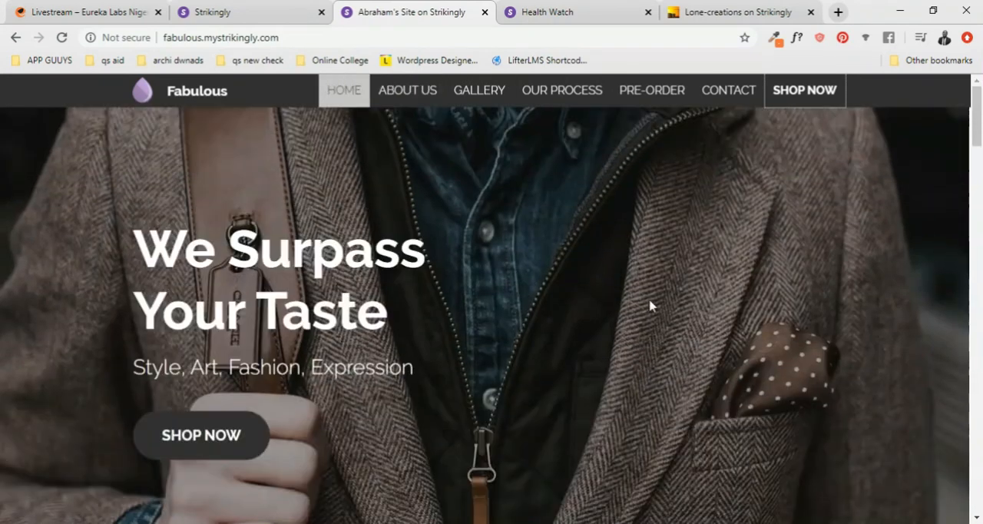
# - Examine the Lone Creations example site, from its About section through past works, social feed, contact form and footer
pyautogui.click(741, 13)
pyautogui.scroll(-2, 550, 230)
pyautogui.scroll(-8, 550, 231)
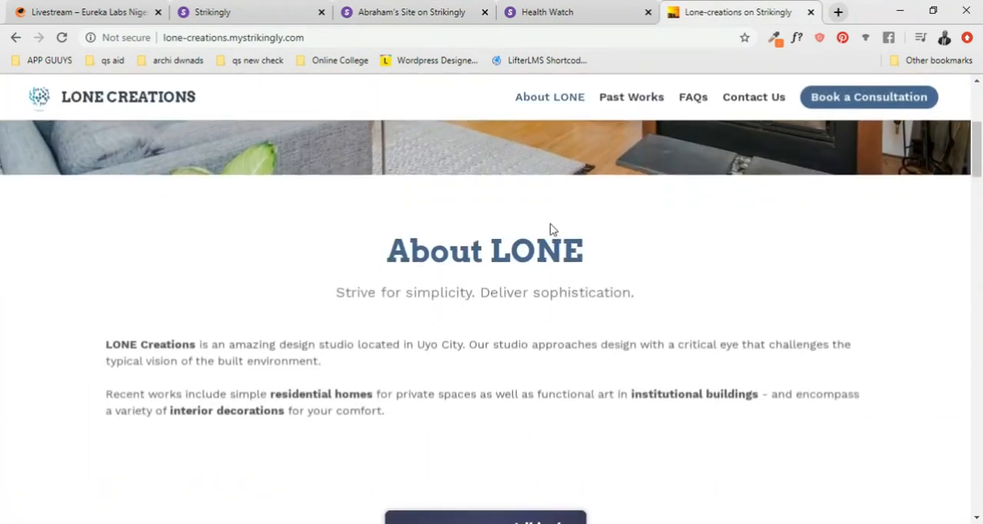
pyautogui.scroll(-5, 557, 245)
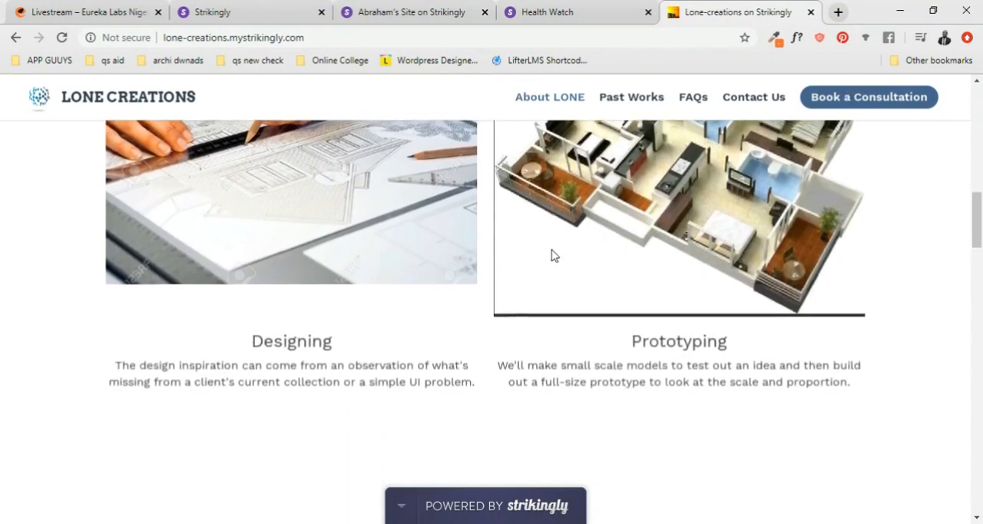
pyautogui.scroll(-5, 578, 301)
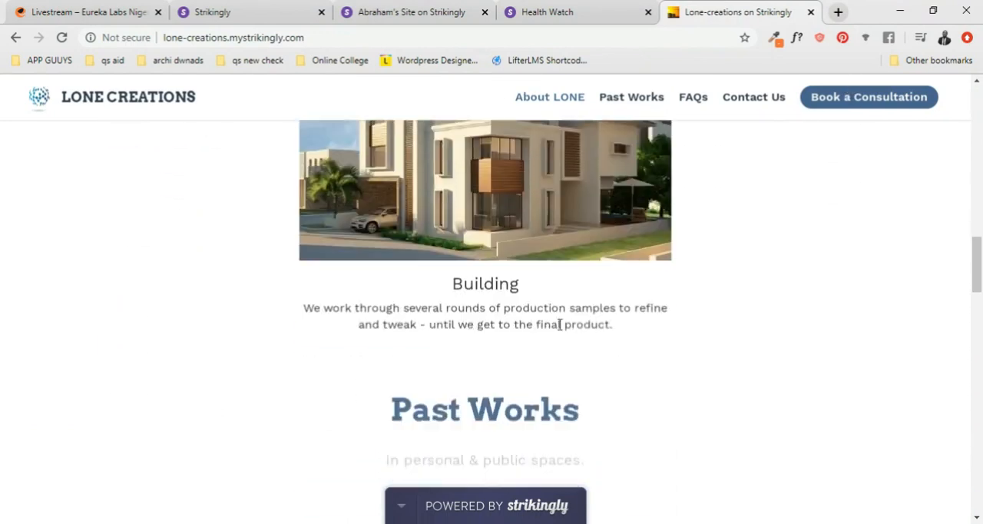
pyautogui.scroll(-6, 367, 330)
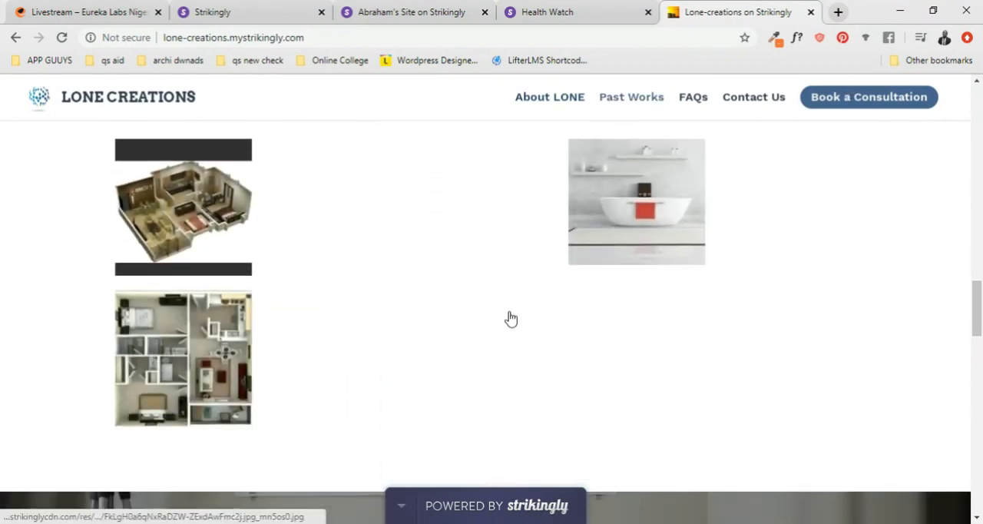
pyautogui.scroll(-8, 703, 304)
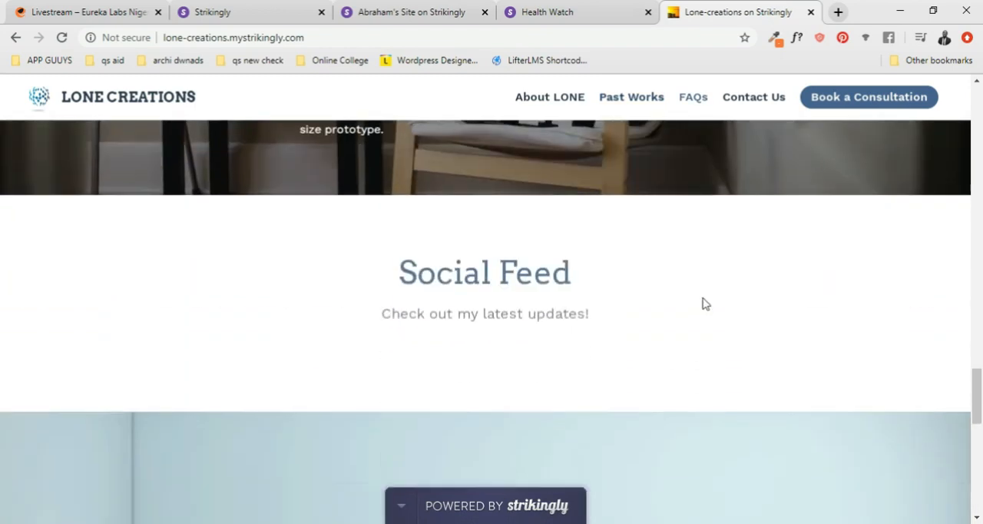
pyautogui.scroll(-4, 689, 304)
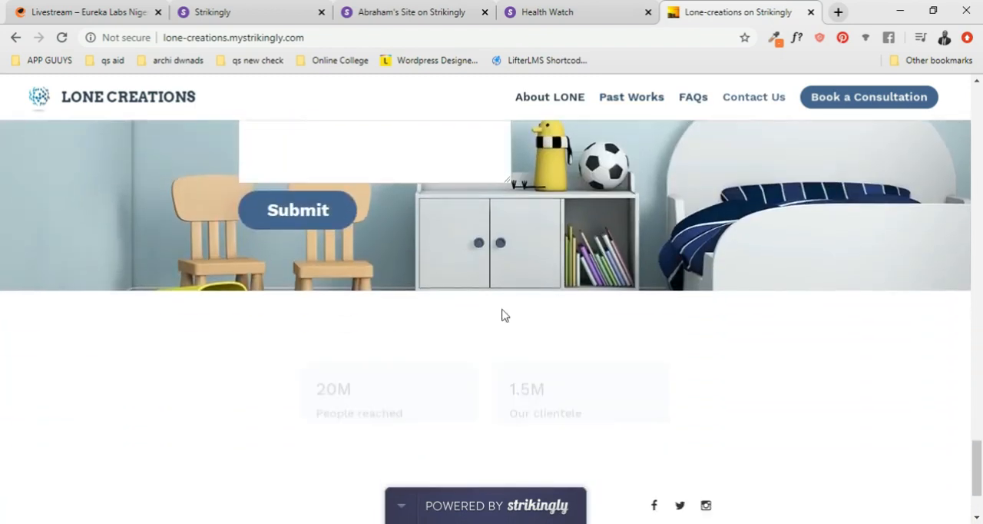
pyautogui.scroll(8, 737, 390)
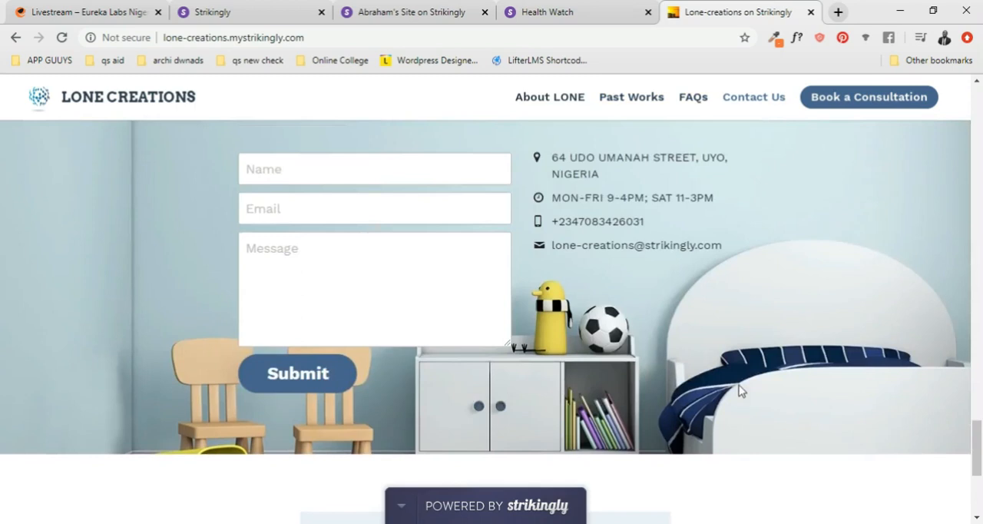
pyautogui.scroll(-8, 738, 390)
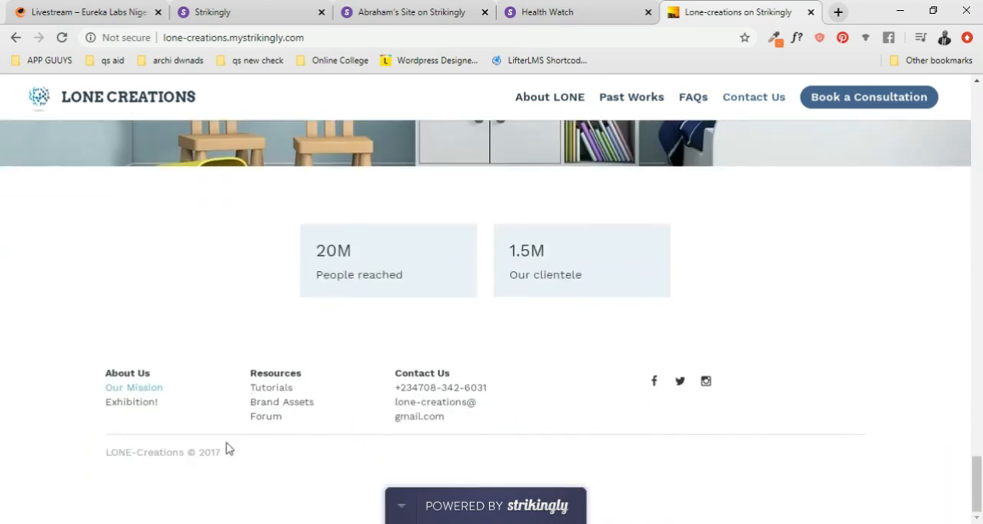
pyautogui.scroll(5, 365, 404)
pyautogui.scroll(-5, 366, 410)
pyautogui.scroll(8, 216, 455)
pyautogui.click(595, 9)
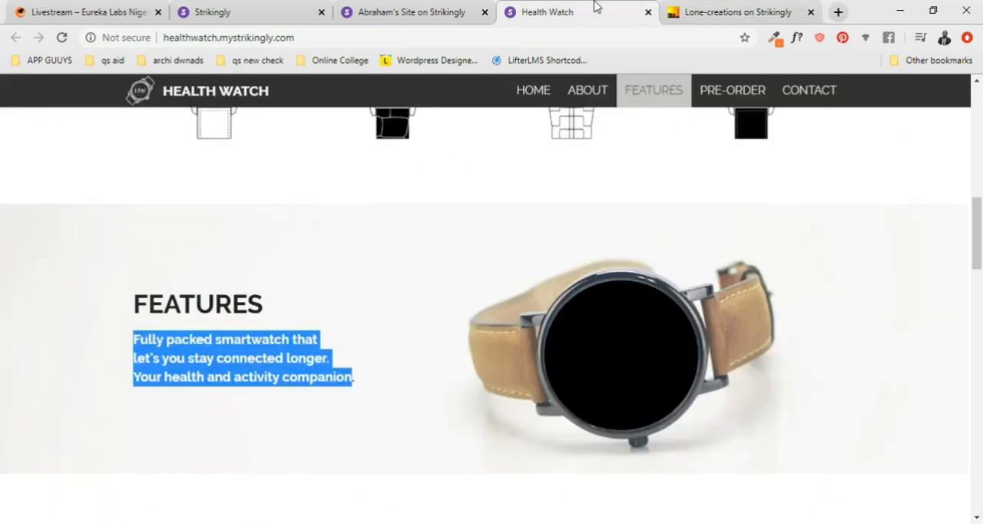
# - Return to the Fabulous site editor and open the site's domain settings
pyautogui.click(240, 11)
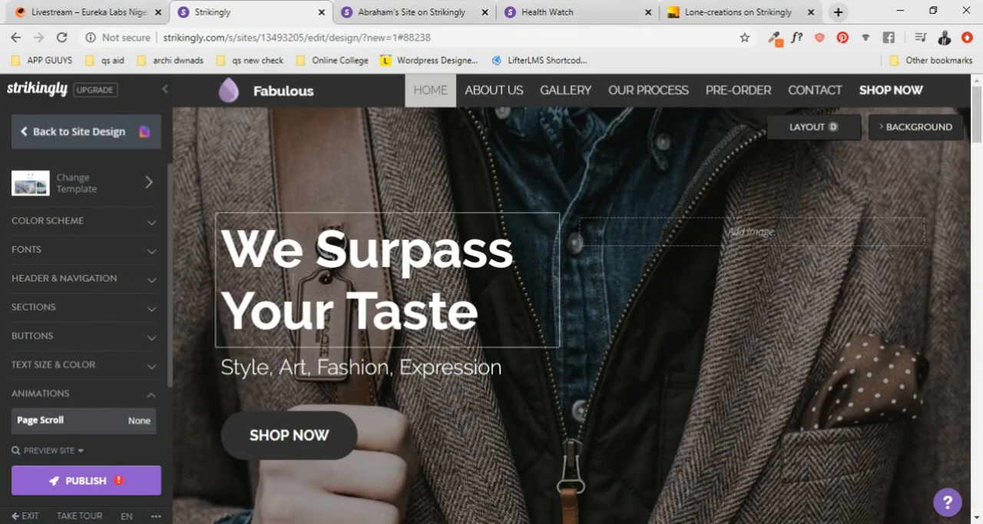
pyautogui.click(24, 133)
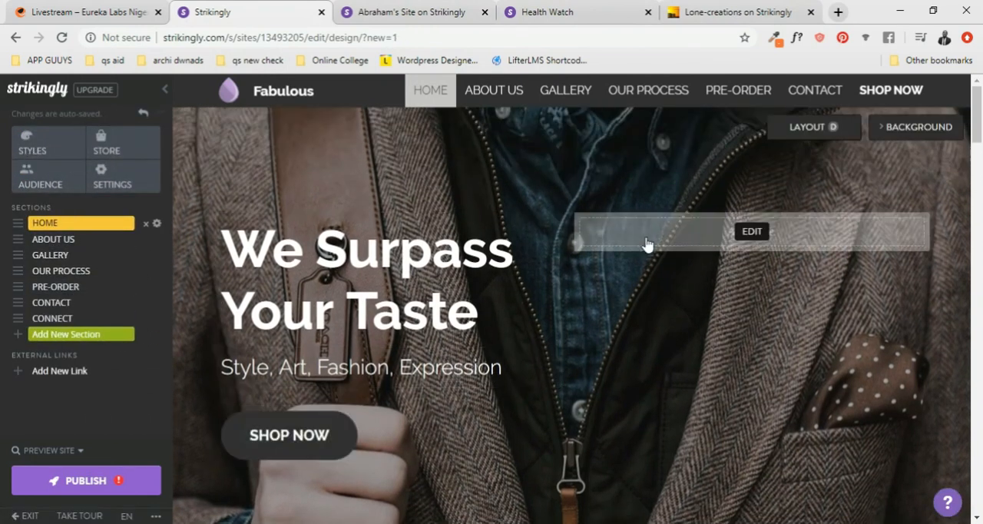
pyautogui.click(750, 231)
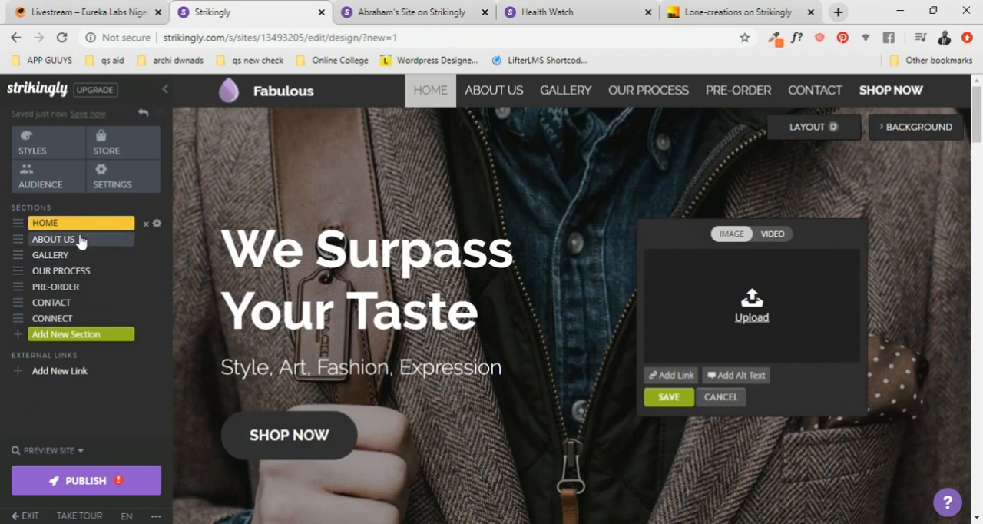
pyautogui.click(120, 179)
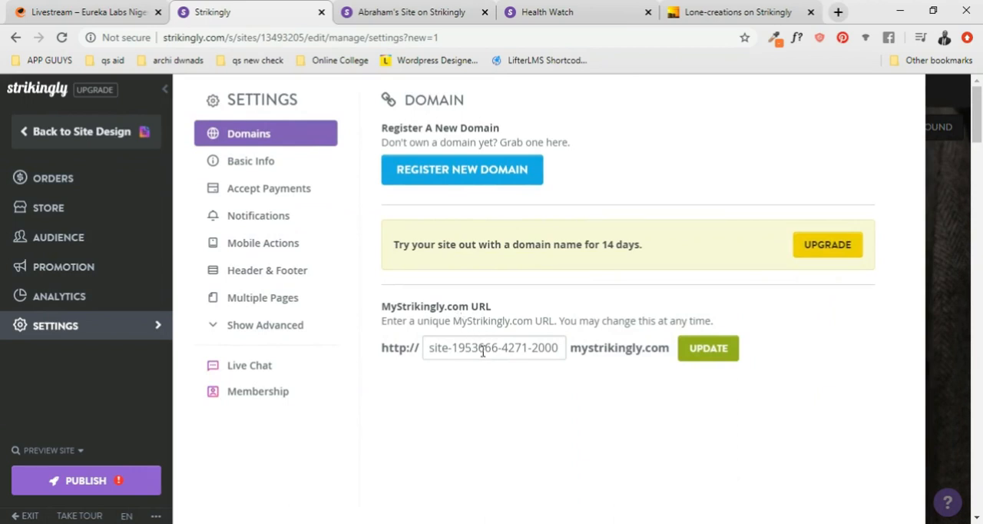
pyautogui.click(435, 12)
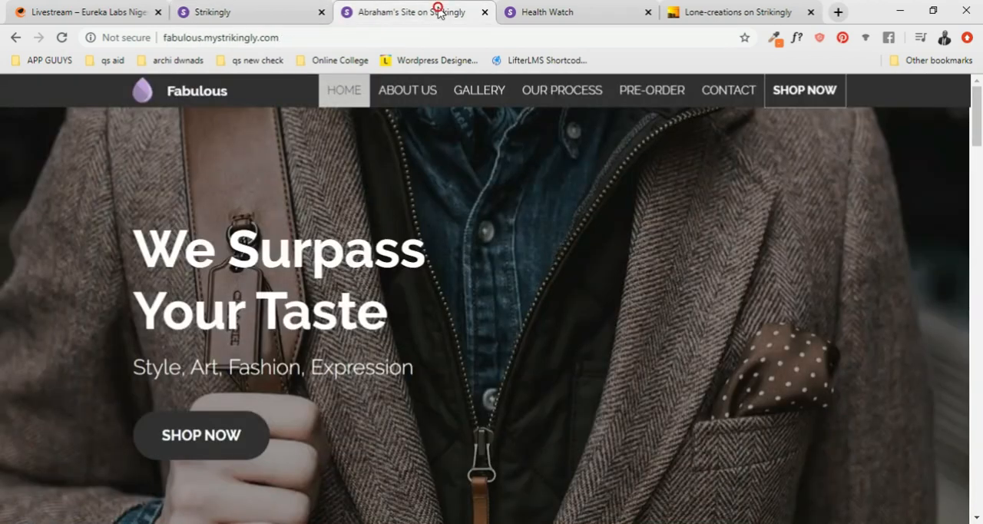
pyautogui.click(222, 11)
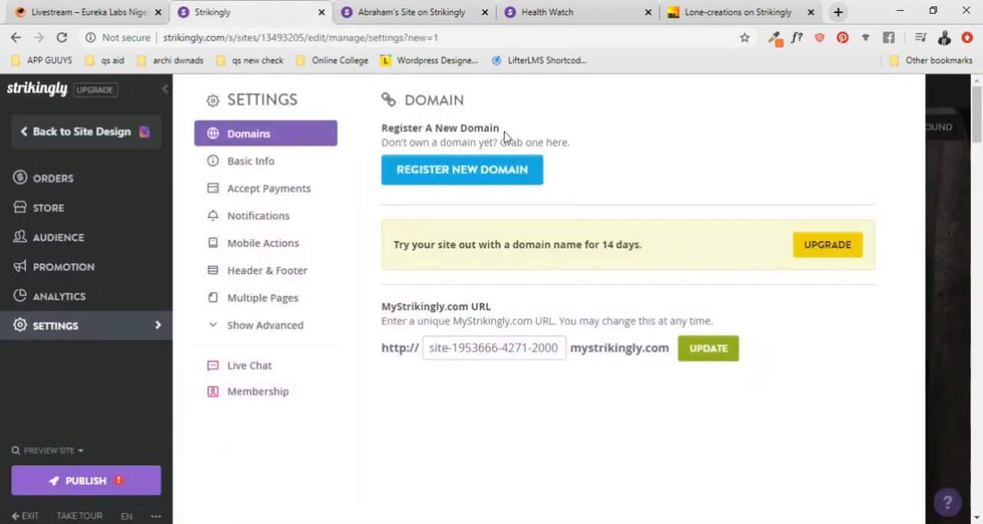
# - Set the site's MyStrikingly.com URL to "fabulous", update it, and compare it with the published site's address
pyautogui.click(508, 351)
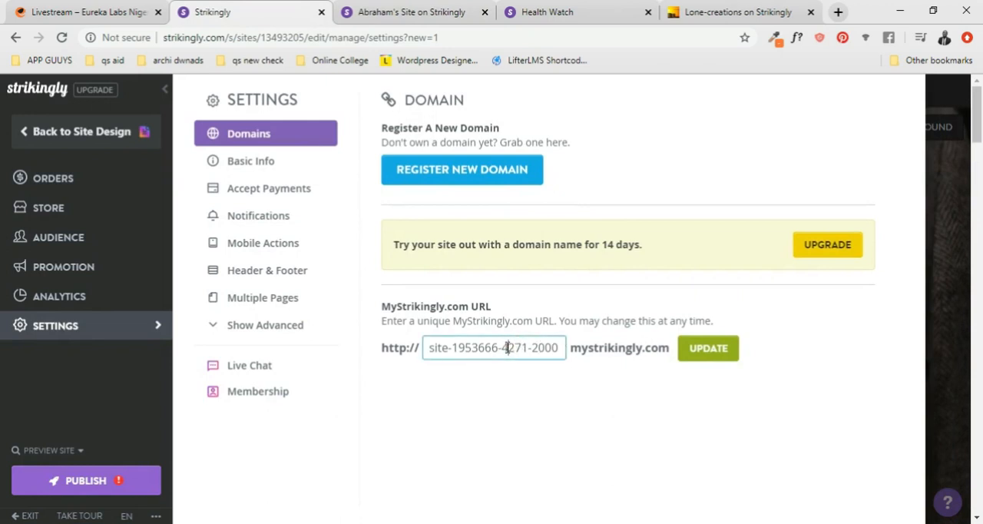
pyautogui.moveTo(559, 348); pyautogui.dragTo(412, 348)
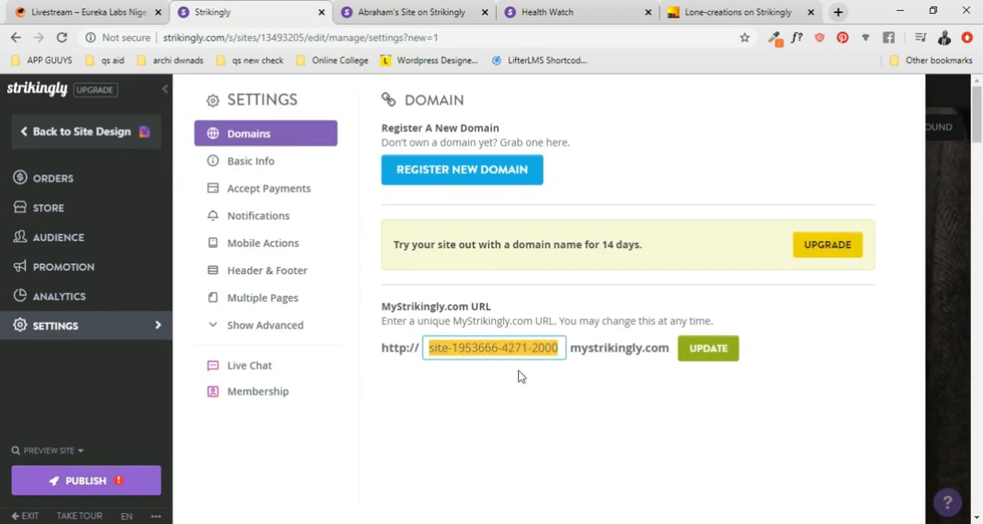
pyautogui.write('fab')
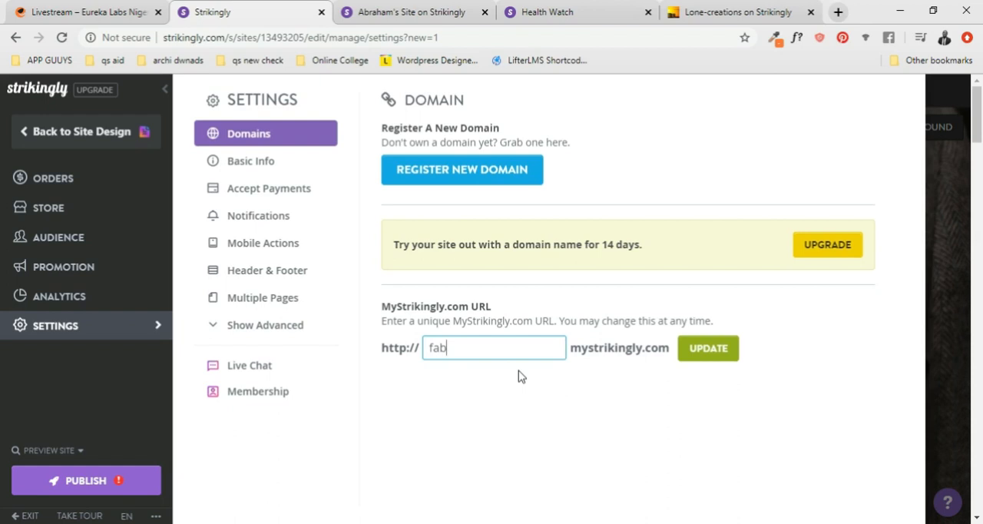
pyautogui.write('ulous')
pyautogui.click(722, 353)
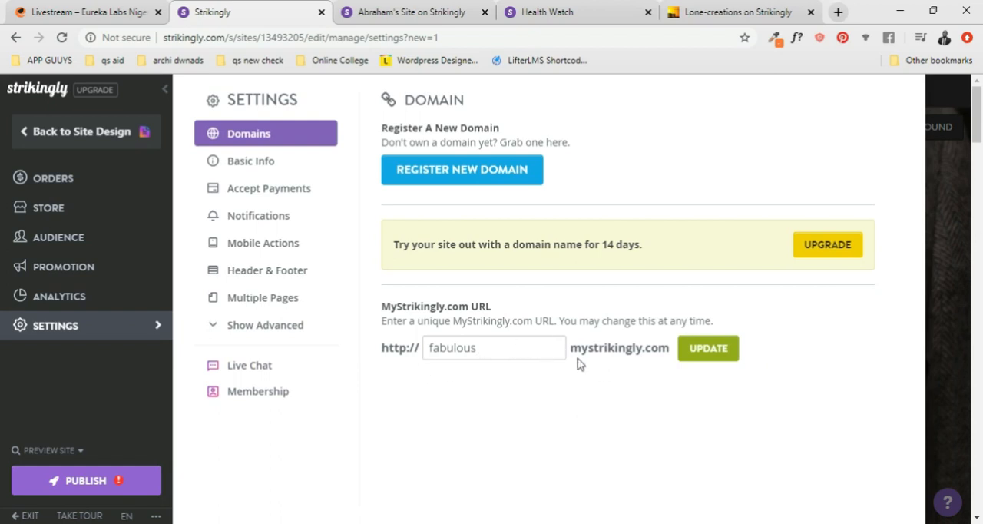
pyautogui.click(403, 13)
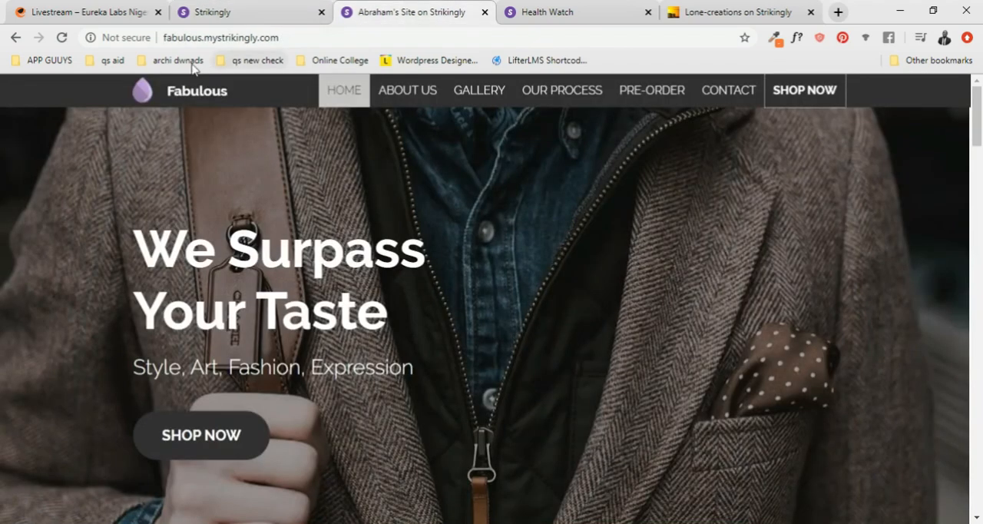
pyautogui.click(217, 20)
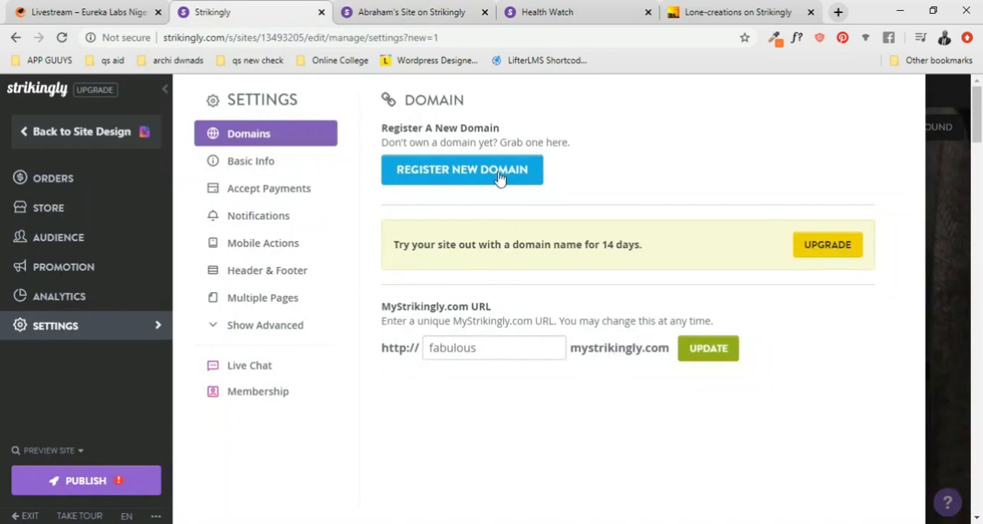
# - Change the site title in the basic information settings to "Fabulous Stores"
pyautogui.click(281, 163)
pyautogui.click(498, 157)
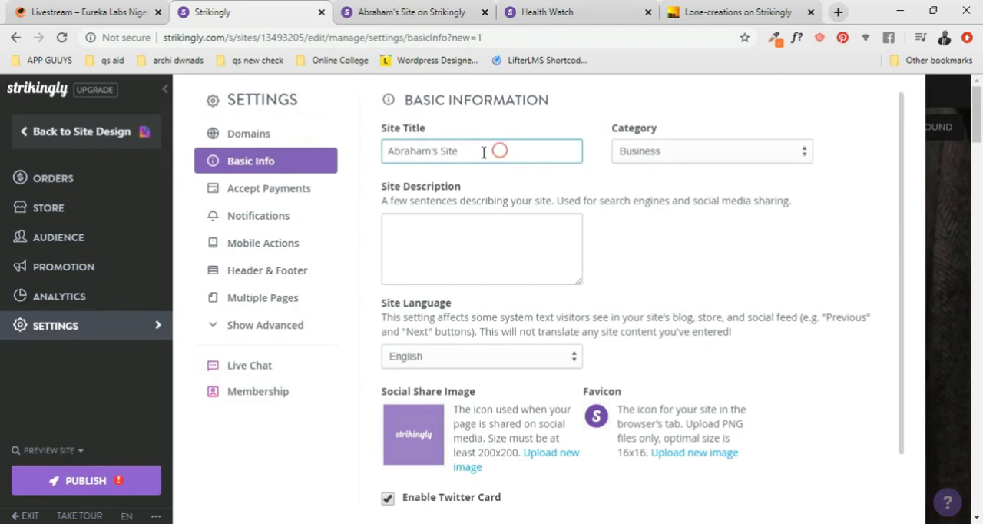
pyautogui.click(413, 14)
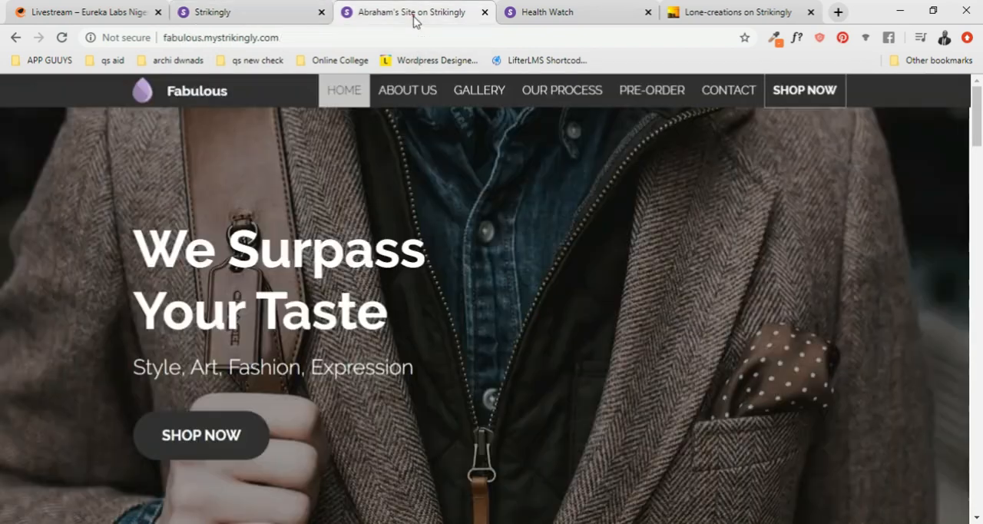
pyautogui.click(266, 16)
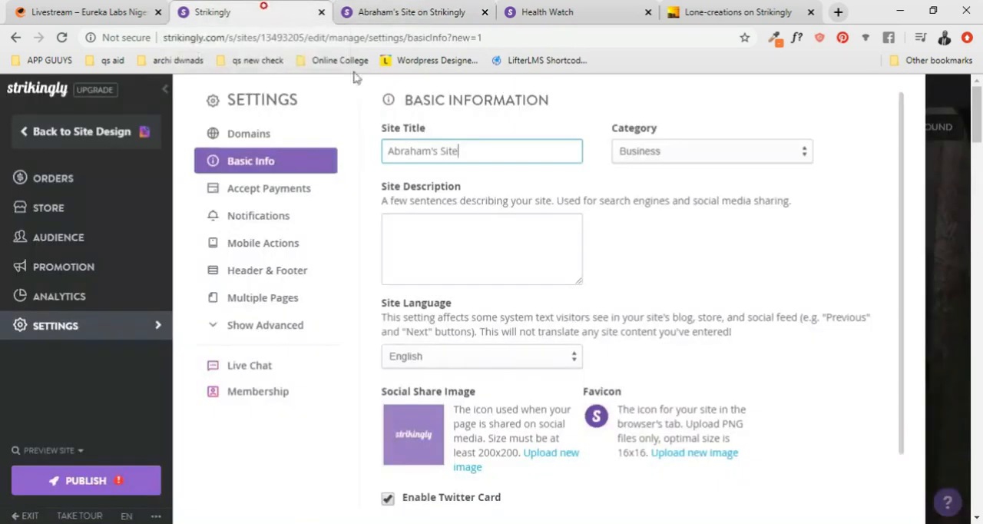
pyautogui.tripleClick(484, 151)
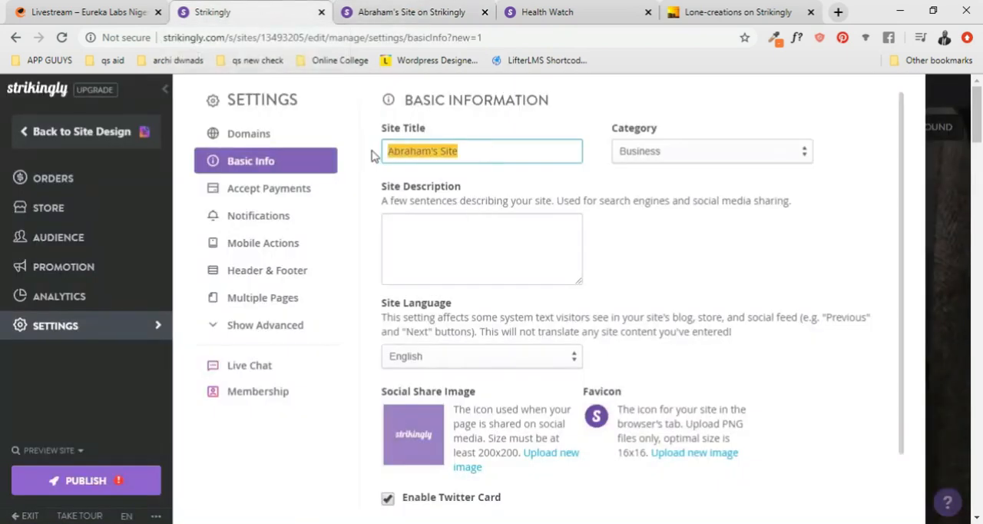
pyautogui.write('Fab')
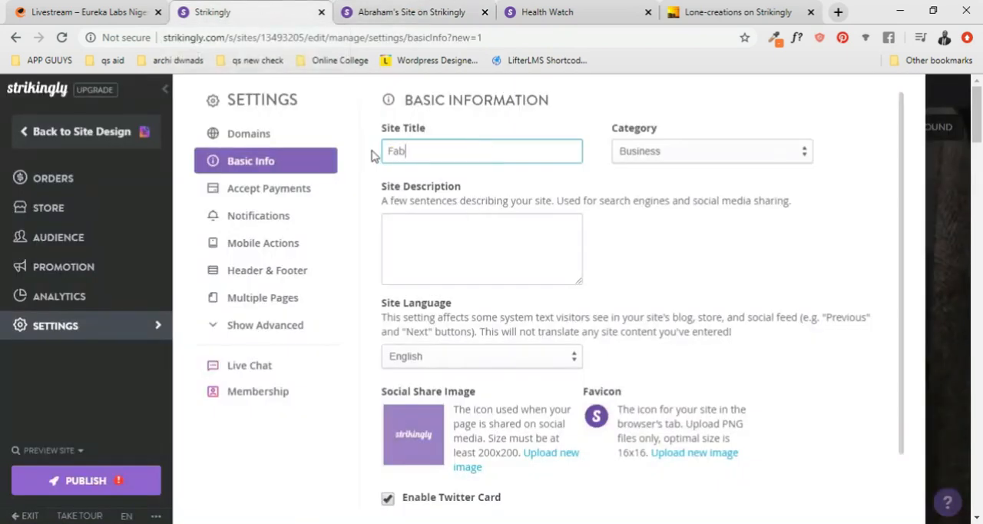
pyautogui.write('ulost')
# - Enter the site description "One Stop Fashion house for awesome gentle men"
pyautogui.click(410, 235)
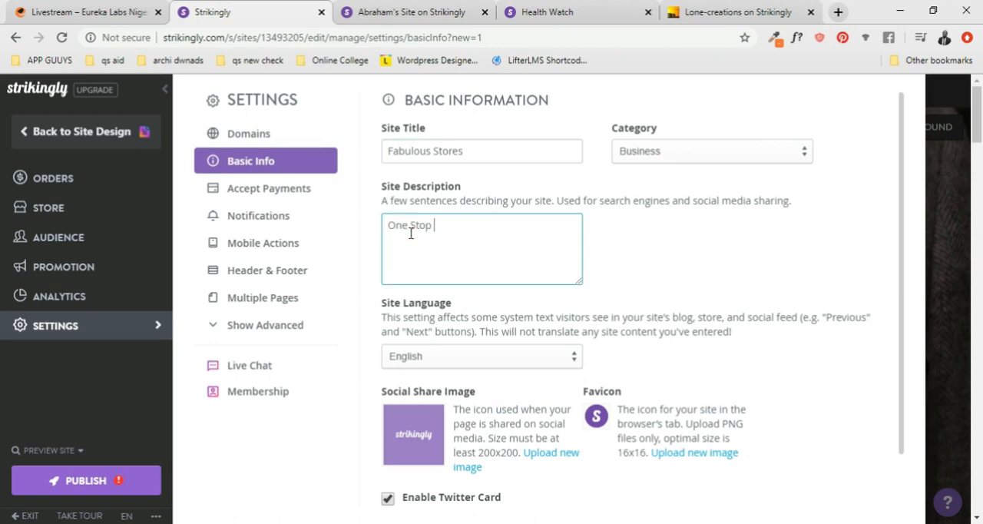
pyautogui.write('One Stop Fasshion')
pyautogui.press('BackSpace')
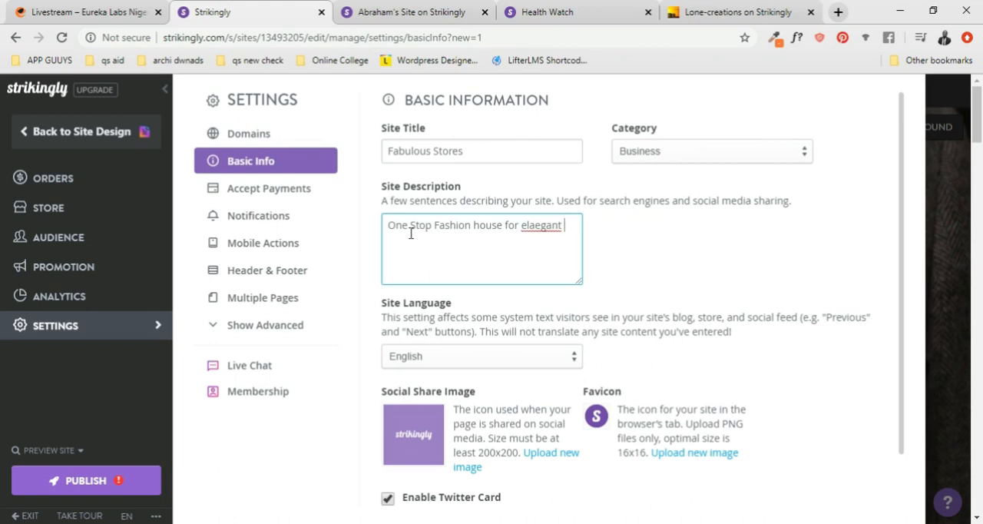
pyautogui.write('ail')
pyautogui.moveTo(523, 225); pyautogui.dragTo(568, 244)
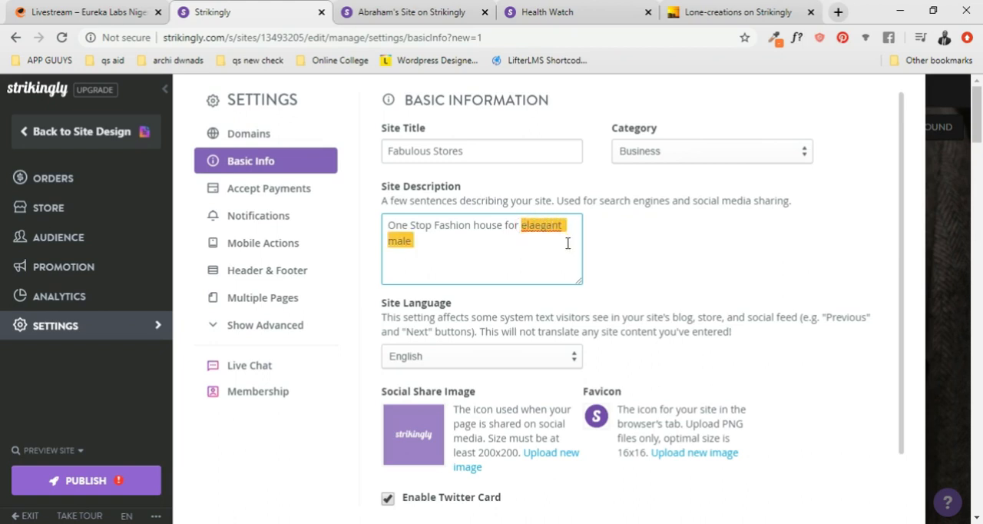
pyautogui.write('awesome gentle')
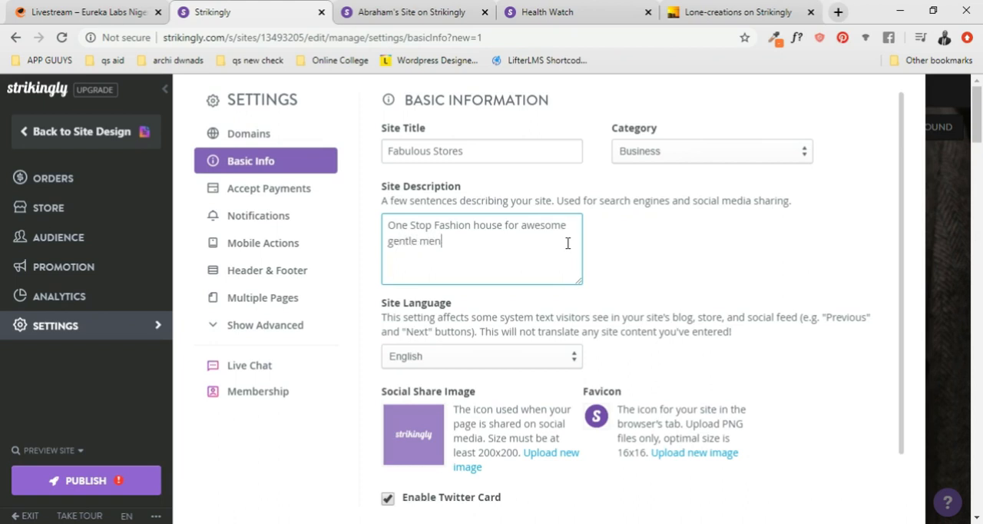
# - Check the published Fabulous site, then view the social share image, favicon and Twitter Card options in the basic information settings
pyautogui.click(415, 12)
pyautogui.scroll(-1, 404, 138)
pyautogui.click(256, 10)
pyautogui.scroll(-1, 644, 361)
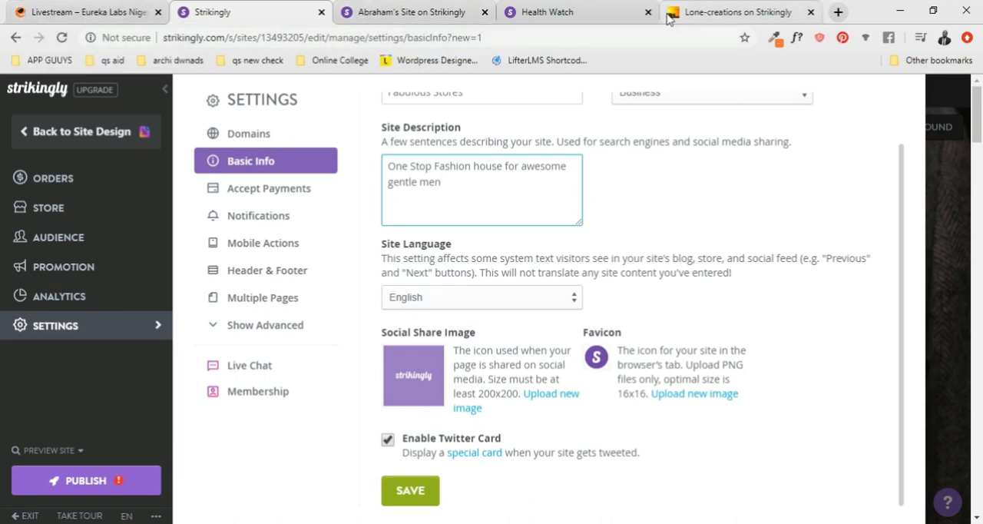
# - Set the site's favicon to the gold tag image from the uploaded images
pyautogui.click(695, 394)
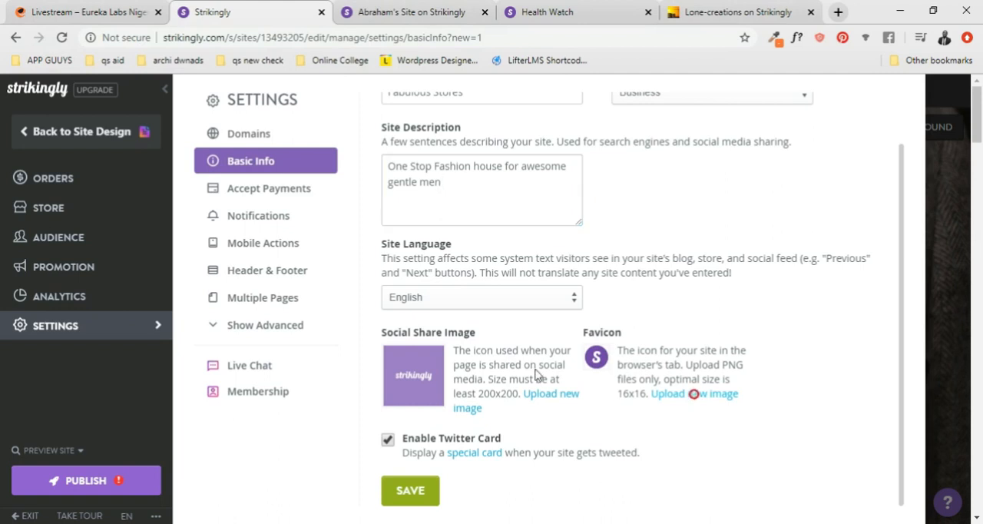
pyautogui.click(355, 108)
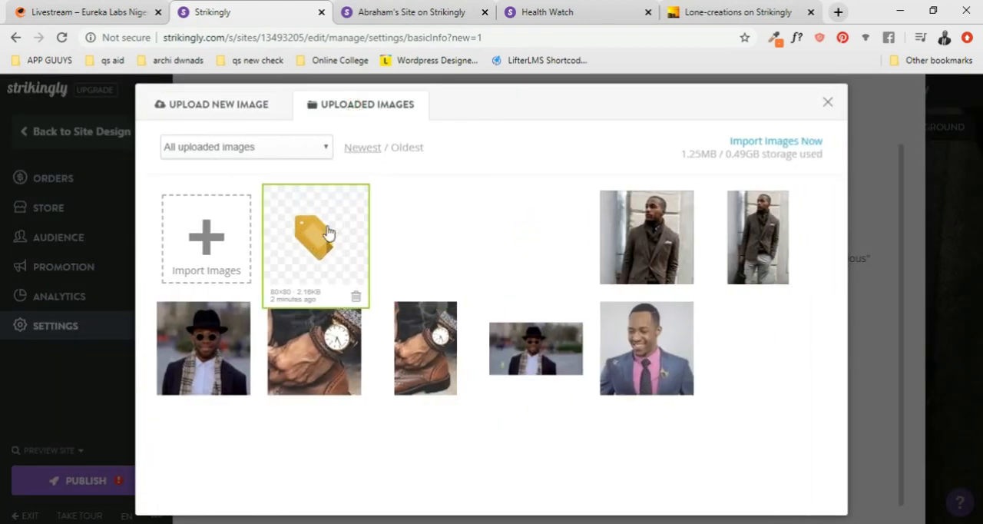
pyautogui.click(315, 237)
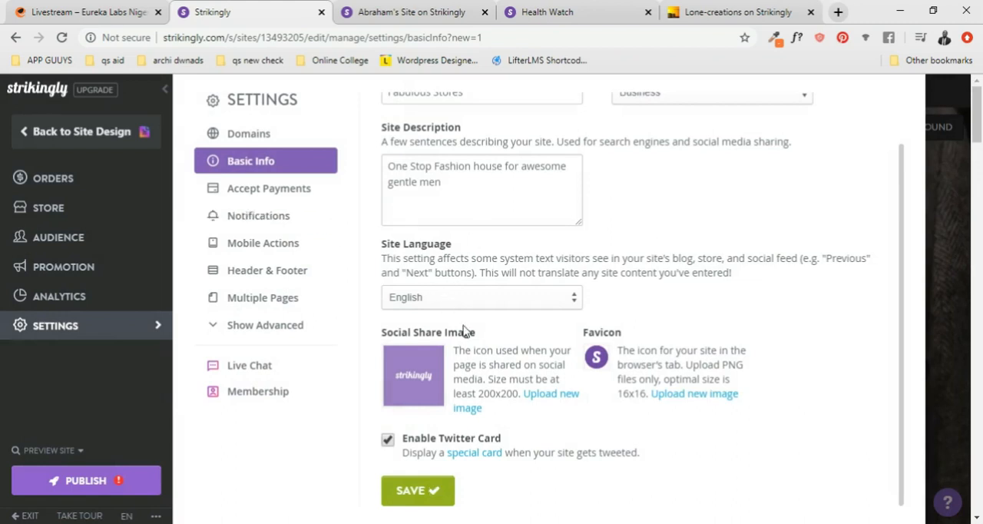
# - Set the social share image to the uploaded photo of the smiling man in a blue suit and save the basic information
pyautogui.click(563, 396)
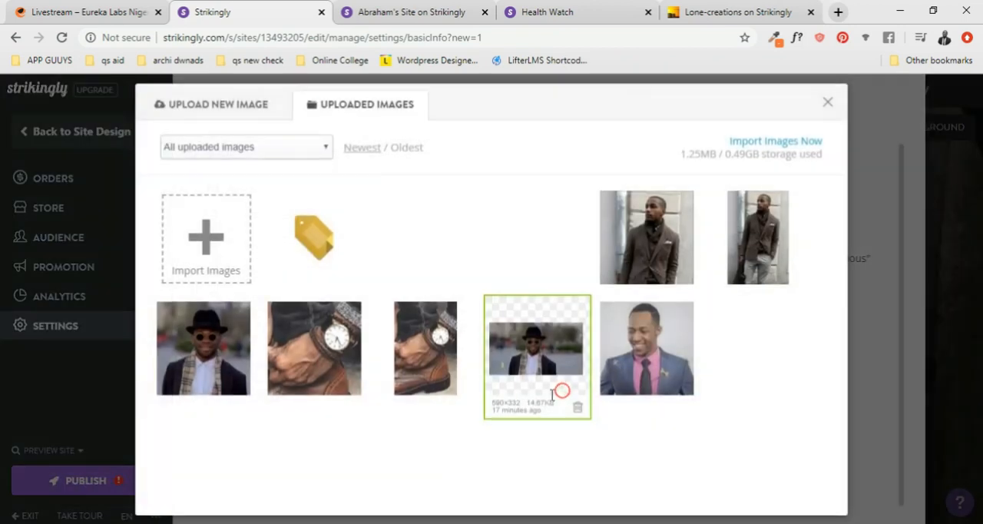
pyautogui.click(647, 347)
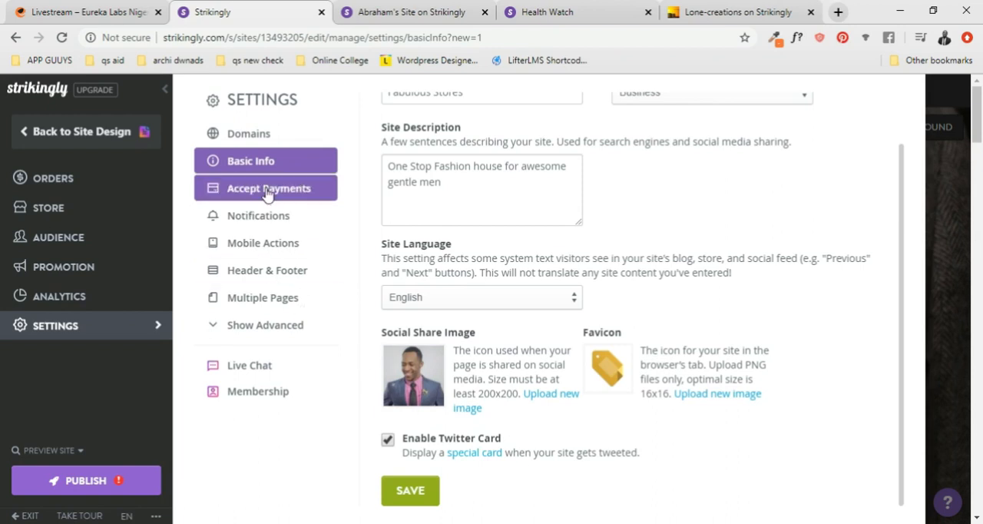
pyautogui.click(420, 495)
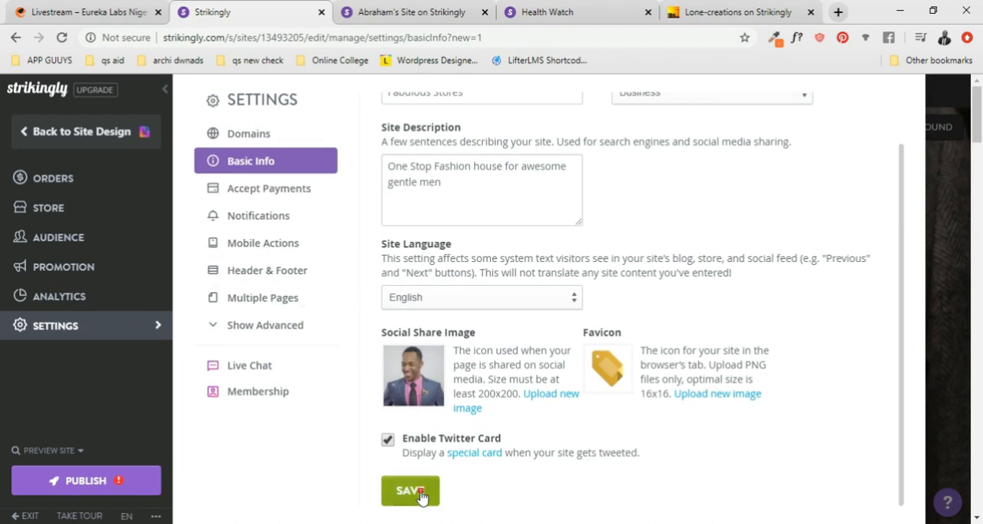
# - Review the payment gateway settings and the notification settings, including the advanced email options and templates
pyautogui.click(281, 201)
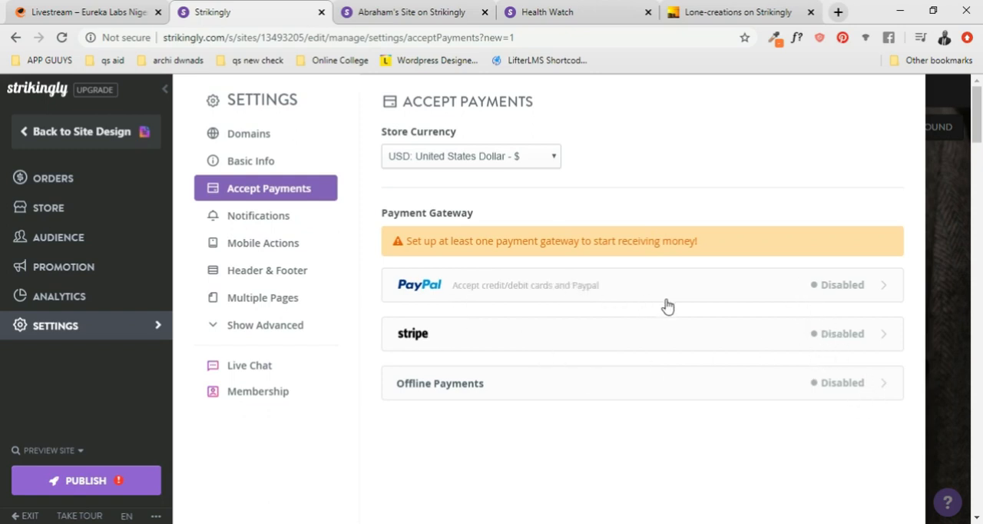
pyautogui.click(259, 216)
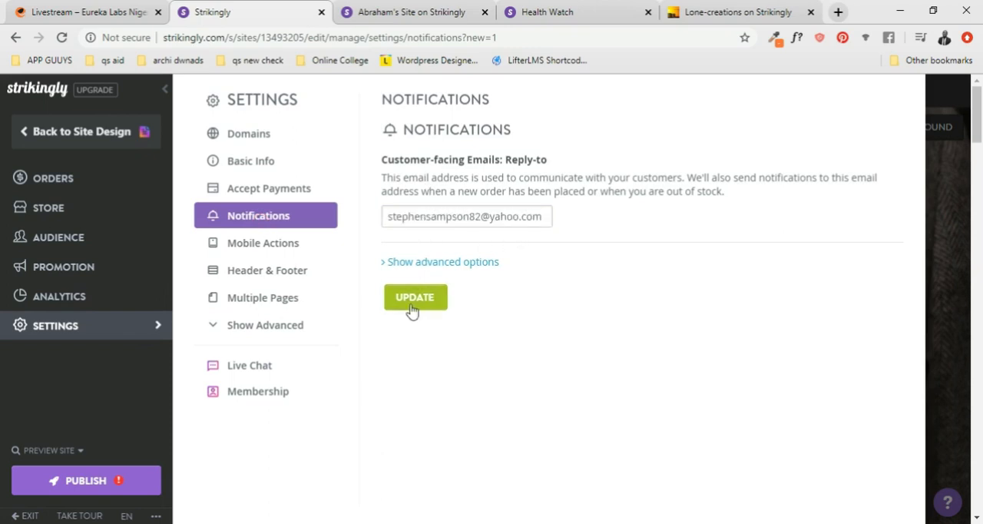
pyautogui.click(387, 265)
pyautogui.scroll(-1, 484, 299)
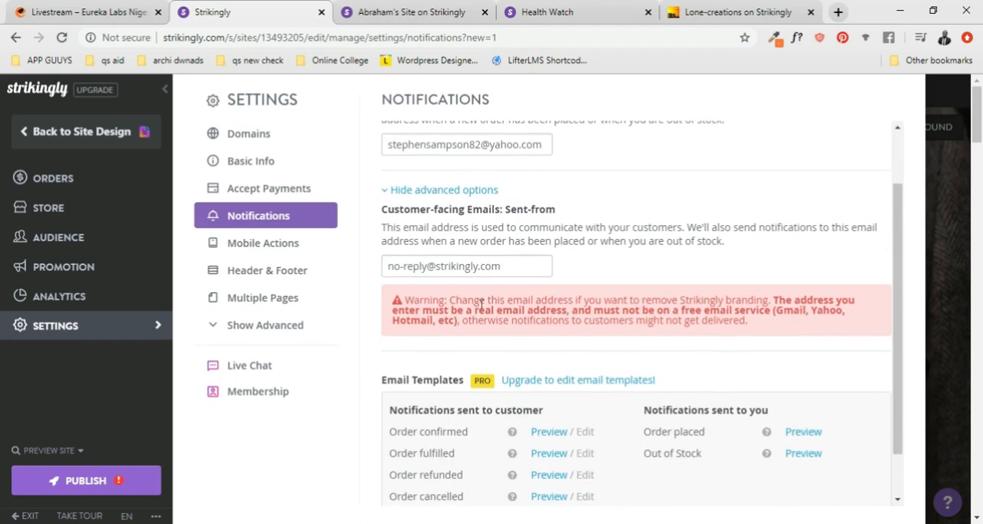
pyautogui.scroll(-1, 480, 315)
pyautogui.scroll(2, 483, 377)
pyautogui.scroll(-1, 489, 413)
# - Examine the Mobile Actions, Header & Footer and Multiple Pages settings, and expand the list of advanced settings
pyautogui.click(265, 246)
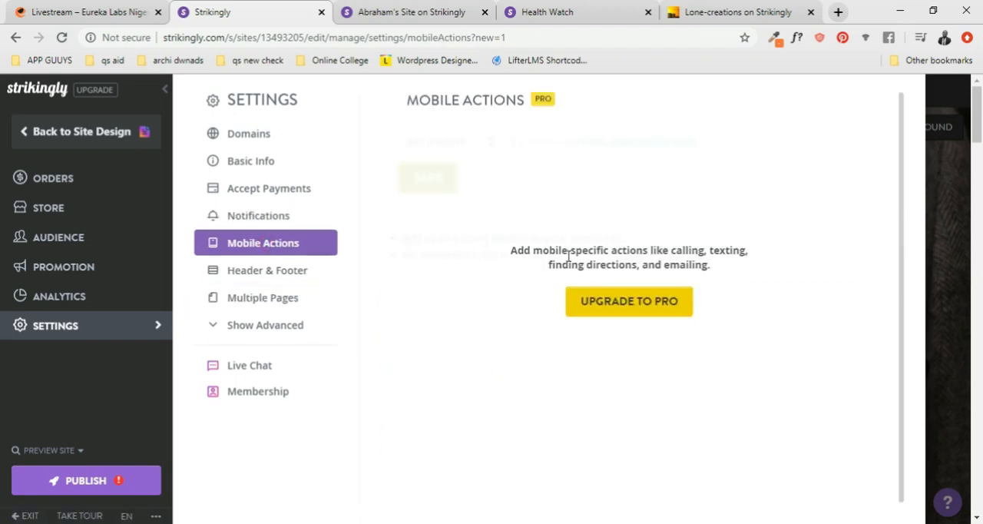
pyautogui.click(261, 272)
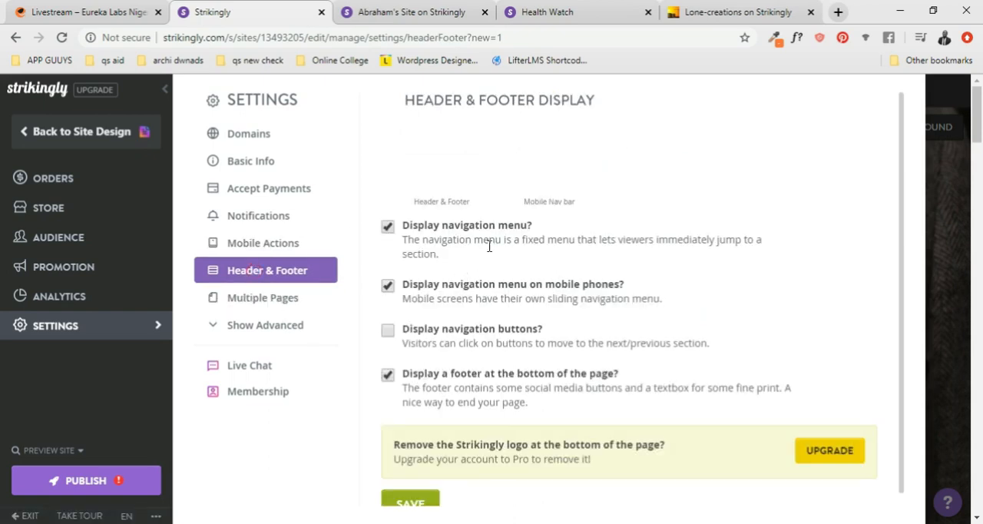
pyautogui.scroll(-1, 485, 254)
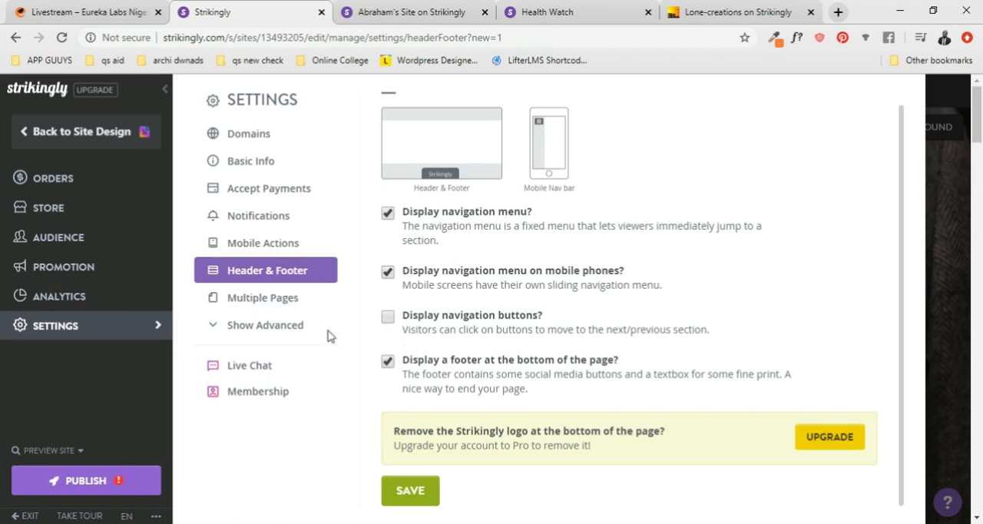
pyautogui.click(259, 299)
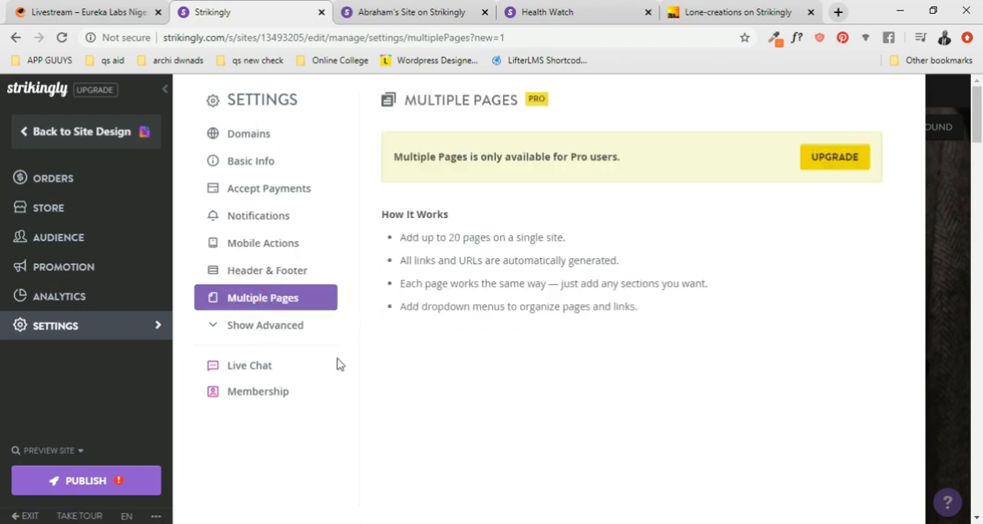
pyautogui.click(267, 326)
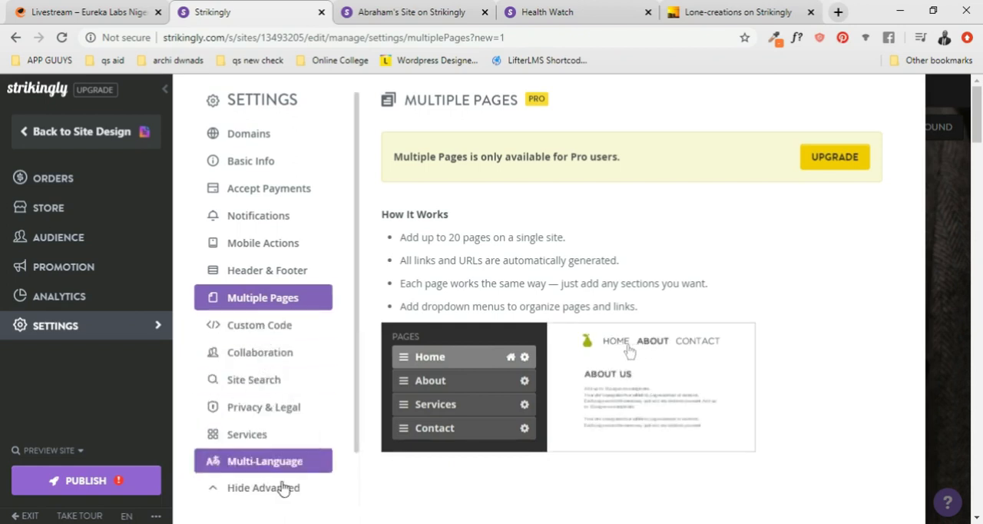
pyautogui.scroll(-2, 280, 483)
pyautogui.scroll(2, 248, 352)
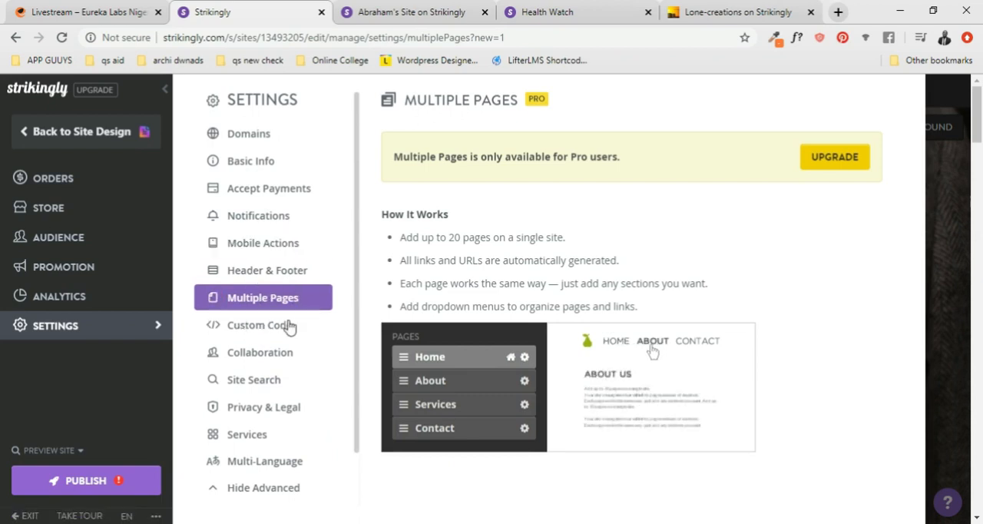
pyautogui.click(278, 300)
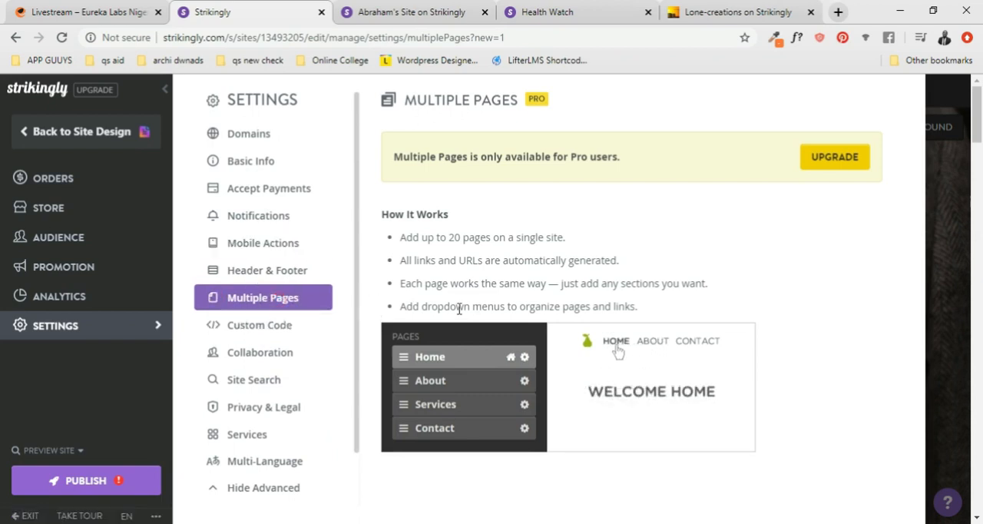
# - Check the domain settings, publish the site and open its live page at fabulous.mystrikingly.com
pyautogui.click(258, 134)
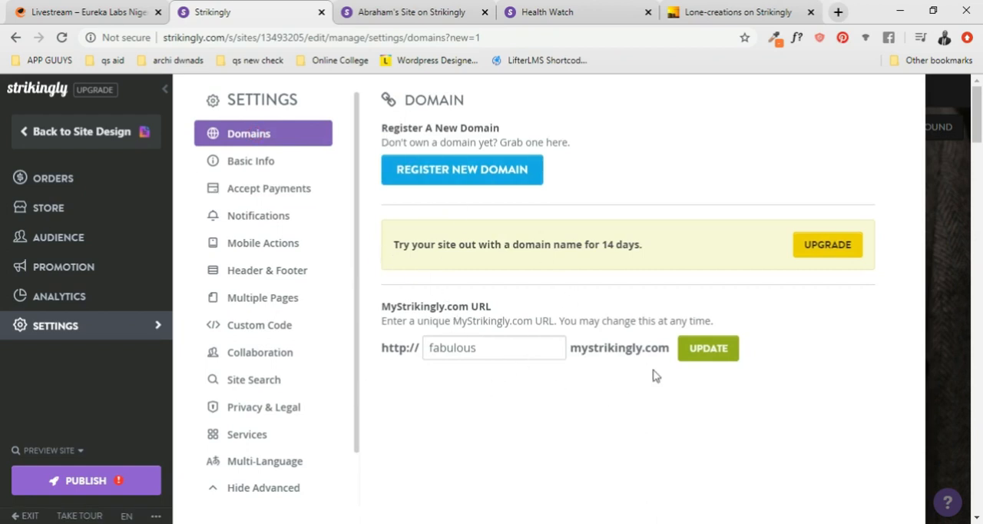
pyautogui.click(106, 483)
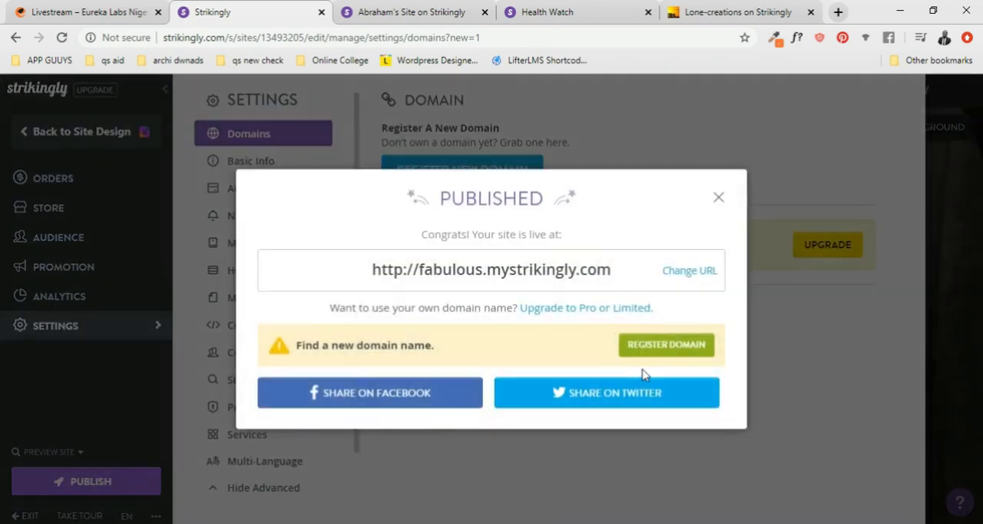
pyautogui.click(537, 274)
pyautogui.click(384, 11)
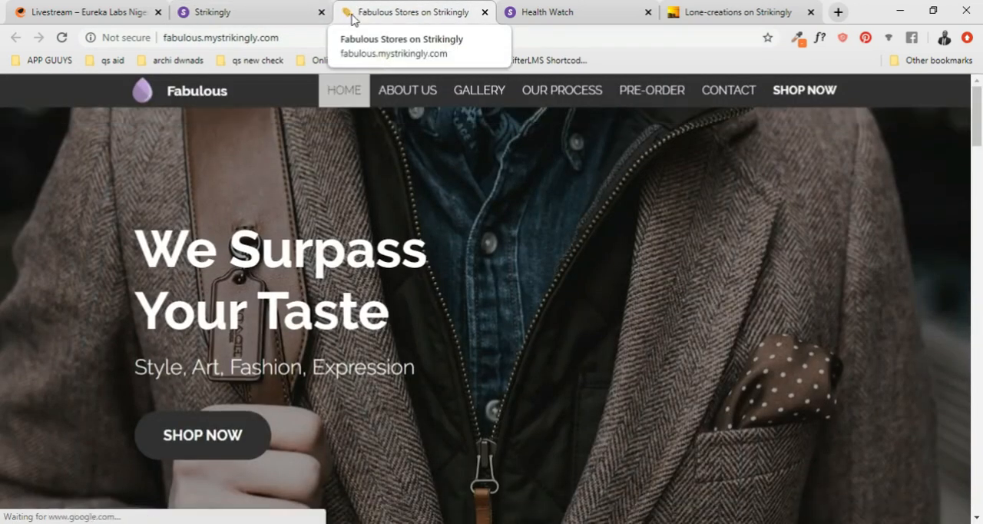
# - Look through the live Fabulous page down to its footer and return to the Strikingly editor
pyautogui.scroll(-15, 507, 162)
pyautogui.scroll(-20, 560, 248)
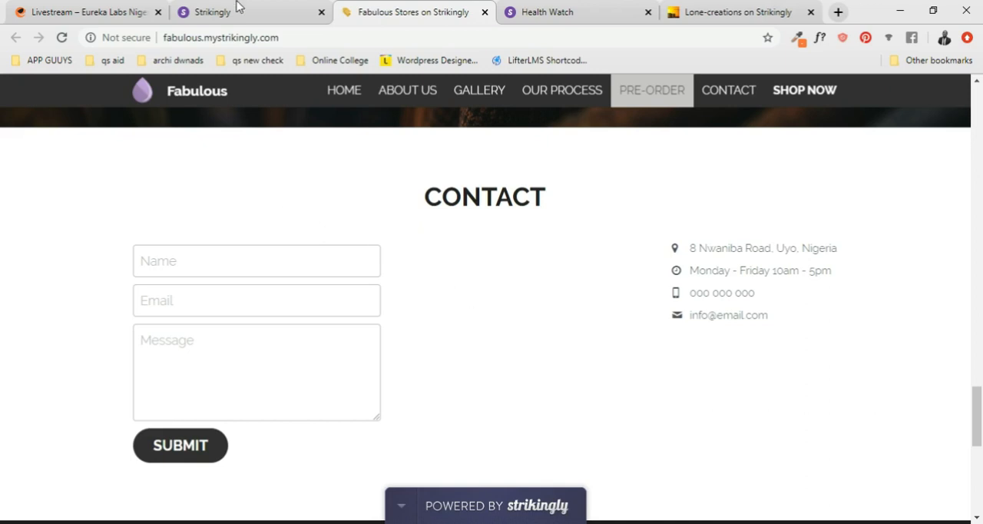
pyautogui.scroll(-8, 338, 237)
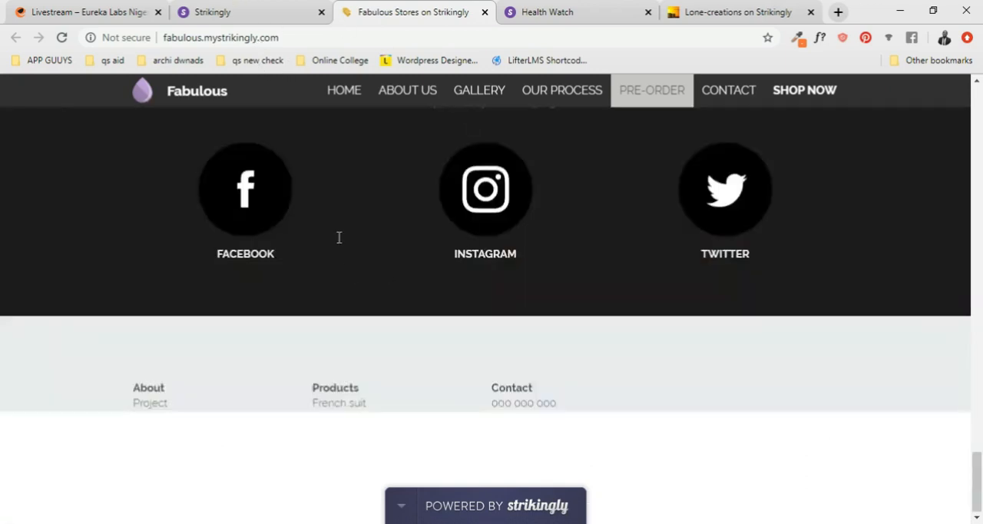
pyautogui.hotkey('ctrl', 'shift', 'Tab')
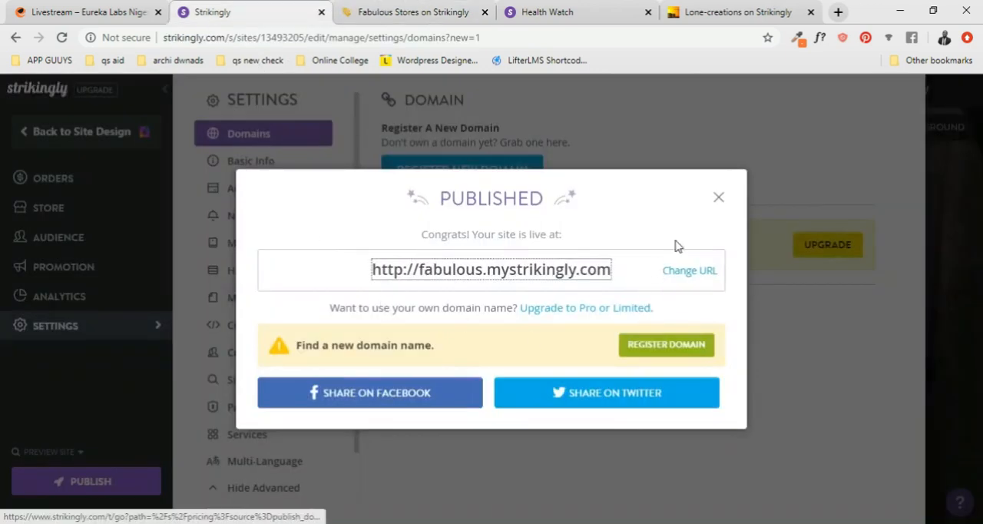
# - Return from the publish confirmation to the site design and cancel the open image upload in the Home section
pyautogui.click(719, 198)
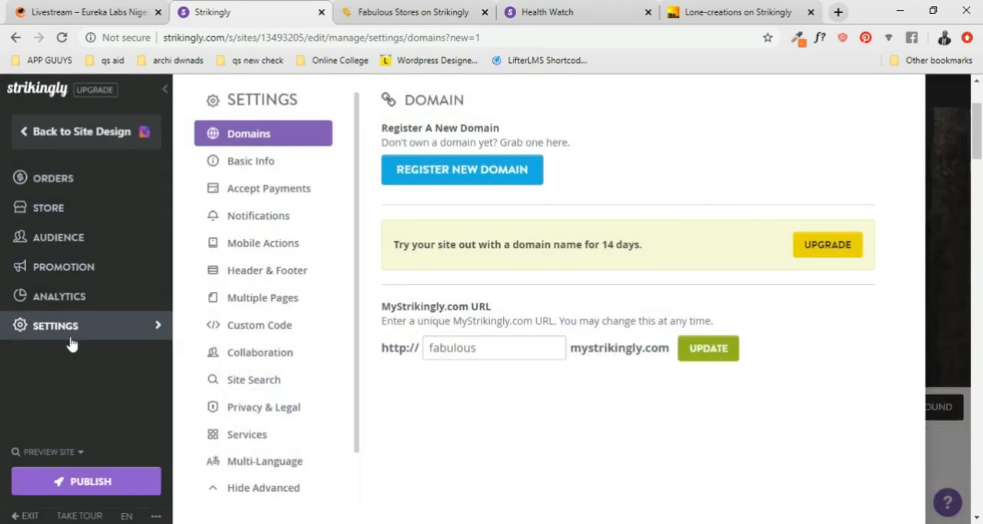
pyautogui.click(23, 137)
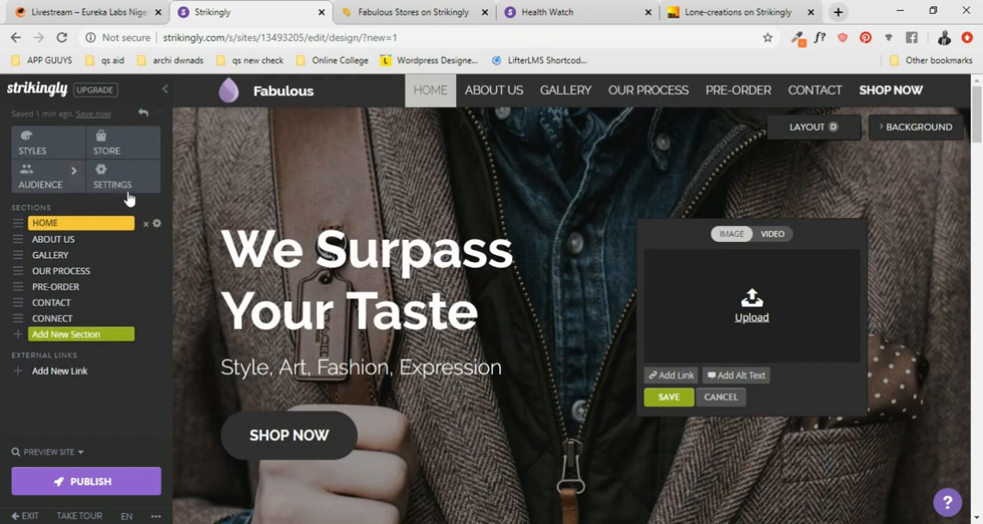
pyautogui.click(730, 398)
# - Look over the page's Home, About Us and Gallery sections in the site design editor
pyautogui.scroll(-7, 442, 261)
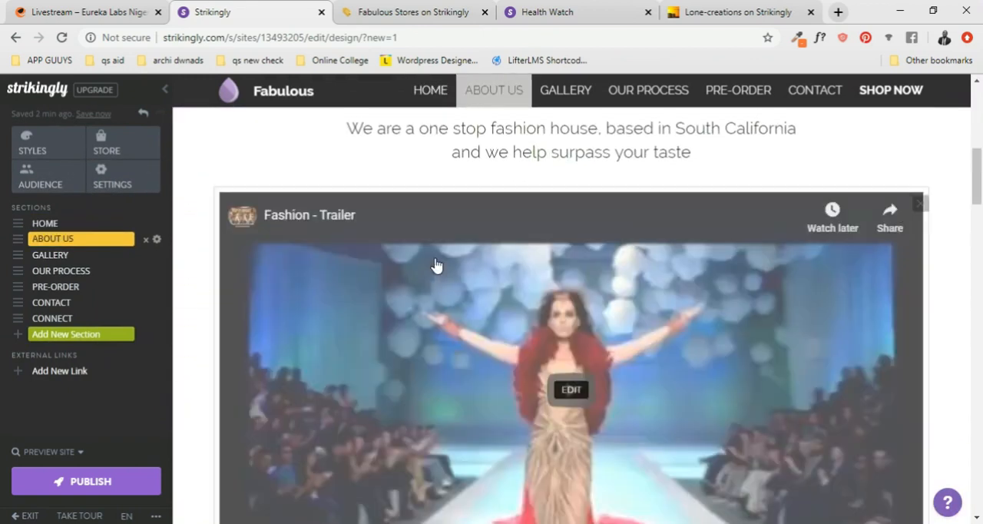
pyautogui.scroll(-20, 435, 265)
pyautogui.scroll(-3, 435, 265)
pyautogui.scroll(20, 435, 265)
pyautogui.scroll(9, 436, 265)
pyautogui.scroll(-6, 435, 265)
pyautogui.scroll(6, 436, 259)
pyautogui.scroll(-3, 438, 261)
pyautogui.scroll(3, 441, 262)
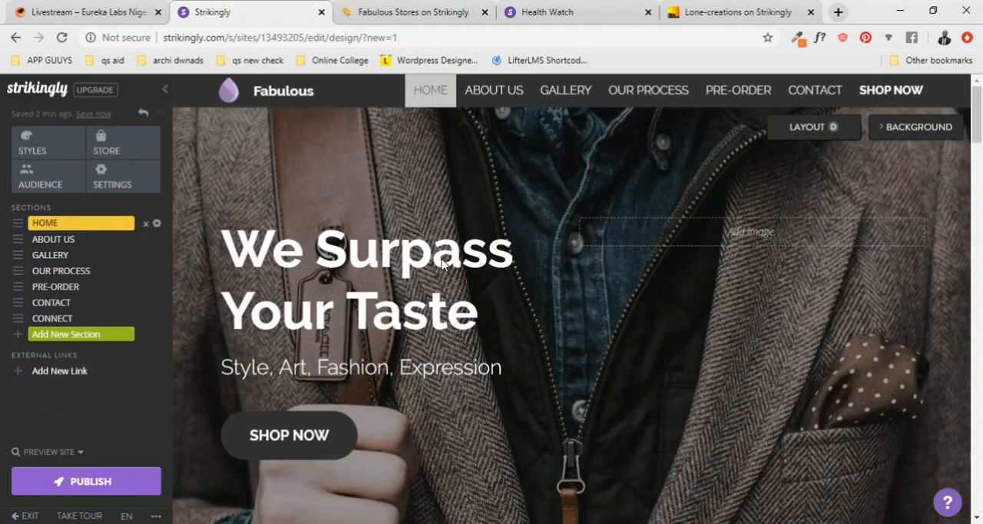
pyautogui.scroll(-1, 443, 263)
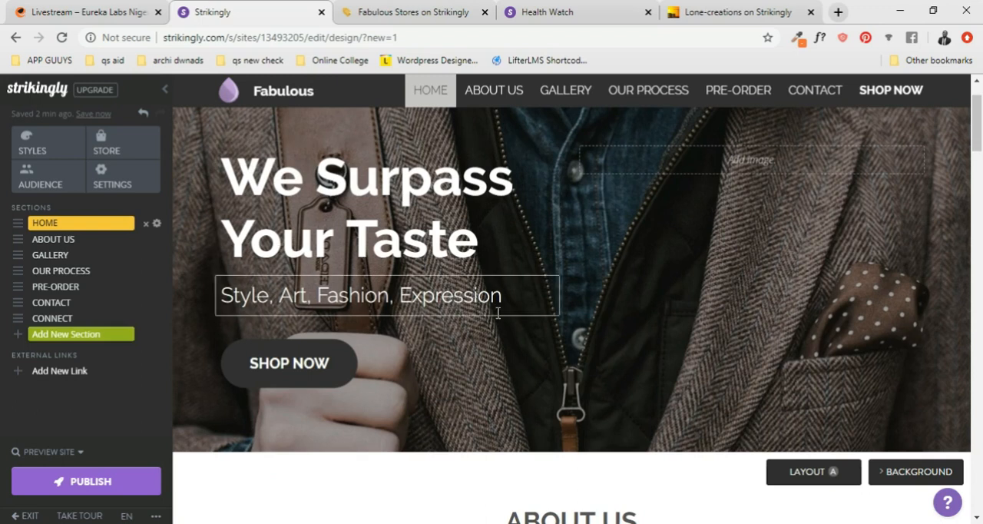
pyautogui.scroll(-1, 484, 345)
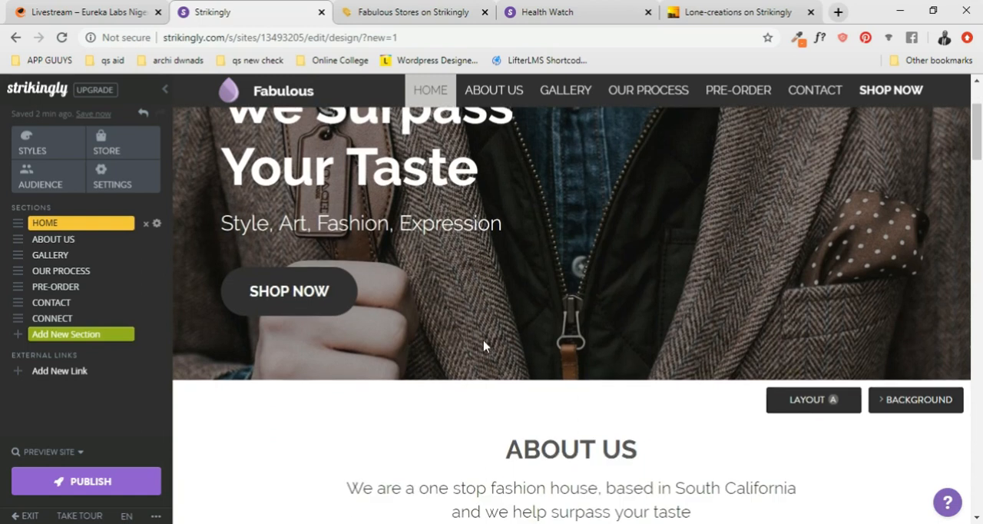
pyautogui.scroll(-1, 495, 356)
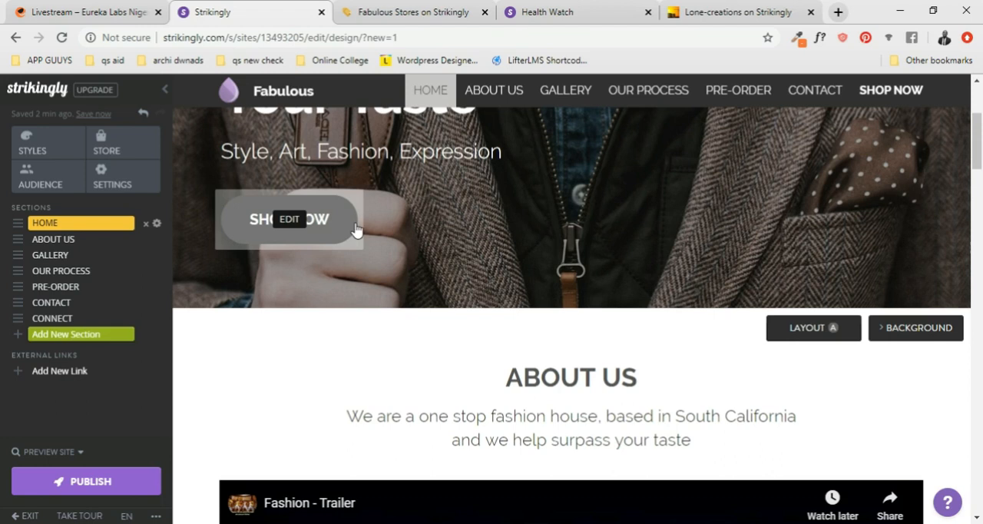
pyautogui.scroll(-2, 356, 228)
pyautogui.scroll(3, 356, 228)
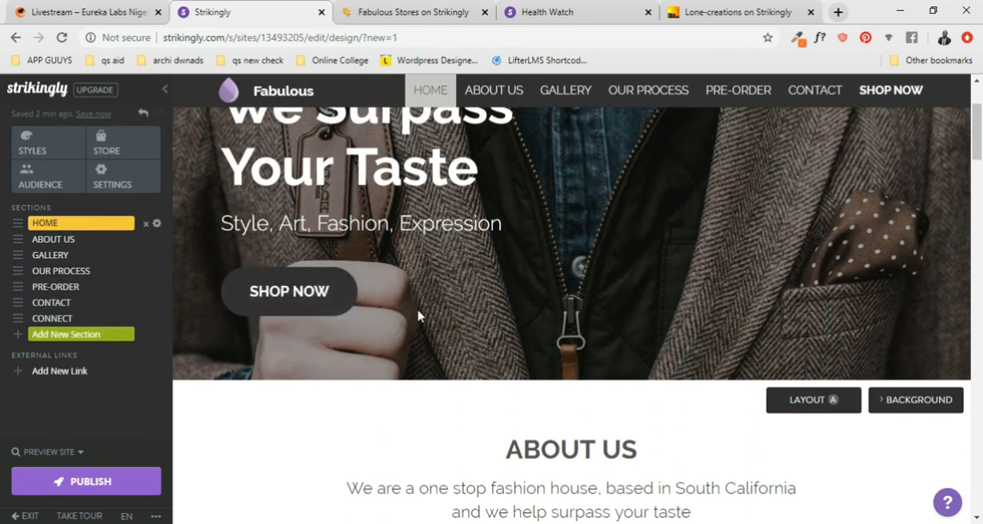
pyautogui.scroll(-5, 442, 314)
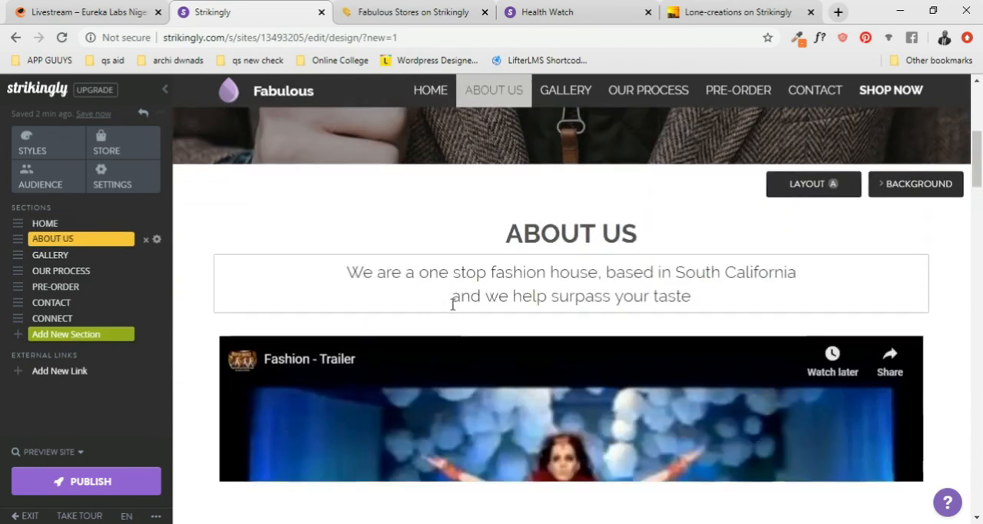
pyautogui.scroll(-4, 470, 303)
pyautogui.scroll(9, 470, 307)
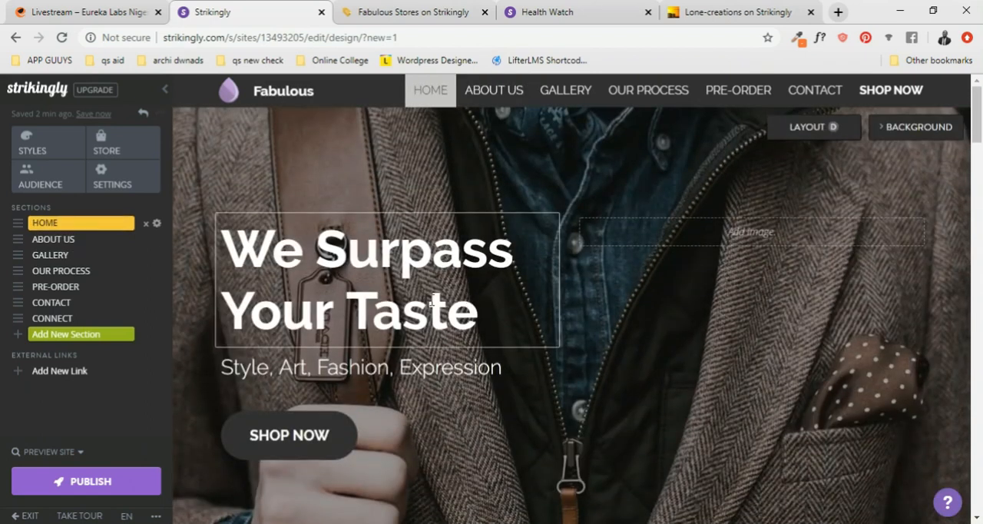
pyautogui.scroll(-1, 432, 302)
pyautogui.scroll(1, 433, 302)
pyautogui.scroll(-1, 432, 300)
pyautogui.scroll(-1, 399, 297)
pyautogui.scroll(1, 386, 281)
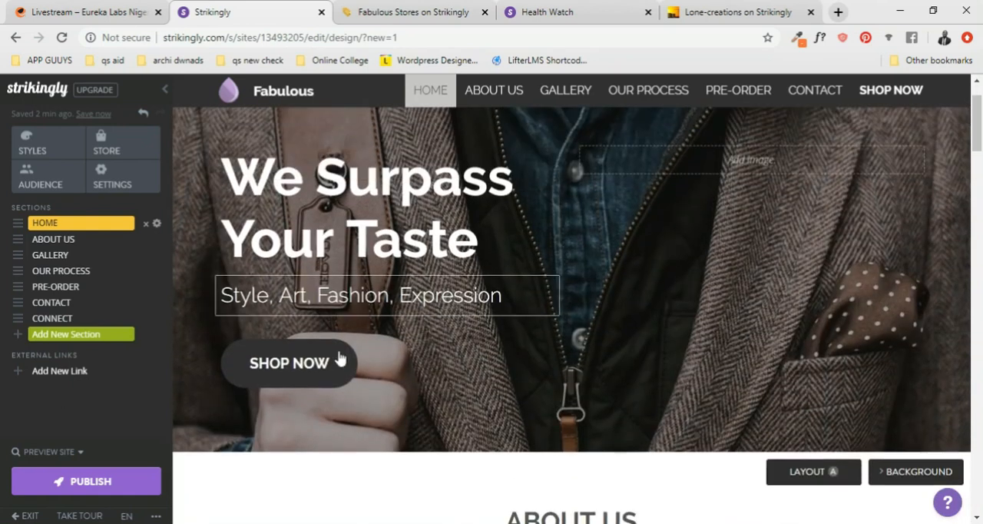
pyautogui.scroll(-1, 305, 368)
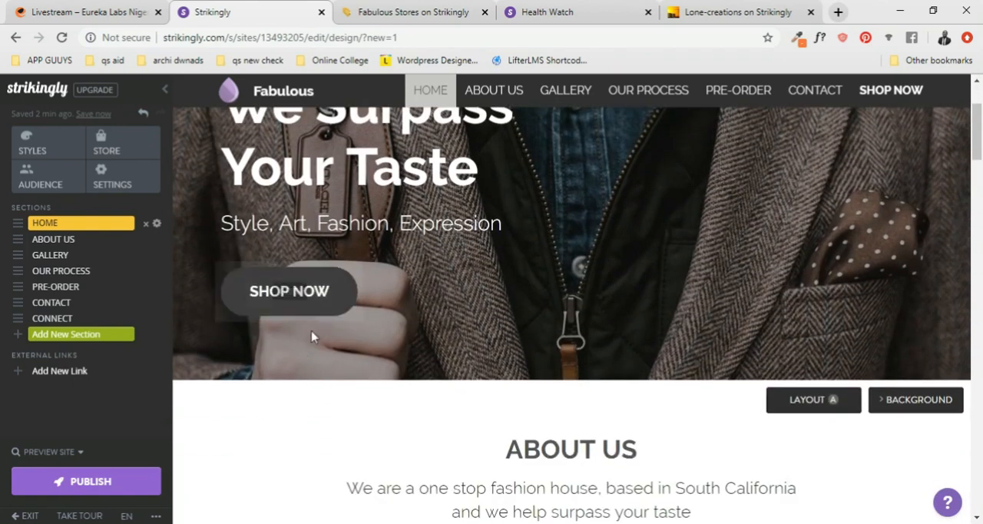
pyautogui.scroll(-15, 321, 302)
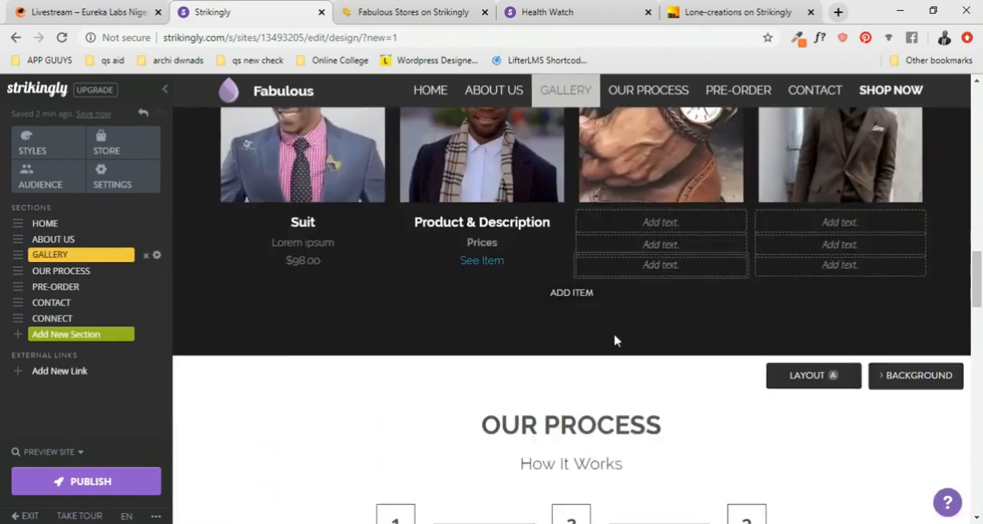
# - Look over the About Us, Gallery, Our Process and Pre-Order sections of the Fabulous page in the site editor
pyautogui.scroll(-5, 646, 342)
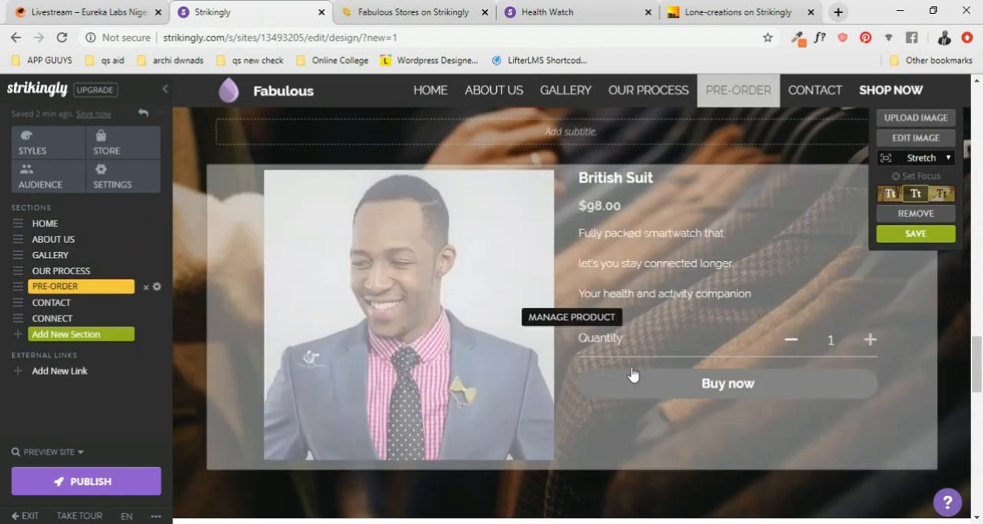
pyautogui.scroll(1, 628, 370)
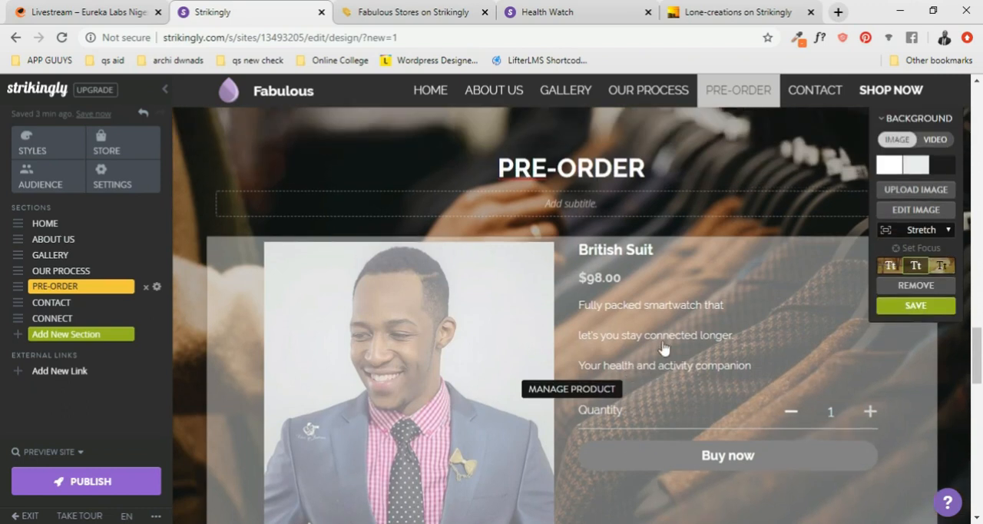
pyautogui.scroll(20, 663, 340)
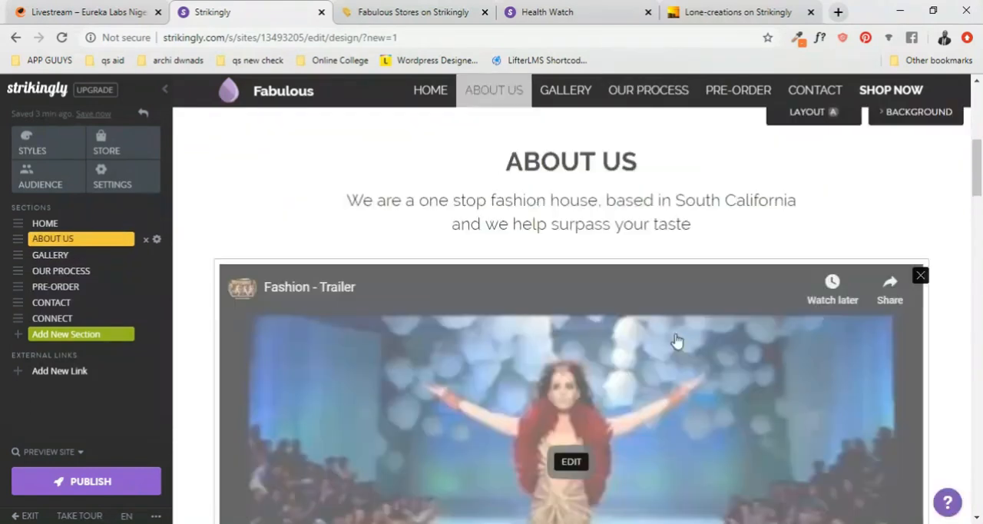
pyautogui.scroll(-8, 674, 341)
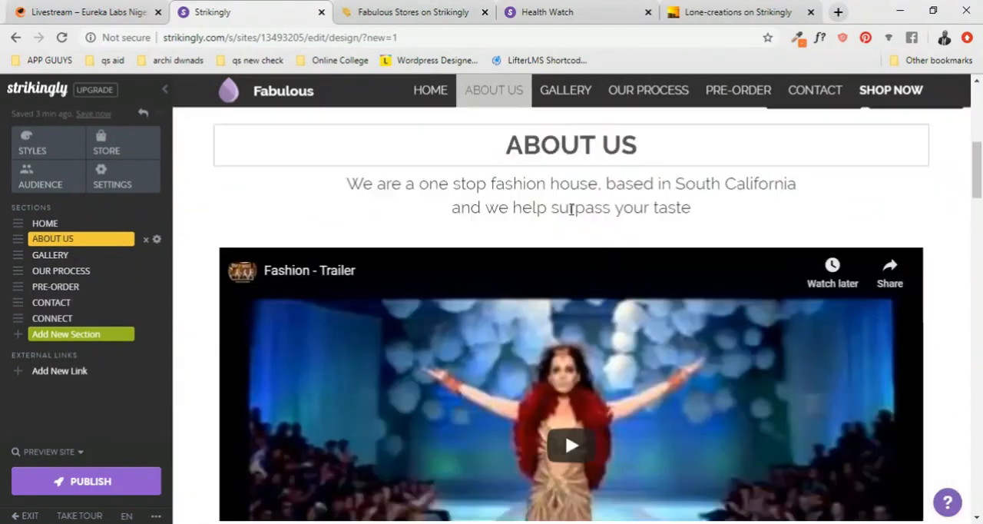
pyautogui.scroll(-6, 645, 212)
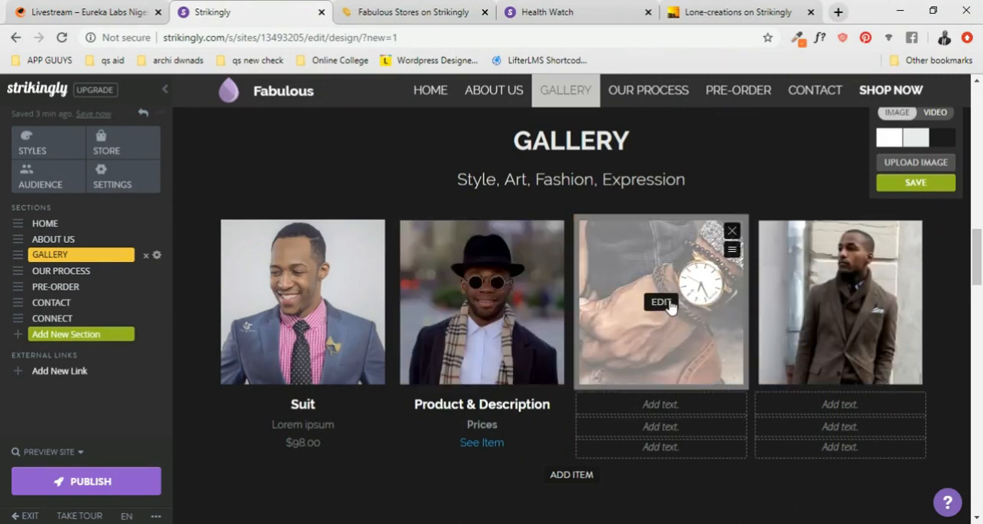
pyautogui.scroll(-1, 714, 327)
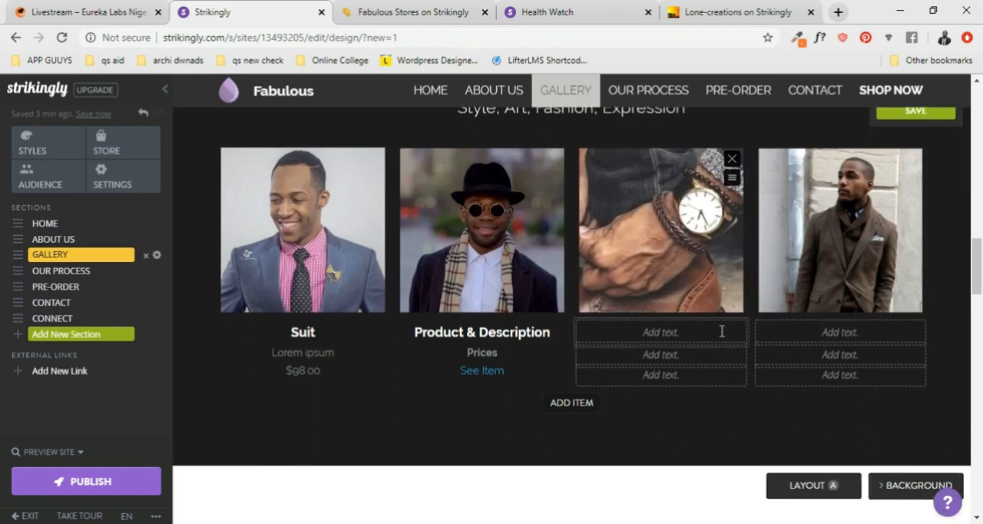
pyautogui.scroll(-5, 723, 337)
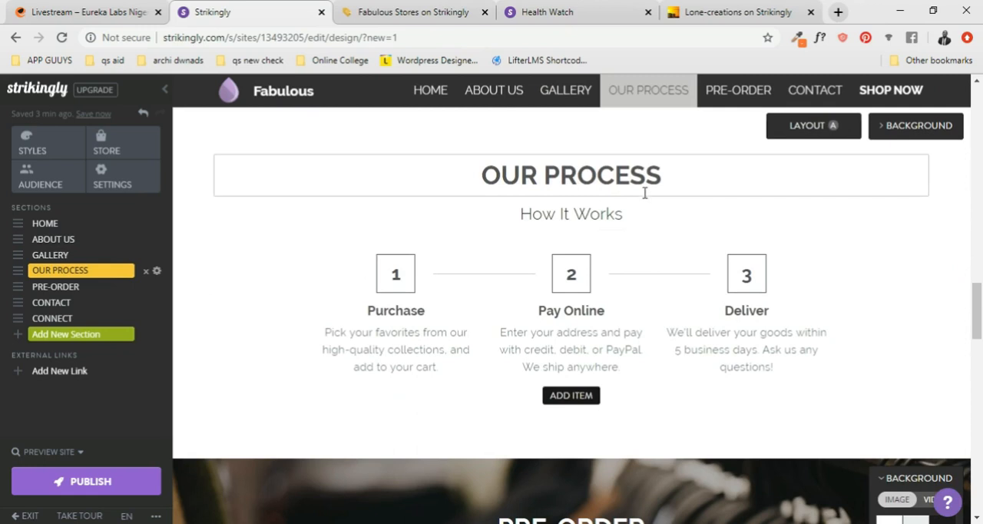
pyautogui.scroll(-1, 504, 309)
pyautogui.scroll(4, 664, 264)
pyautogui.scroll(10, 681, 272)
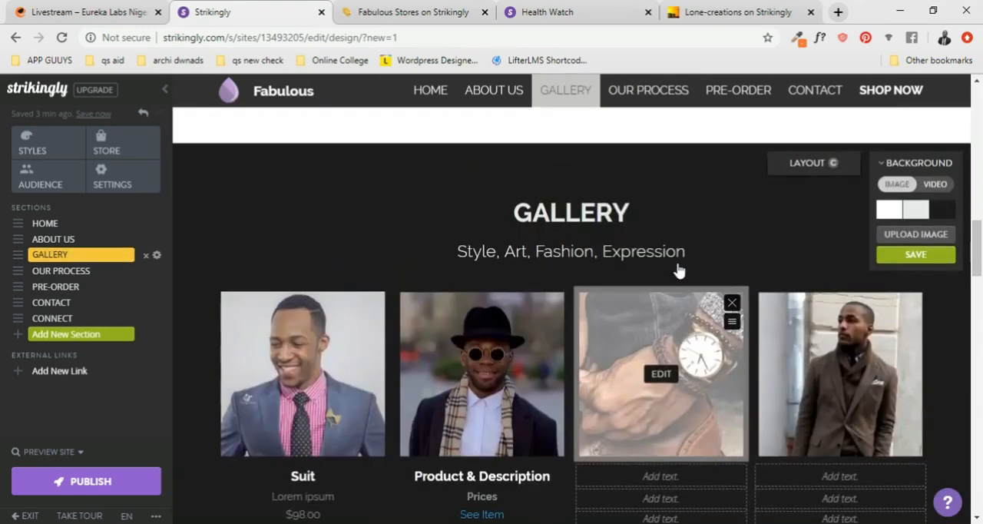
pyautogui.scroll(8, 676, 270)
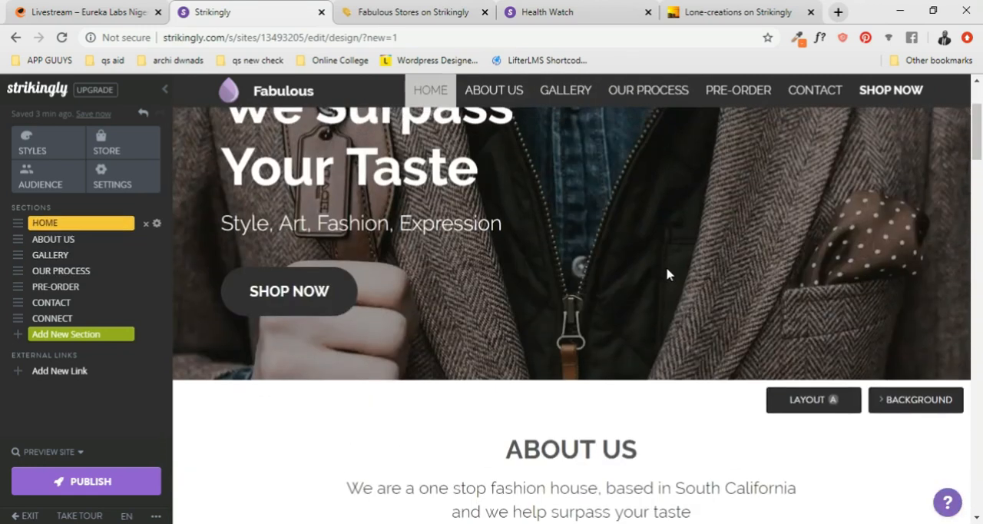
pyautogui.scroll(-15, 667, 269)
pyautogui.scroll(-14, 668, 275)
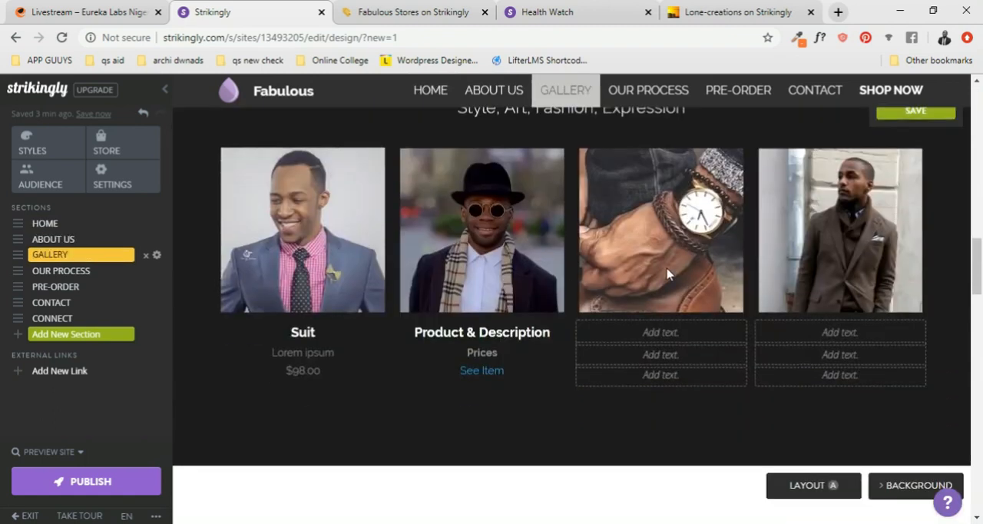
# - Examine the Purchase, Pay Online and Deliver steps in Our Process, plus the Pre-Order, Contact and Follow Us sections
pyautogui.scroll(3, 538, 261)
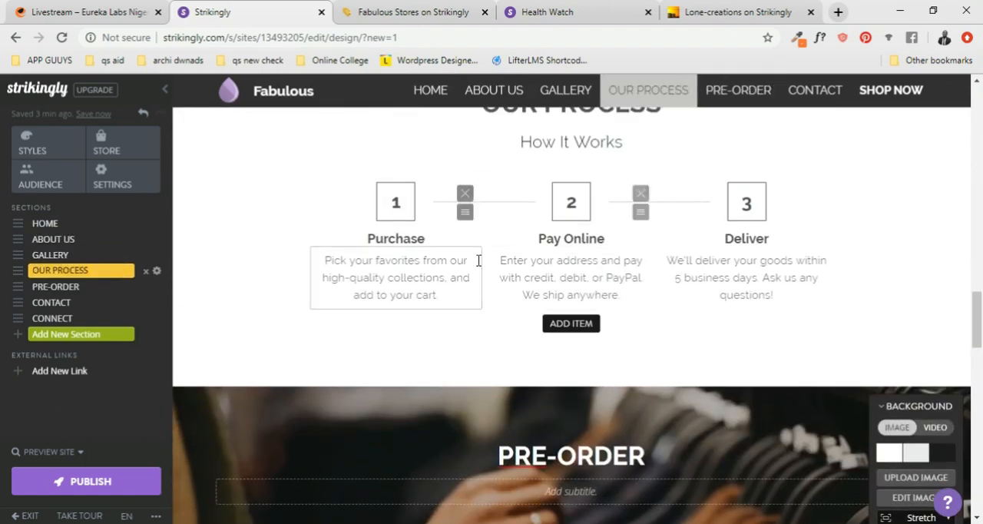
pyautogui.scroll(2, 645, 223)
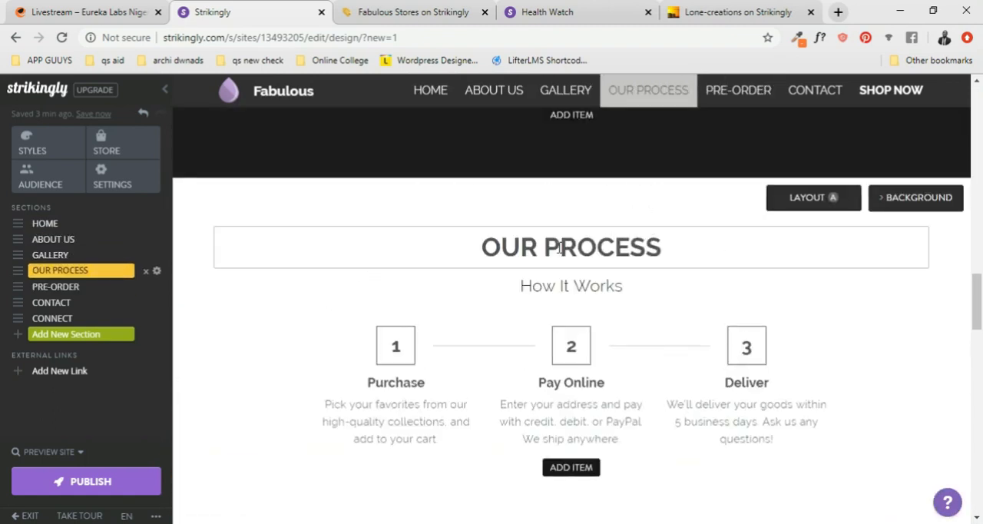
pyautogui.scroll(-2, 584, 315)
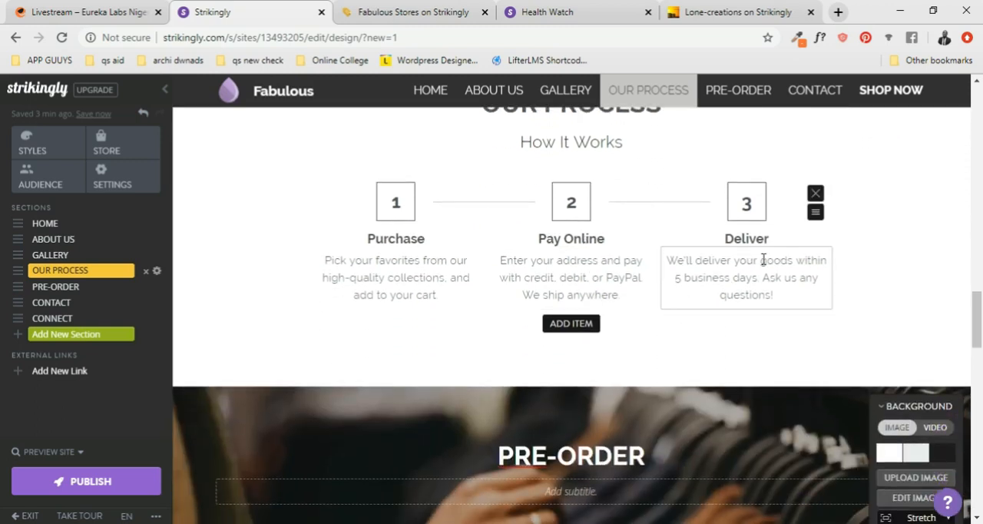
pyautogui.scroll(-1, 763, 261)
pyautogui.scroll(-1, 765, 265)
pyautogui.scroll(2, 765, 261)
pyautogui.scroll(-1, 676, 266)
pyautogui.scroll(2, 676, 272)
pyautogui.scroll(-1, 676, 272)
pyautogui.scroll(-1, 673, 264)
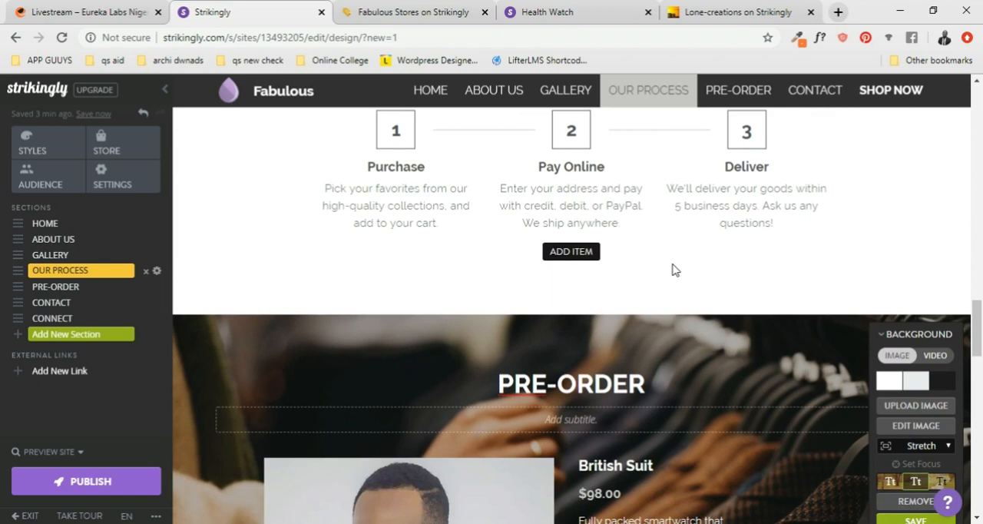
pyautogui.scroll(-1, 672, 265)
pyautogui.scroll(3, 673, 270)
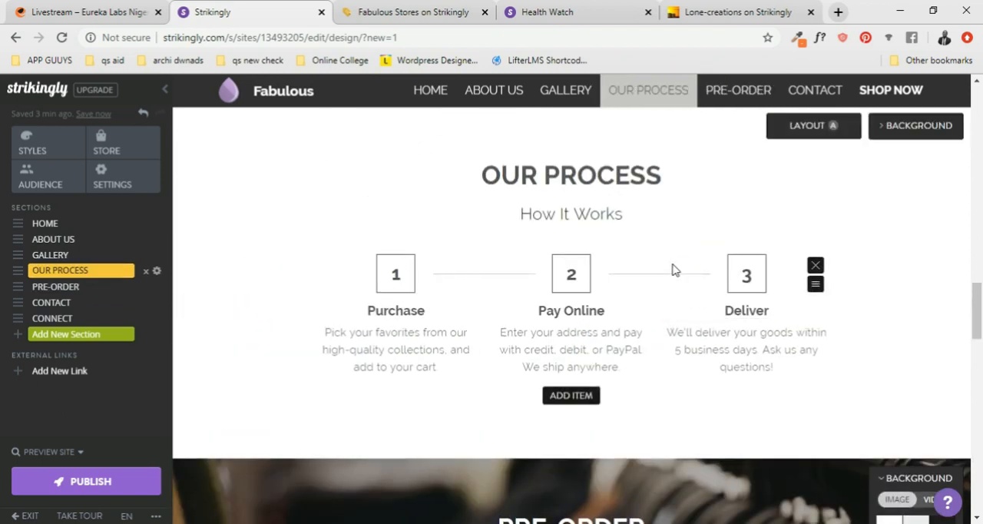
pyautogui.scroll(-2, 673, 270)
pyautogui.scroll(3, 673, 270)
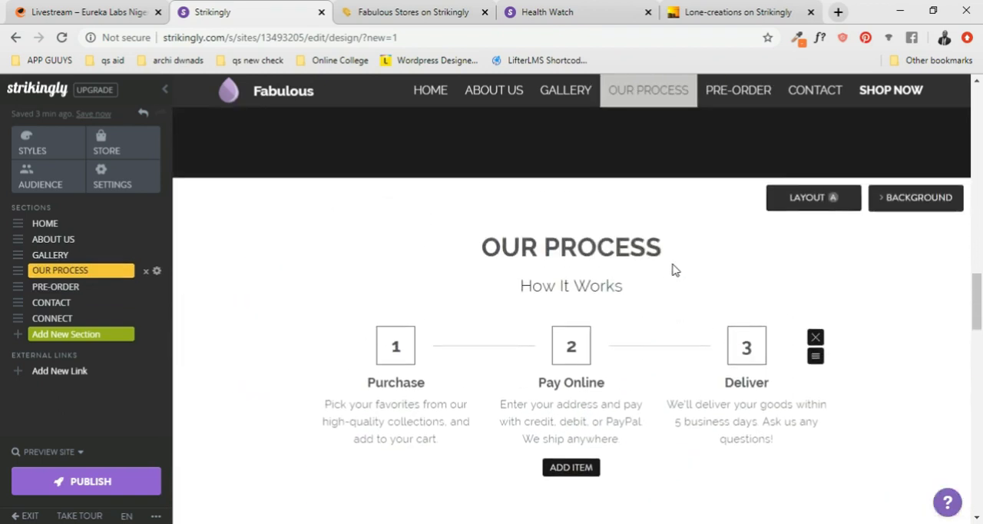
pyautogui.scroll(-1, 674, 266)
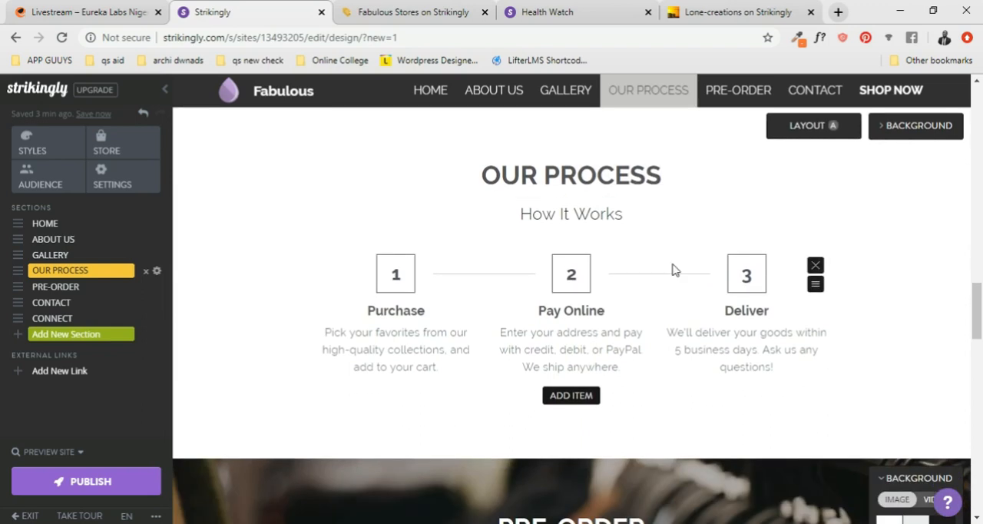
pyautogui.scroll(-6, 673, 269)
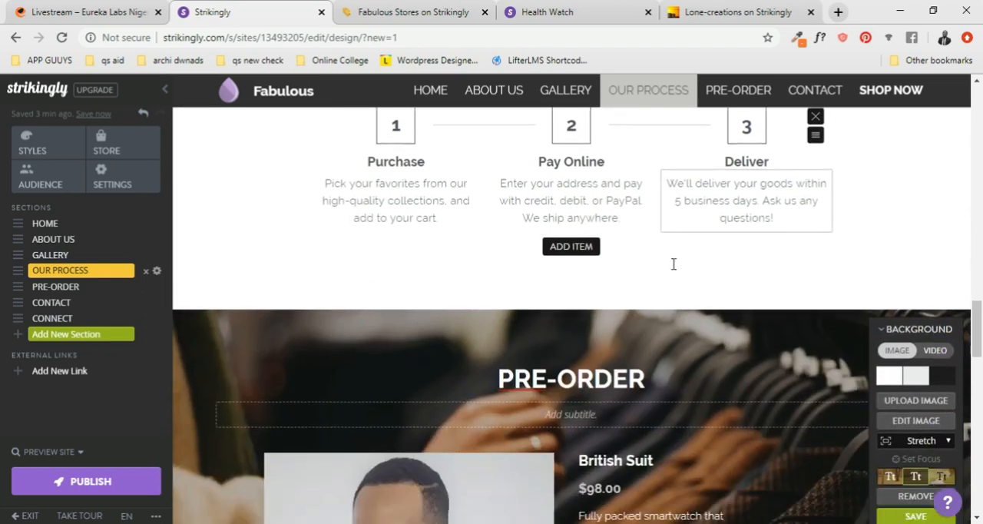
pyautogui.scroll(-7, 672, 269)
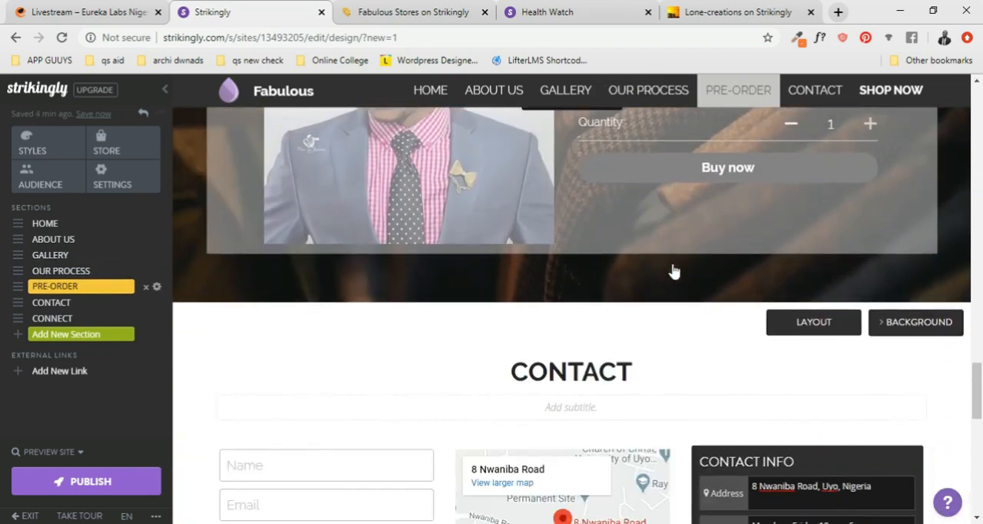
pyautogui.scroll(-6, 598, 281)
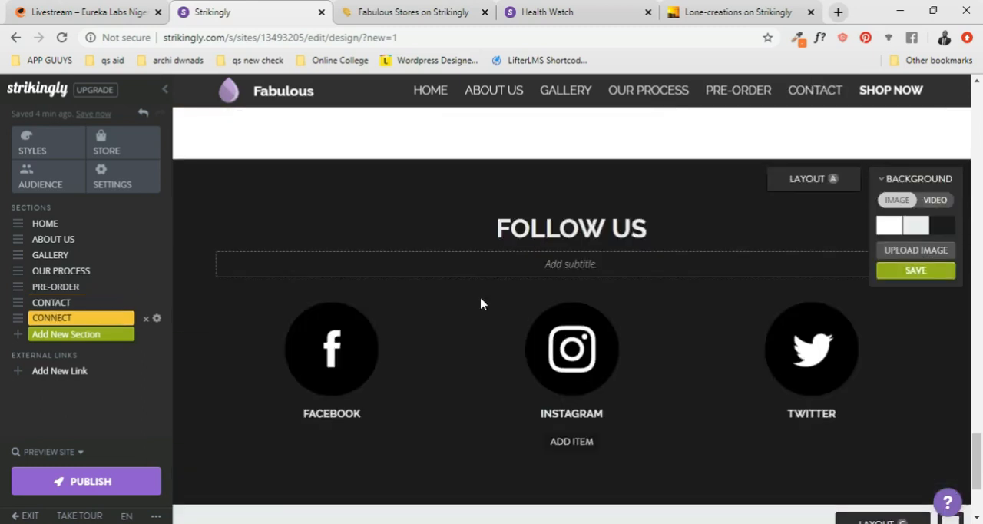
pyautogui.scroll(20, 538, 305)
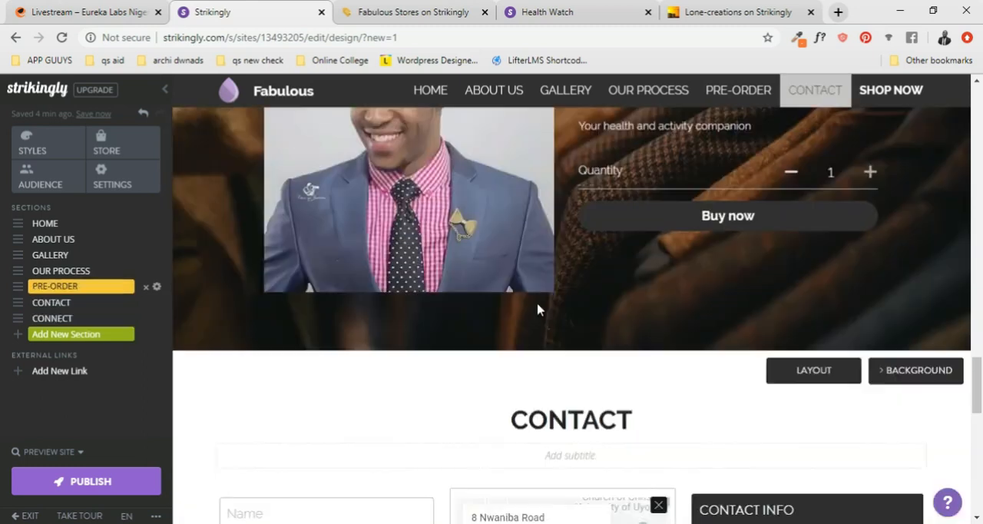
pyautogui.scroll(15, 545, 307)
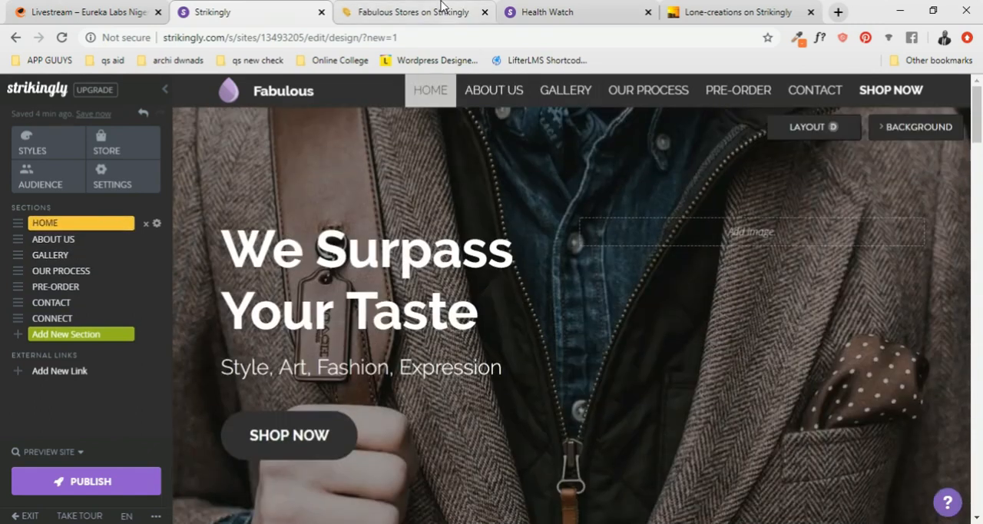
# - Copy the live Fabulous site's address and open the Bitly link shortener at bit.ly in a new browser tab
pyautogui.click(425, 12)
pyautogui.click(293, 39)
pyautogui.hotkey('ctrl', 'c')
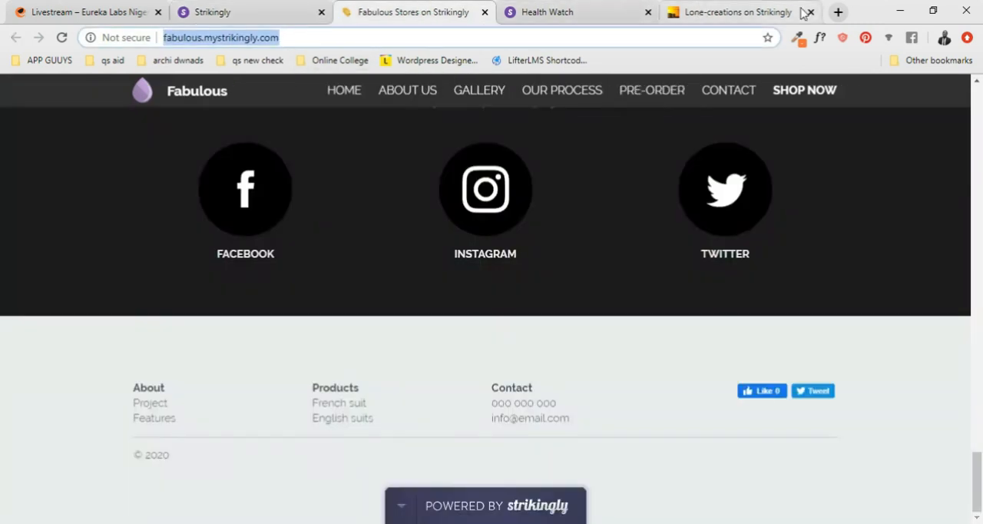
pyautogui.click(837, 12)
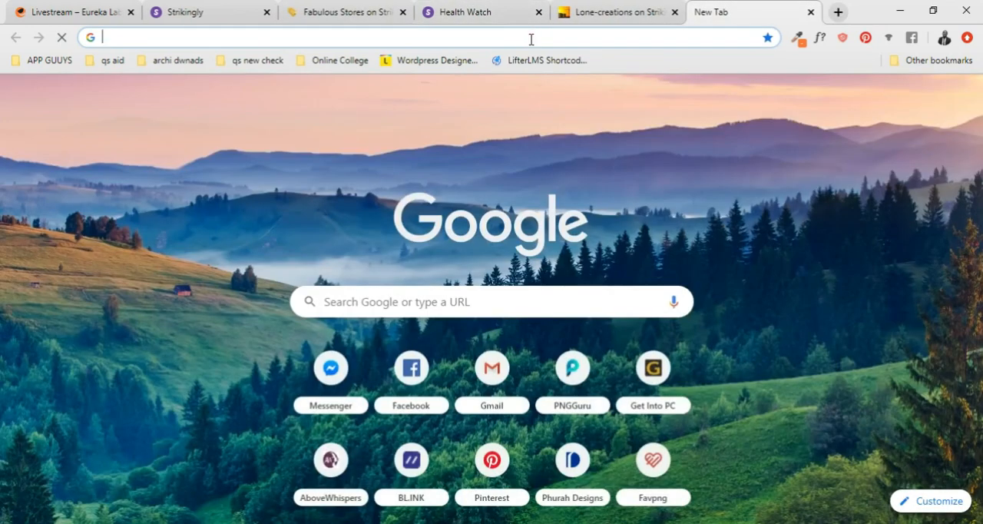
pyautogui.write('bio')
pyautogui.press('BackSpace')
pyautogui.write('t')
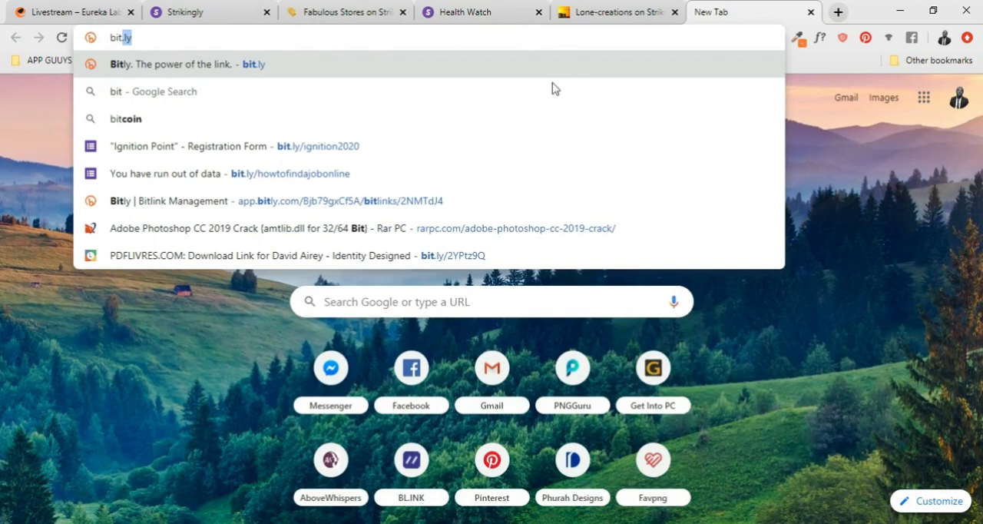
pyautogui.click(356, 73)
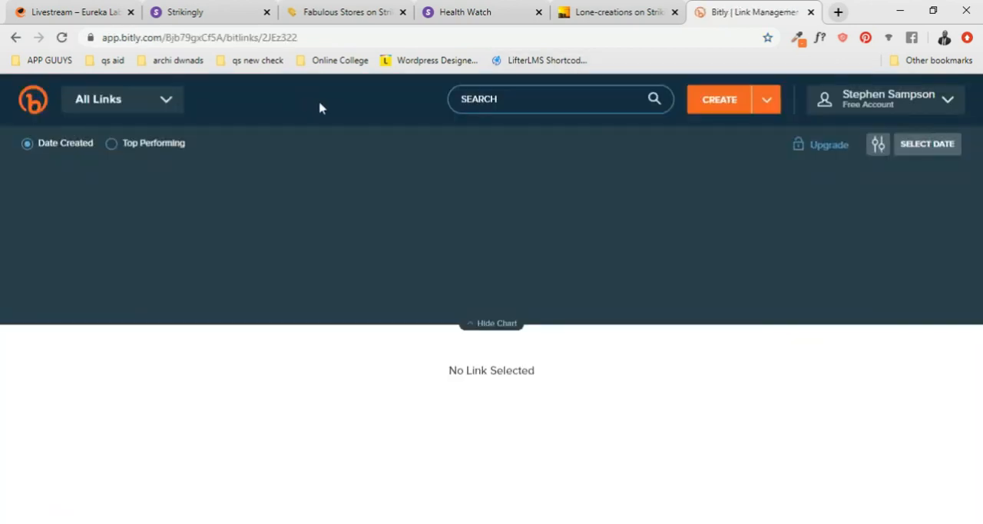
pyautogui.click(768, 101)
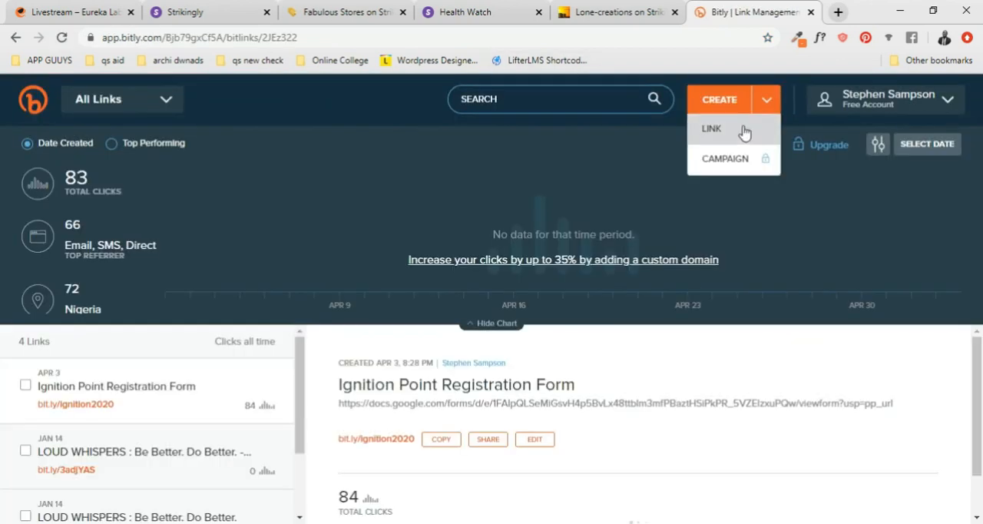
pyautogui.click(411, 151)
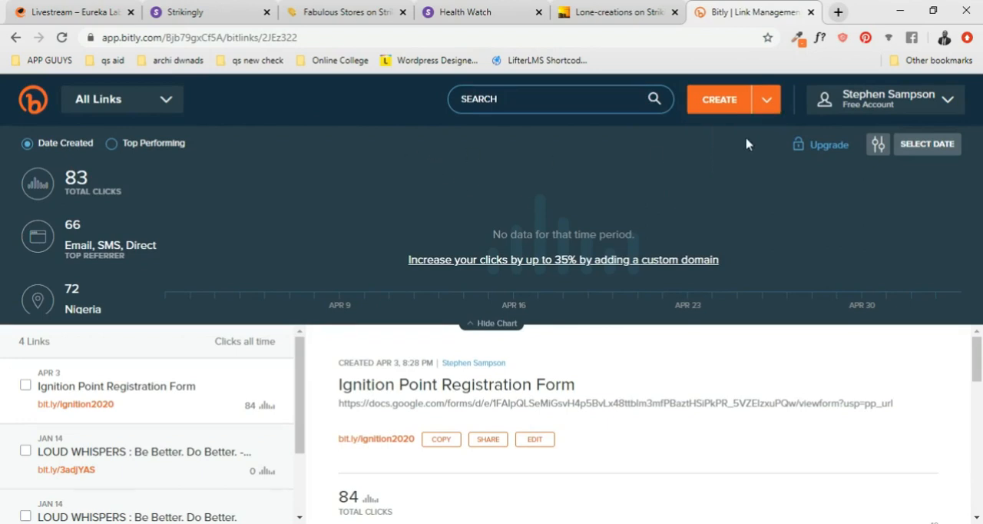
pyautogui.click(766, 104)
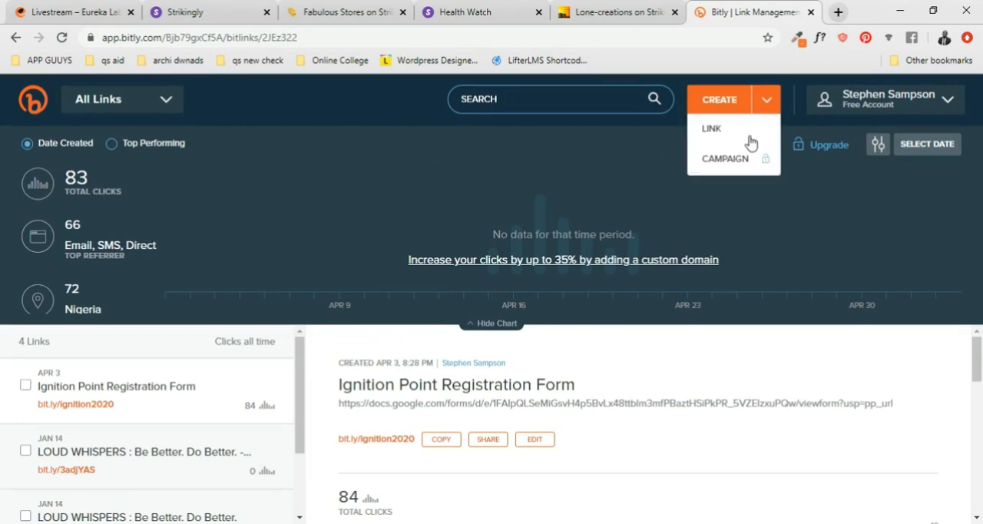
pyautogui.click(750, 138)
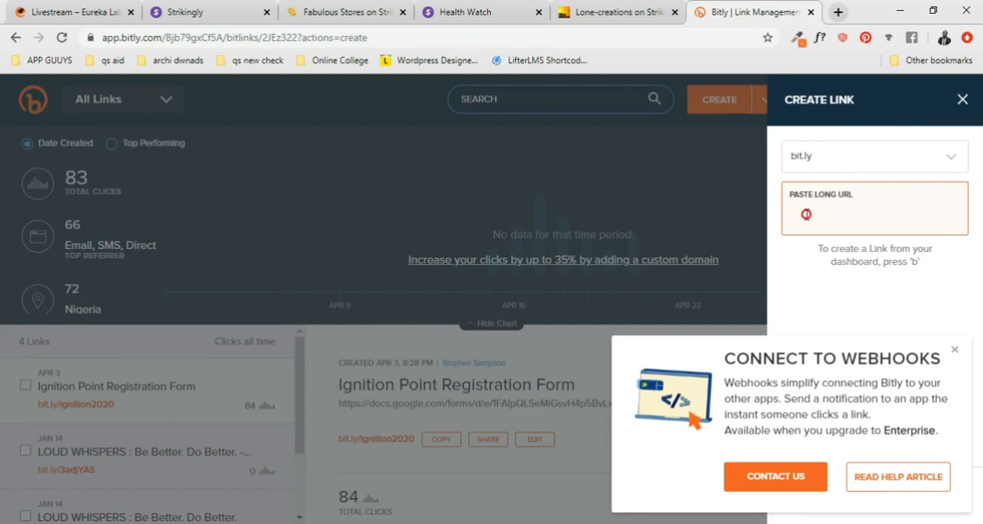
pyautogui.hotkey('ctrl', 'v')
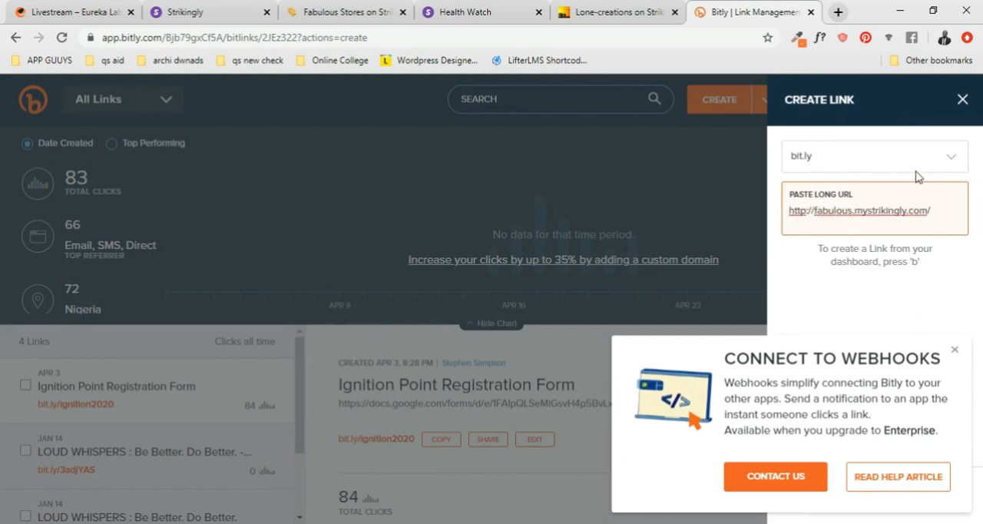
pyautogui.click(951, 162)
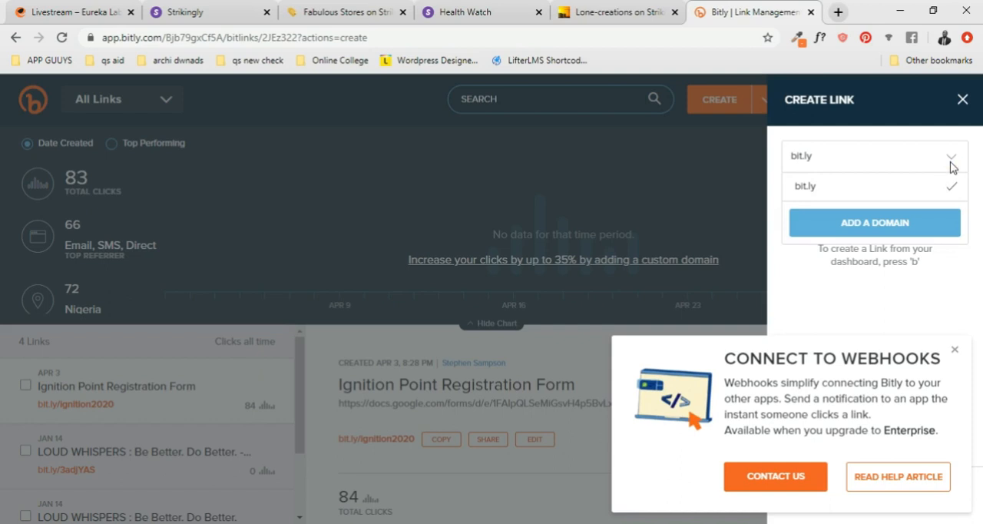
pyautogui.click(951, 162)
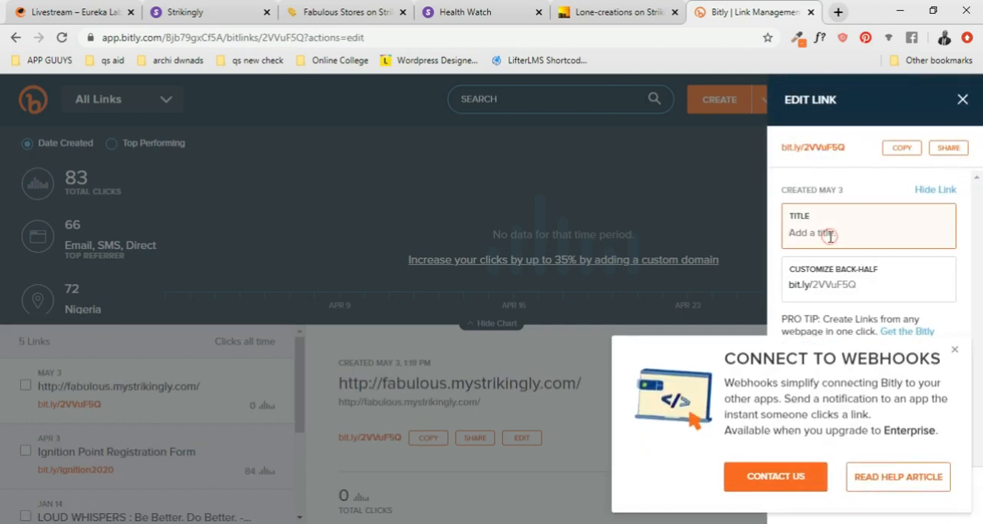
# - Title the new short link "Fabulous Store", customize its back-half to "fabulousNG", and save the changes
pyautogui.write('Fabulous Store')
pyautogui.click(955, 351)
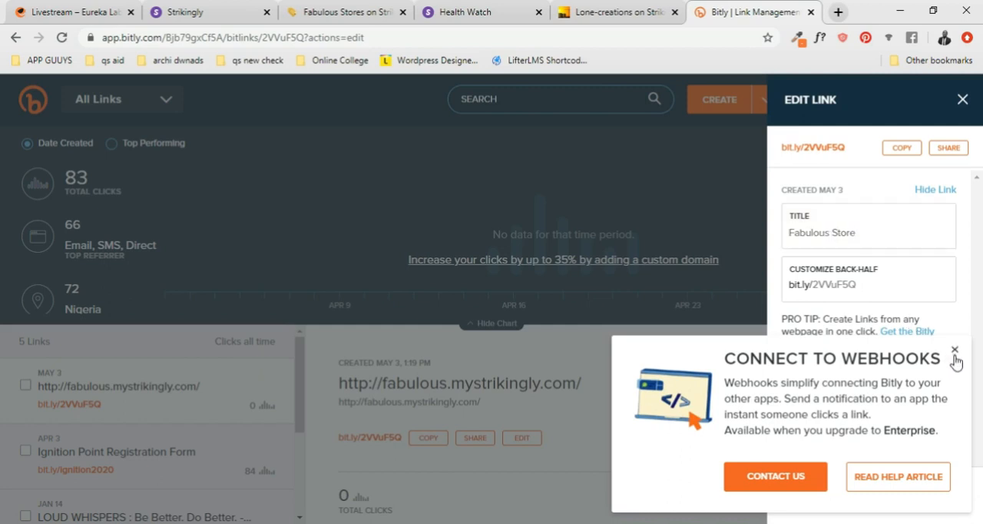
pyautogui.click(862, 285)
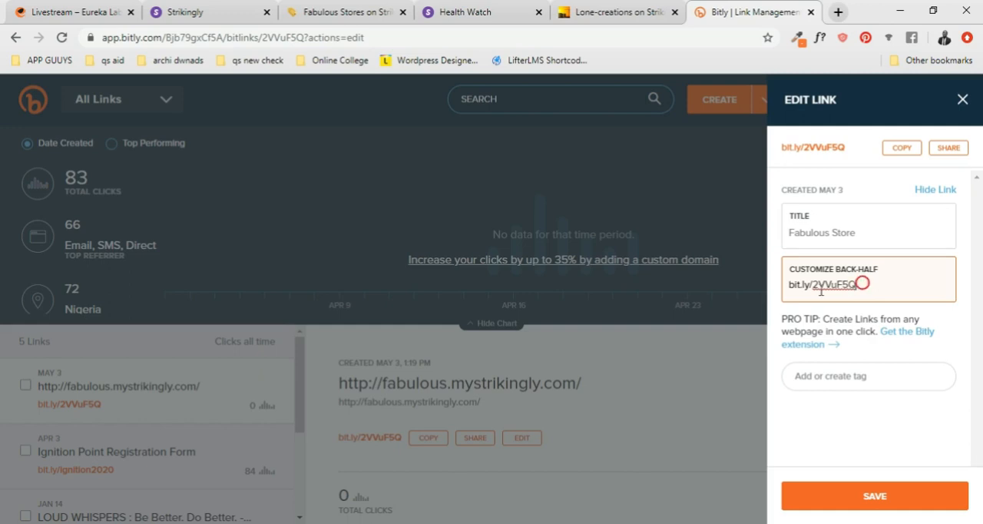
pyautogui.moveTo(863, 283); pyautogui.dragTo(817, 292)
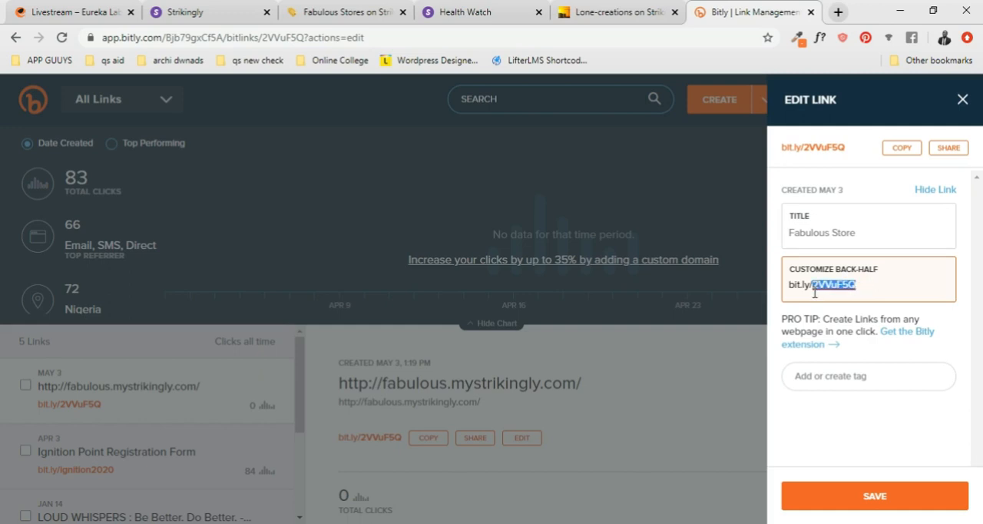
pyautogui.write('fabulousNG')
pyautogui.click(895, 290)
pyautogui.click(872, 497)
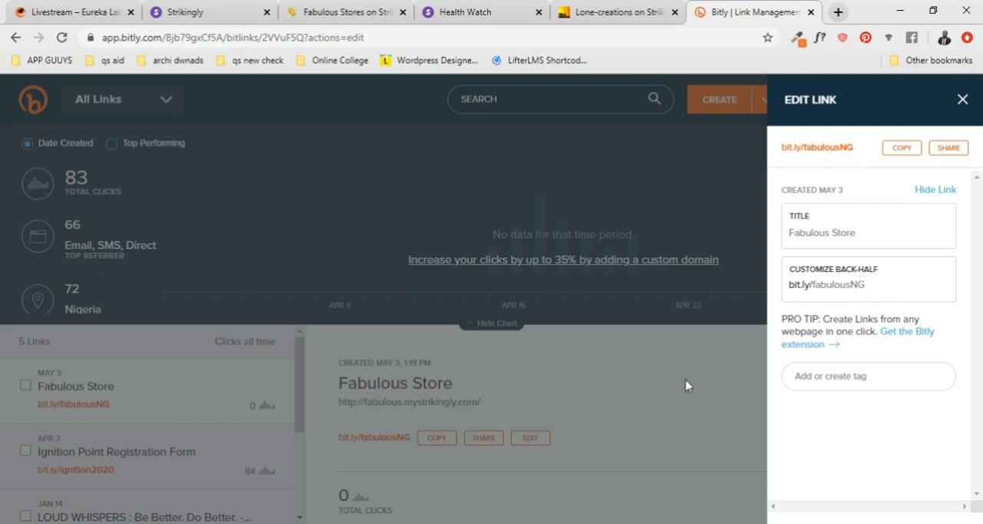
pyautogui.click(903, 151)
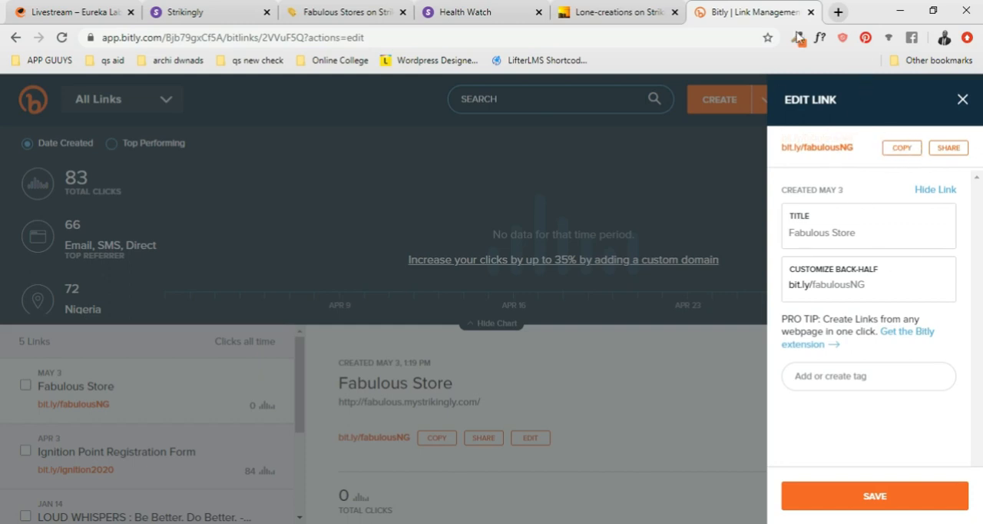
pyautogui.click(838, 12)
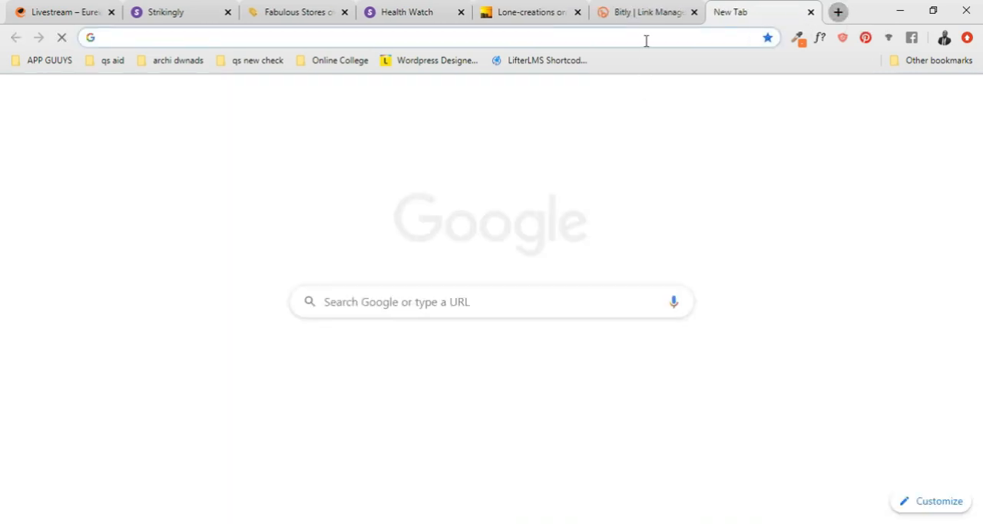
pyautogui.hotkey('ctrl', 'v')
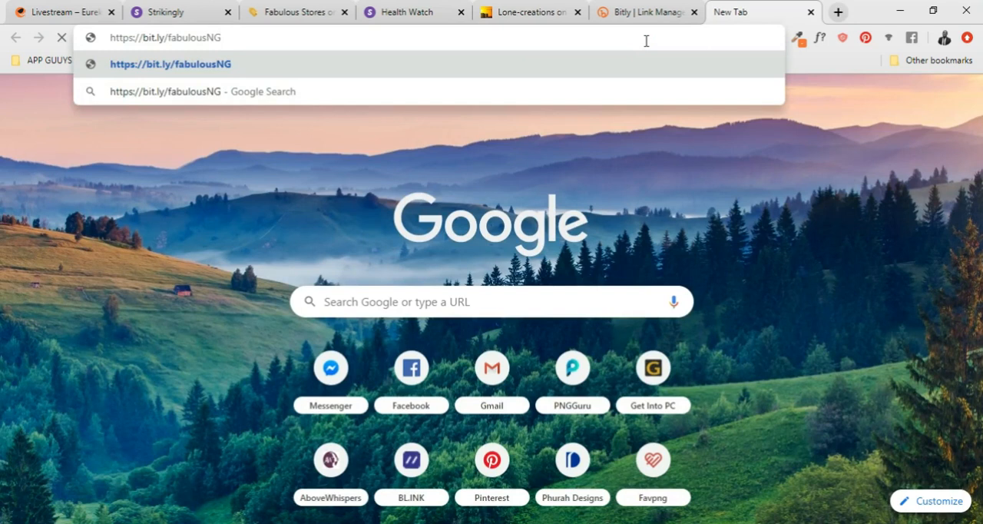
pyautogui.press('Return')
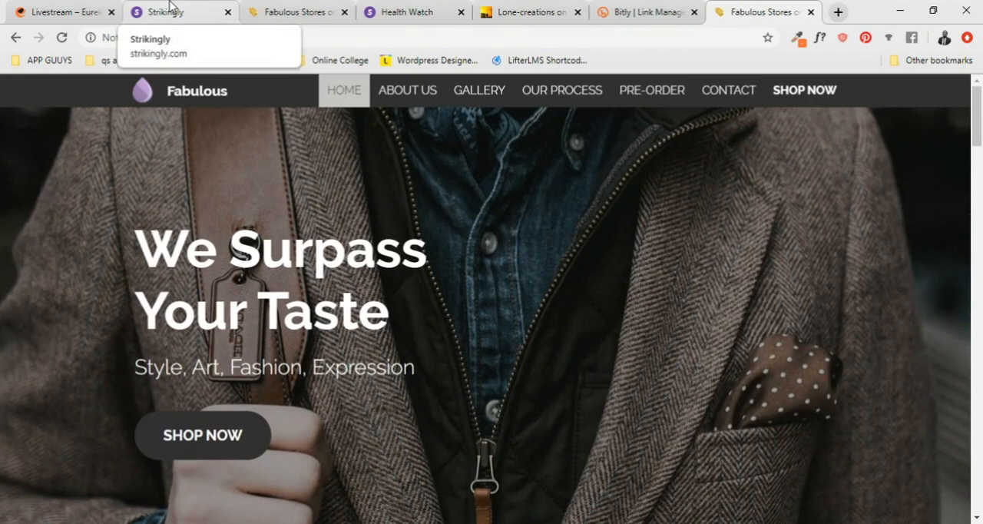
# - Look over the live Fabulous page from the home banner through About Us, Gallery, Our Process, Pre-Order and Contact
pyautogui.scroll(-4, 537, 273)
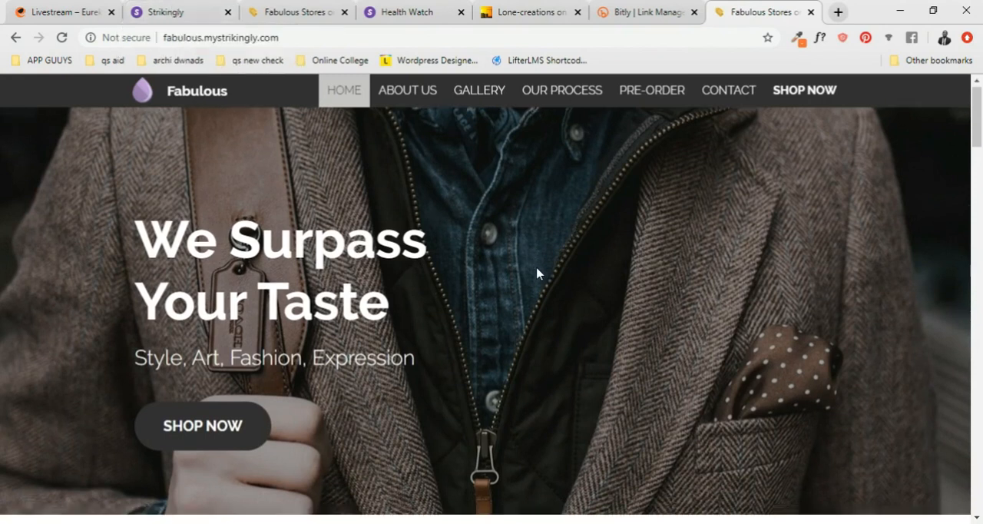
pyautogui.scroll(4, 540, 278)
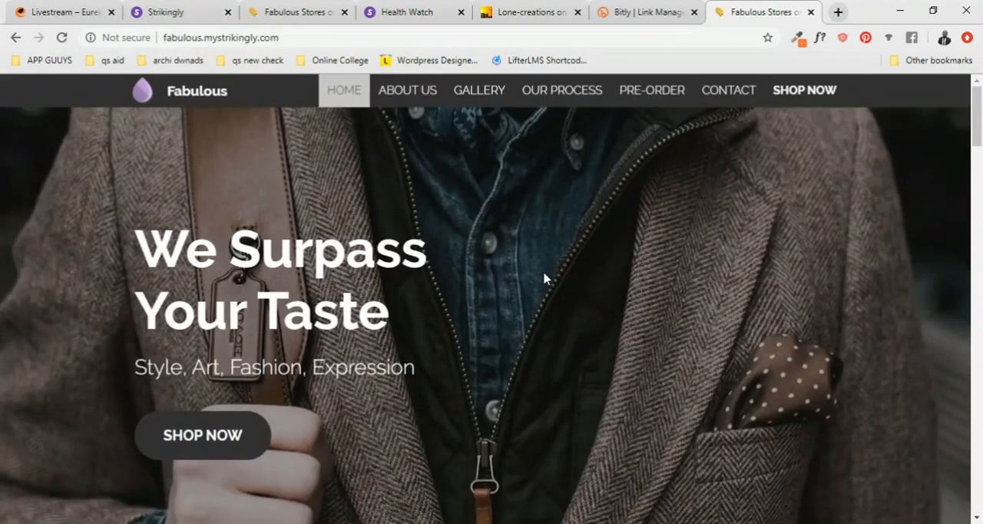
pyautogui.scroll(-12, 543, 278)
pyautogui.scroll(10, 543, 278)
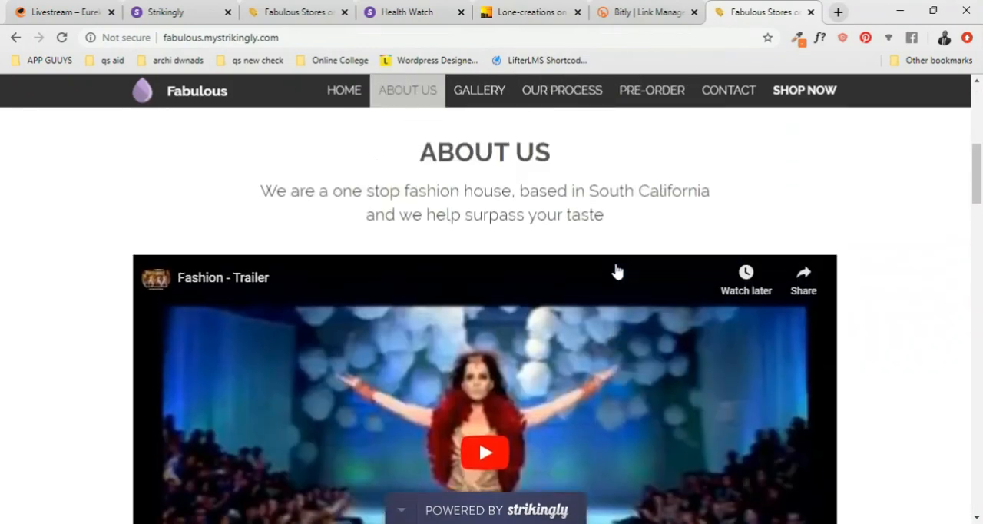
pyautogui.scroll(5, 617, 271)
pyautogui.scroll(-4, 556, 307)
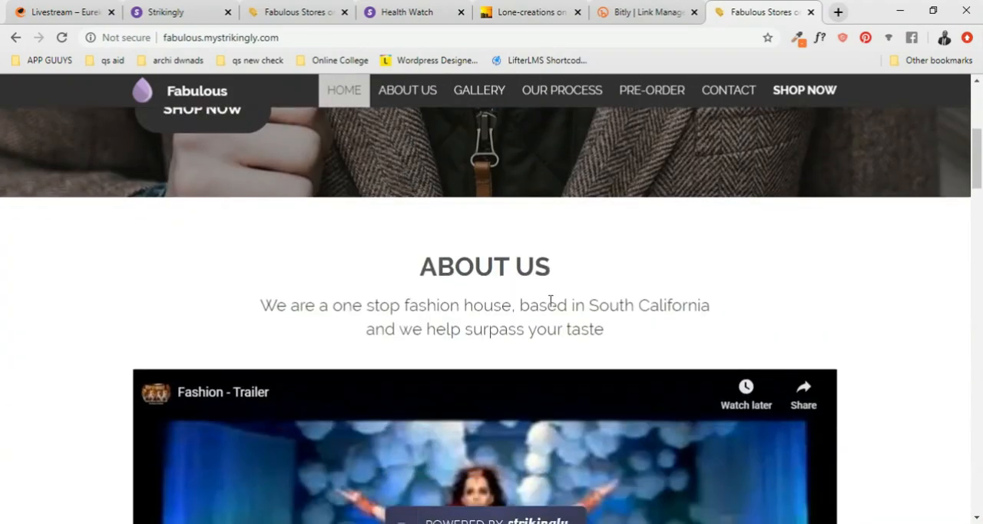
pyautogui.scroll(-12, 550, 301)
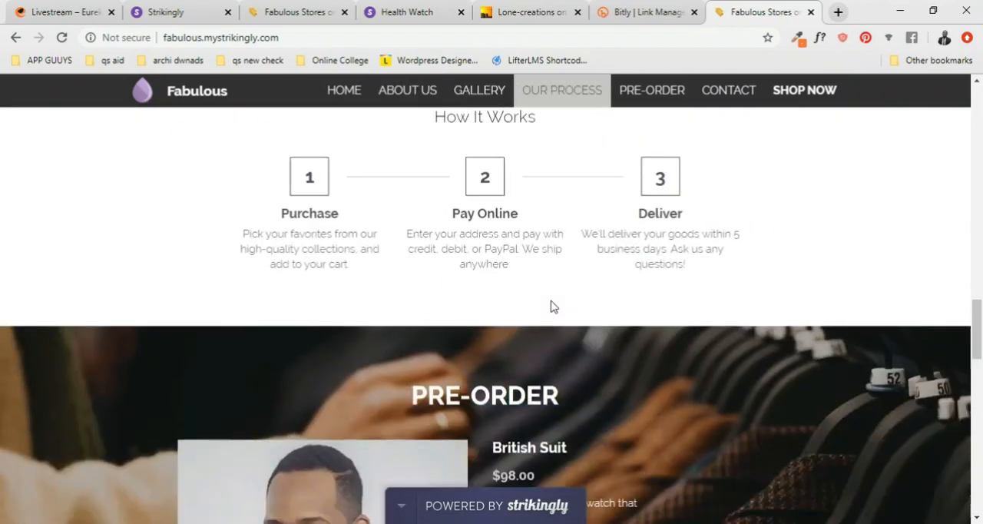
pyautogui.scroll(-11, 553, 305)
pyautogui.scroll(6, 555, 305)
pyautogui.scroll(-6, 555, 305)
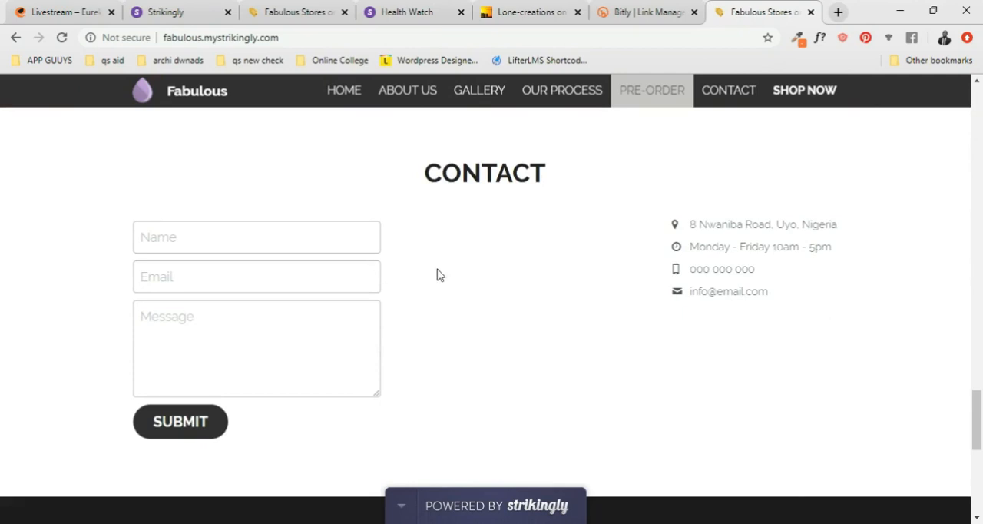
pyautogui.scroll(20, 441, 275)
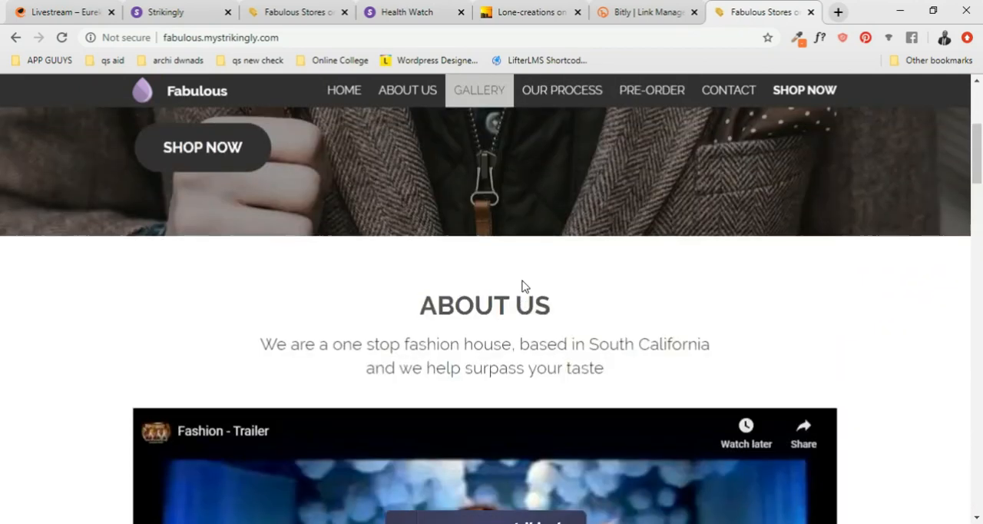
pyautogui.scroll(5, 523, 286)
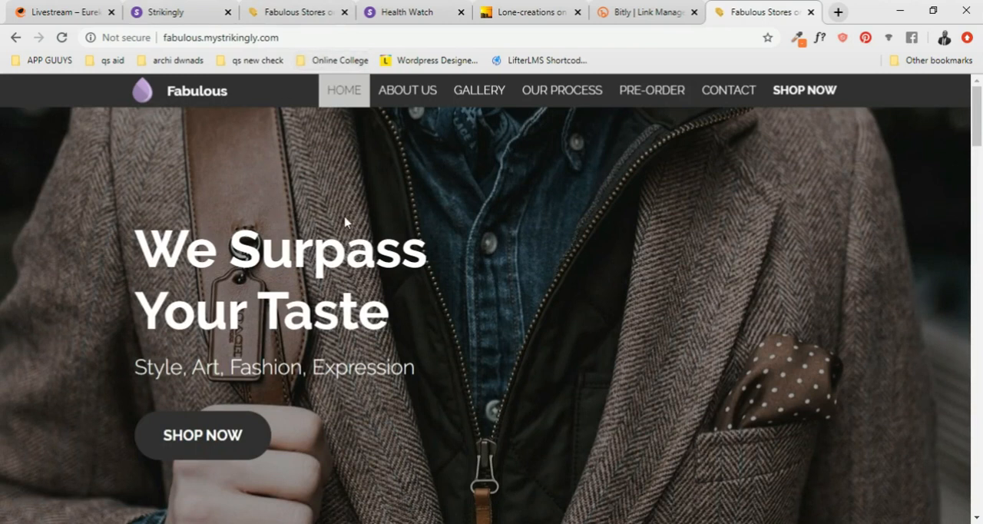
pyautogui.scroll(-12, 346, 223)
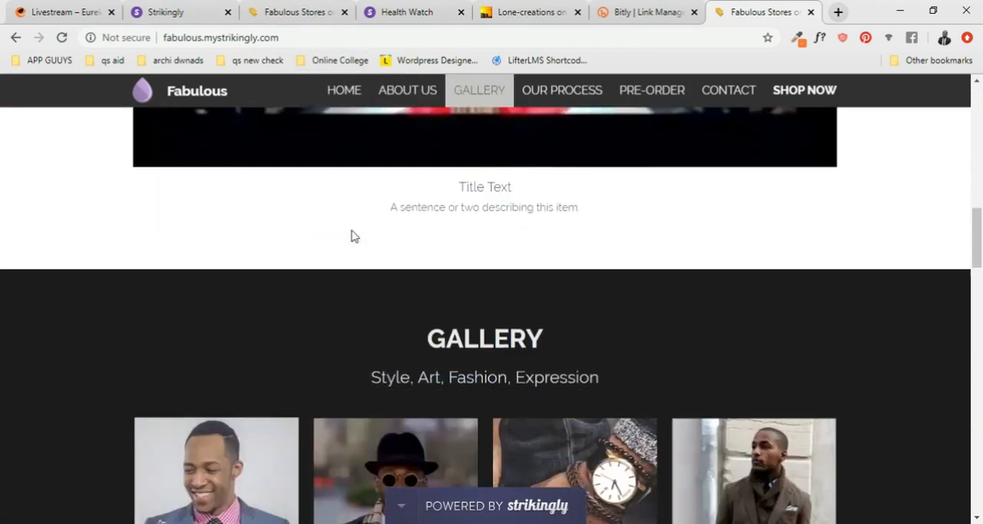
# - Switch to the Strikingly editor, return from the store products to the site design, and close the new-section chooser
pyautogui.click(166, 13)
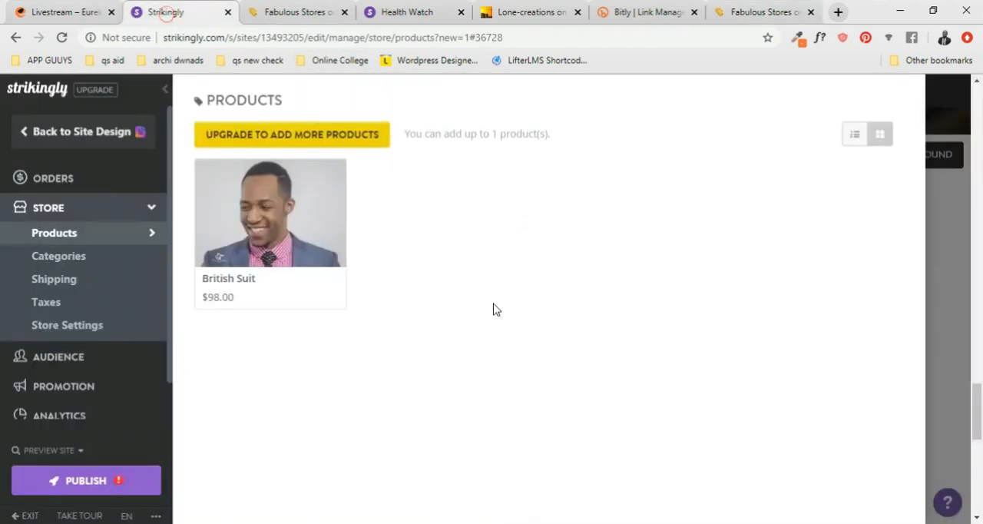
pyautogui.click(27, 133)
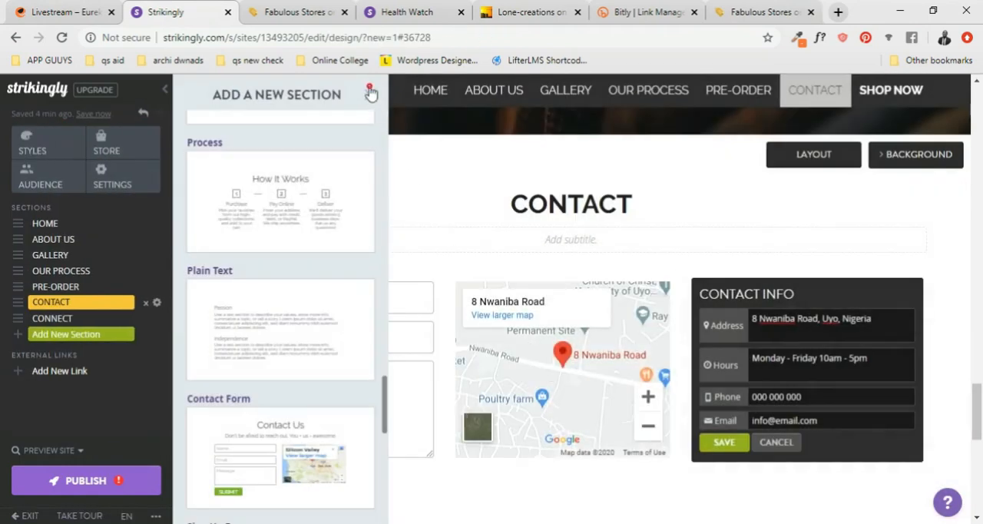
pyautogui.click(371, 93)
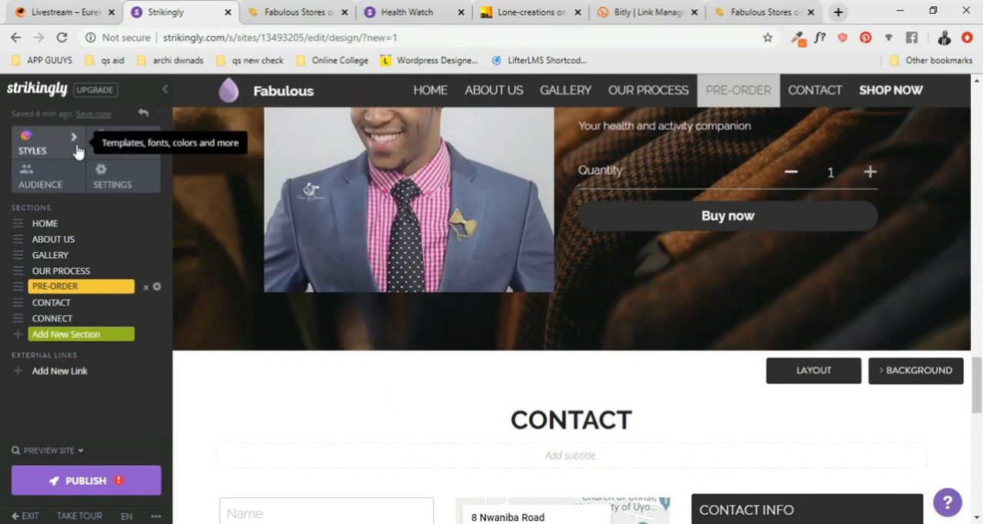
# - Try the green preset in the site's color scheme styles and apply the black preset, #111111
pyautogui.click(76, 149)
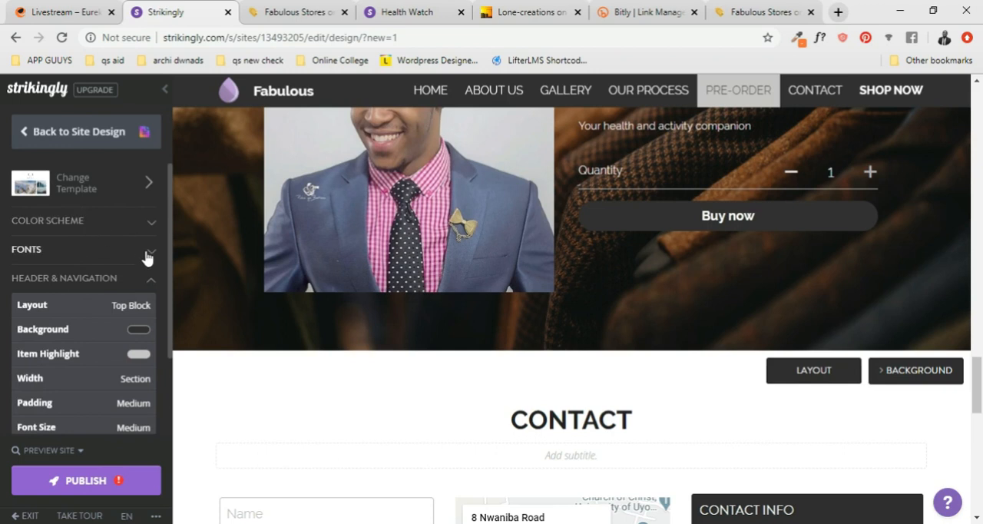
pyautogui.click(130, 221)
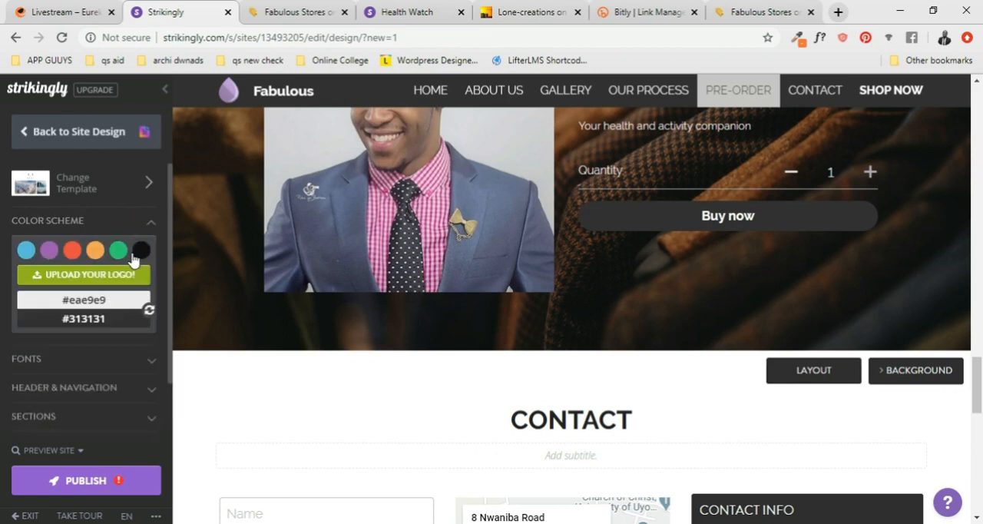
pyautogui.click(117, 251)
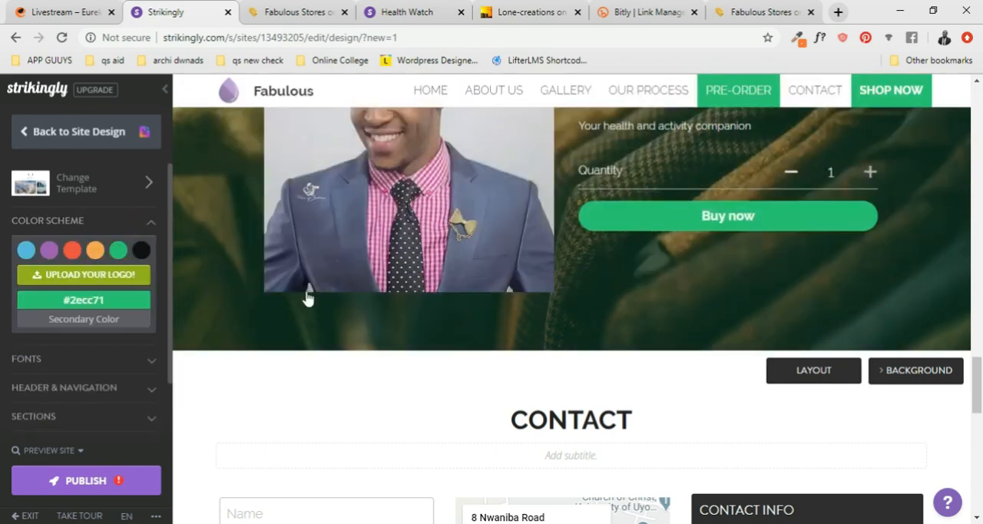
pyautogui.click(141, 250)
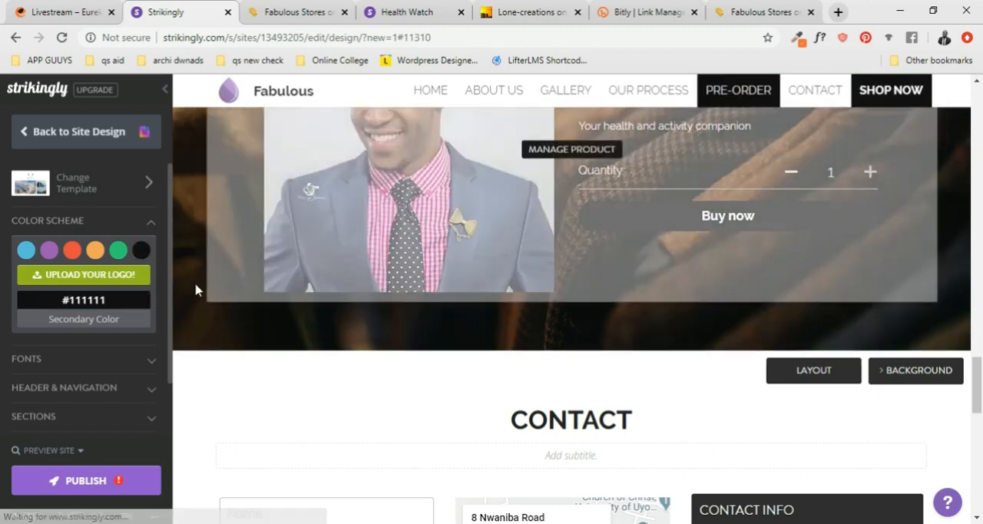
# - Examine the remaining style options, including picking colors from a logo image, Sections, Buttons and Animations
pyautogui.scroll(-2, 77, 230)
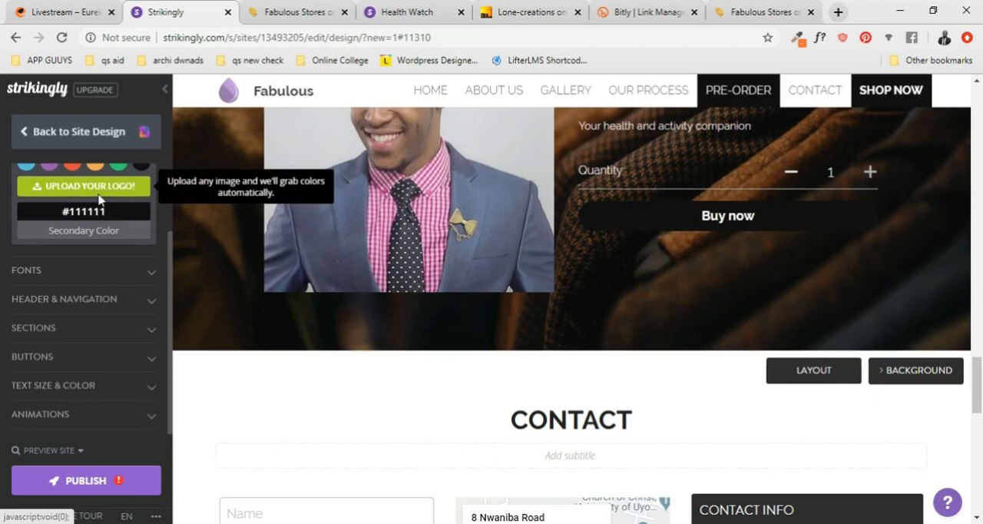
pyautogui.scroll(1, 101, 265)
pyautogui.click(104, 265)
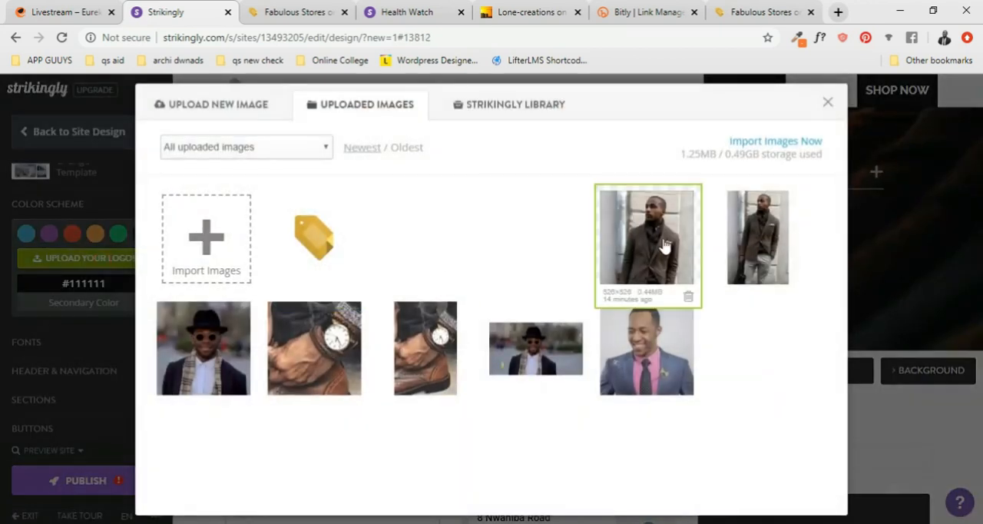
pyautogui.click(828, 104)
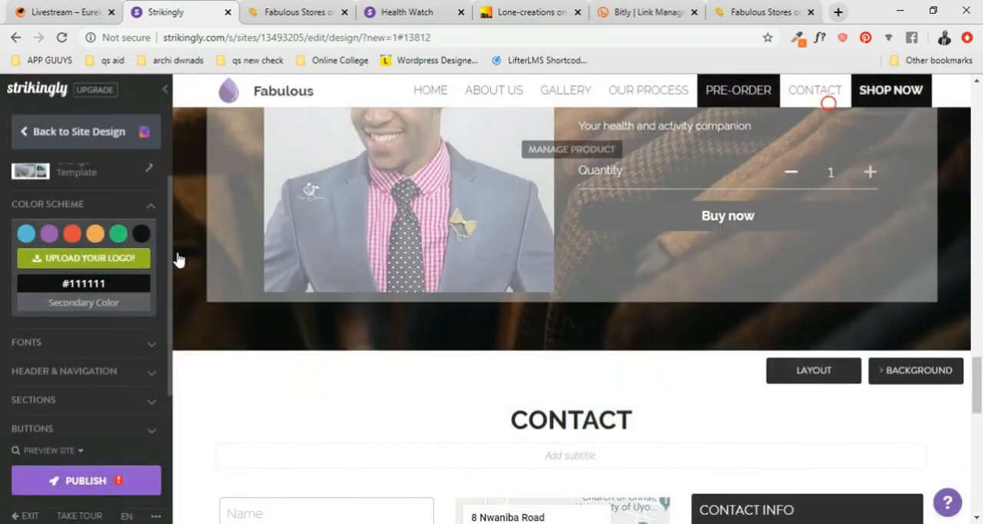
pyautogui.scroll(-2, 72, 287)
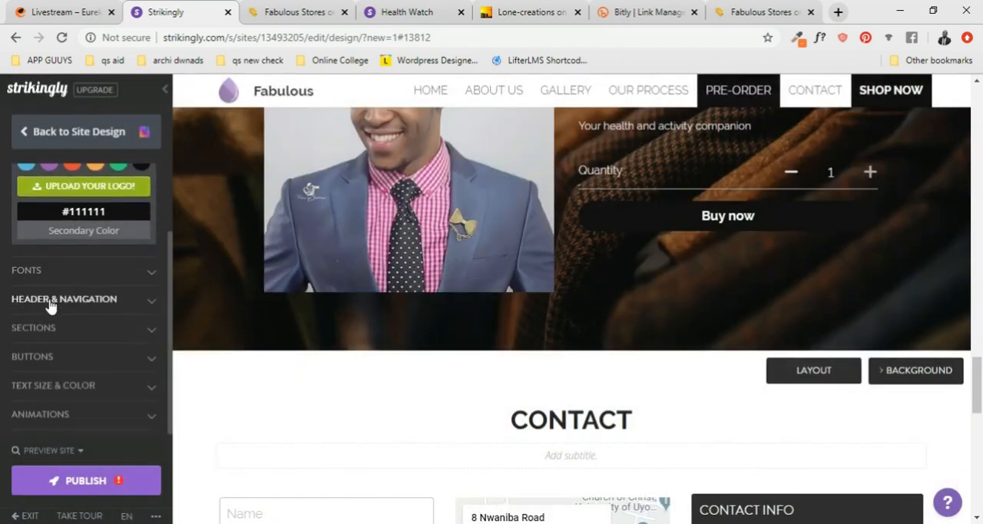
pyautogui.click(74, 328)
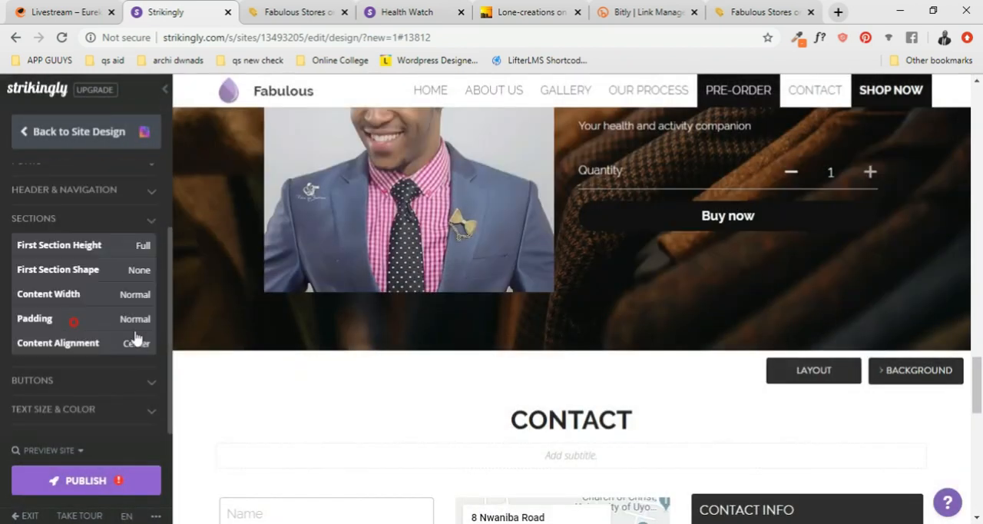
pyautogui.click(87, 382)
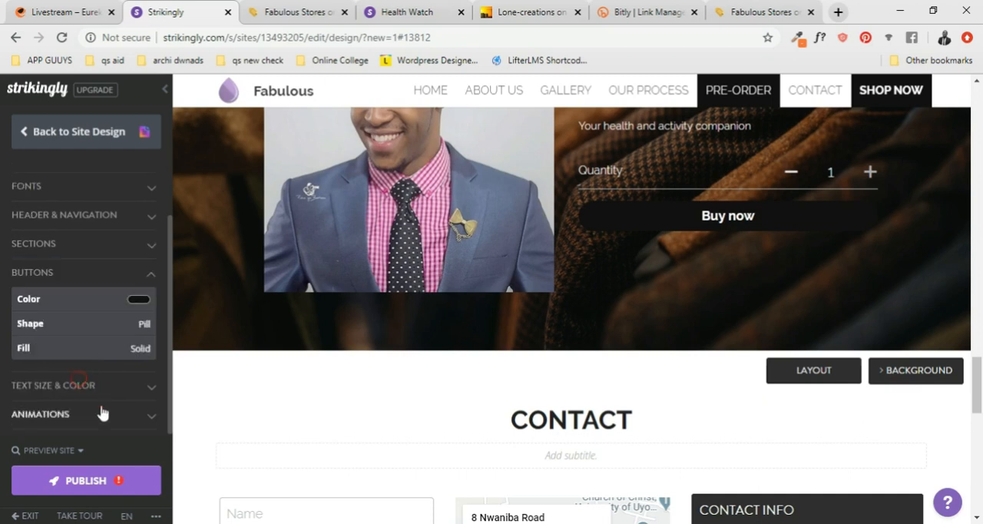
pyautogui.click(100, 387)
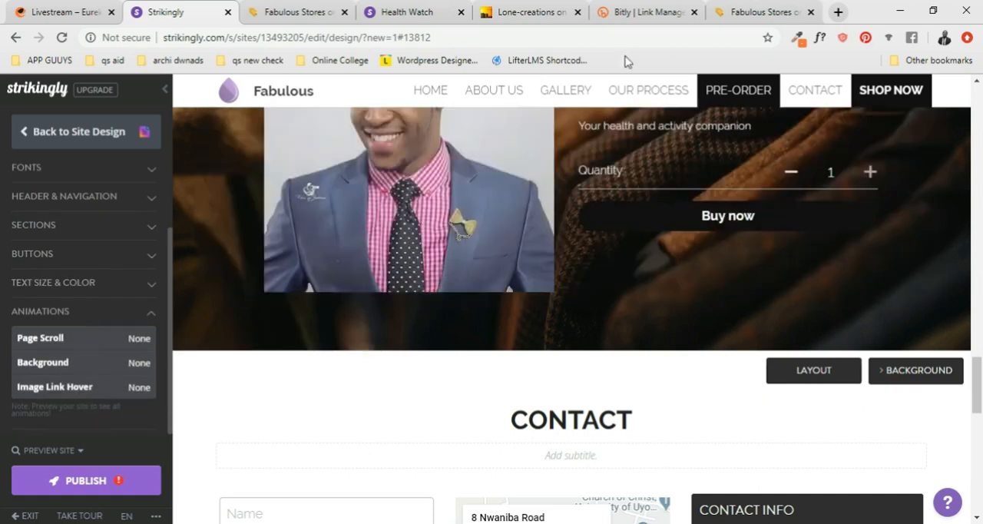
# - Switch to the live Fabulous site and check how the home banner and About Us section behave while moving through the page
pyautogui.click(759, 11)
pyautogui.scroll(-3, 530, 192)
pyautogui.scroll(8, 517, 197)
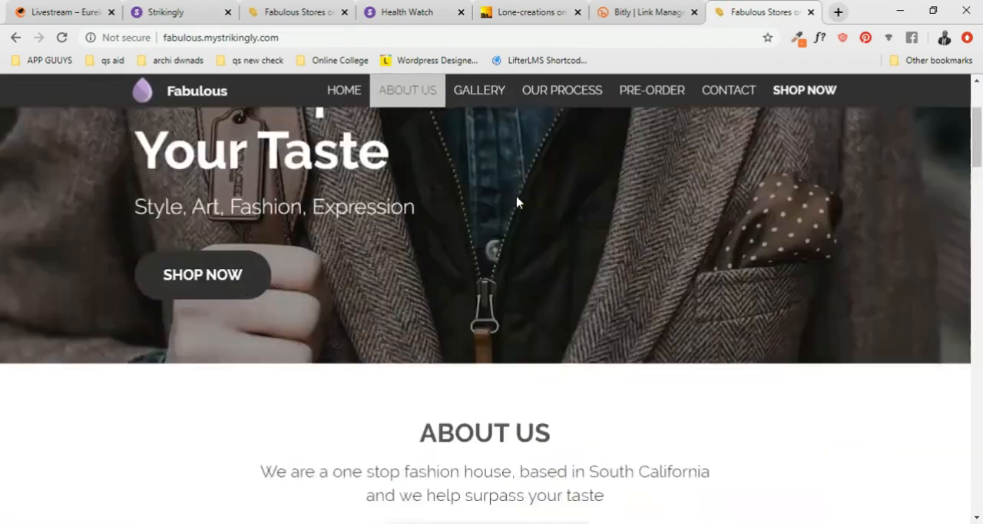
pyautogui.scroll(-3, 517, 198)
pyautogui.scroll(2, 516, 200)
pyautogui.scroll(2, 517, 201)
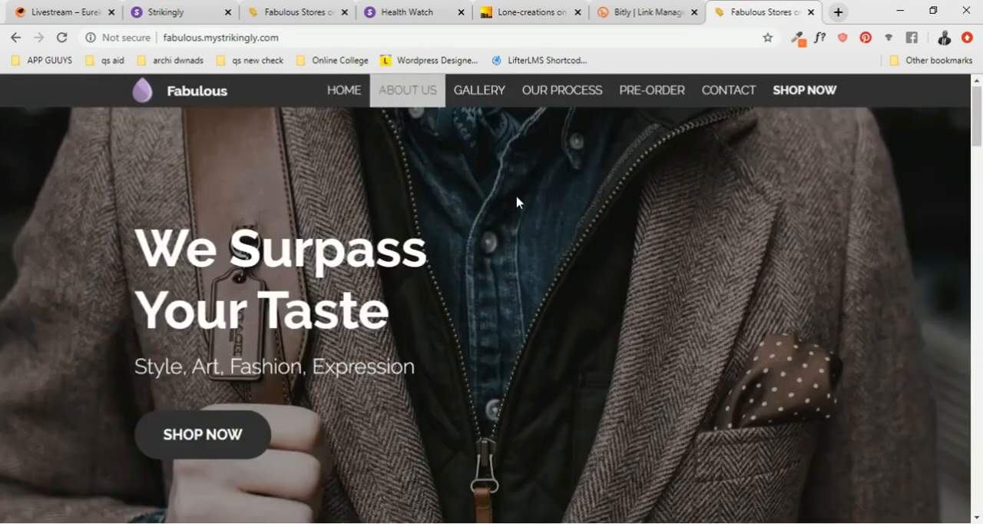
pyautogui.scroll(-5, 518, 202)
pyautogui.scroll(5, 518, 200)
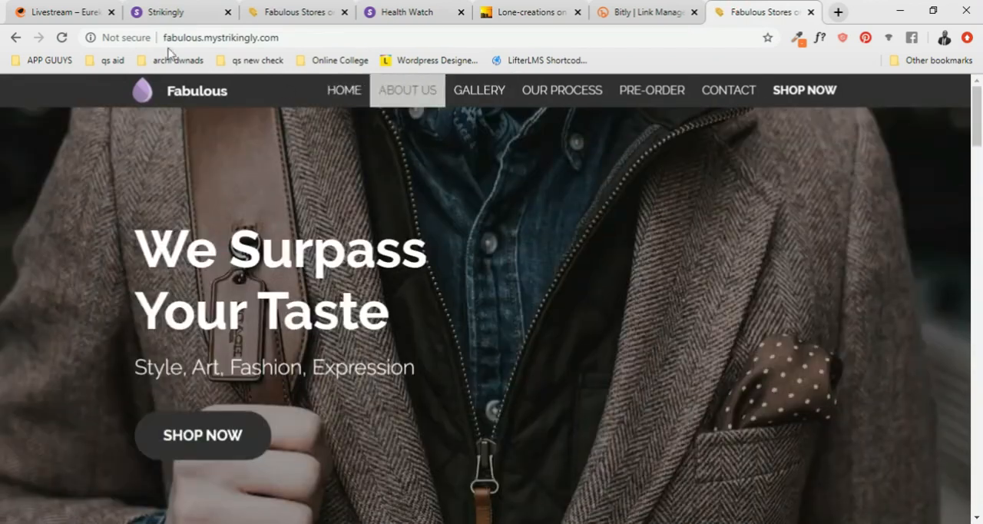
pyautogui.scroll(-4, 442, 251)
pyautogui.scroll(4, 441, 252)
pyautogui.scroll(-5, 442, 253)
pyautogui.scroll(5, 442, 253)
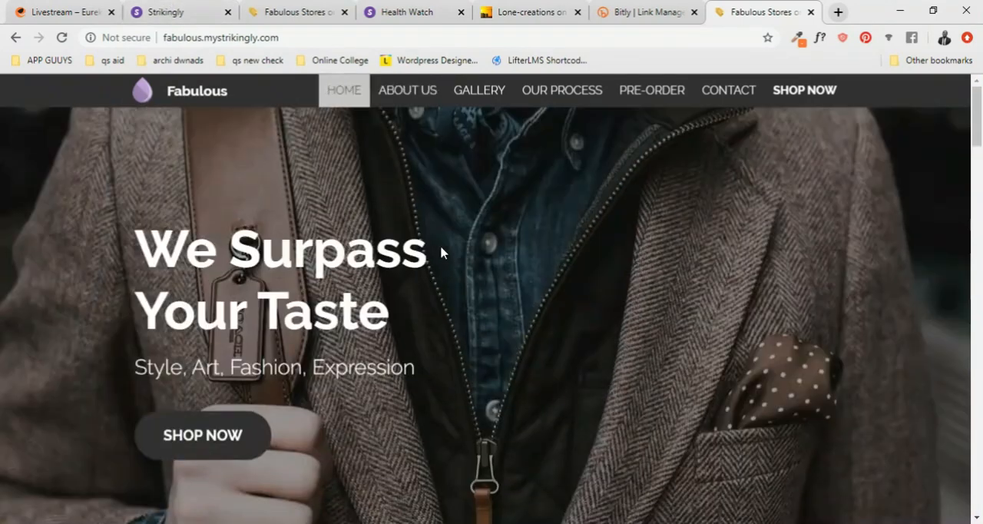
# - Switch to the Strikingly editor, set the site's background animation to Parallax and publish the site
pyautogui.click(188, 16)
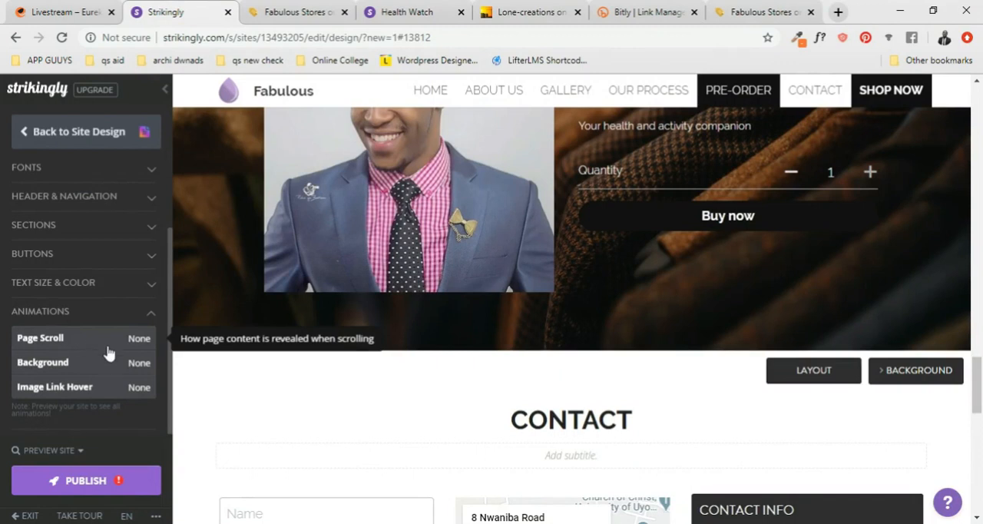
pyautogui.click(123, 366)
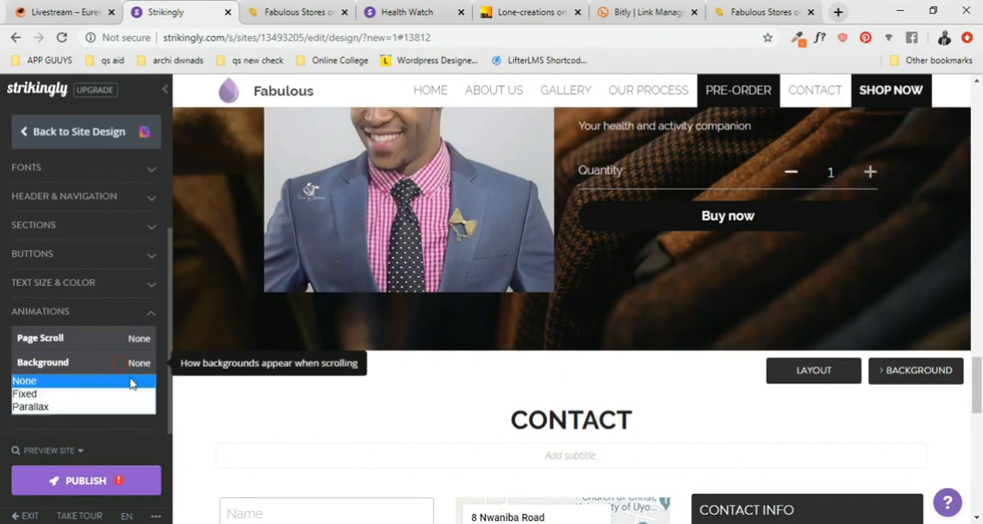
pyautogui.click(99, 407)
pyautogui.click(91, 485)
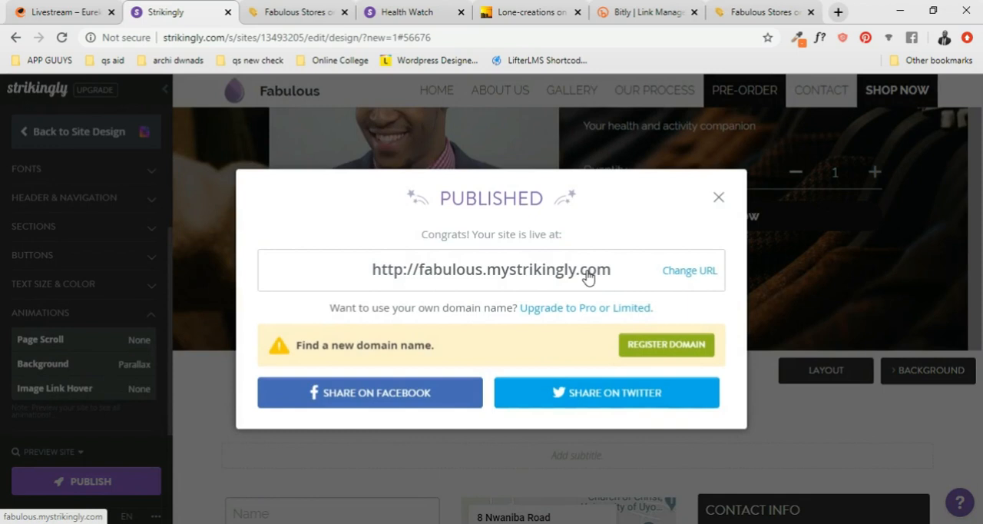
# - Open the published site's link in a new tab, close the publish confirmation and check the backgrounds while moving through the live page
pyautogui.rightClick(590, 274)
pyautogui.click(630, 281)
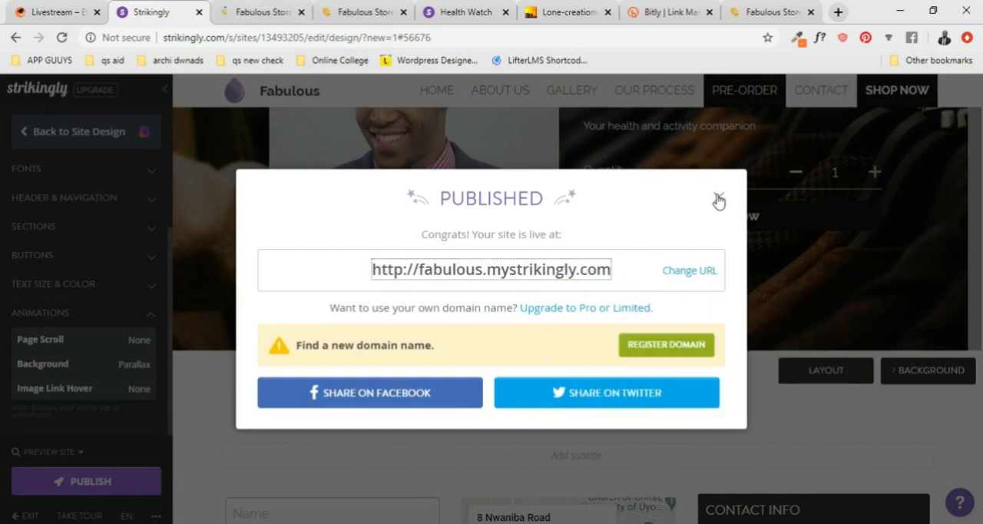
pyautogui.click(719, 198)
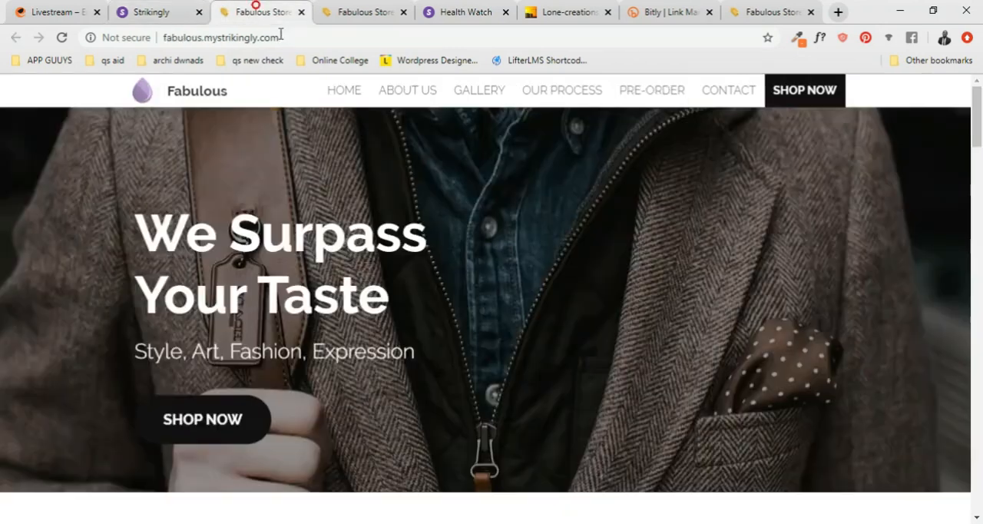
pyautogui.click(255, 11)
pyautogui.scroll(-3, 353, 228)
pyautogui.scroll(3, 353, 229)
# - Return to the editor, view the Page Scroll animation choices without changing them, and republish the site
pyautogui.click(165, 12)
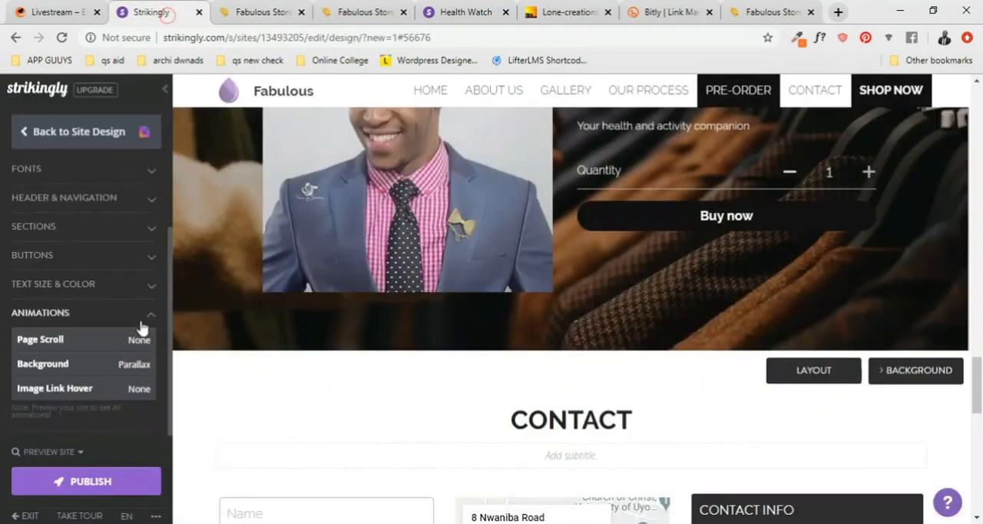
pyautogui.click(133, 341)
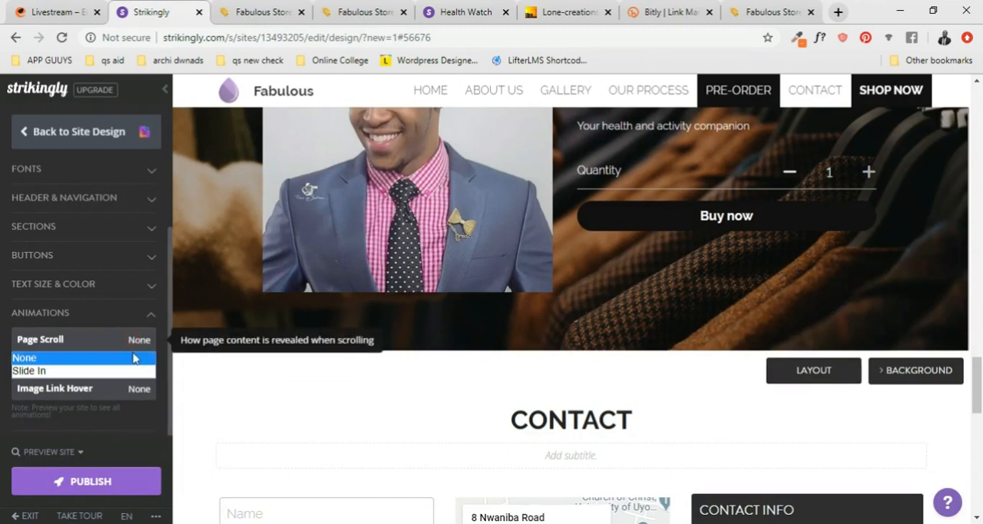
pyautogui.click(153, 318)
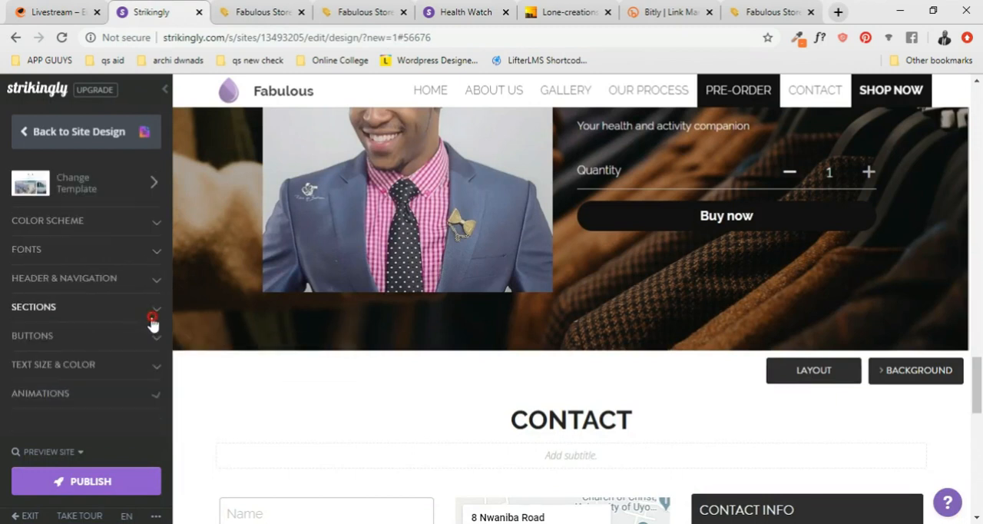
pyautogui.click(129, 482)
# - Check how the live site's home banner gives way to the About Us section and its video
pyautogui.scroll(-4, 346, 215)
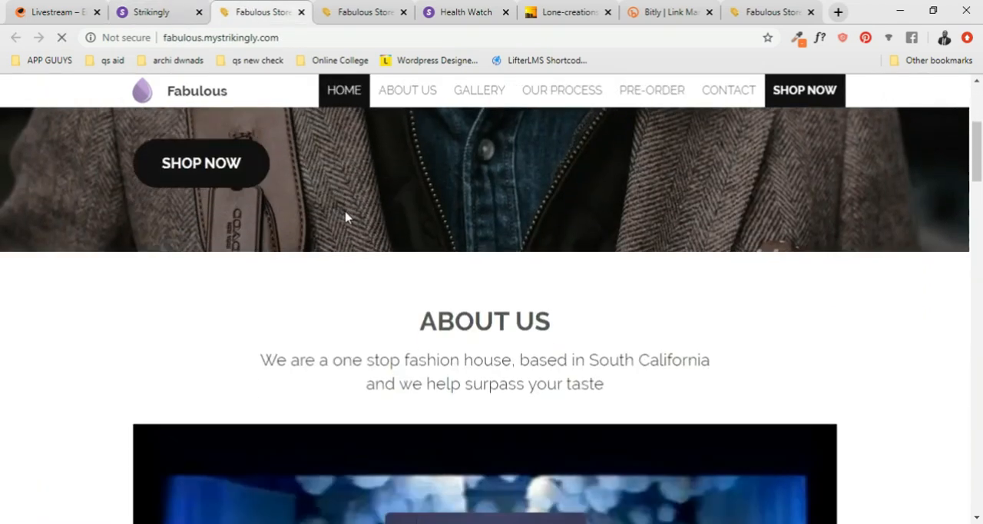
pyautogui.scroll(-5, 346, 215)
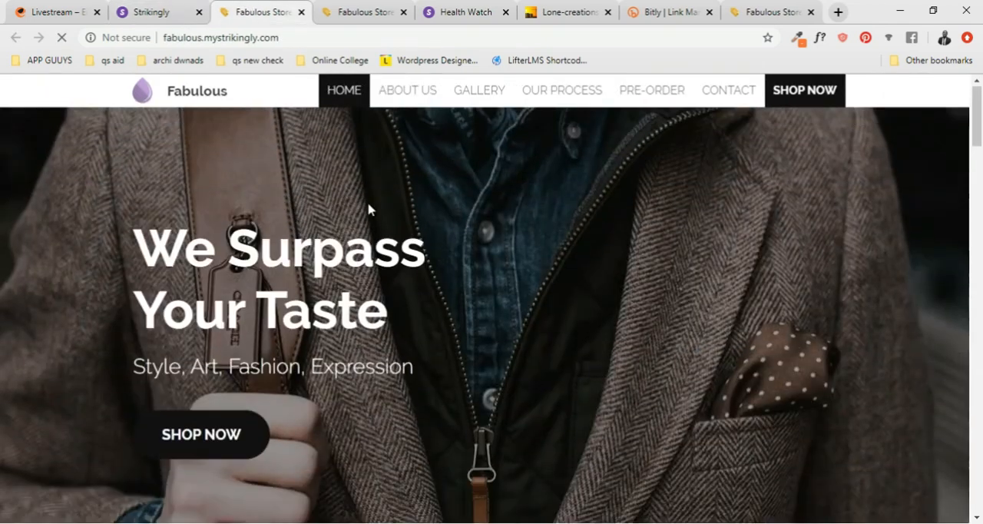
pyautogui.scroll(-5, 368, 205)
pyautogui.scroll(5, 368, 205)
# - Back in the editor, set the background animation to Fixed, republish the site and return to the site's section list
pyautogui.click(154, 12)
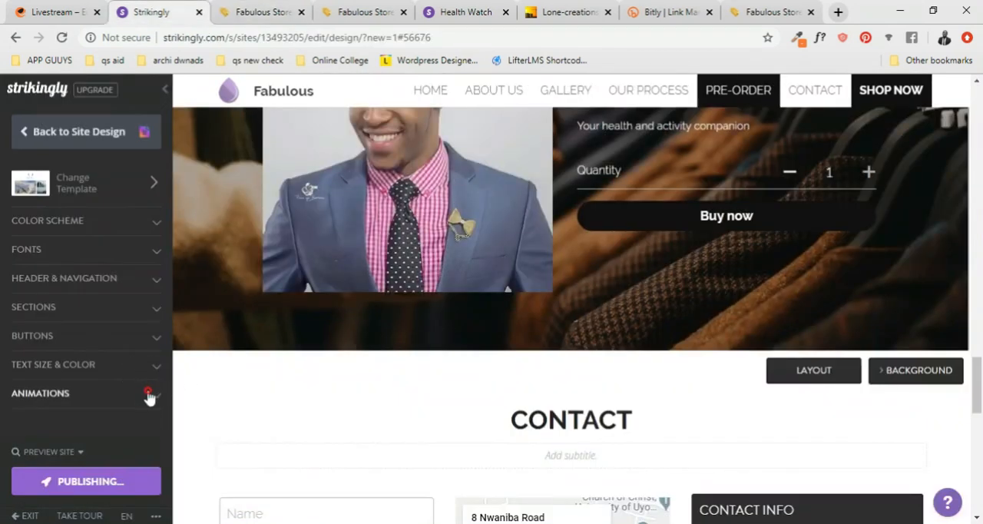
pyautogui.click(149, 397)
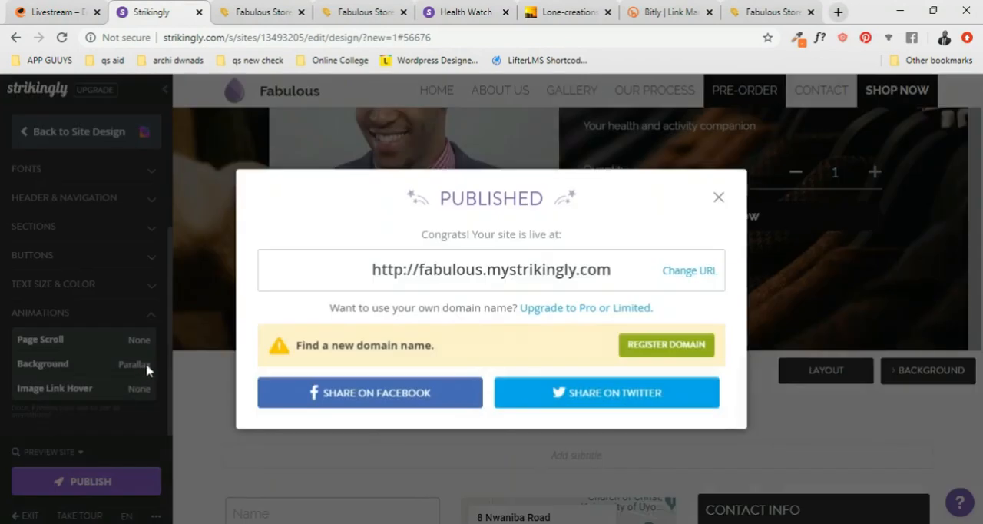
pyautogui.click(720, 199)
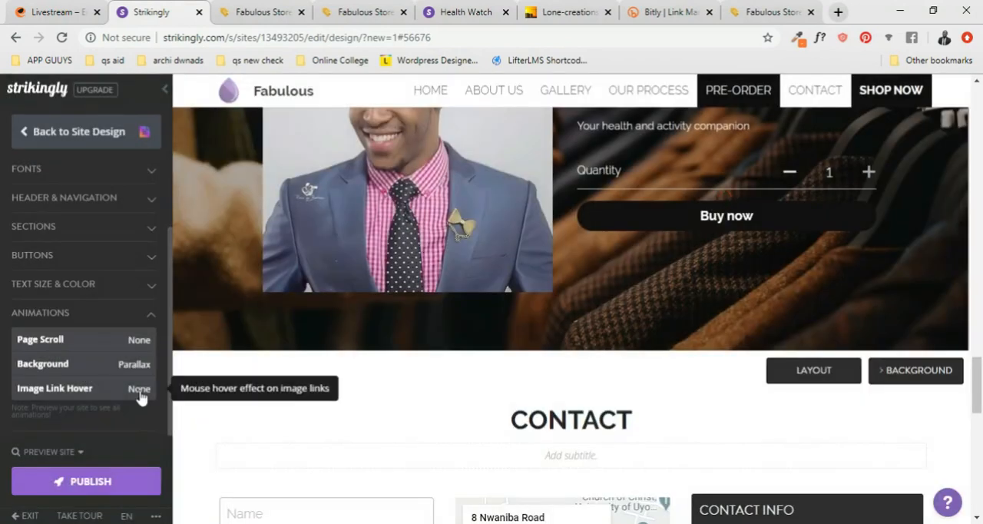
pyautogui.click(133, 365)
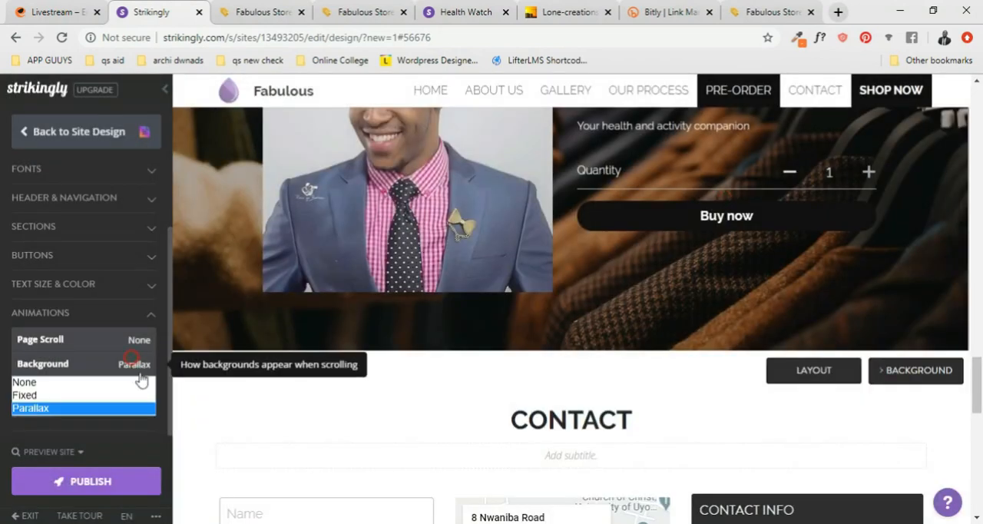
pyautogui.click(107, 396)
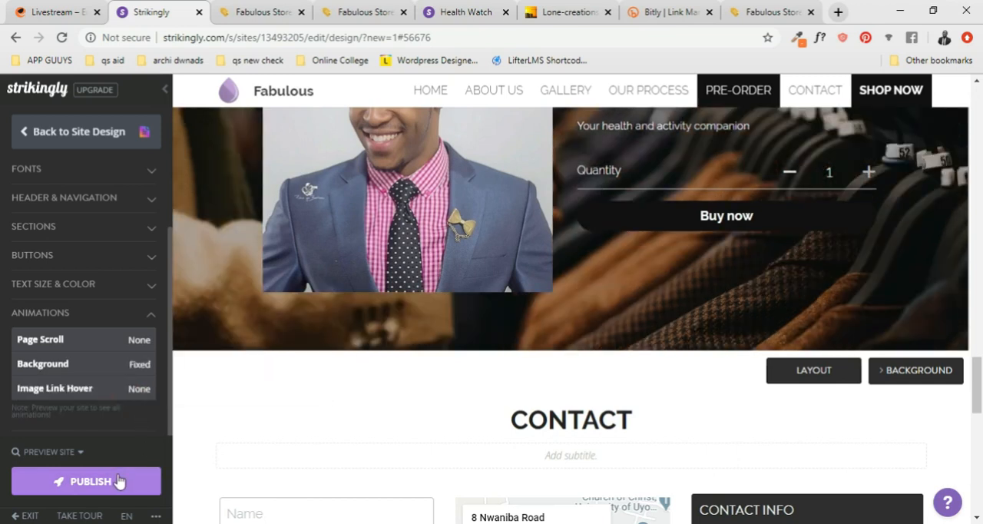
pyautogui.click(115, 474)
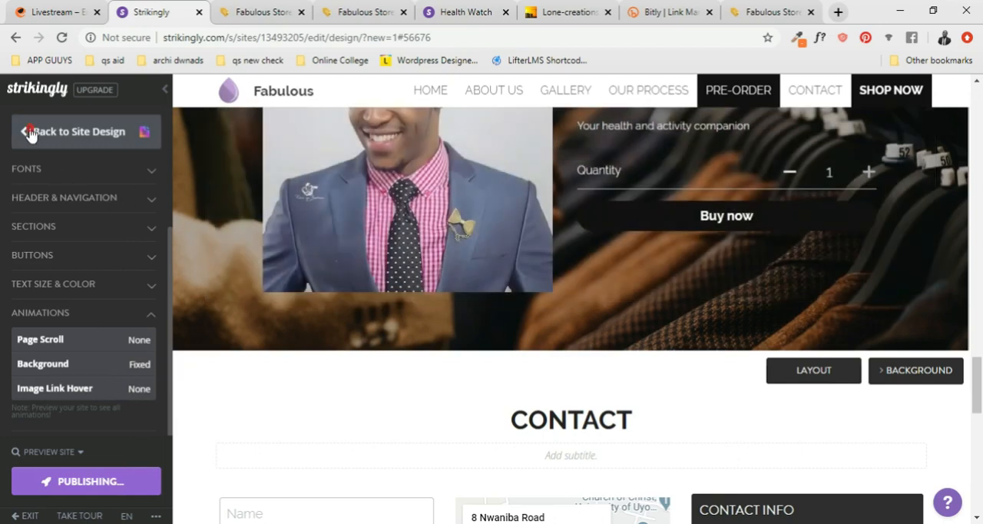
pyautogui.click(31, 133)
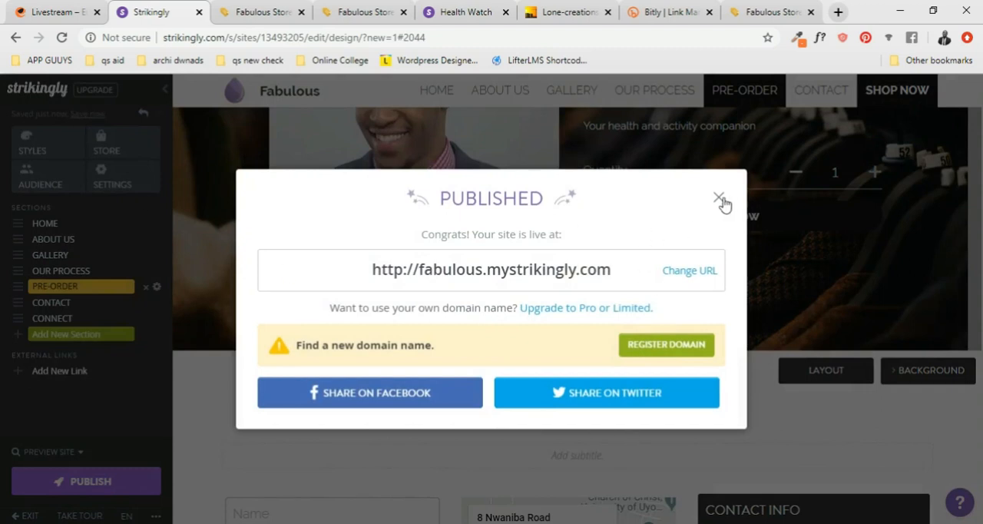
pyautogui.click(720, 199)
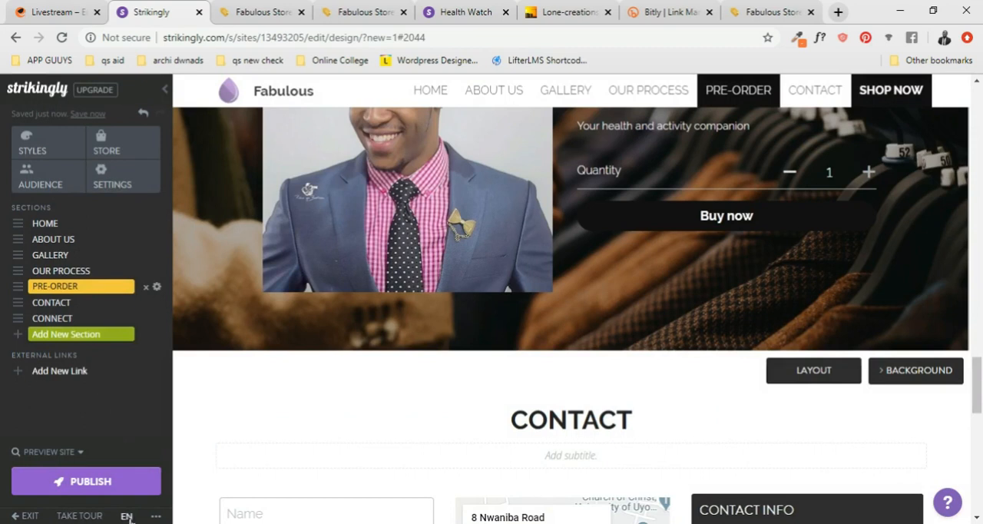
# - Take the editor's guided tour from Site Sections through to Site Content and finish it
pyautogui.rightClick(86, 520)
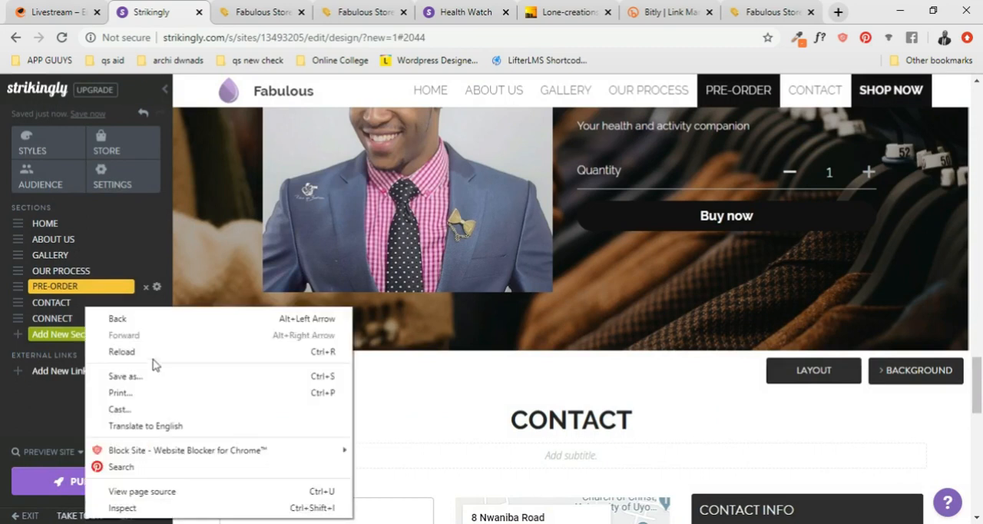
pyautogui.click(75, 515)
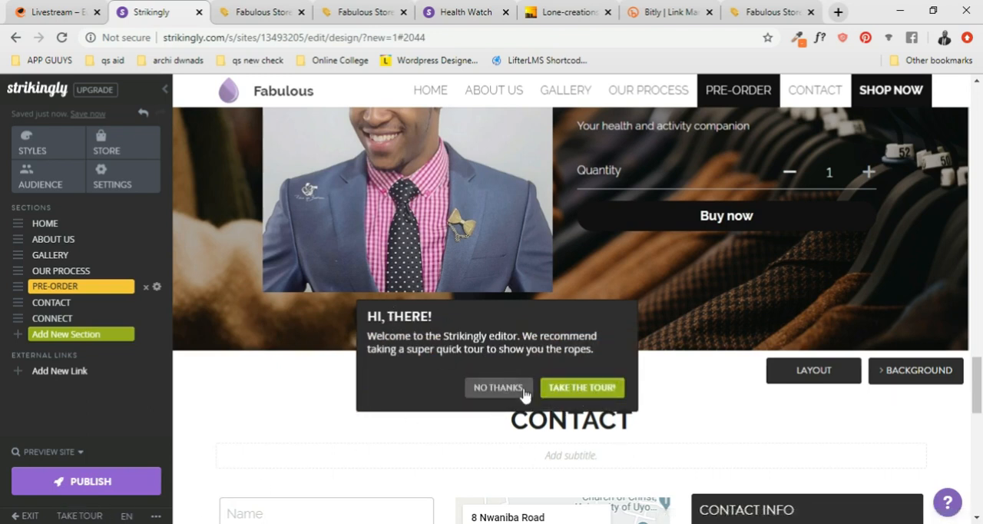
pyautogui.click(583, 388)
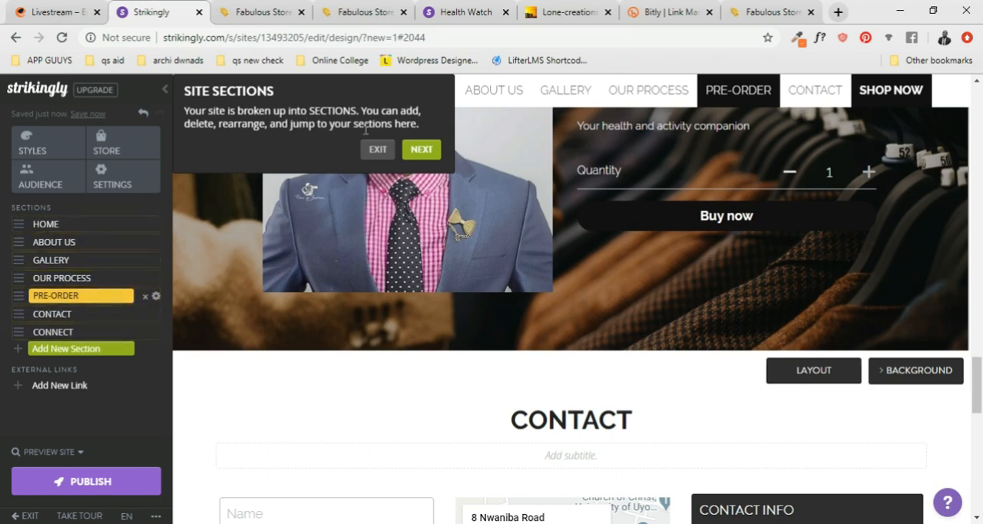
pyautogui.click(421, 151)
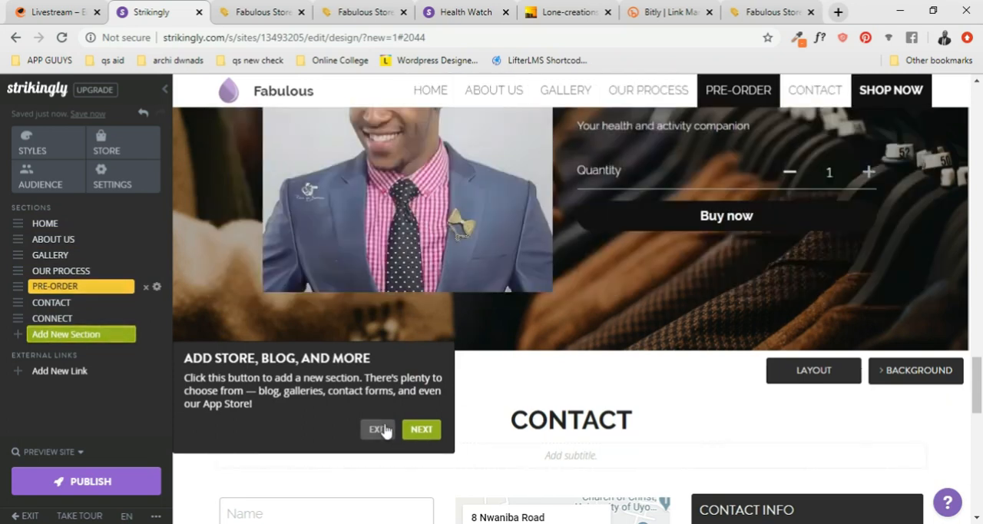
pyautogui.click(421, 429)
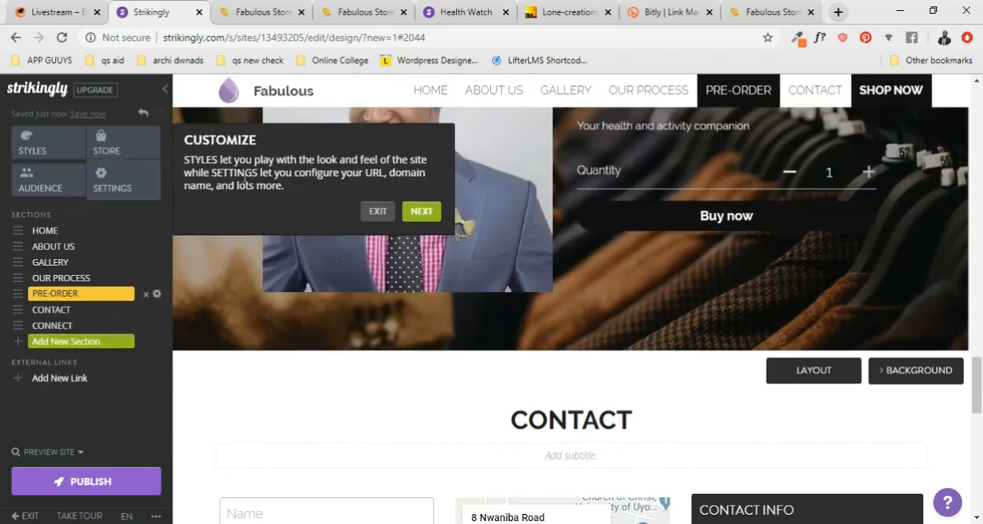
pyautogui.click(421, 211)
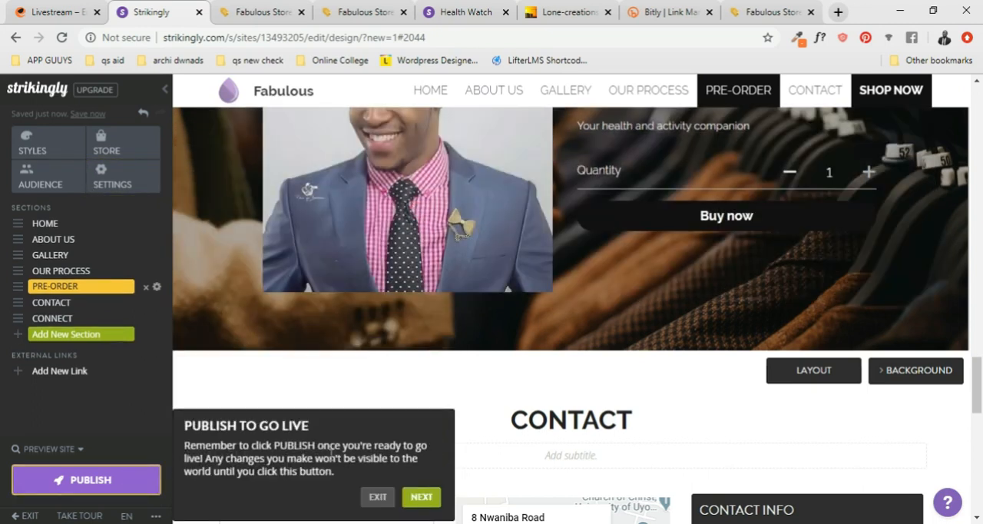
pyautogui.click(434, 501)
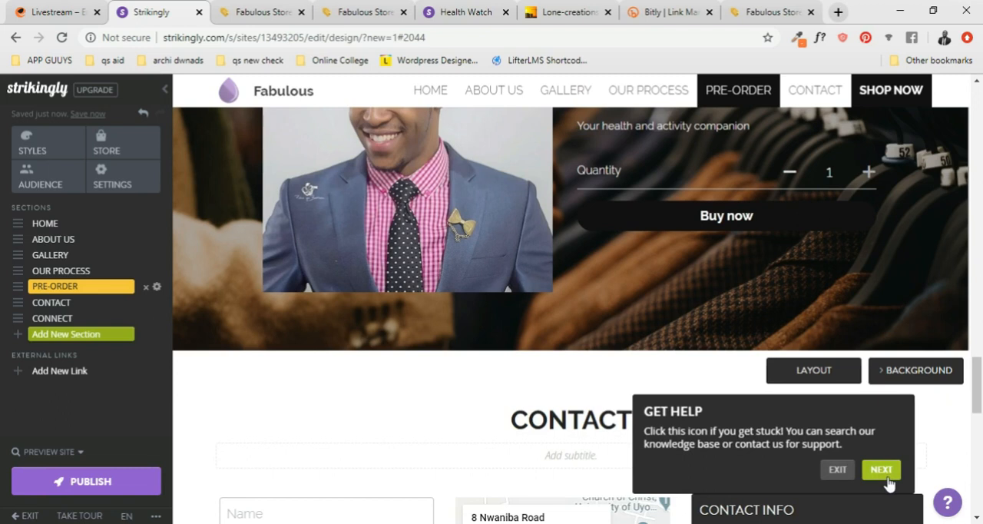
pyautogui.click(884, 471)
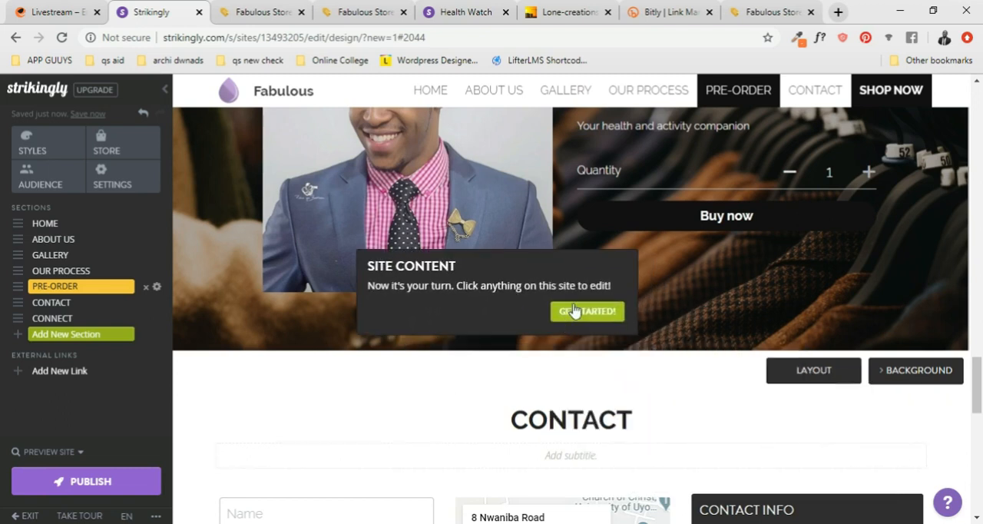
pyautogui.click(585, 312)
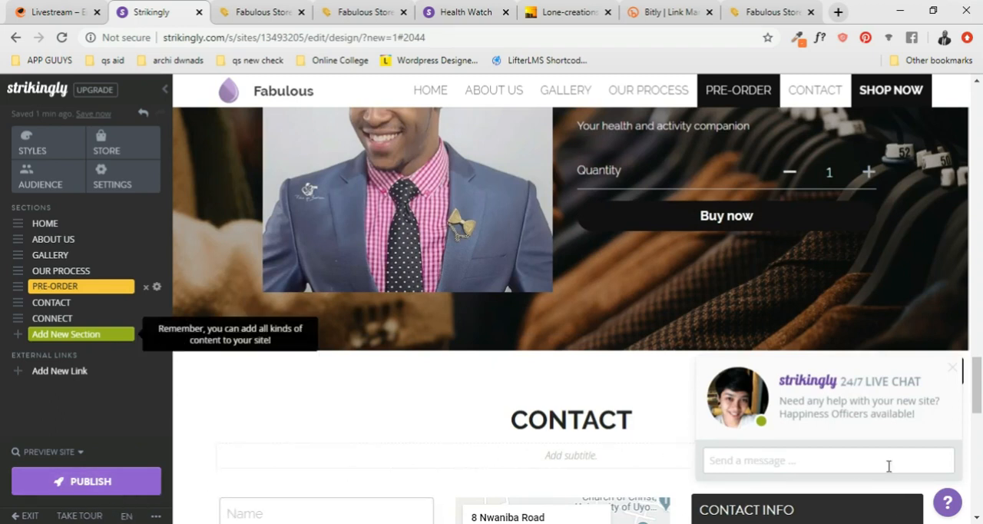
# - Dismiss the live chat offer over the Contact section and exit the editor to the dashboard
pyautogui.scroll(-2, 889, 466)
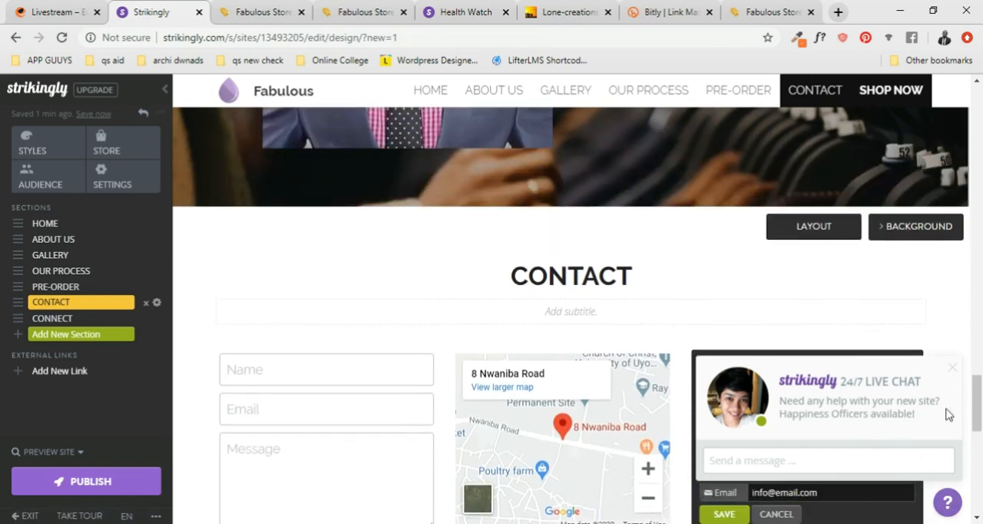
pyautogui.click(952, 367)
pyautogui.scroll(-1, 288, 432)
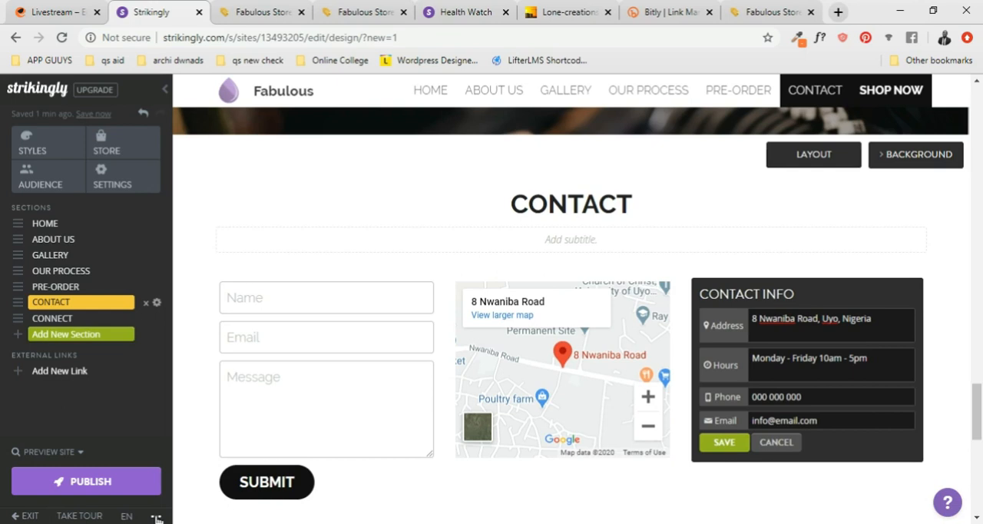
pyautogui.click(29, 516)
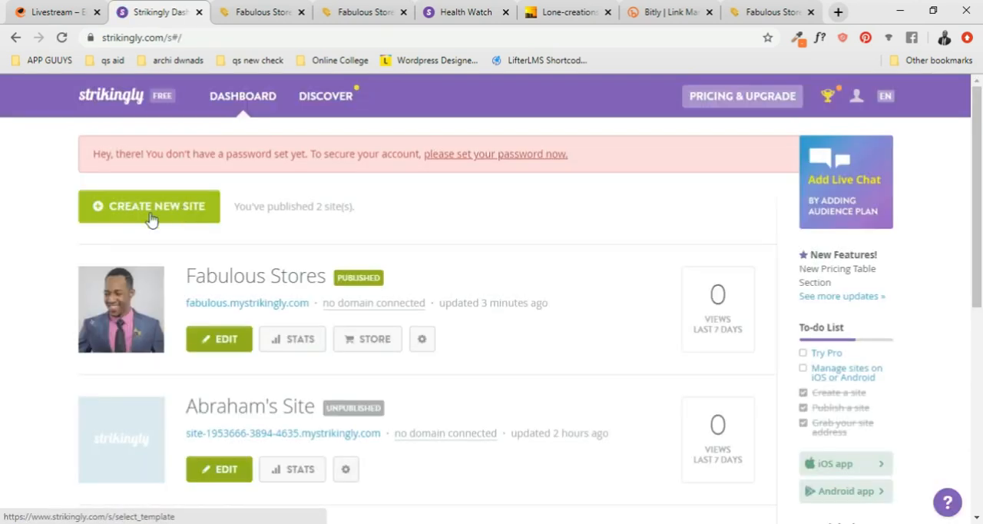
# - Look through the dashboard's site list and open the published Personal Coach site in a new tab
pyautogui.scroll(-5, 261, 257)
pyautogui.scroll(2, 264, 265)
pyautogui.scroll(-3, 323, 184)
pyautogui.scroll(2, 384, 269)
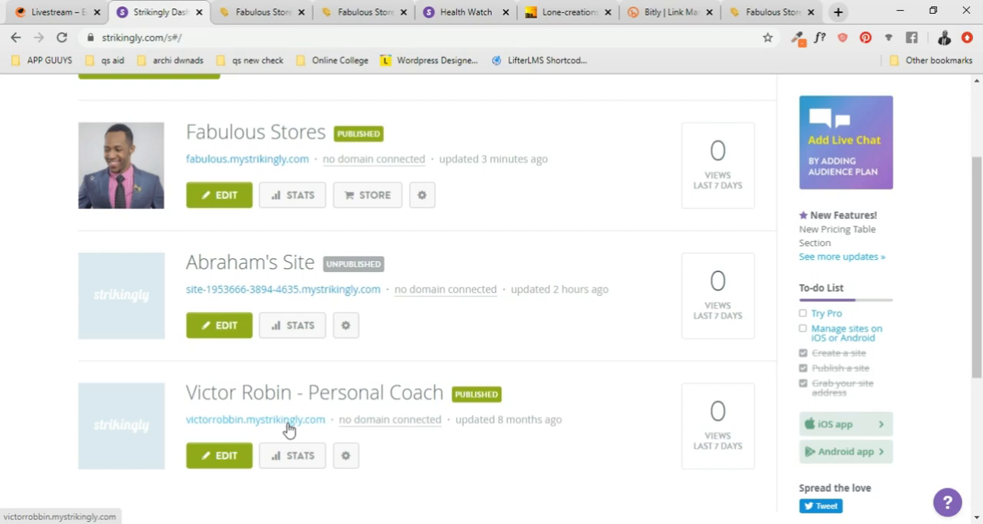
pyautogui.rightClick(289, 428)
pyautogui.click(337, 285)
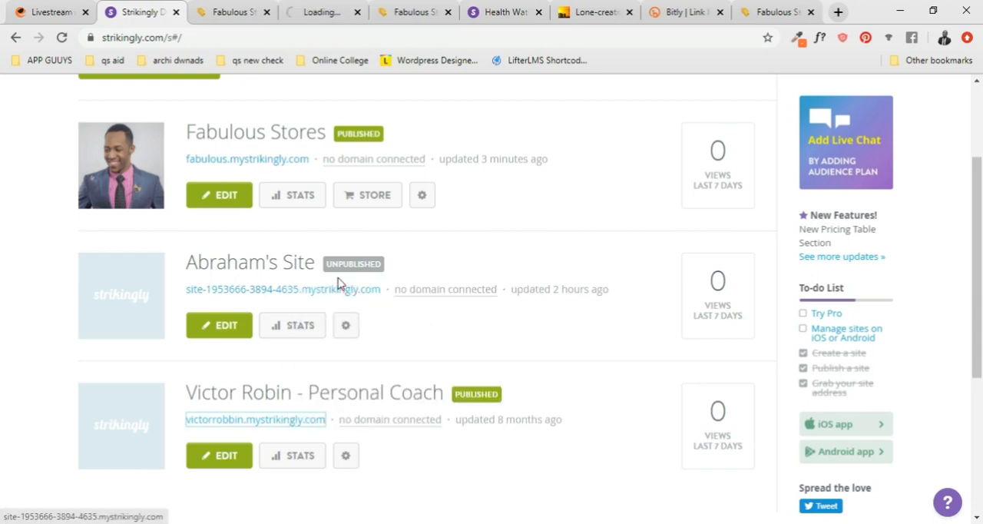
# - Compare the newly opened site tabs and examine how the Le Restaurant banner behaves while moving through the page
pyautogui.click(288, 10)
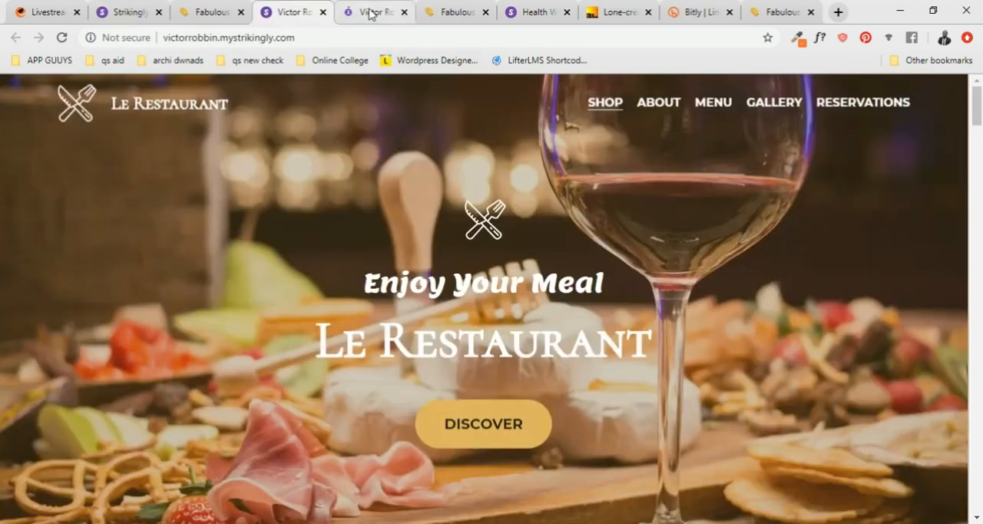
pyautogui.click(370, 12)
pyautogui.click(286, 12)
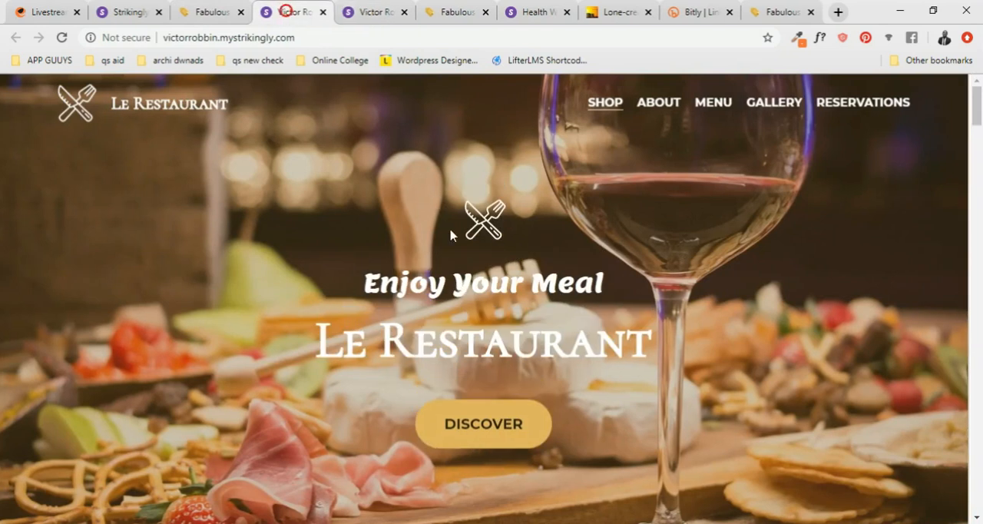
pyautogui.scroll(-1, 461, 261)
pyautogui.scroll(1, 419, 204)
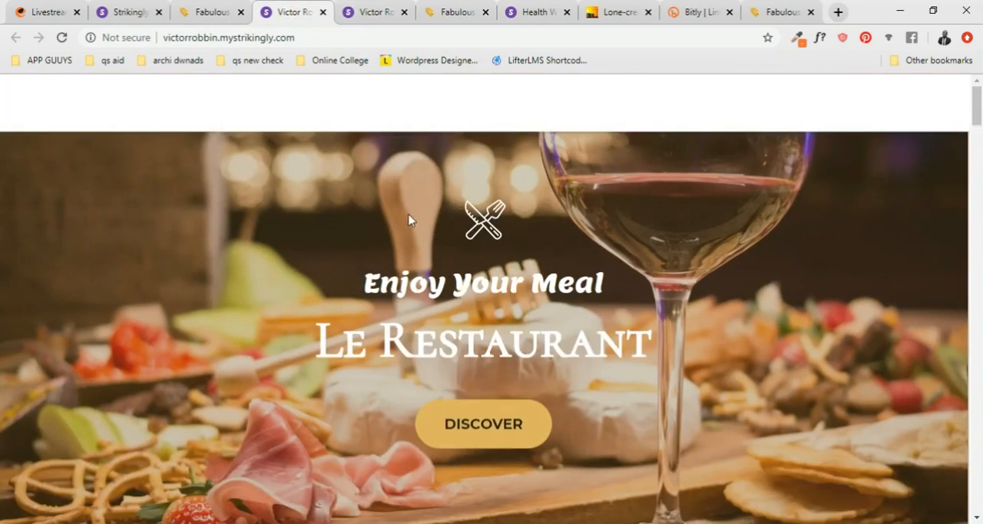
# - Examine how Le Restaurant's navigation bar changes between the banner and lower sections, and jump to the About section
pyautogui.scroll(-1, 666, 133)
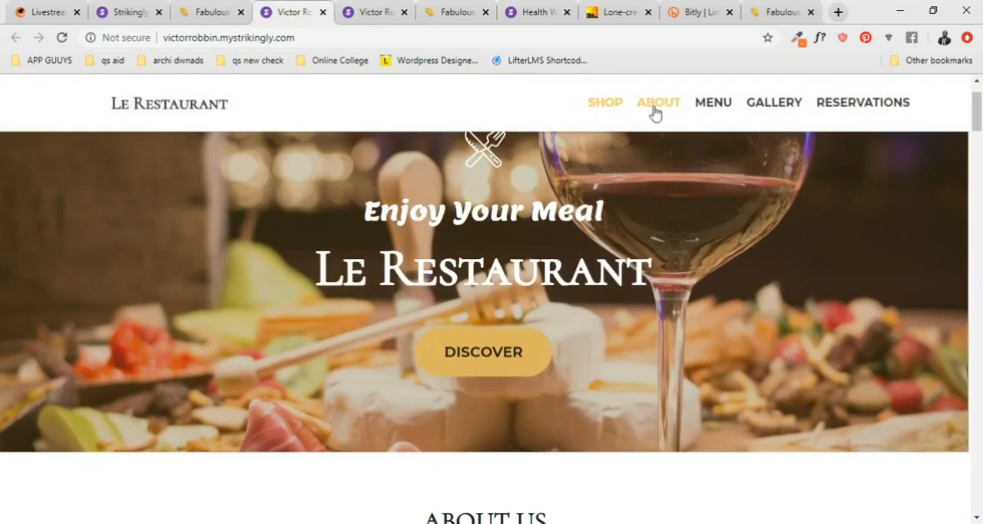
pyautogui.click(665, 113)
pyautogui.scroll(4, 649, 185)
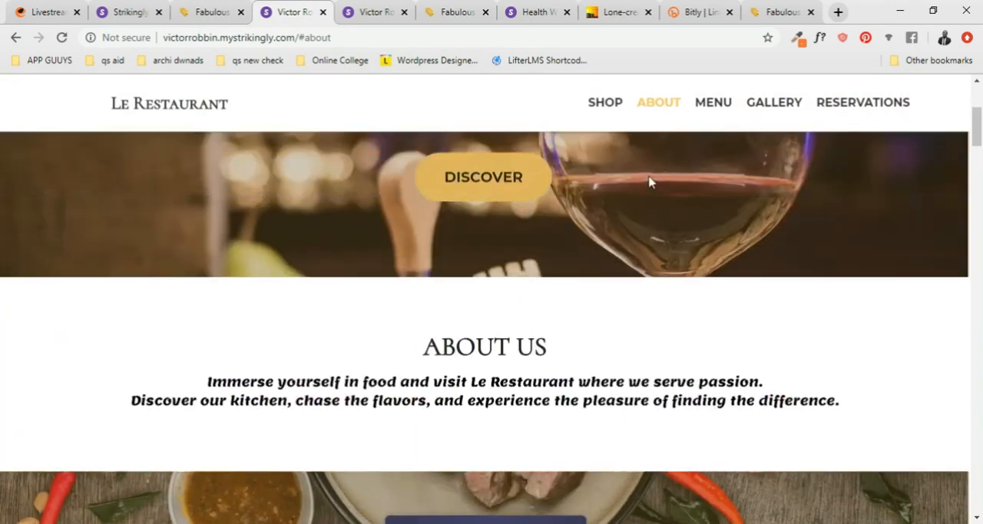
pyautogui.scroll(1, 636, 184)
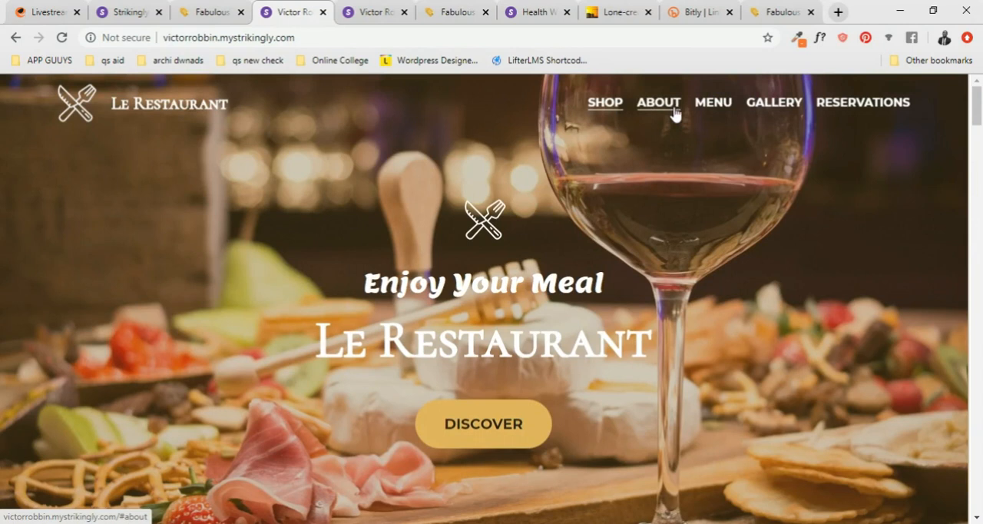
pyautogui.scroll(-5, 518, 142)
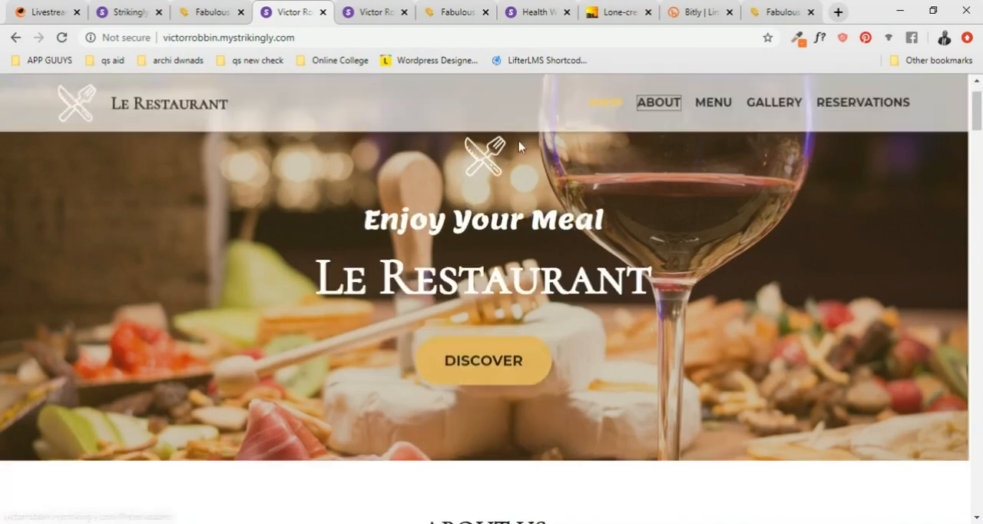
pyautogui.scroll(-5, 471, 217)
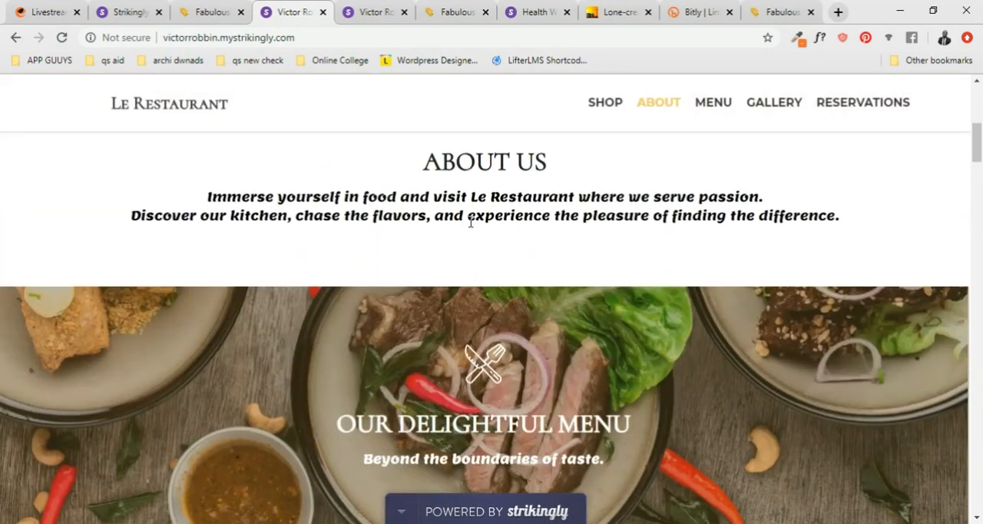
pyautogui.scroll(1, 495, 247)
# - Look through Le Restaurant's menu from the starters through the main dishes to the desserts
pyautogui.scroll(-5, 496, 248)
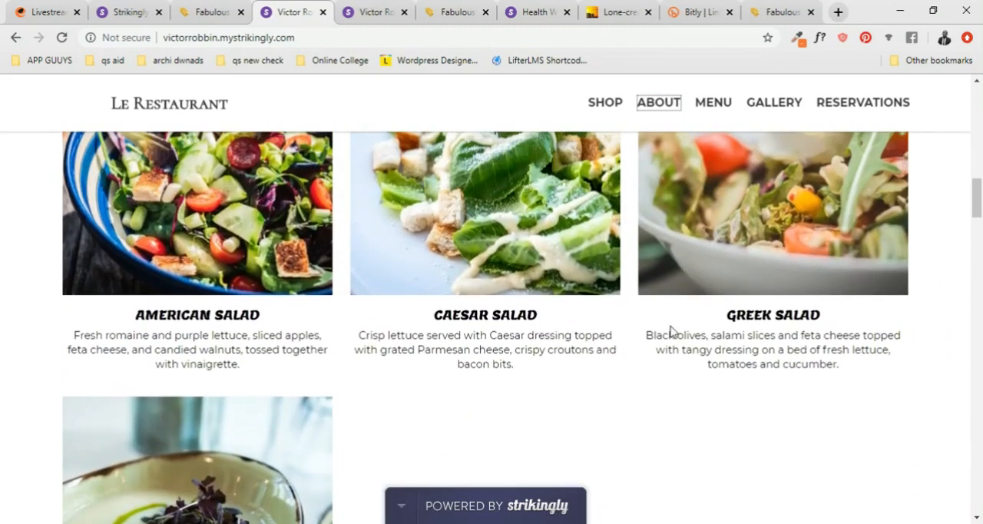
pyautogui.scroll(-5, 662, 329)
pyautogui.scroll(-4, 528, 289)
pyautogui.scroll(-1, 476, 178)
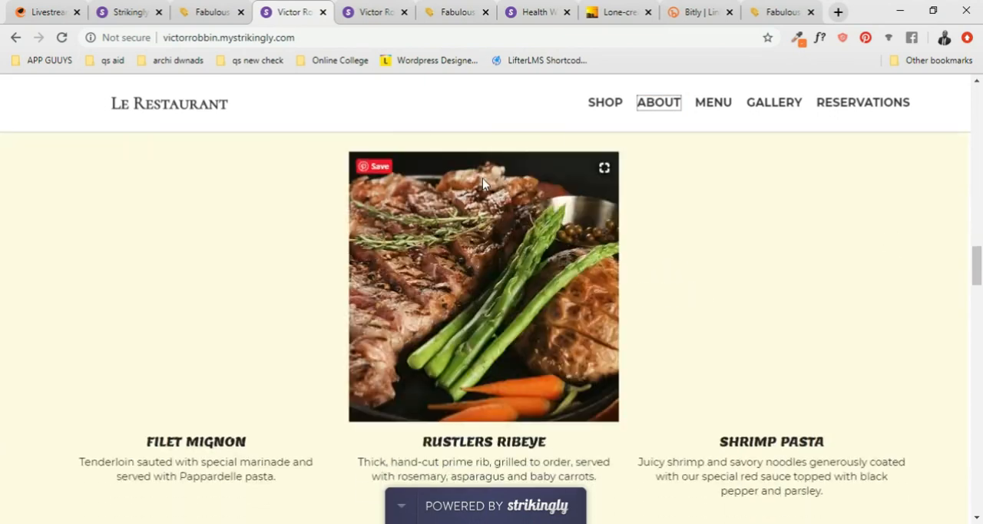
pyautogui.scroll(2, 488, 181)
pyautogui.scroll(-3, 461, 192)
pyautogui.scroll(-6, 292, 311)
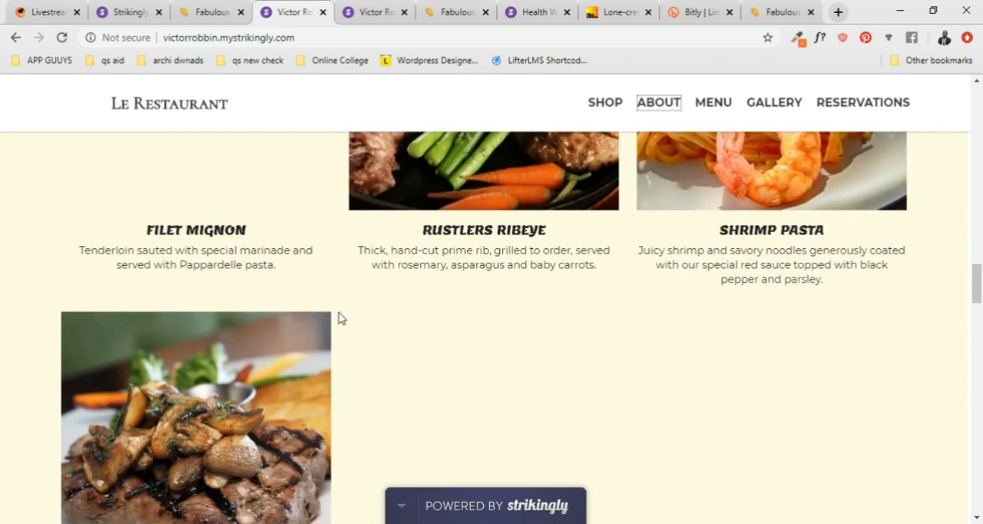
pyautogui.scroll(-7, 427, 315)
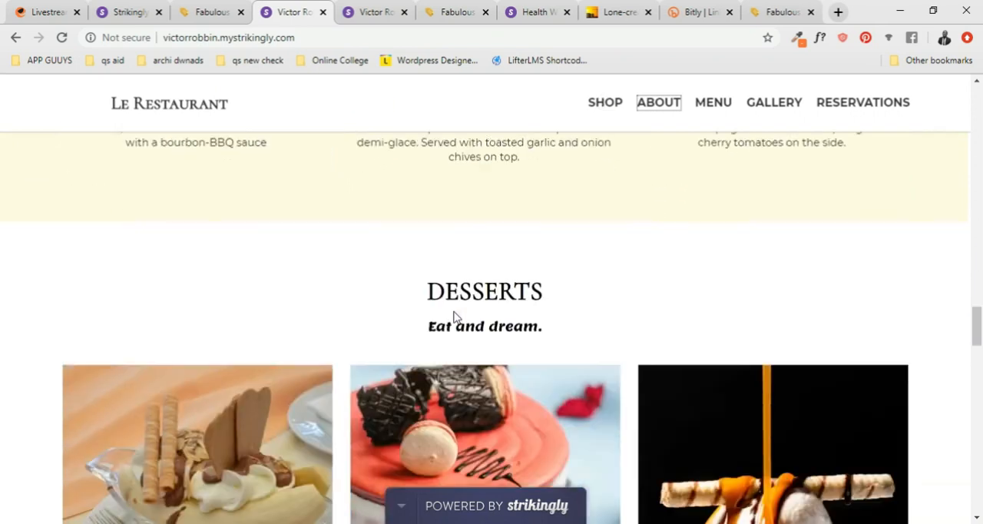
pyautogui.scroll(-7, 391, 306)
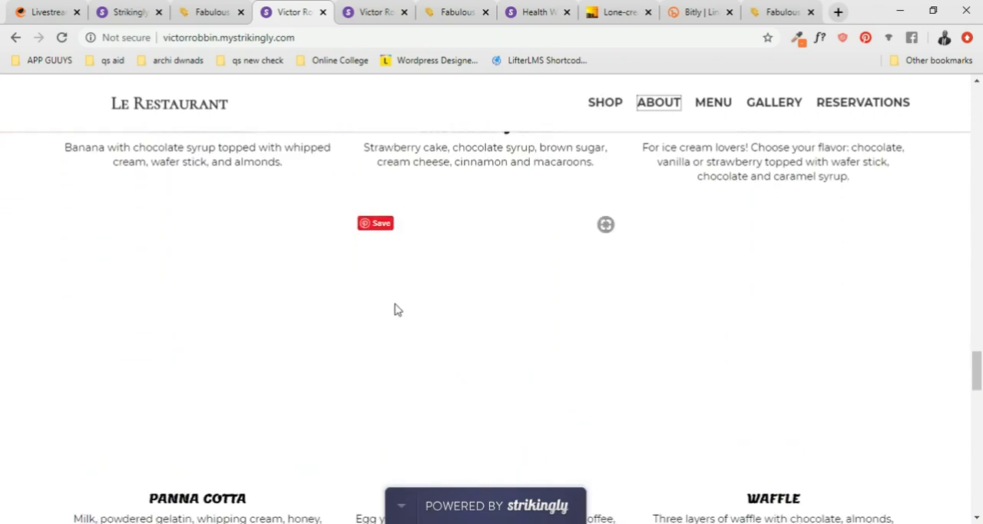
# - Examine Le Restaurant's interior gallery and its reservations section with the contact form and map
pyautogui.scroll(2, 461, 303)
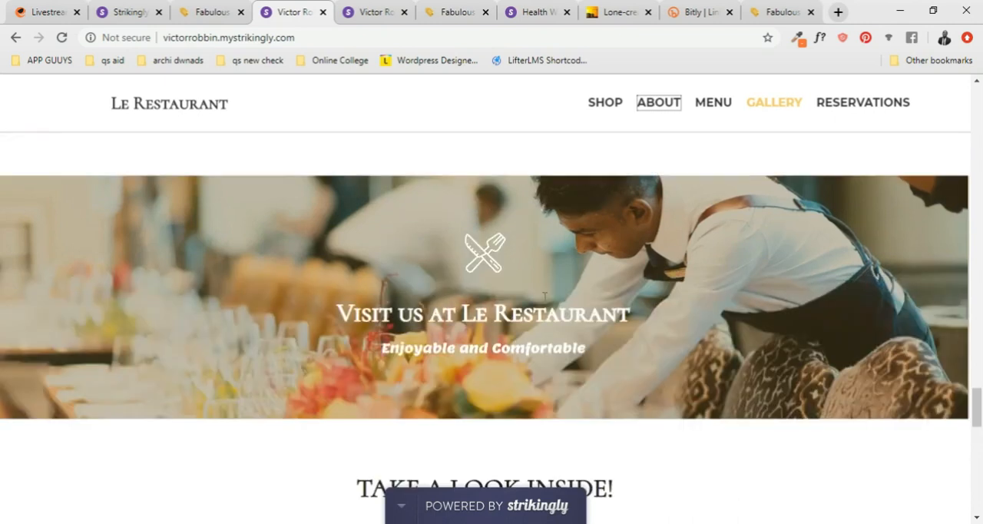
pyautogui.scroll(-5, 553, 315)
pyautogui.scroll(2, 477, 244)
pyautogui.scroll(-3, 458, 249)
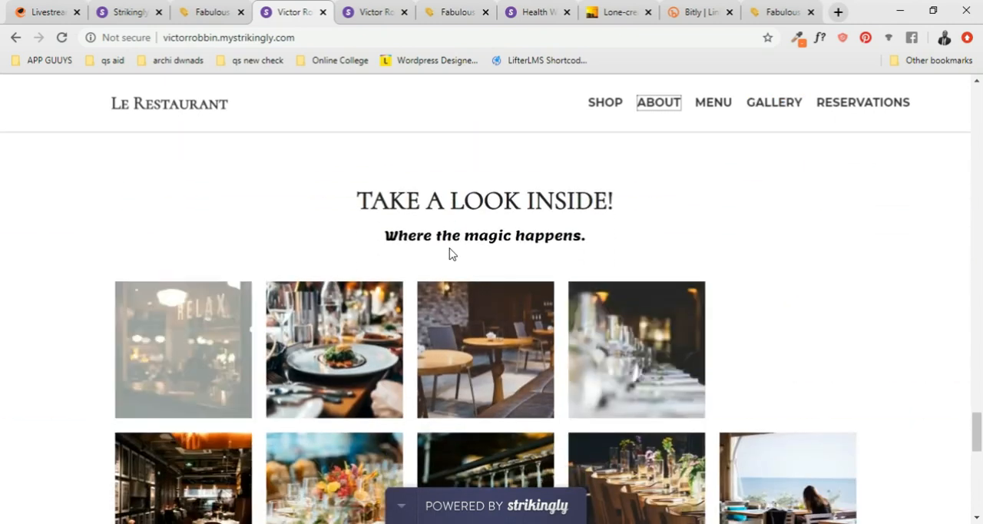
pyautogui.scroll(-3, 649, 270)
pyautogui.scroll(2, 706, 274)
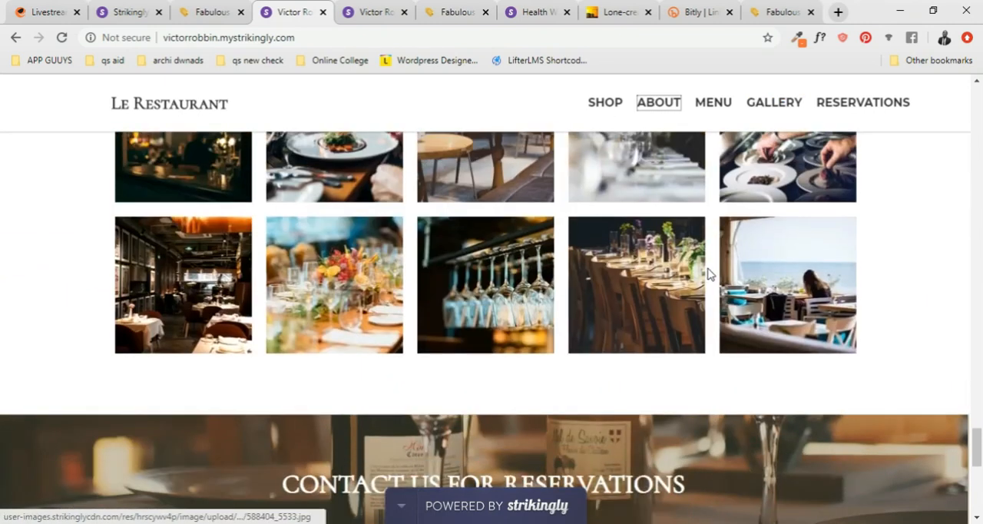
pyautogui.scroll(-4, 537, 284)
pyautogui.scroll(-1, 363, 294)
pyautogui.scroll(-1, 363, 295)
pyautogui.scroll(1, 475, 292)
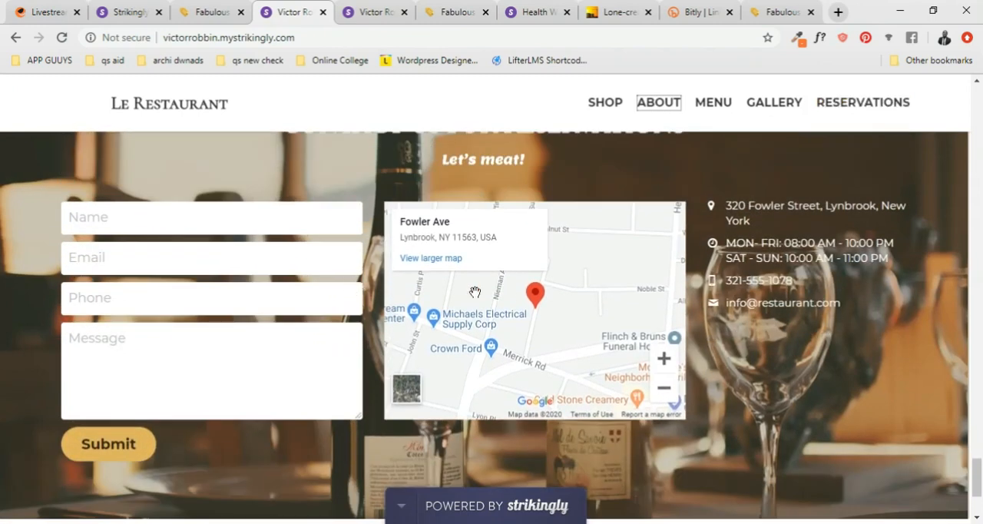
pyautogui.scroll(-3, 545, 269)
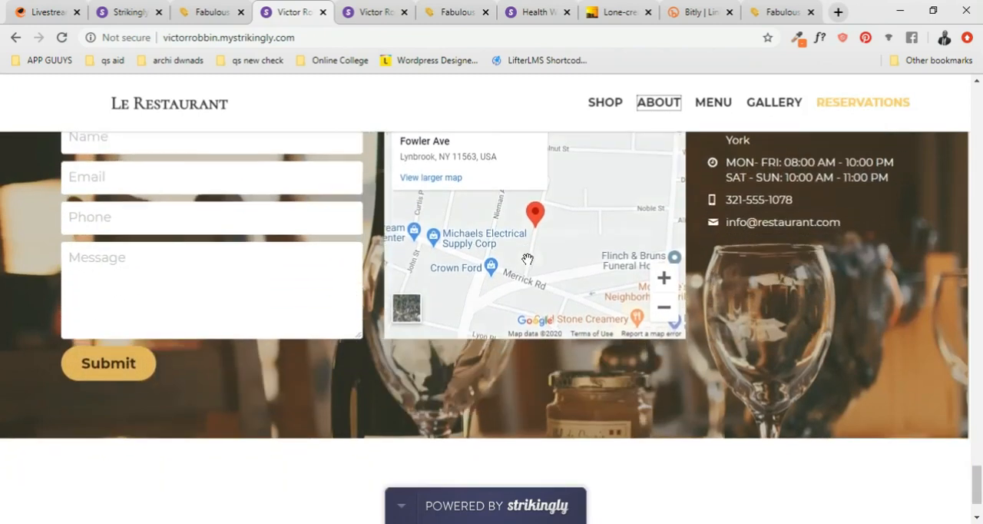
# - Return to Le Restaurant's banner and run through the menu and gallery sections once more to review the whole page
pyautogui.scroll(6, 434, 315)
pyautogui.scroll(15, 435, 315)
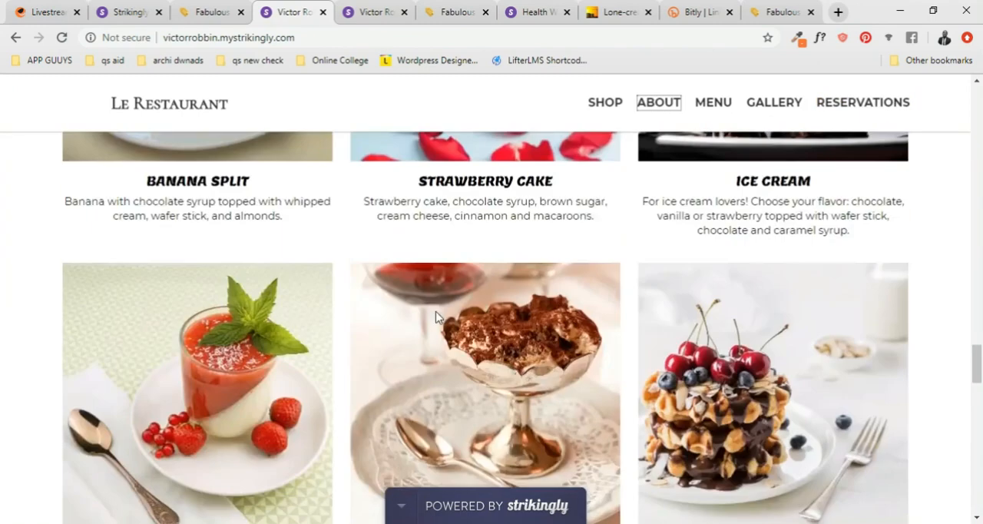
pyautogui.scroll(15, 430, 313)
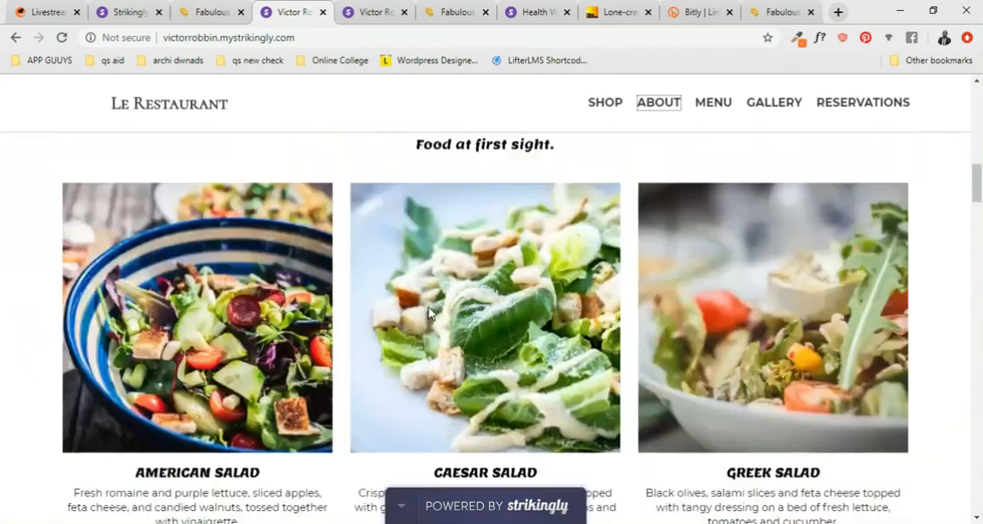
pyautogui.scroll(5, 429, 311)
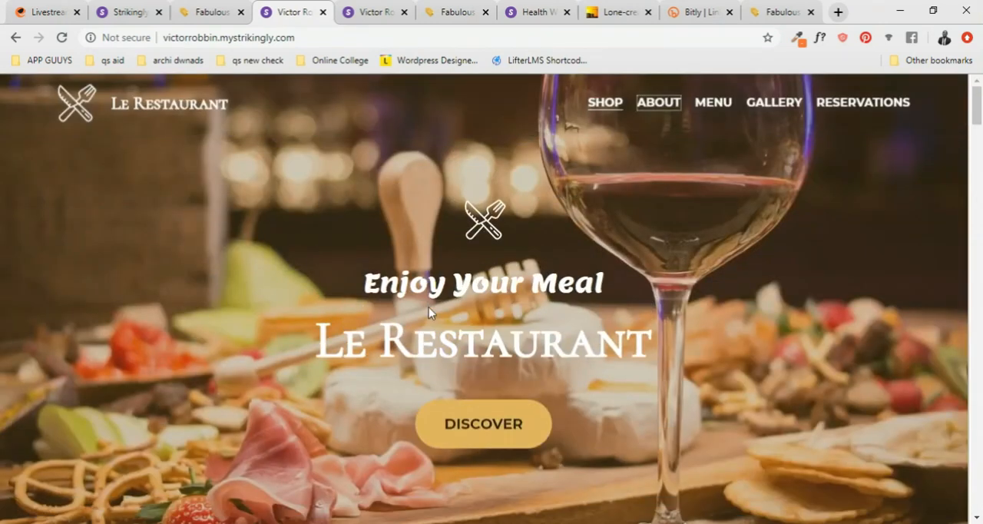
pyautogui.scroll(-5, 430, 303)
pyautogui.scroll(-4, 432, 296)
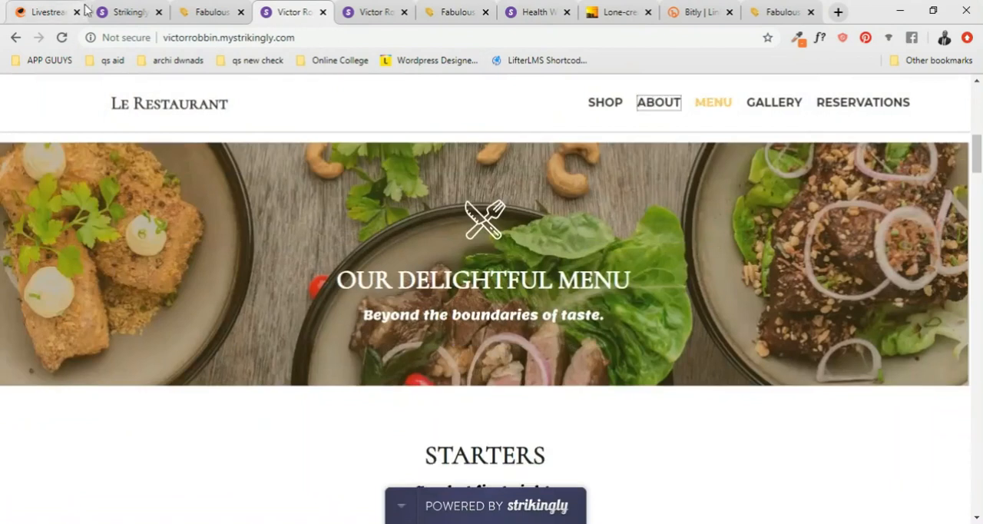
pyautogui.scroll(8, 457, 235)
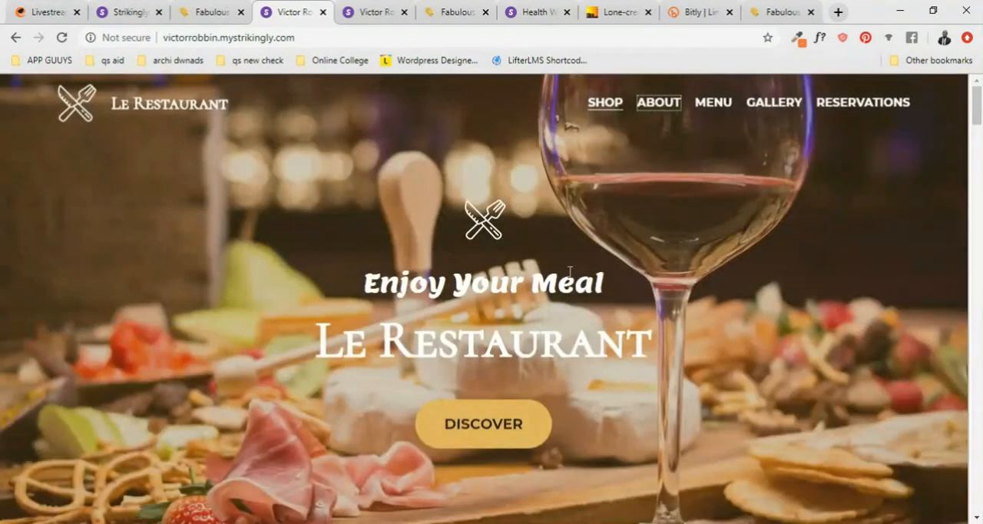
pyautogui.scroll(-8, 310, 186)
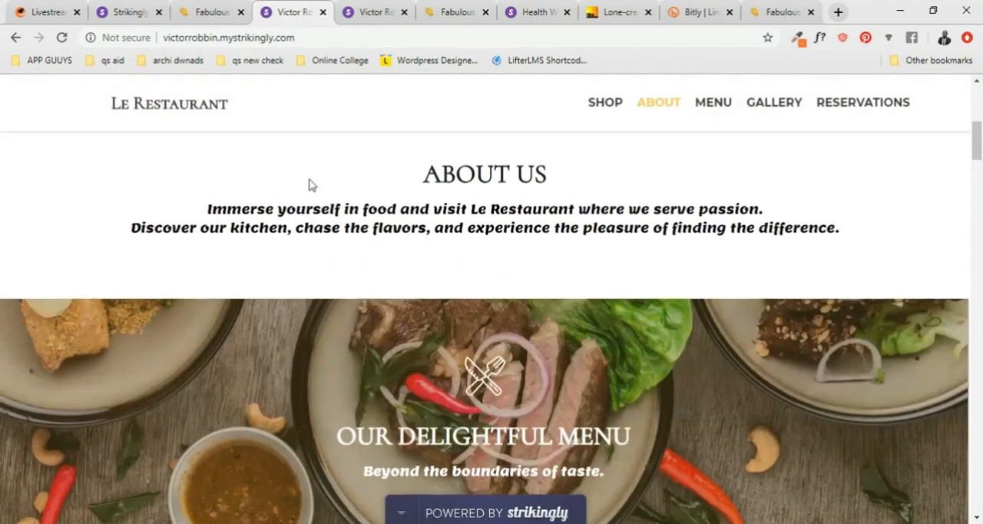
pyautogui.scroll(-5, 400, 264)
pyautogui.scroll(-18, 407, 265)
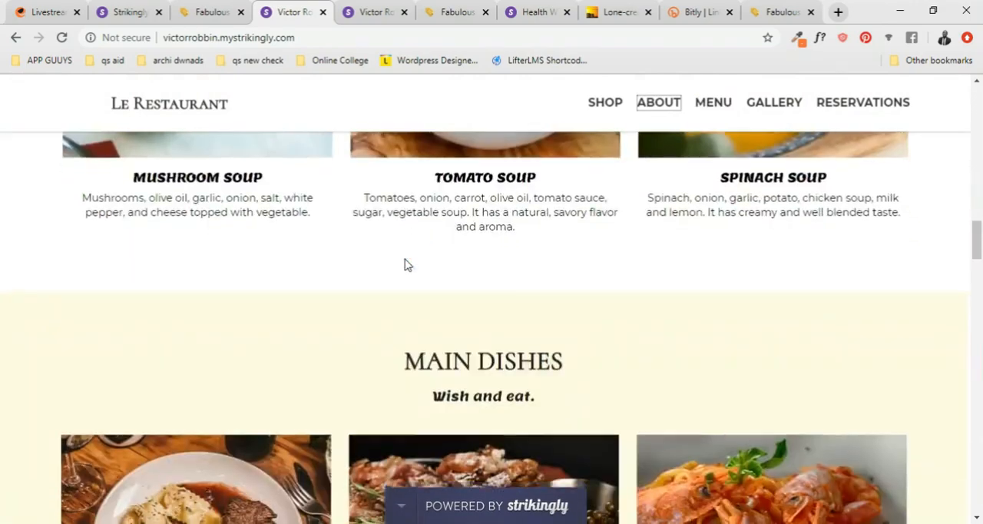
pyautogui.scroll(-15, 407, 265)
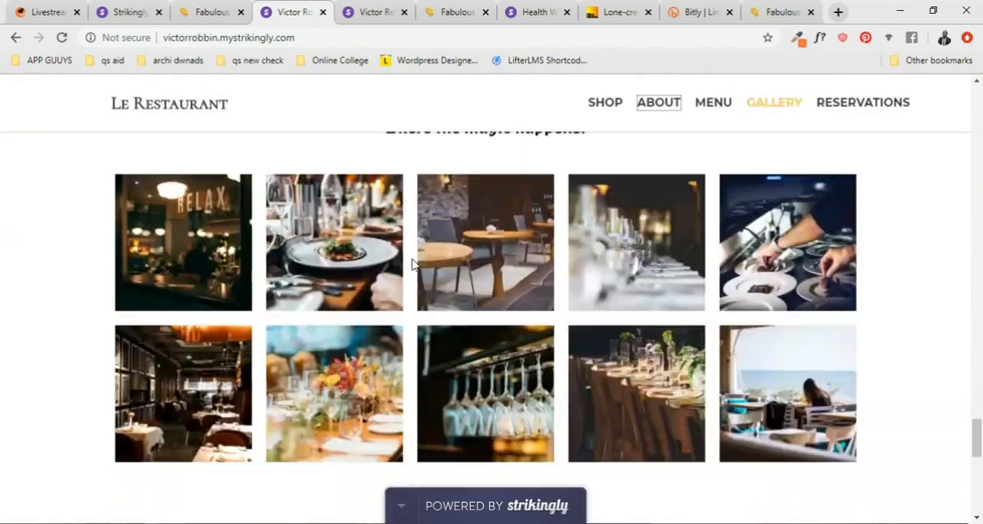
pyautogui.scroll(12, 420, 261)
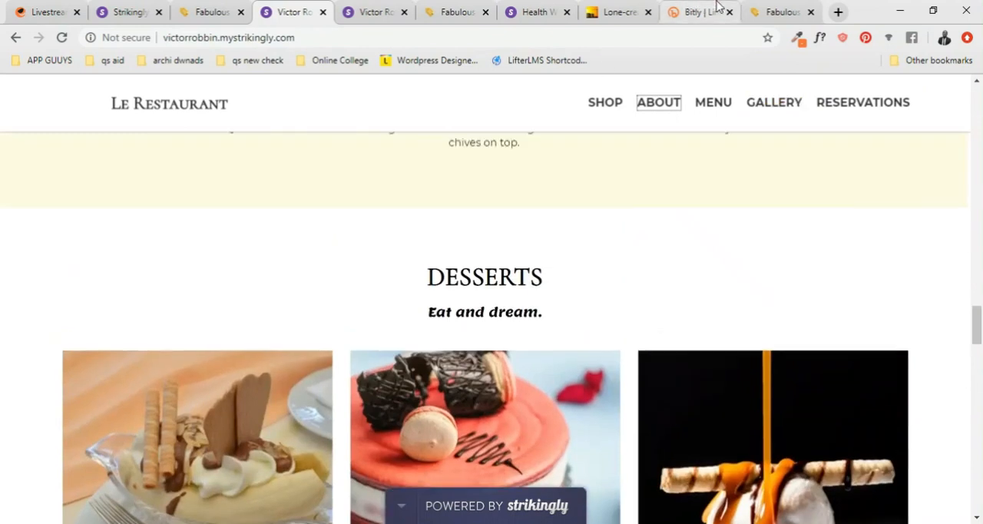
# - Switch to the published Fabulous site and skim it from About Us to Contact, returning to the home banner
pyautogui.click(778, 11)
pyautogui.scroll(-20, 430, 278)
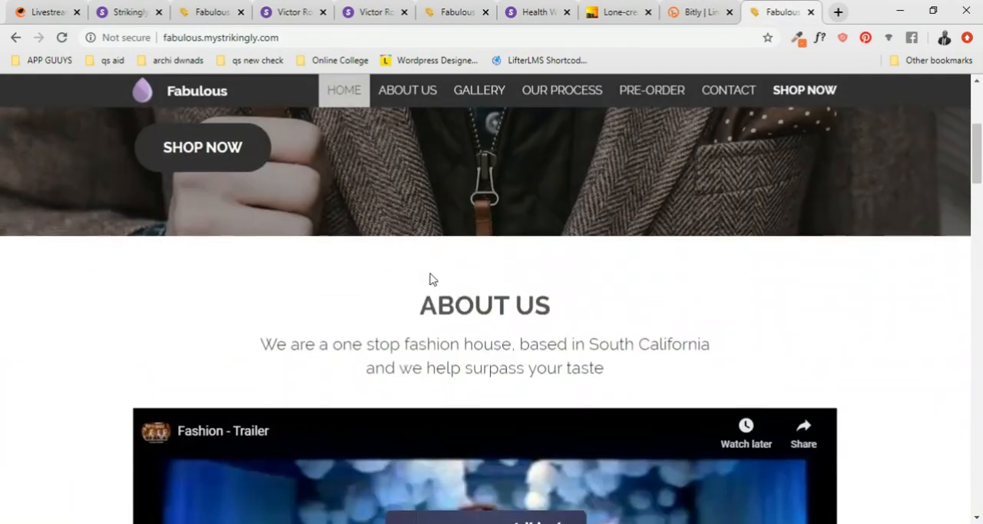
pyautogui.scroll(-15, 430, 283)
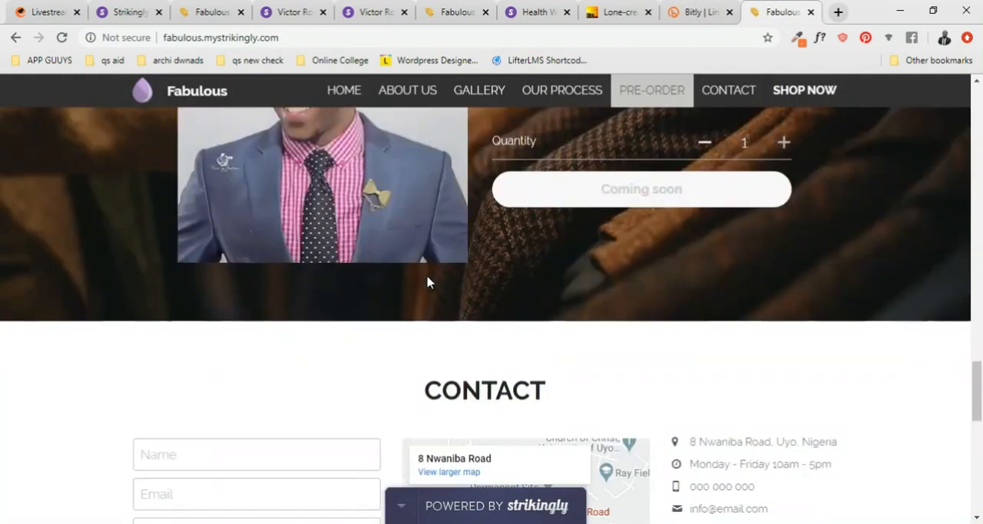
pyautogui.scroll(4, 430, 282)
pyautogui.scroll(15, 429, 282)
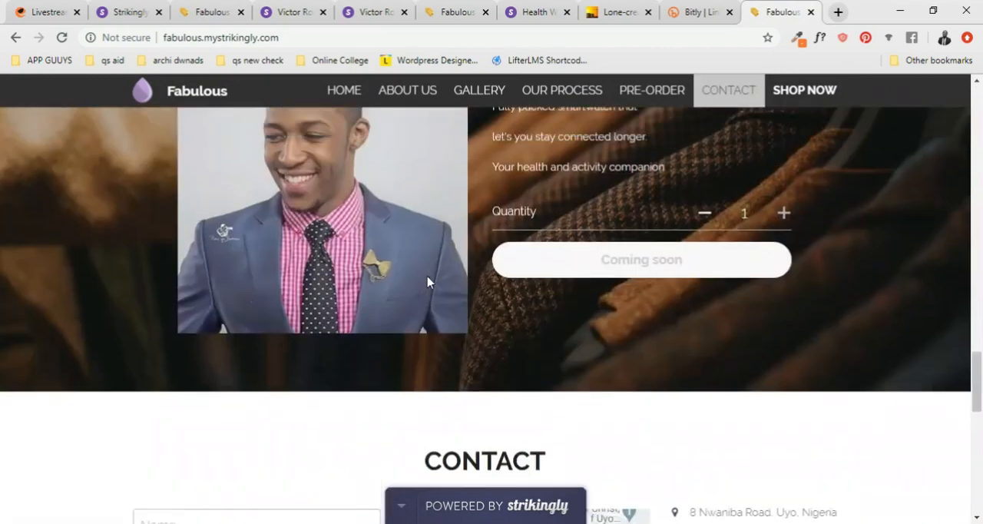
pyautogui.scroll(5, 429, 281)
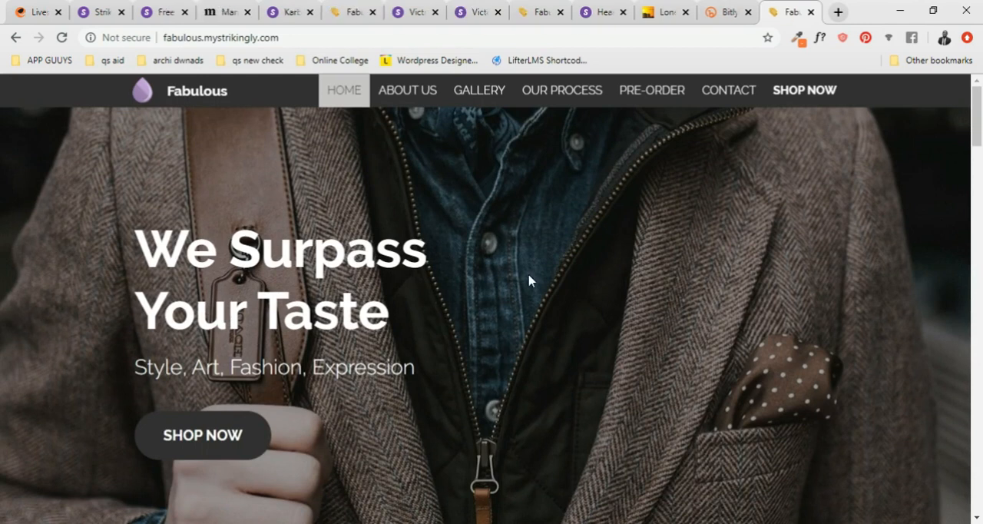
# - Review the published Fabulous page from the home banner to the Follow Us section and footer, and go back up to About Us
pyautogui.scroll(-6, 530, 281)
pyautogui.scroll(-8, 529, 281)
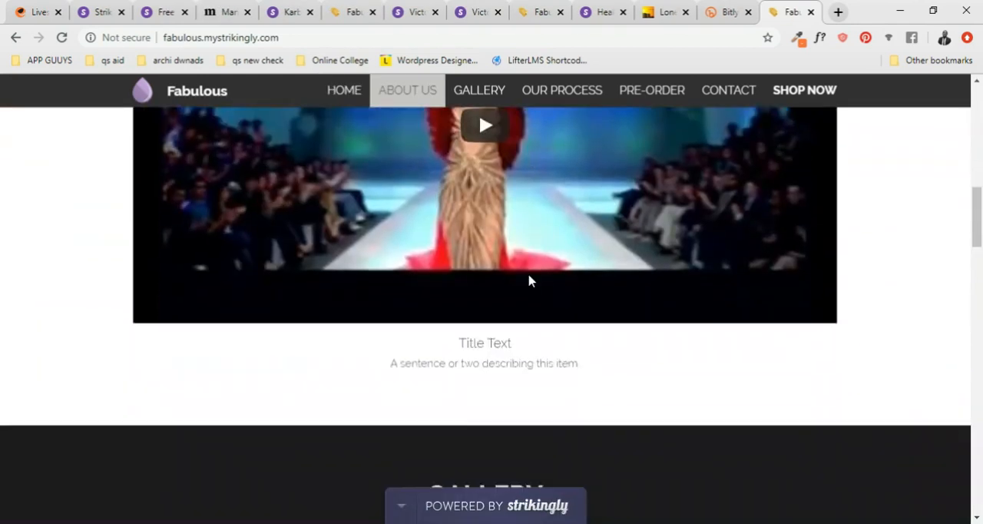
pyautogui.scroll(-9, 530, 281)
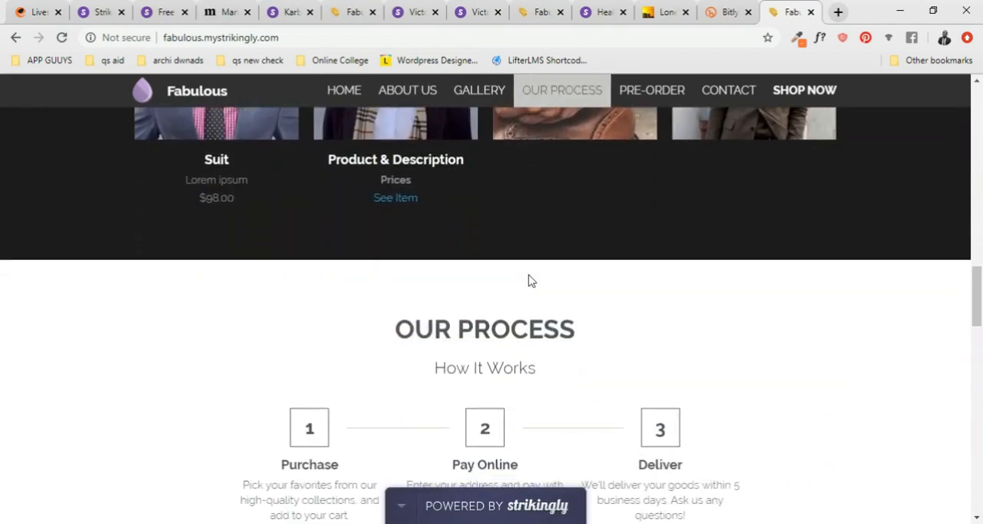
pyautogui.scroll(-8, 529, 274)
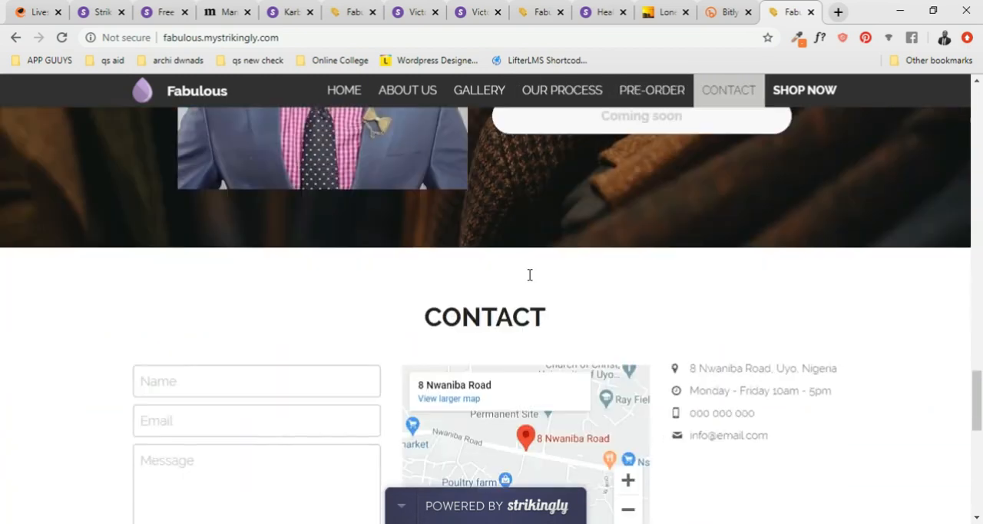
pyautogui.scroll(-2, 529, 274)
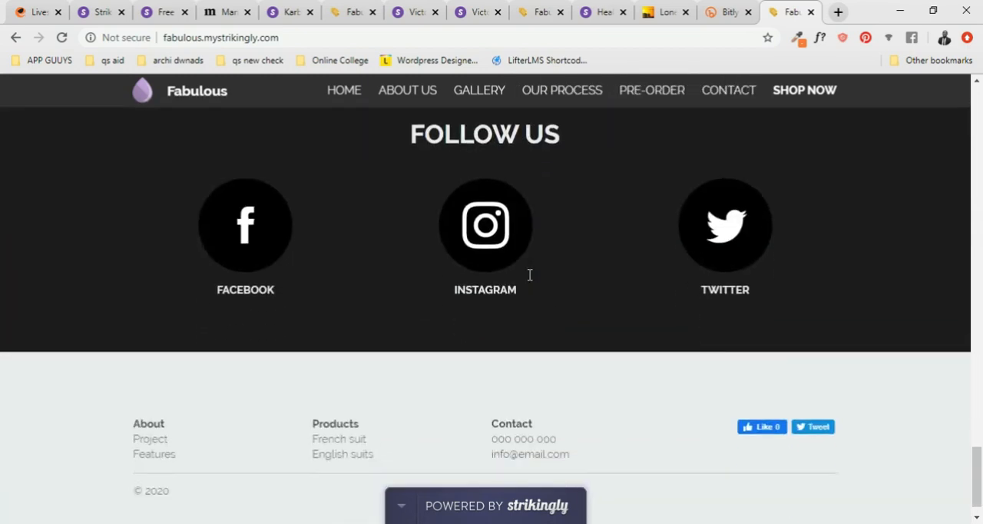
pyautogui.scroll(10, 529, 274)
pyautogui.scroll(12, 534, 273)
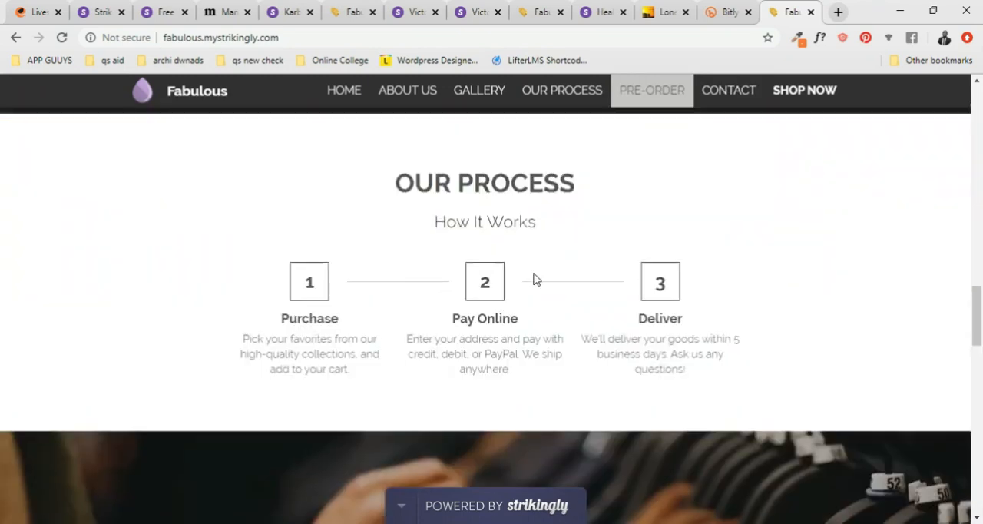
pyautogui.scroll(8, 536, 278)
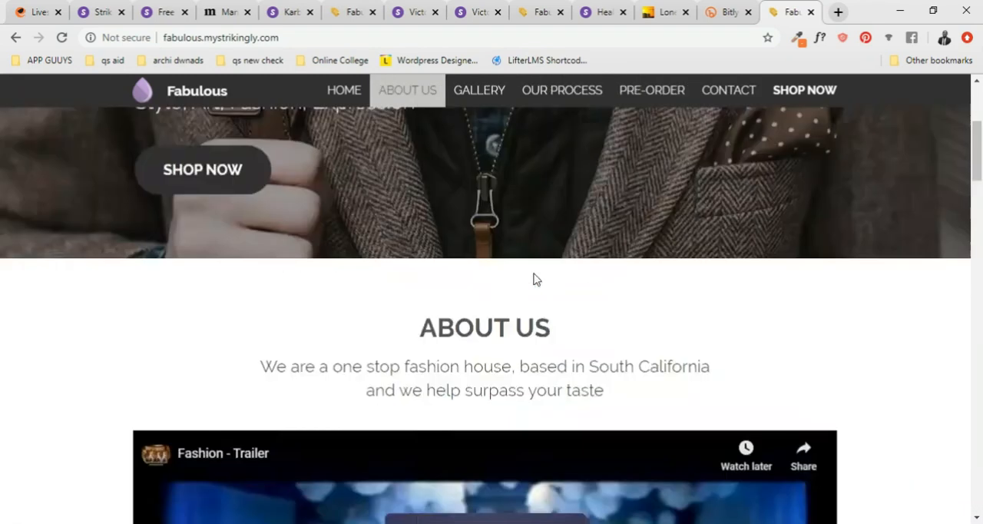